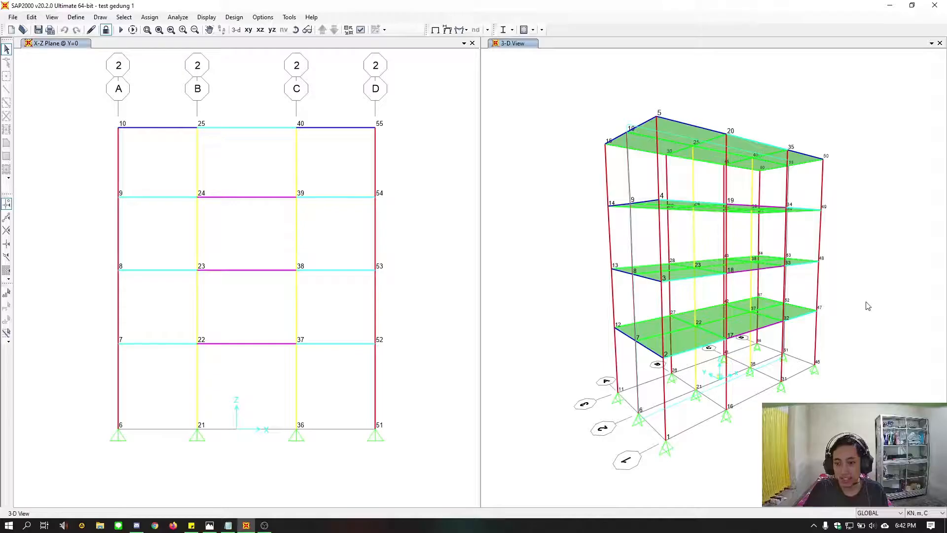
Start a new model and discard the unsaved changes to test gedung 1
{"action": "middle_click_drag", "start_coordinate": [870, 321], "coordinate": [792, 363]}
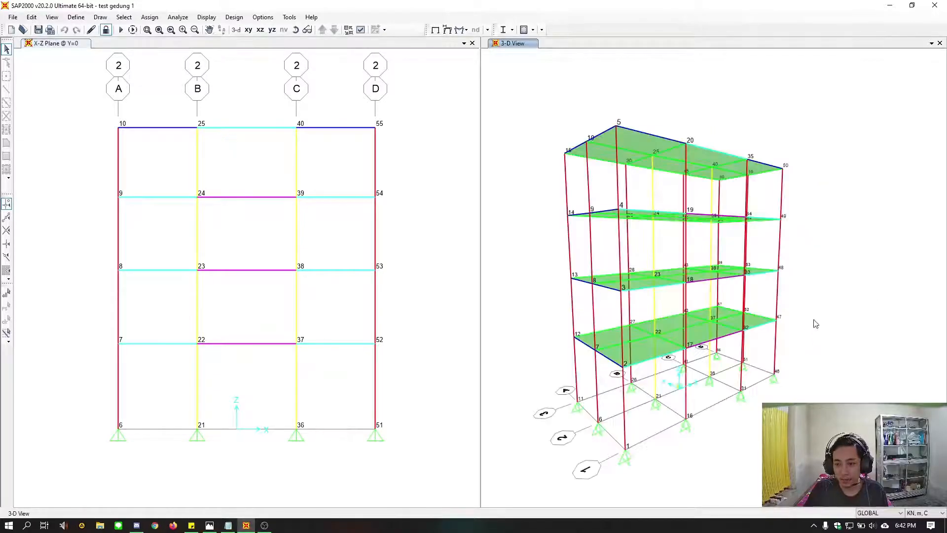
{"action": "middle_click_drag", "start_coordinate": [814, 296], "coordinate": [839, 295]}
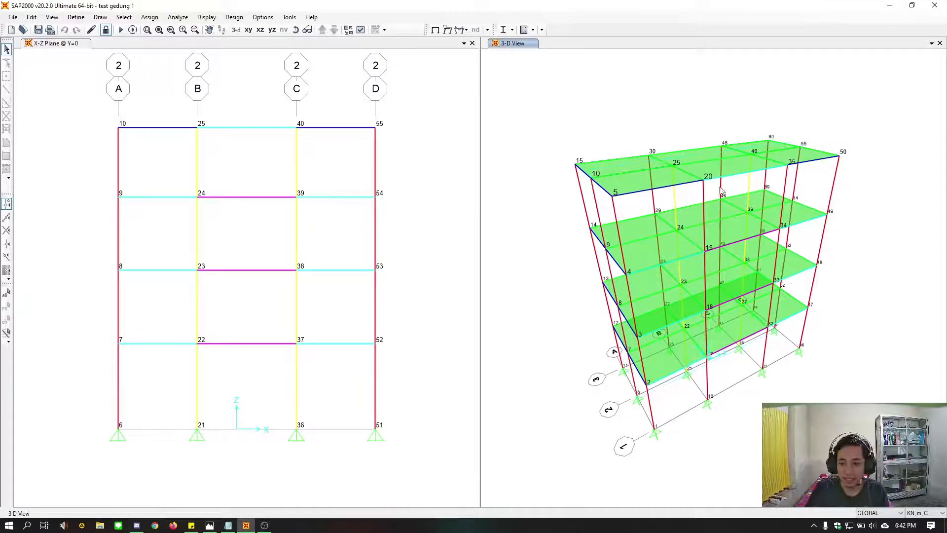
{"action": "left_click", "coordinate": [11, 31]}
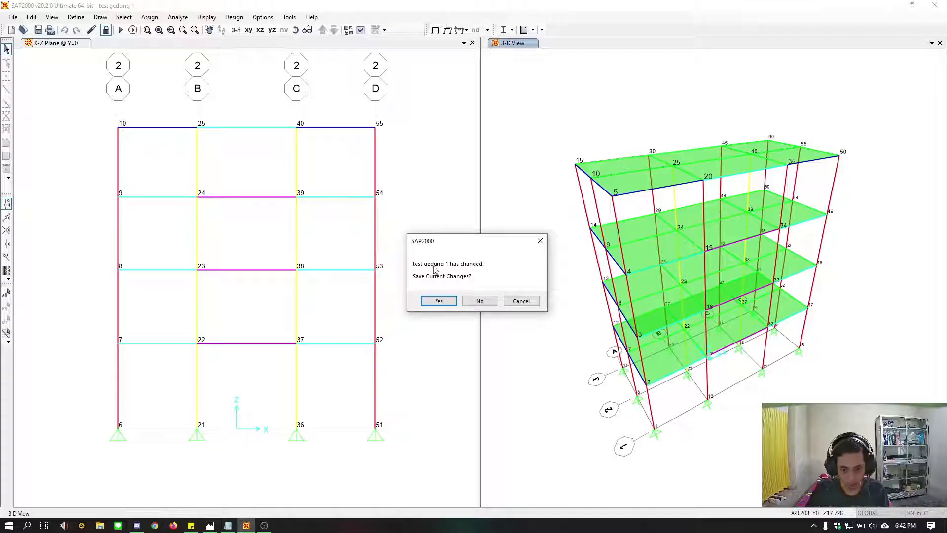
{"action": "left_click", "coordinate": [480, 300]}
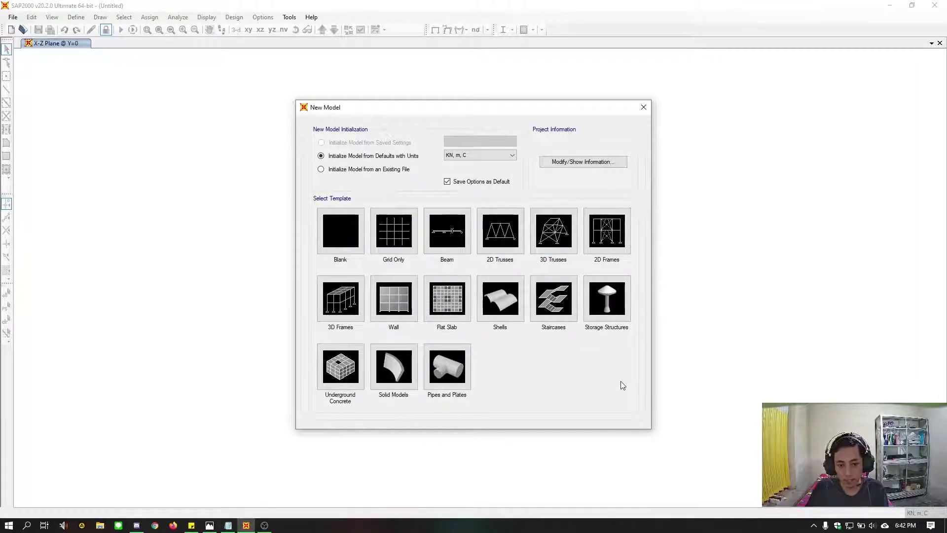
Switch to Photos and examine the 3D portal drawing soal.jpg for story heights, bay widths and section sizes, closing the chat window covering it
{"action": "left_click", "coordinate": [210, 525]}
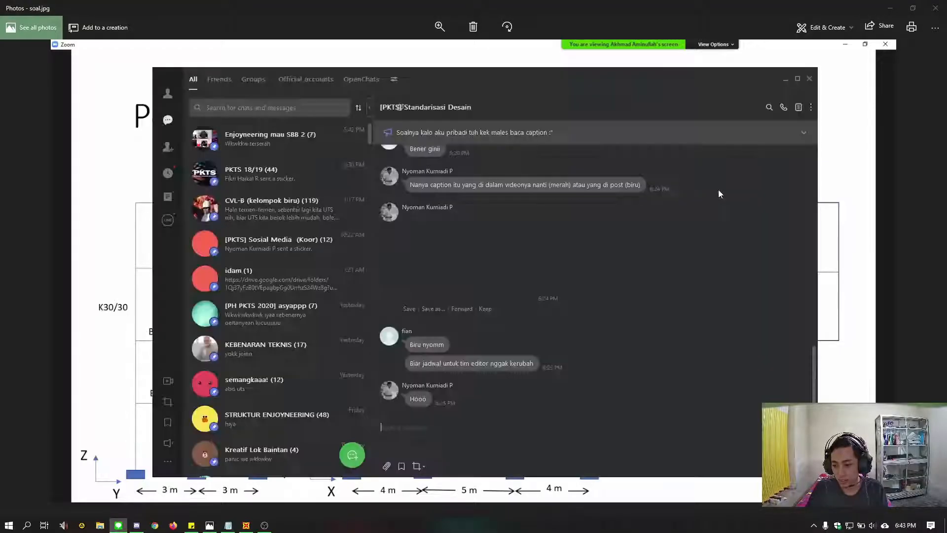
{"action": "left_click", "coordinate": [810, 80]}
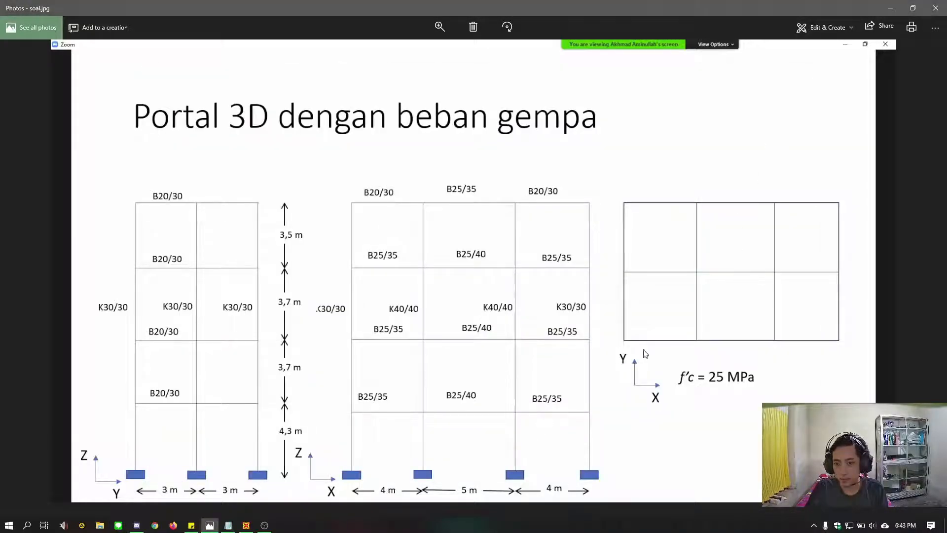
{"action": "left_click", "coordinate": [814, 525]}
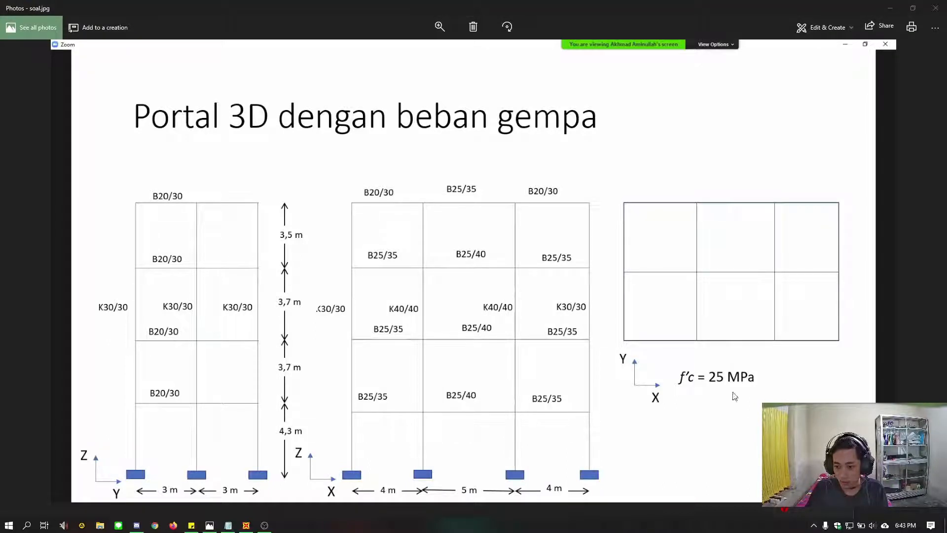
{"action": "left_click", "coordinate": [718, 340]}
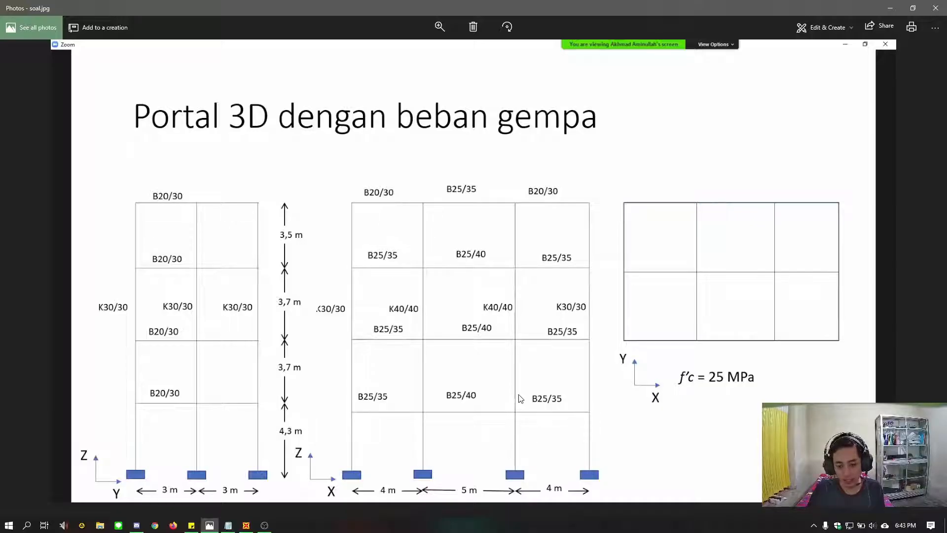
{"action": "left_click_drag", "start_coordinate": [273, 5], "coordinate": [946, 244]}
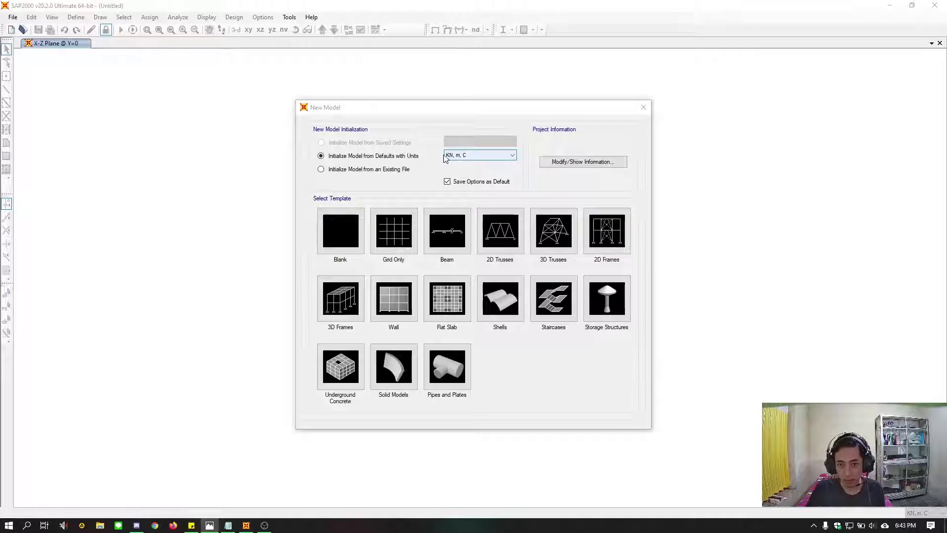
Choose the 3D Frames template in SAP2000 and set 3 stories with a story height of 3.7 m
{"action": "left_click", "coordinate": [335, 312]}
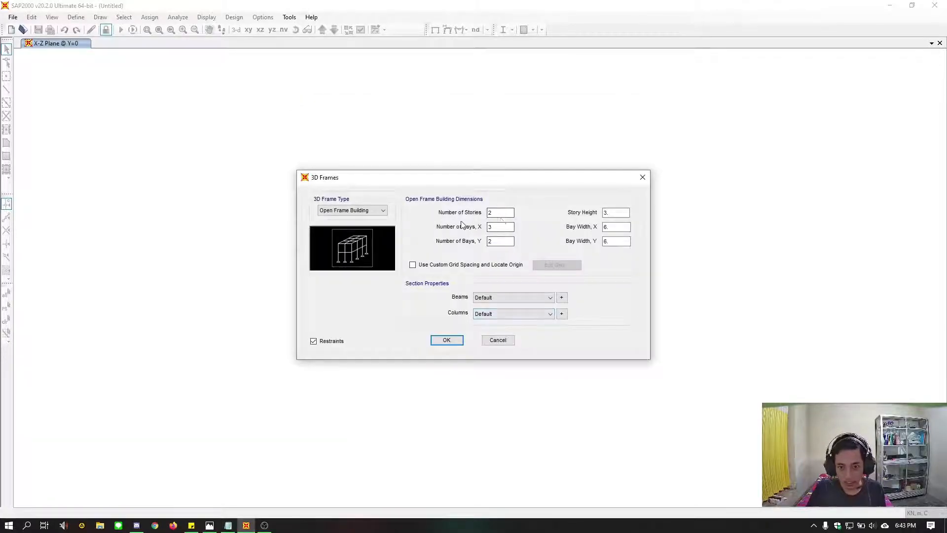
{"action": "left_click_drag", "start_coordinate": [494, 213], "coordinate": [448, 218]}
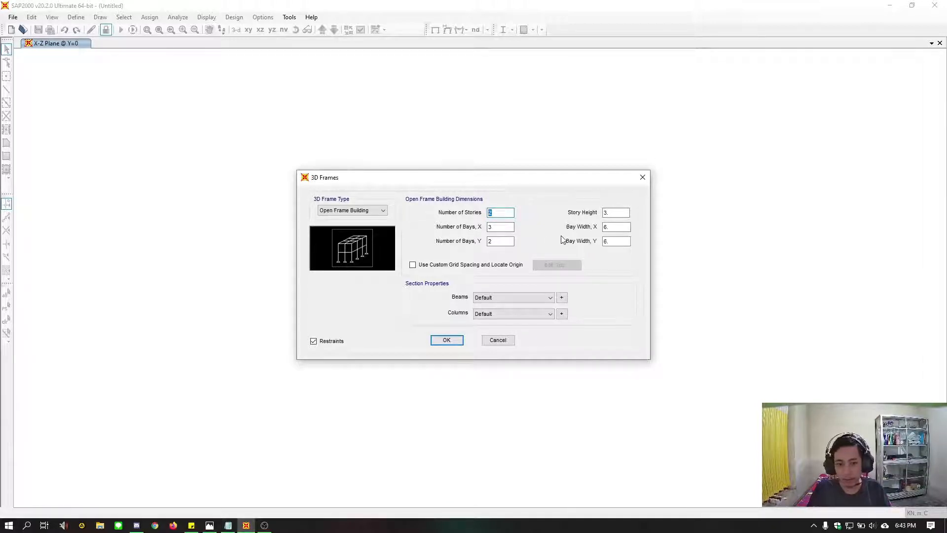
{"action": "type", "text": "3"}
{"action": "key", "text": "Tab"}
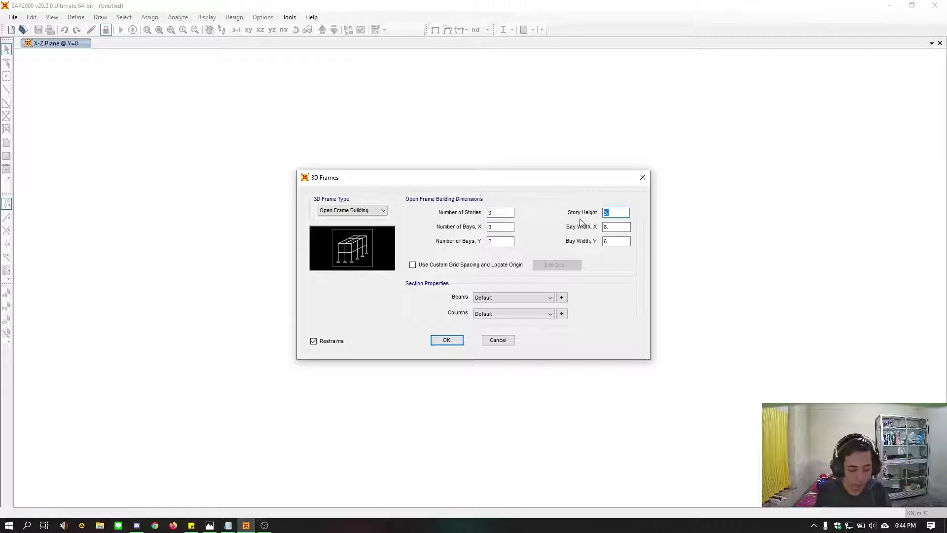
{"action": "type", "text": "3"}
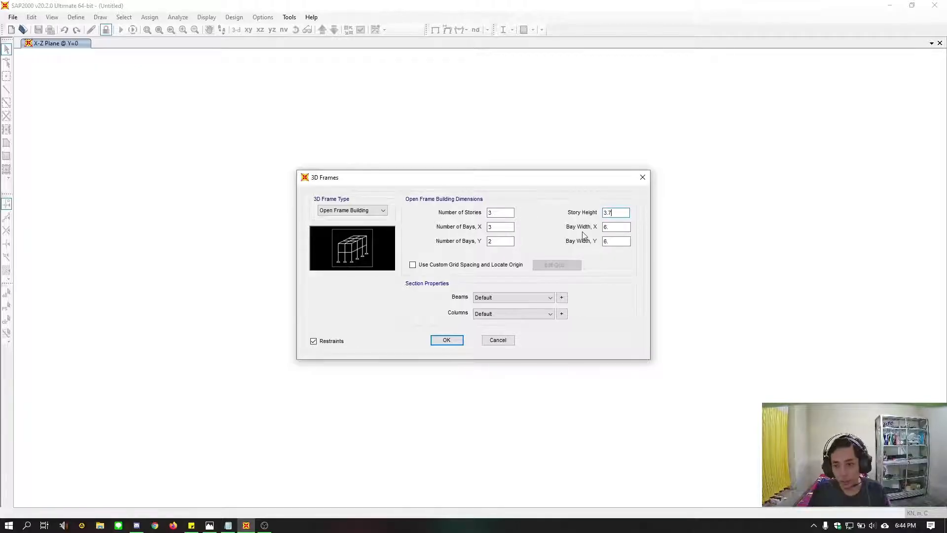
Set the frame's bay widths to 4 m in X and 3 m in Y
{"action": "left_click", "coordinate": [507, 228]}
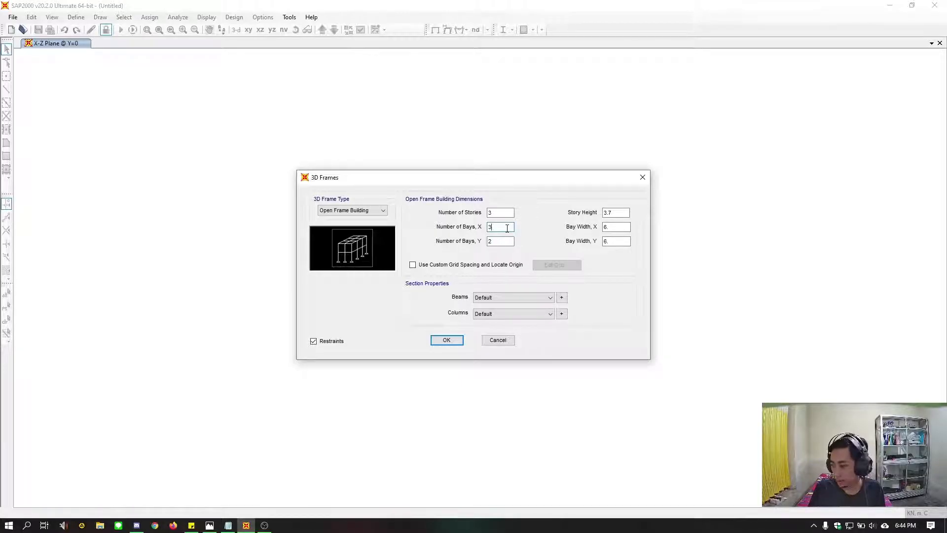
{"action": "left_click", "coordinate": [508, 241]}
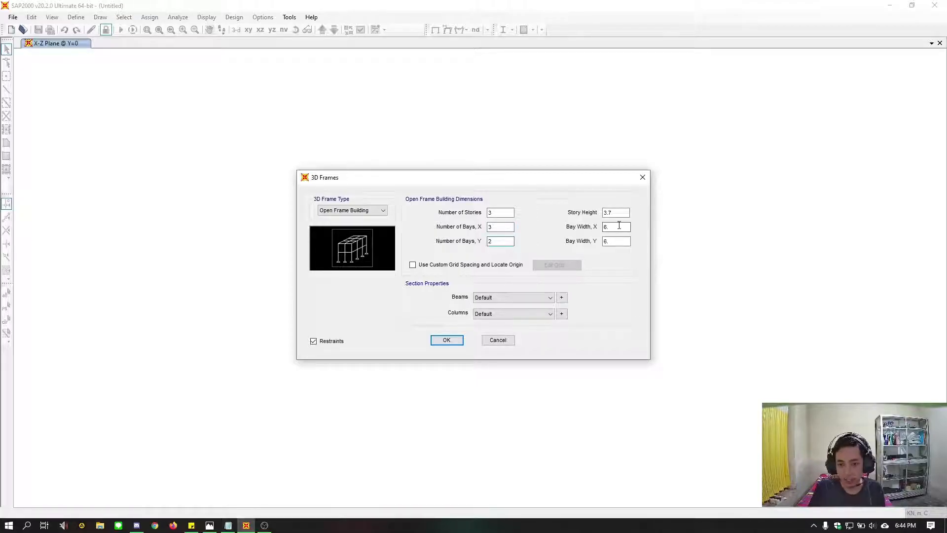
{"action": "left_click_drag", "start_coordinate": [621, 226], "coordinate": [589, 230]}
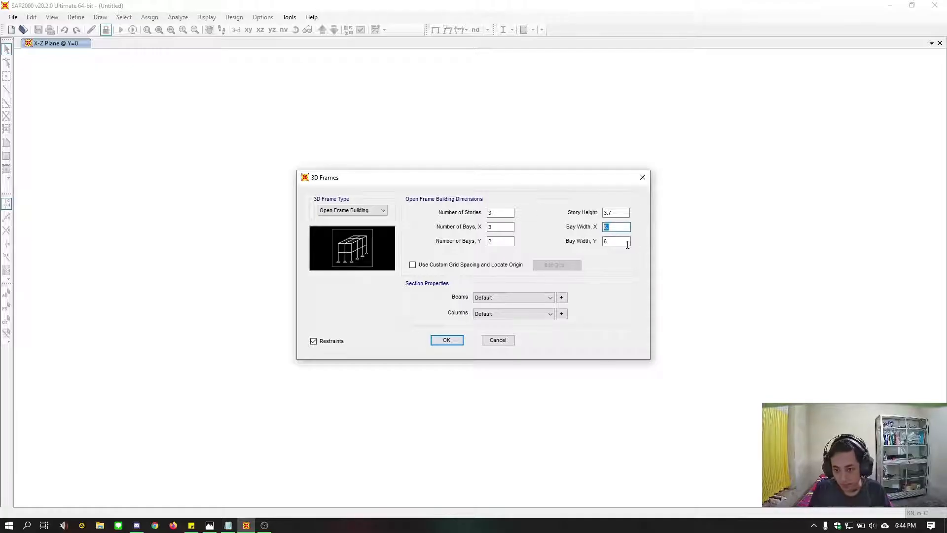
{"action": "type", "text": "4"}
{"action": "left_click_drag", "start_coordinate": [623, 241], "coordinate": [593, 243]}
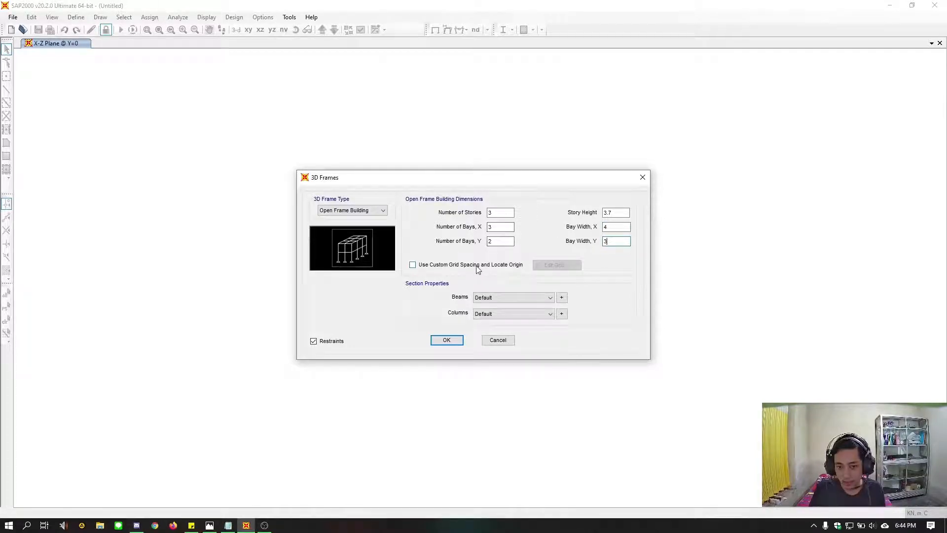
Enable custom grid spacing with a located origin and display the grid data as spacing
{"action": "left_click", "coordinate": [422, 266]}
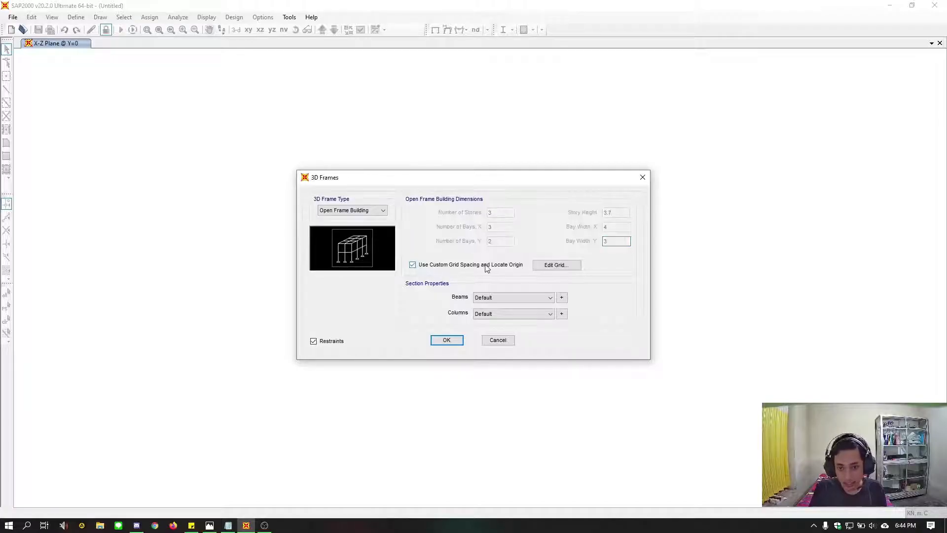
{"action": "left_click", "coordinate": [559, 267]}
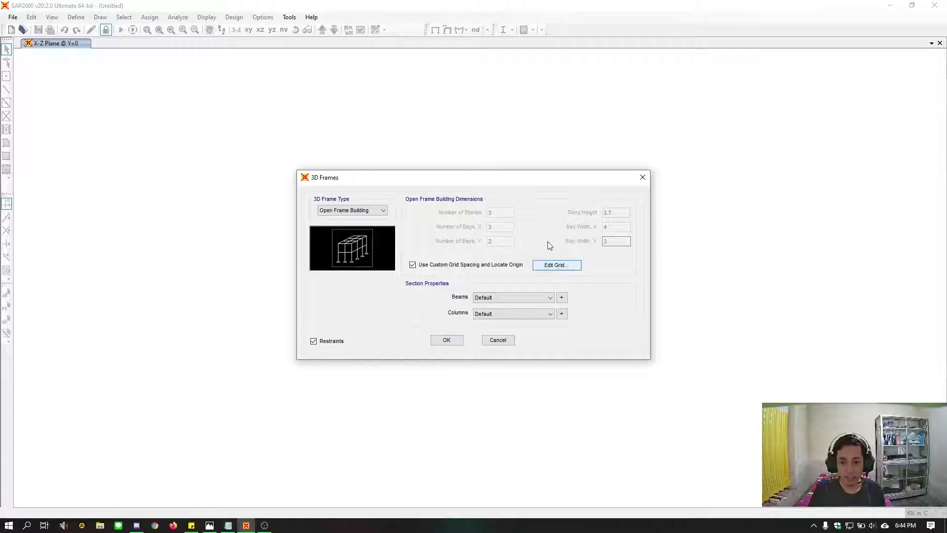
{"action": "left_click_drag", "start_coordinate": [503, 97], "coordinate": [349, 74]}
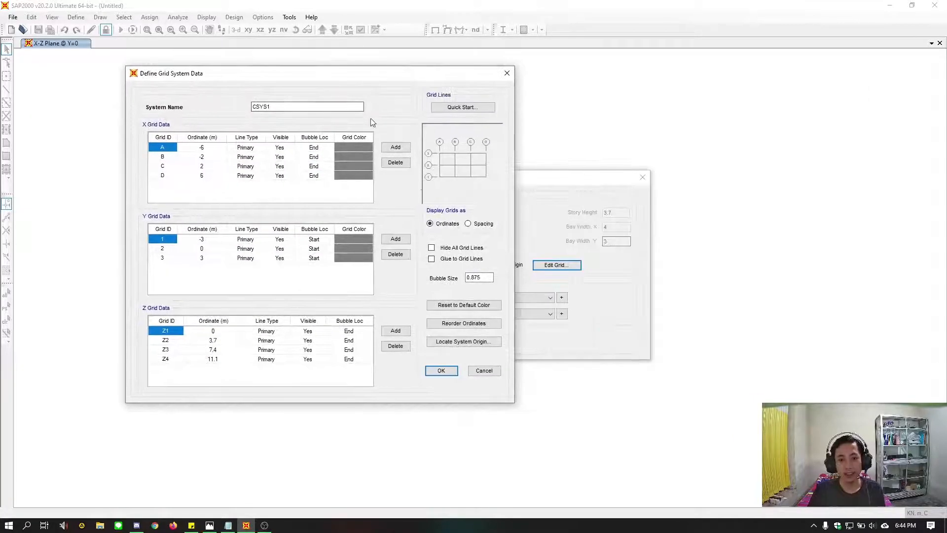
{"action": "left_click", "coordinate": [486, 225]}
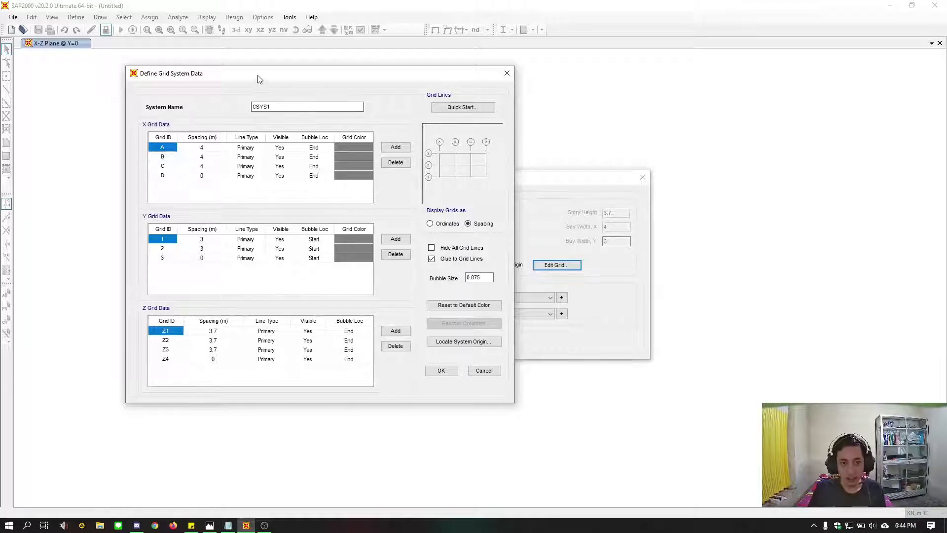
Check the X bay widths in the soal.jpg drawing and set the spacing of X grid line B to 5 m
{"action": "left_click_drag", "start_coordinate": [258, 78], "coordinate": [546, 96]}
{"action": "left_click", "coordinate": [490, 166]}
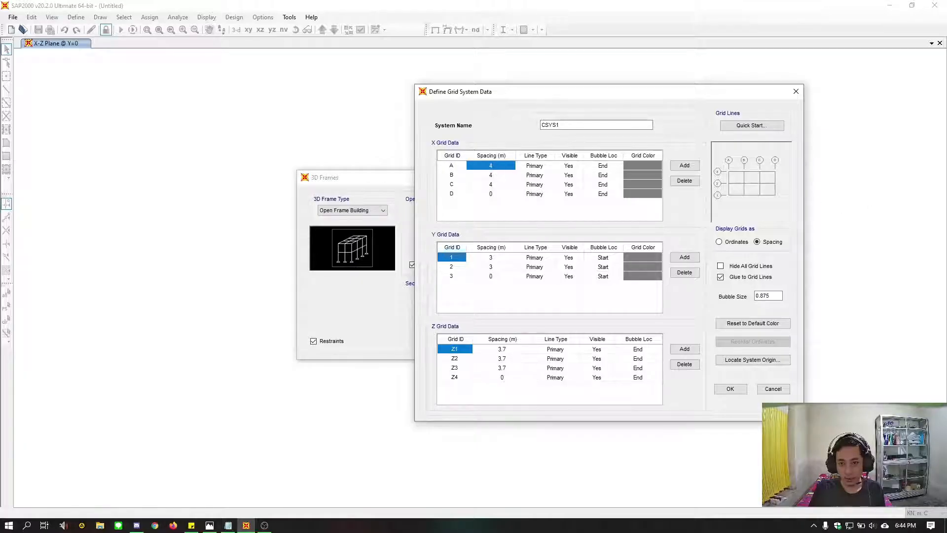
{"action": "left_click_drag", "start_coordinate": [946, 183], "coordinate": [381, 39]}
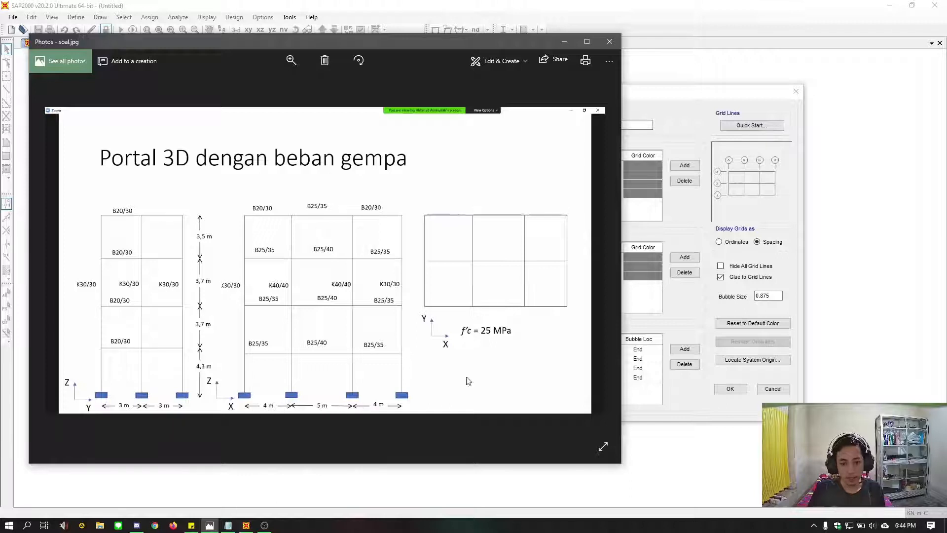
{"action": "left_click", "coordinate": [677, 85]}
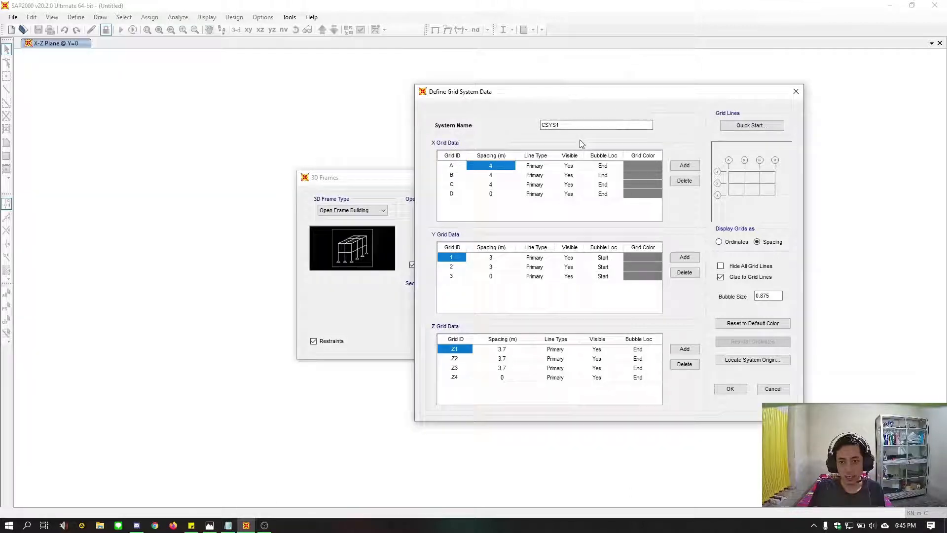
{"action": "left_click", "coordinate": [499, 175]}
{"action": "type", "text": "5"}
{"action": "left_click", "coordinate": [499, 185]}
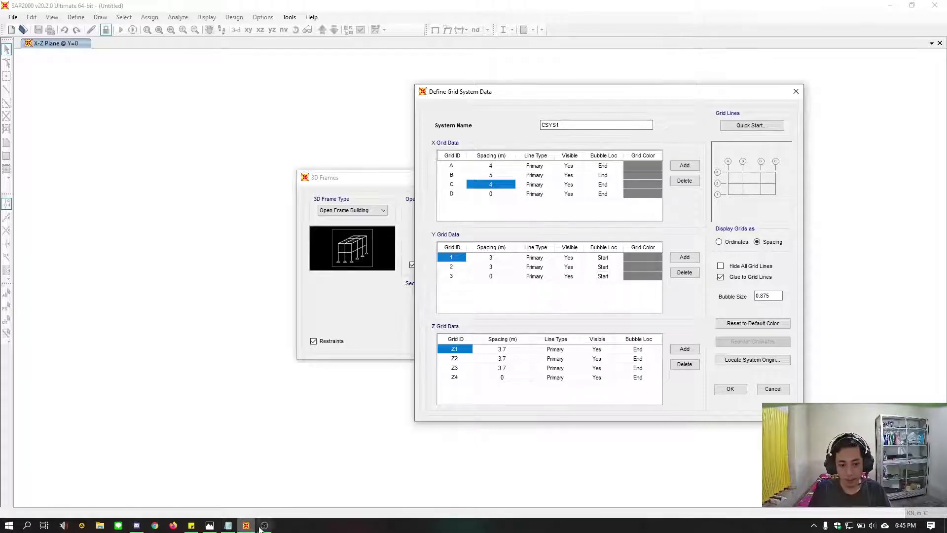
Check the story heights in the soal.jpg drawing and set the spacing of grid line Z1 to 4.3 m
{"action": "left_click", "coordinate": [209, 525]}
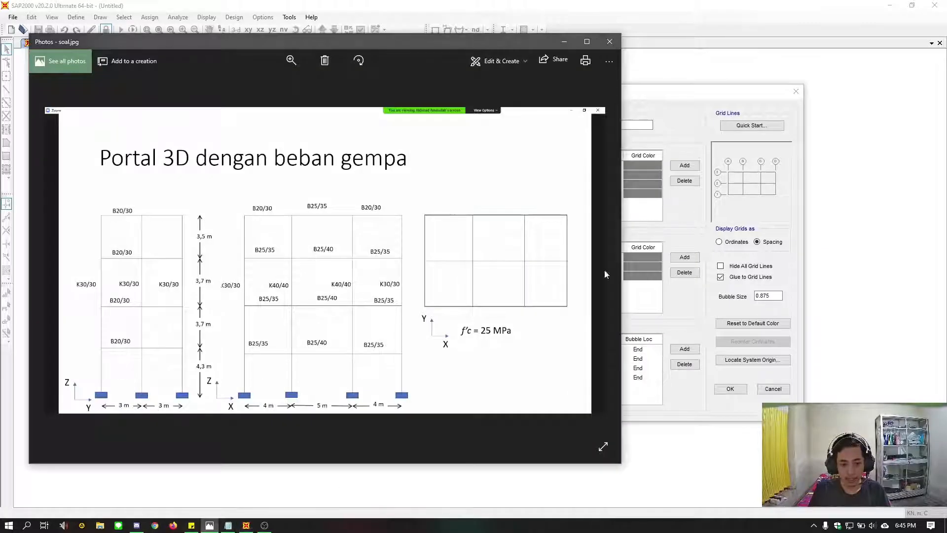
{"action": "left_click", "coordinate": [675, 206]}
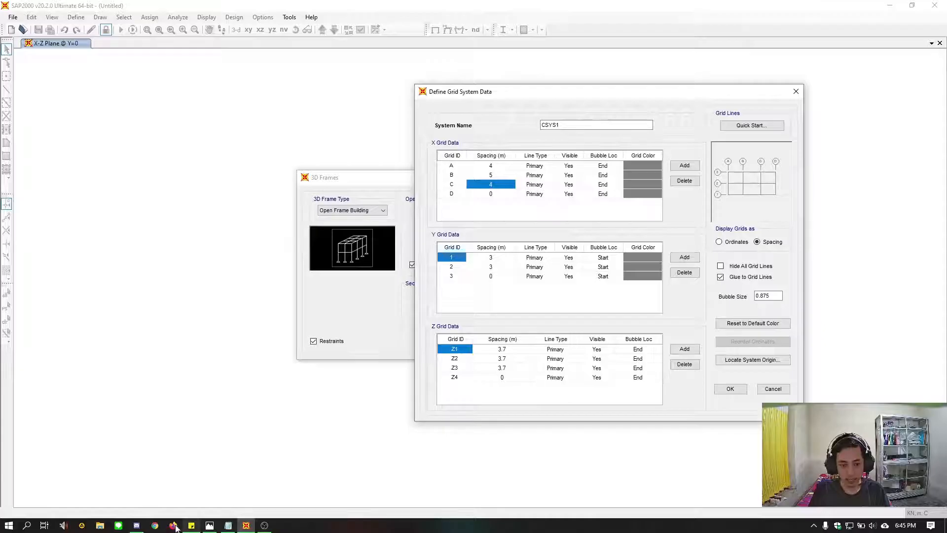
{"action": "left_click", "coordinate": [210, 525]}
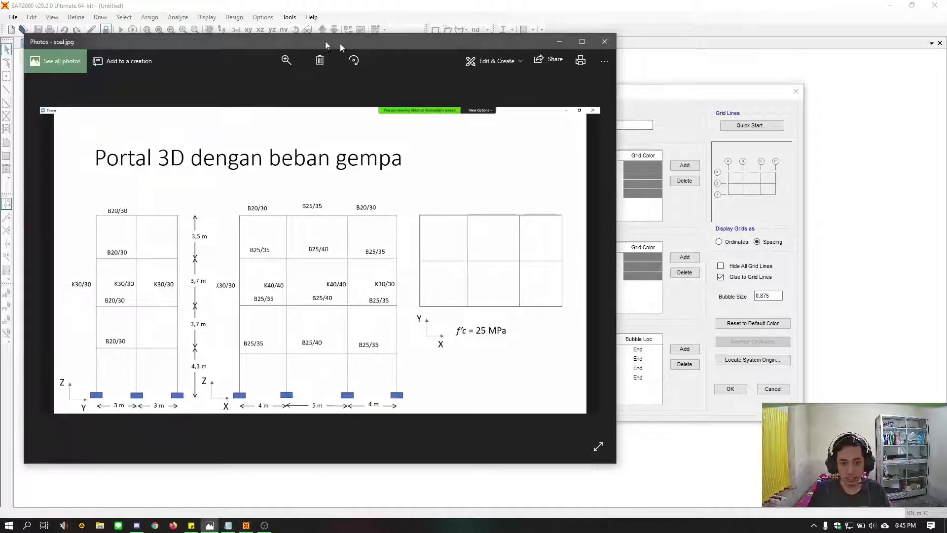
{"action": "left_click_drag", "start_coordinate": [341, 47], "coordinate": [257, 39]}
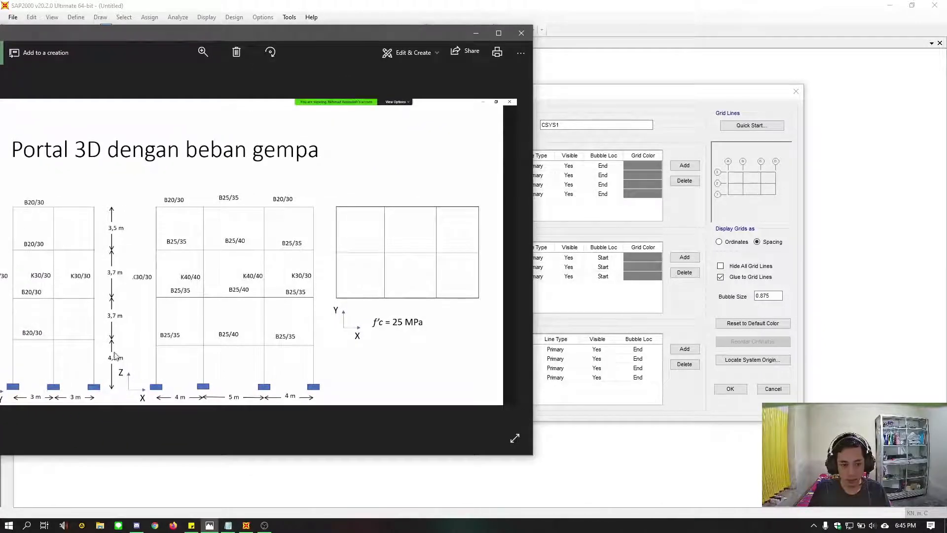
{"action": "left_click", "coordinate": [683, 395]}
{"action": "left_click", "coordinate": [520, 351]}
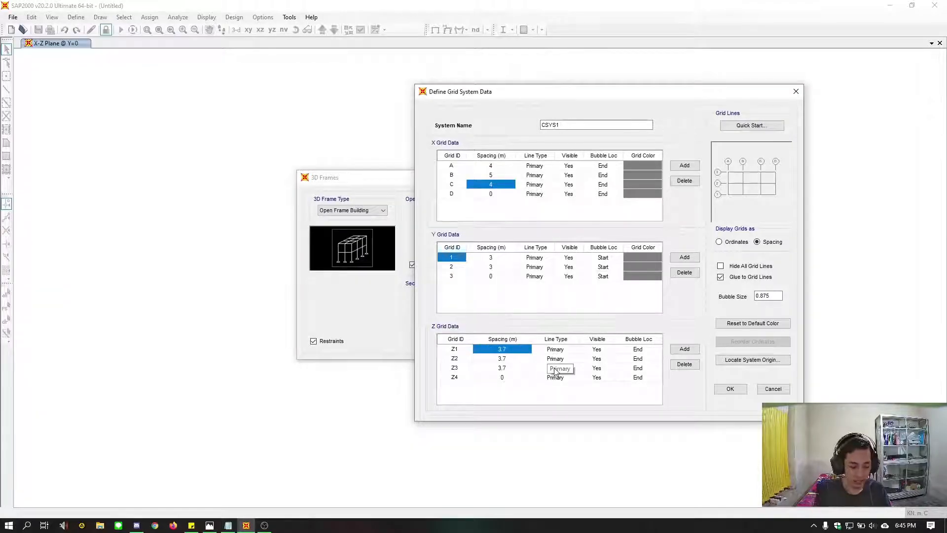
{"action": "type", "text": "4.3"}
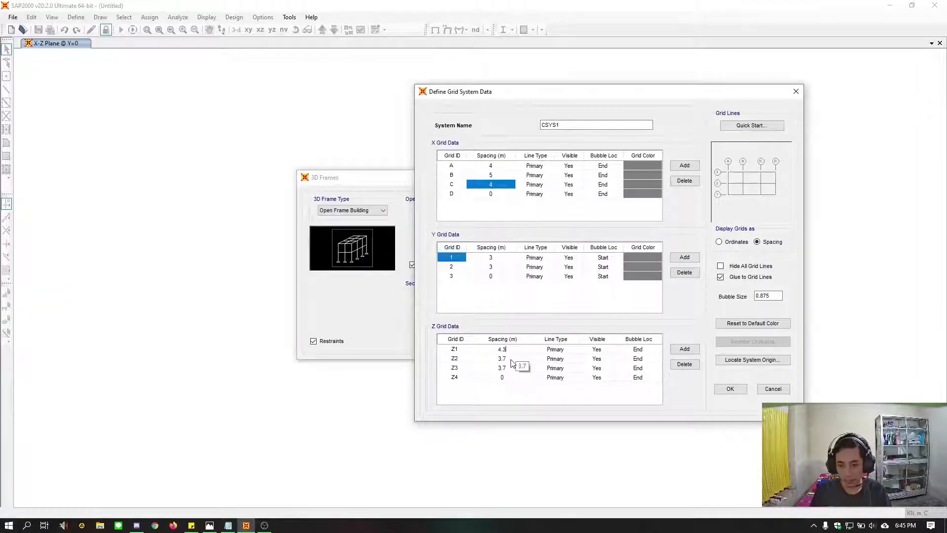
{"action": "left_click", "coordinate": [511, 359]}
{"action": "left_click", "coordinate": [514, 369]}
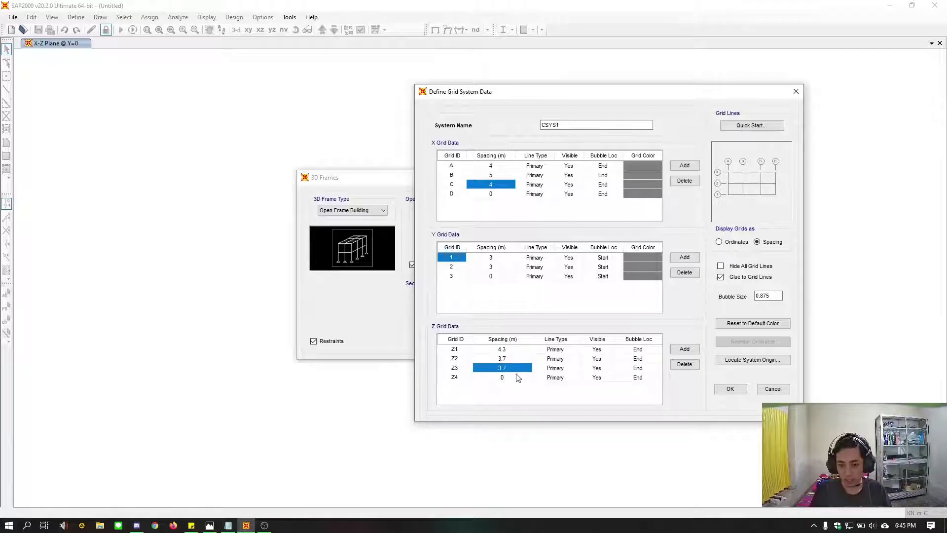
Add a fifth Z grid line named z5 and set the Z4 spacing to 3.5 m
{"action": "left_click", "coordinate": [684, 348]}
{"action": "left_click", "coordinate": [460, 387]}
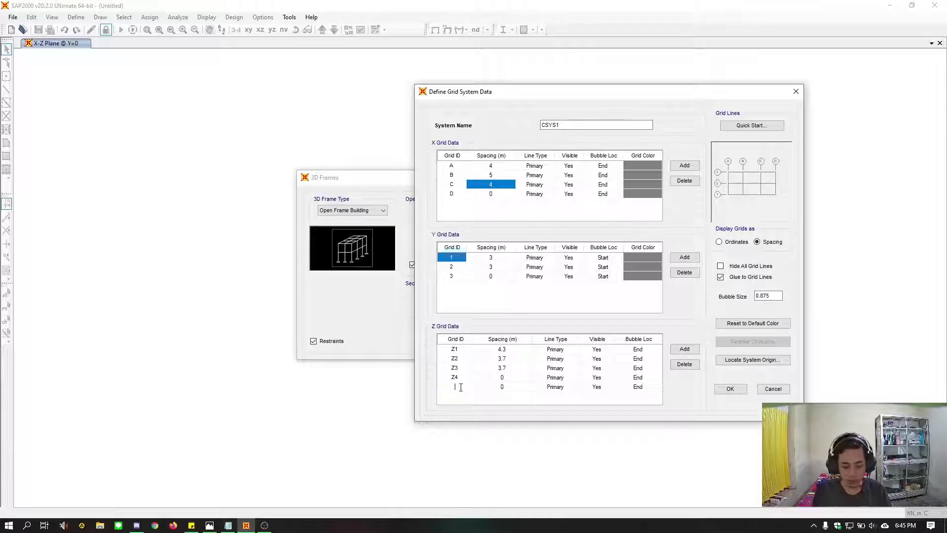
{"action": "type", "text": "z5"}
{"action": "left_click", "coordinate": [516, 378]}
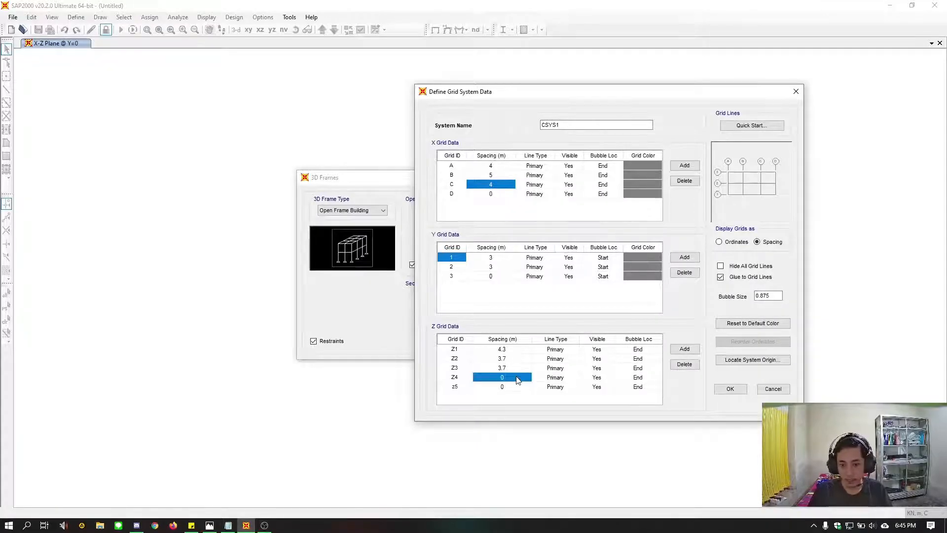
{"action": "type", "text": "3.5"}
{"action": "key", "text": "Return"}
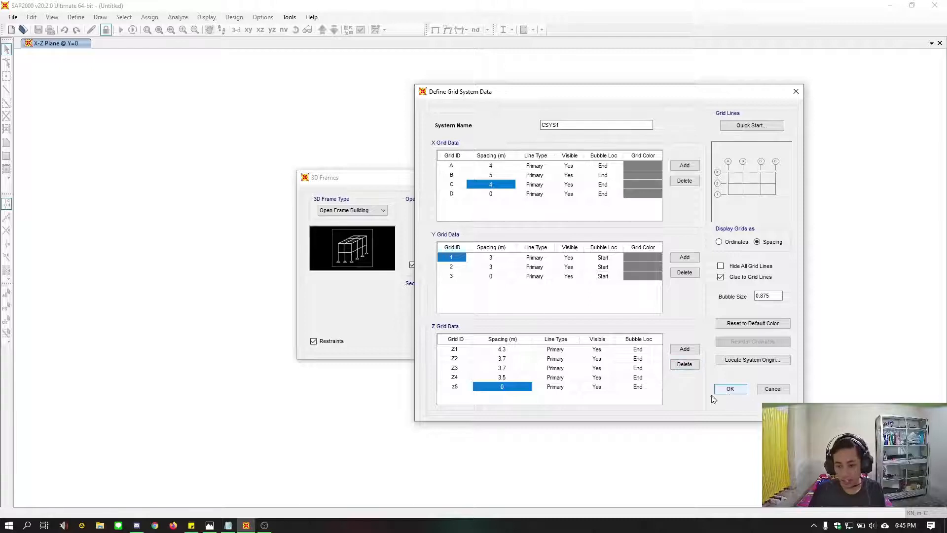
Rename the fifth Z grid line to Z5, accept the custom grid and generate the open frame building
{"action": "left_click", "coordinate": [455, 388]}
{"action": "type", "text": "Z5"}
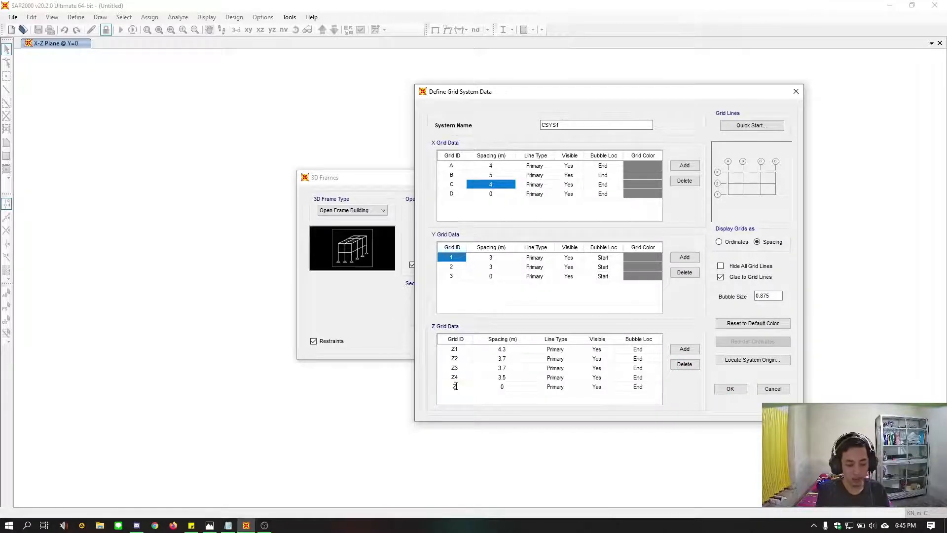
{"action": "left_click", "coordinate": [451, 362]}
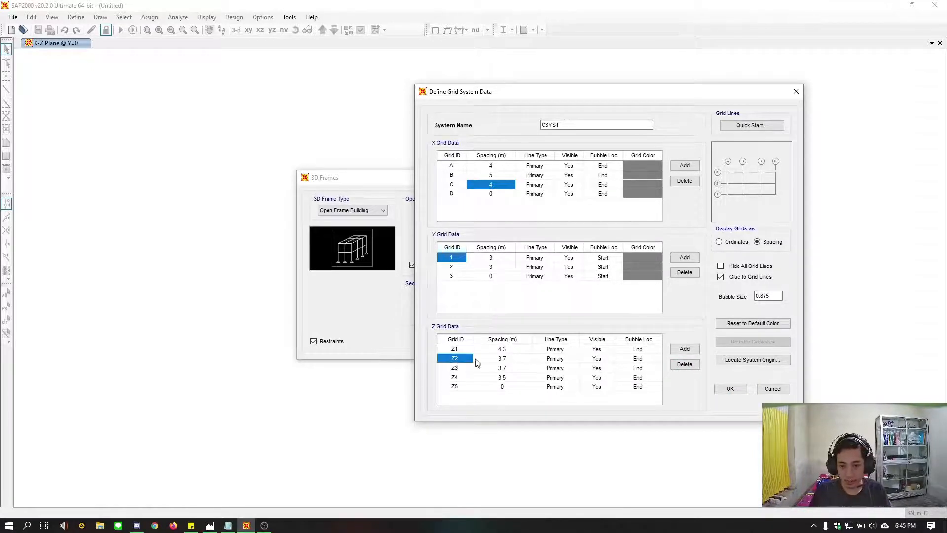
{"action": "left_click", "coordinate": [730, 390]}
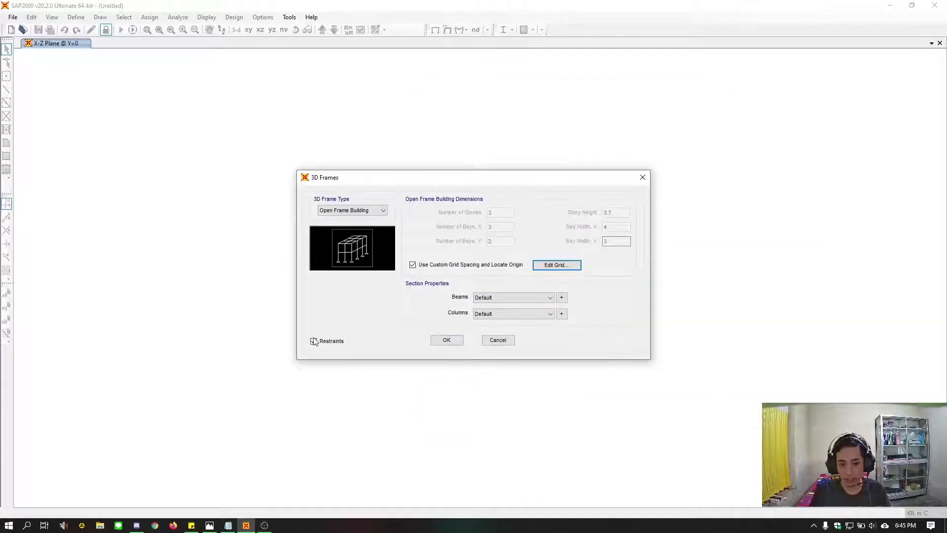
{"action": "left_click", "coordinate": [446, 341]}
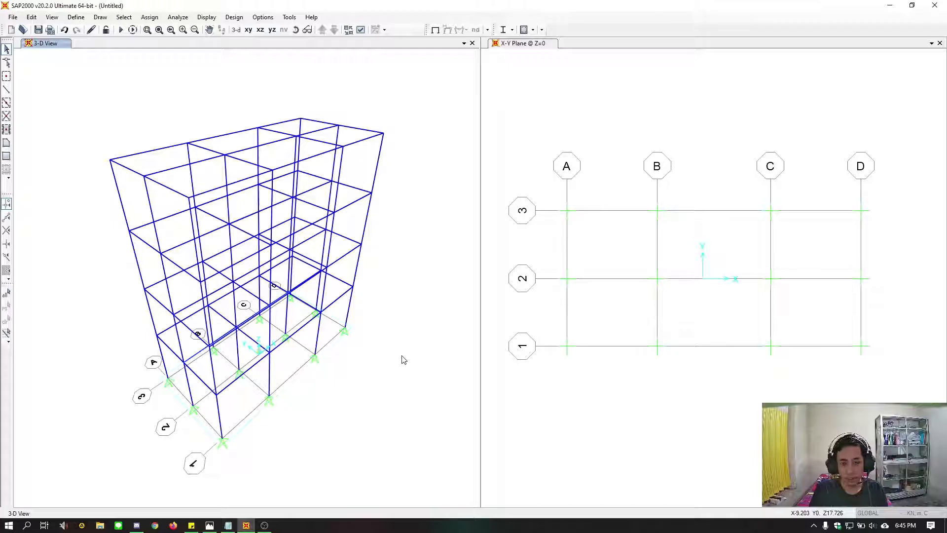
{"action": "left_click_drag", "start_coordinate": [314, 400], "coordinate": [404, 271]}
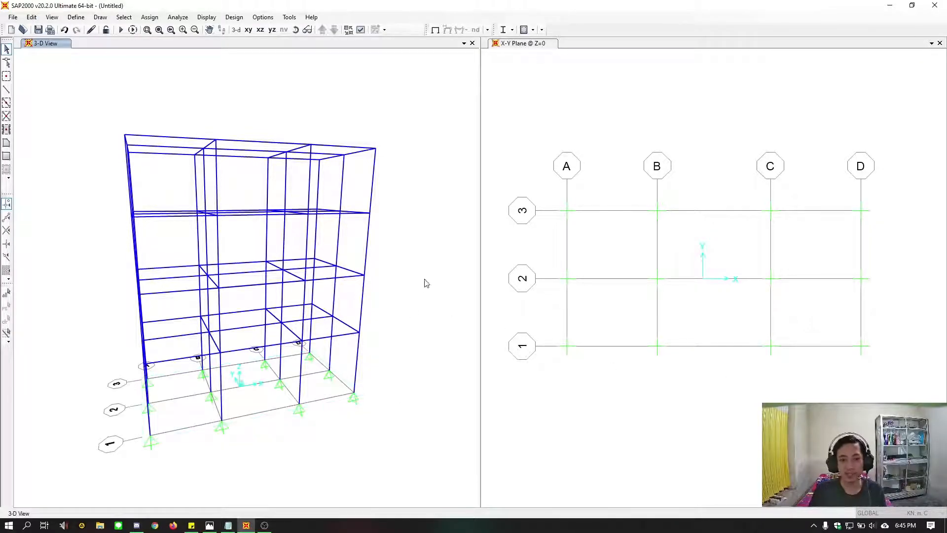
{"action": "left_click_drag", "start_coordinate": [229, 447], "coordinate": [271, 467]}
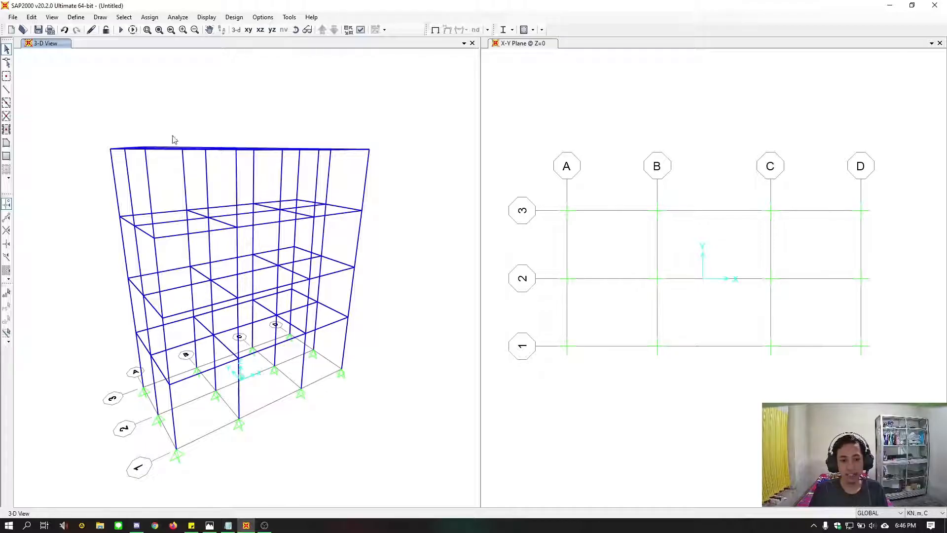
Open the 4000Psi concrete material for modification and set its weight per unit volume to 24 kN/m³
{"action": "left_click", "coordinate": [74, 19]}
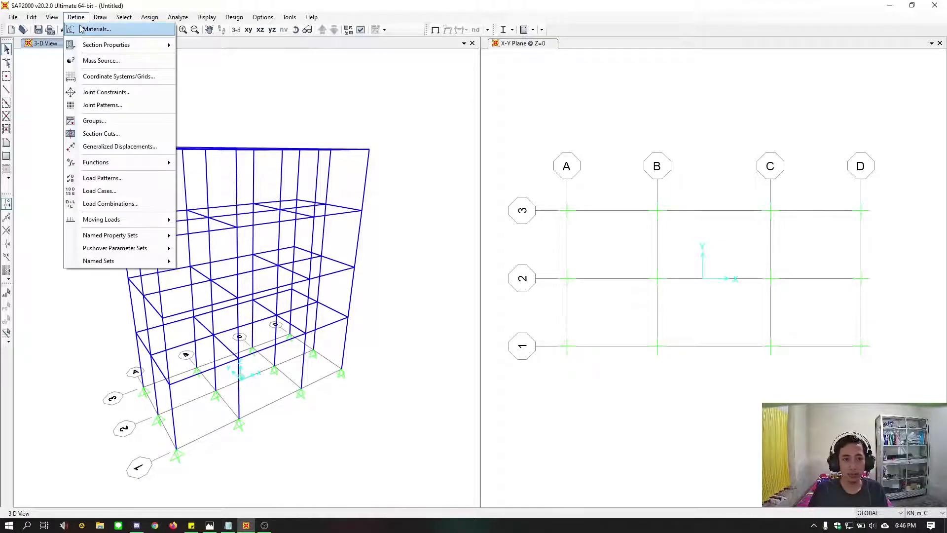
{"action": "left_click", "coordinate": [93, 30]}
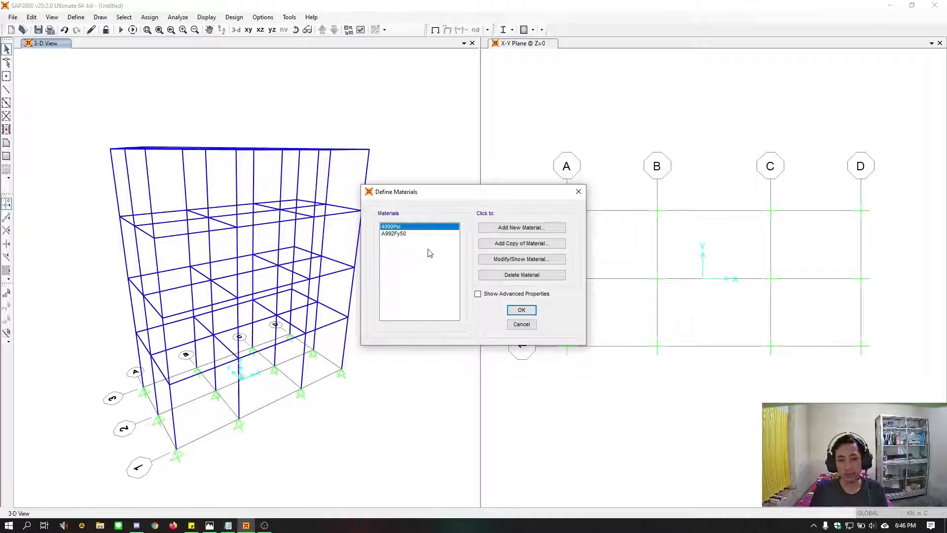
{"action": "left_click", "coordinate": [507, 262]}
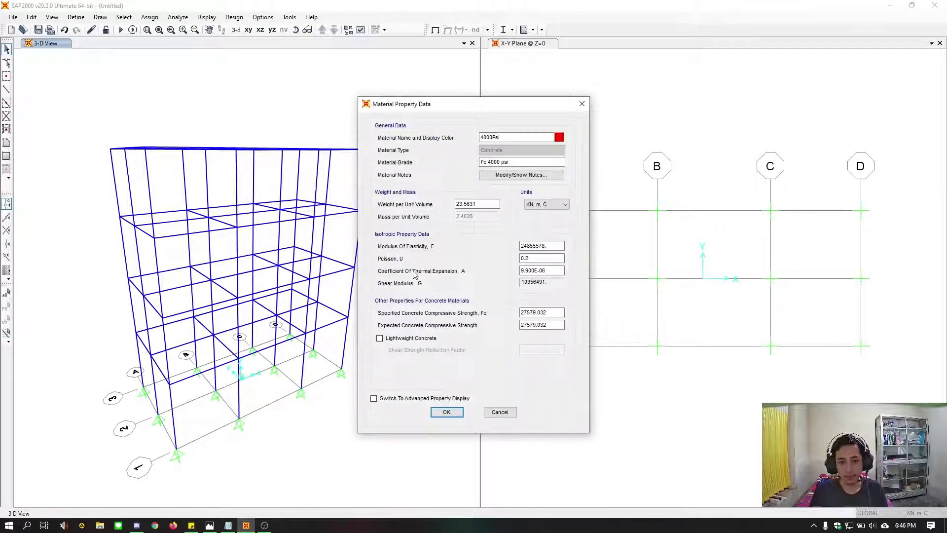
{"action": "left_click_drag", "start_coordinate": [484, 202], "coordinate": [405, 180]}
{"action": "key", "text": "BackSpace"}
{"action": "key", "text": "ctrl+z"}
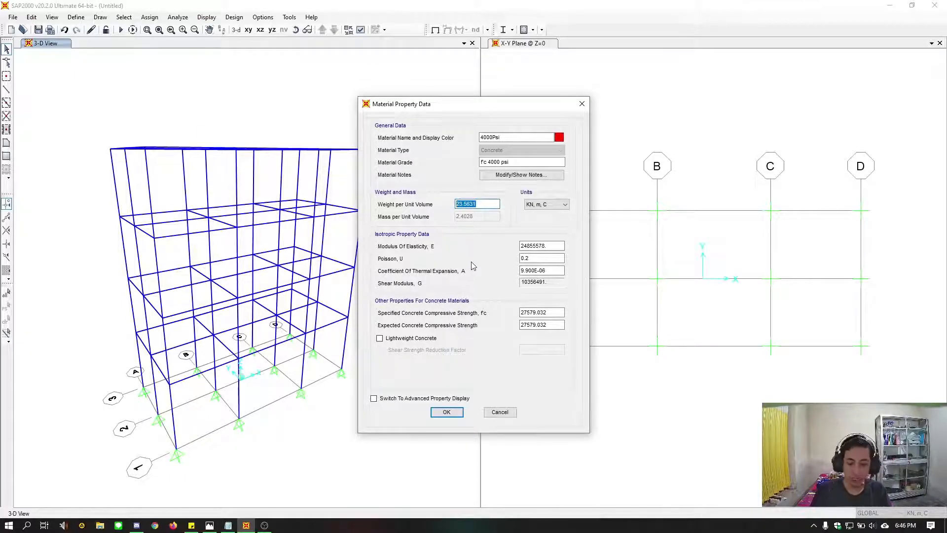
{"action": "type", "text": "24"}
{"action": "left_click", "coordinate": [539, 245]}
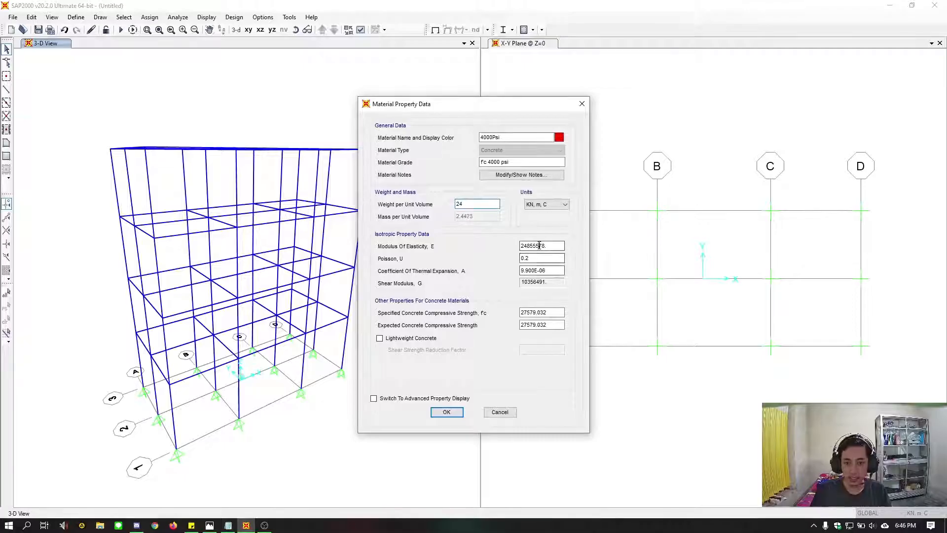
Set both the specified and the expected concrete compressive strength of the material to 25 MPa
{"action": "left_click_drag", "start_coordinate": [548, 248], "coordinate": [476, 247]}
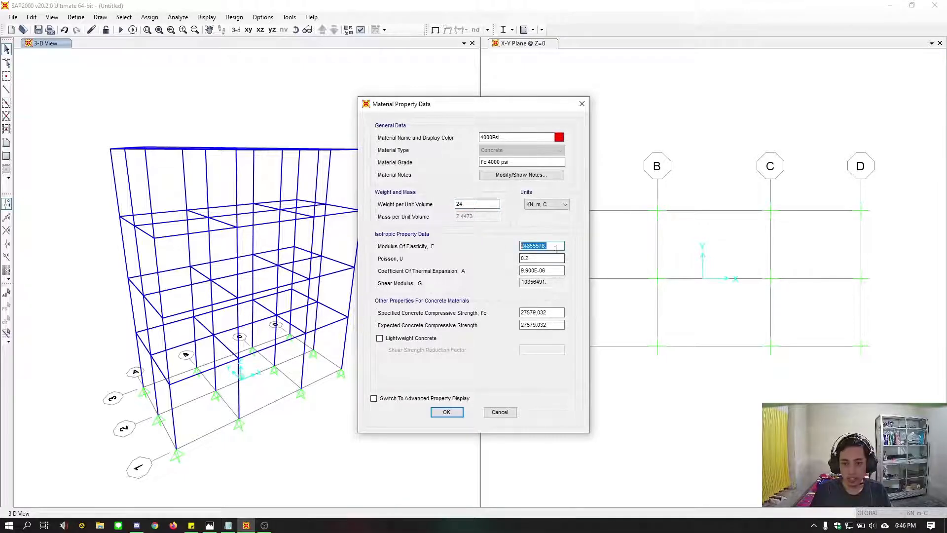
{"action": "left_click", "coordinate": [556, 249]}
{"action": "left_click_drag", "start_coordinate": [559, 313], "coordinate": [482, 314]}
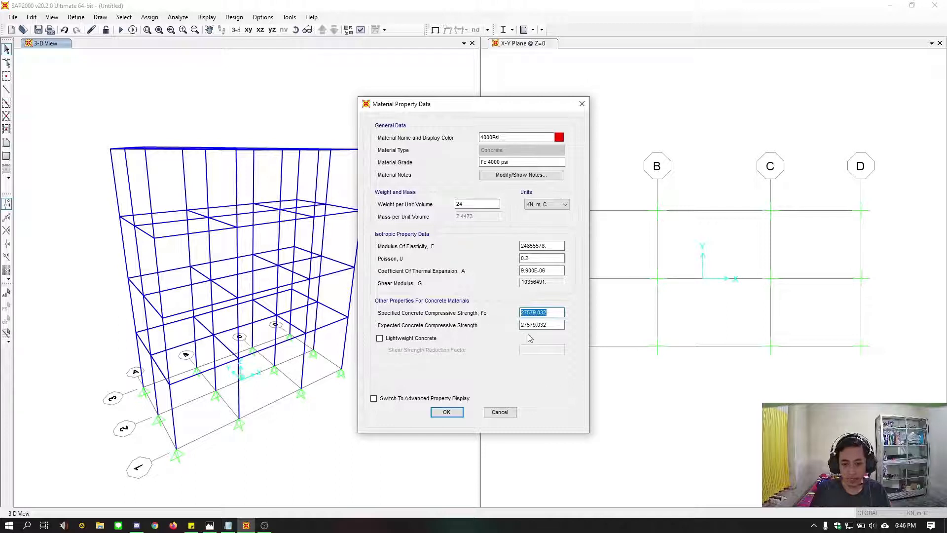
{"action": "type", "text": "25"}
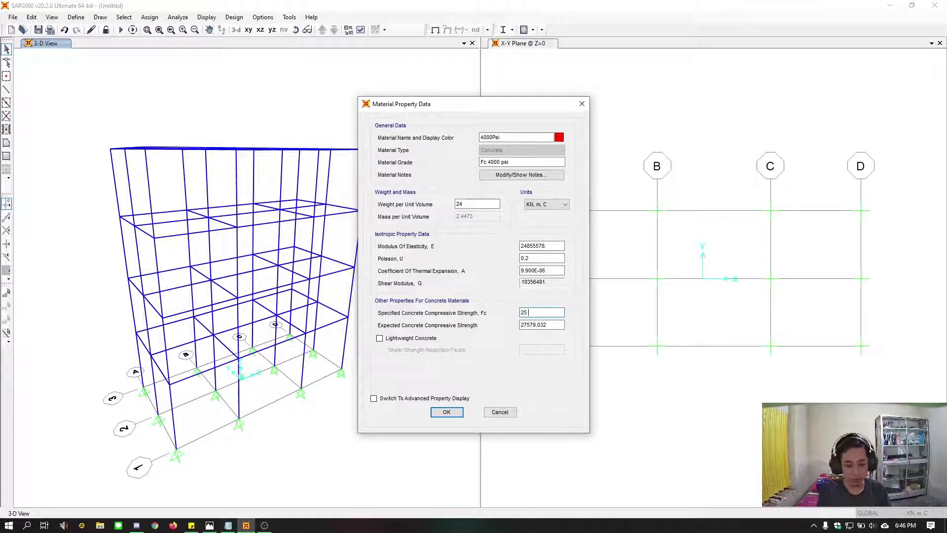
{"action": "type", "text": " mpa"}
{"action": "key", "text": "Tab"}
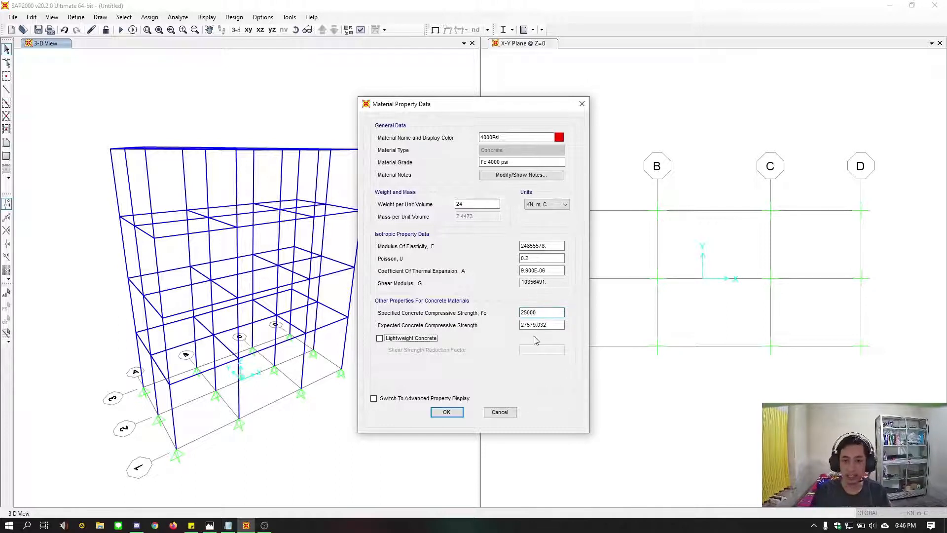
{"action": "left_click_drag", "start_coordinate": [547, 327], "coordinate": [507, 324]}
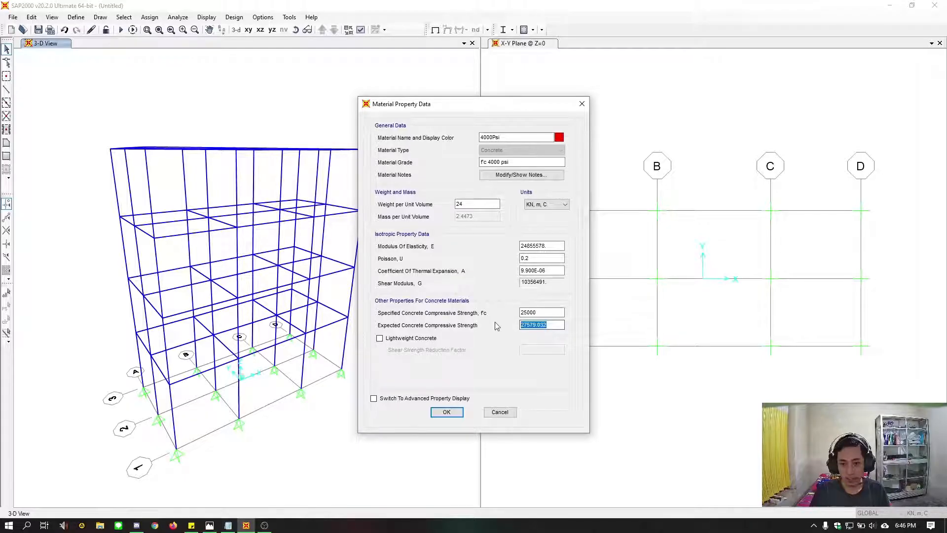
{"action": "type", "text": "25 mpa"}
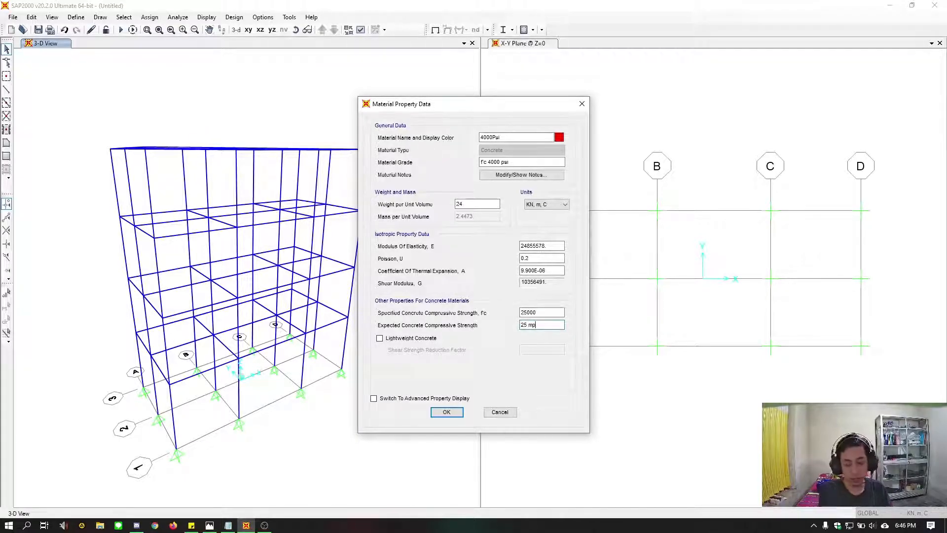
Switch the material's units to N, mm, C and set the modulus of elasticity to 4700*25^0.5
{"action": "left_click", "coordinate": [548, 246]}
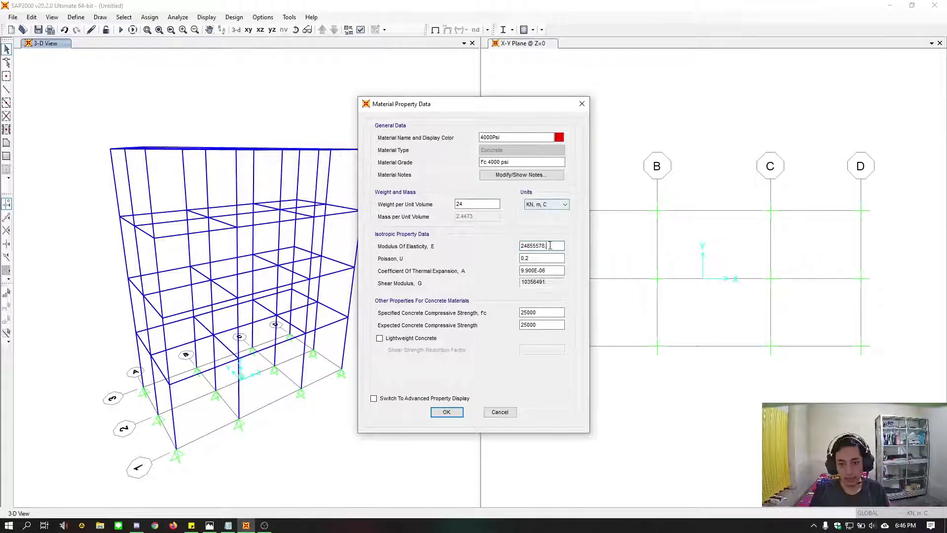
{"action": "left_click_drag", "start_coordinate": [547, 246], "coordinate": [521, 246]}
{"action": "left_click", "coordinate": [550, 205]}
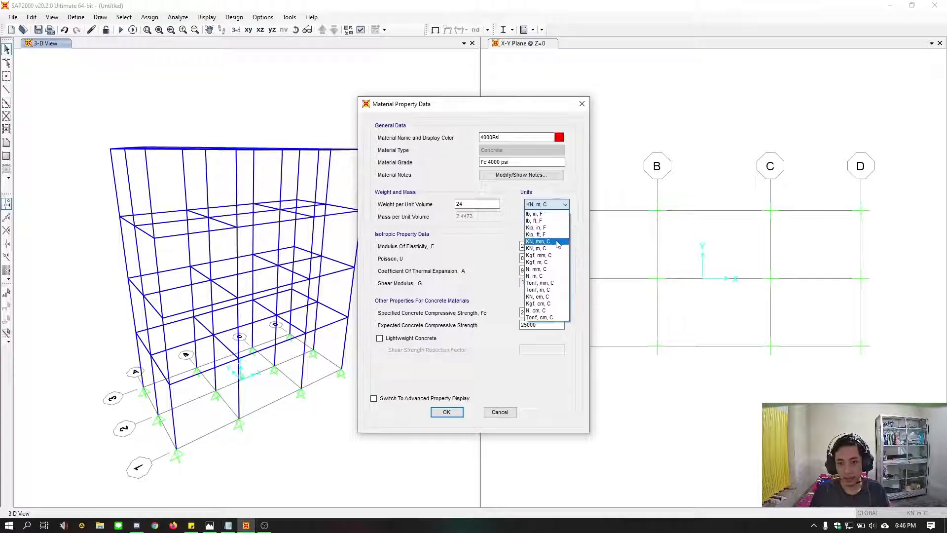
{"action": "left_click", "coordinate": [554, 268]}
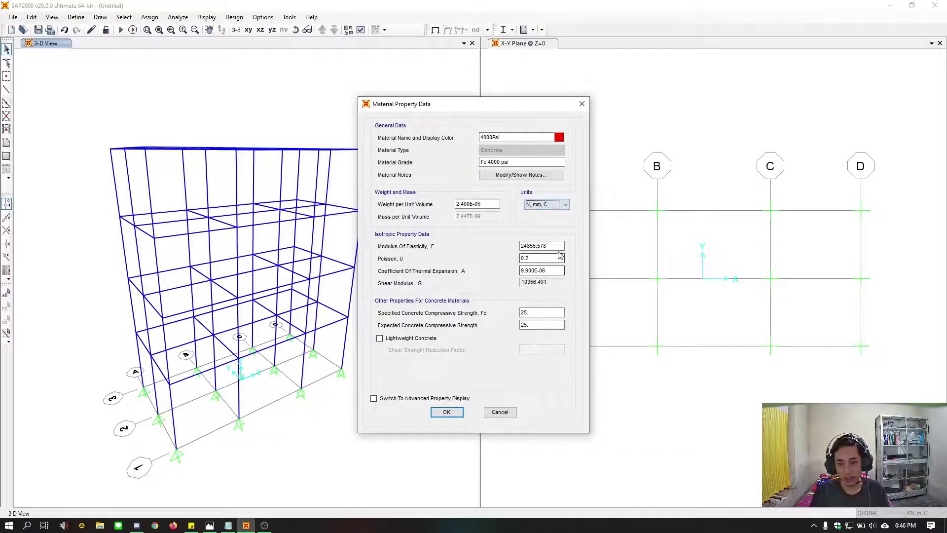
{"action": "key", "text": "Tab"}
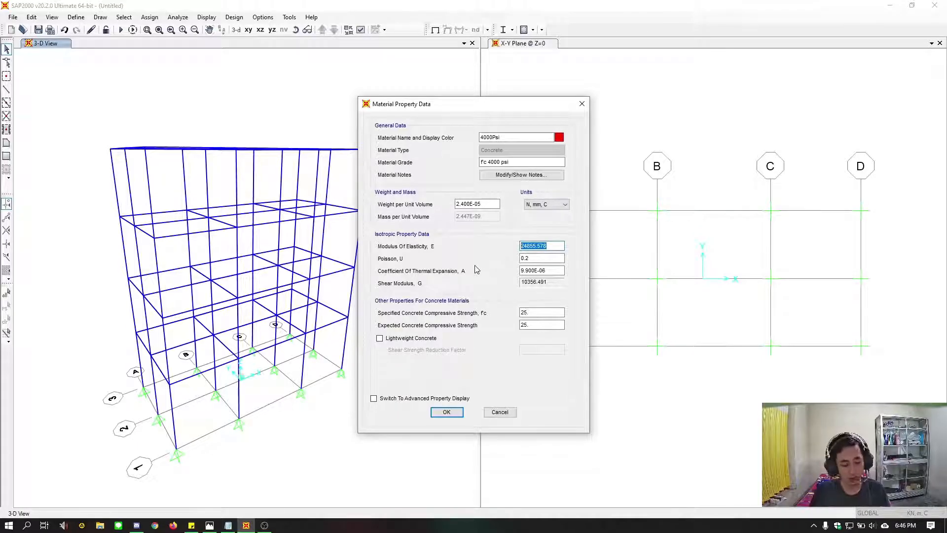
{"action": "type", "text": "4700*"}
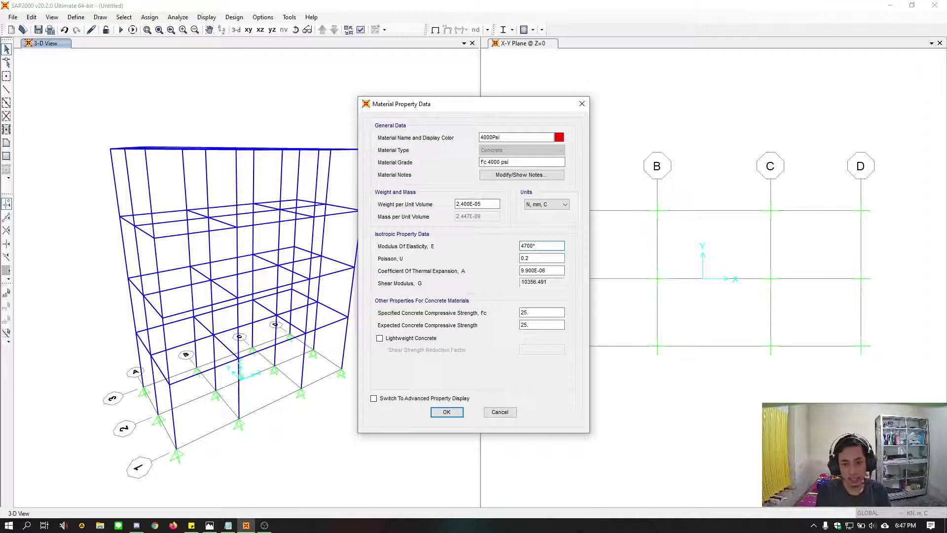
{"action": "type", "text": "25^0.5"}
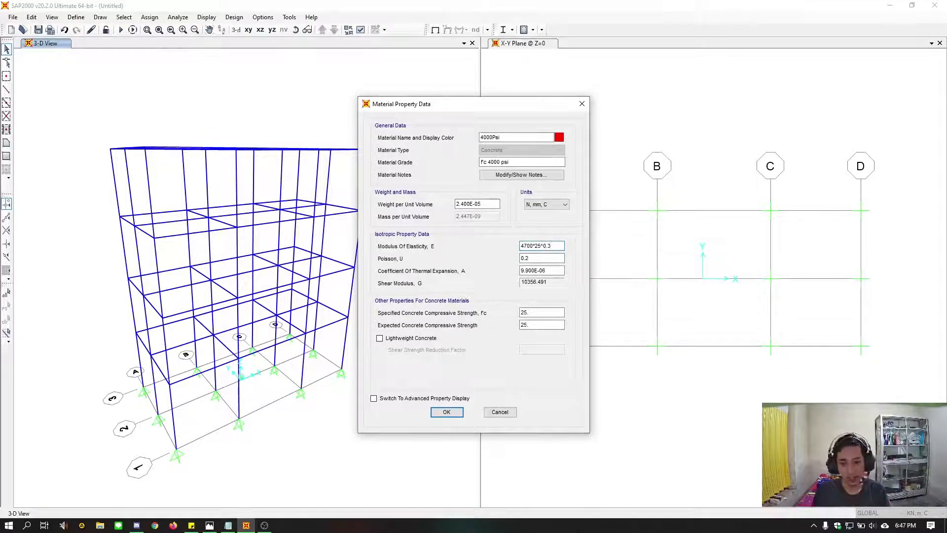
{"action": "key", "text": "BackSpace"}
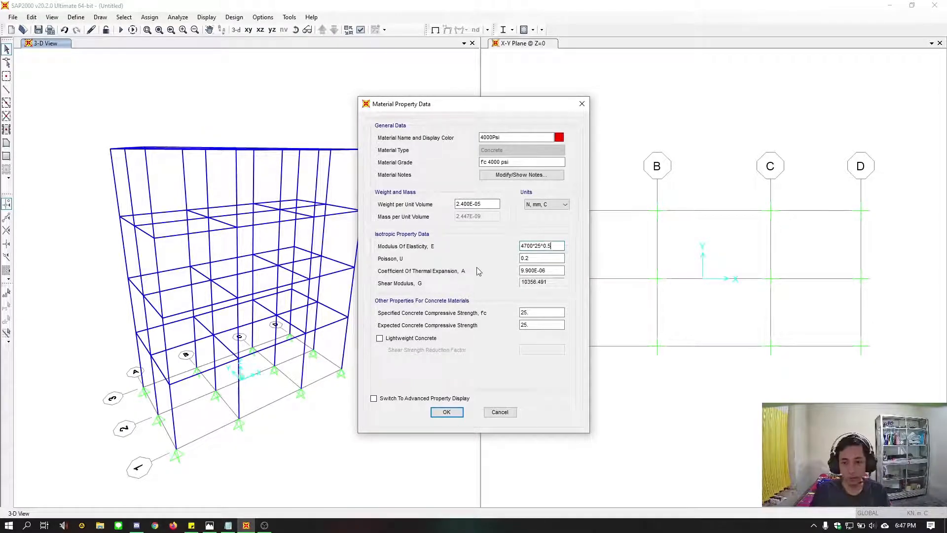
{"action": "left_click", "coordinate": [541, 256]}
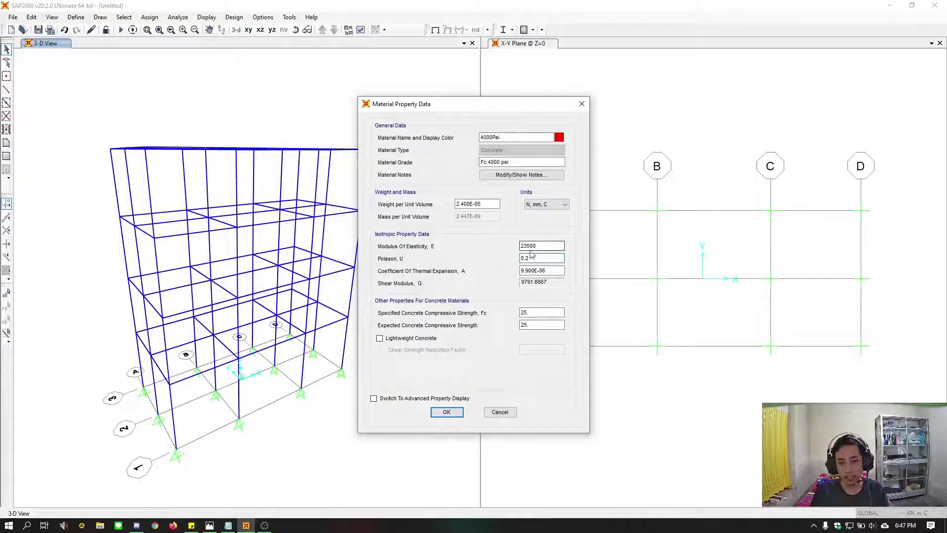
{"action": "left_click_drag", "start_coordinate": [537, 246], "coordinate": [499, 247]}
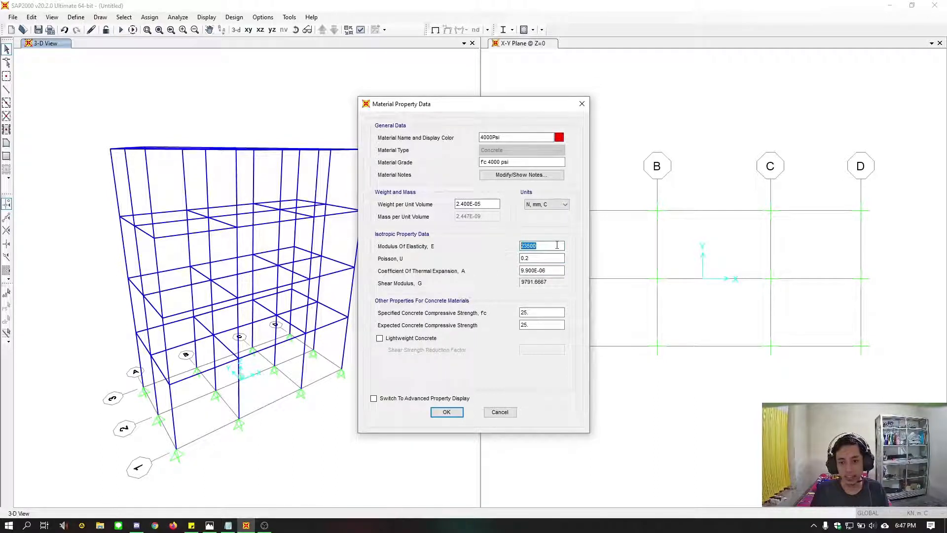
{"action": "left_click", "coordinate": [558, 246]}
{"action": "double_click", "coordinate": [553, 247]}
{"action": "left_click", "coordinate": [552, 247]}
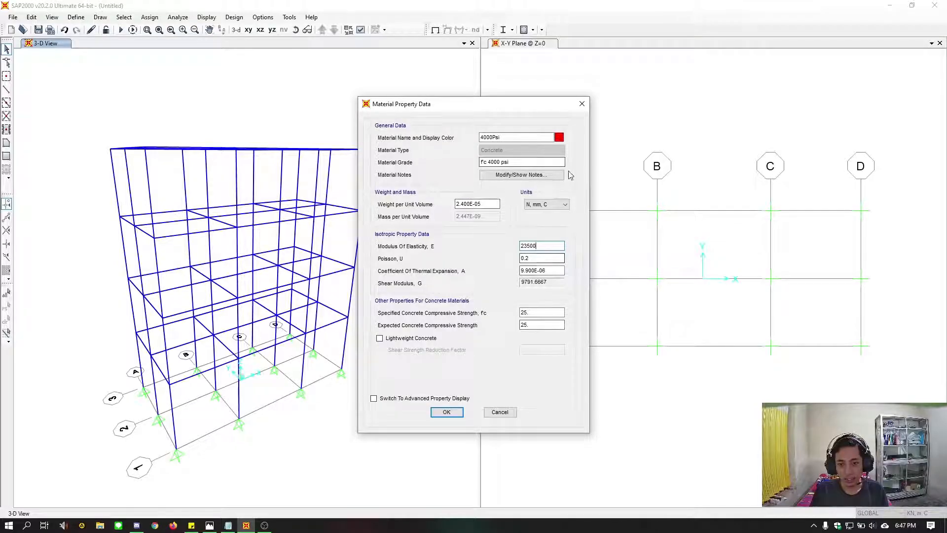
Name the concrete material Beton, set its grade to 25 MPa and accept the material properties
{"action": "left_click_drag", "start_coordinate": [540, 138], "coordinate": [418, 141]}
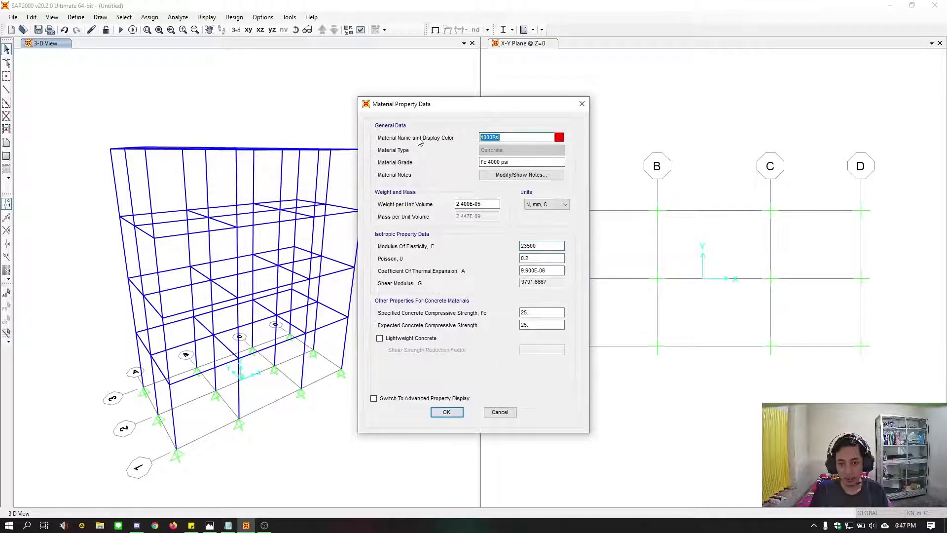
{"action": "type", "text": "Beton"}
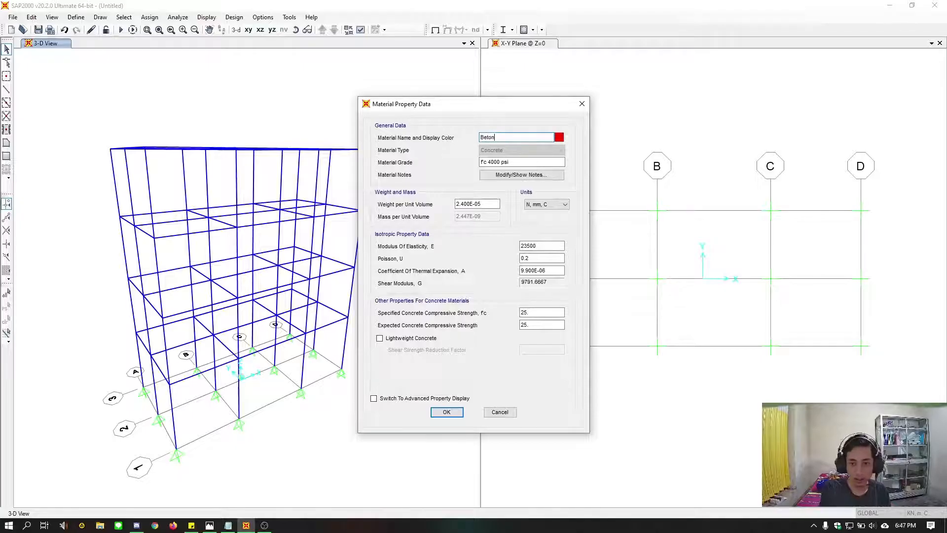
{"action": "left_click_drag", "start_coordinate": [510, 162], "coordinate": [425, 164]}
{"action": "type", "text": "2"}
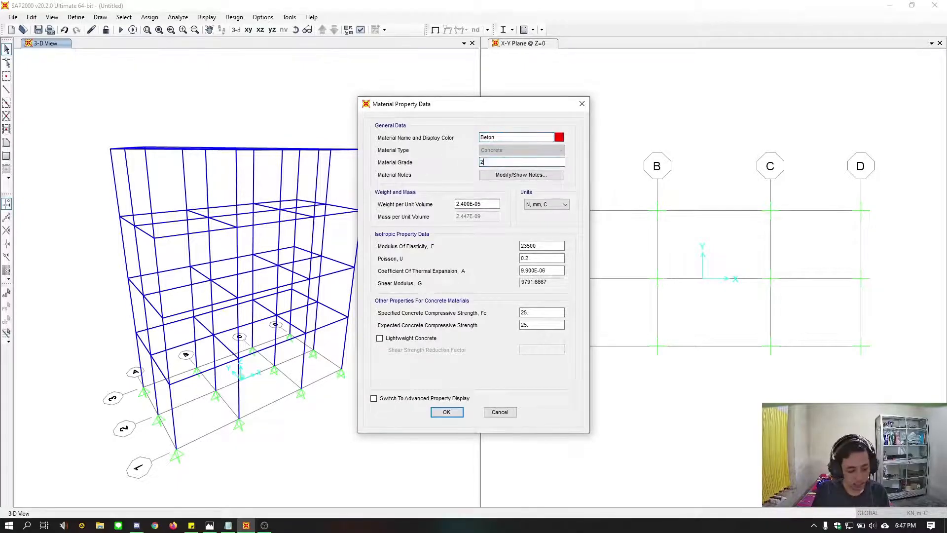
{"action": "type", "text": "5 MPa"}
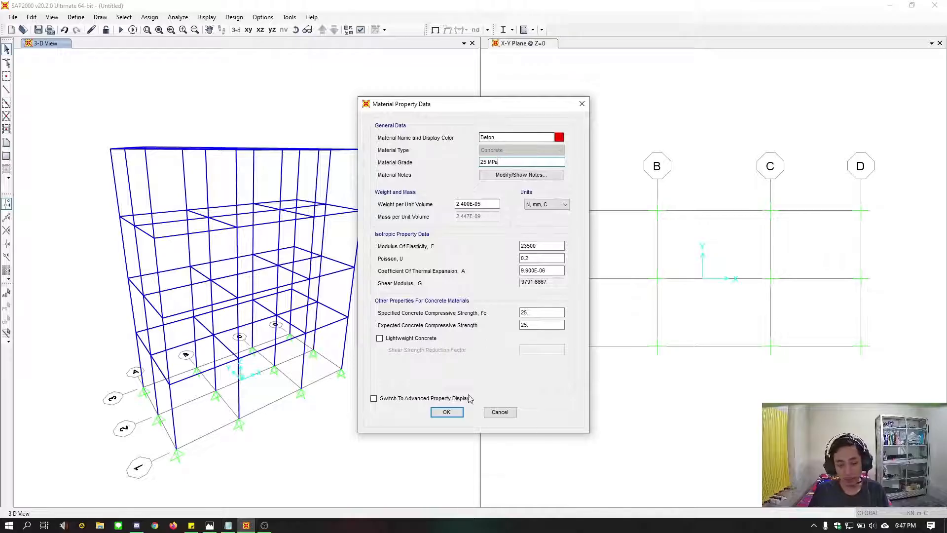
{"action": "left_click", "coordinate": [446, 412]}
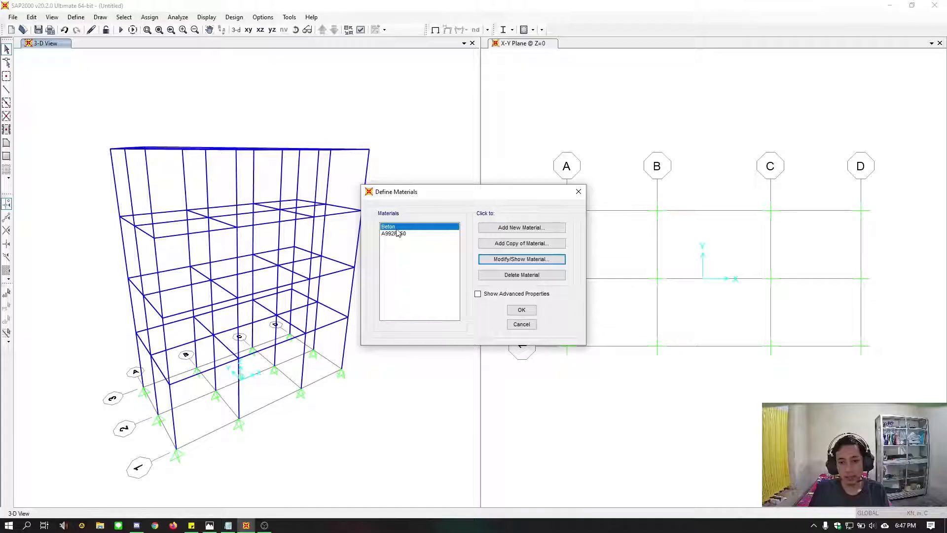
Add a copy of the Beton material named Pelat with a weight per unit volume of 0 and accept the material definitions
{"action": "left_click", "coordinate": [522, 243]}
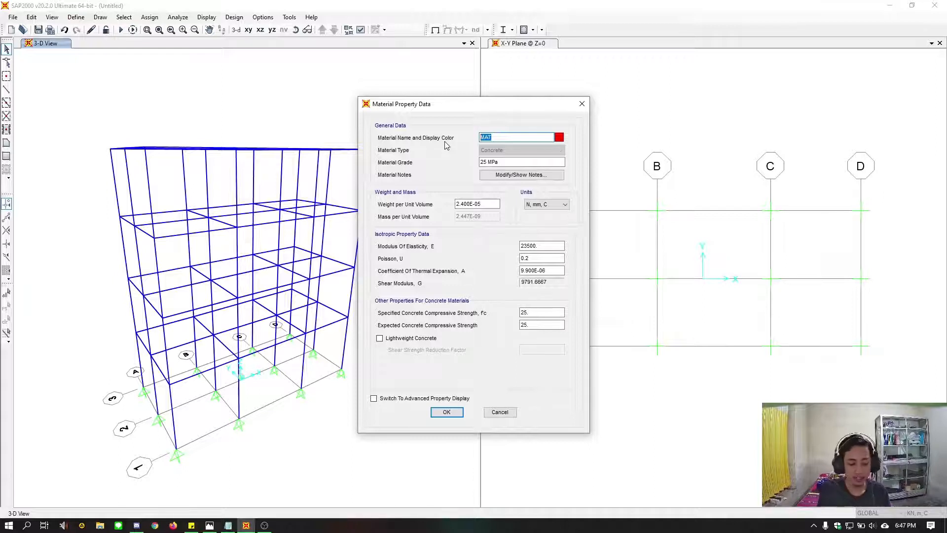
{"action": "type", "text": "Pelat"}
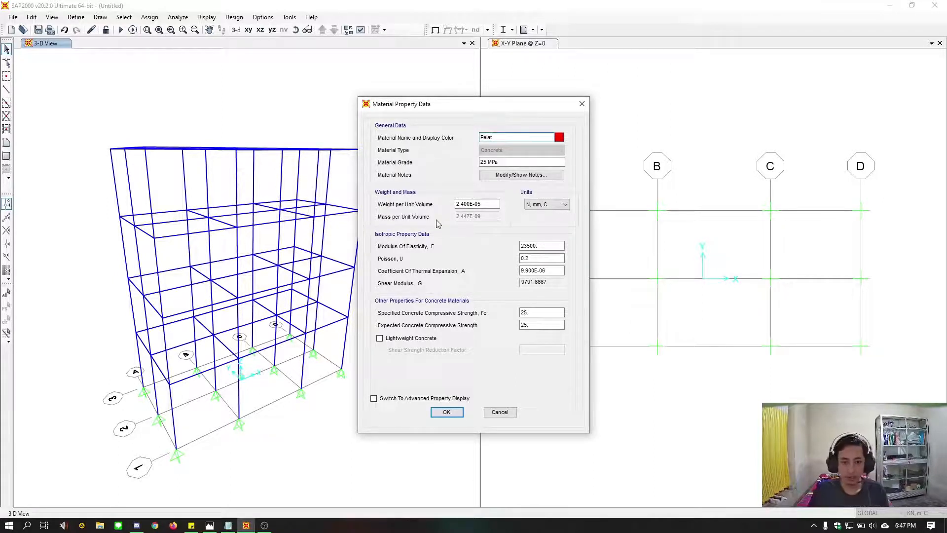
{"action": "double_click", "coordinate": [472, 204]}
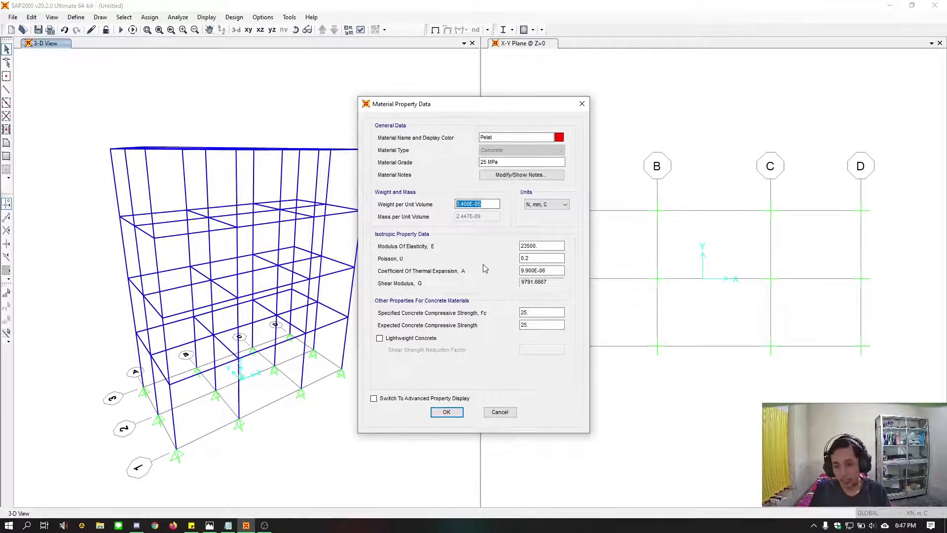
{"action": "type", "text": "0"}
{"action": "left_click", "coordinate": [540, 246]}
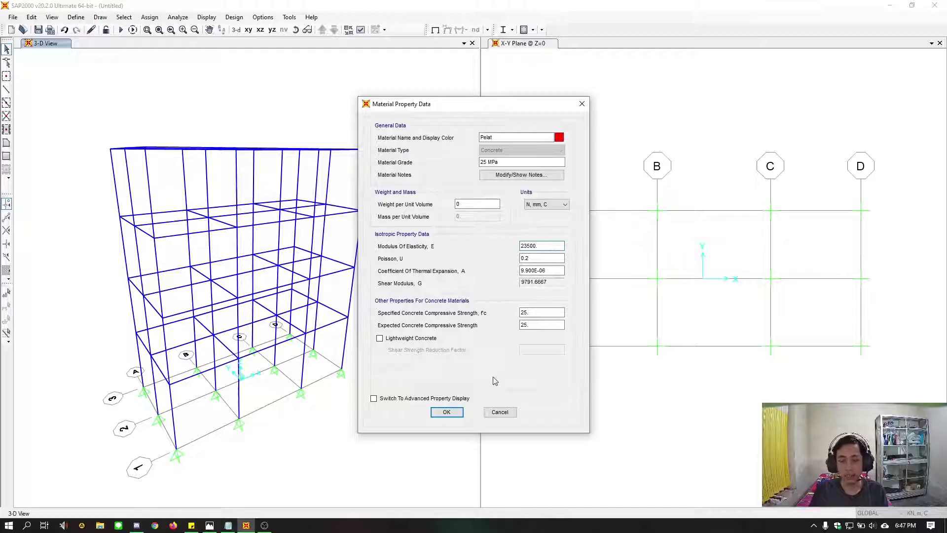
{"action": "left_click", "coordinate": [447, 412]}
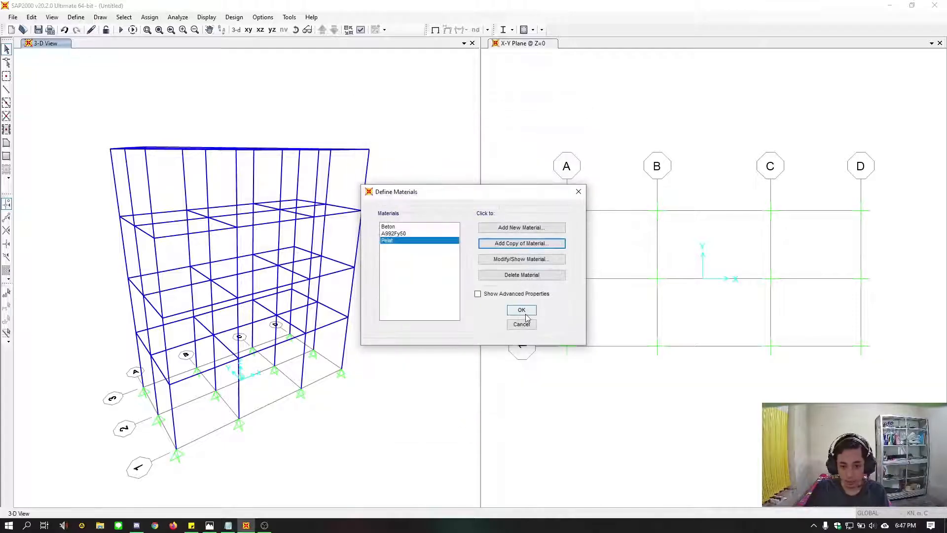
{"action": "left_click", "coordinate": [400, 226]}
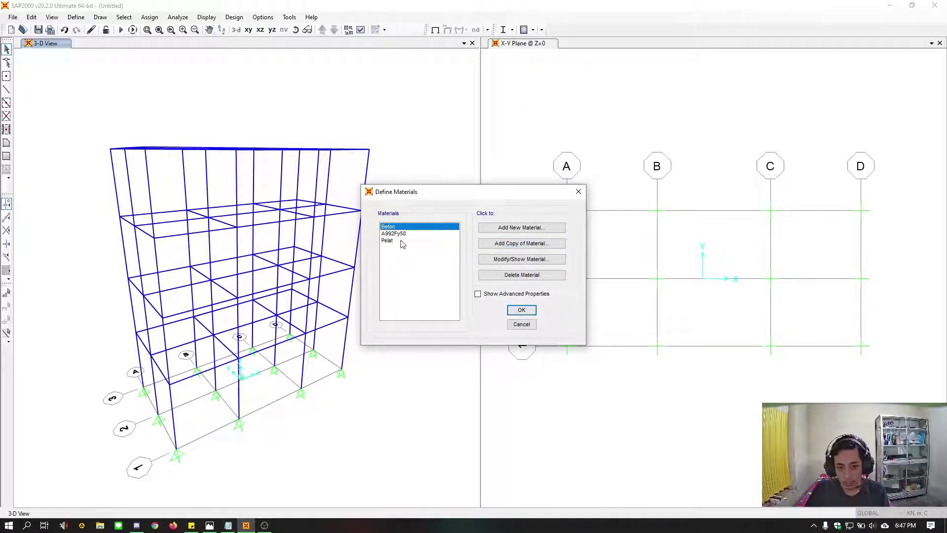
{"action": "left_click", "coordinate": [401, 241]}
{"action": "left_click", "coordinate": [522, 311]}
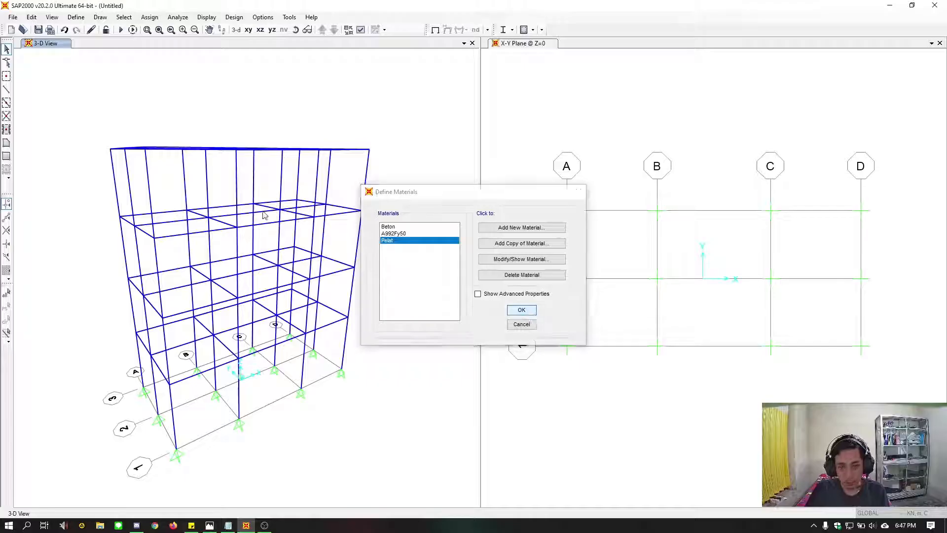
Start a new frame section property of the concrete type with a rectangular shape
{"action": "left_click", "coordinate": [76, 18]}
{"action": "mouse_move", "coordinate": [148, 45]}
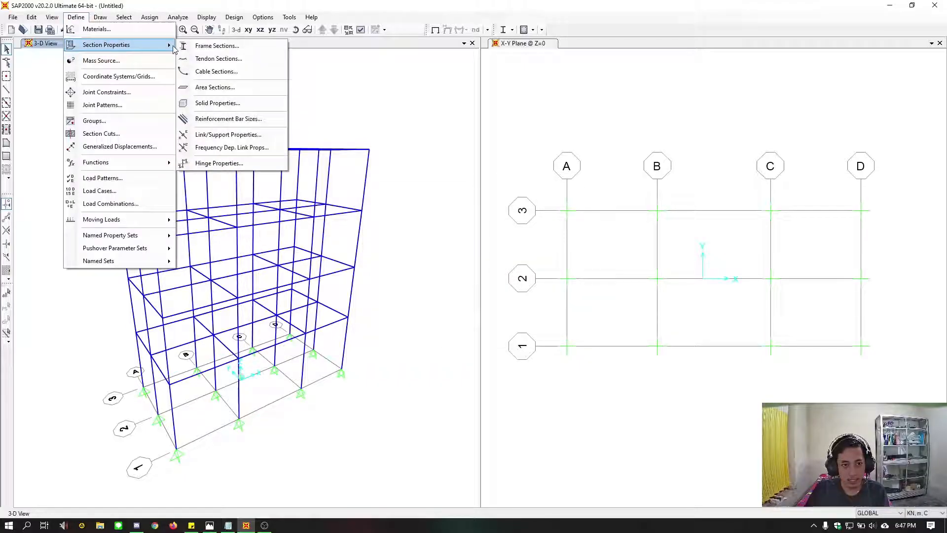
{"action": "left_click", "coordinate": [229, 48]}
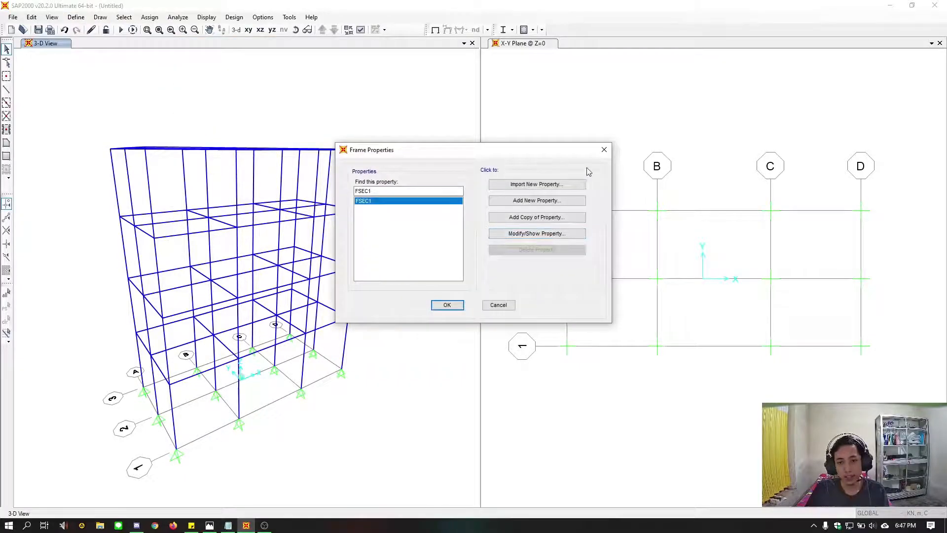
{"action": "left_click", "coordinate": [556, 205]}
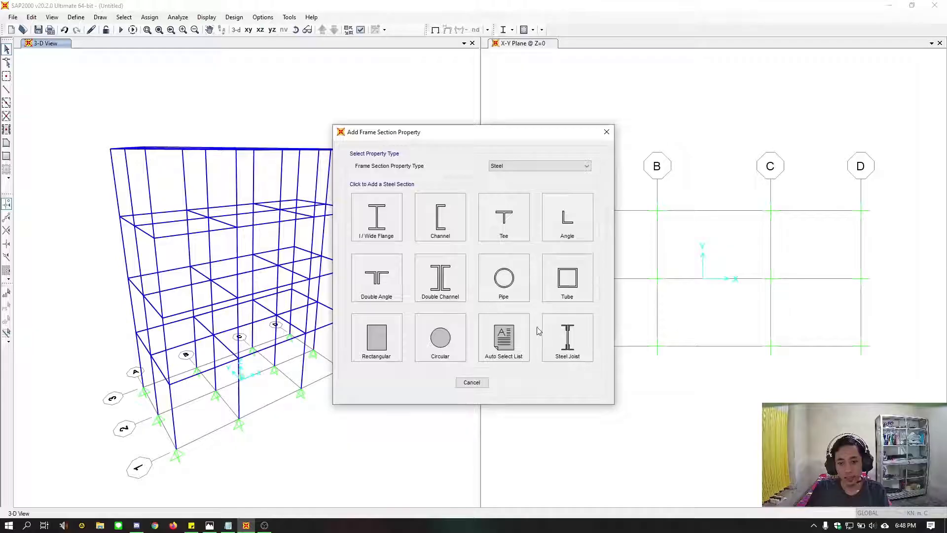
{"action": "left_click", "coordinate": [535, 166]}
{"action": "left_click", "coordinate": [528, 193]}
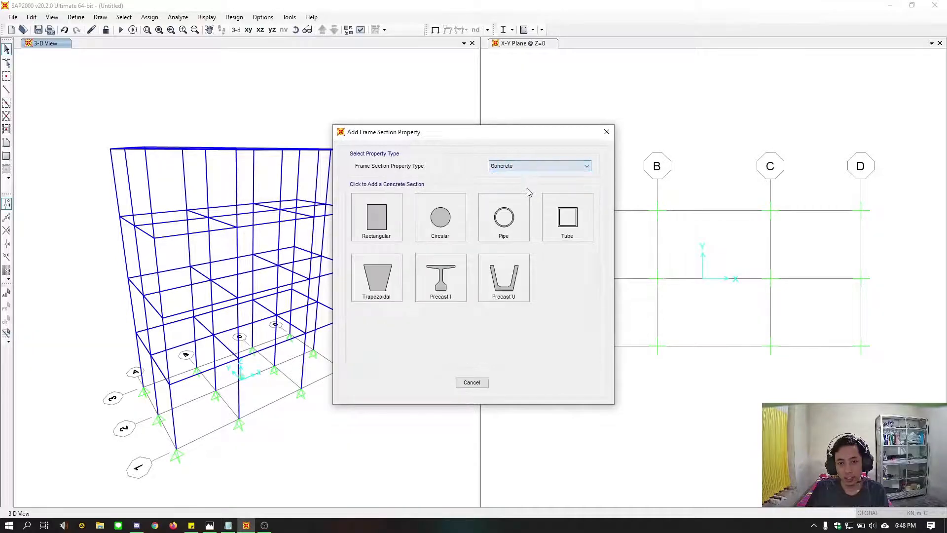
{"action": "left_click", "coordinate": [376, 219]}
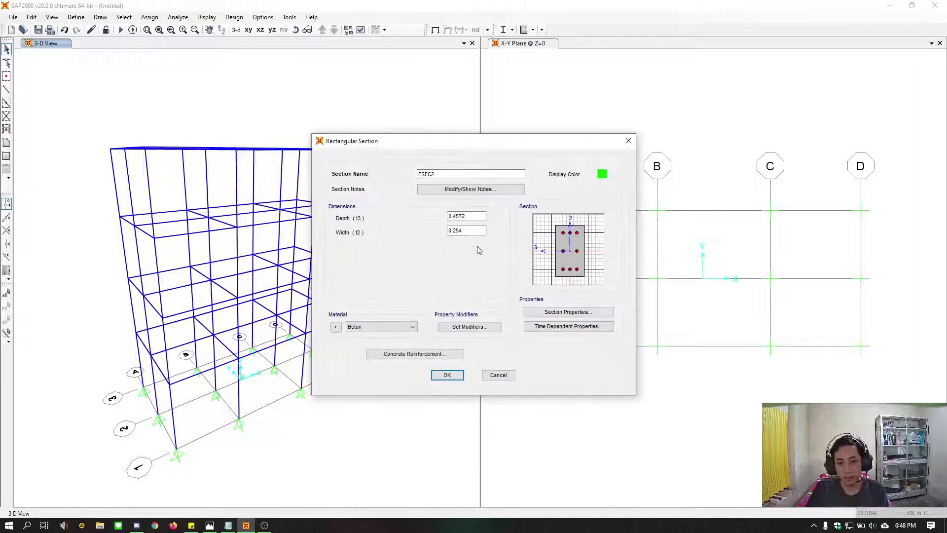
Consult the soal.jpg drawing, name the rectangular section K40, and set its depth and width to 40 cm with Beton material
{"action": "double_click", "coordinate": [466, 216]}
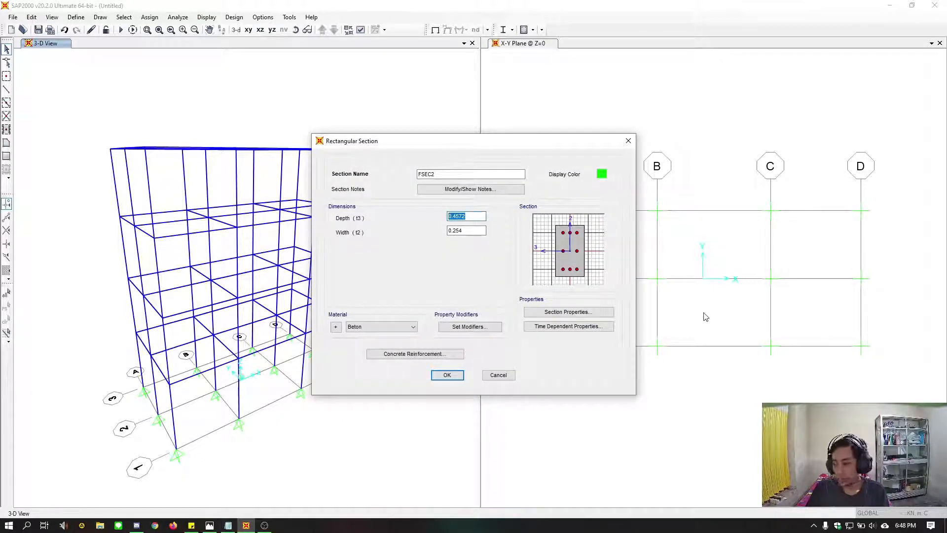
{"action": "left_click", "coordinate": [210, 525]}
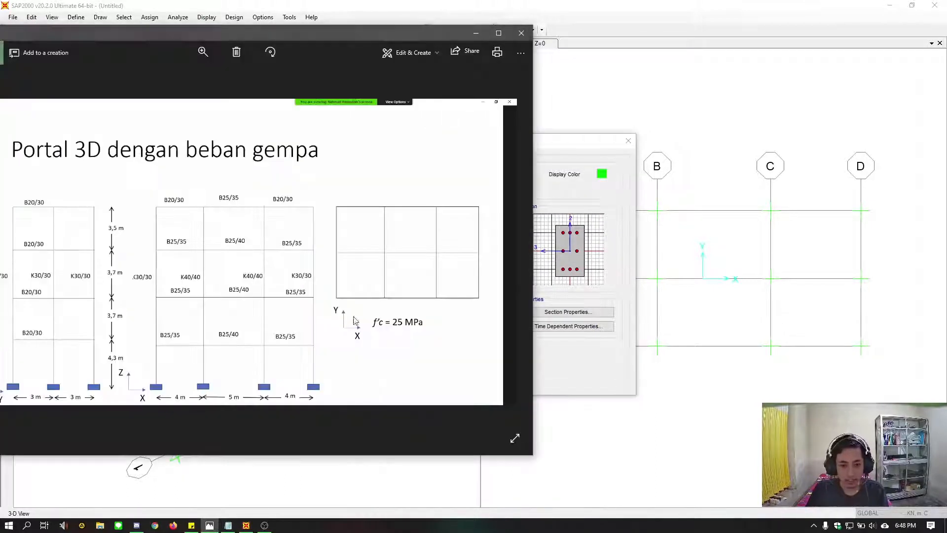
{"action": "left_click_drag", "start_coordinate": [233, 34], "coordinate": [321, 35]}
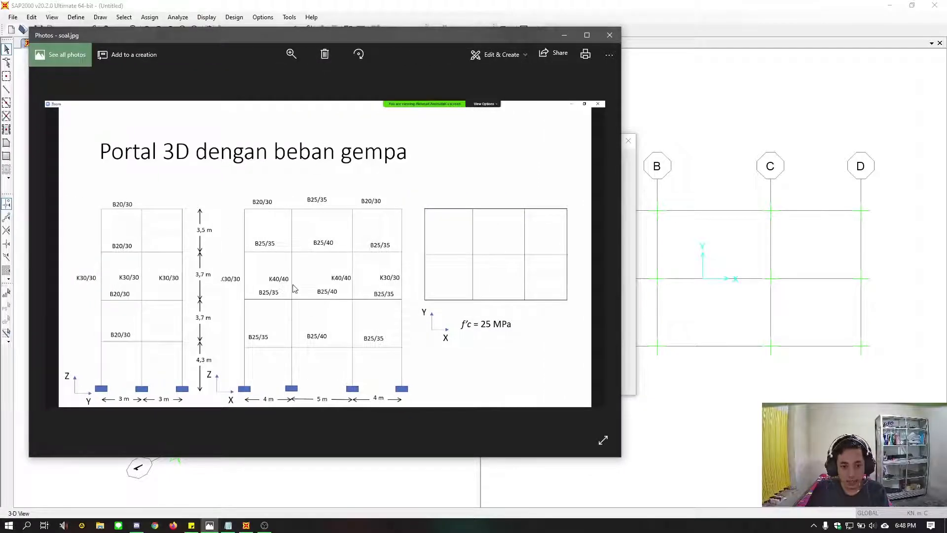
{"action": "left_click", "coordinate": [568, 34]}
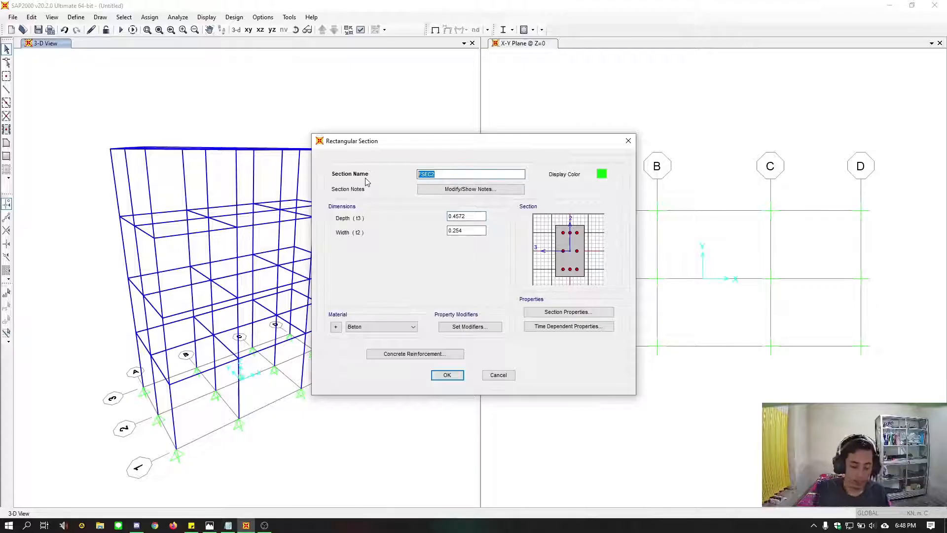
{"action": "type", "text": "K40"}
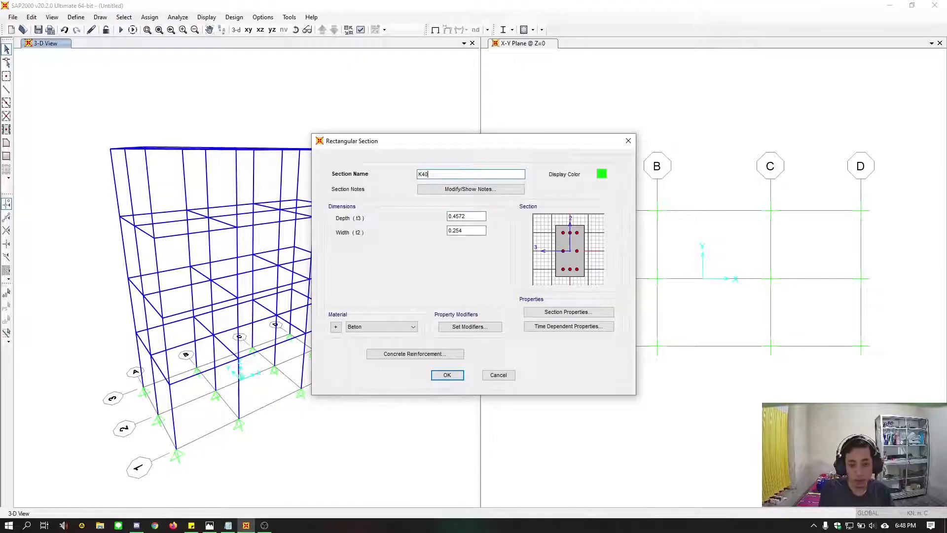
{"action": "key", "text": "Tab"}
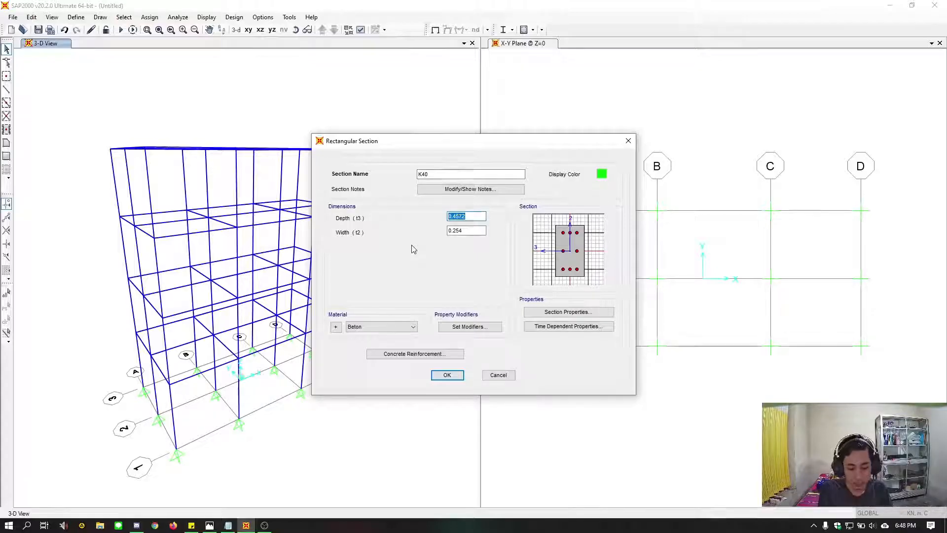
{"action": "type", "text": "40cm"}
{"action": "key", "text": "Tab"}
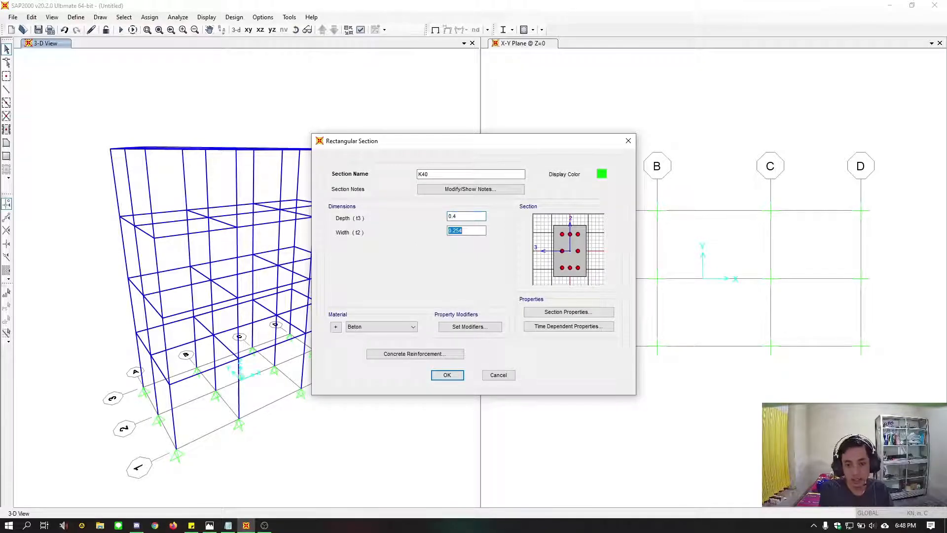
{"action": "type", "text": "40cm"}
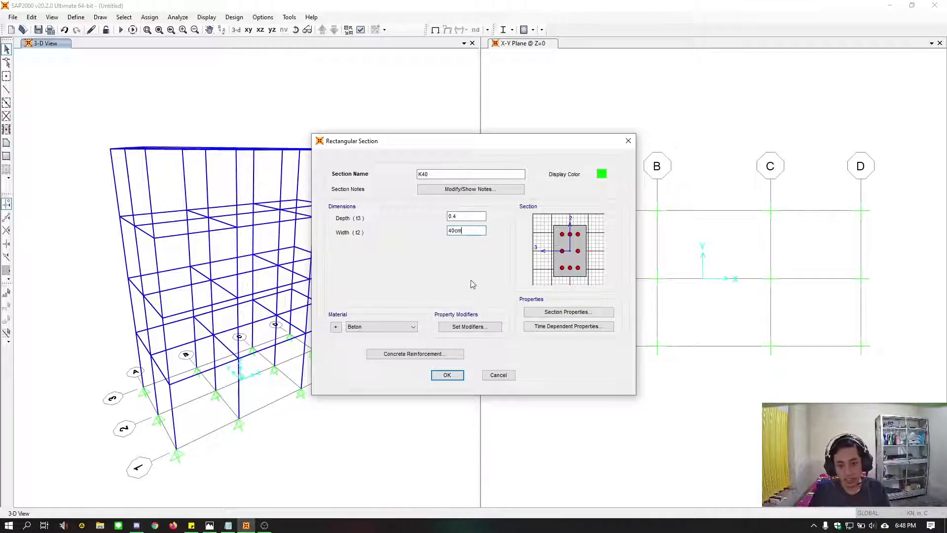
{"action": "left_click", "coordinate": [395, 326]}
{"action": "left_click", "coordinate": [378, 273]}
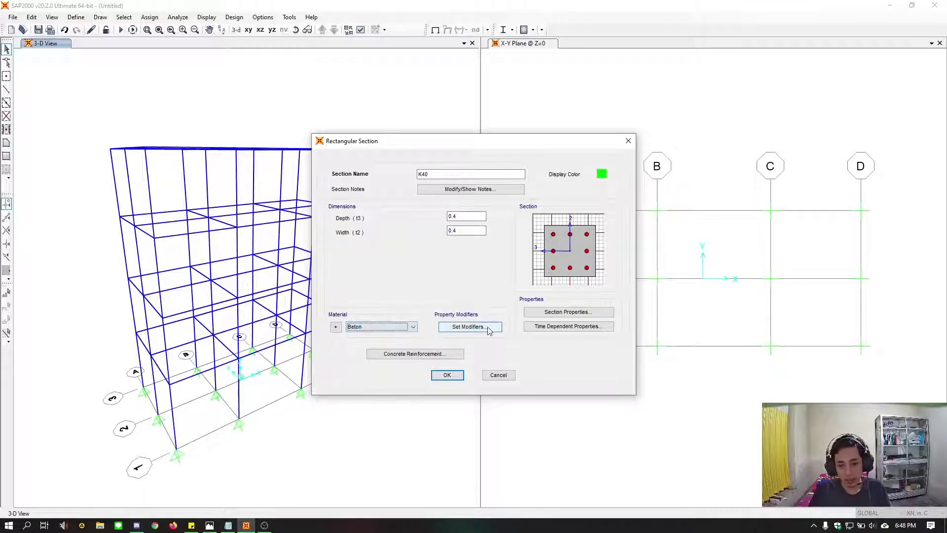
Open the K40 section's concrete reinforcement, keep A615Gr60 for longitudinal and confinement bars, and set the clear cover to 0.05 m
{"action": "left_click", "coordinate": [435, 354]}
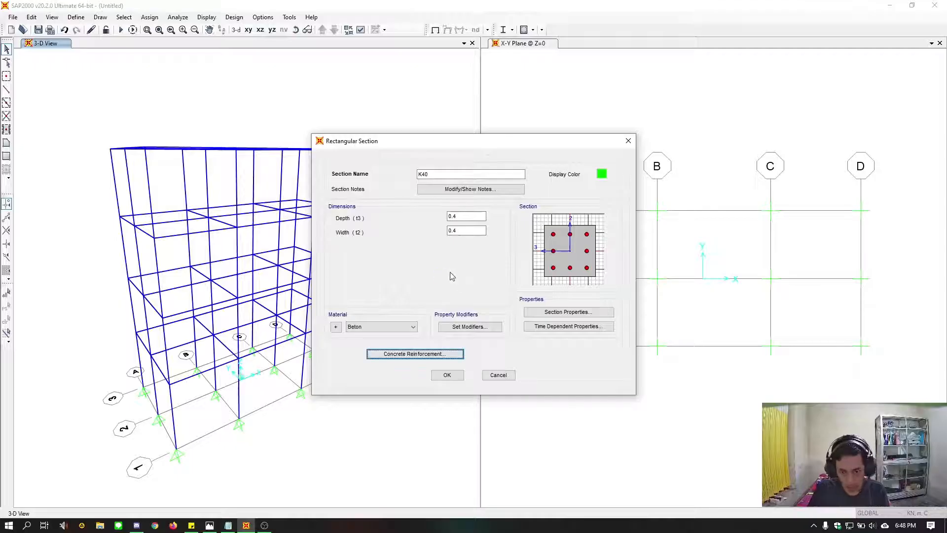
{"action": "left_click_drag", "start_coordinate": [477, 113], "coordinate": [296, 93]}
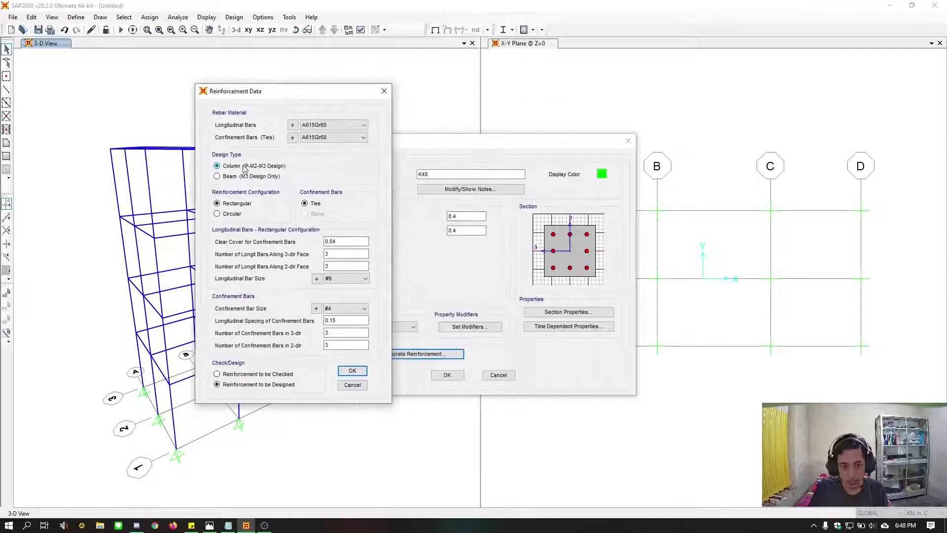
{"action": "left_click", "coordinate": [339, 128]}
{"action": "left_click", "coordinate": [344, 135]}
{"action": "left_click", "coordinate": [346, 138]}
{"action": "left_click", "coordinate": [348, 144]}
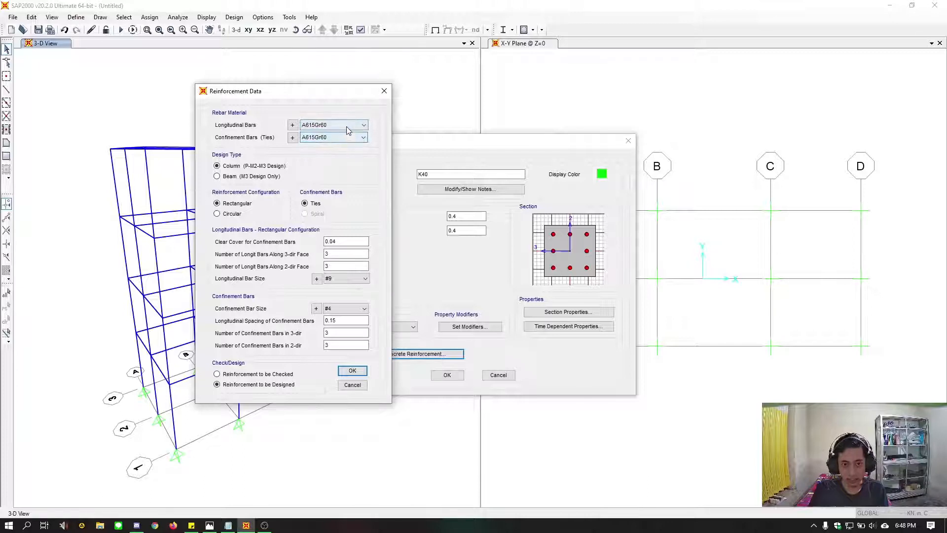
{"action": "left_click", "coordinate": [346, 127]}
{"action": "left_click", "coordinate": [345, 127]}
{"action": "left_click", "coordinate": [342, 138]}
{"action": "left_click", "coordinate": [342, 138]}
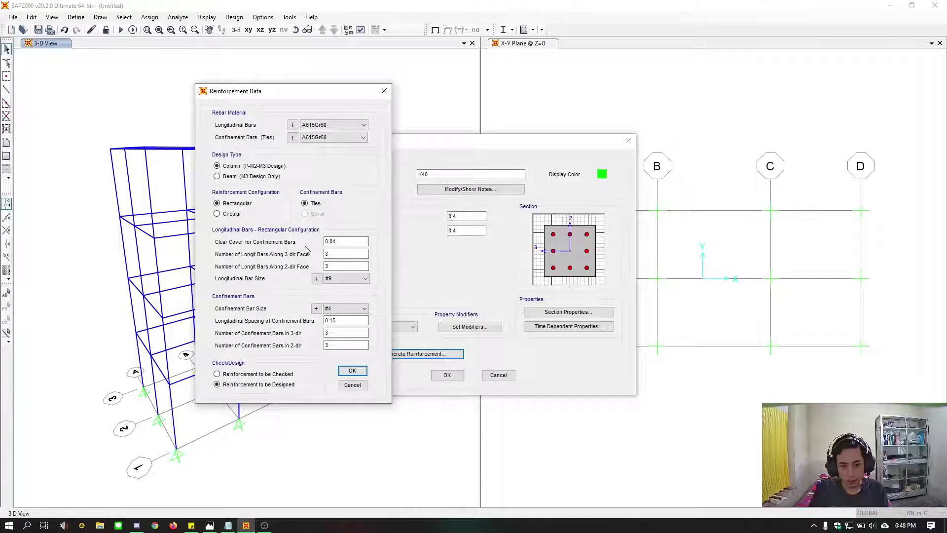
{"action": "left_click", "coordinate": [352, 241]}
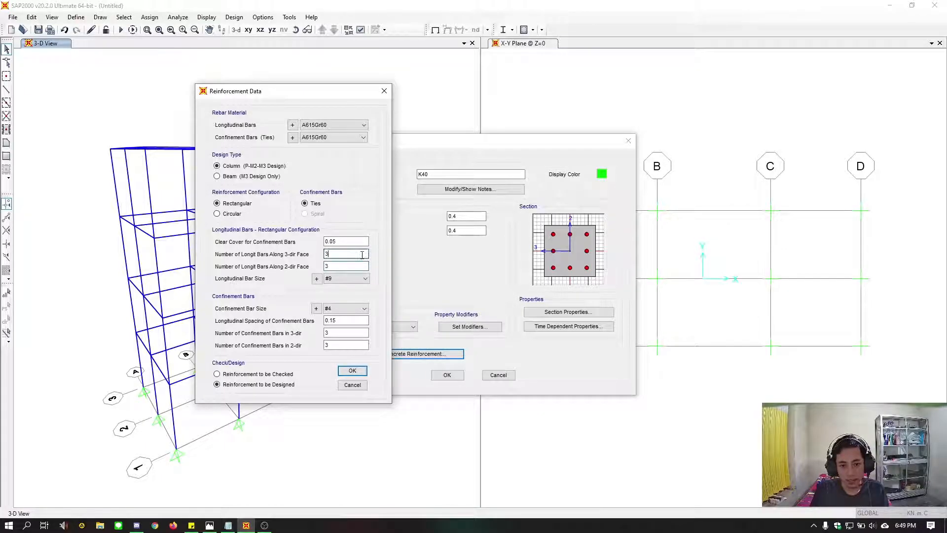
Set the longitudinal bar size to 25d and the confinement bar size to 10d, and accept the reinforcement data
{"action": "left_click", "coordinate": [355, 279]}
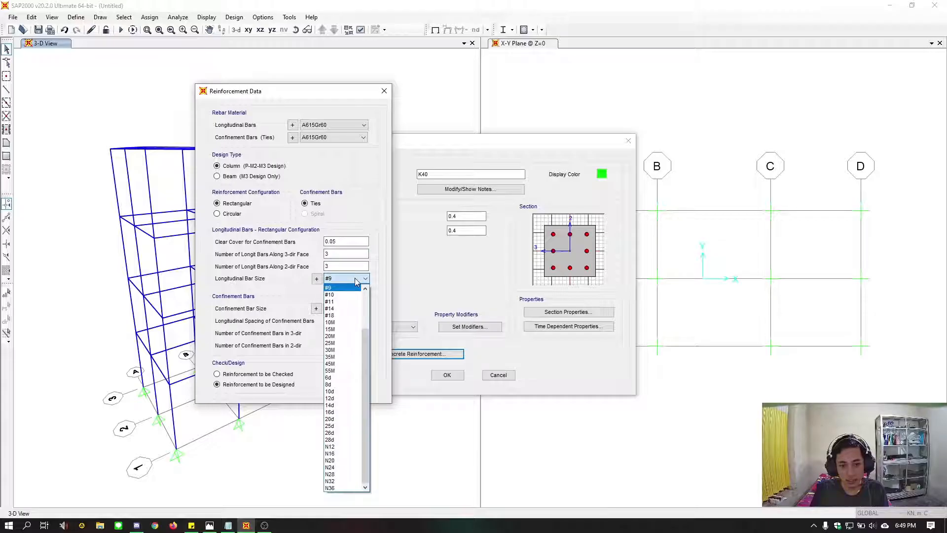
{"action": "left_click", "coordinate": [346, 426]}
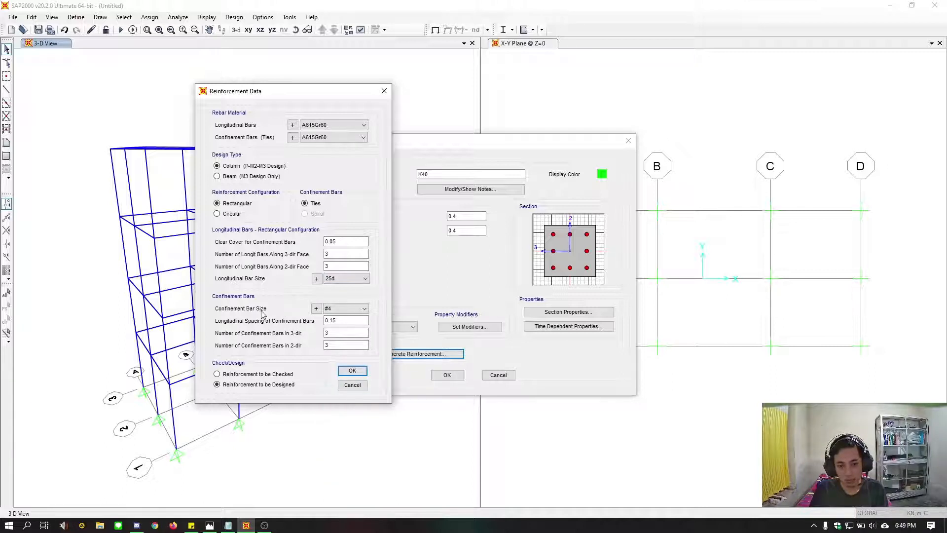
{"action": "left_click", "coordinate": [339, 309]}
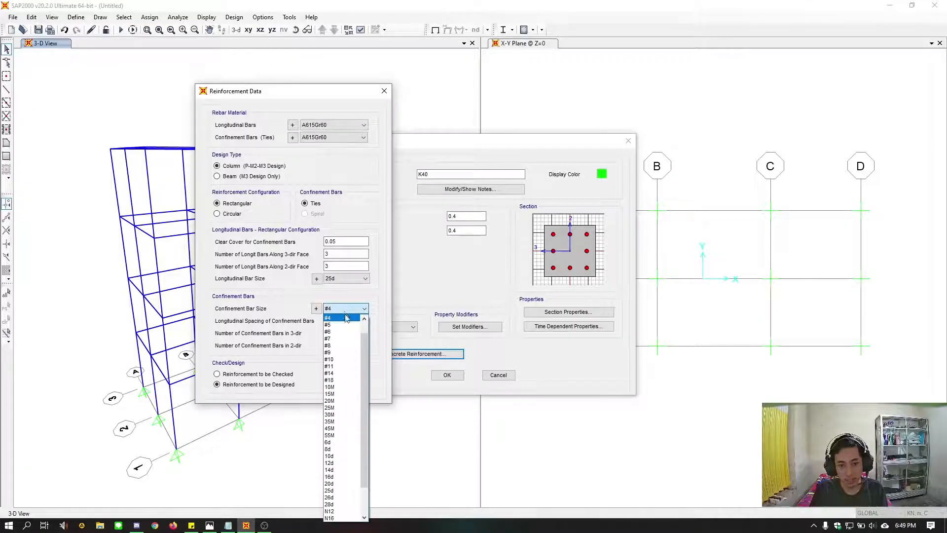
{"action": "left_click", "coordinate": [329, 456]}
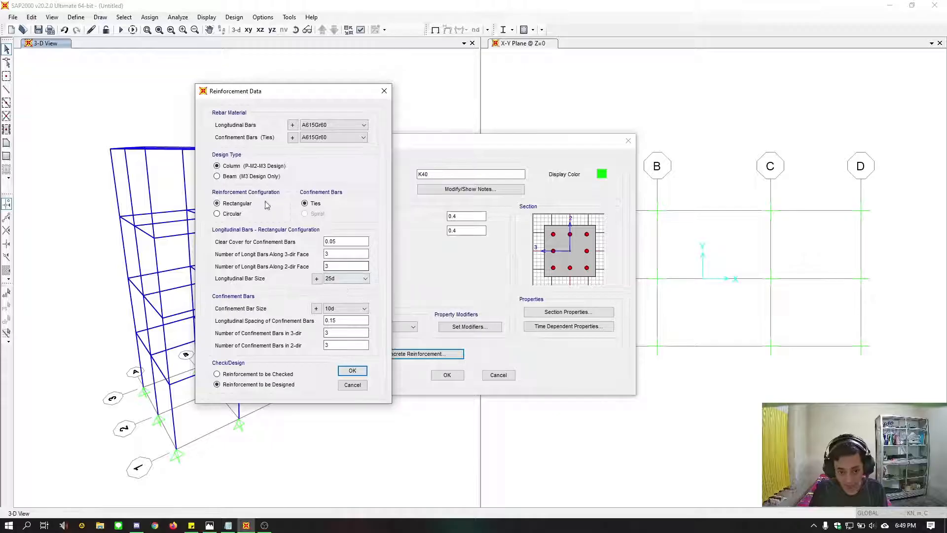
{"action": "left_click", "coordinate": [353, 372]}
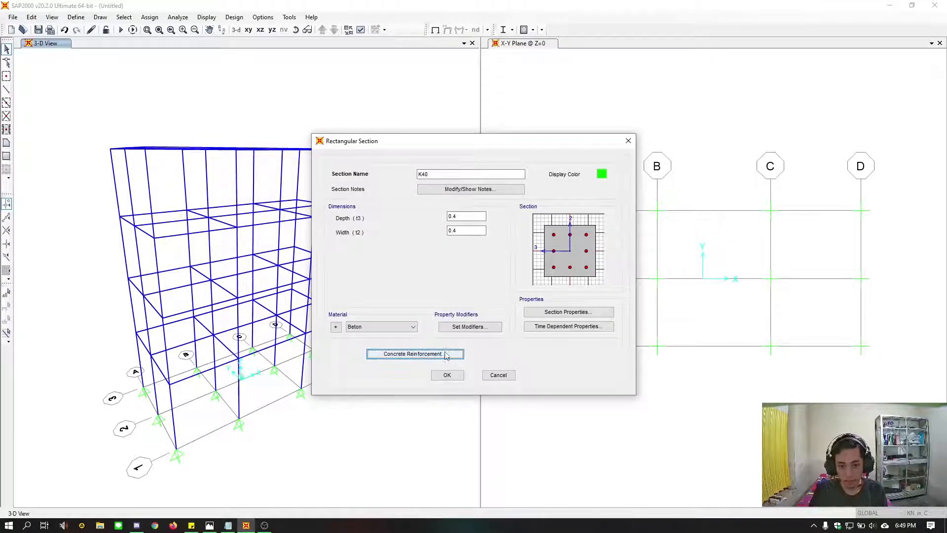
Change the longitudinal bar size in the K40 reinforcement to 28d and accept the section
{"action": "left_click", "coordinate": [425, 355]}
{"action": "left_click", "coordinate": [528, 303]}
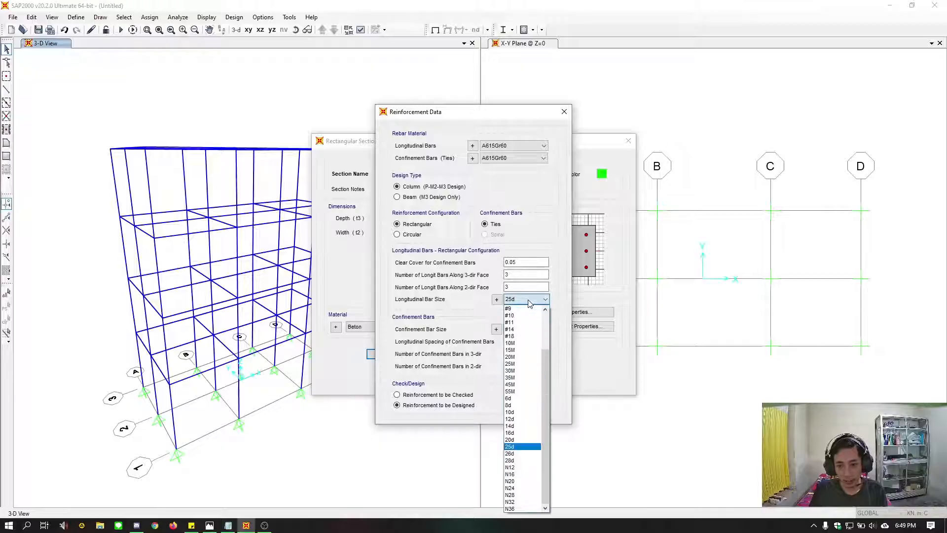
{"action": "left_click", "coordinate": [522, 460]}
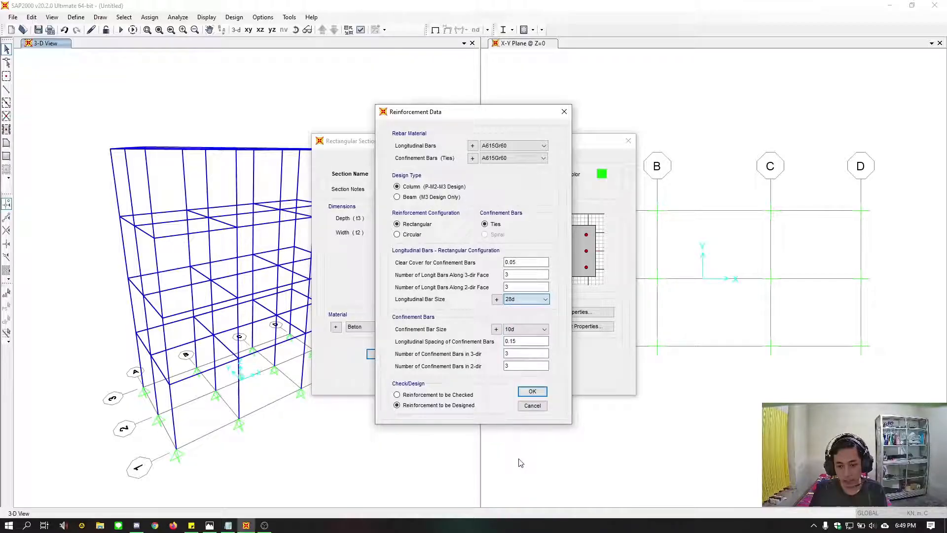
{"action": "left_click", "coordinate": [533, 392]}
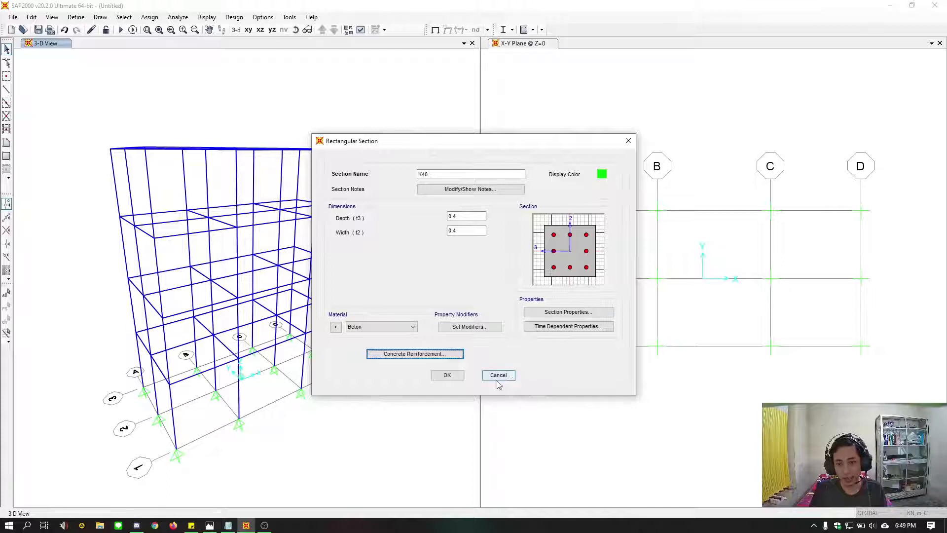
{"action": "left_click", "coordinate": [446, 375]}
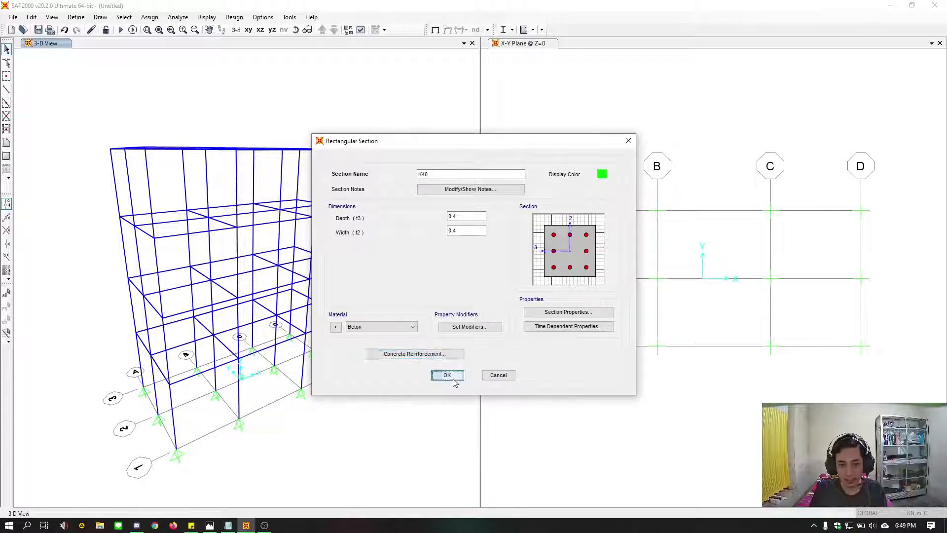
Add a copy of the K40 frame section and name it K30
{"action": "left_click", "coordinate": [380, 209]}
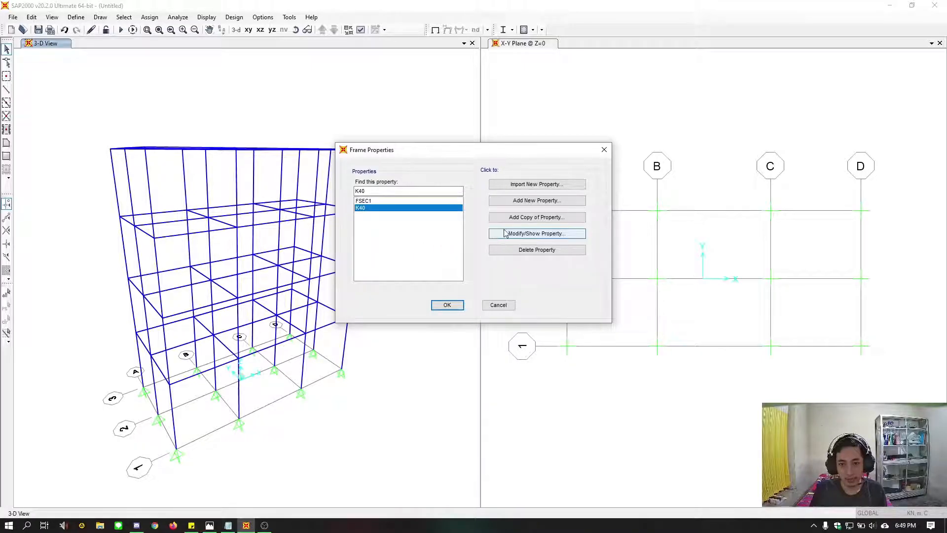
{"action": "left_click", "coordinate": [532, 218]}
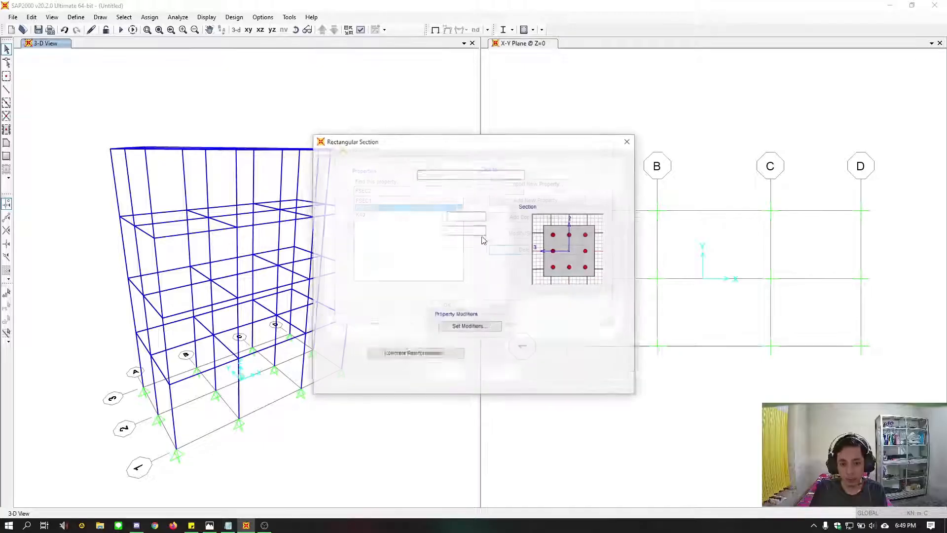
{"action": "left_click_drag", "start_coordinate": [448, 174], "coordinate": [385, 177]}
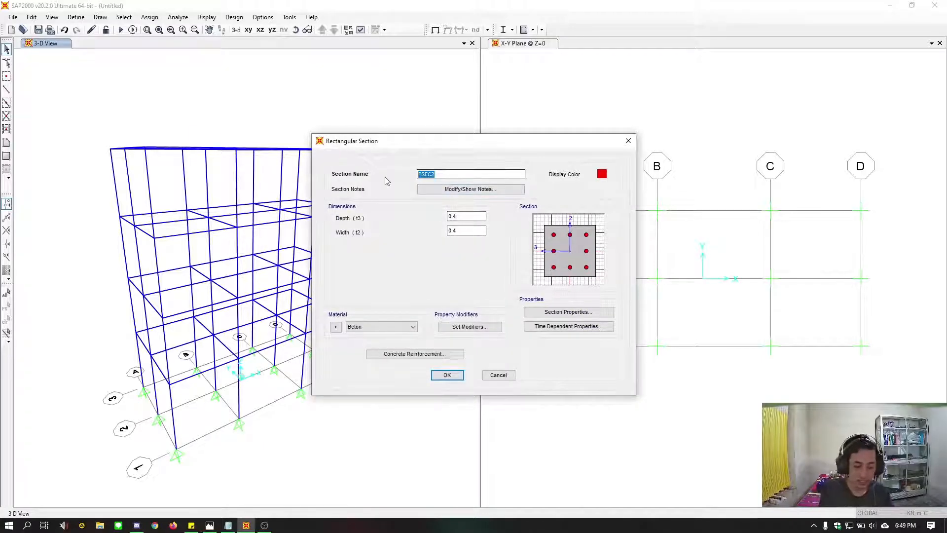
{"action": "type", "text": "K30"}
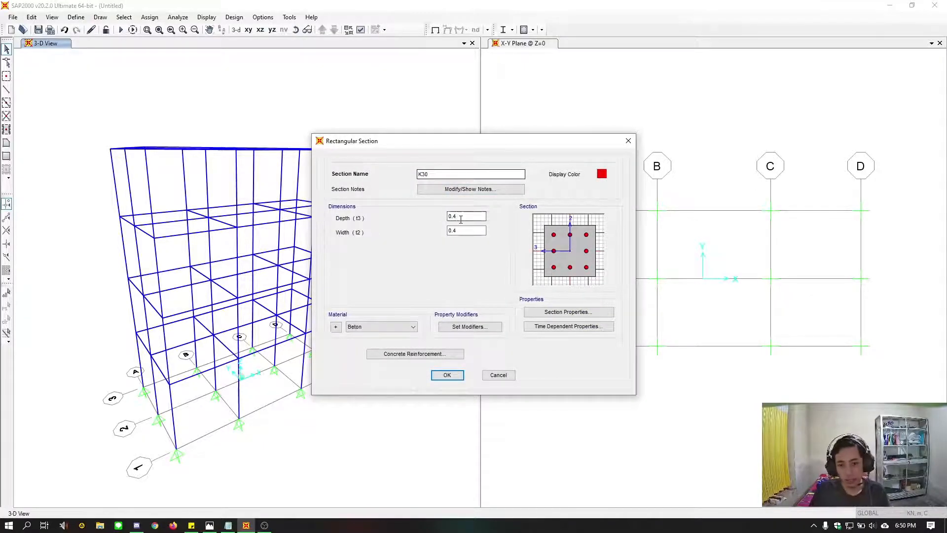
Set the K30 section's depth and width to 0.3 m each
{"action": "left_click", "coordinate": [460, 219]}
{"action": "key", "text": "BackSpace"}
{"action": "type", "text": "3"}
{"action": "key", "text": "Tab"}
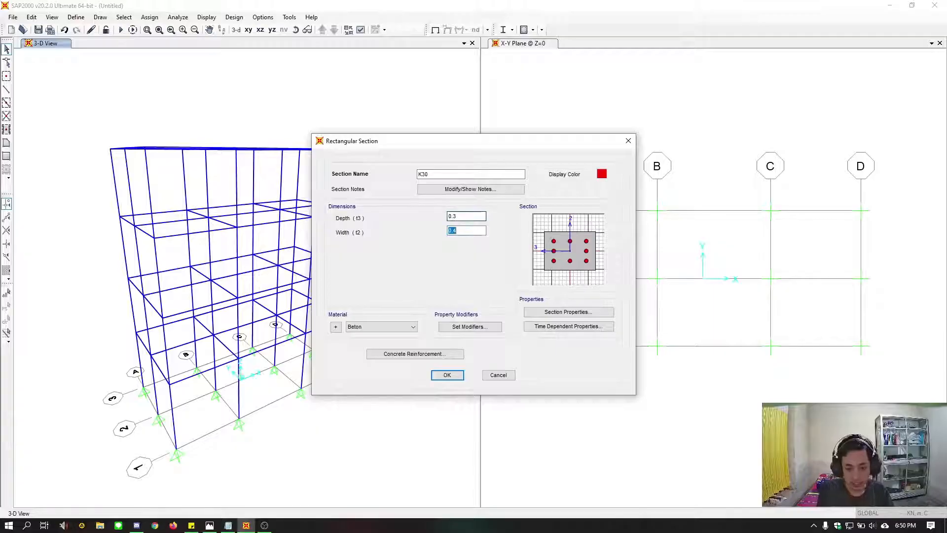
{"action": "left_click", "coordinate": [457, 232]}
{"action": "key", "text": "BackSpace"}
{"action": "type", "text": "3"}
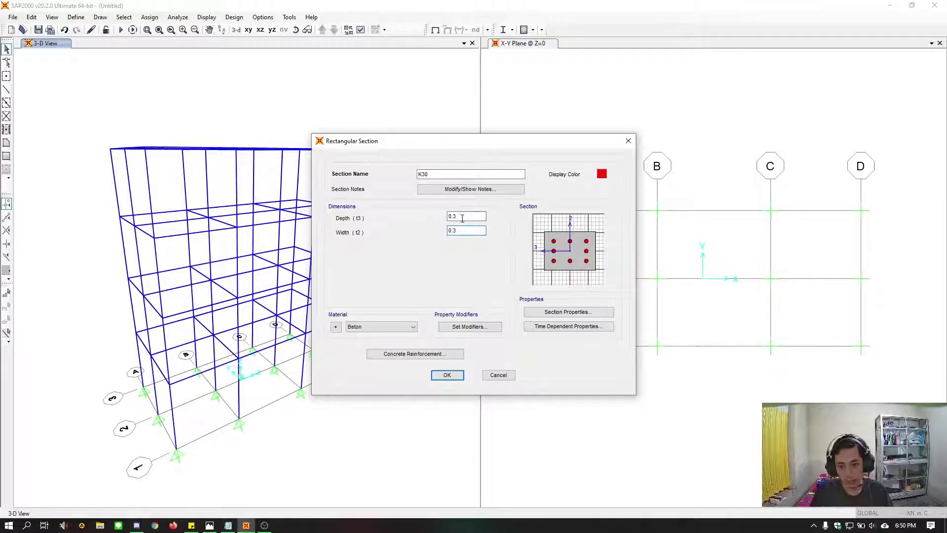
Set the longitudinal bar size in the K30 concrete reinforcement to 25d and accept the section
{"action": "left_click", "coordinate": [446, 355]}
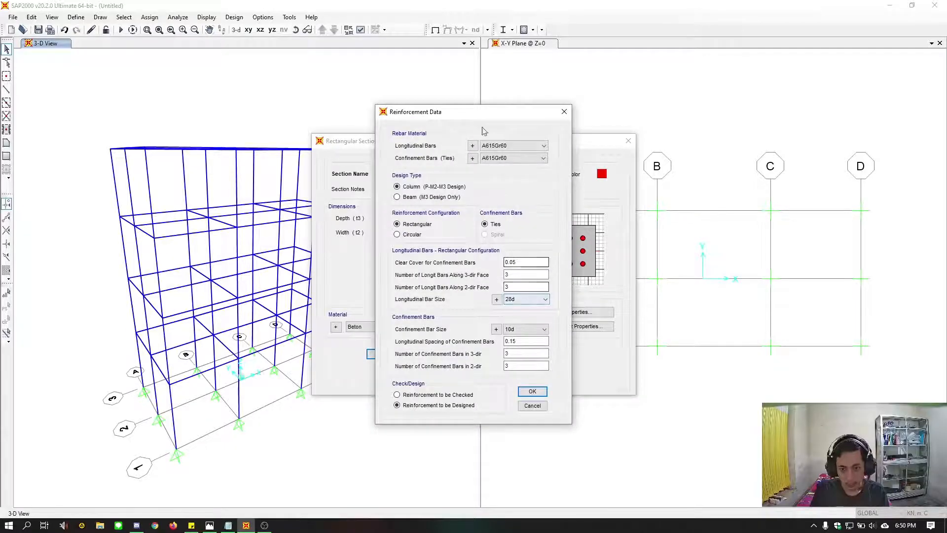
{"action": "left_click_drag", "start_coordinate": [480, 114], "coordinate": [294, 99]}
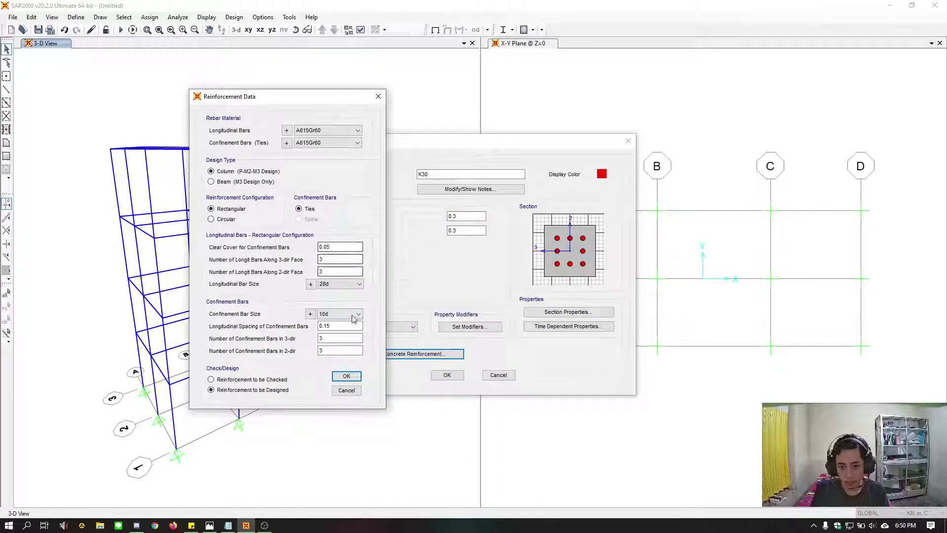
{"action": "left_click", "coordinate": [358, 284]}
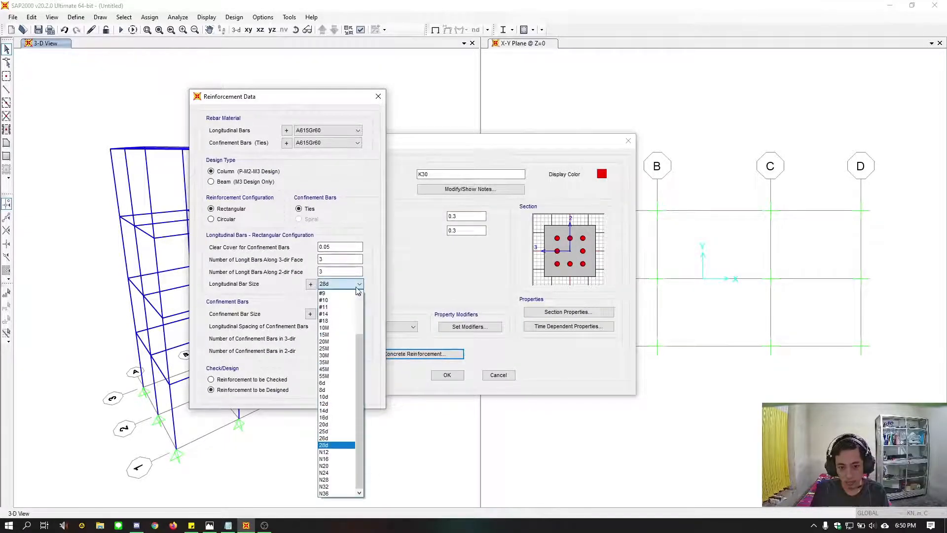
{"action": "left_click", "coordinate": [333, 432]}
{"action": "left_click", "coordinate": [345, 378]}
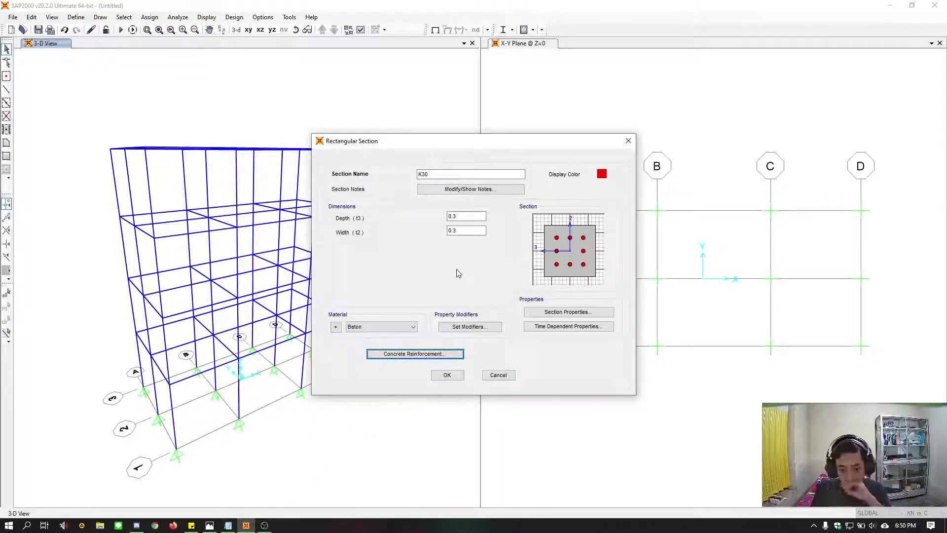
{"action": "left_click", "coordinate": [447, 376]}
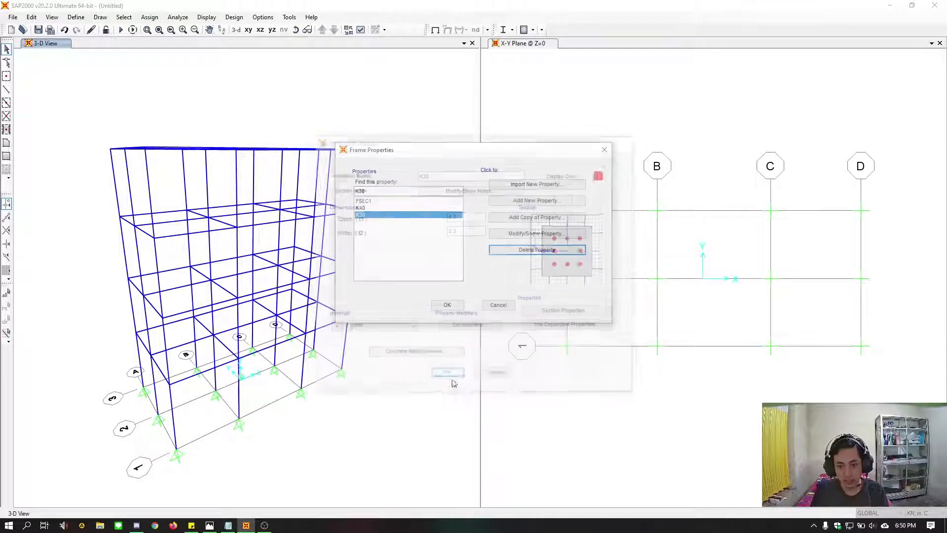
Add a copy of the K40 frame section as the basis for a beam section
{"action": "left_click", "coordinate": [521, 203]}
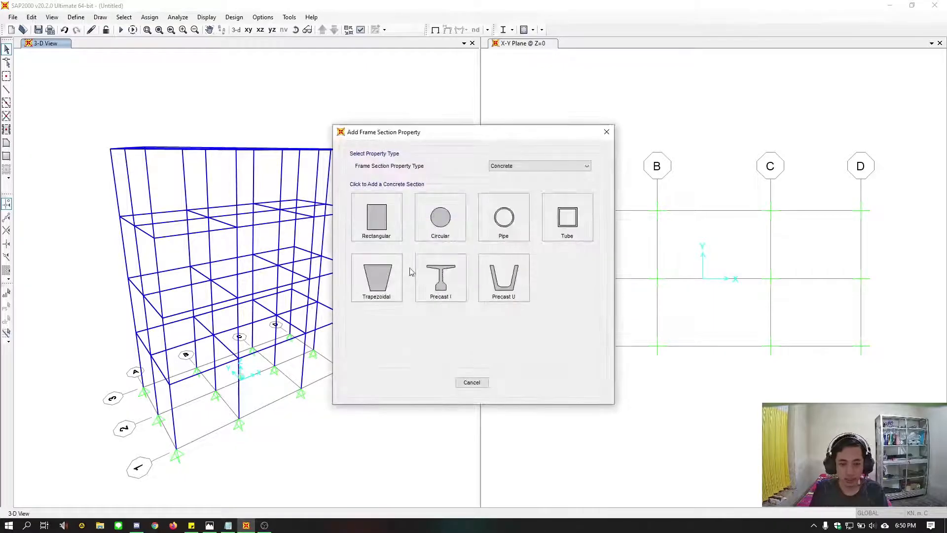
{"action": "left_click", "coordinate": [476, 380]}
{"action": "left_click", "coordinate": [395, 208]}
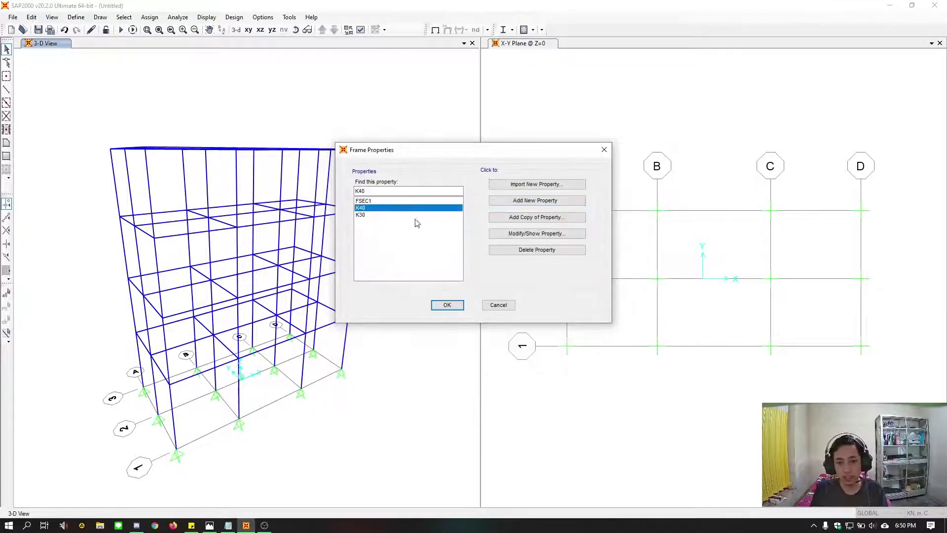
{"action": "left_click", "coordinate": [531, 217]}
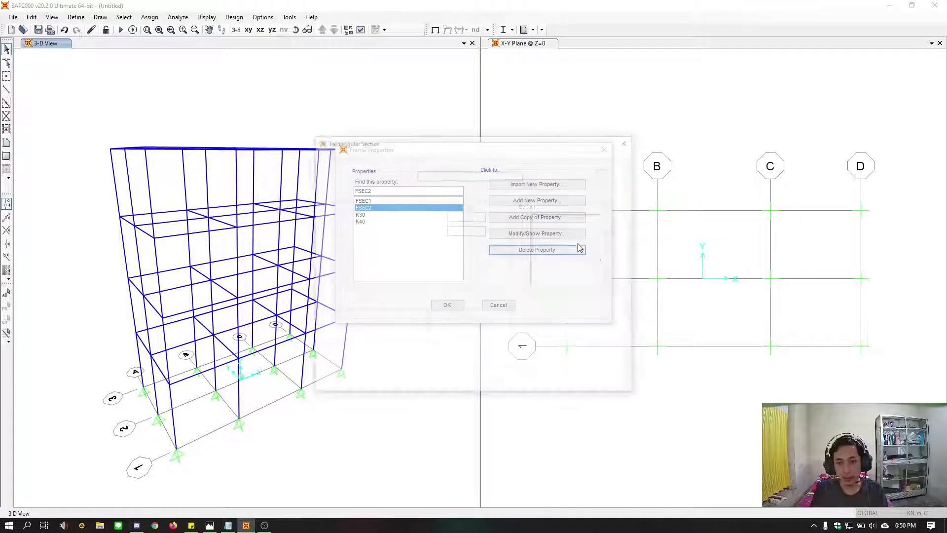
{"action": "left_click_drag", "start_coordinate": [479, 143], "coordinate": [383, 138]}
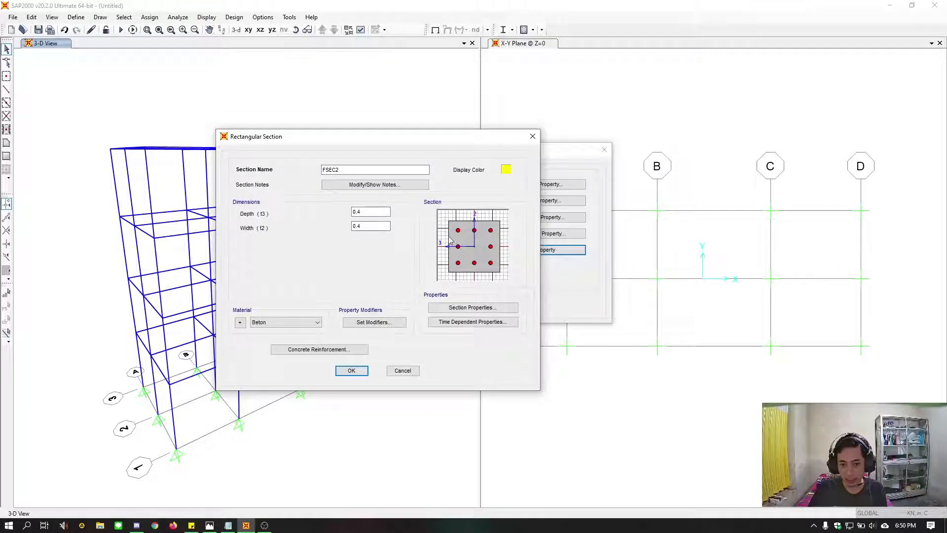
Consult the beam sizes in the soal.jpg drawing and set the copied section's depth to 0.3 m and width to 0.2 m
{"action": "left_click_drag", "start_coordinate": [363, 211], "coordinate": [356, 213]}
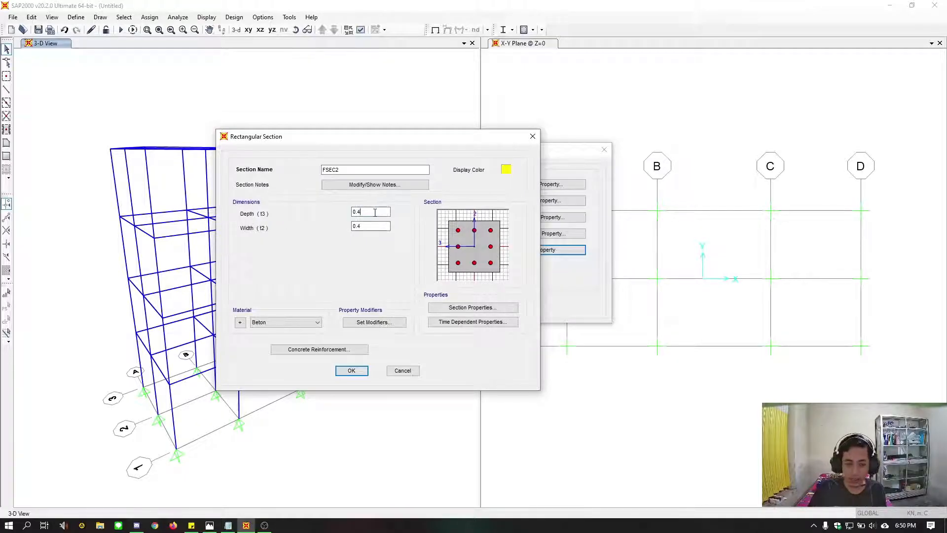
{"action": "left_click", "coordinate": [210, 524]}
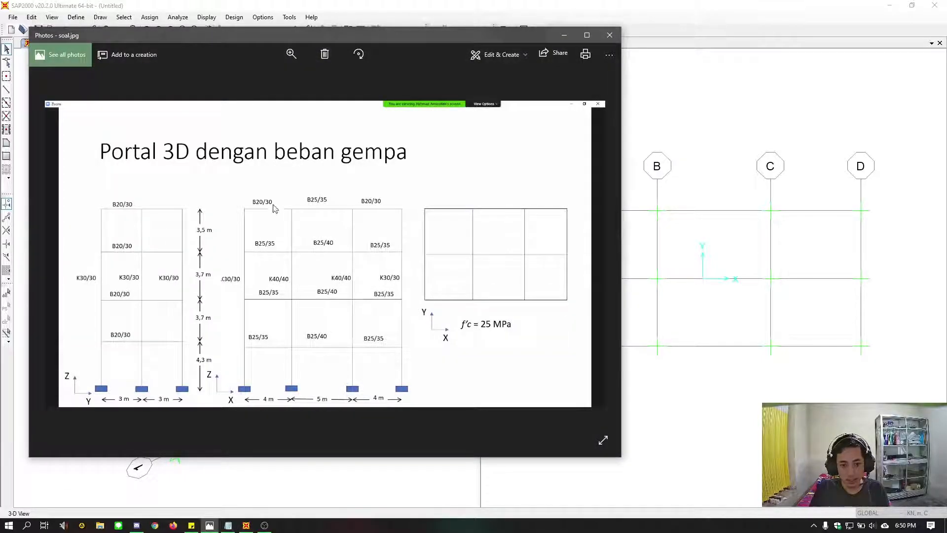
{"action": "left_click", "coordinate": [564, 35]}
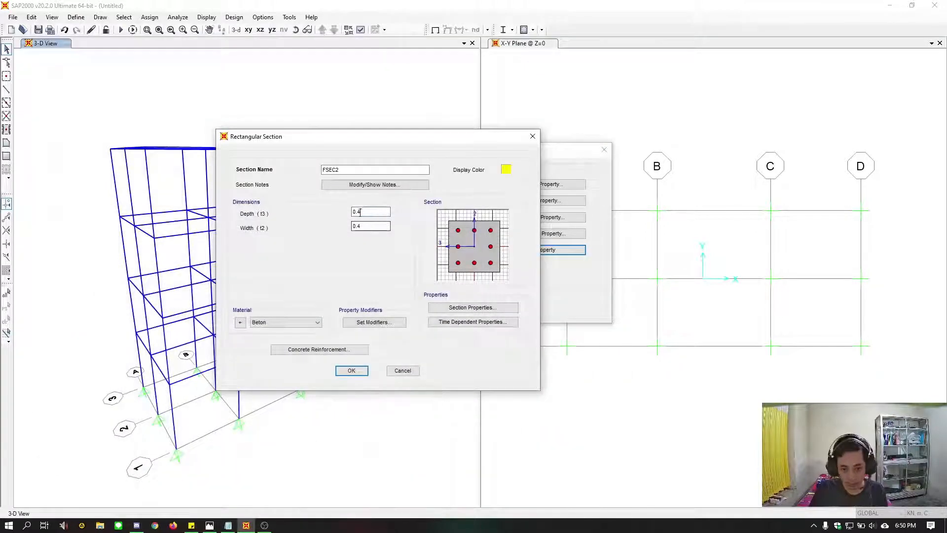
{"action": "key", "text": "BackSpace"}
{"action": "type", "text": "3"}
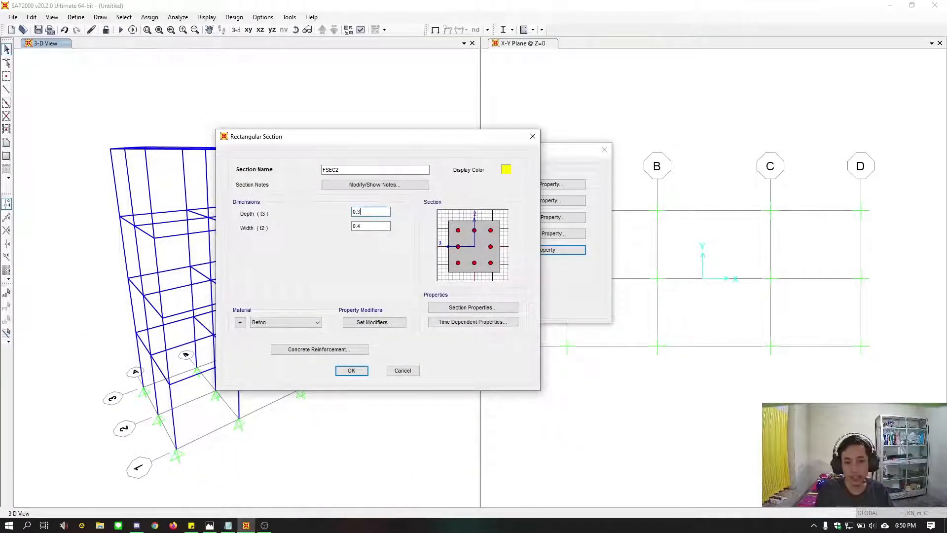
{"action": "left_click", "coordinate": [377, 224]}
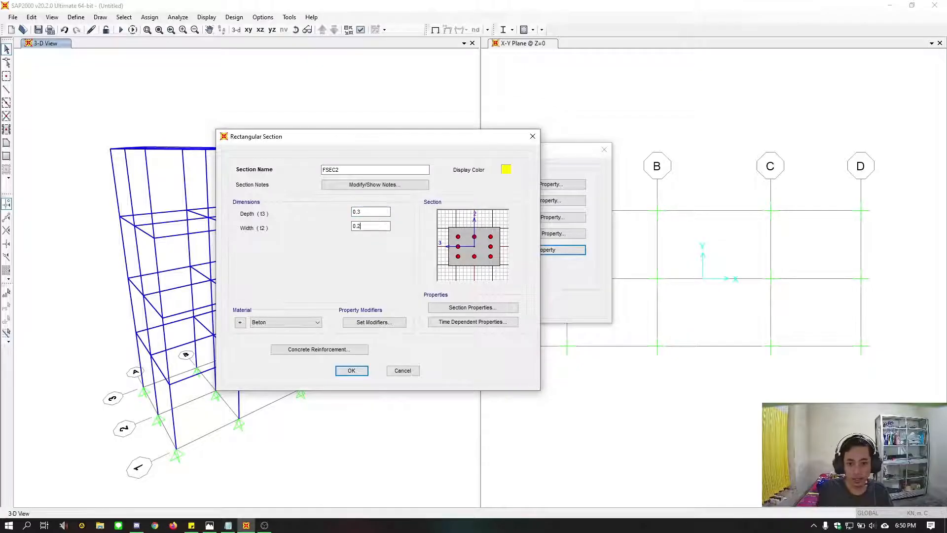
{"action": "type", "text": "2"}
{"action": "left_click", "coordinate": [387, 211]}
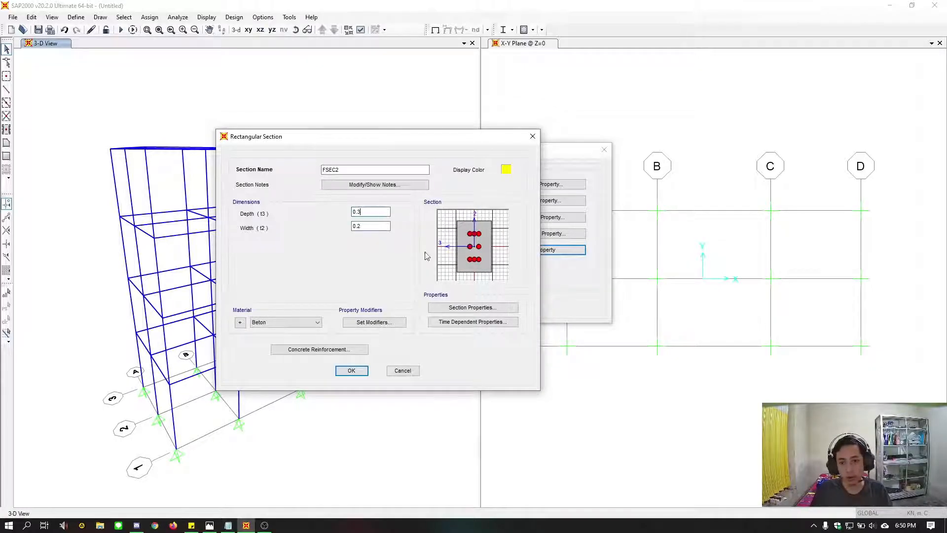
Change the section's reinforcement design type to Beam (M3 Design Only) and set the top and bottom concrete cover to 0.05 m
{"action": "left_click", "coordinate": [336, 349]}
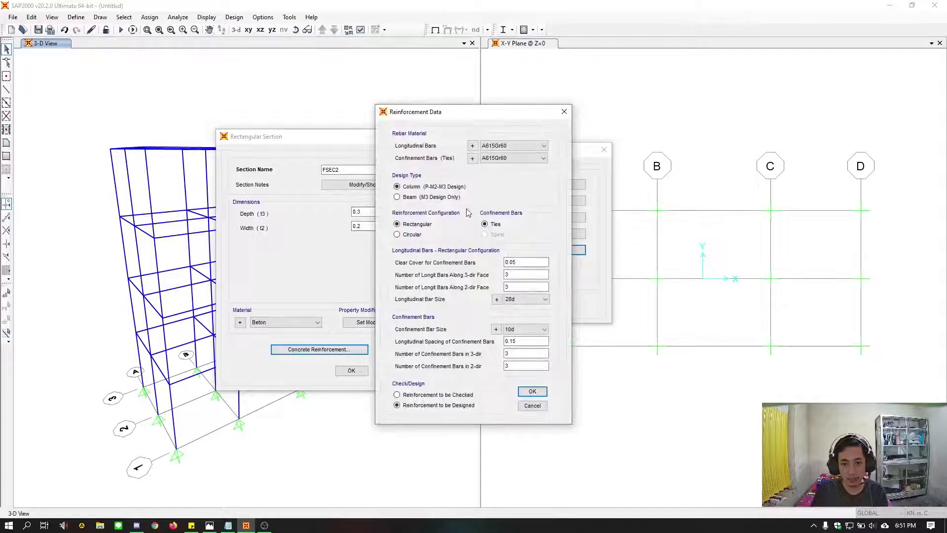
{"action": "left_click", "coordinate": [446, 197]}
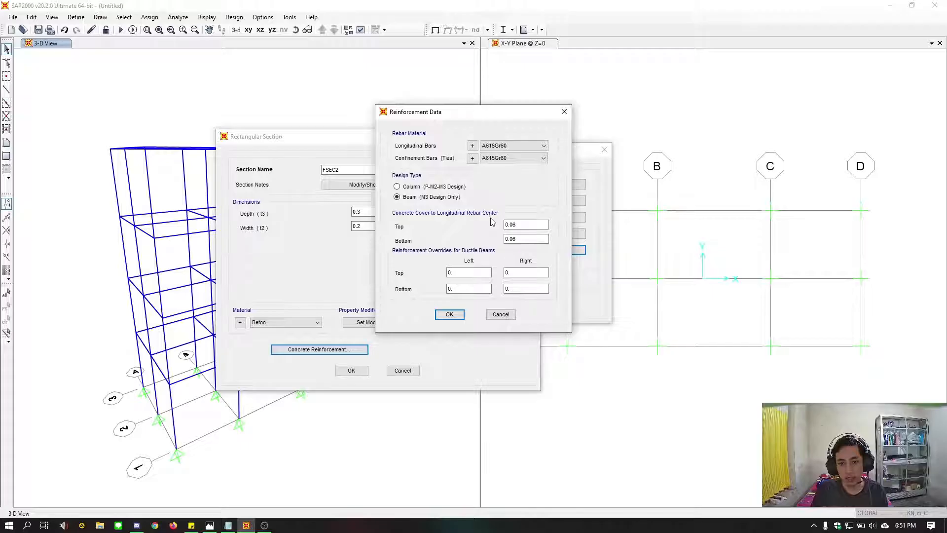
{"action": "left_click", "coordinate": [537, 224]}
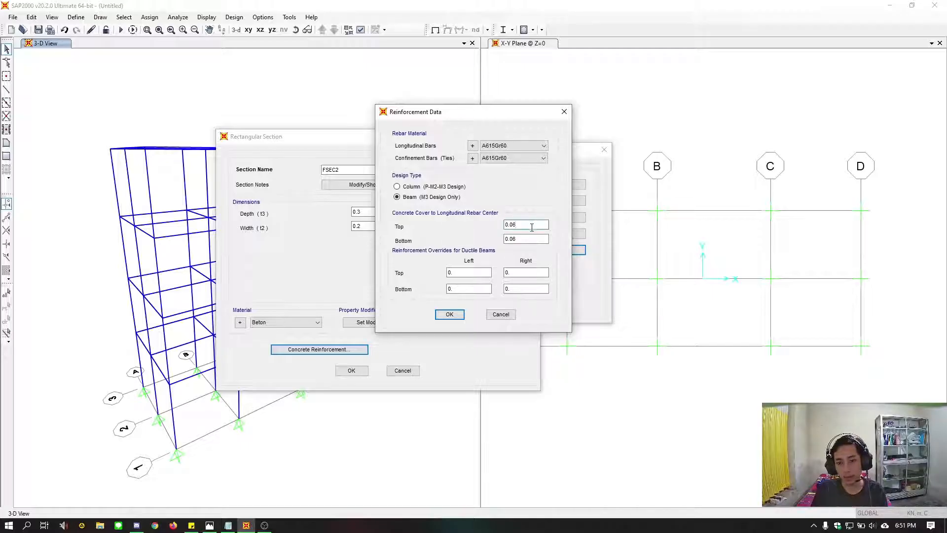
{"action": "left_click", "coordinate": [531, 239]}
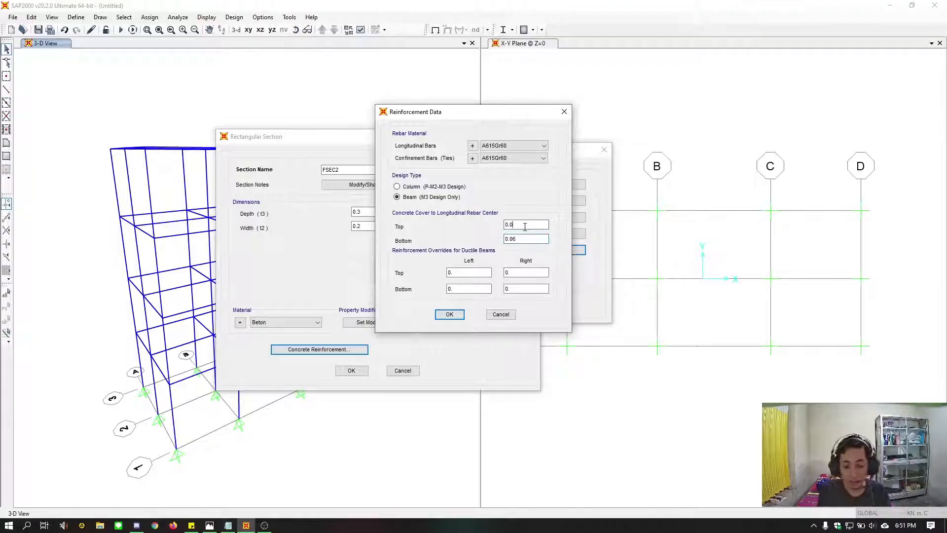
{"action": "key", "text": "Tab"}
{"action": "type", "text": "0.05"}
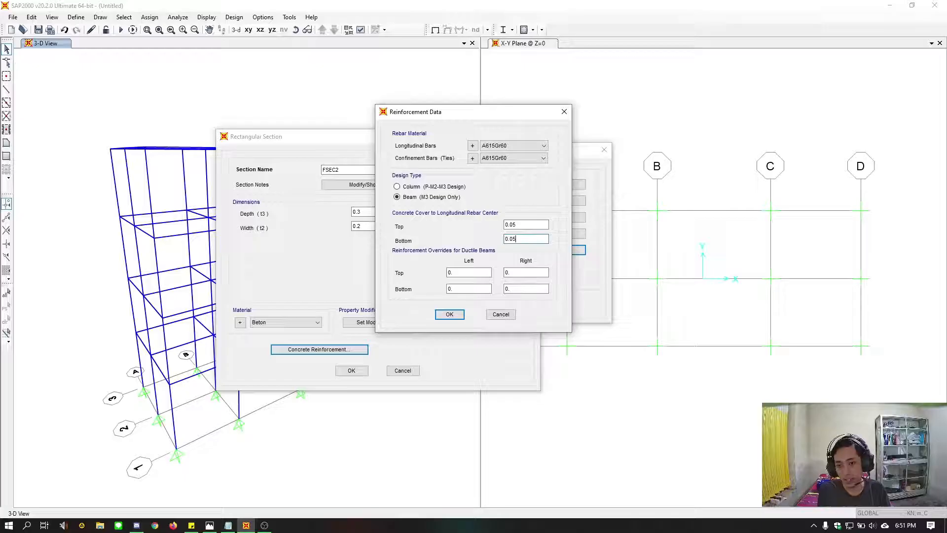
{"action": "left_click", "coordinate": [525, 228]}
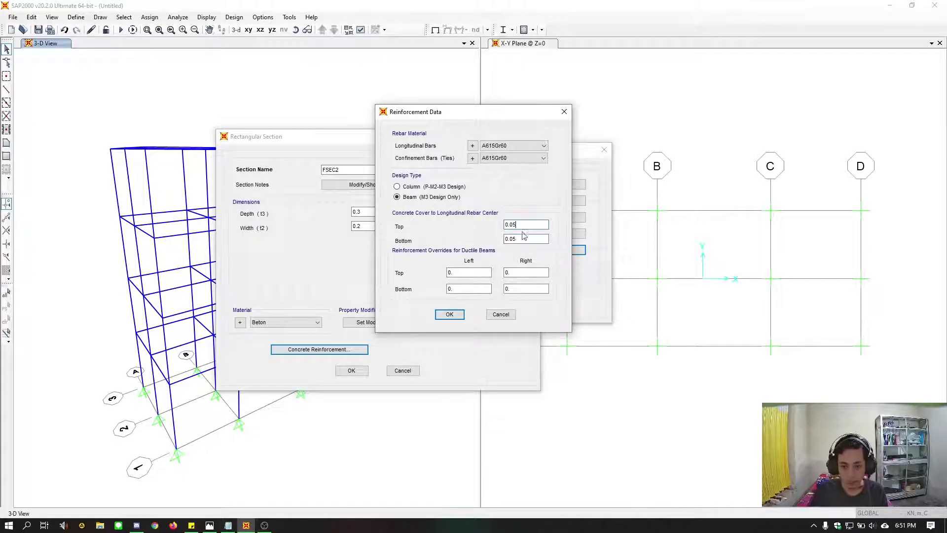
{"action": "left_click", "coordinate": [449, 314]}
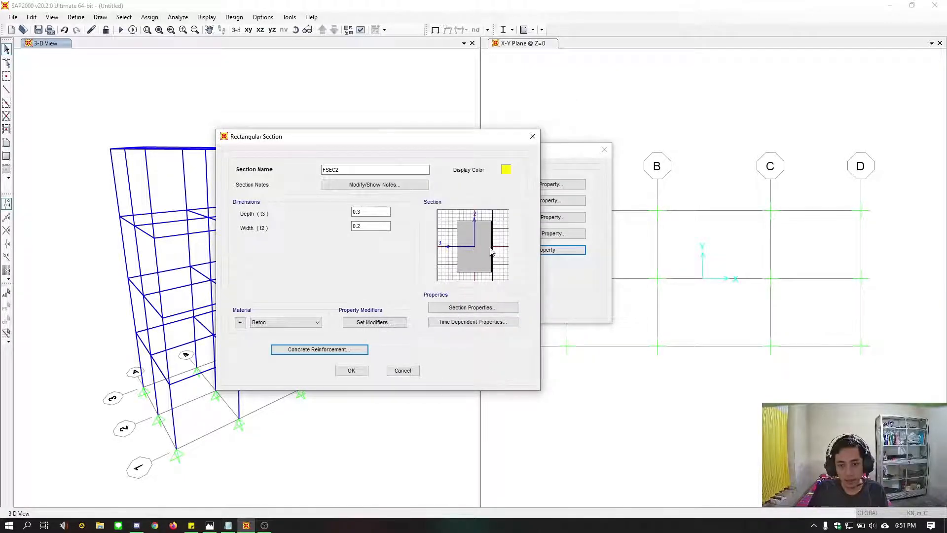
Name the beam section B20/30, keep Beton as its material, and accept the section
{"action": "left_click_drag", "start_coordinate": [351, 170], "coordinate": [269, 173]}
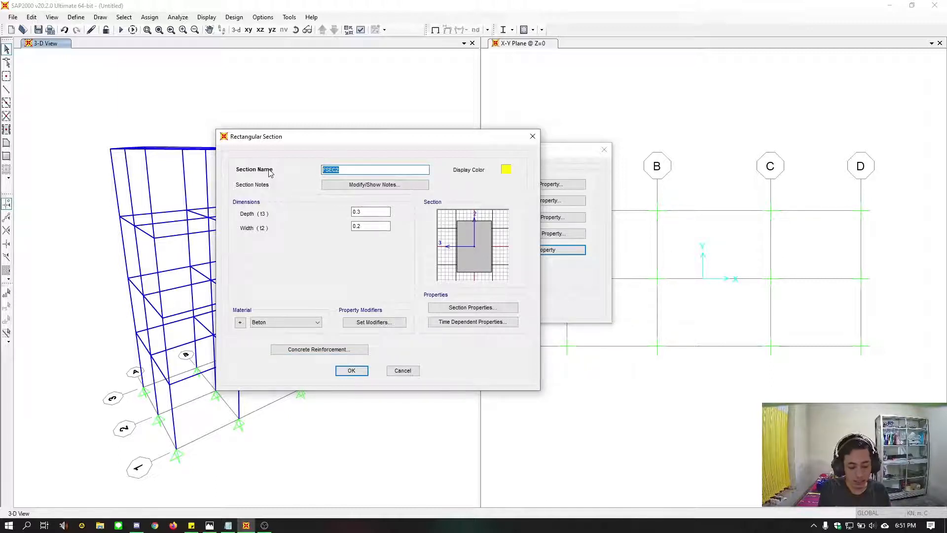
{"action": "type", "text": "B20/30"}
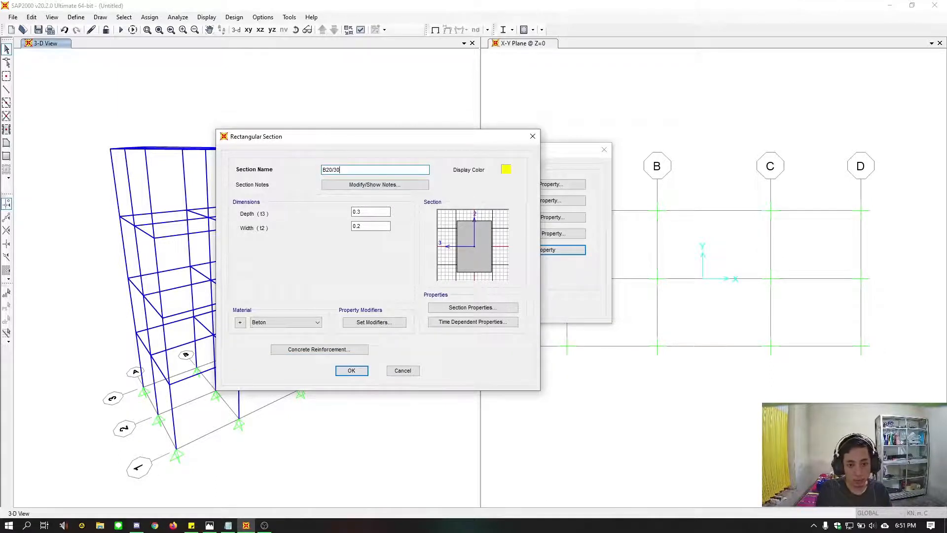
{"action": "left_click", "coordinate": [309, 324]}
{"action": "left_click", "coordinate": [298, 332]}
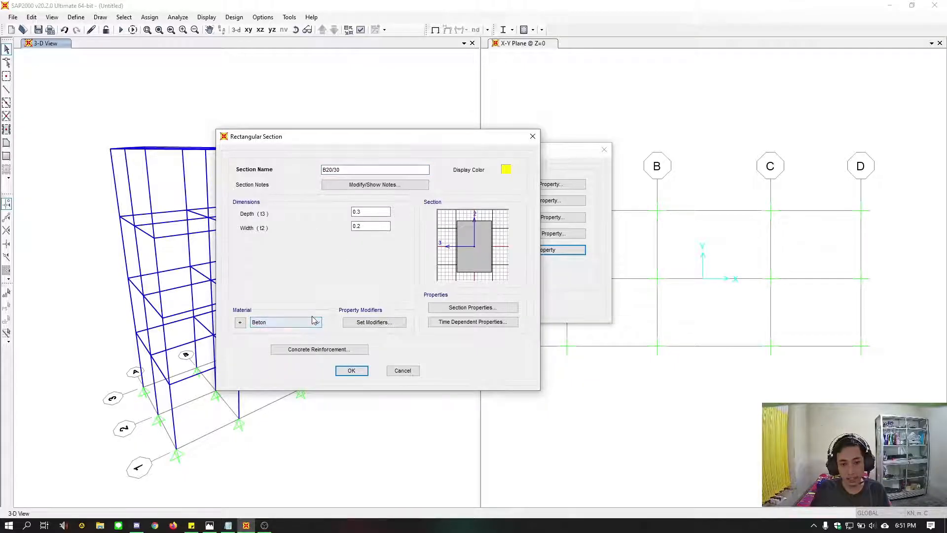
{"action": "left_click", "coordinate": [350, 371]}
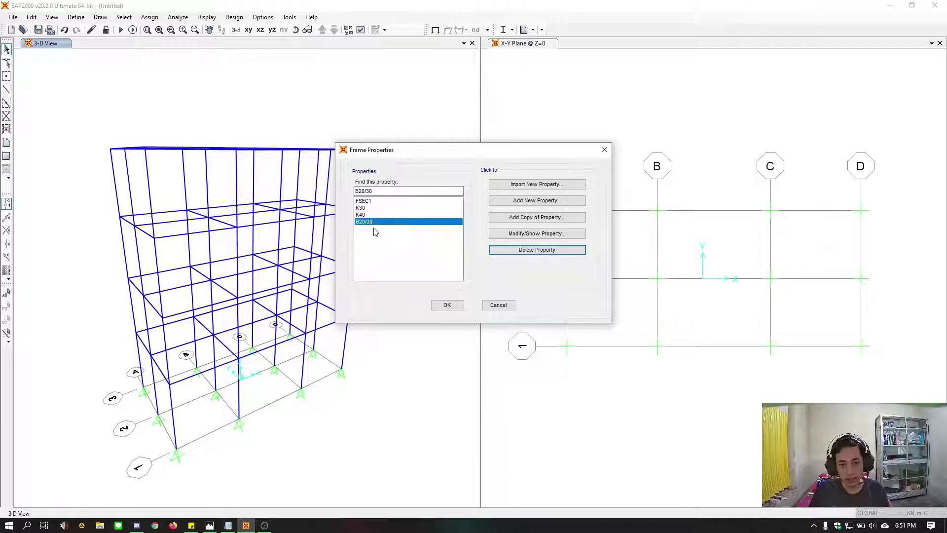
Add a copy of the B20/30 section and name it B25/35 according to the beam labels in the soal.jpg drawing
{"action": "left_click", "coordinate": [492, 217]}
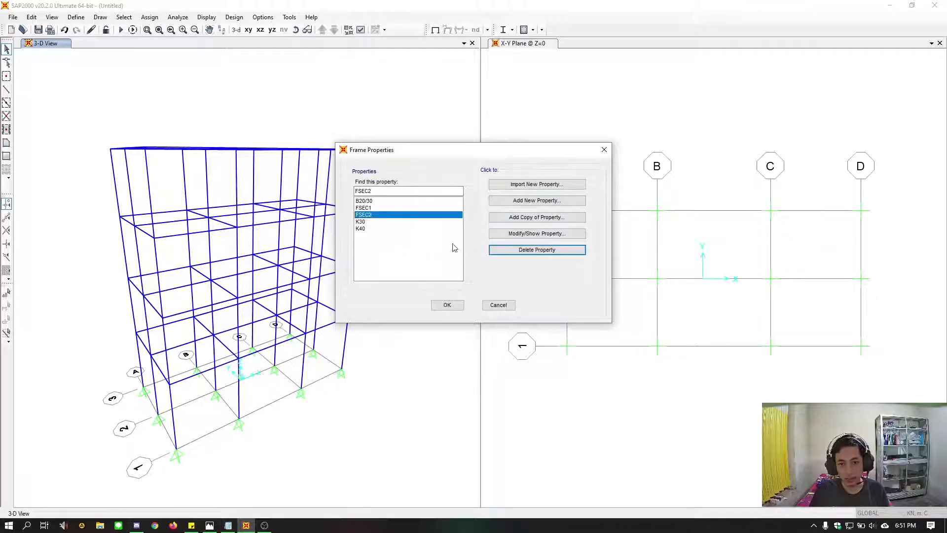
{"action": "type", "text": "B"}
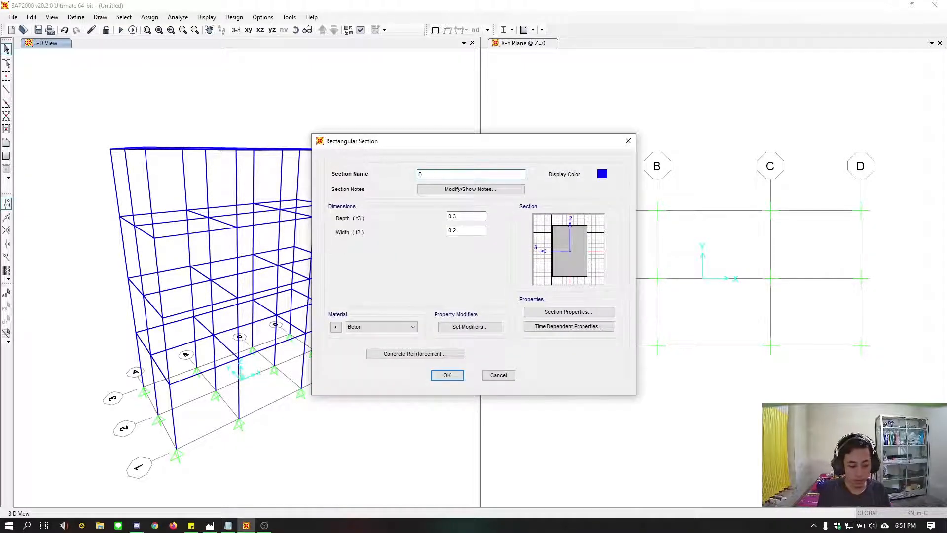
{"action": "type", "text": "25/"}
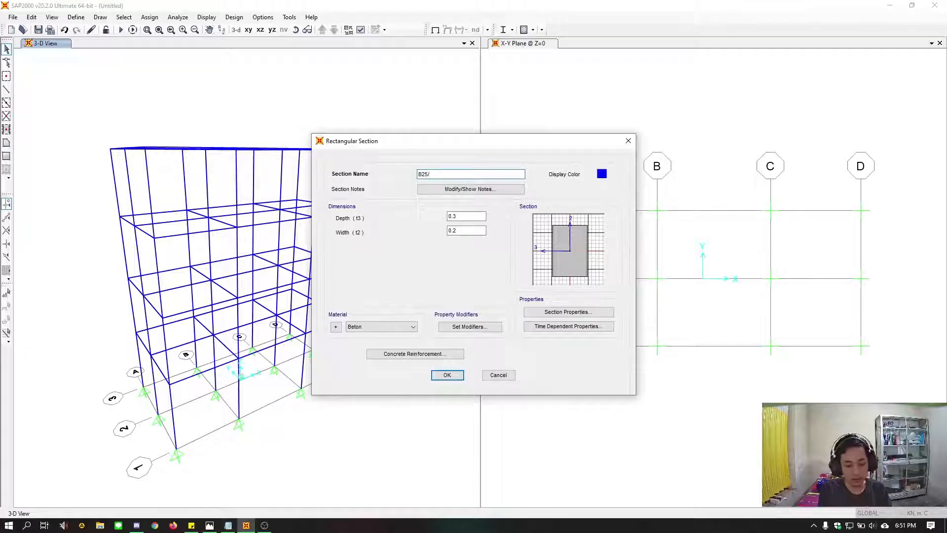
{"action": "left_click", "coordinate": [210, 525]}
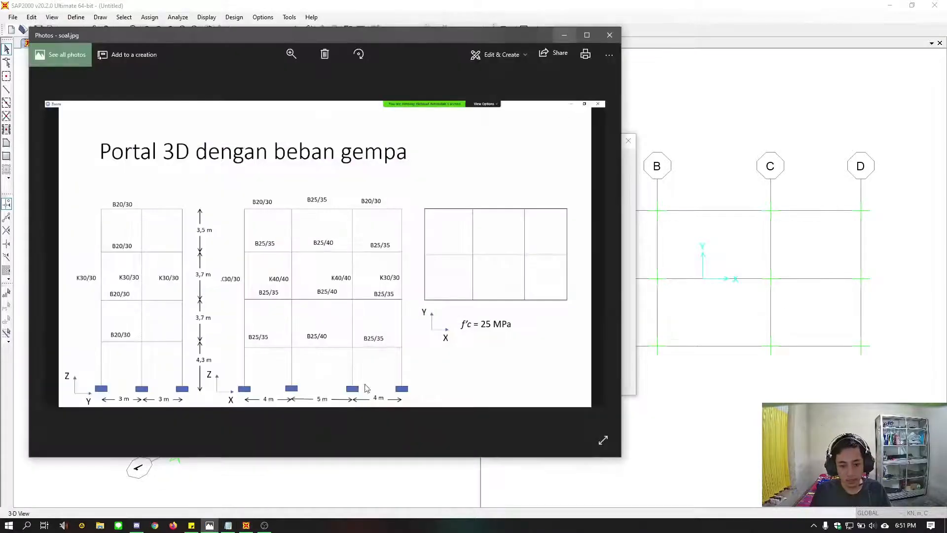
{"action": "left_click", "coordinate": [564, 35]}
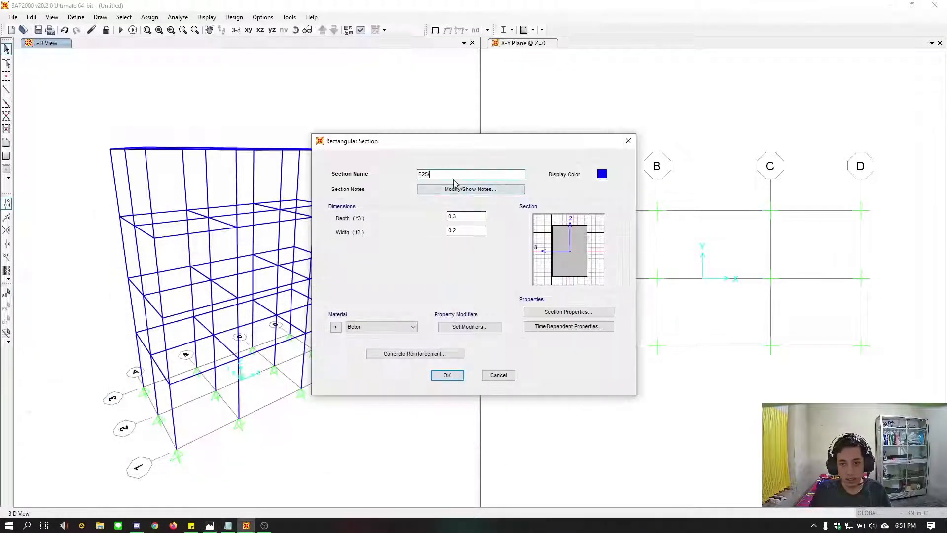
{"action": "type", "text": "35"}
Set the B25/35 section's depth to 0.35 m and width to 0.25 m, keep its concrete reinforcement settings, and accept it
{"action": "left_click", "coordinate": [480, 215]}
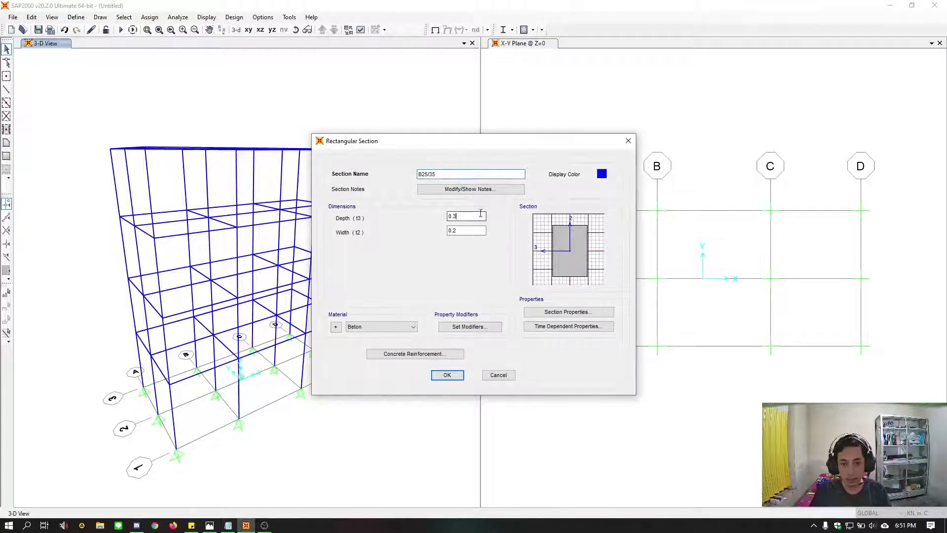
{"action": "key", "text": "Tab"}
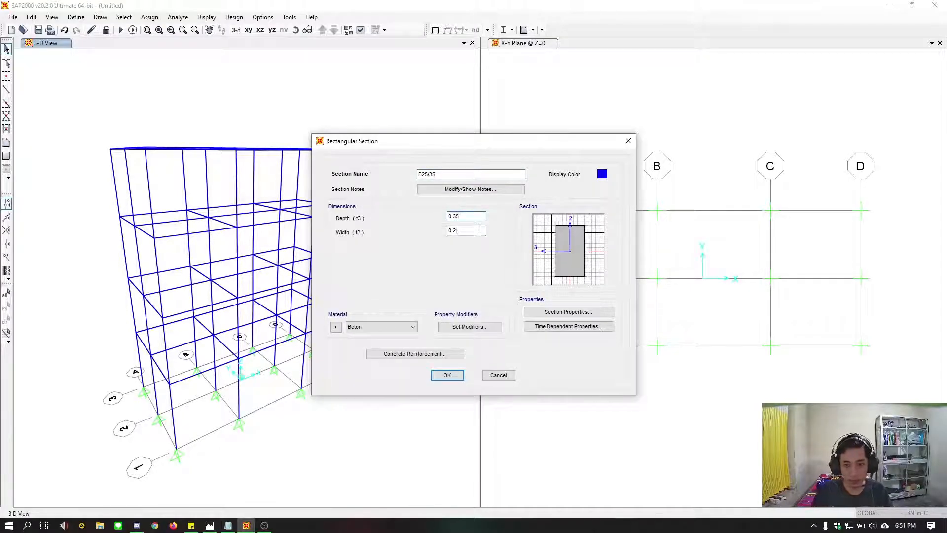
{"action": "type", "text": "0.22"}
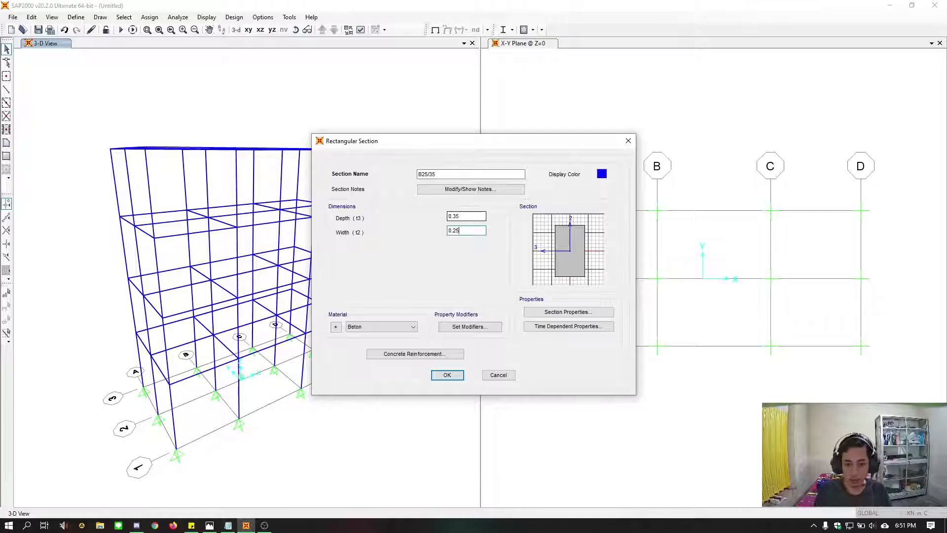
{"action": "left_click", "coordinate": [419, 354]}
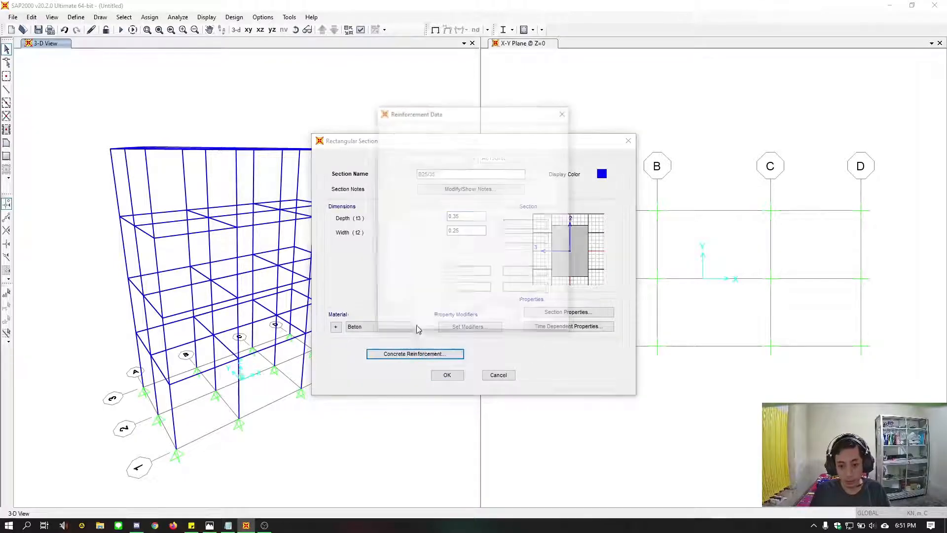
{"action": "left_click", "coordinate": [448, 312]}
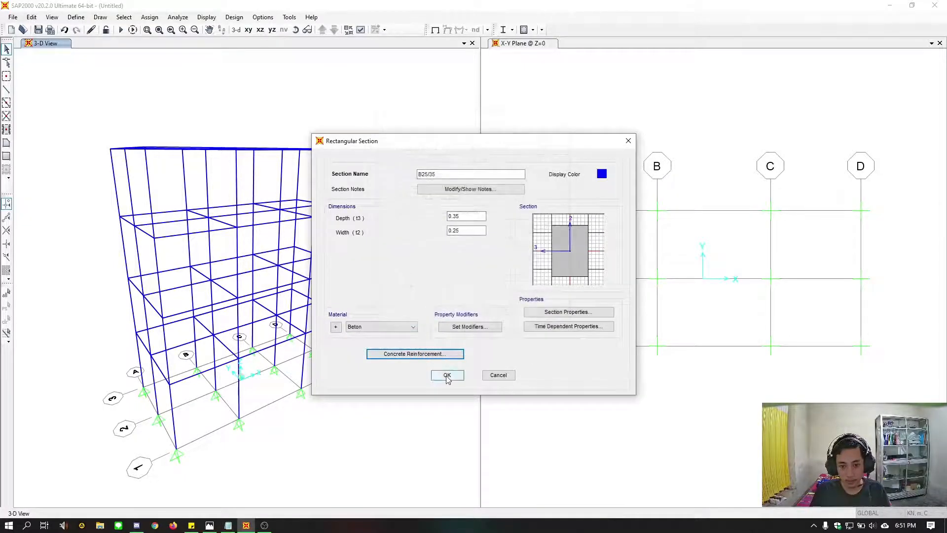
{"action": "left_click", "coordinate": [446, 375]}
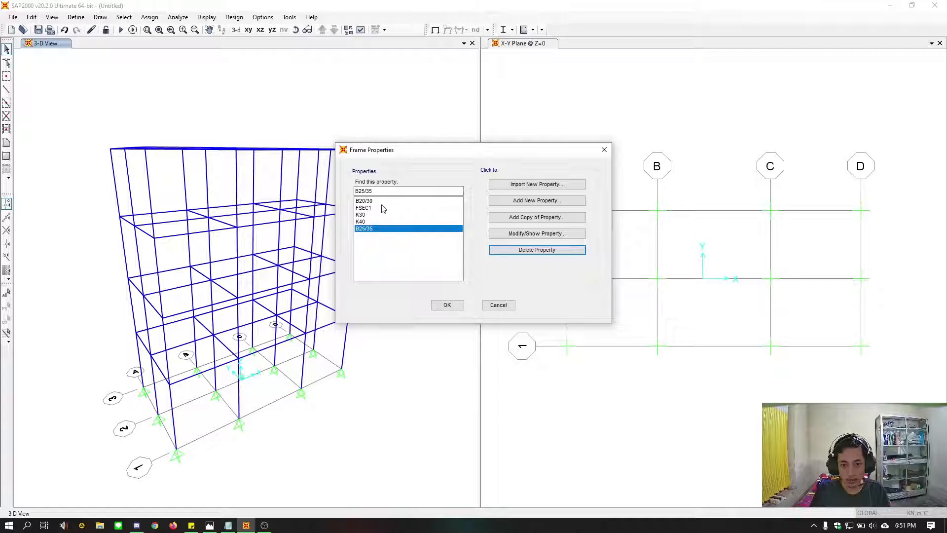
Create beam section B25/40 from a copy of B25/35, with depth 0.40 m and width kept at 0.25 m
{"action": "left_click", "coordinate": [537, 219]}
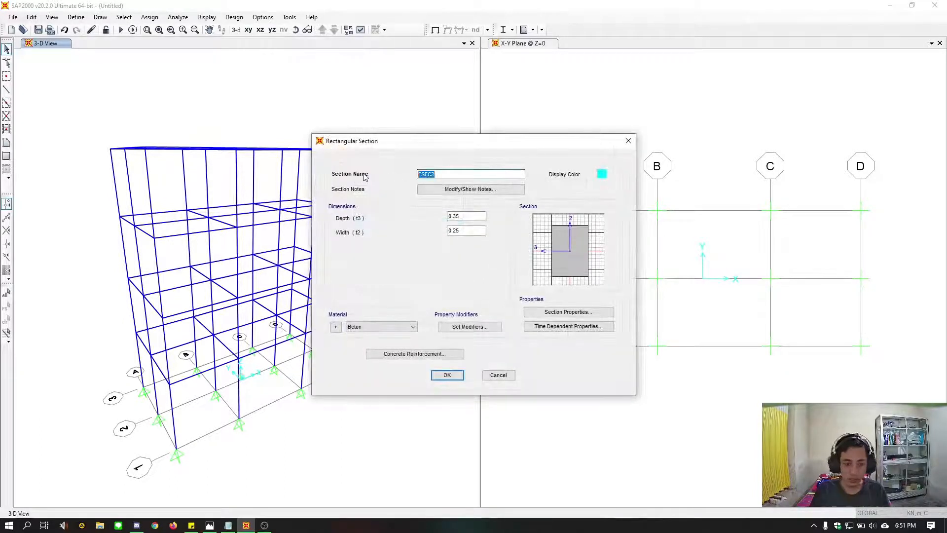
{"action": "type", "text": "B25/40"}
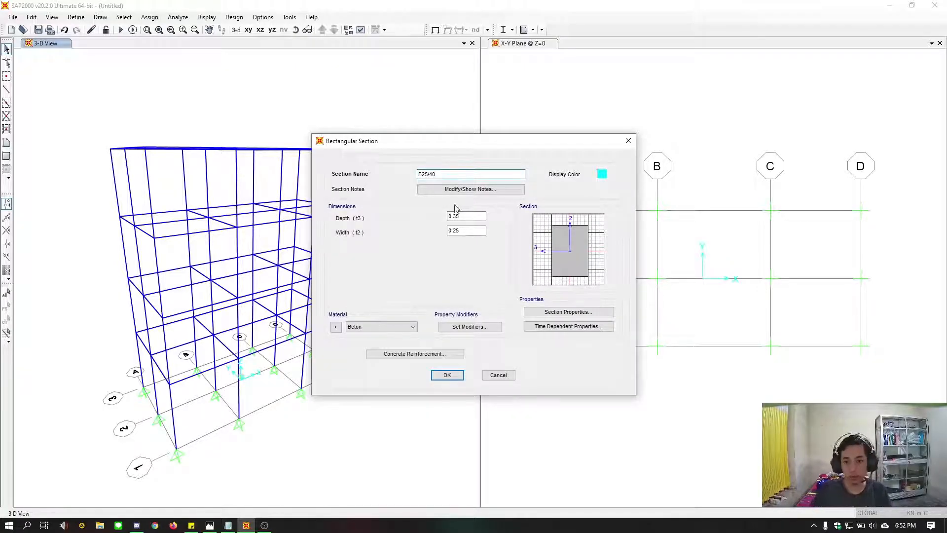
{"action": "left_click", "coordinate": [473, 215]}
{"action": "key", "text": "BackSpace"}
{"action": "key", "text": "BackSpace"}
{"action": "type", "text": "40"}
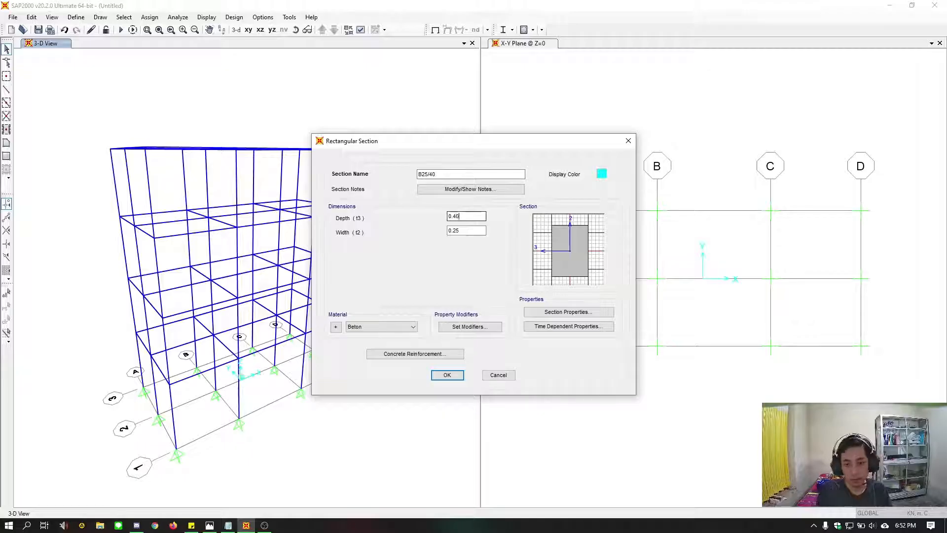
{"action": "left_click", "coordinate": [481, 230]}
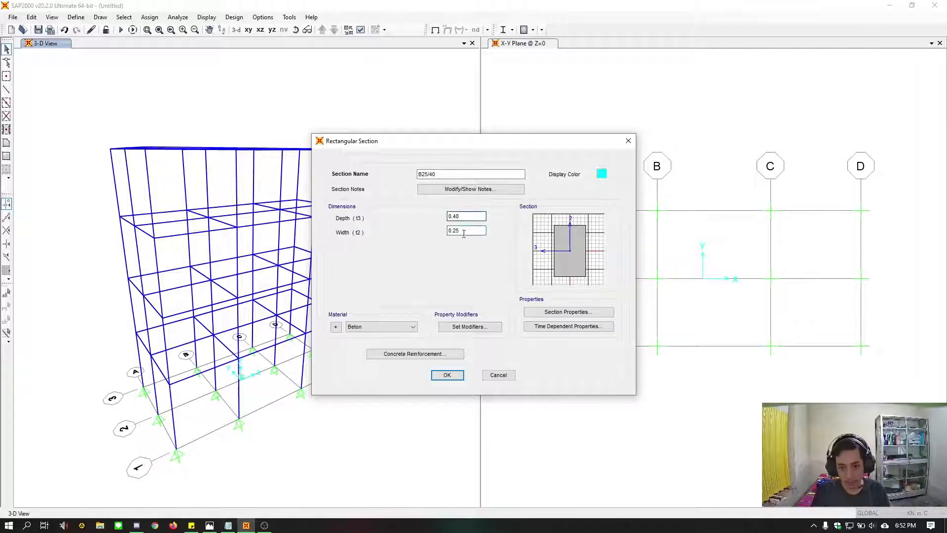
{"action": "left_click_drag", "start_coordinate": [467, 230], "coordinate": [422, 218]}
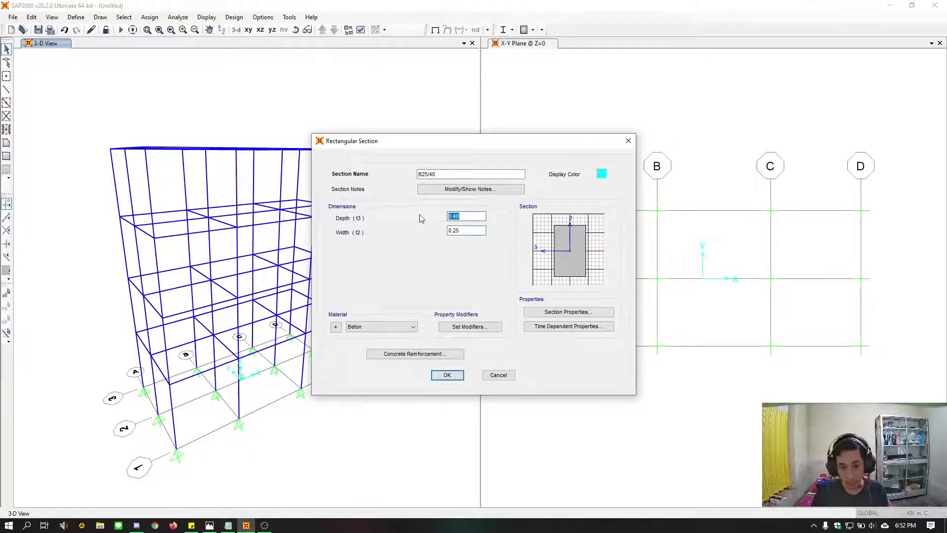
{"action": "left_click", "coordinate": [446, 374]}
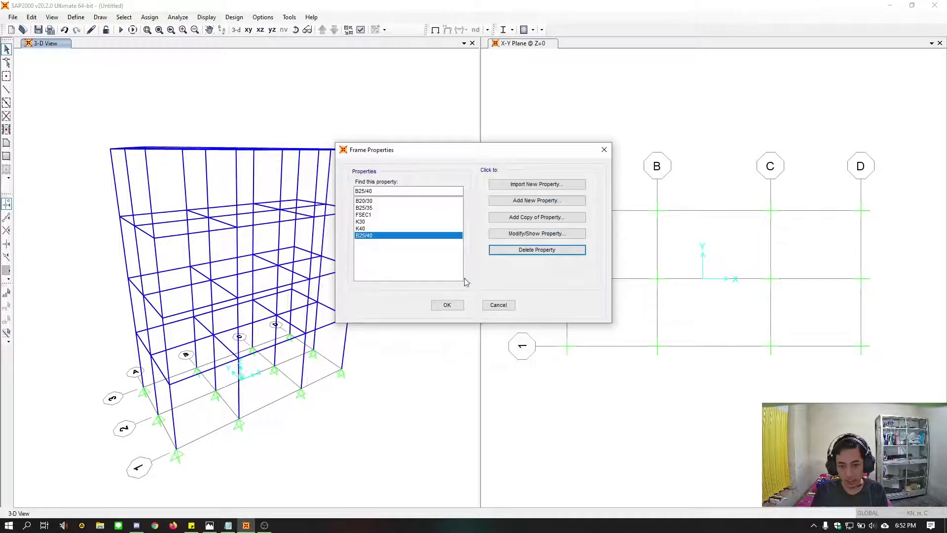
{"action": "left_click", "coordinate": [372, 202]}
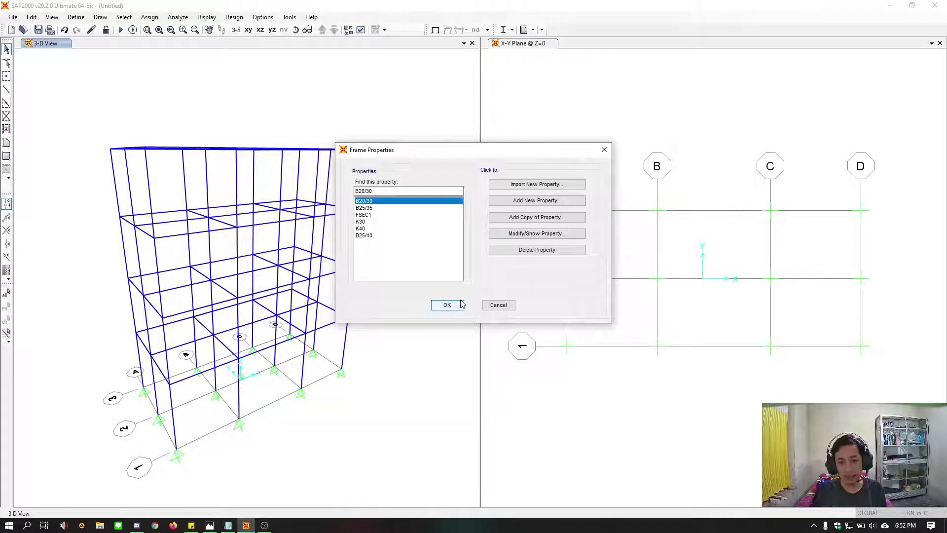
{"action": "left_click", "coordinate": [379, 207]}
{"action": "left_click", "coordinate": [377, 215]}
{"action": "left_click", "coordinate": [374, 221]}
{"action": "left_click", "coordinate": [370, 228]}
{"action": "left_click", "coordinate": [366, 236]}
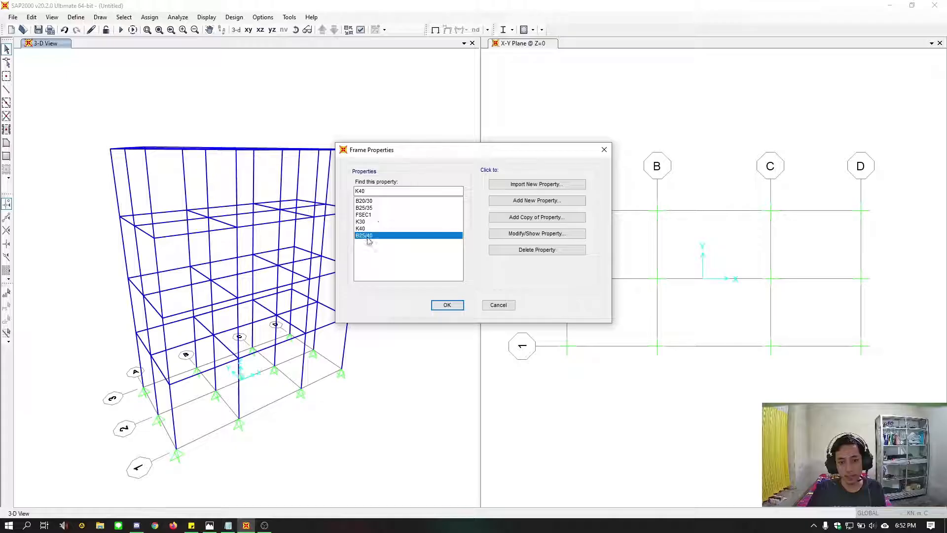
Change the display color of the K30 column section to bright green and accept the section
{"action": "left_click", "coordinate": [390, 222]}
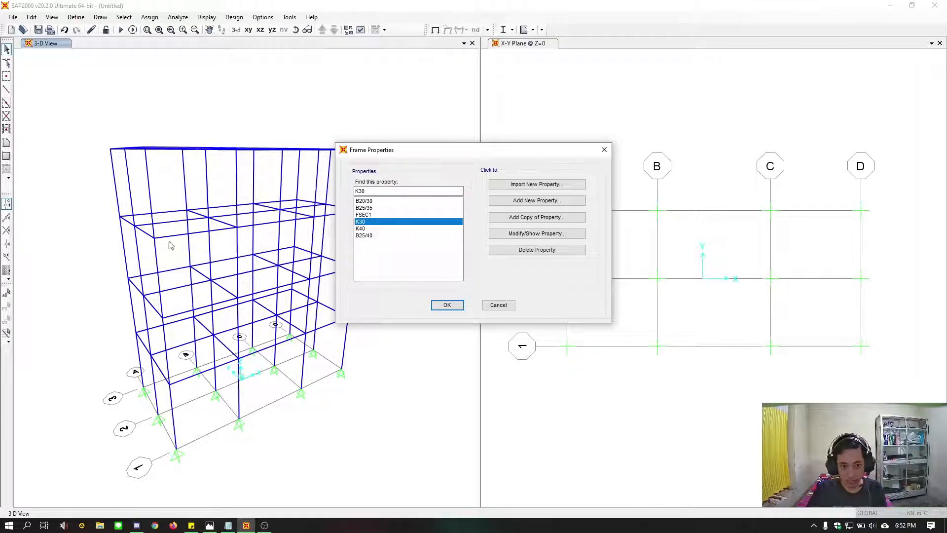
{"action": "left_click_drag", "start_coordinate": [437, 150], "coordinate": [500, 139]}
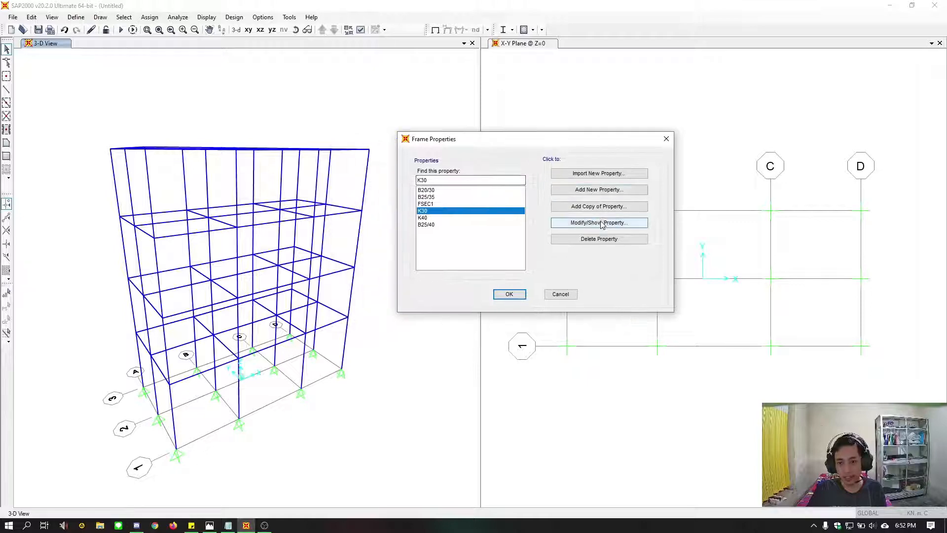
{"action": "left_click", "coordinate": [574, 223]}
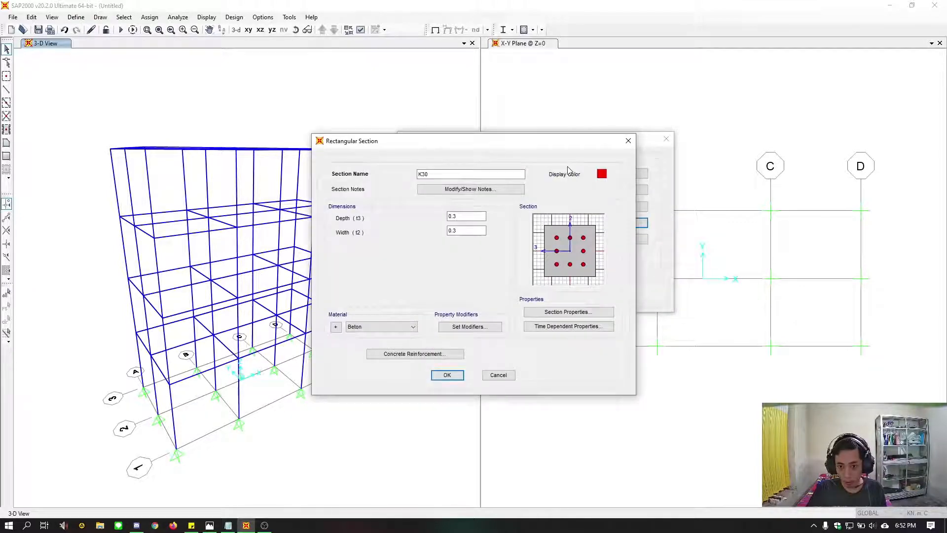
{"action": "left_click", "coordinate": [447, 374]}
{"action": "left_click", "coordinate": [616, 225]}
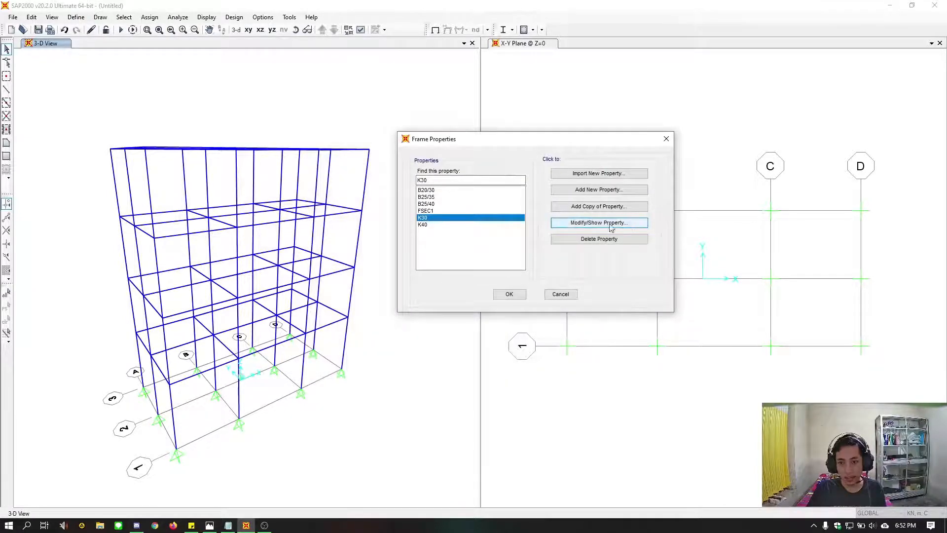
{"action": "left_click", "coordinate": [601, 174]}
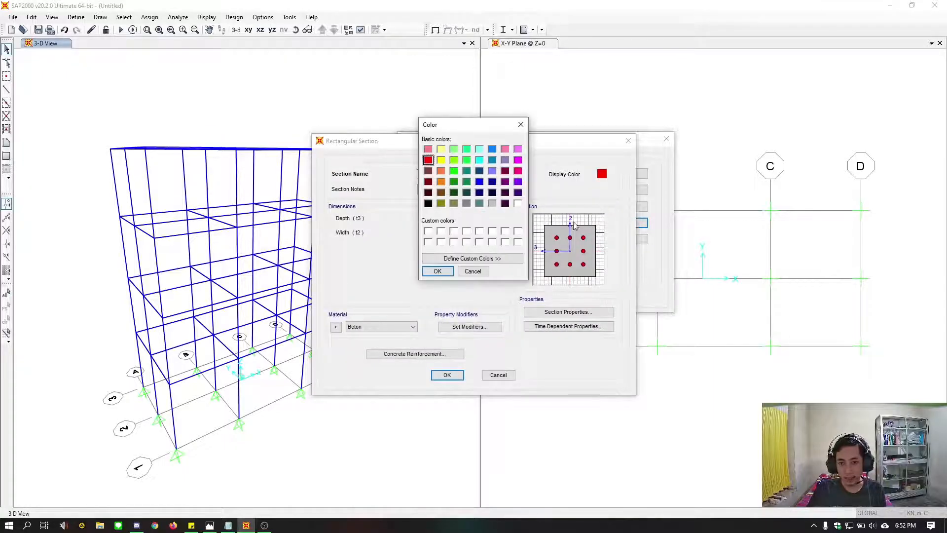
{"action": "left_click", "coordinate": [479, 182]}
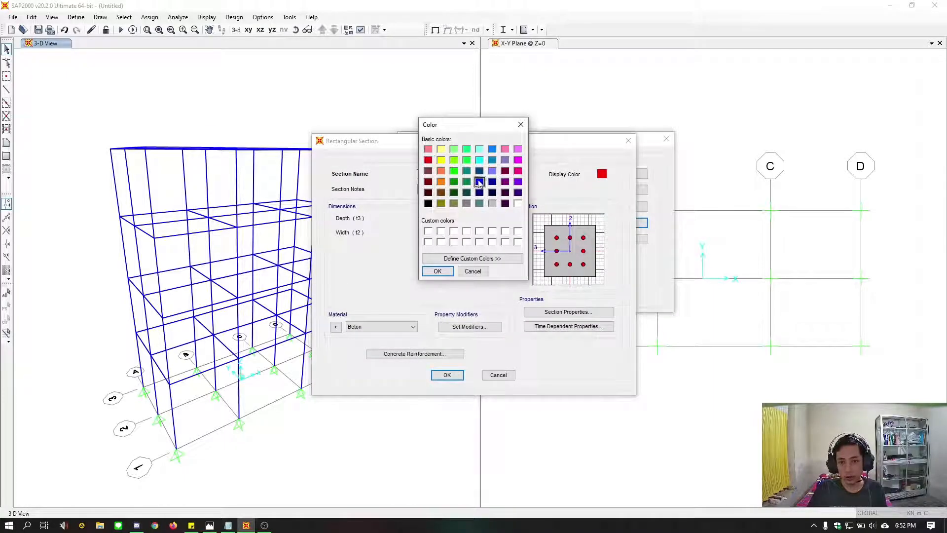
{"action": "left_click", "coordinate": [438, 271]}
{"action": "left_click", "coordinate": [602, 174]}
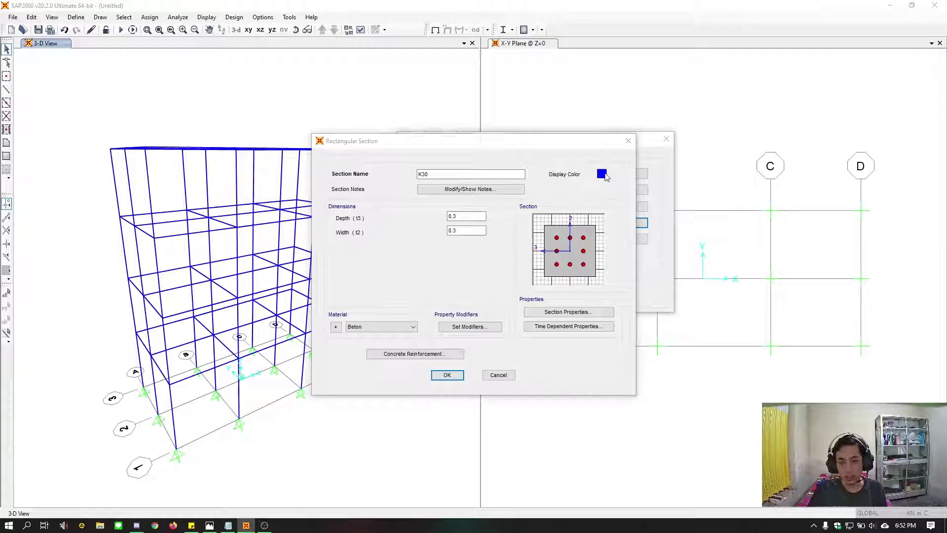
{"action": "left_click", "coordinate": [454, 170]}
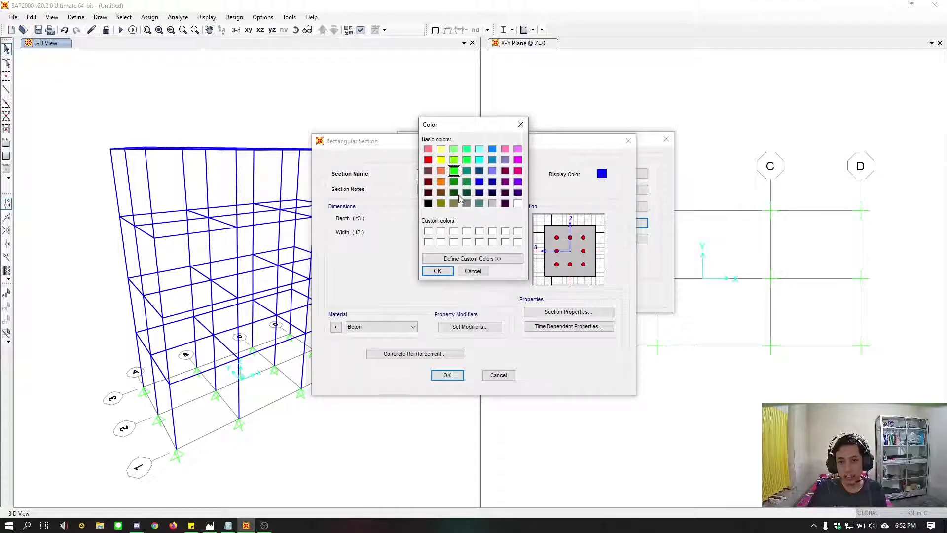
{"action": "left_click", "coordinate": [437, 270]}
{"action": "left_click", "coordinate": [446, 375]}
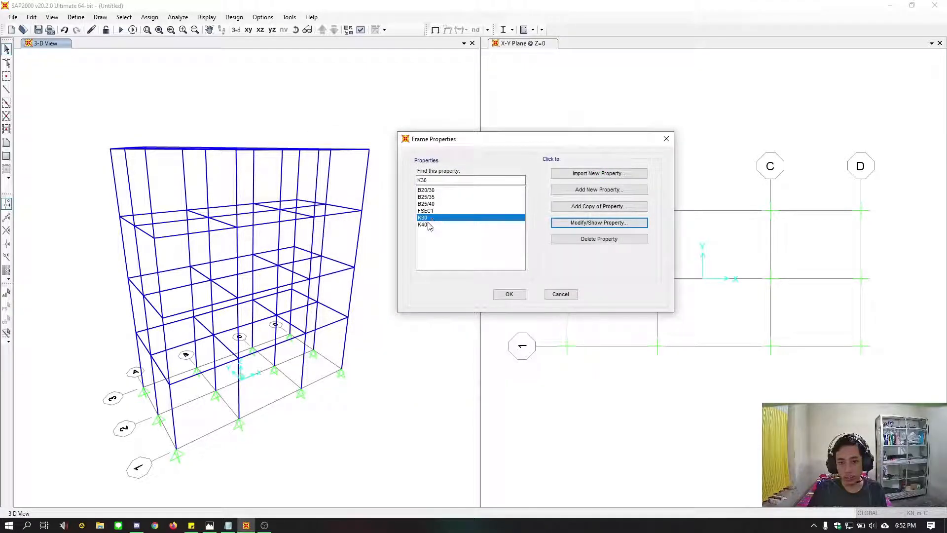
Change the display color of the K40 column section to magenta and accept the section
{"action": "left_click", "coordinate": [423, 224]}
{"action": "left_click", "coordinate": [589, 223]}
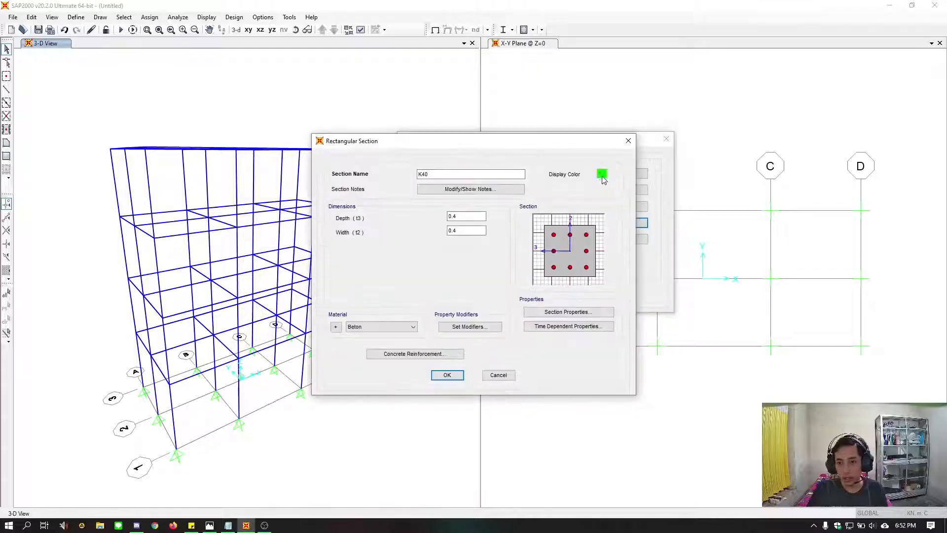
{"action": "left_click", "coordinate": [601, 174]}
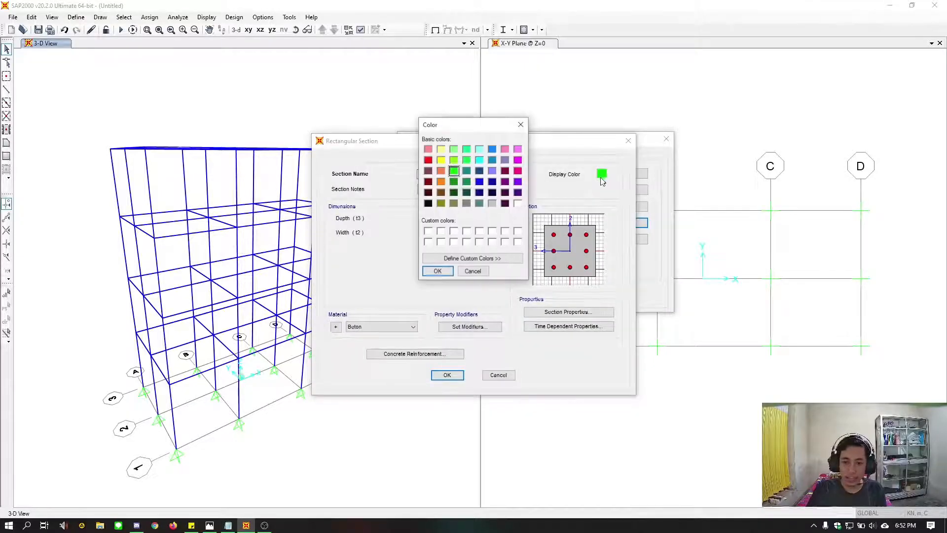
{"action": "left_click", "coordinate": [517, 160]}
{"action": "left_click", "coordinate": [437, 271]}
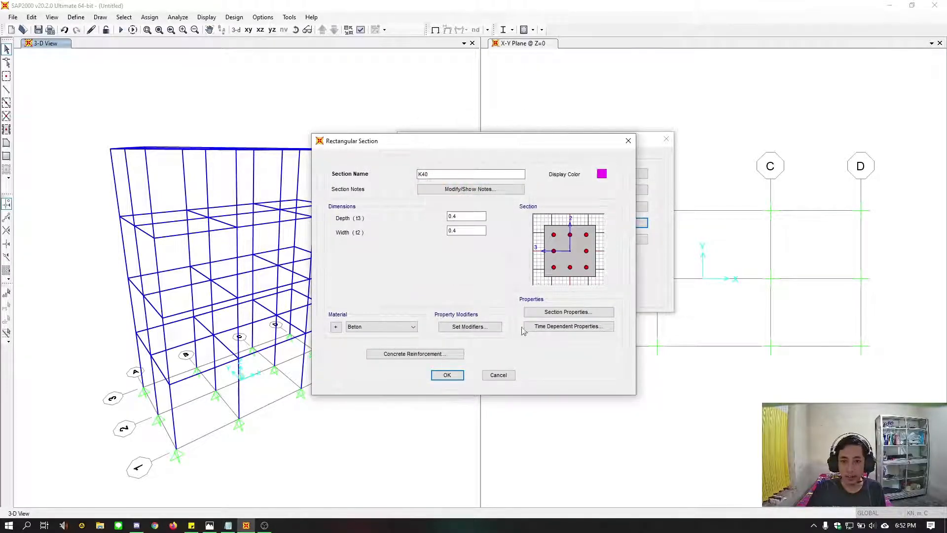
{"action": "left_click", "coordinate": [447, 376]}
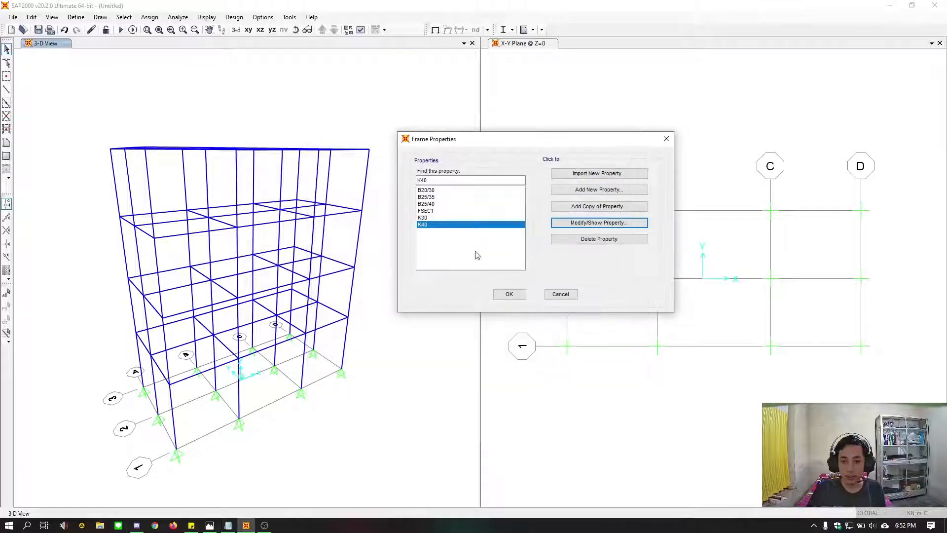
Change the display color of the B20/30 beam section to orange and accept the section
{"action": "left_click", "coordinate": [433, 191]}
{"action": "left_click", "coordinate": [597, 223]}
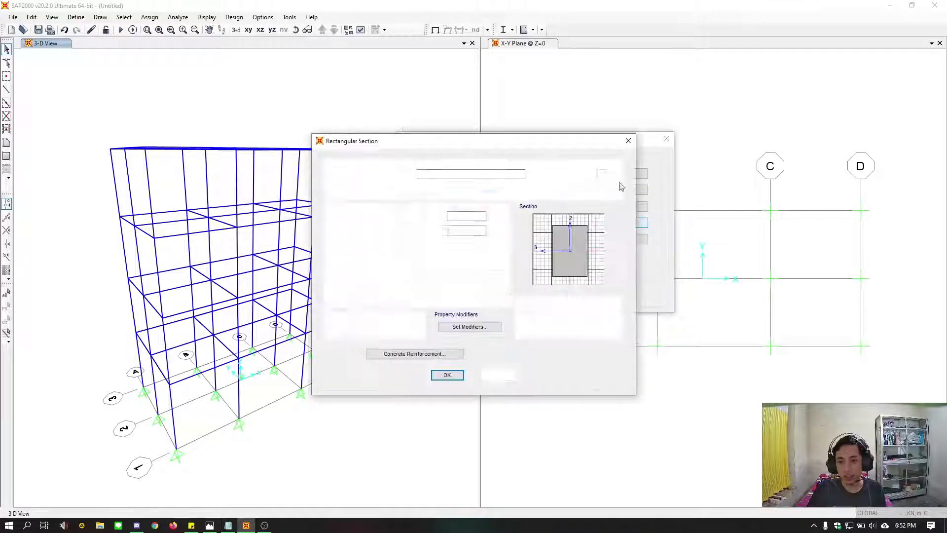
{"action": "left_click", "coordinate": [601, 173]}
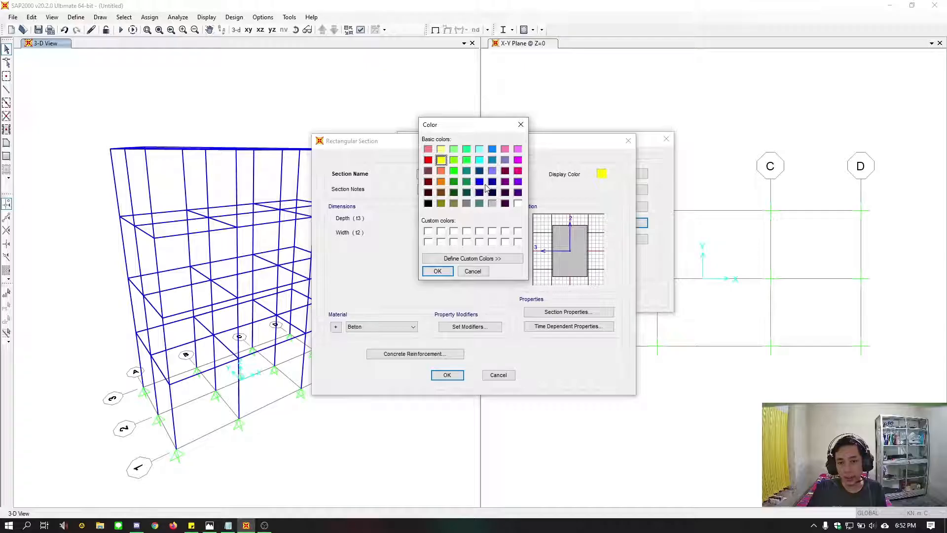
{"action": "left_click", "coordinate": [441, 182]}
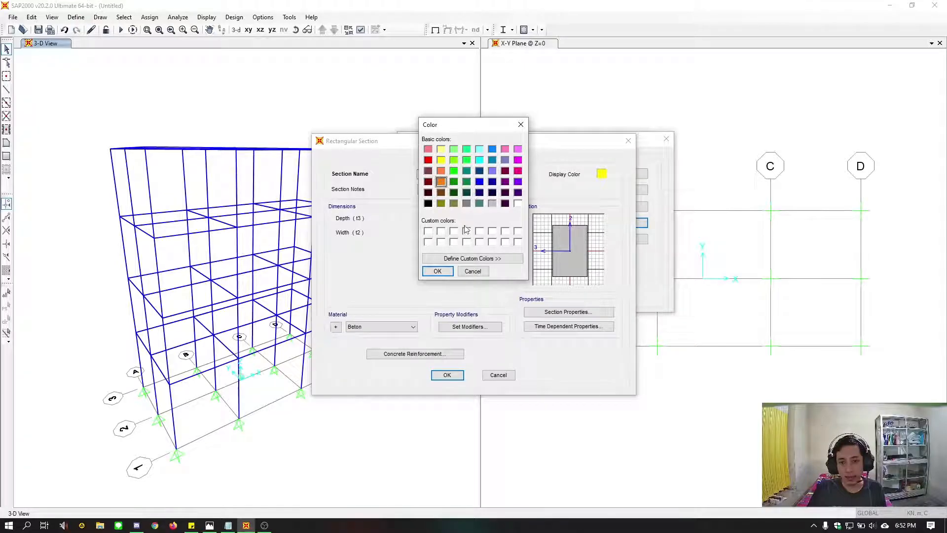
{"action": "left_click", "coordinate": [437, 271]}
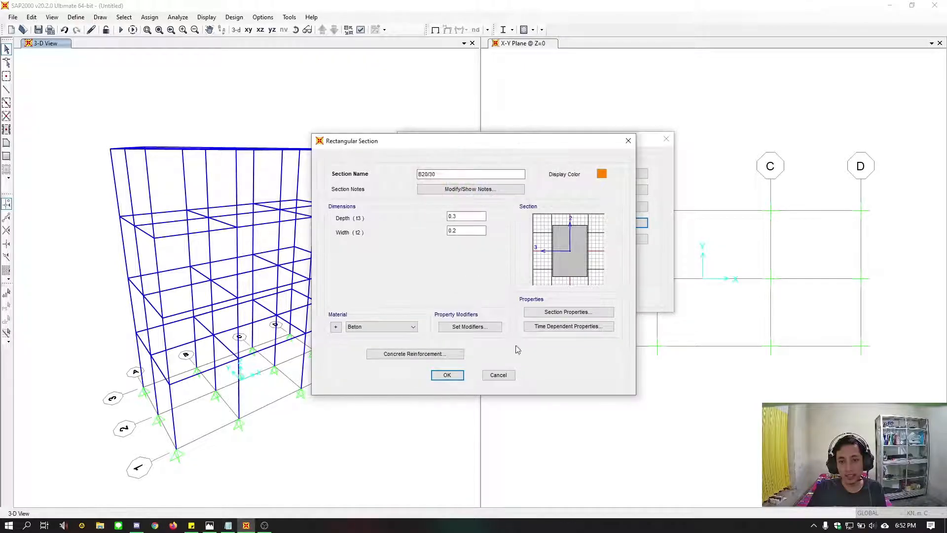
{"action": "left_click", "coordinate": [449, 377]}
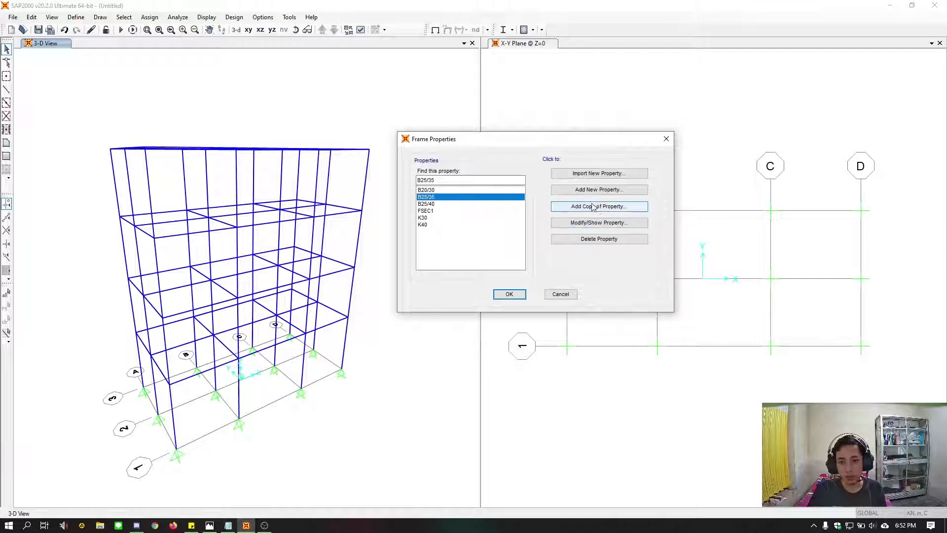
Change the display color of the B25/35 beam section to red and accept the section
{"action": "left_click", "coordinate": [597, 222]}
{"action": "left_click", "coordinate": [601, 174]}
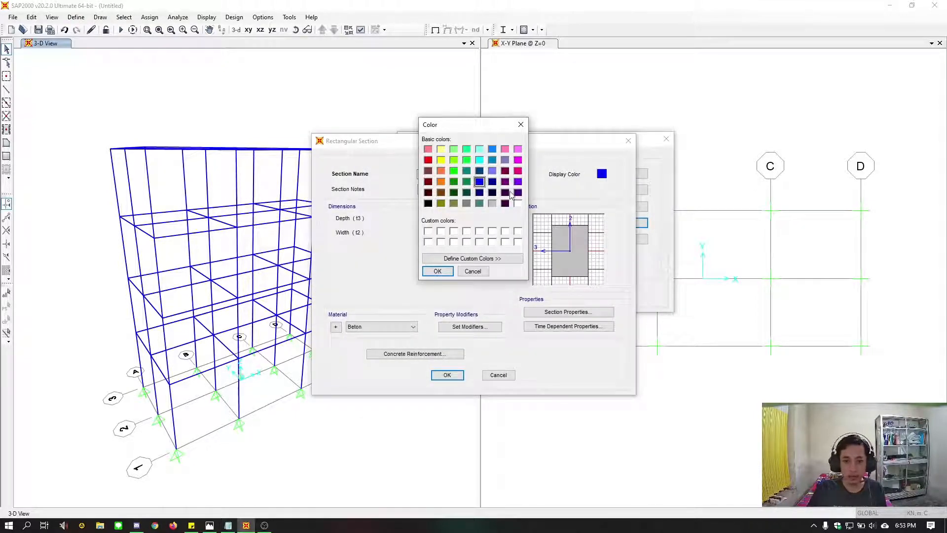
{"action": "left_click", "coordinate": [442, 184]}
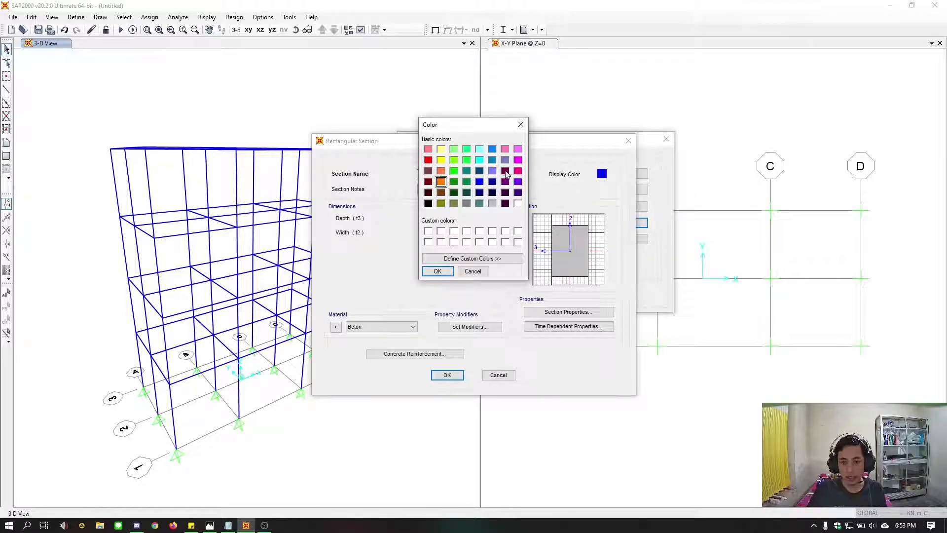
{"action": "left_click", "coordinate": [505, 171]}
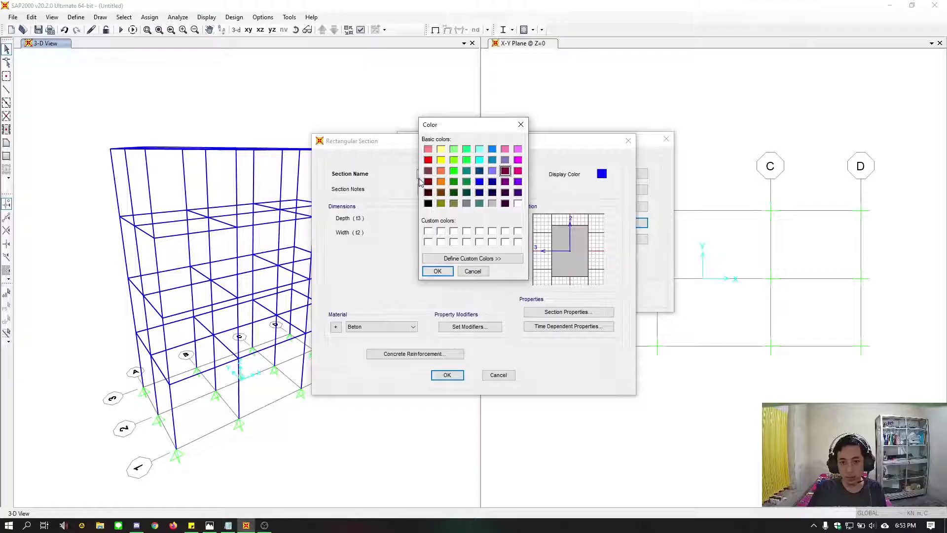
{"action": "left_click", "coordinate": [428, 160]}
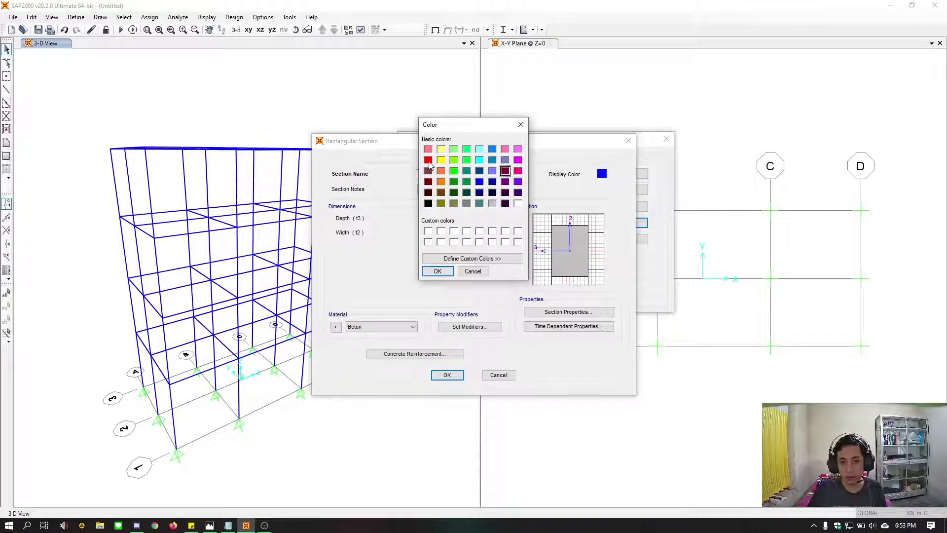
{"action": "left_click", "coordinate": [437, 271]}
{"action": "left_click", "coordinate": [446, 375]}
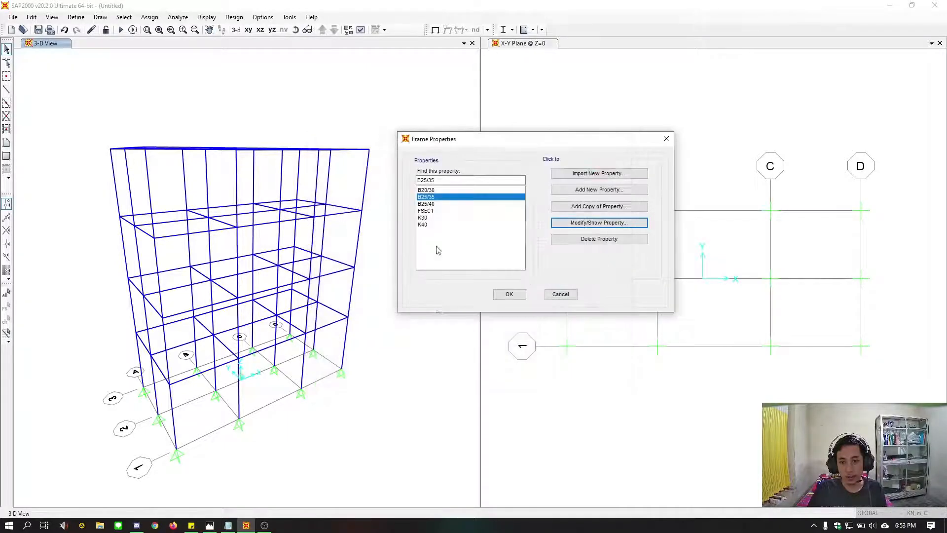
Change the display color of the B25/40 beam section to dark burgundy and accept all the frame property definitions
{"action": "left_click", "coordinate": [445, 204]}
{"action": "left_click", "coordinate": [594, 222]}
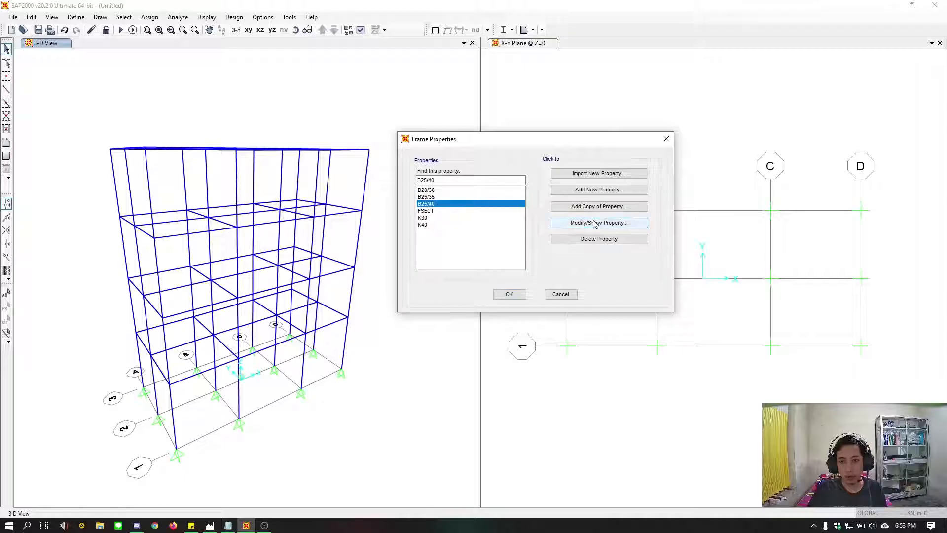
{"action": "left_click", "coordinate": [601, 174]}
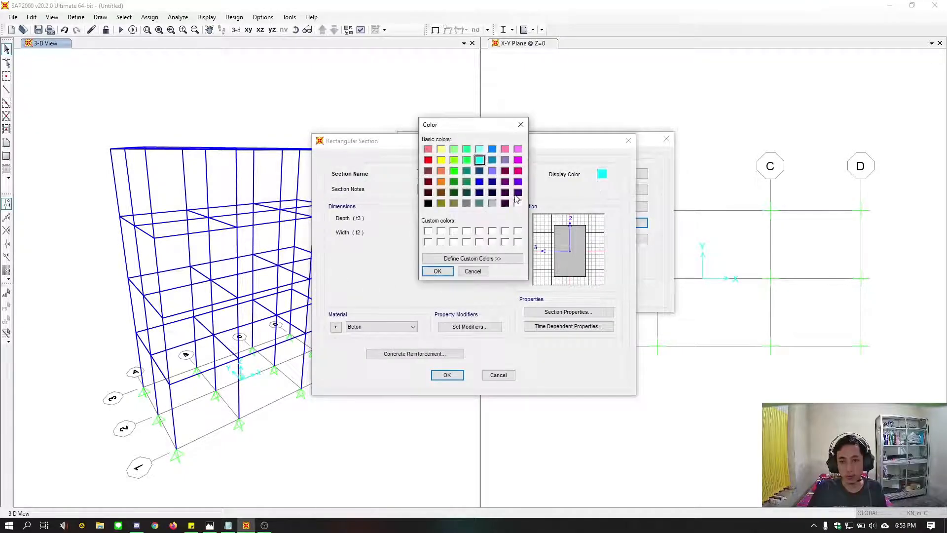
{"action": "left_click", "coordinate": [505, 171]}
{"action": "left_click", "coordinate": [437, 272]}
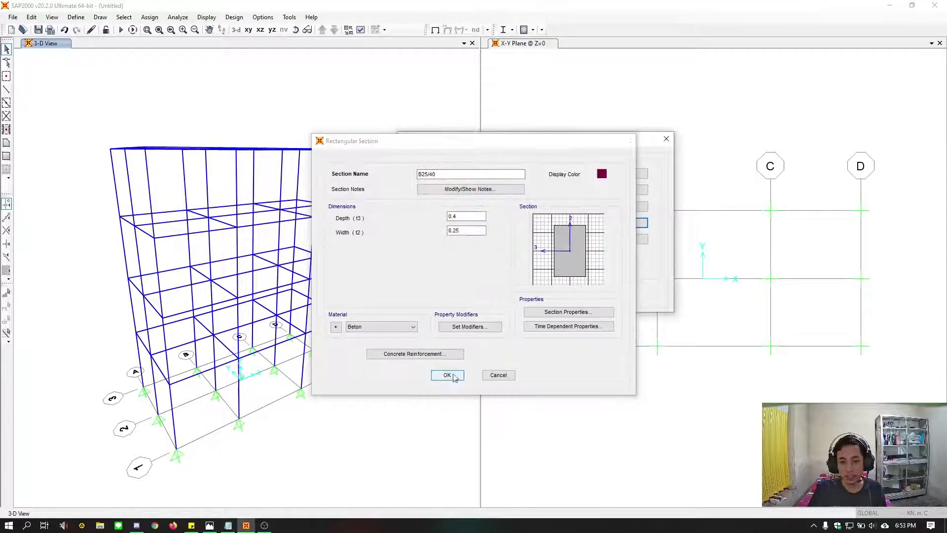
{"action": "left_click", "coordinate": [447, 375]}
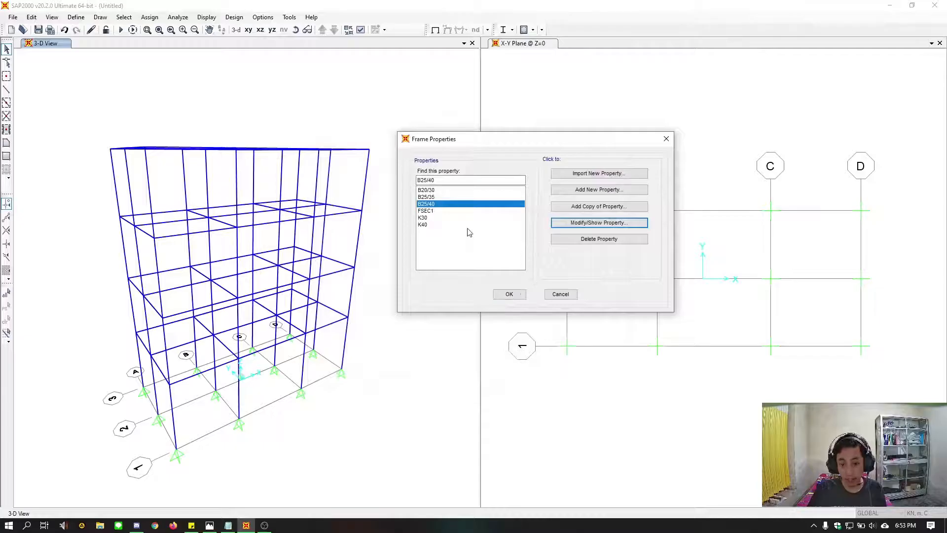
{"action": "left_click", "coordinate": [515, 297]}
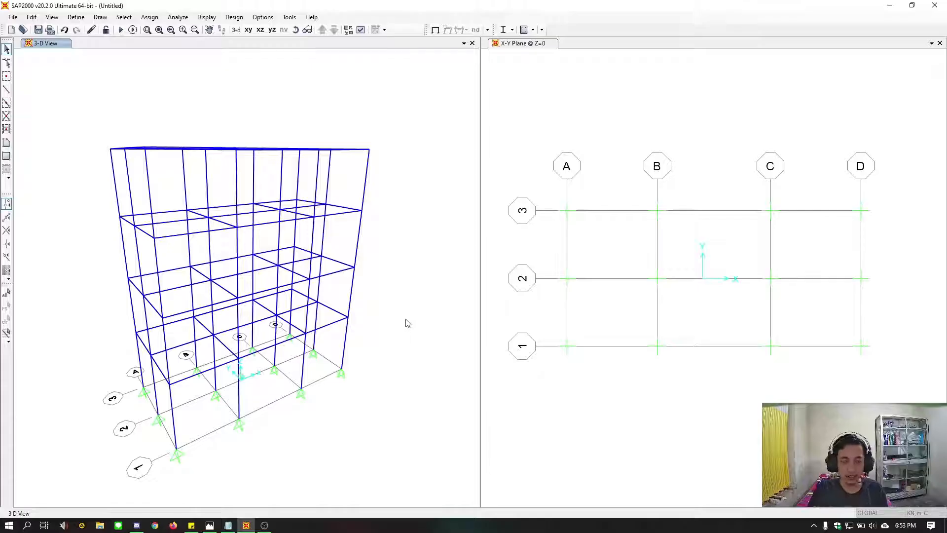
Check the beam and column section layout in the soal.jpg reference drawing, then return to the SAP2000 model
{"action": "middle_click_drag", "start_coordinate": [405, 319], "coordinate": [389, 303], "text": "shift"}
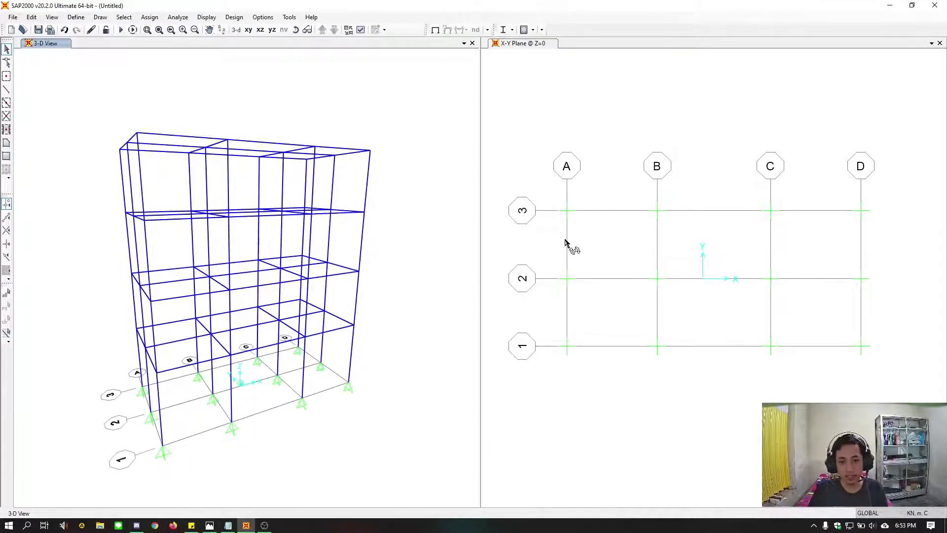
{"action": "left_click", "coordinate": [520, 240]}
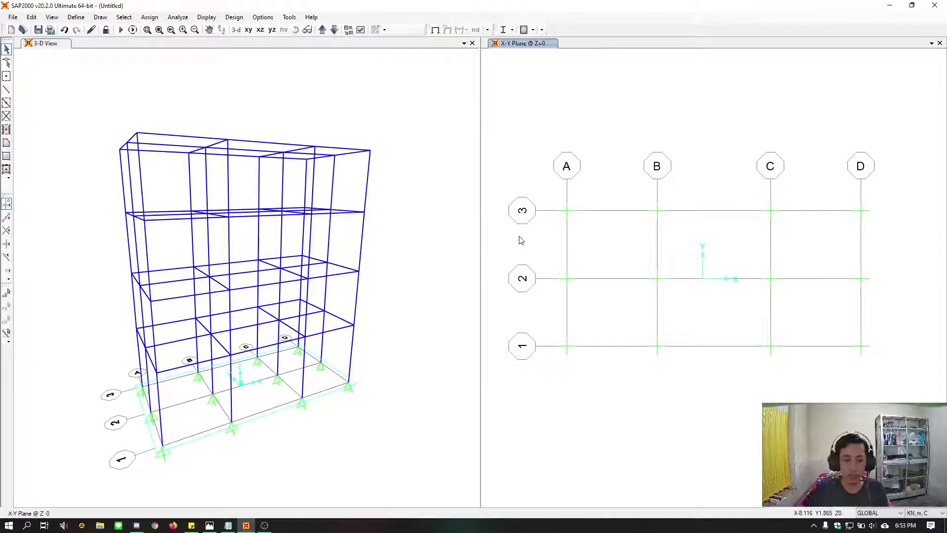
{"action": "left_click", "coordinate": [210, 526]}
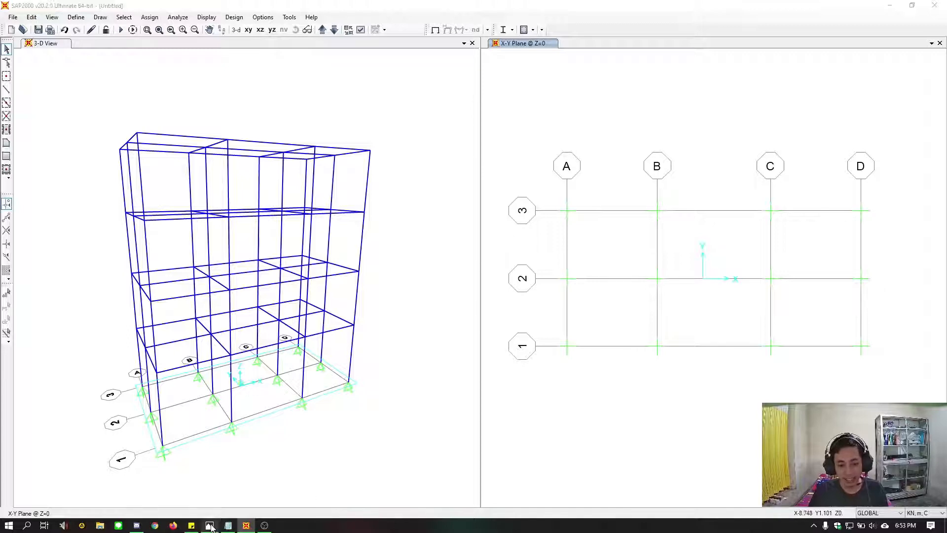
{"action": "left_click_drag", "start_coordinate": [427, 29], "coordinate": [450, 26]}
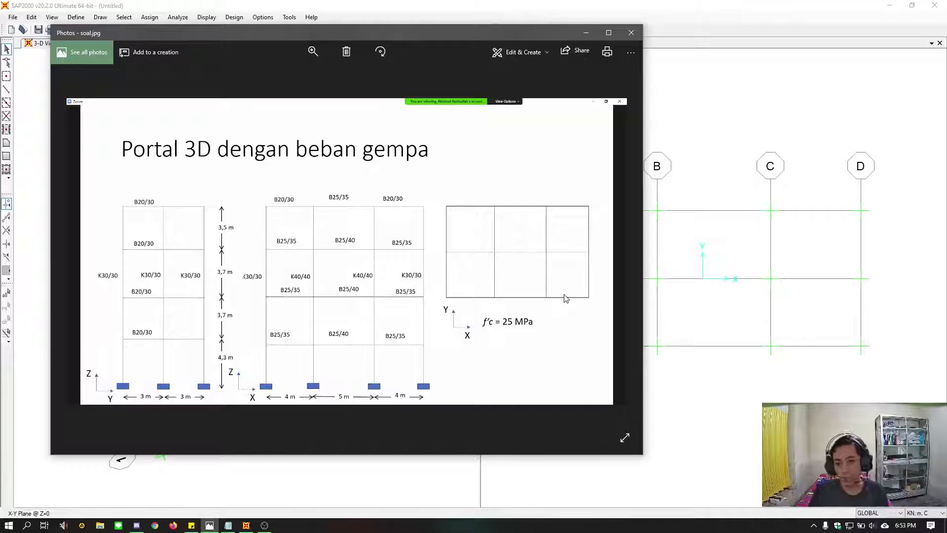
{"action": "left_click", "coordinate": [550, 7]}
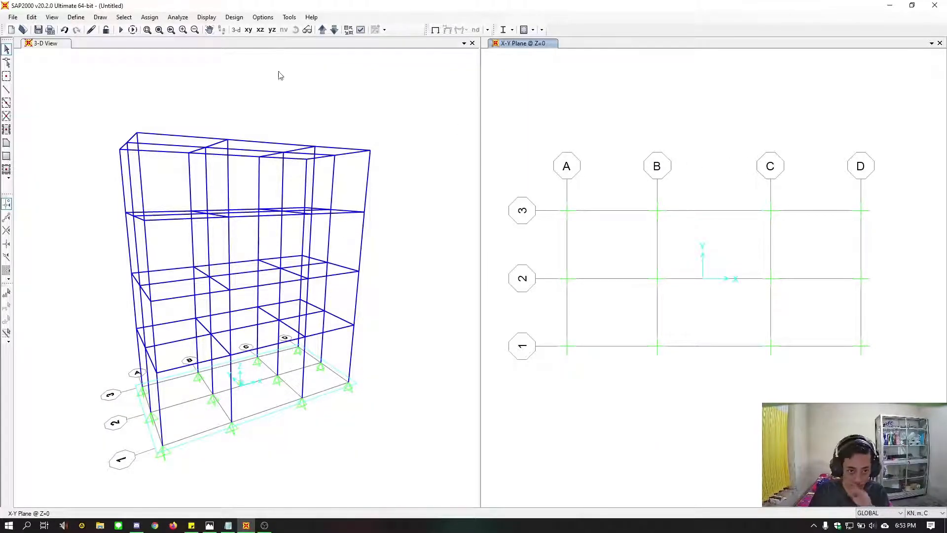
Set the X-Y plane window to a top-down 3D view with plan 270, elevation 90 and aperture 0 degrees
{"action": "left_click", "coordinate": [248, 31]}
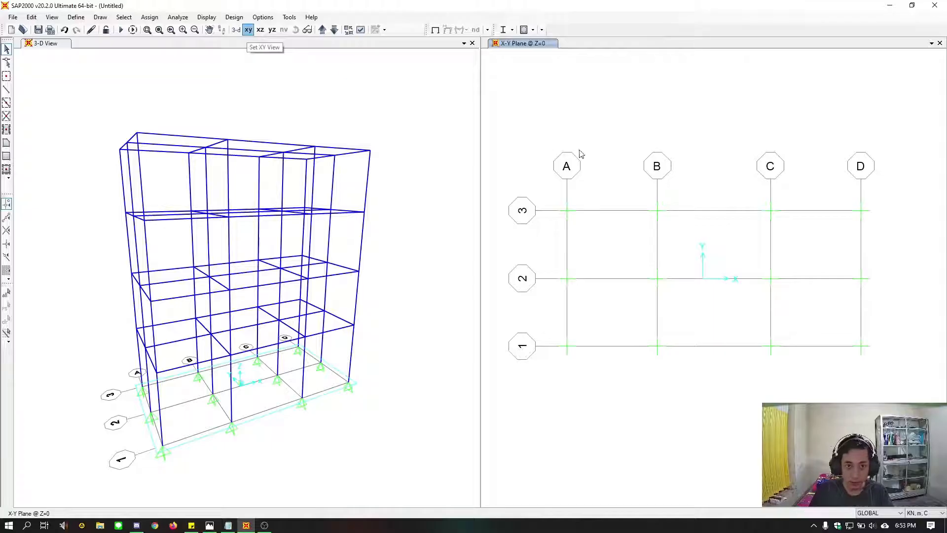
{"action": "left_click", "coordinate": [52, 17]}
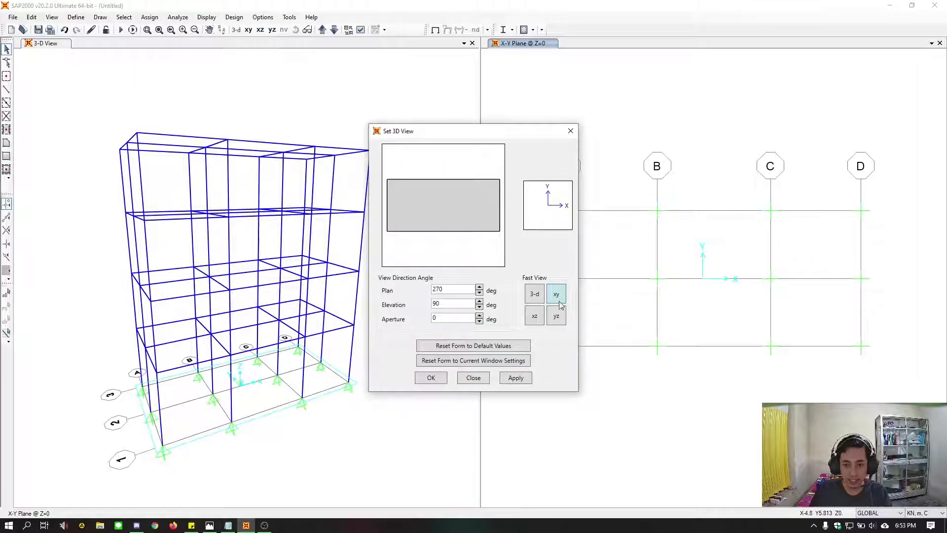
{"action": "left_click", "coordinate": [512, 384]}
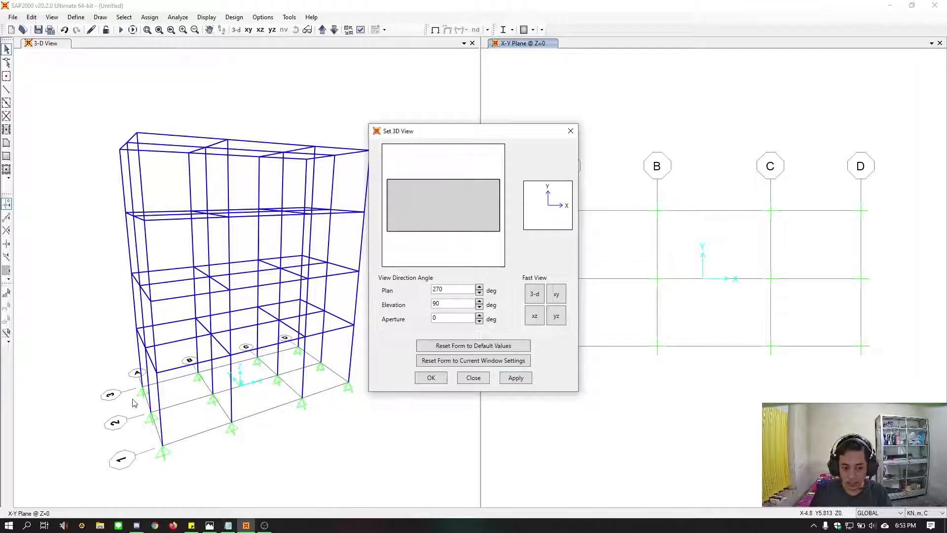
{"action": "left_click", "coordinate": [525, 382]}
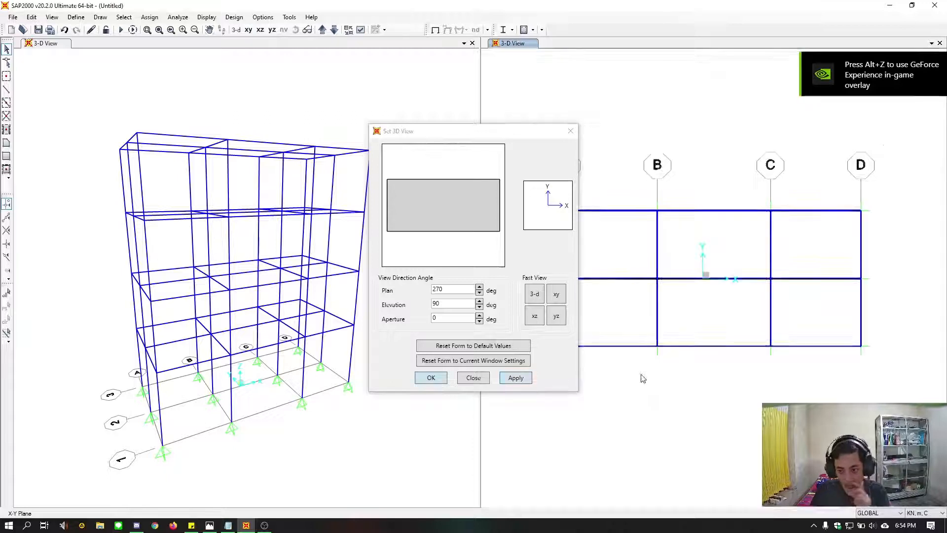
{"action": "left_click", "coordinate": [470, 378]}
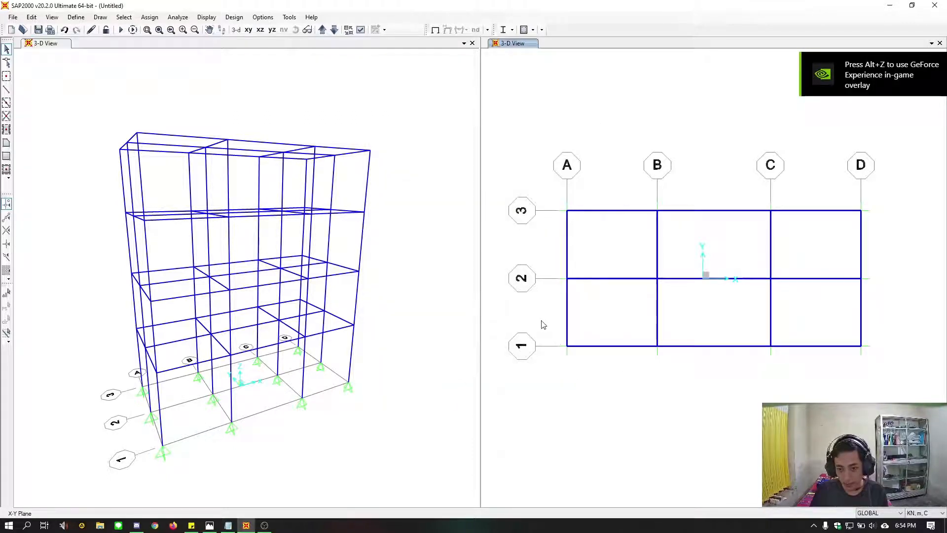
{"action": "left_click_drag", "start_coordinate": [541, 320], "coordinate": [598, 369]}
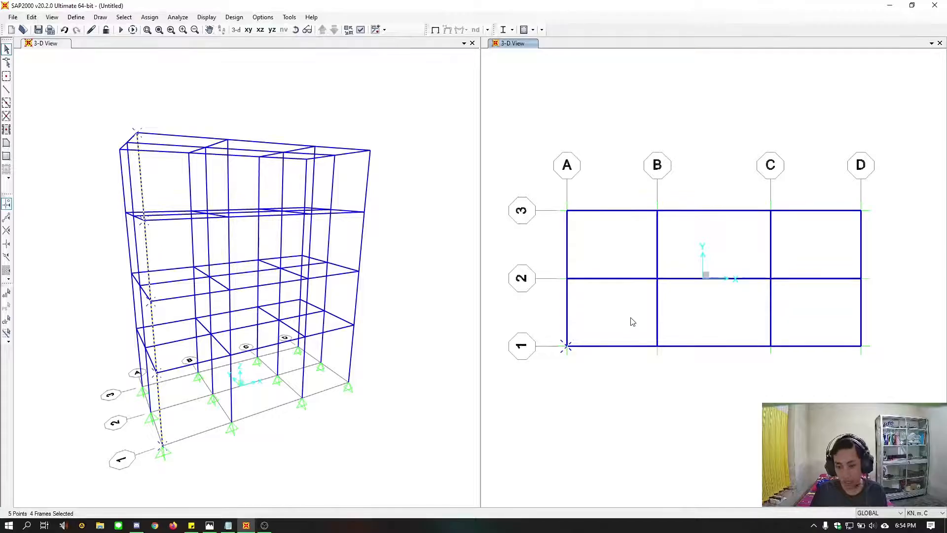
{"action": "left_click_drag", "start_coordinate": [623, 319], "coordinate": [692, 369]}
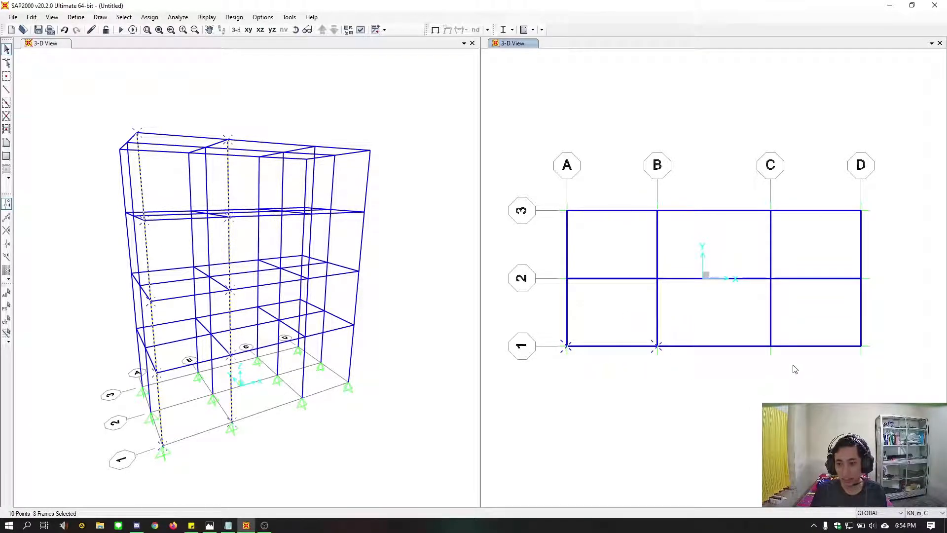
{"action": "left_click_drag", "start_coordinate": [793, 365], "coordinate": [738, 325]}
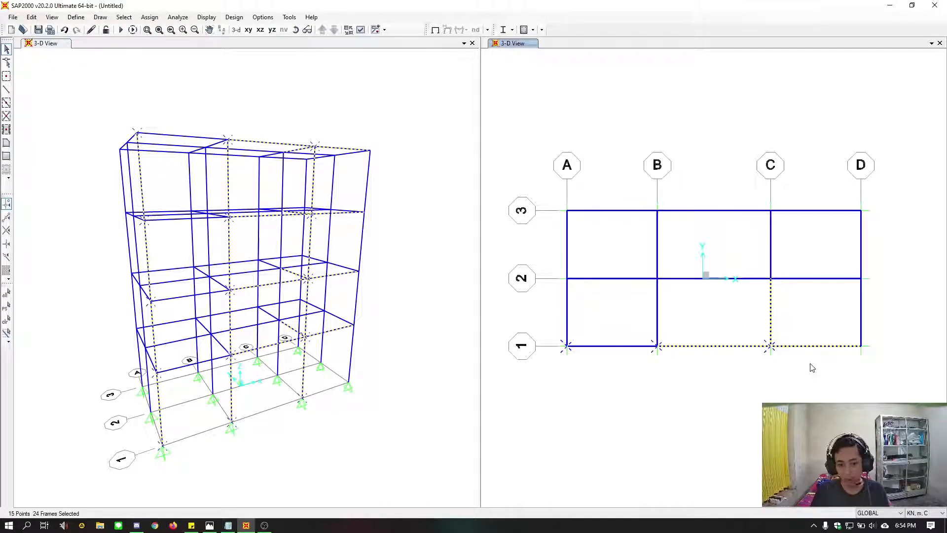
{"action": "left_click_drag", "start_coordinate": [791, 307], "coordinate": [735, 297]}
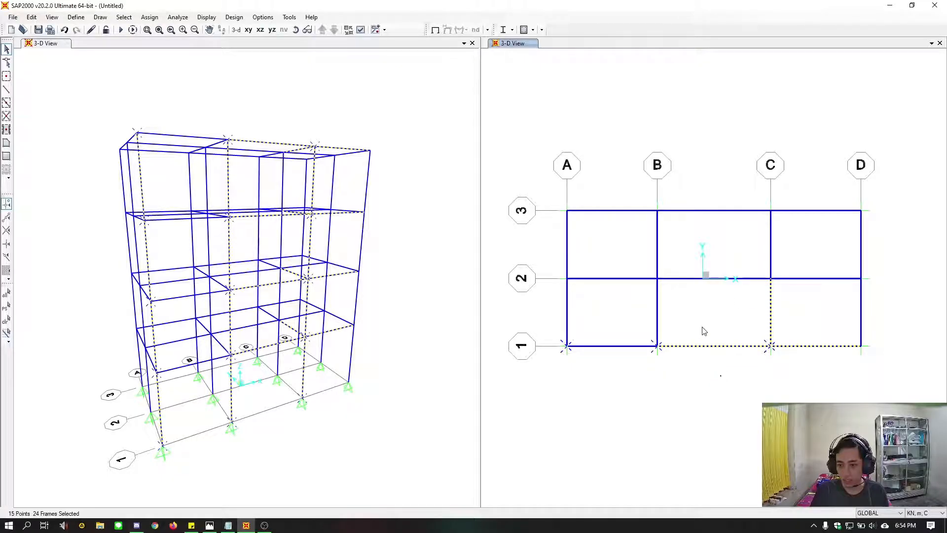
{"action": "left_click_drag", "start_coordinate": [702, 327], "coordinate": [726, 370]}
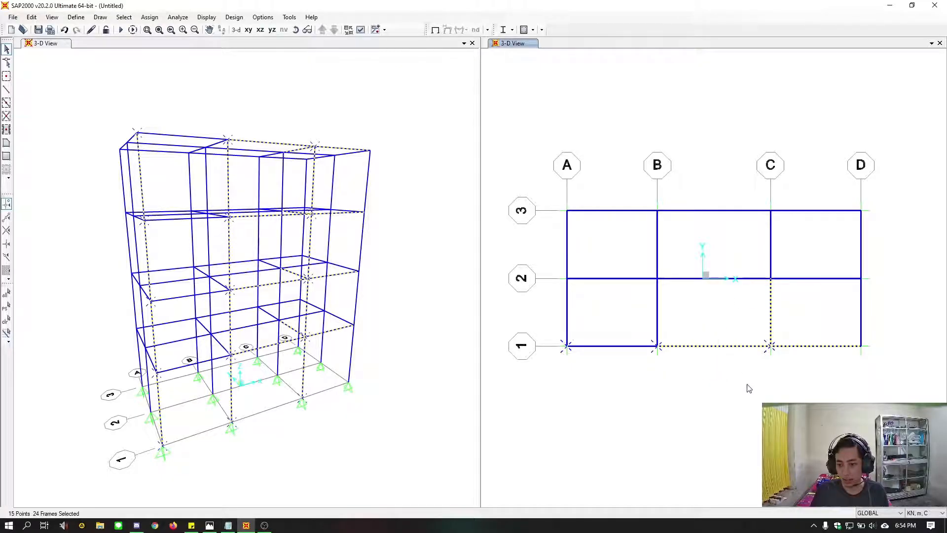
{"action": "key", "text": "ctrl+q"}
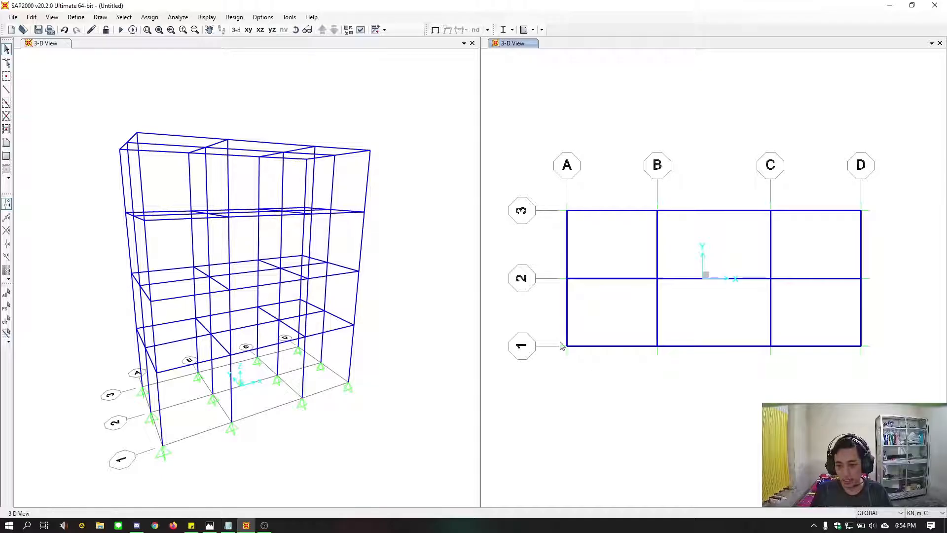
Select the full-height columns in the plan view at A-1, B-1, C-1, D-1, A-2, D-2, A-3, B-3 and D-3
{"action": "left_click_drag", "start_coordinate": [550, 327], "coordinate": [601, 376]}
{"action": "left_click_drag", "start_coordinate": [627, 321], "coordinate": [677, 368]}
{"action": "left_click_drag", "start_coordinate": [729, 322], "coordinate": [837, 366]}
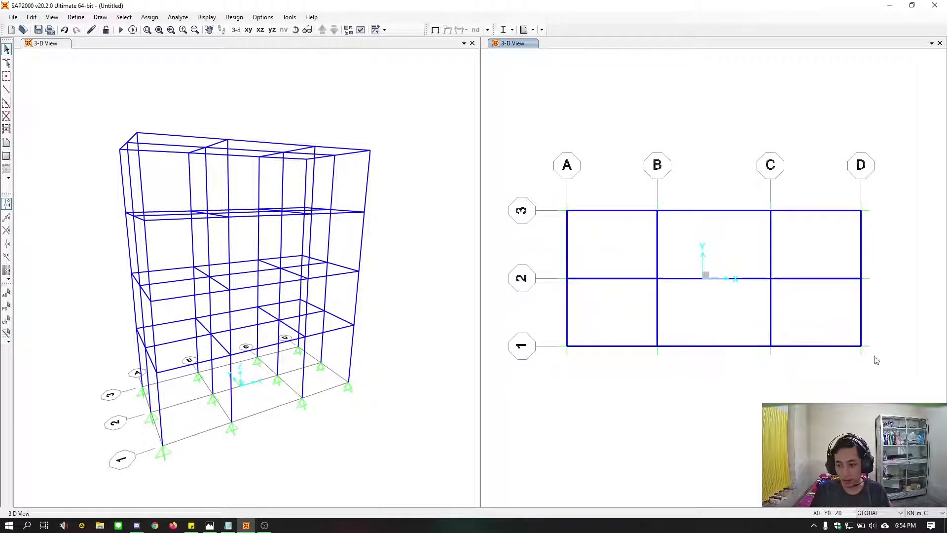
{"action": "left_click_drag", "start_coordinate": [841, 191], "coordinate": [892, 242]}
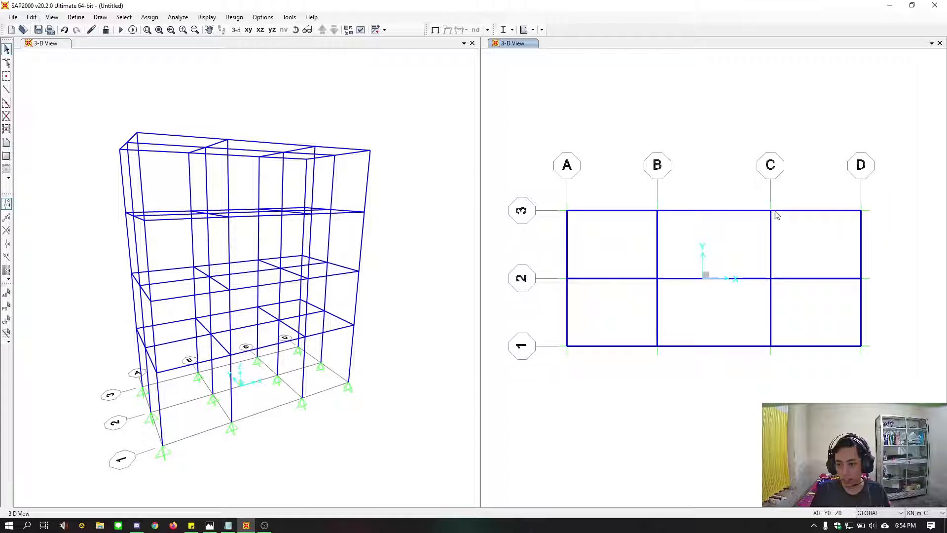
{"action": "left_click_drag", "start_coordinate": [636, 191], "coordinate": [685, 231]}
{"action": "left_click_drag", "start_coordinate": [556, 197], "coordinate": [606, 243]}
{"action": "left_click_drag", "start_coordinate": [537, 342], "coordinate": [605, 375]}
{"action": "left_click_drag", "start_coordinate": [546, 322], "coordinate": [605, 370]}
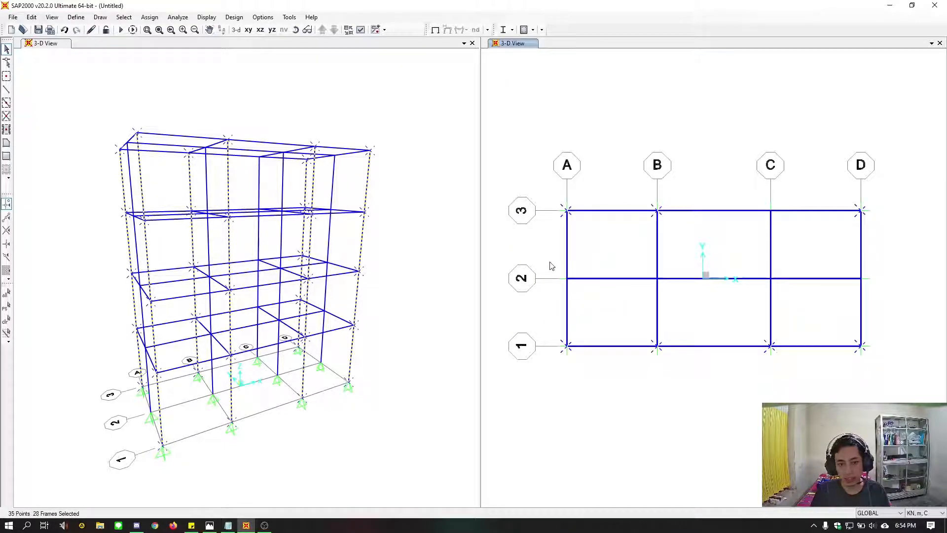
{"action": "left_click_drag", "start_coordinate": [551, 265], "coordinate": [599, 302]}
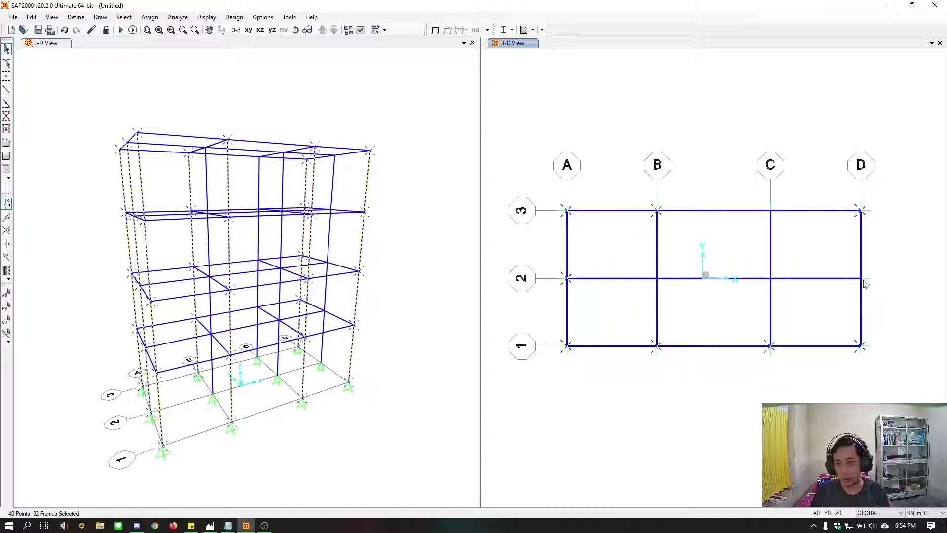
{"action": "left_click_drag", "start_coordinate": [833, 257], "coordinate": [879, 295]}
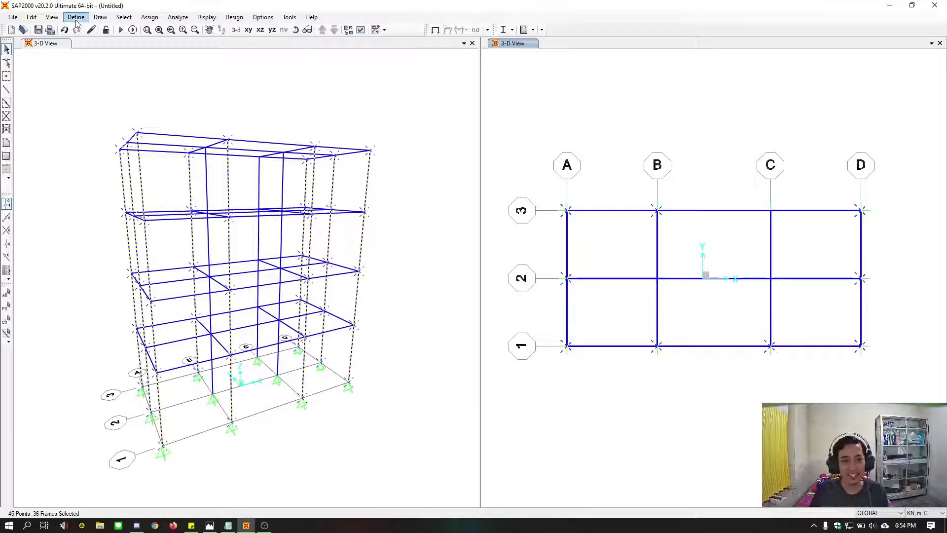
Assign the K30 frame section to the selected perimeter columns
{"action": "left_click", "coordinate": [150, 17]}
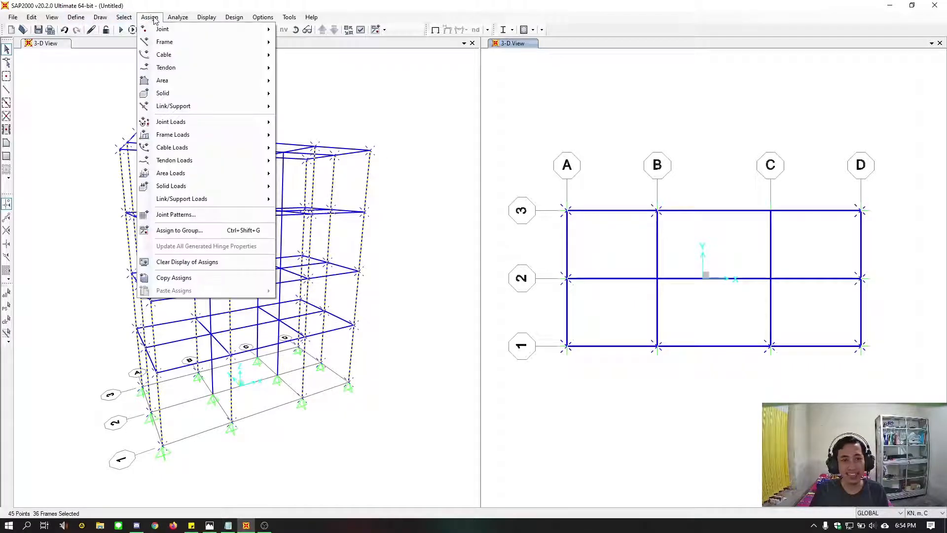
{"action": "mouse_move", "coordinate": [157, 44]}
{"action": "left_click", "coordinate": [320, 43]}
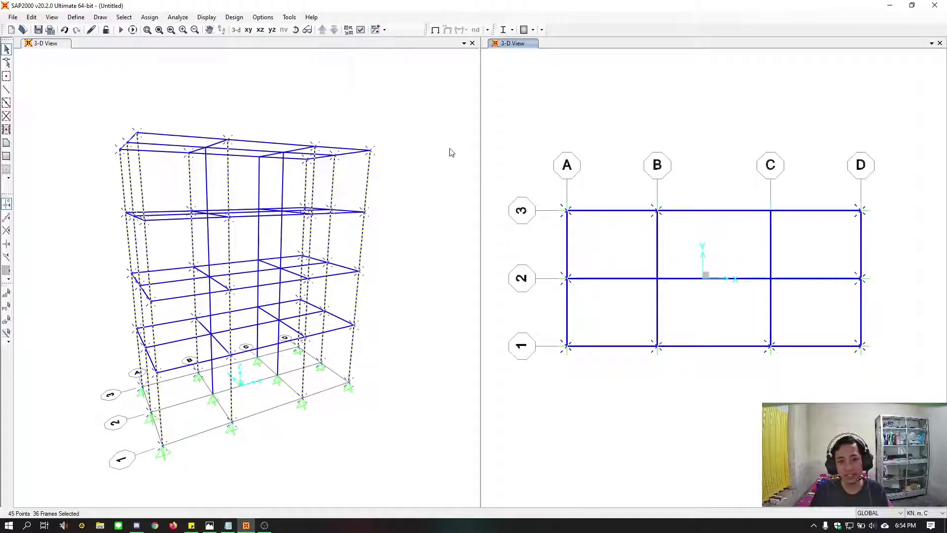
{"action": "left_click_drag", "start_coordinate": [466, 155], "coordinate": [452, 127]}
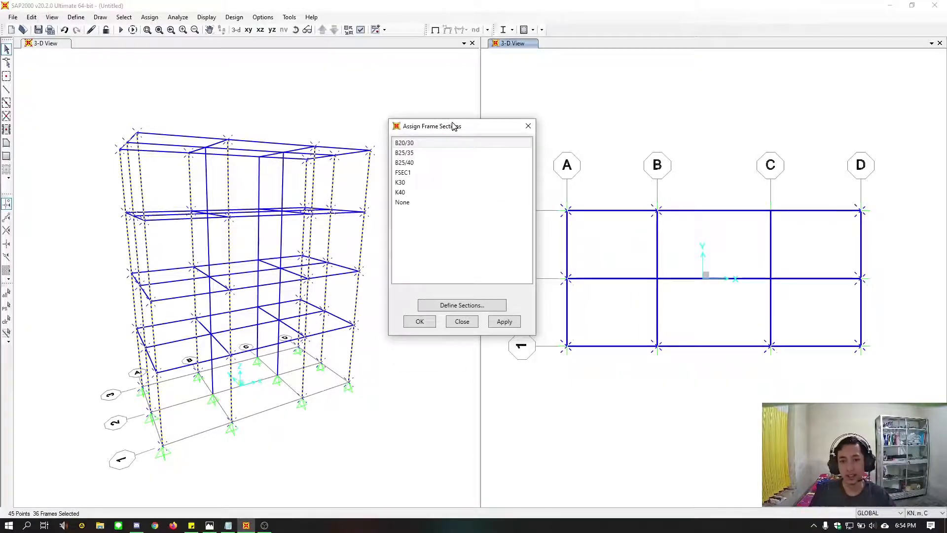
{"action": "left_click", "coordinate": [405, 183]}
{"action": "left_click", "coordinate": [503, 322]}
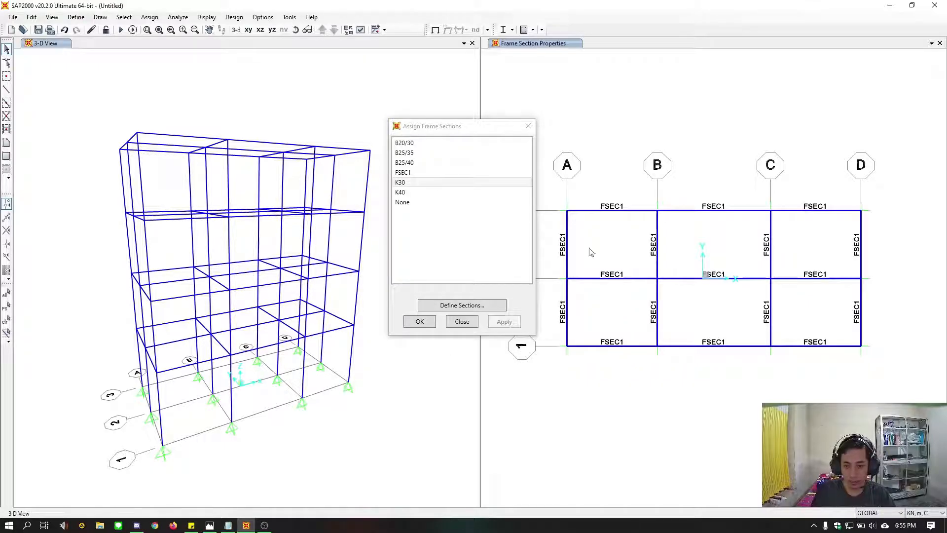
Select the interior columns at B-2 and C-2 in the plan view and assign them the K40 section
{"action": "left_click_drag", "start_coordinate": [631, 259], "coordinate": [683, 295]}
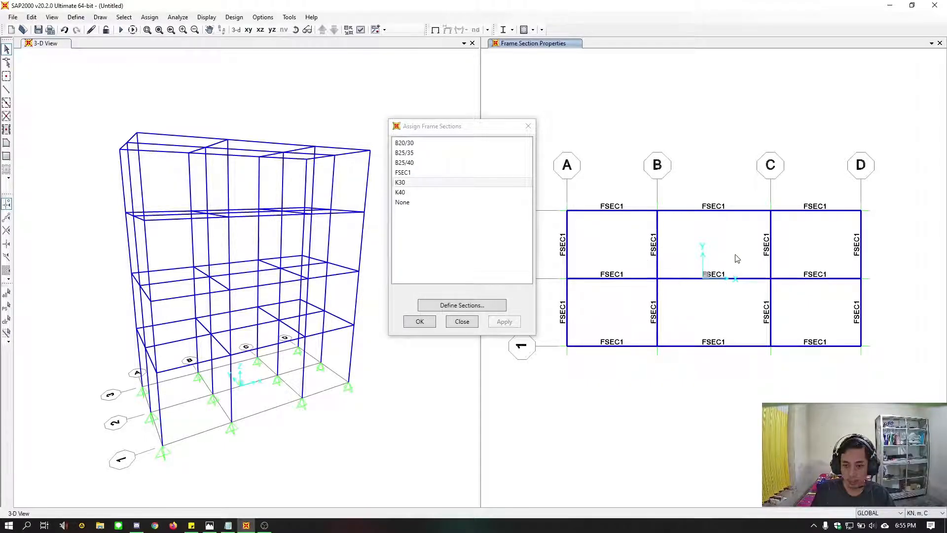
{"action": "left_click_drag", "start_coordinate": [735, 254], "coordinate": [792, 303]}
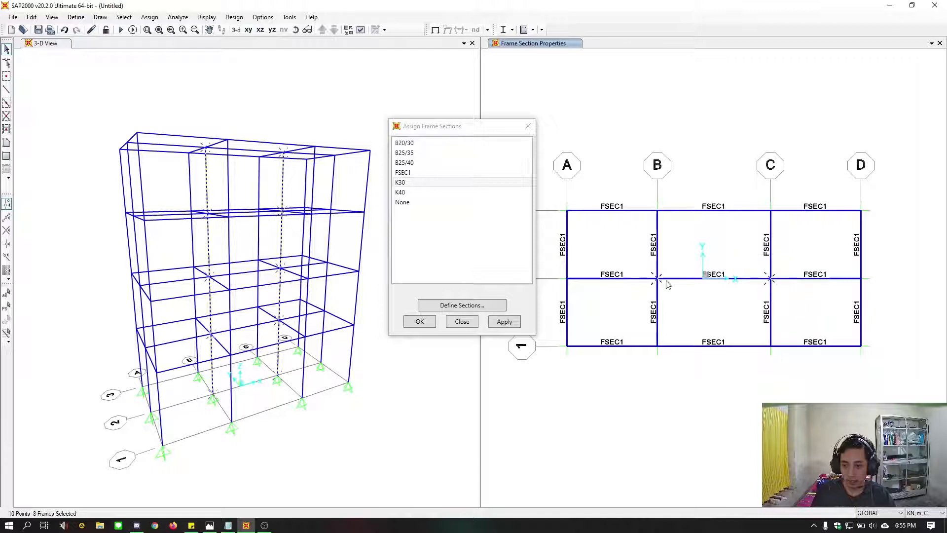
{"action": "left_click", "coordinate": [434, 192]}
{"action": "left_click", "coordinate": [504, 321]}
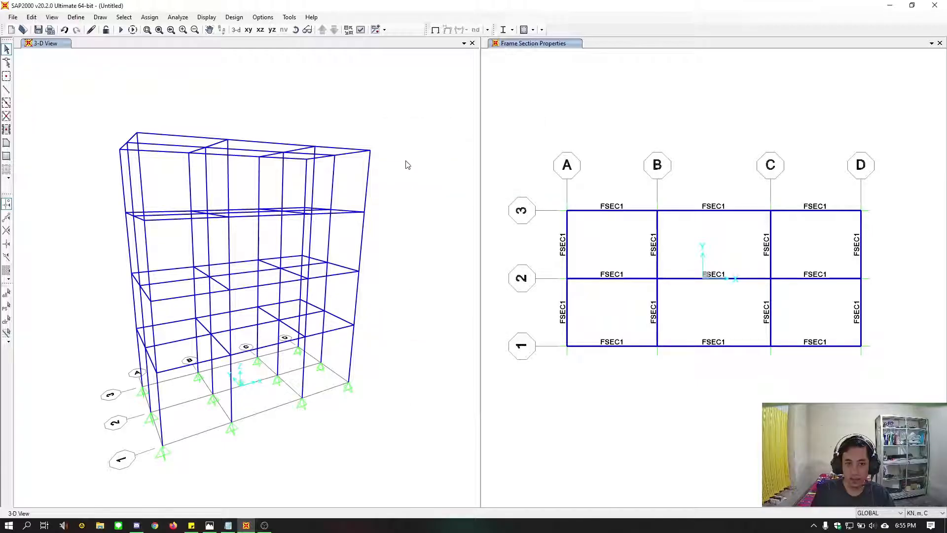
Set the display options of the perspective 3D window to color the members by section
{"action": "left_click", "coordinate": [360, 30]}
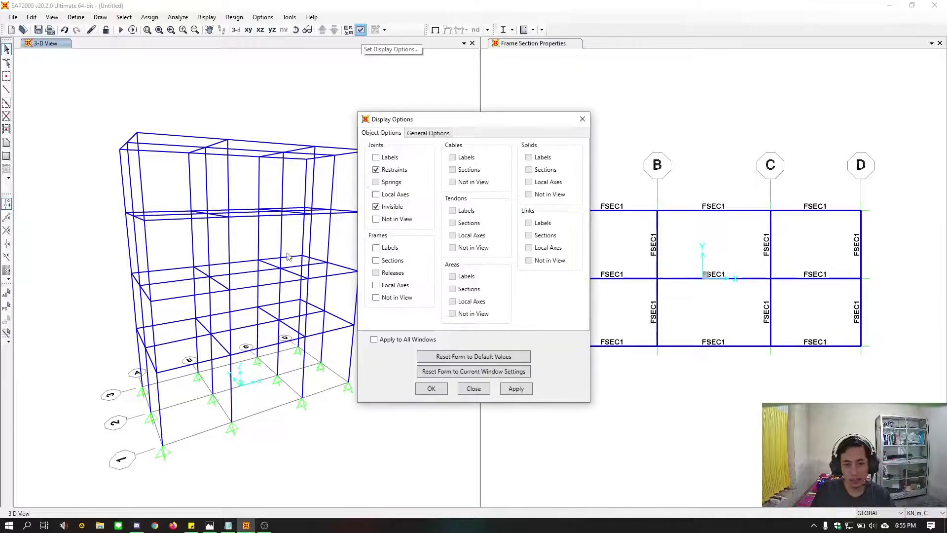
{"action": "left_click", "coordinate": [425, 134]}
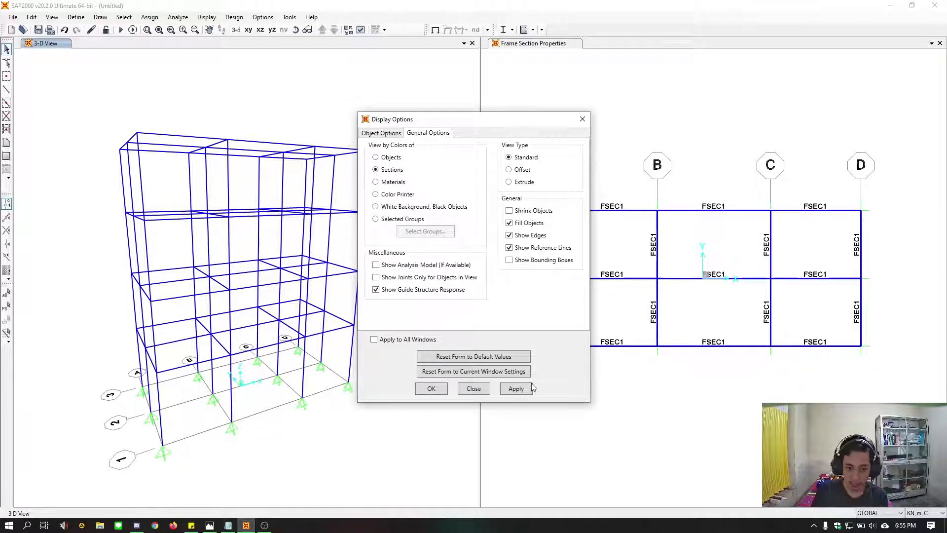
{"action": "left_click", "coordinate": [516, 390]}
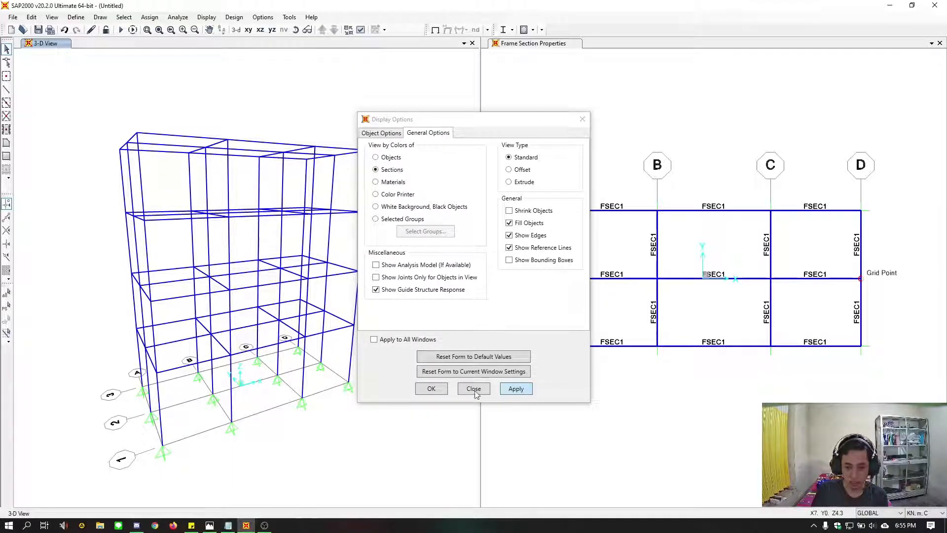
{"action": "left_click", "coordinate": [431, 389]}
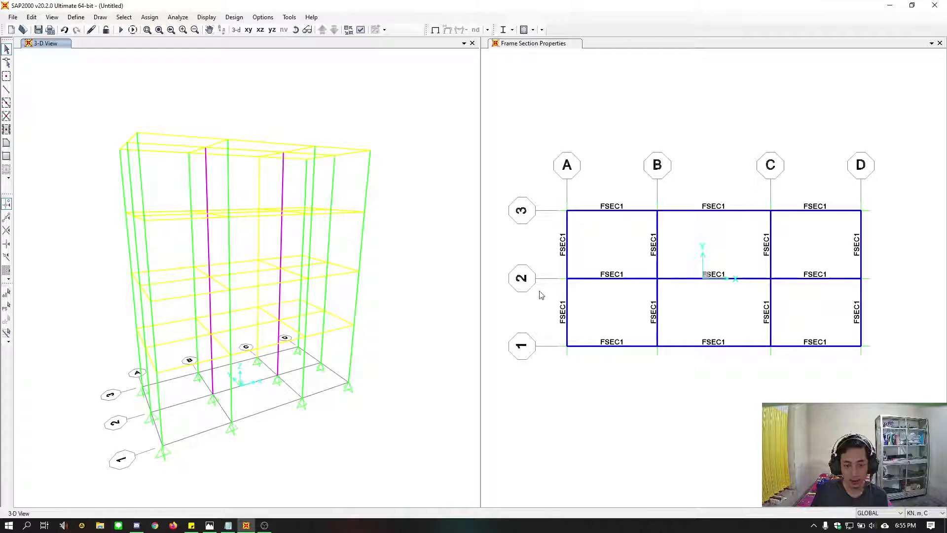
Check the beam sections in the soal.jpg reference drawing against the model's Y-Z elevation at X=7
{"action": "left_click", "coordinate": [627, 138]}
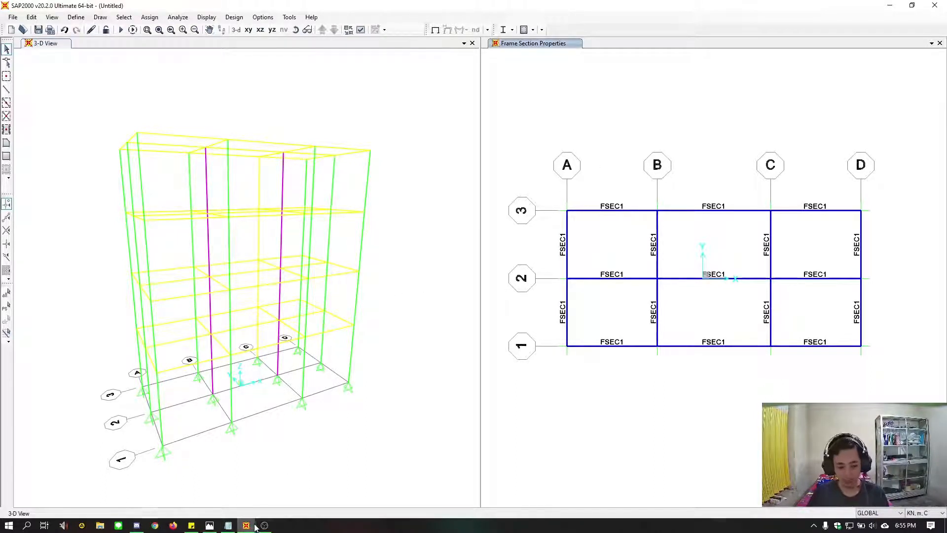
{"action": "left_click", "coordinate": [215, 526]}
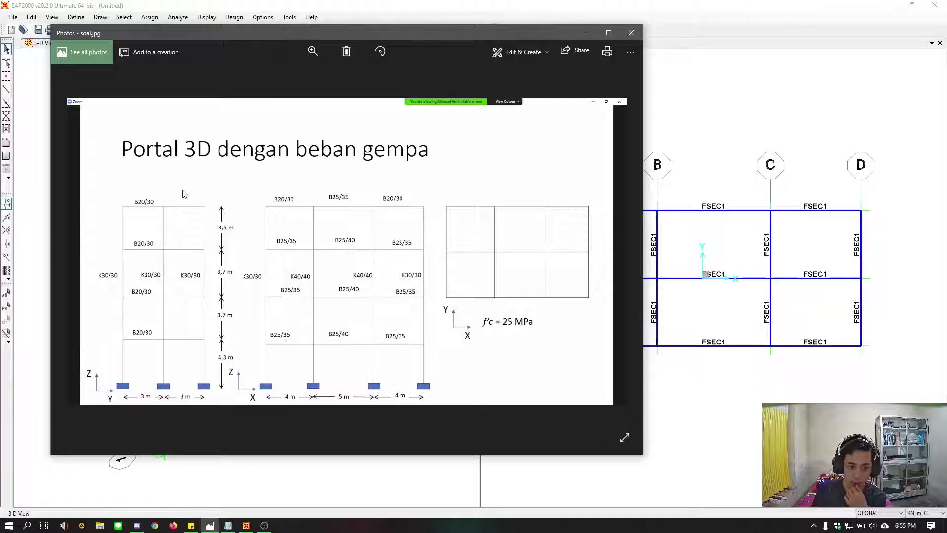
{"action": "left_click", "coordinate": [586, 33]}
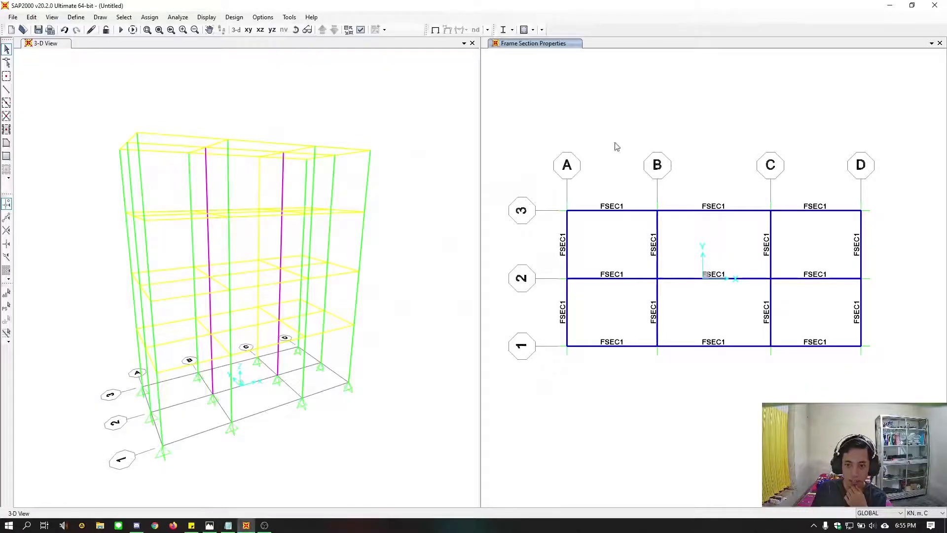
{"action": "left_click", "coordinate": [272, 29]}
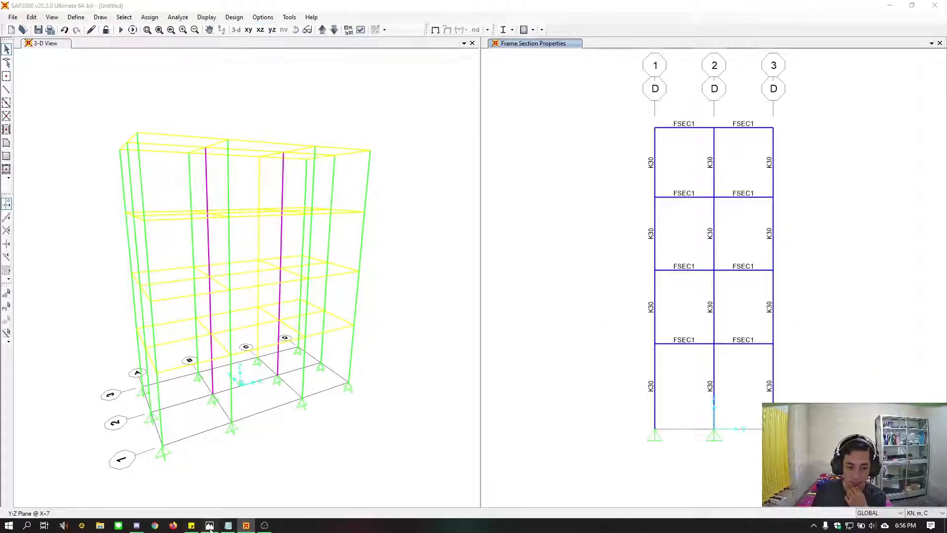
{"action": "left_click", "coordinate": [210, 525]}
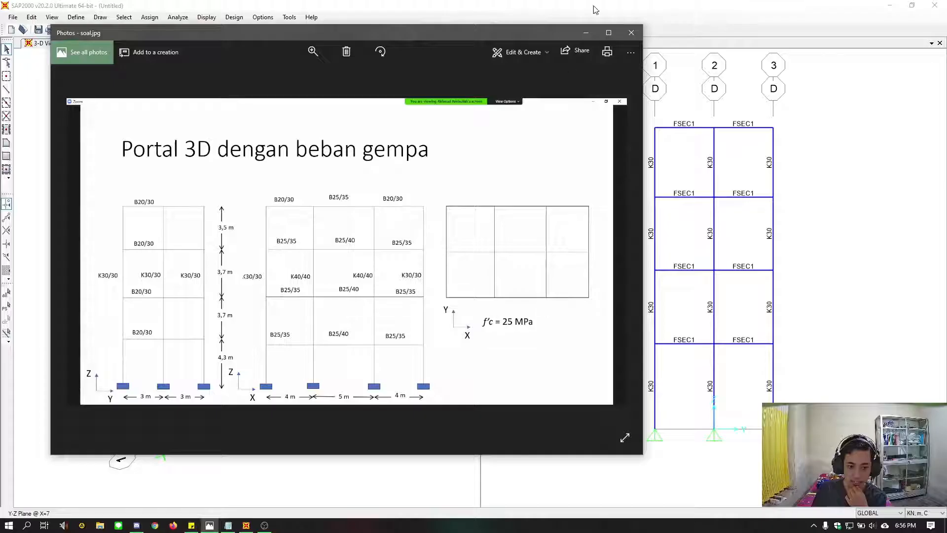
{"action": "left_click", "coordinate": [661, 188]}
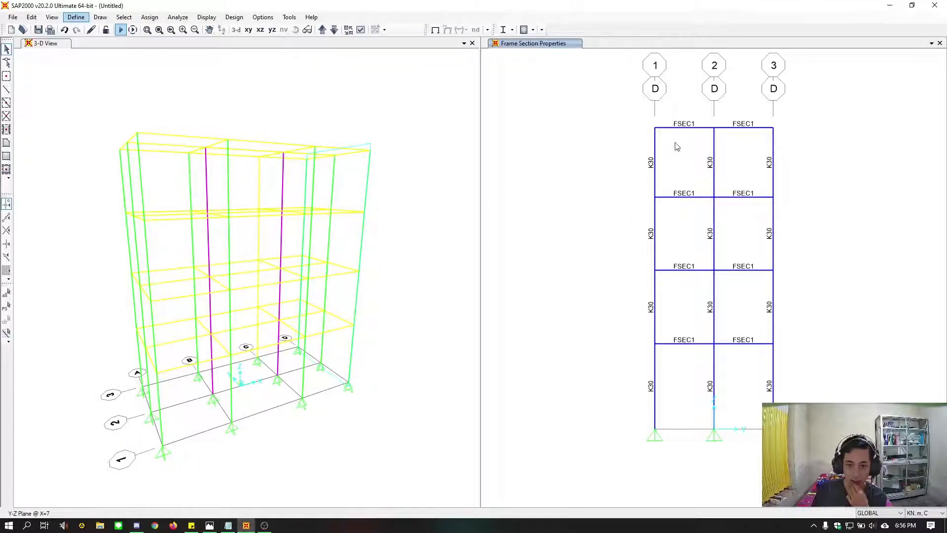
Set the section-label window to a 3D view facing the Y-Z plane with plan, elevation and aperture at 0 degrees
{"action": "left_click", "coordinate": [674, 120]}
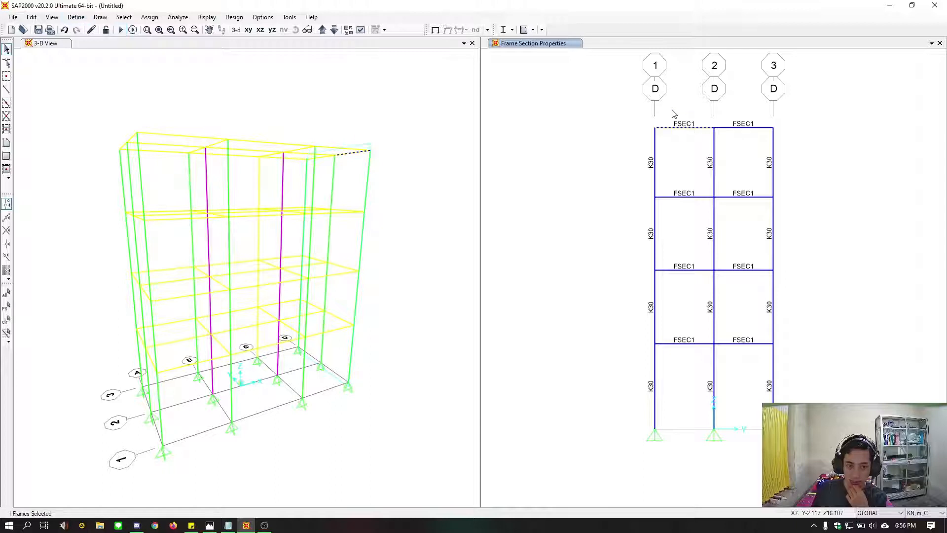
{"action": "left_click", "coordinate": [663, 127]}
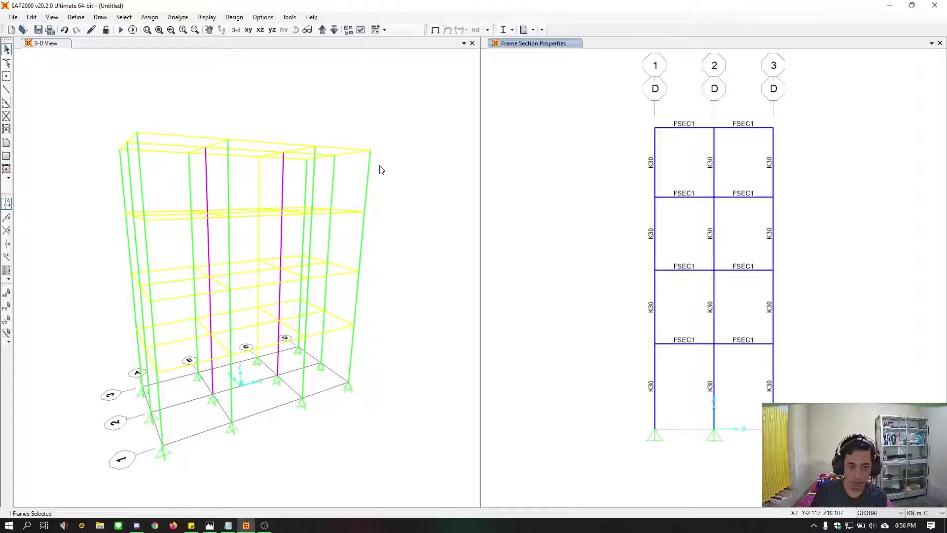
{"action": "left_click", "coordinate": [75, 18]}
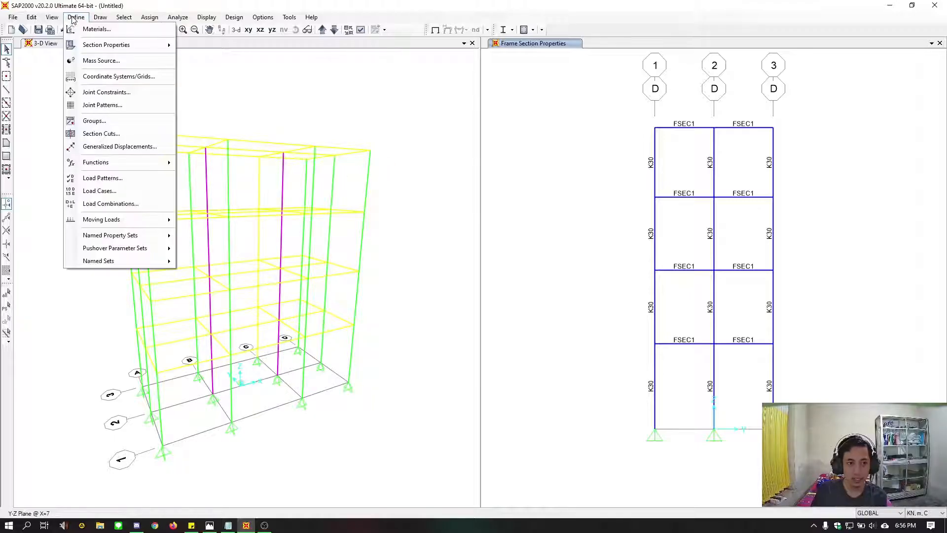
{"action": "left_click", "coordinate": [73, 17]}
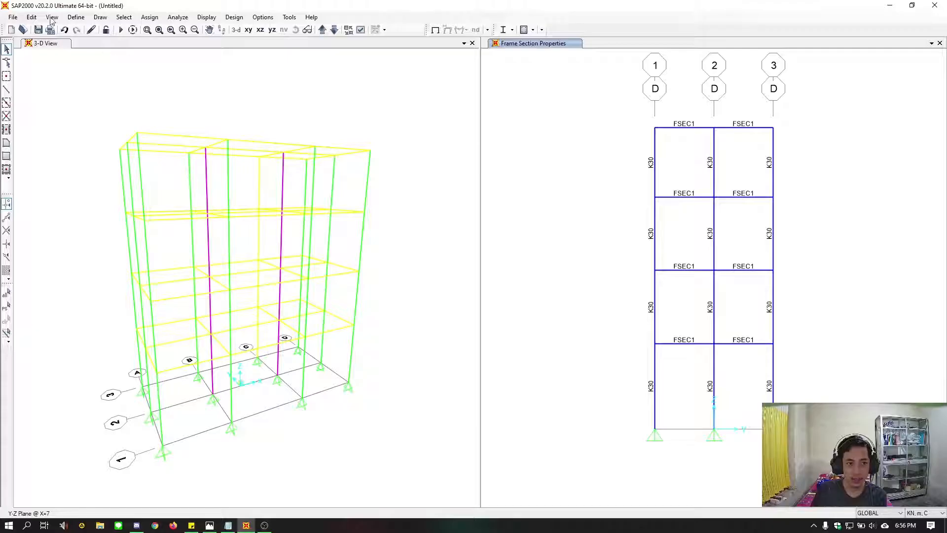
{"action": "left_click", "coordinate": [51, 18]}
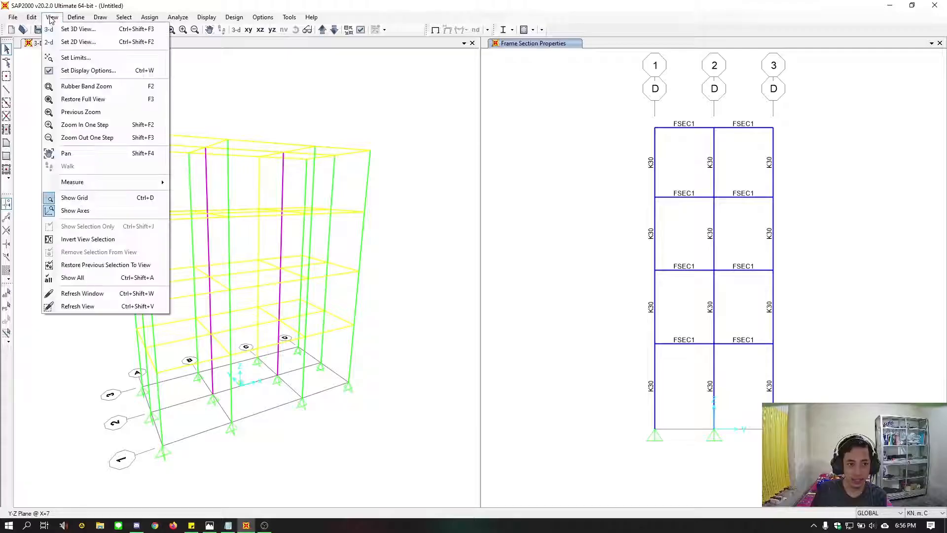
{"action": "left_click", "coordinate": [101, 30]}
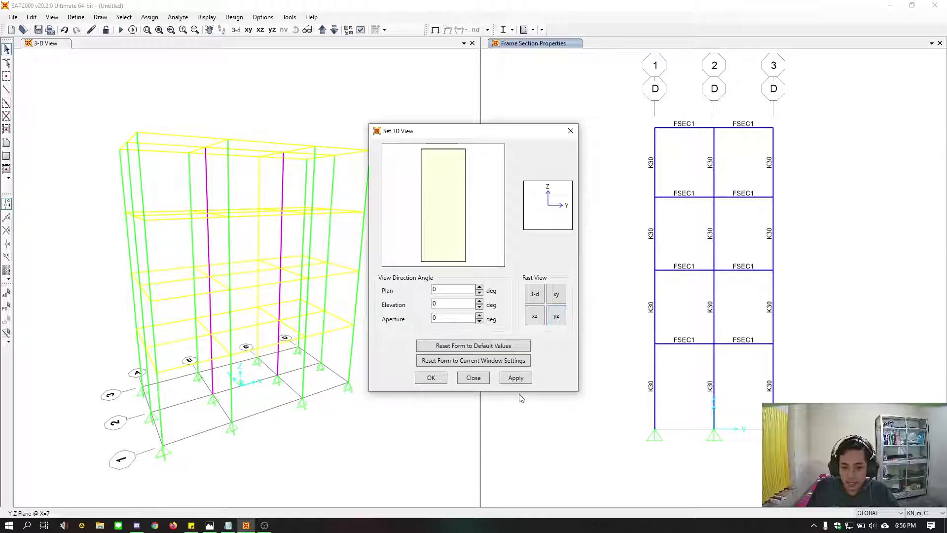
{"action": "left_click", "coordinate": [515, 377]}
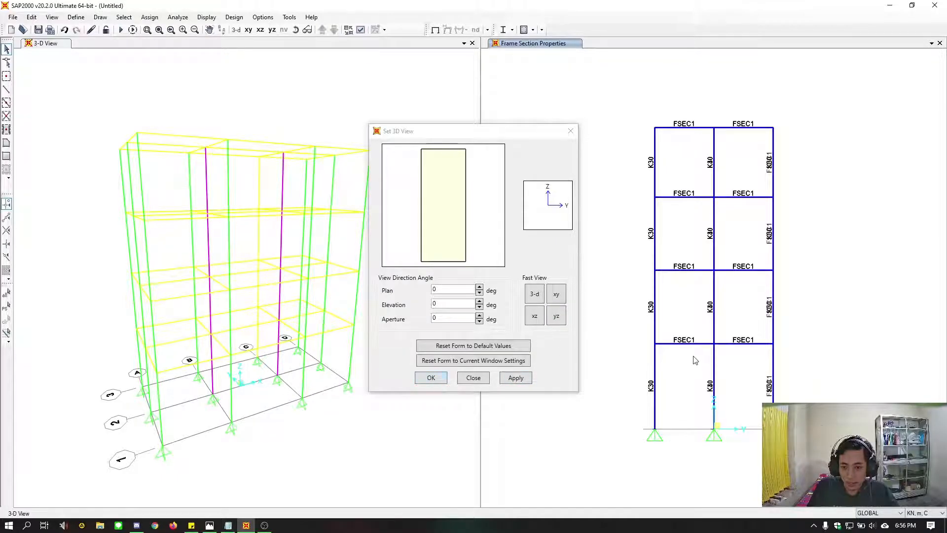
Accept the view settings and select all Y-direction beams on every floor in both bays of the Y-Z view
{"action": "left_click_drag", "start_coordinate": [690, 365], "coordinate": [678, 99]}
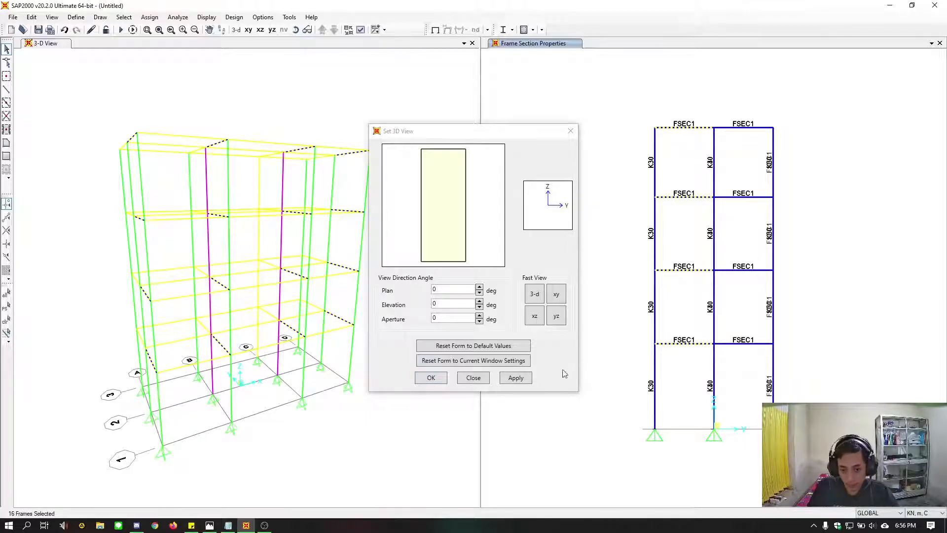
{"action": "left_click", "coordinate": [430, 377]}
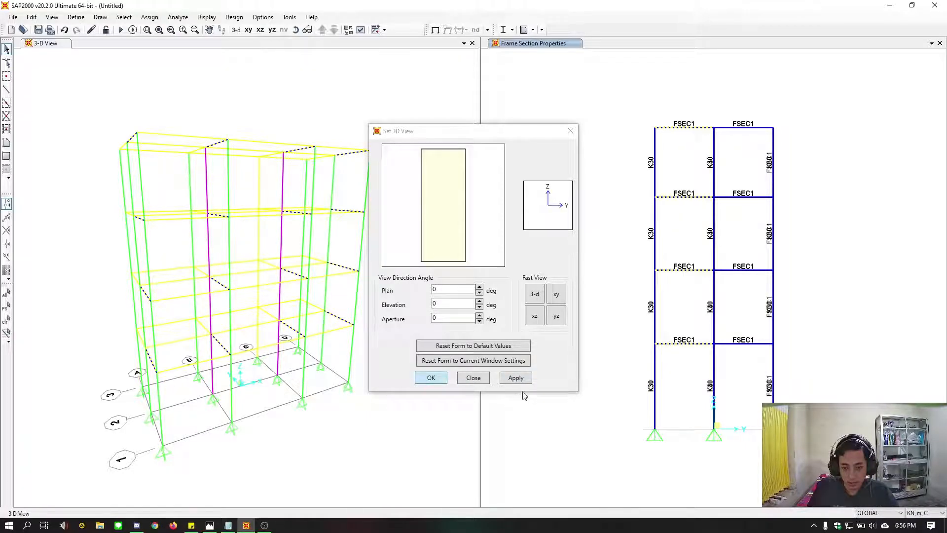
{"action": "left_click_drag", "start_coordinate": [763, 356], "coordinate": [736, 99]}
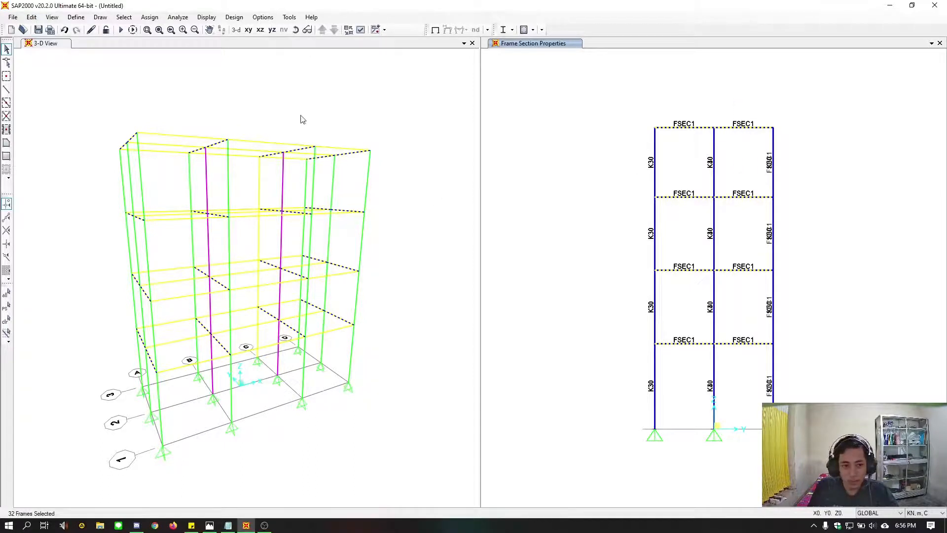
{"action": "left_click", "coordinate": [206, 17]}
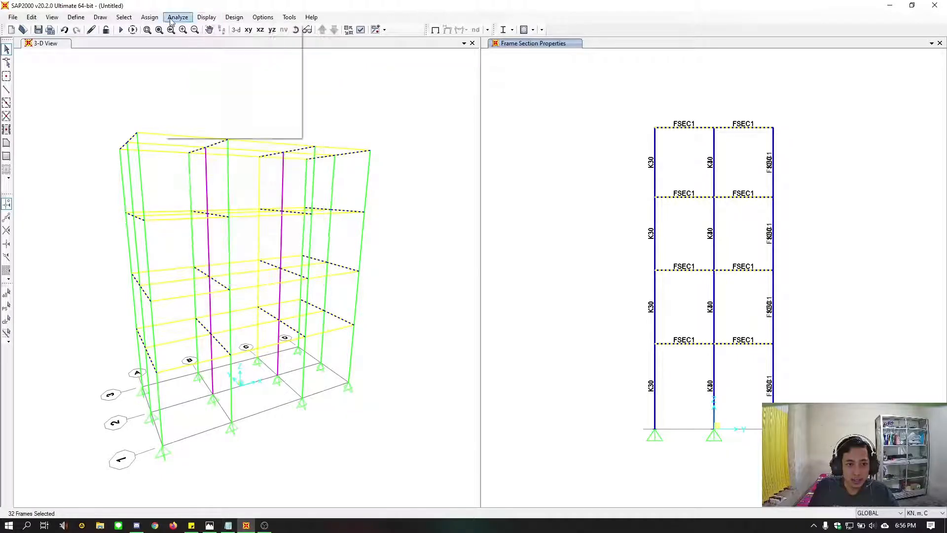
{"action": "mouse_move", "coordinate": [240, 20]}
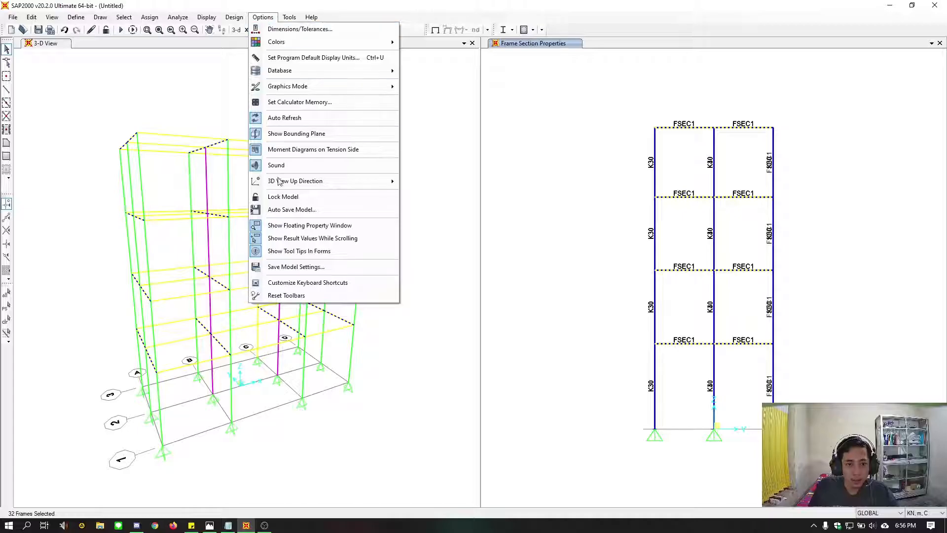
{"action": "mouse_move", "coordinate": [304, 86]}
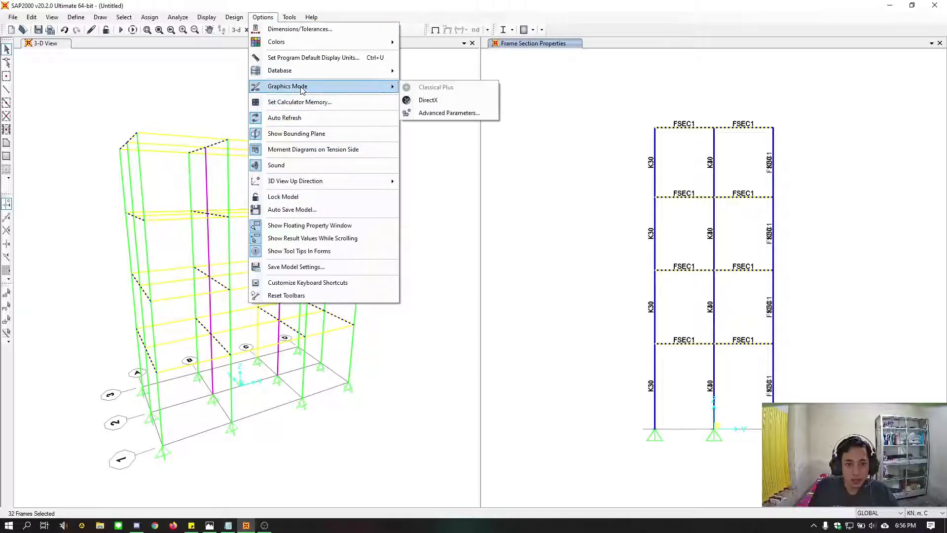
Try the DirectX graphics mode and bring the whole Y-Z frame into view in the section-label window
{"action": "left_click", "coordinate": [422, 89]}
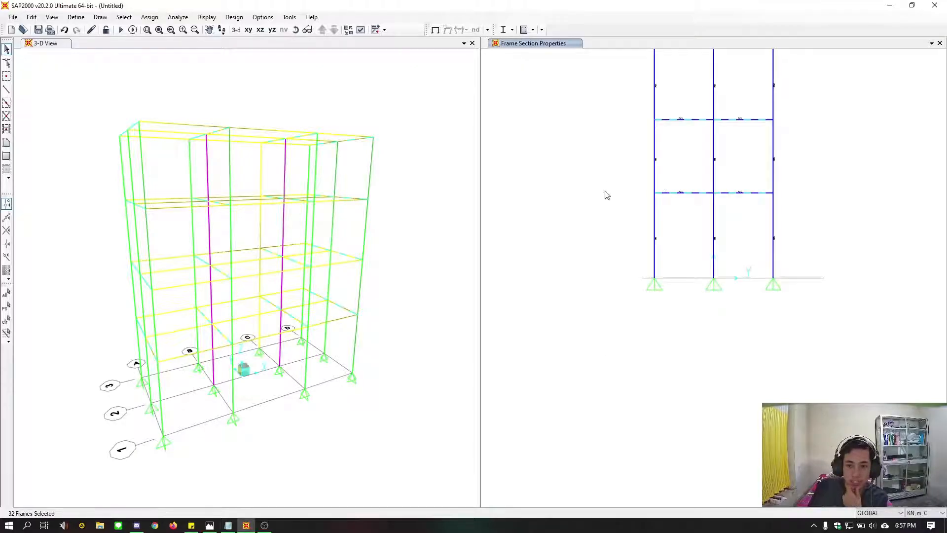
{"action": "middle_click_drag", "start_coordinate": [607, 194], "coordinate": [575, 302]}
{"action": "middle_click_drag", "start_coordinate": [586, 246], "coordinate": [571, 281]}
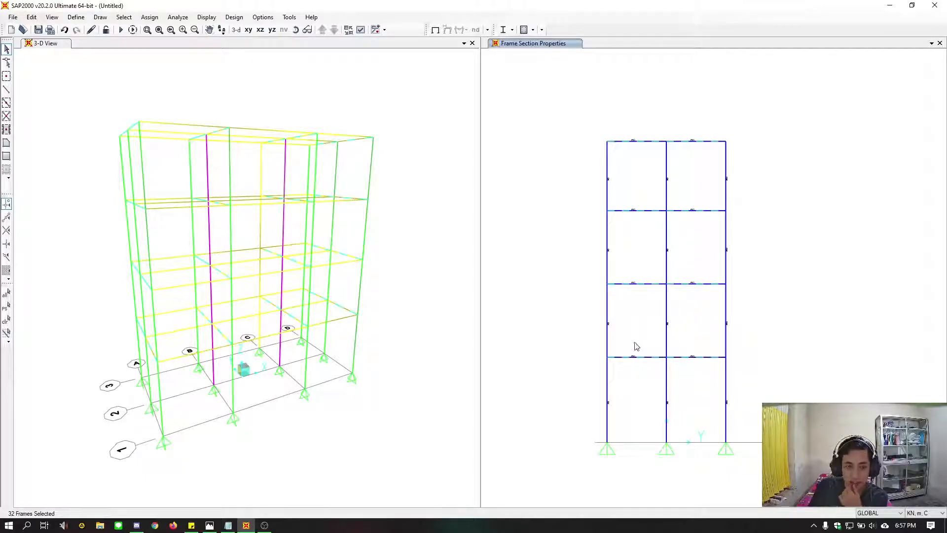
Set the DirectX line vertical offset to 0 in the advanced graphics mode parameters, keeping the Arial text font
{"action": "left_click", "coordinate": [207, 15]}
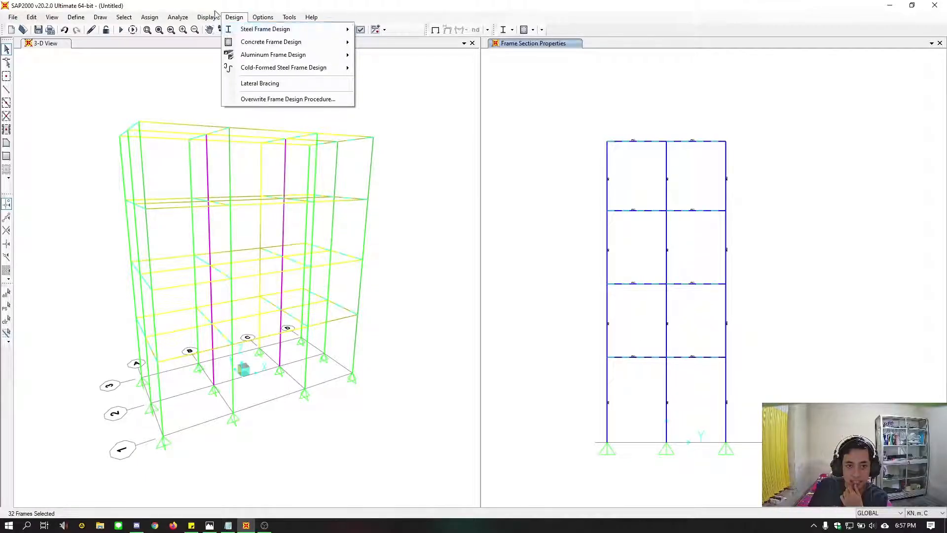
{"action": "left_click", "coordinate": [177, 18]}
{"action": "left_click", "coordinate": [263, 17]}
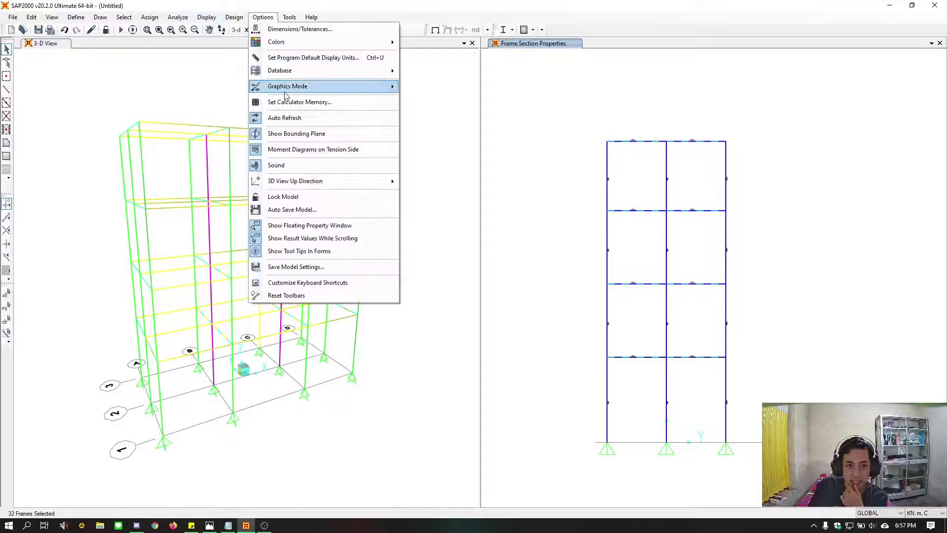
{"action": "mouse_move", "coordinate": [286, 88]}
{"action": "left_click", "coordinate": [449, 113]}
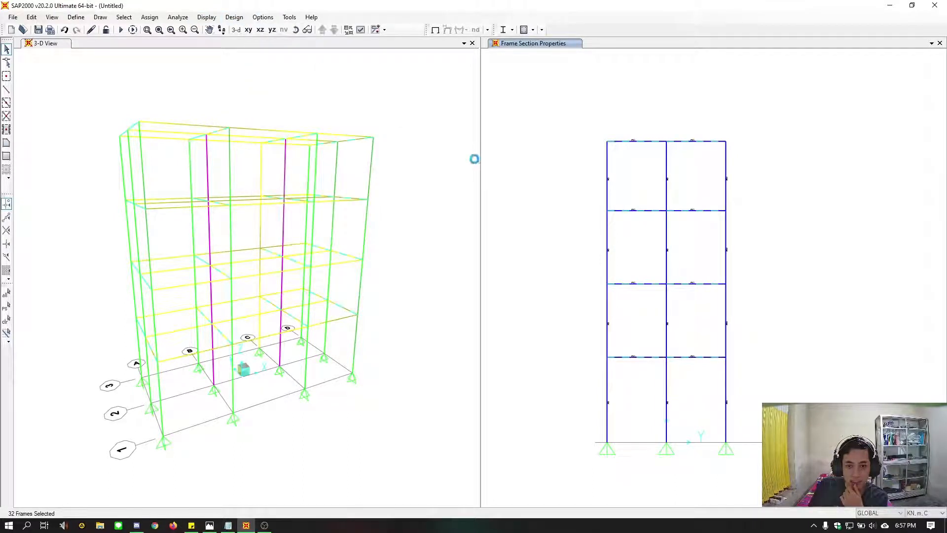
{"action": "left_click_drag", "start_coordinate": [477, 196], "coordinate": [474, 185]}
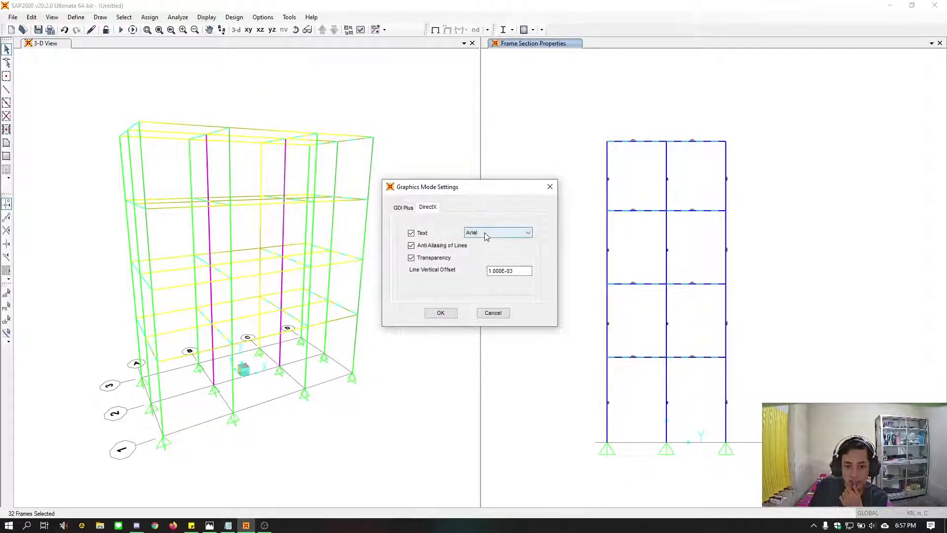
{"action": "left_click", "coordinate": [406, 208]}
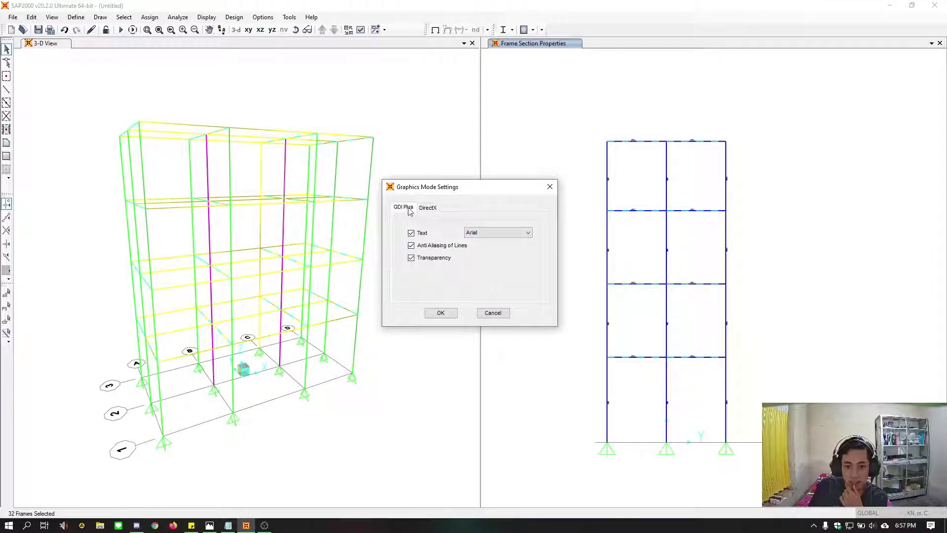
{"action": "left_click", "coordinate": [428, 207]}
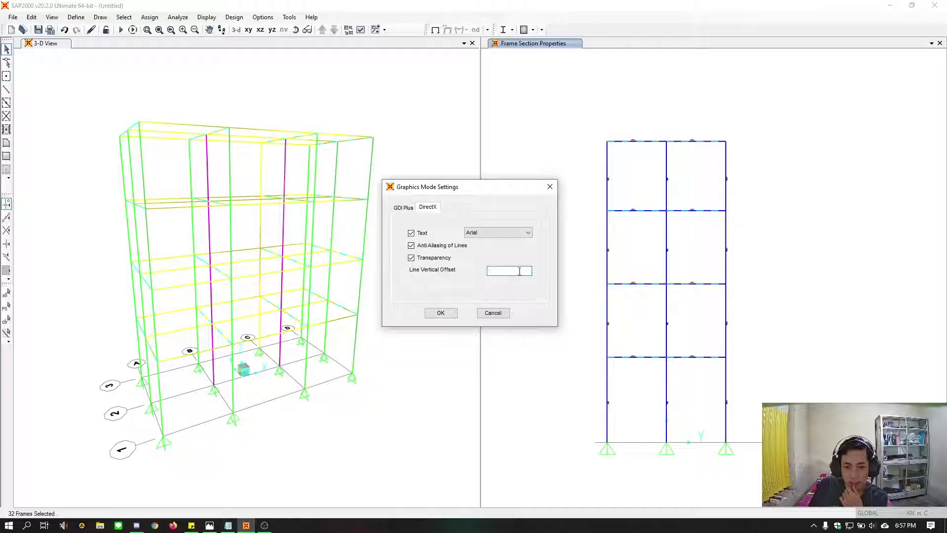
{"action": "left_click_drag", "start_coordinate": [516, 271], "coordinate": [487, 271]}
{"action": "type", "text": "0"}
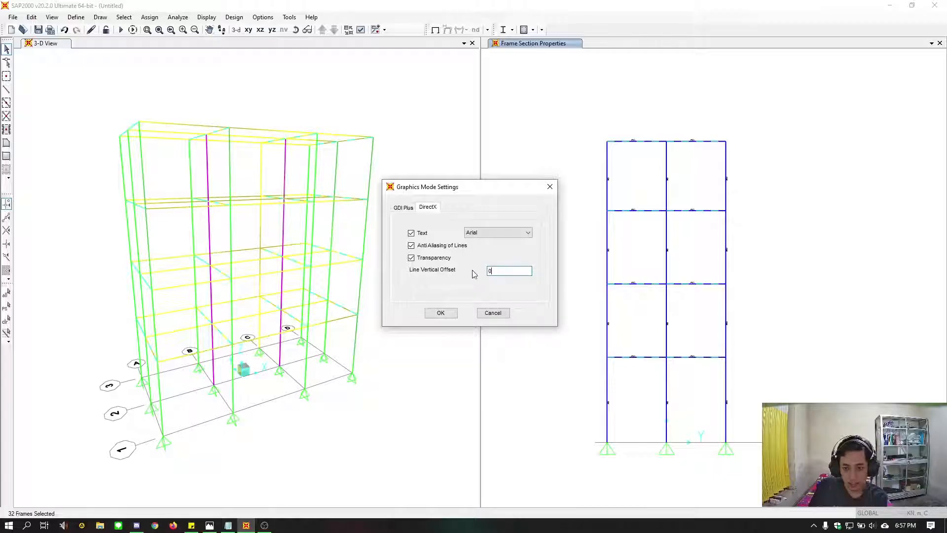
{"action": "left_click", "coordinate": [488, 237]}
{"action": "left_click", "coordinate": [491, 238]}
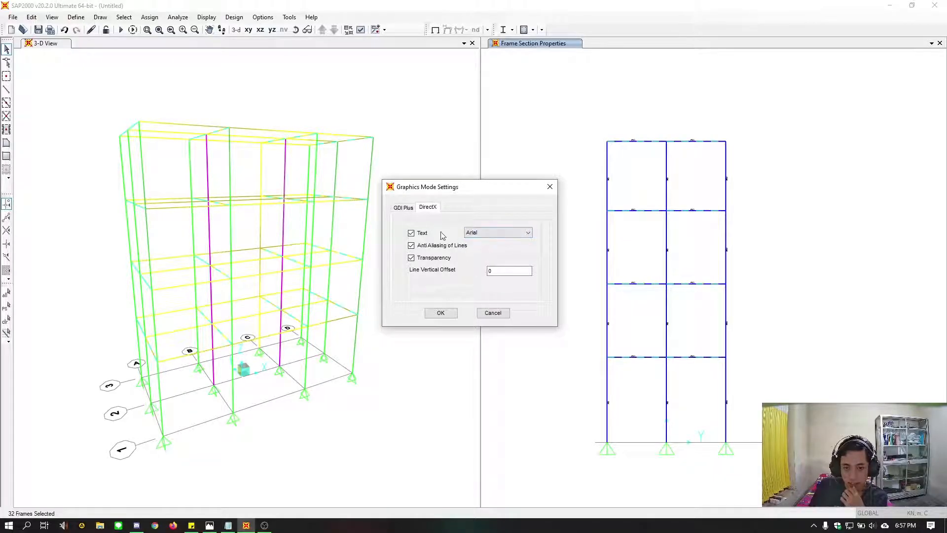
{"action": "left_click", "coordinate": [451, 314]}
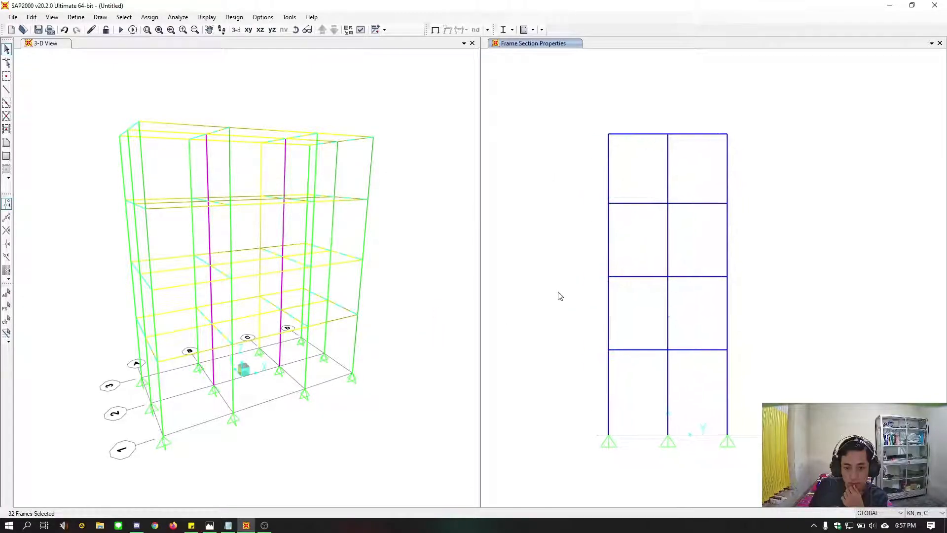
Return the graphics mode to Classical Plus and make the perspective 3D window active
{"action": "left_click", "coordinate": [263, 17]}
{"action": "mouse_move", "coordinate": [305, 94]}
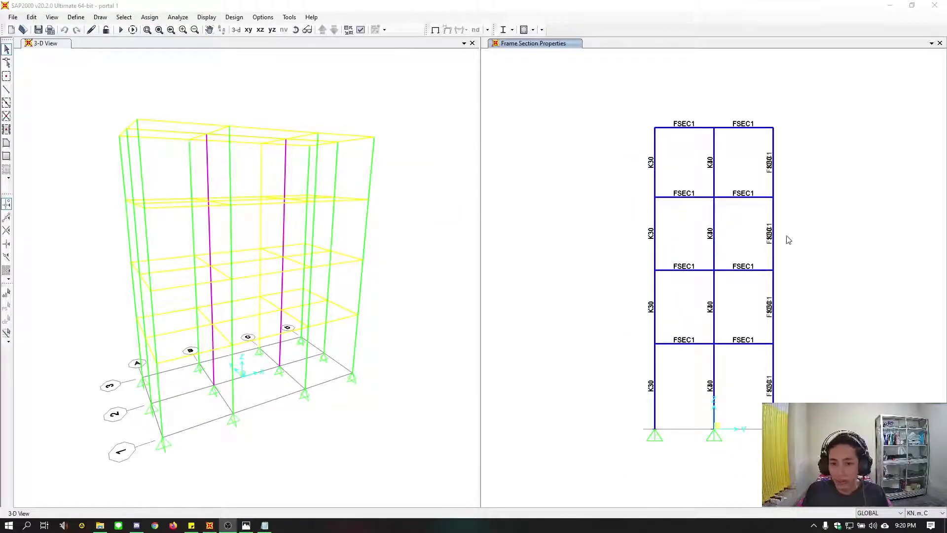
{"action": "left_click", "coordinate": [422, 291]}
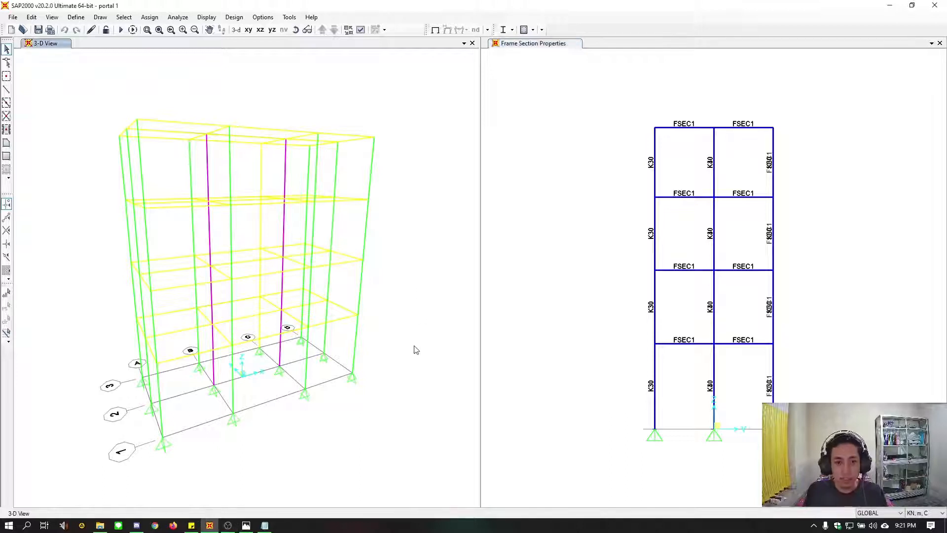
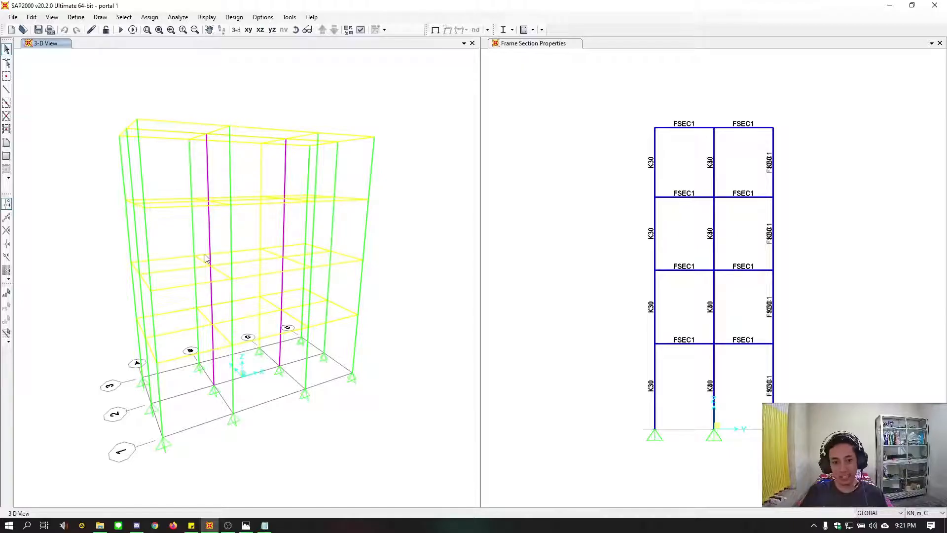
Change the display color of the FSEC1 frame section to blue in the frame section definitions
{"action": "left_click", "coordinate": [75, 17]}
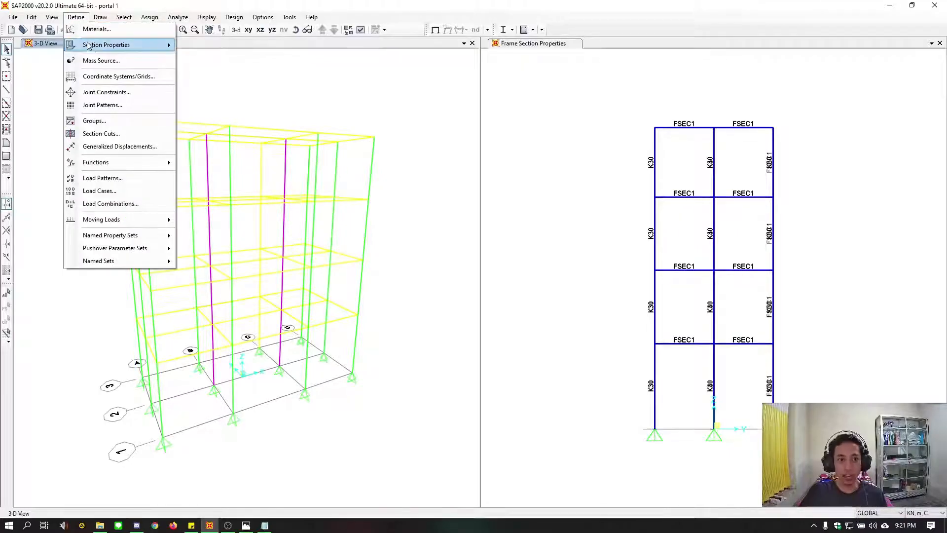
{"action": "mouse_move", "coordinate": [96, 44]}
{"action": "left_click", "coordinate": [199, 45]}
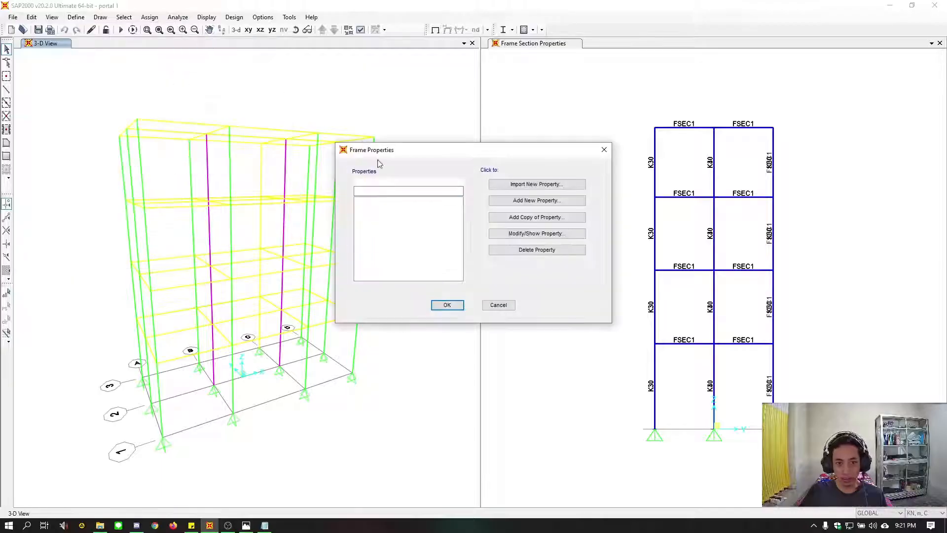
{"action": "left_click", "coordinate": [369, 222]}
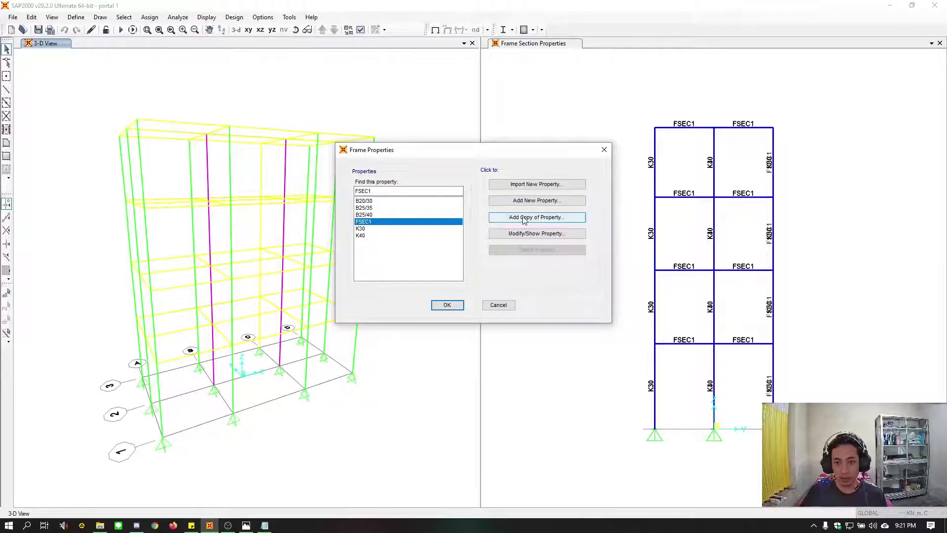
{"action": "left_click", "coordinate": [539, 236]}
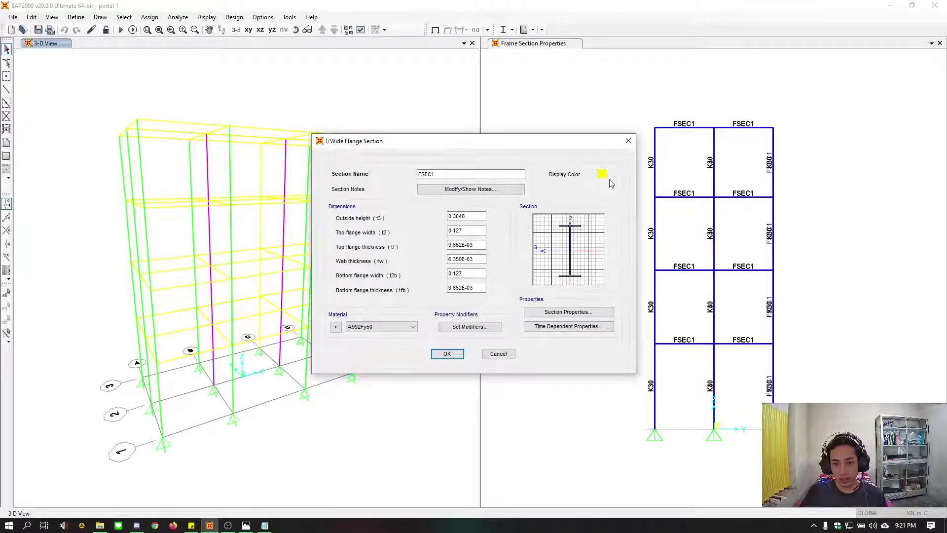
{"action": "left_click", "coordinate": [601, 174]}
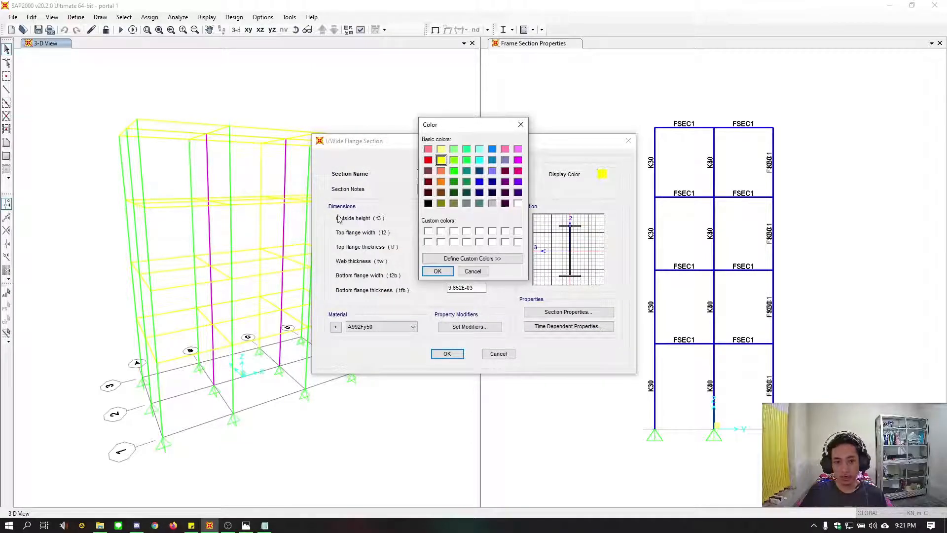
{"action": "left_click", "coordinate": [429, 192]}
{"action": "left_click", "coordinate": [479, 182]}
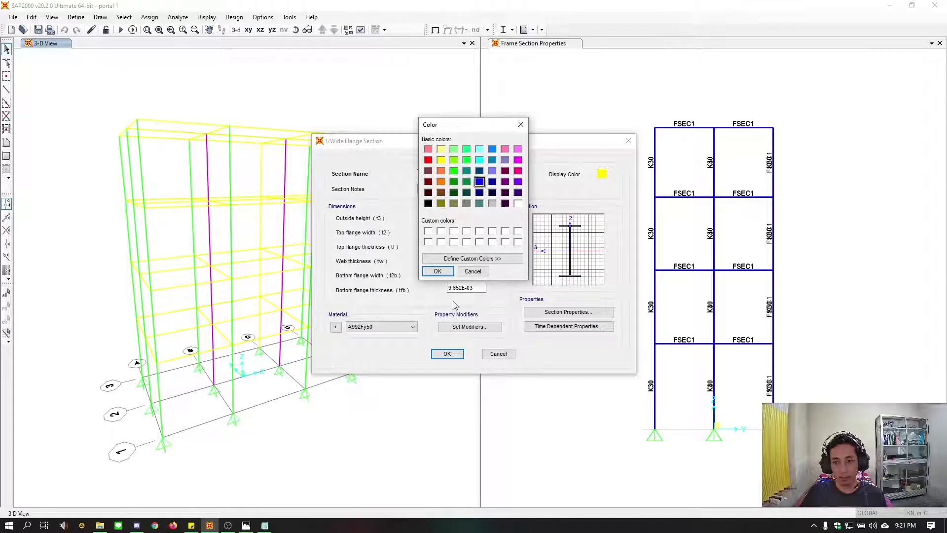
{"action": "left_click", "coordinate": [437, 271]}
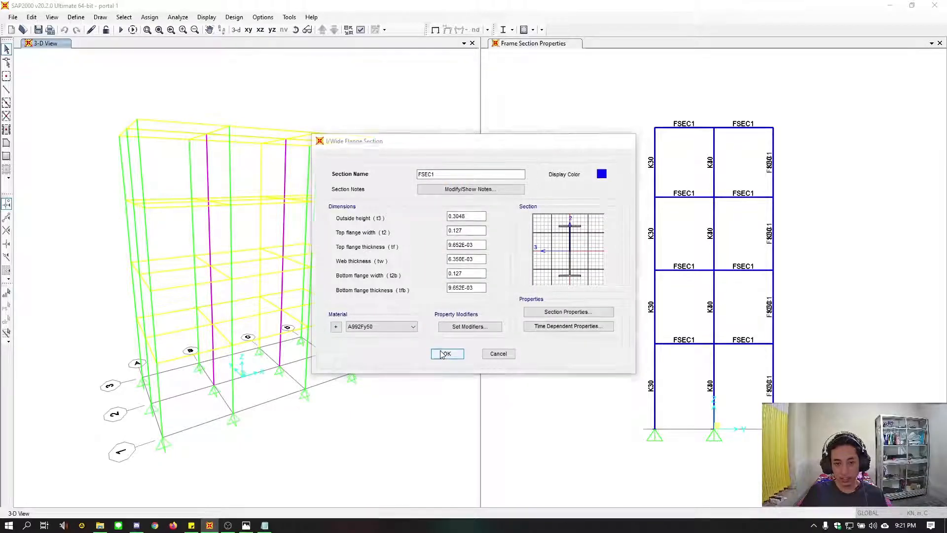
{"action": "left_click", "coordinate": [443, 353]}
{"action": "left_click", "coordinate": [455, 309]}
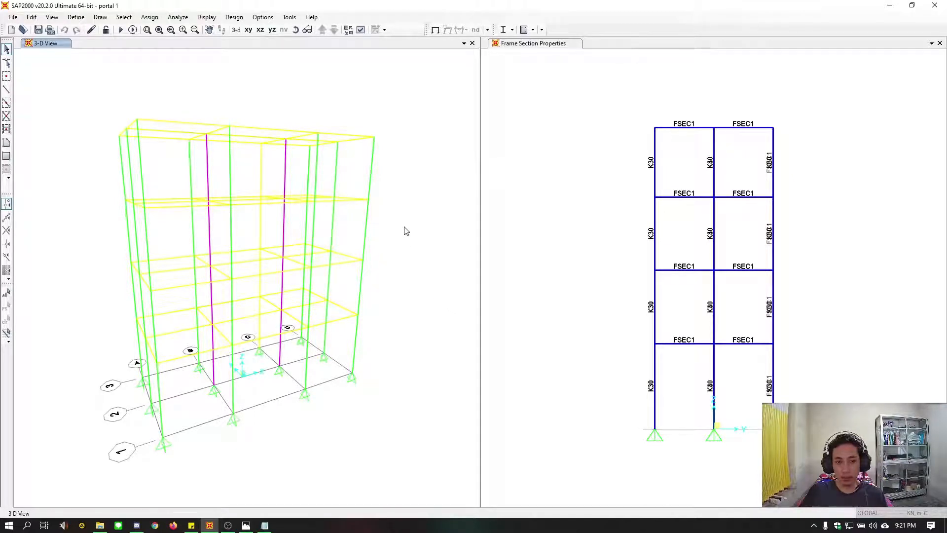
{"action": "mouse_move", "coordinate": [403, 226]}
{"action": "middle_mouse_down"}
{"action": "mouse_move", "coordinate": [424, 235]}
{"action": "mouse_move", "coordinate": [400, 222]}
{"action": "mouse_move", "coordinate": [415, 231]}
{"action": "middle_mouse_up"}
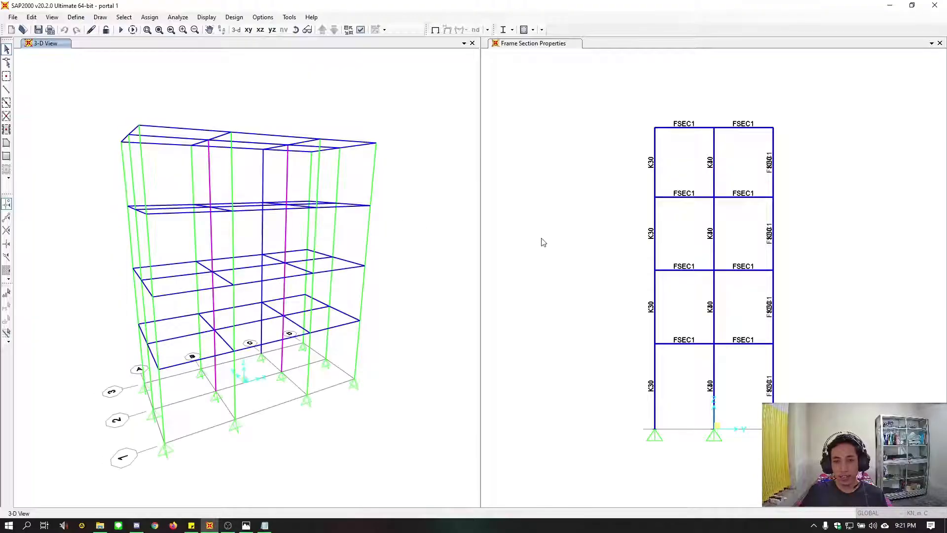
Switch the graphics mode to DirectX for the 3D and section-label windows
{"action": "left_click", "coordinate": [263, 19]}
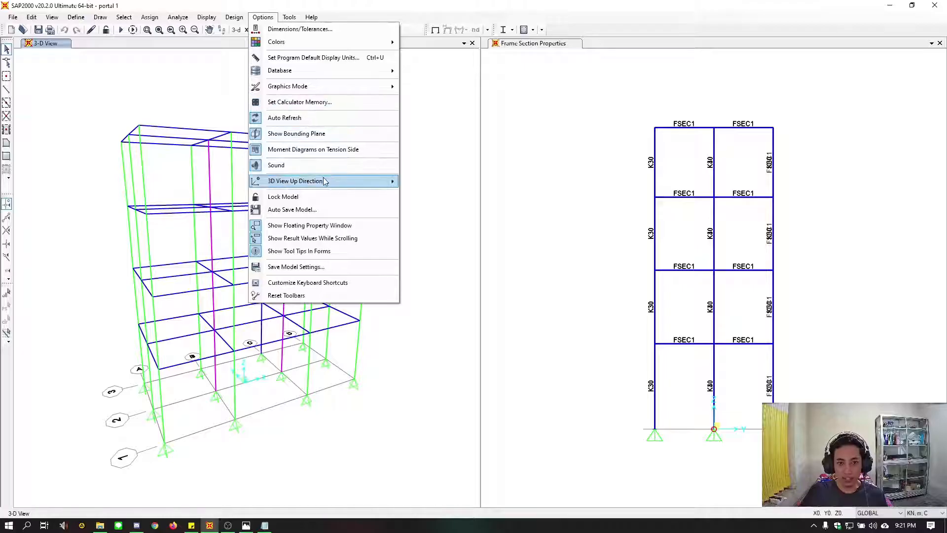
{"action": "mouse_move", "coordinate": [323, 94]}
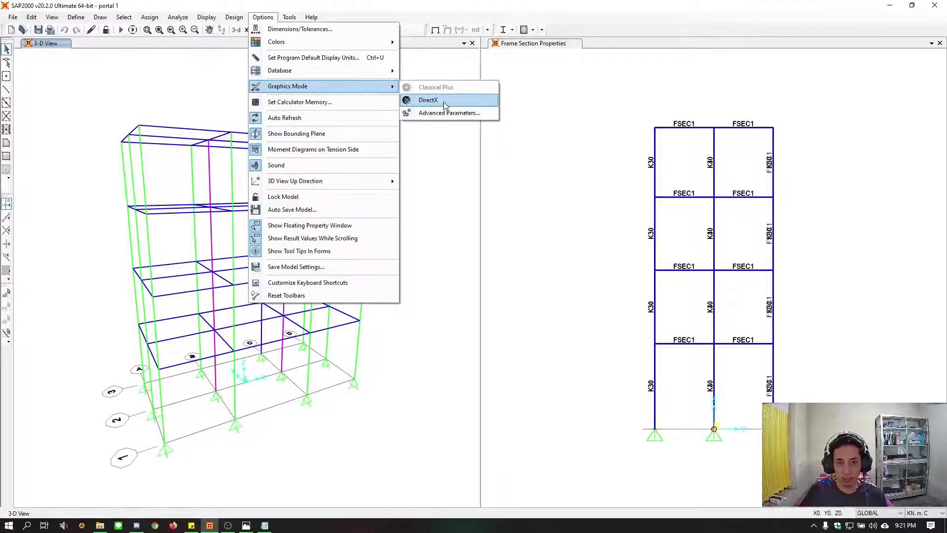
{"action": "left_click", "coordinate": [444, 101]}
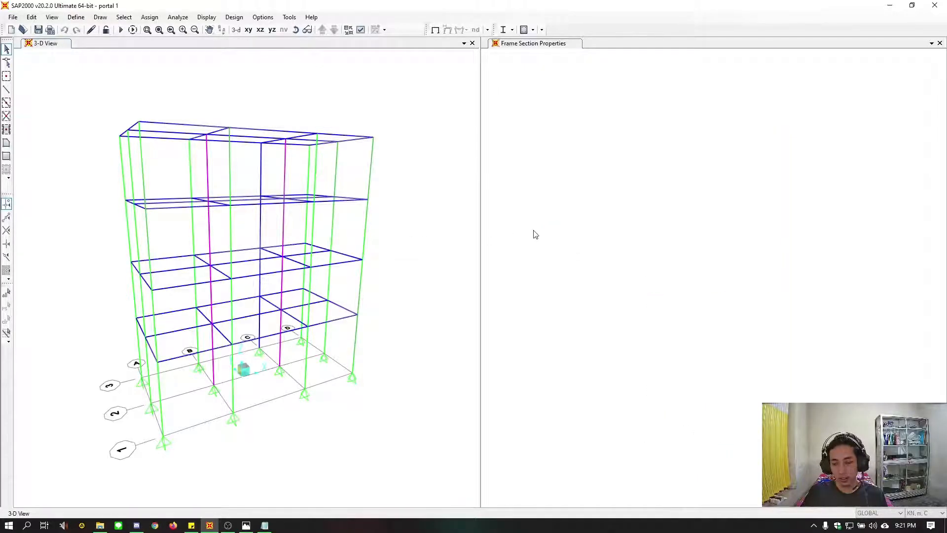
{"action": "middle_click_drag", "start_coordinate": [609, 196], "coordinate": [626, 256]}
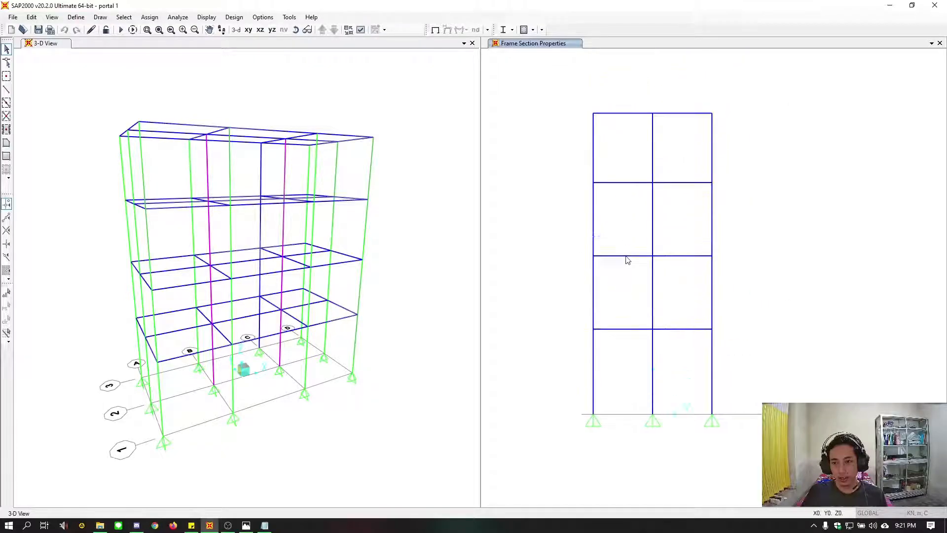
{"action": "middle_click_drag", "start_coordinate": [655, 227], "coordinate": [671, 247]}
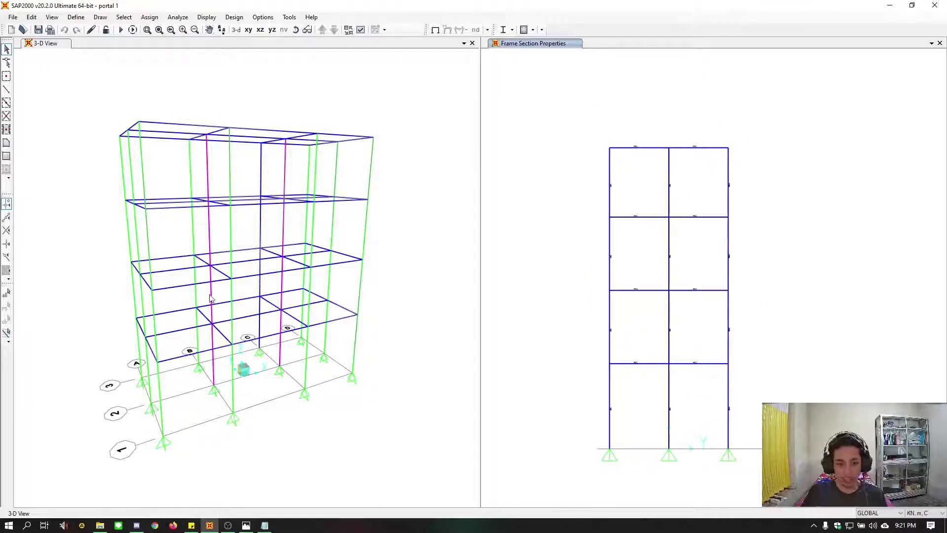
Check the beam sections in the reference drawing soal.jpg and select all Y-direction beams on every floor in both bays of the Y-Z view
{"action": "left_click", "coordinate": [246, 525]}
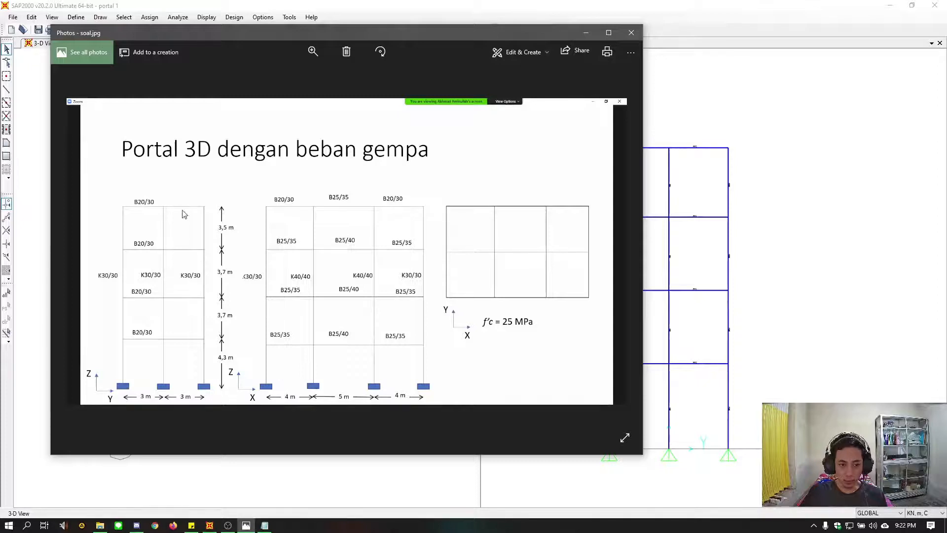
{"action": "left_click", "coordinate": [789, 283]}
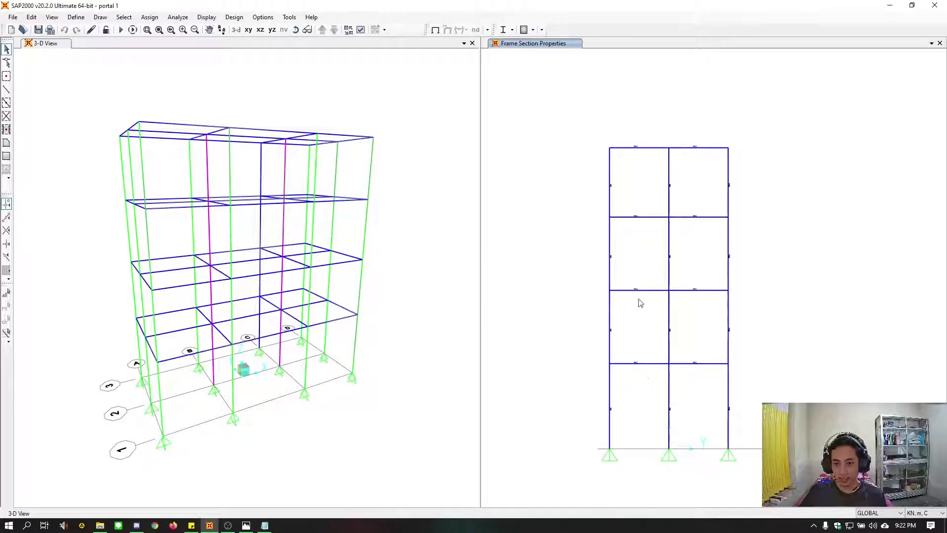
{"action": "left_click_drag", "start_coordinate": [654, 390], "coordinate": [624, 152]}
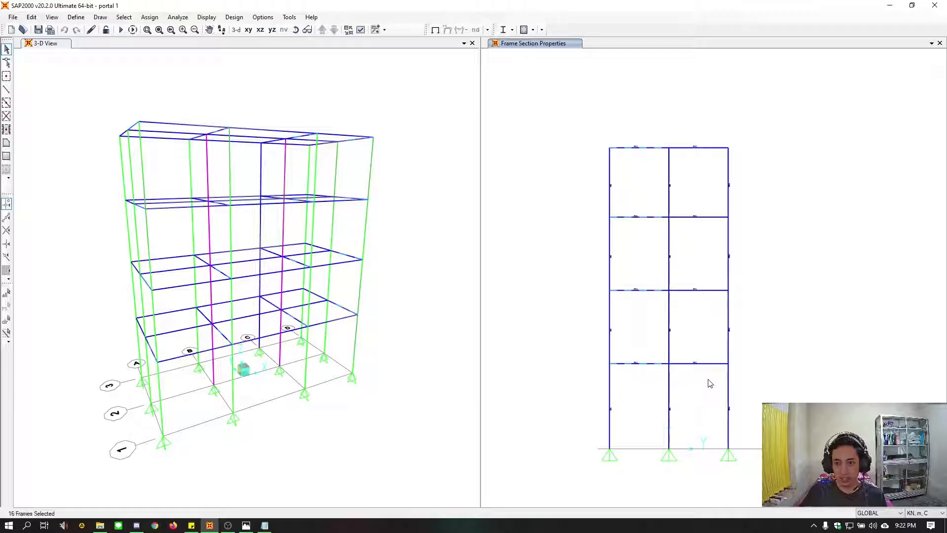
{"action": "left_click_drag", "start_coordinate": [708, 381], "coordinate": [693, 123]}
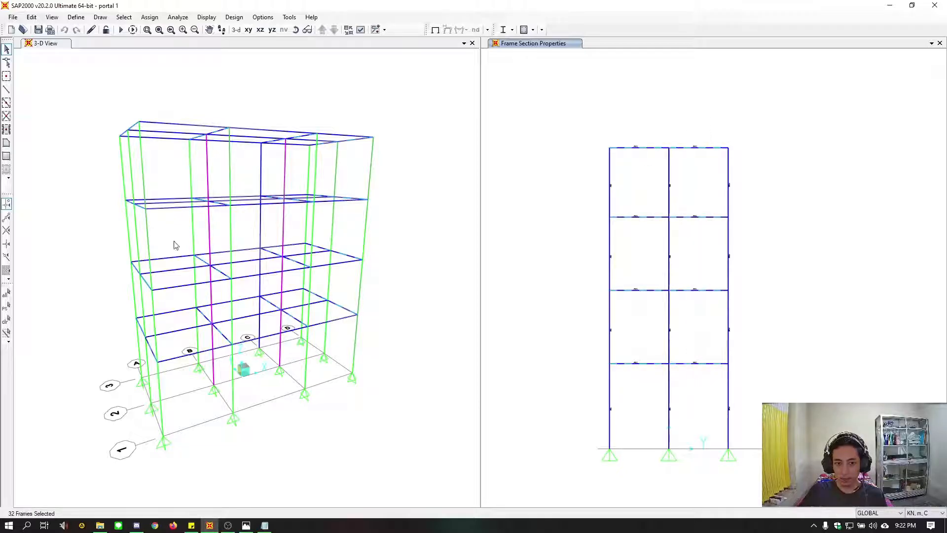
Assign frame section B20/30 to the selected Y-direction beams, checking it against the reference drawing
{"action": "left_click", "coordinate": [150, 18]}
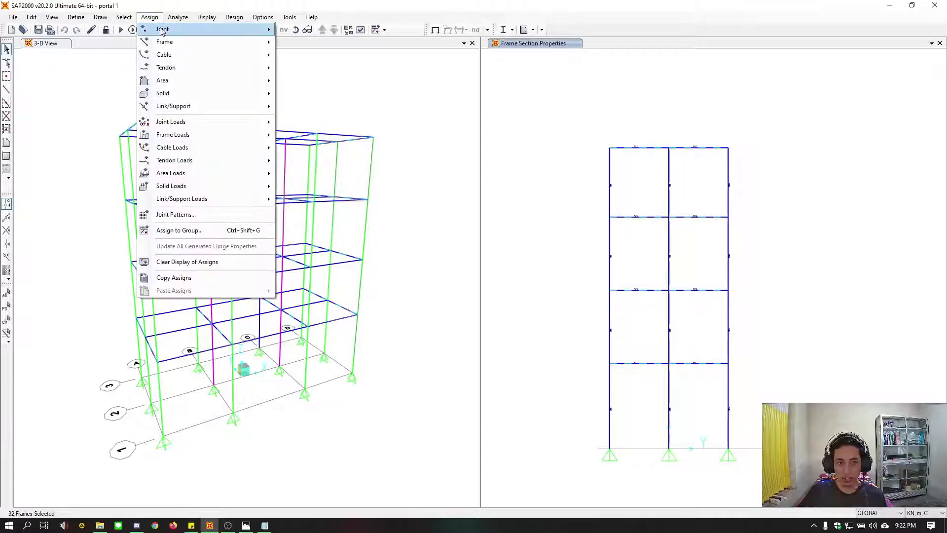
{"action": "mouse_move", "coordinate": [161, 41]}
{"action": "left_click", "coordinate": [302, 43]}
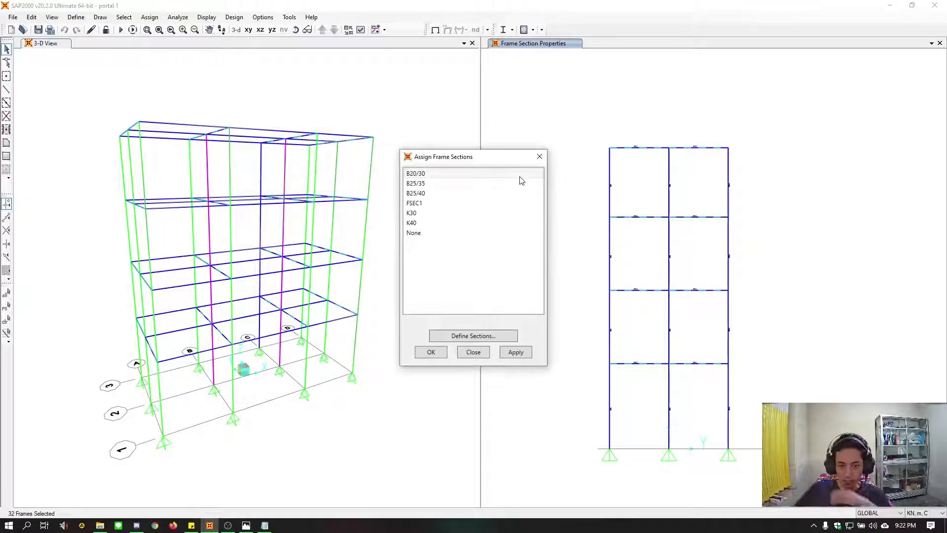
{"action": "left_click", "coordinate": [474, 175]}
{"action": "left_click", "coordinate": [516, 352]}
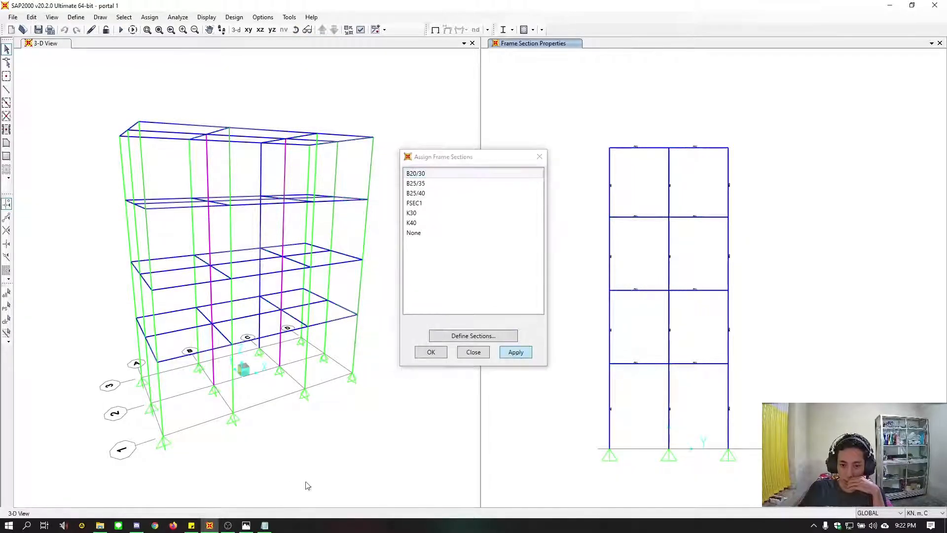
{"action": "left_click", "coordinate": [246, 525]}
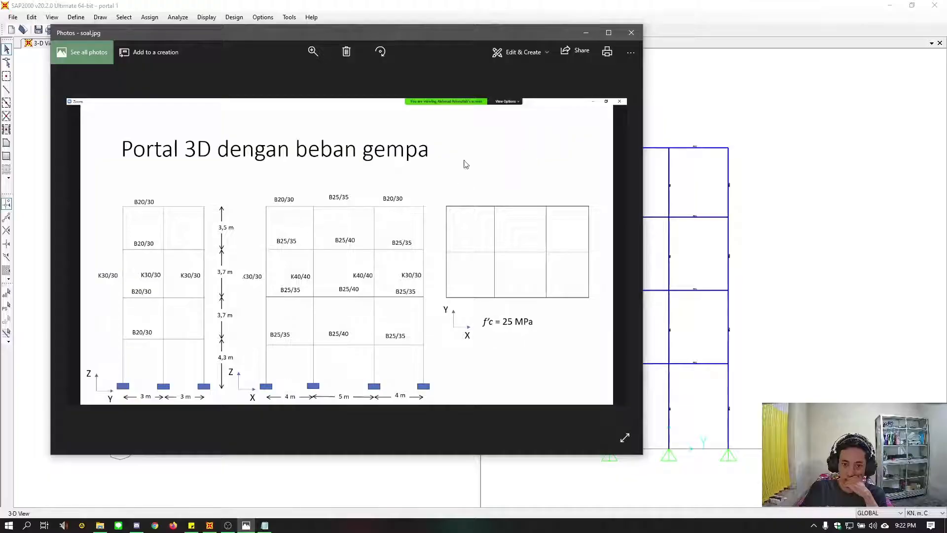
{"action": "left_click", "coordinate": [709, 238]}
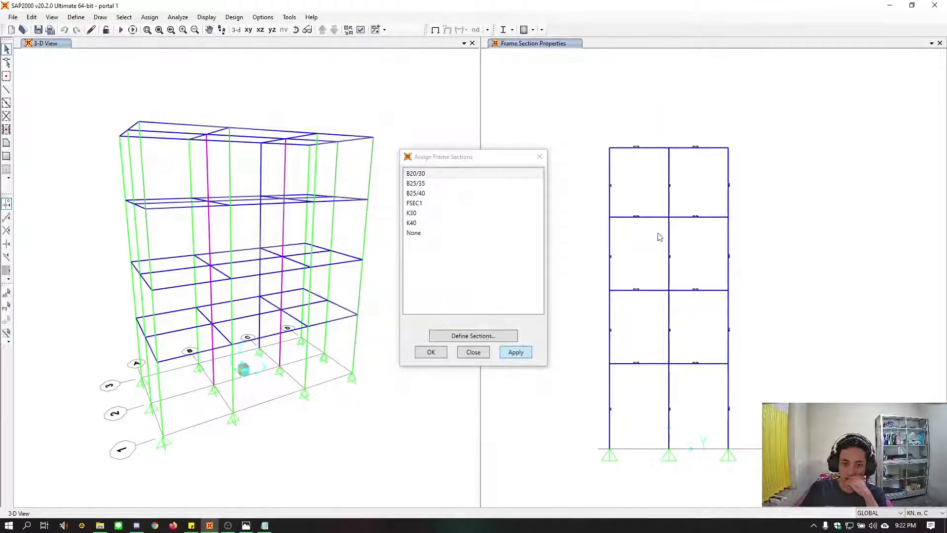
{"action": "left_click", "coordinate": [526, 353]}
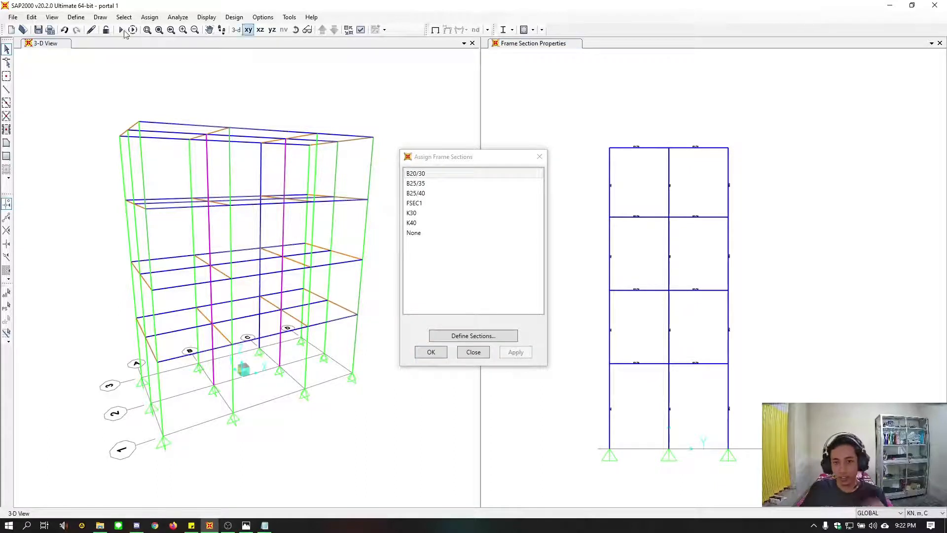
Set the section-label window to the X-Z view direction with plan 270, elevation 0 and aperture 0 degrees
{"action": "left_click", "coordinate": [52, 17]}
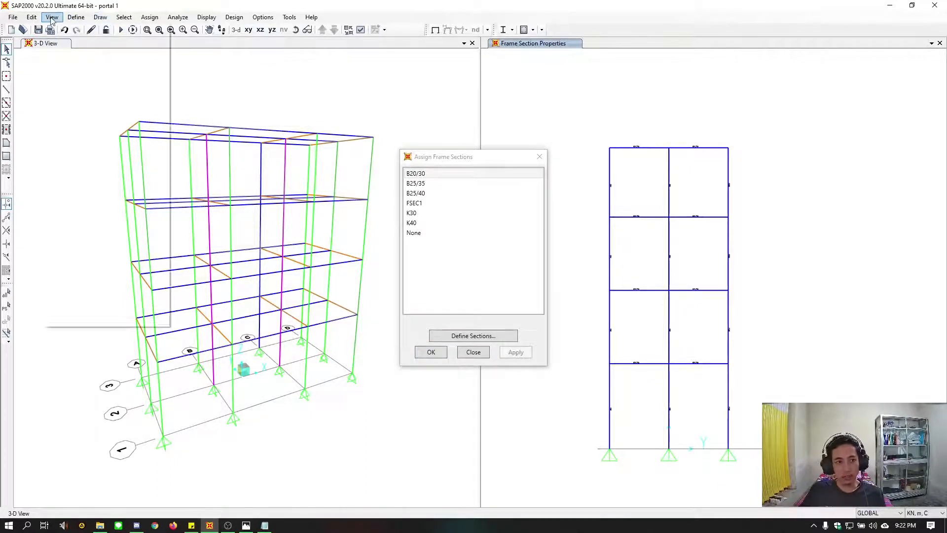
{"action": "left_click", "coordinate": [76, 29]}
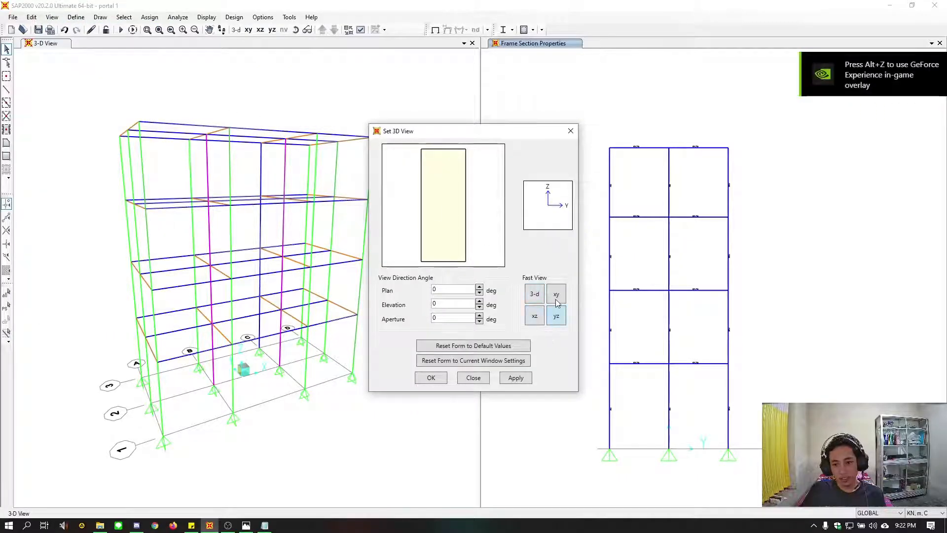
{"action": "left_click", "coordinate": [557, 317]}
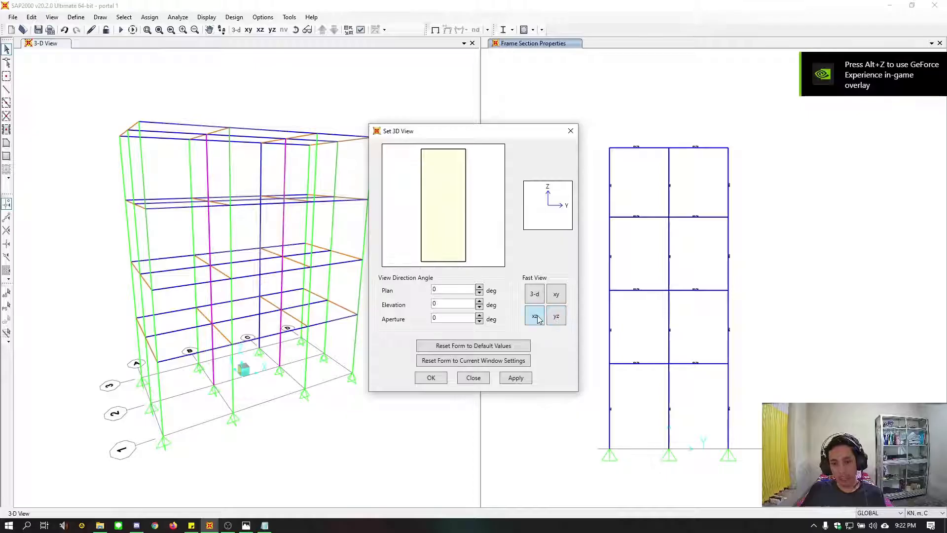
{"action": "left_click", "coordinate": [516, 378]}
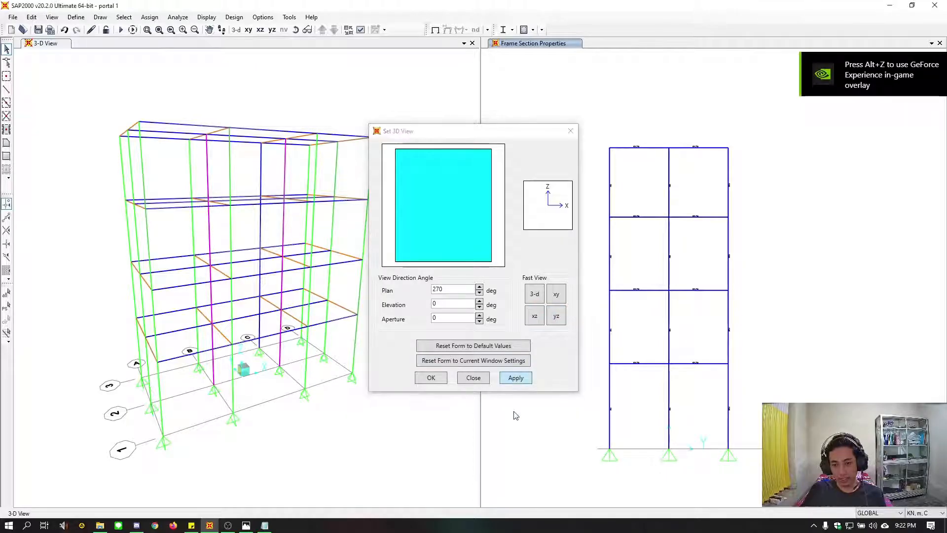
{"action": "left_click", "coordinate": [431, 384]}
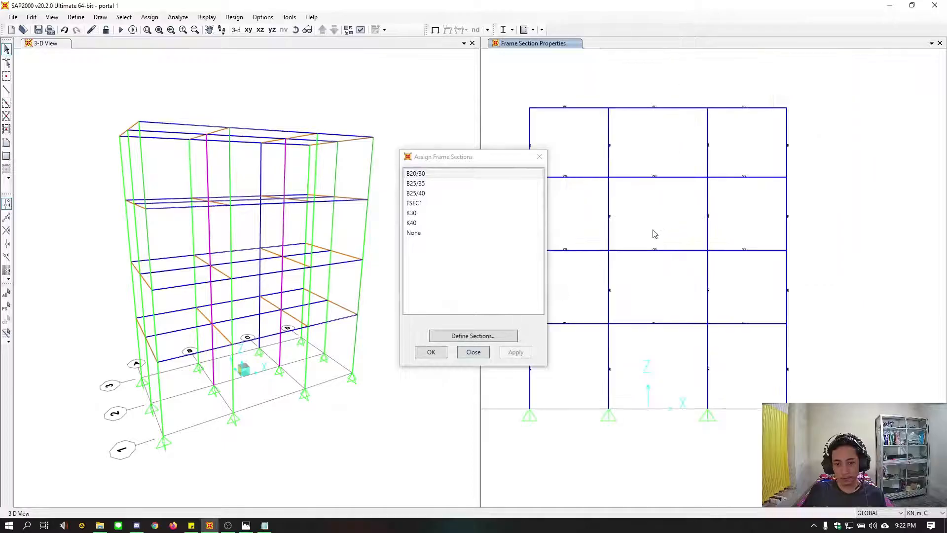
{"action": "middle_click_drag", "start_coordinate": [654, 233], "coordinate": [712, 232]}
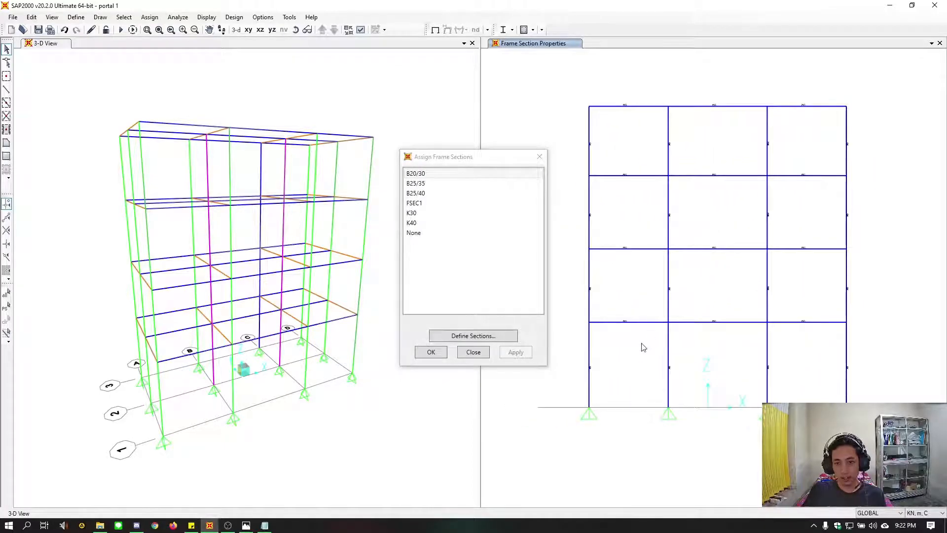
Select the outer-bay X-direction beams on the lower three floors and the middle-bay roof beams, following the reference drawing
{"action": "left_click_drag", "start_coordinate": [641, 342], "coordinate": [616, 162]}
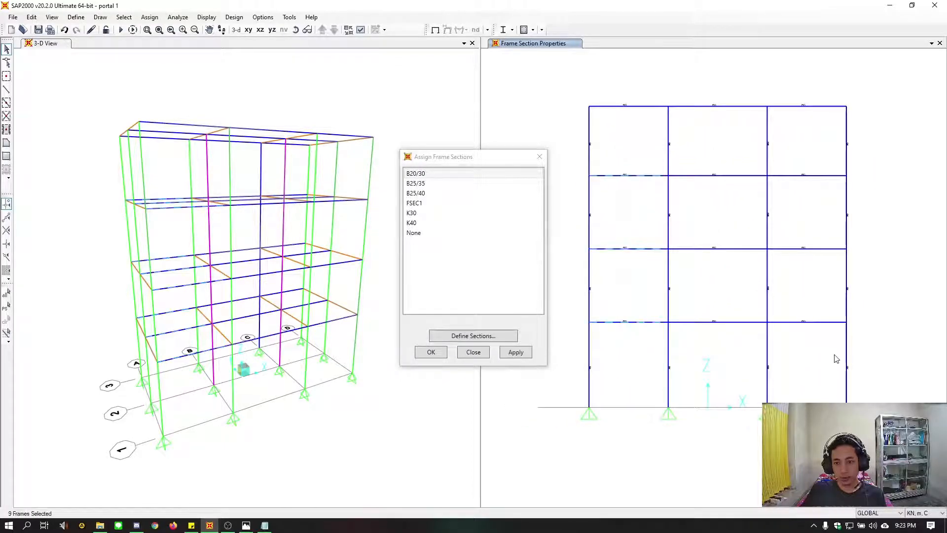
{"action": "left_click_drag", "start_coordinate": [830, 349], "coordinate": [778, 182]}
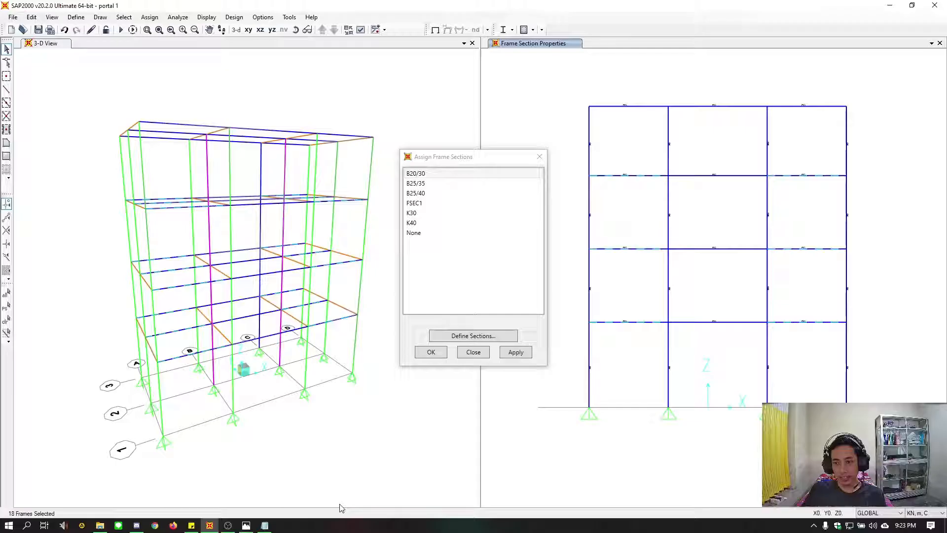
{"action": "left_click", "coordinate": [246, 525]}
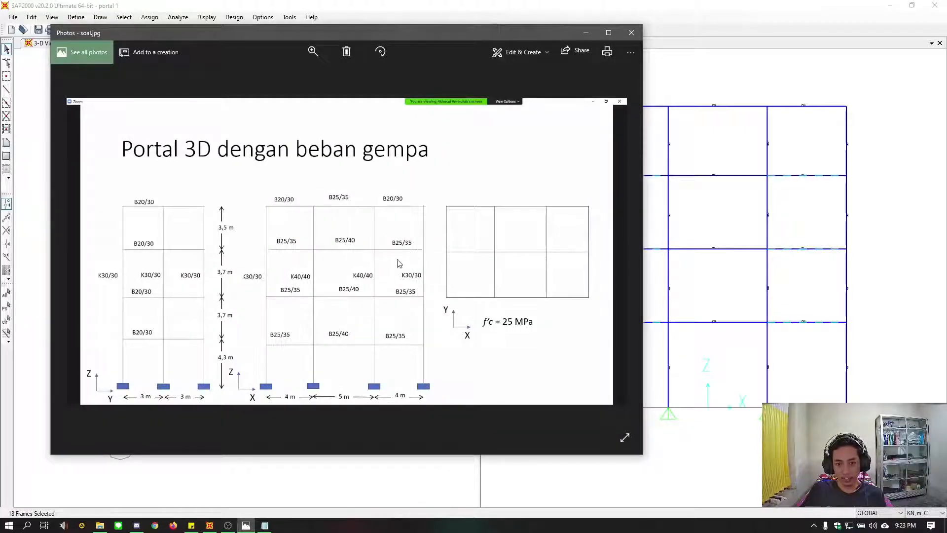
{"action": "left_click", "coordinate": [586, 7]}
{"action": "left_click_drag", "start_coordinate": [724, 125], "coordinate": [702, 92]}
Assign frame section B25/35 to the selected X-direction beams
{"action": "left_click", "coordinate": [417, 183]}
{"action": "left_click", "coordinate": [515, 351]}
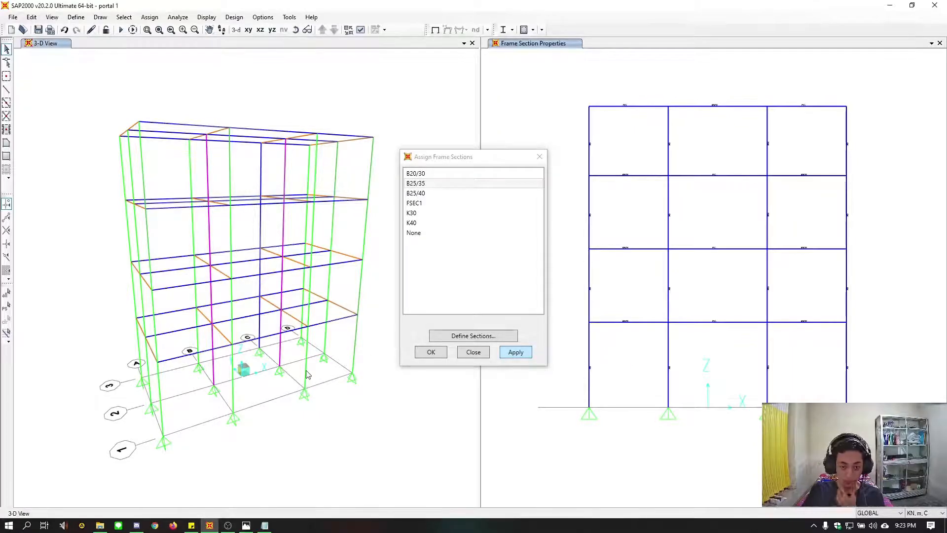
{"action": "key", "text": "Return"}
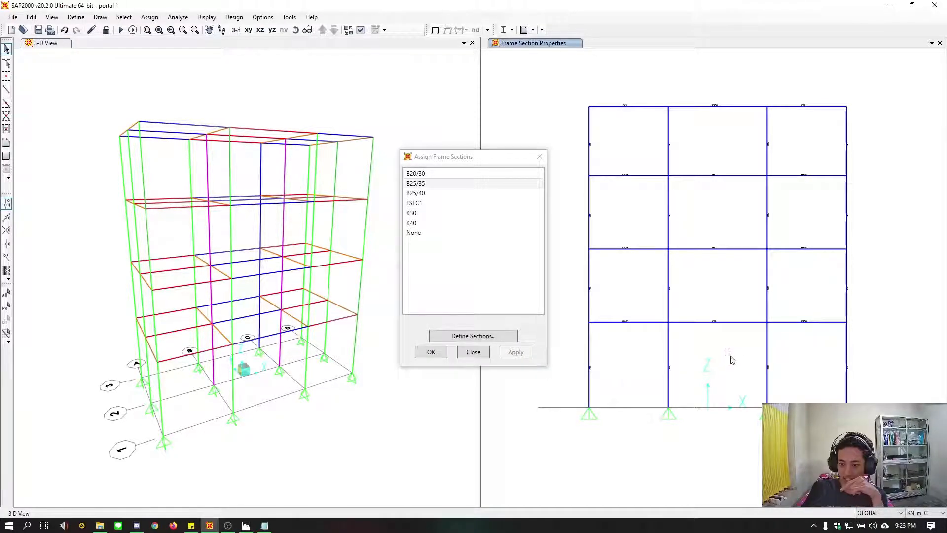
Assign frame section B25/40 to the middle-bay X-direction beams on the lower three floors, checking it against the reference drawing
{"action": "left_click_drag", "start_coordinate": [730, 355], "coordinate": [693, 159]}
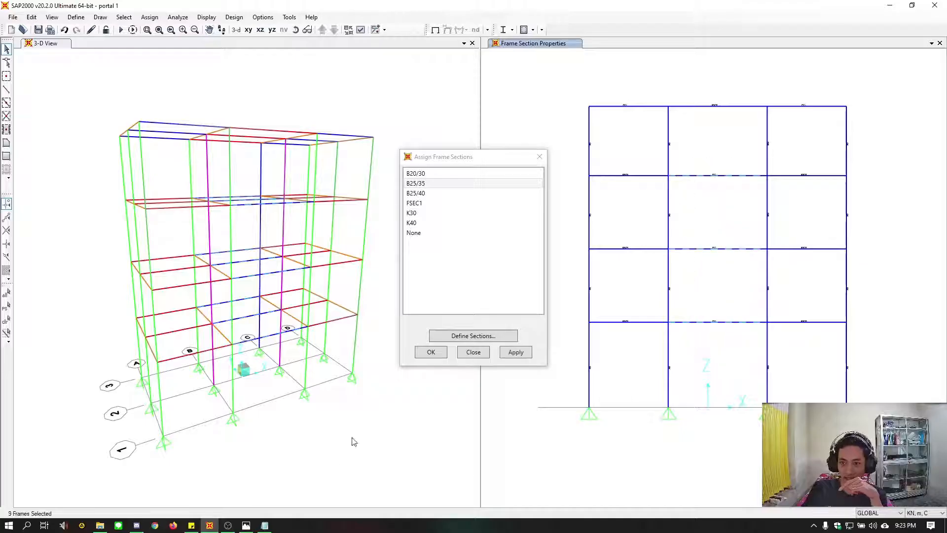
{"action": "left_click", "coordinate": [434, 194]}
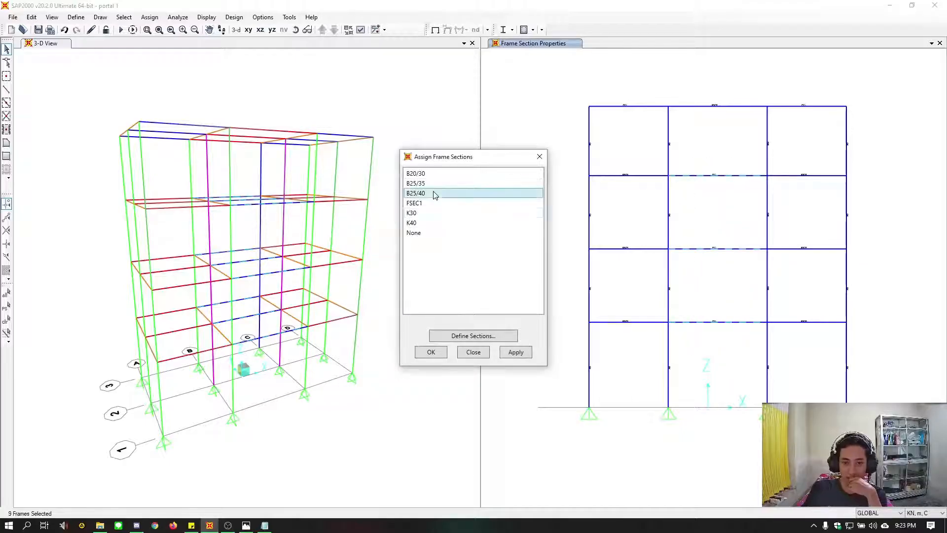
{"action": "left_click", "coordinate": [246, 524]}
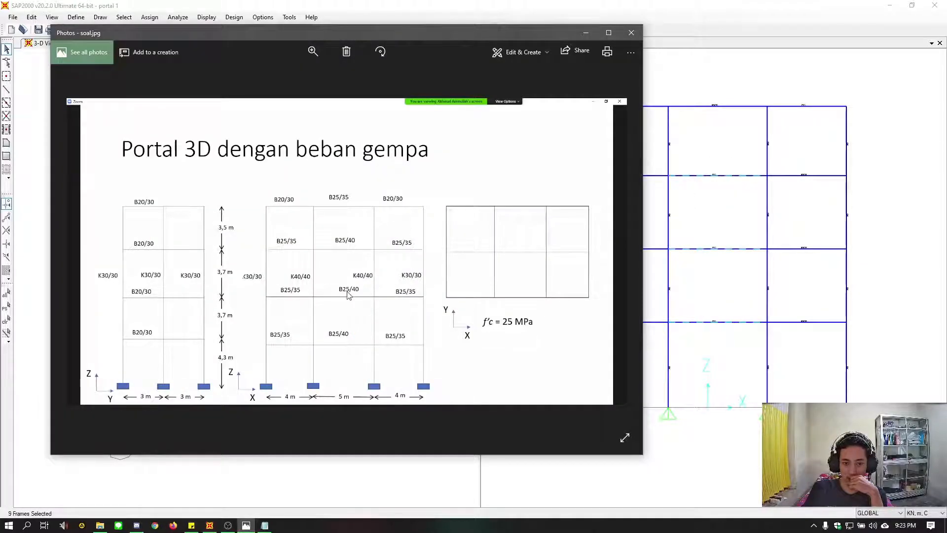
{"action": "left_click", "coordinate": [631, 33]}
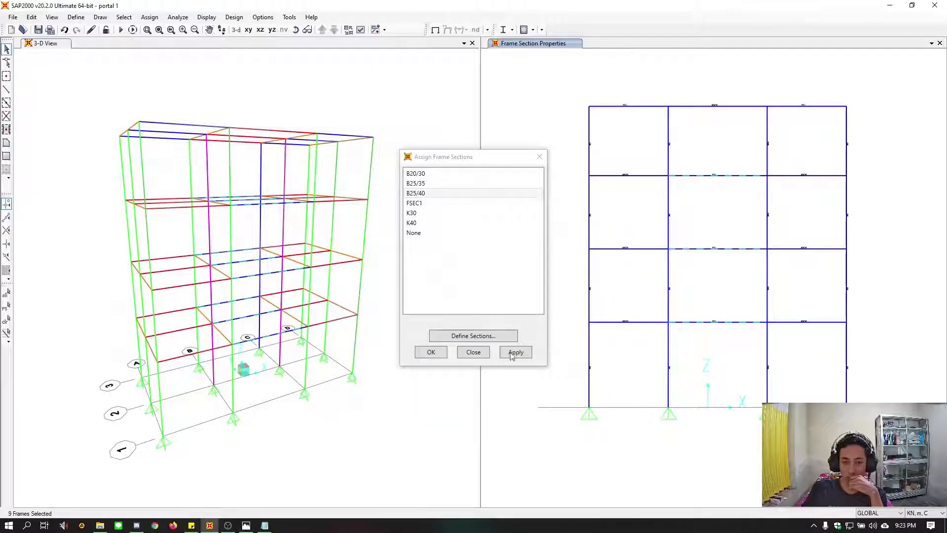
{"action": "left_click", "coordinate": [518, 354]}
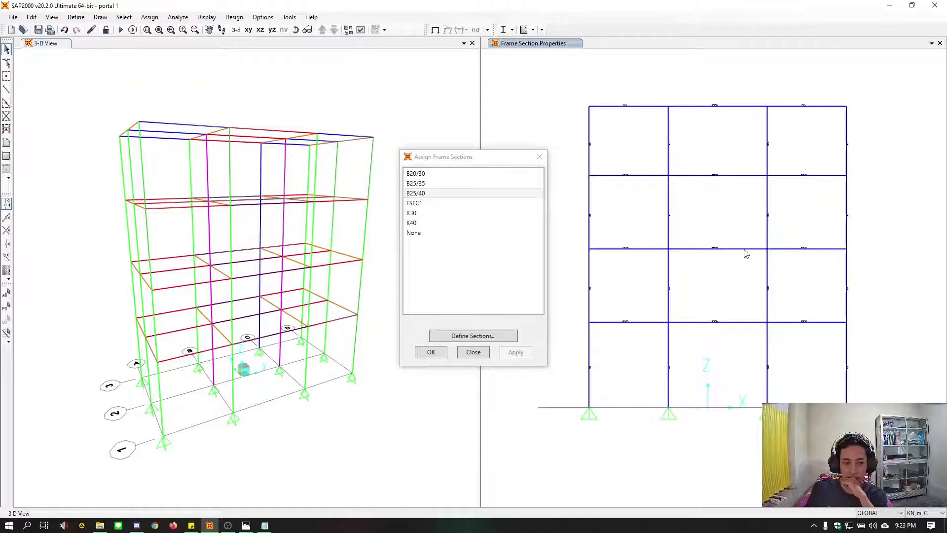
Assign frame section B20/30 to the outer-bay X-direction roof beams and finish the section assignment
{"action": "middle_click_drag", "start_coordinate": [743, 245], "coordinate": [747, 263]}
{"action": "left_click_drag", "start_coordinate": [632, 136], "coordinate": [623, 109]}
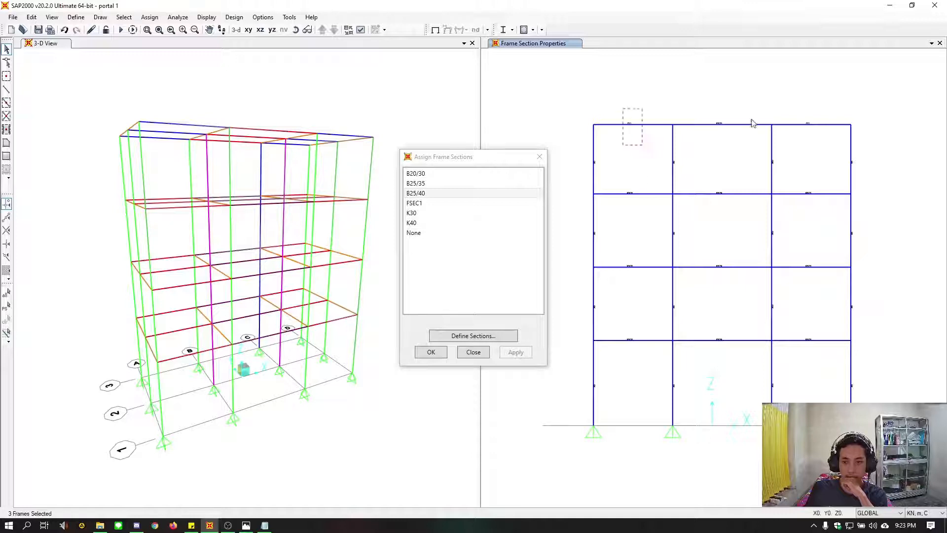
{"action": "left_click_drag", "start_coordinate": [811, 139], "coordinate": [785, 113]}
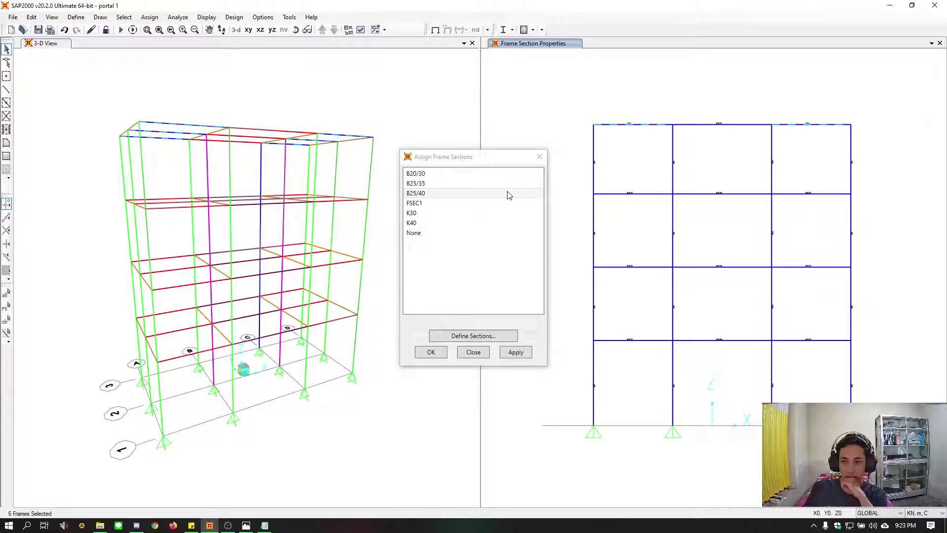
{"action": "left_click", "coordinate": [417, 174]}
{"action": "left_click", "coordinate": [516, 352]}
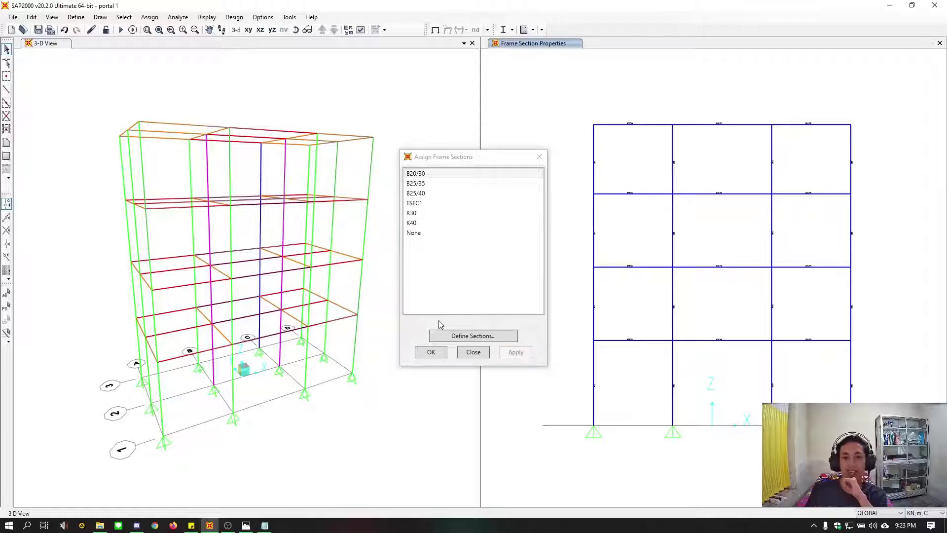
{"action": "left_click", "coordinate": [430, 352]}
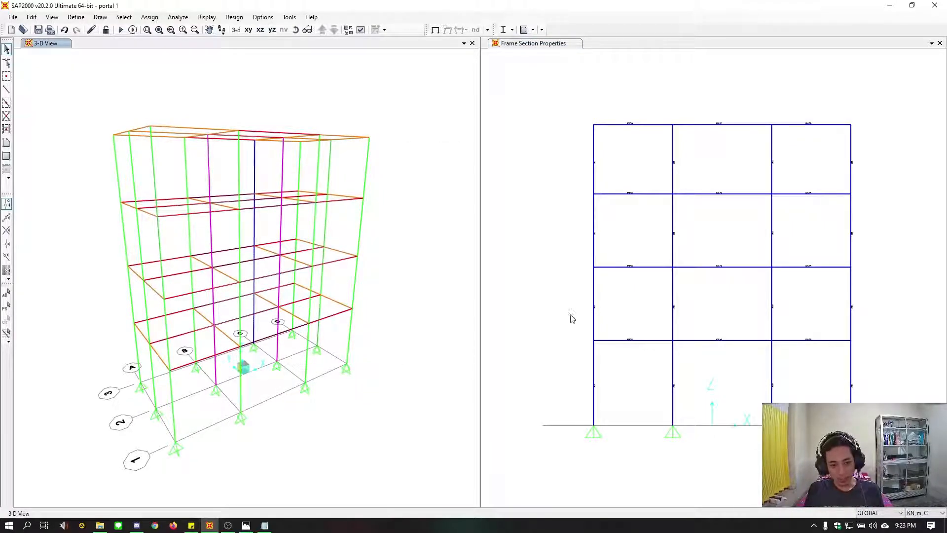
{"action": "middle_click_drag", "start_coordinate": [566, 285], "coordinate": [561, 309]}
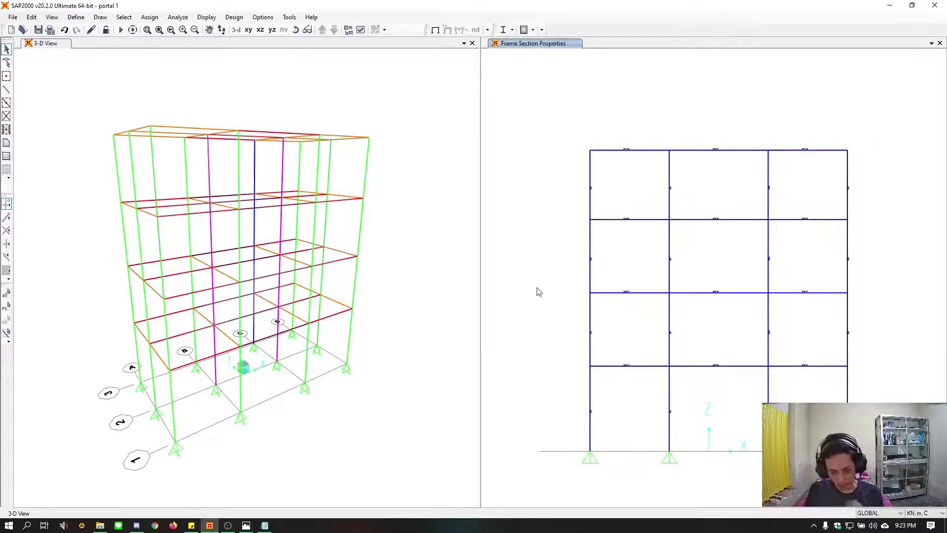
{"action": "middle_click_drag", "start_coordinate": [549, 244], "coordinate": [531, 227]}
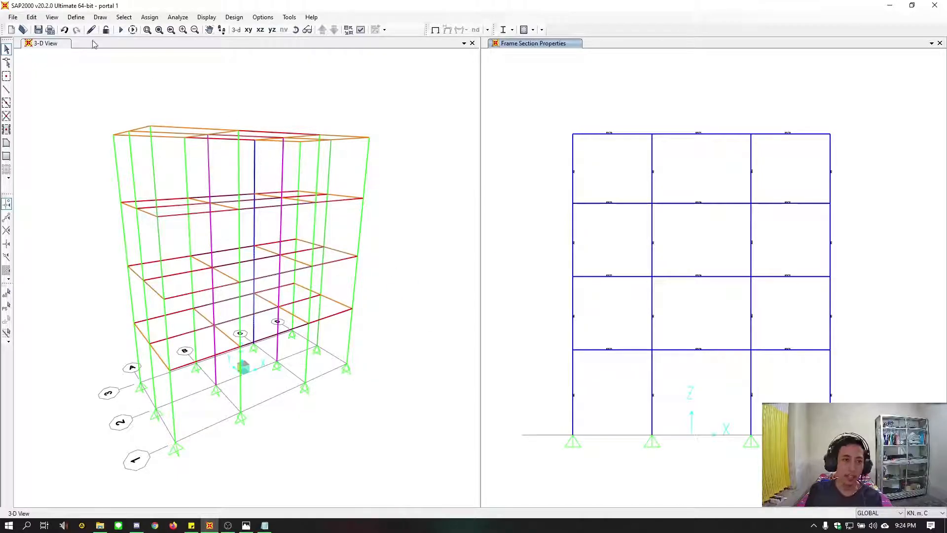
Start a new area section of type Shell
{"action": "left_click", "coordinate": [77, 17]}
{"action": "mouse_move", "coordinate": [104, 45]}
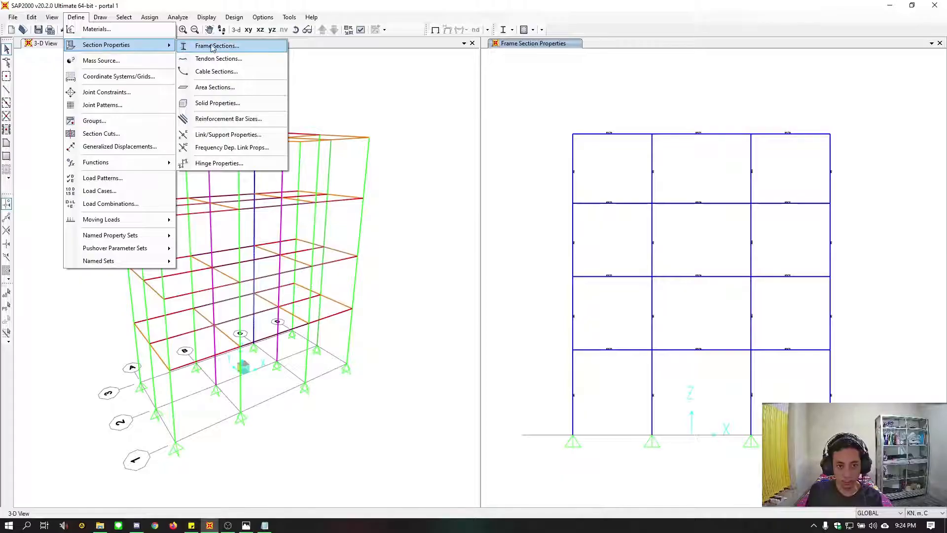
{"action": "left_click", "coordinate": [228, 88]}
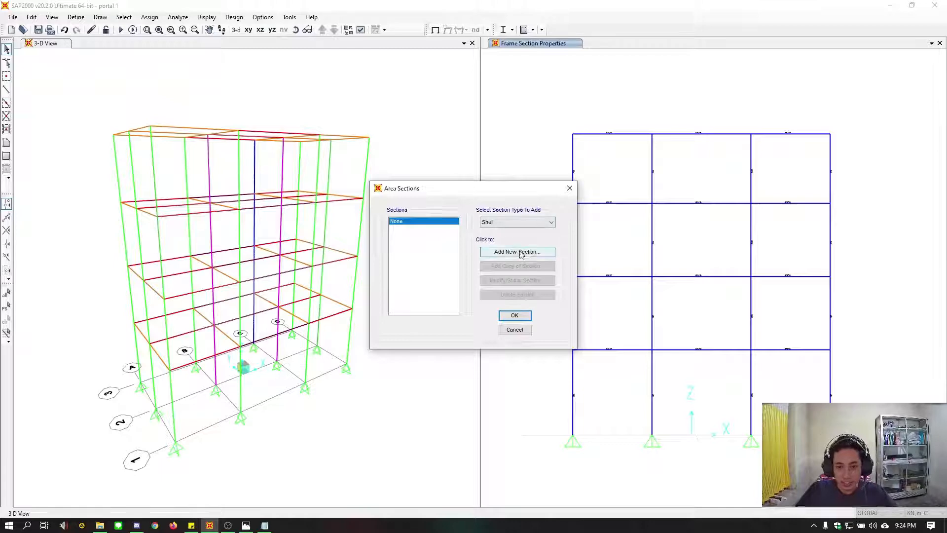
{"action": "left_click", "coordinate": [523, 222]}
{"action": "left_click", "coordinate": [513, 230]}
{"action": "left_click", "coordinate": [510, 253]}
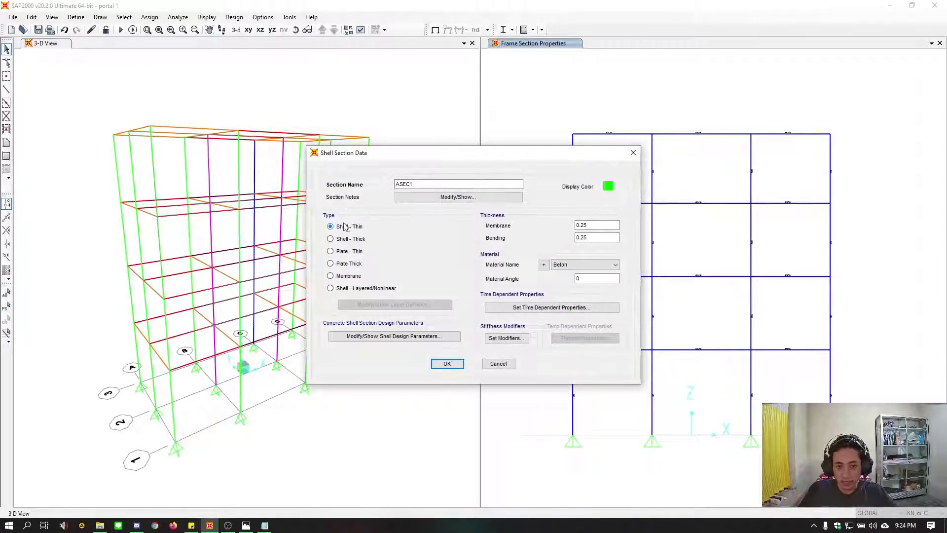
Set the shell's membrane and bending thickness to 0.12 m and its material to Pelat
{"action": "left_click", "coordinate": [601, 225]}
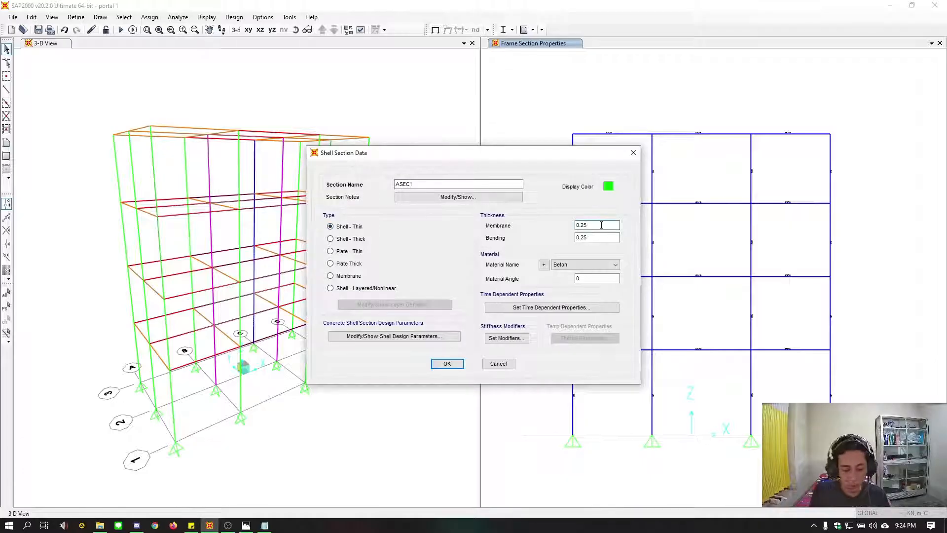
{"action": "key", "text": "BackSpace"}
{"action": "key", "text": "BackSpace"}
{"action": "key", "text": "BackSpace"}
{"action": "type", "text": "12"}
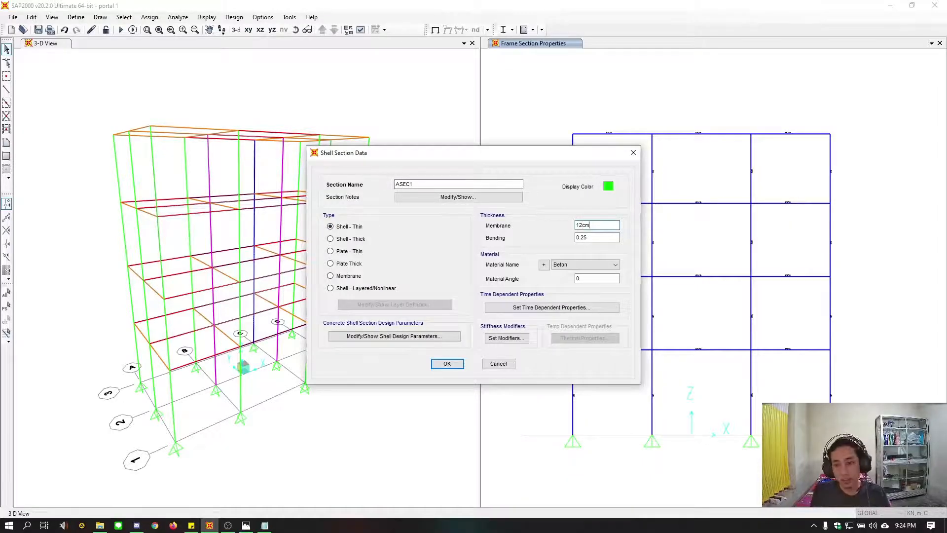
{"action": "type", "text": "cm"}
{"action": "key", "text": "Tab"}
{"action": "type", "text": "0.12"}
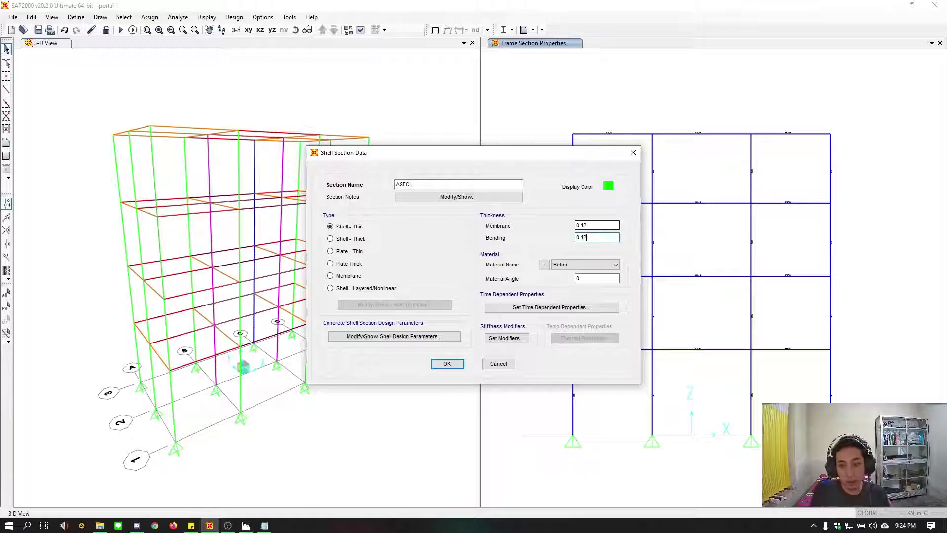
{"action": "left_click", "coordinate": [593, 266]}
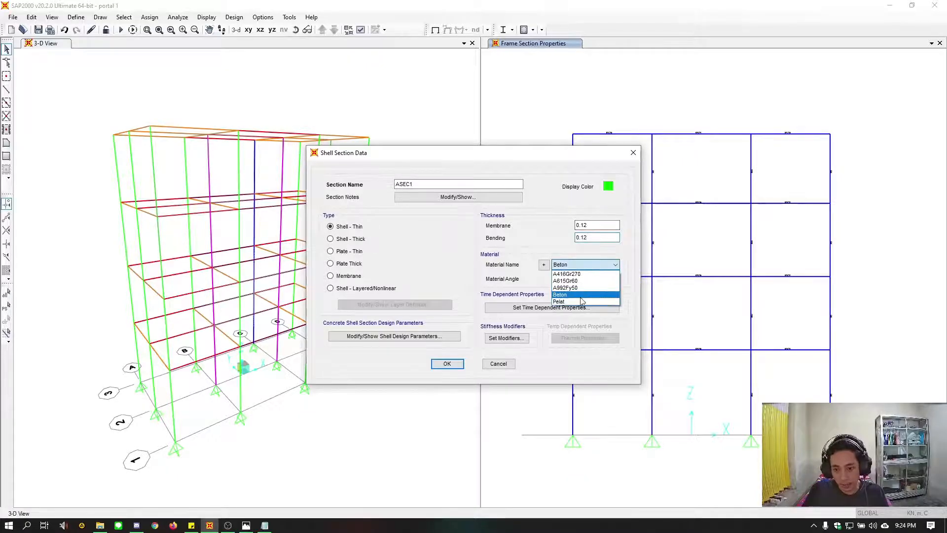
{"action": "left_click", "coordinate": [562, 290]}
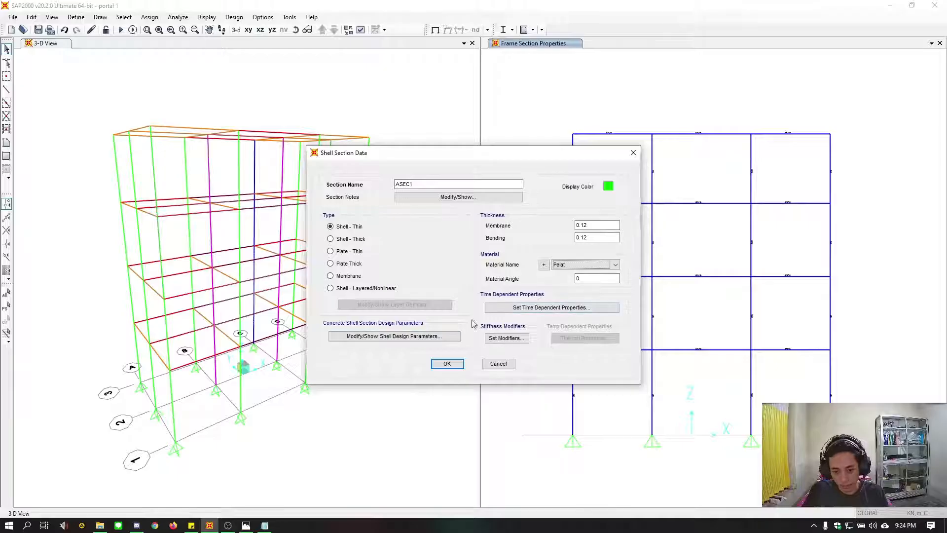
Review the shell section's time-dependent properties, stiffness modifiers and concrete design parameters, keeping their default settings
{"action": "left_click", "coordinate": [556, 306]}
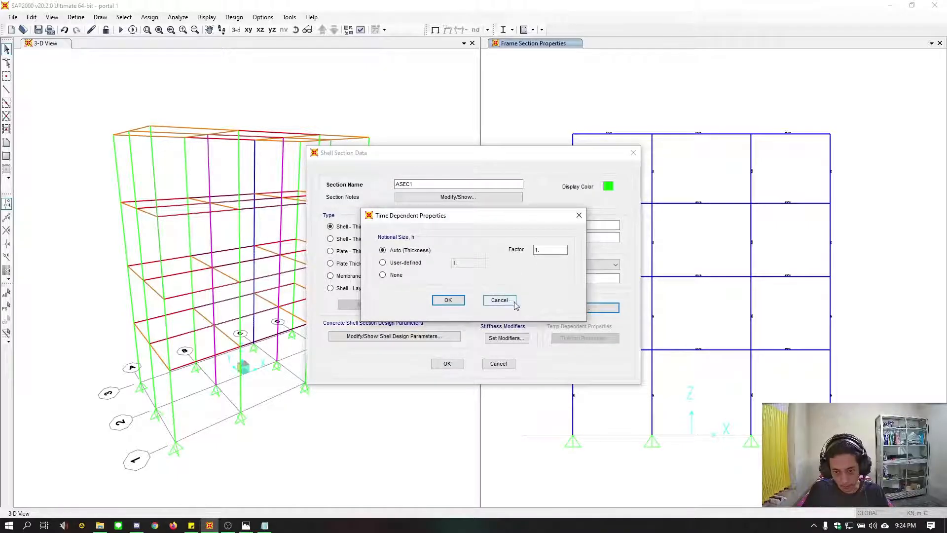
{"action": "left_click", "coordinate": [499, 300]}
{"action": "left_click", "coordinate": [507, 338]}
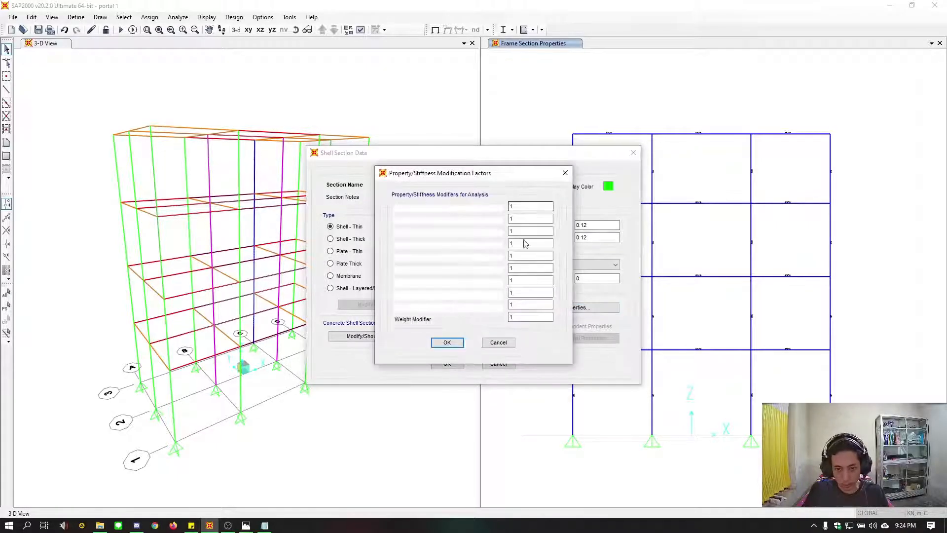
{"action": "left_click", "coordinate": [448, 341]}
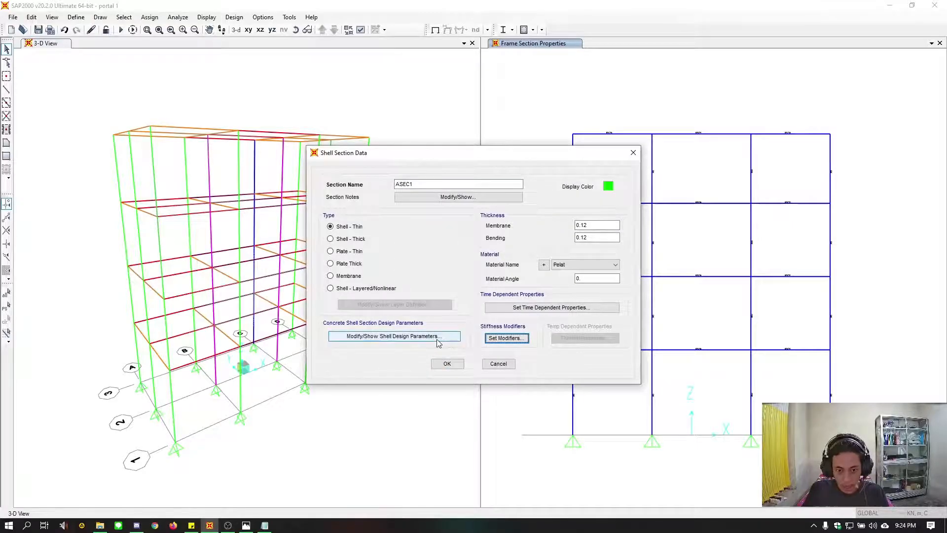
{"action": "left_click", "coordinate": [416, 340]}
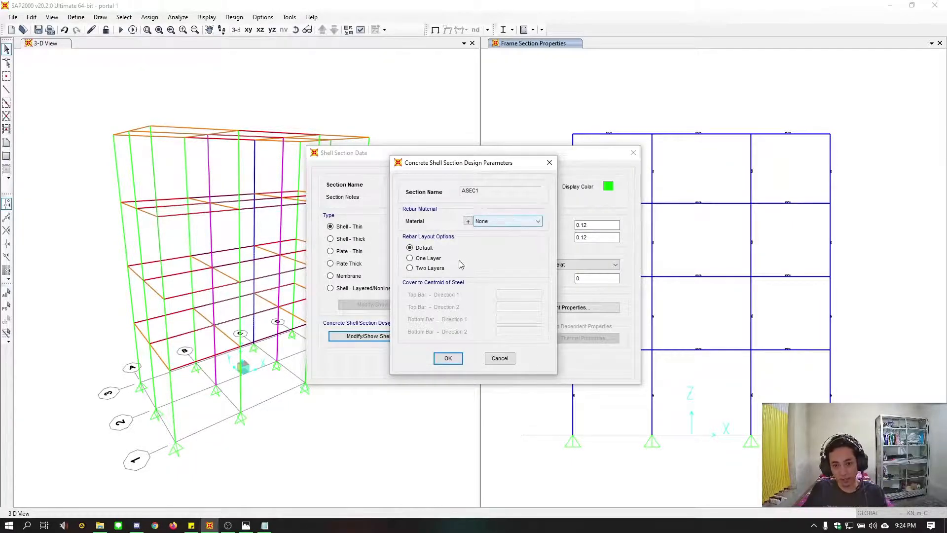
{"action": "left_click", "coordinate": [448, 358]}
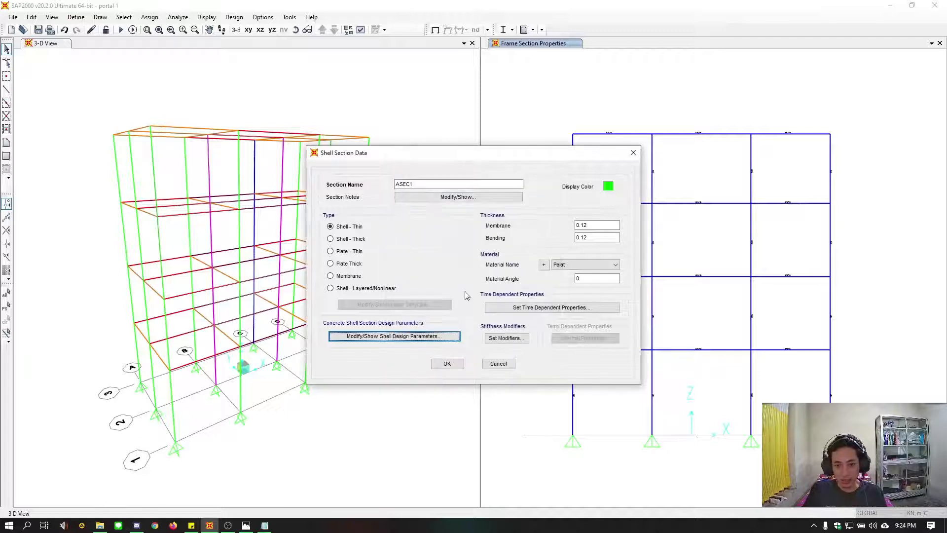
Name the shell section Plat Lantai, give it a yellow display color, and save the area section definition
{"action": "double_click", "coordinate": [438, 184]}
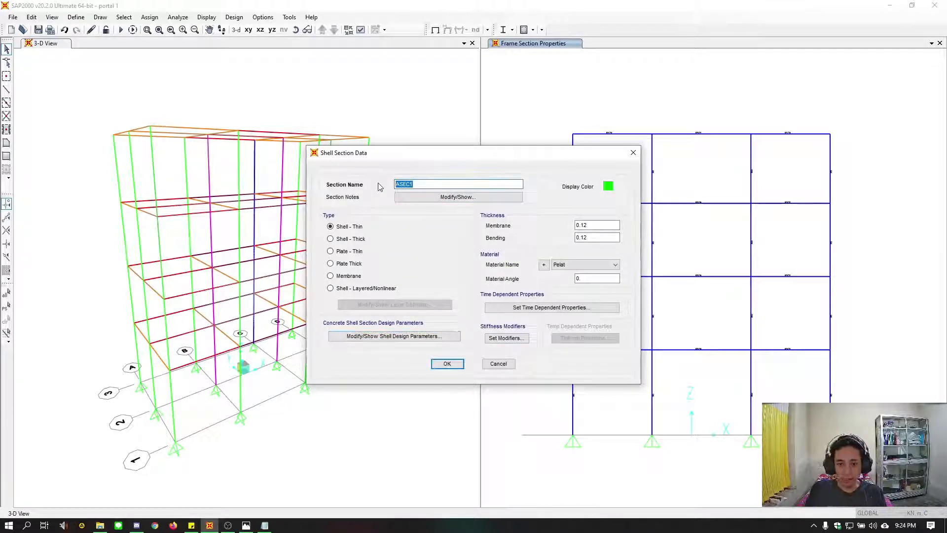
{"action": "type", "text": "Plat "}
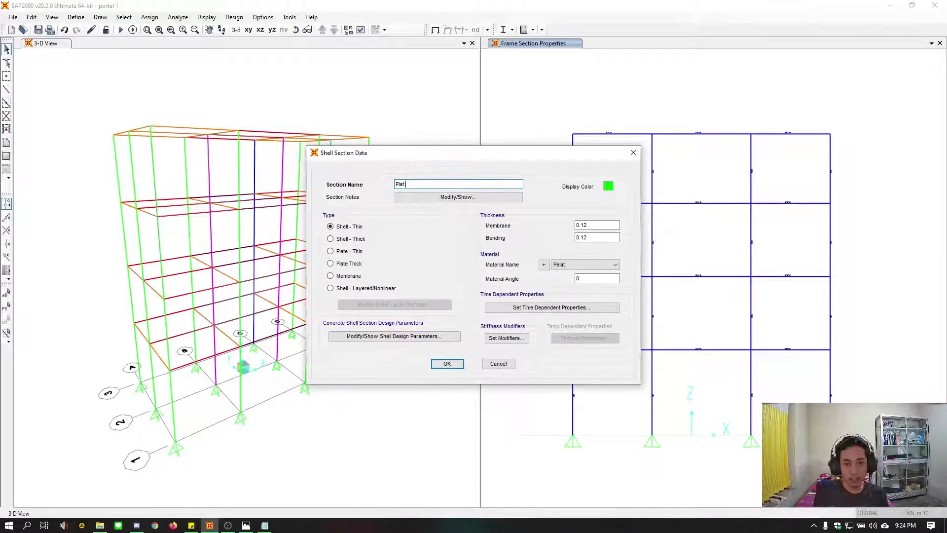
{"action": "type", "text": "Lanta"}
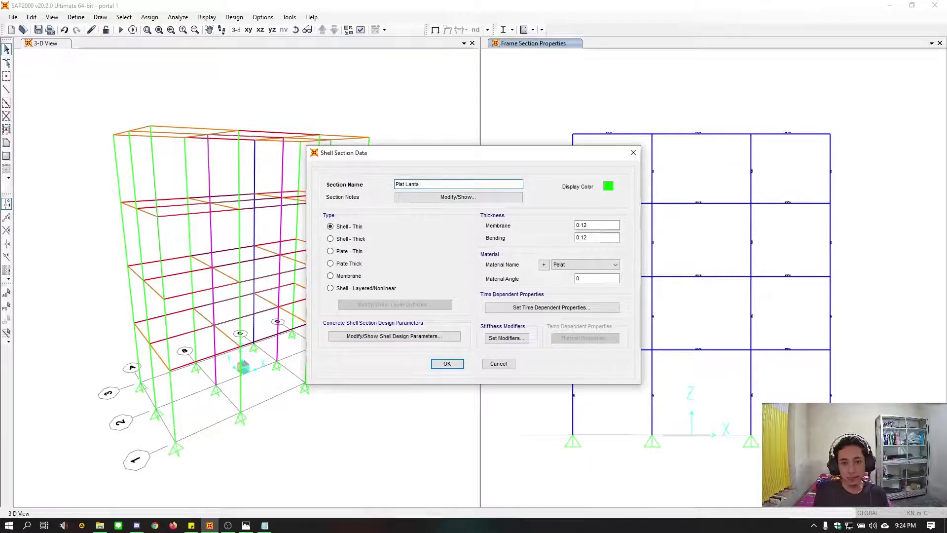
{"action": "type", "text": "i"}
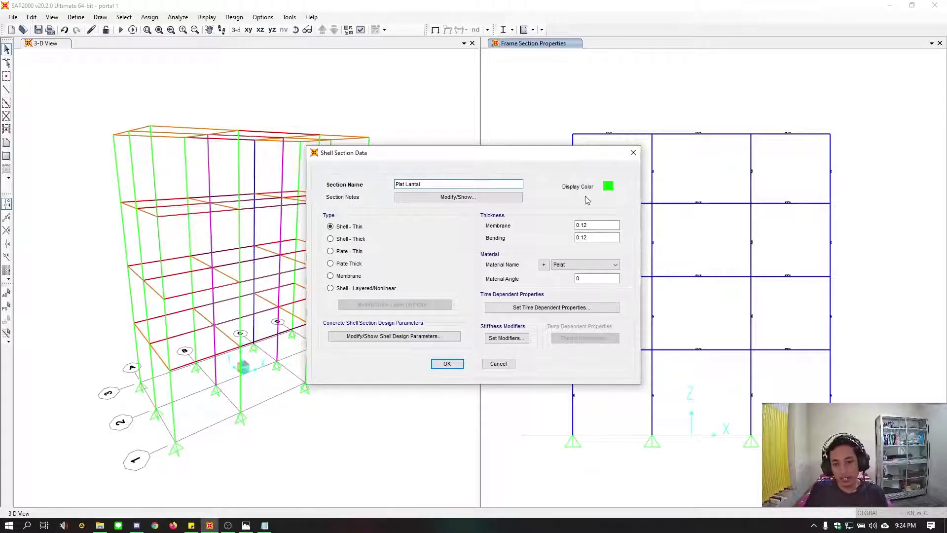
{"action": "left_click", "coordinate": [609, 187]}
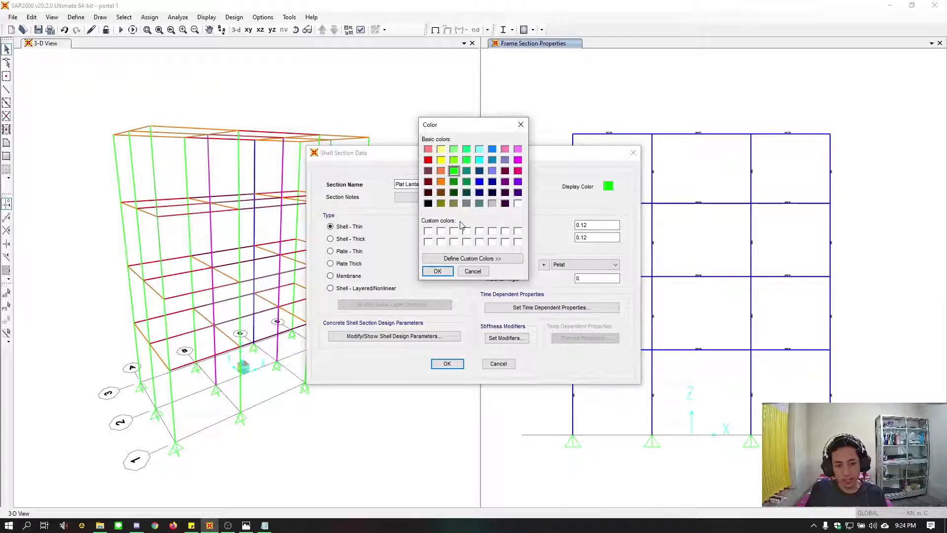
{"action": "left_click", "coordinate": [440, 159]}
{"action": "left_click", "coordinate": [438, 271]}
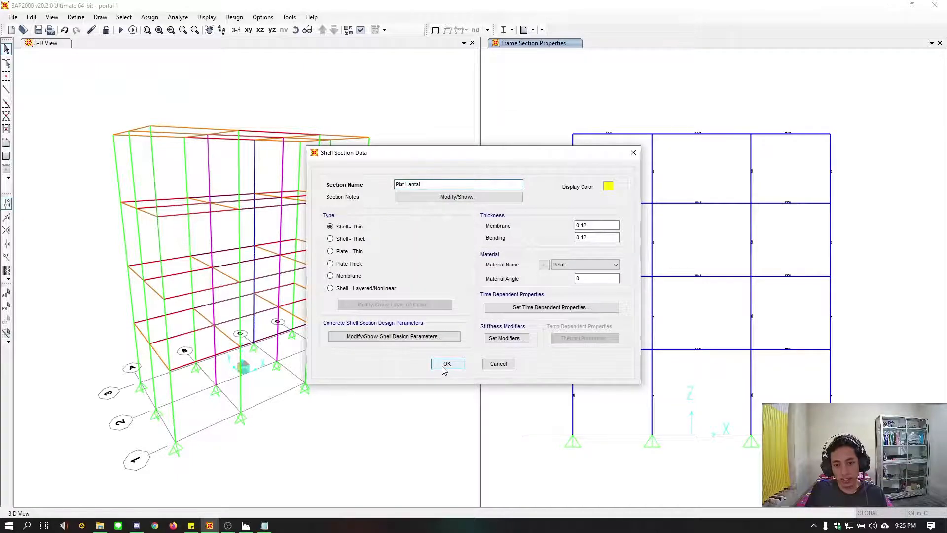
{"action": "left_click", "coordinate": [445, 364]}
{"action": "left_click", "coordinate": [515, 315]}
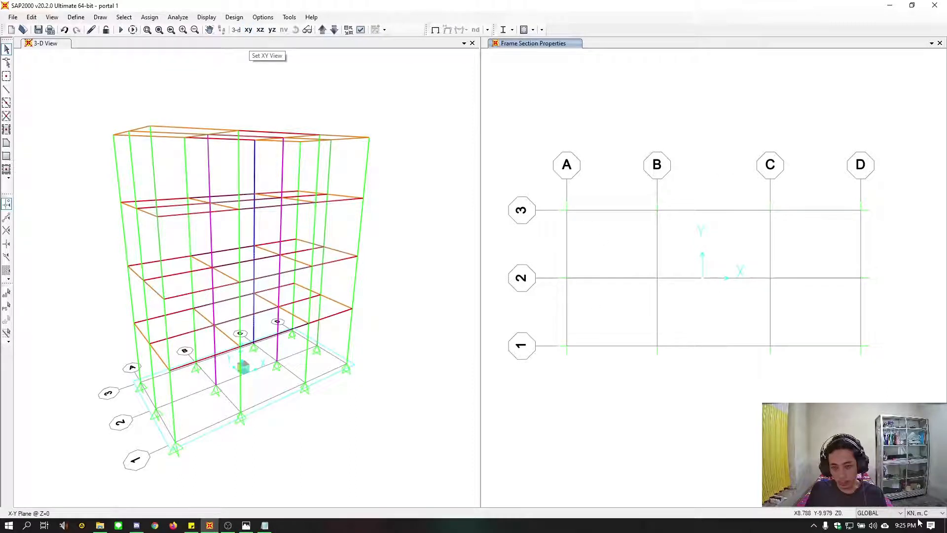
Fill all six grid bays of the floor at Z=4.3 with Plat Lantai slabs using Quick Draw Area
{"action": "left_click", "coordinate": [322, 31]}
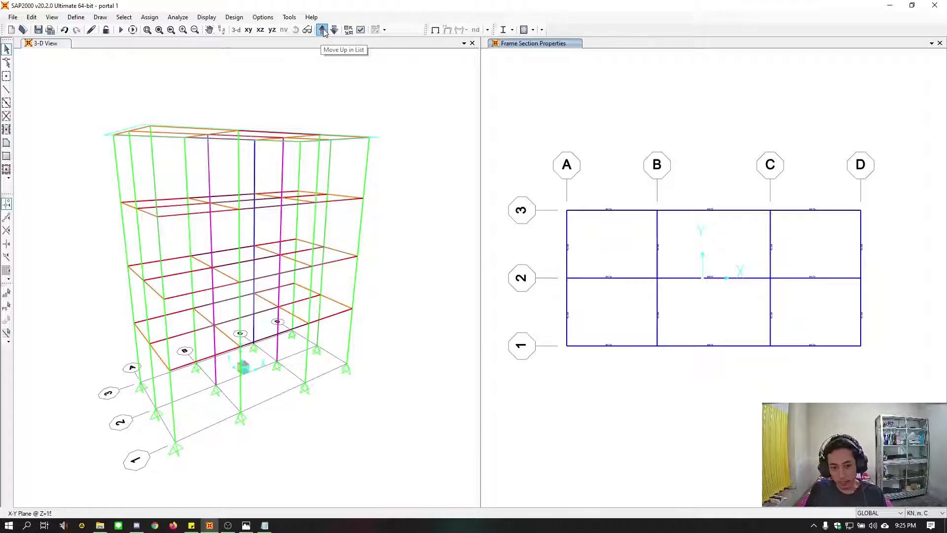
{"action": "left_click", "coordinate": [322, 30]}
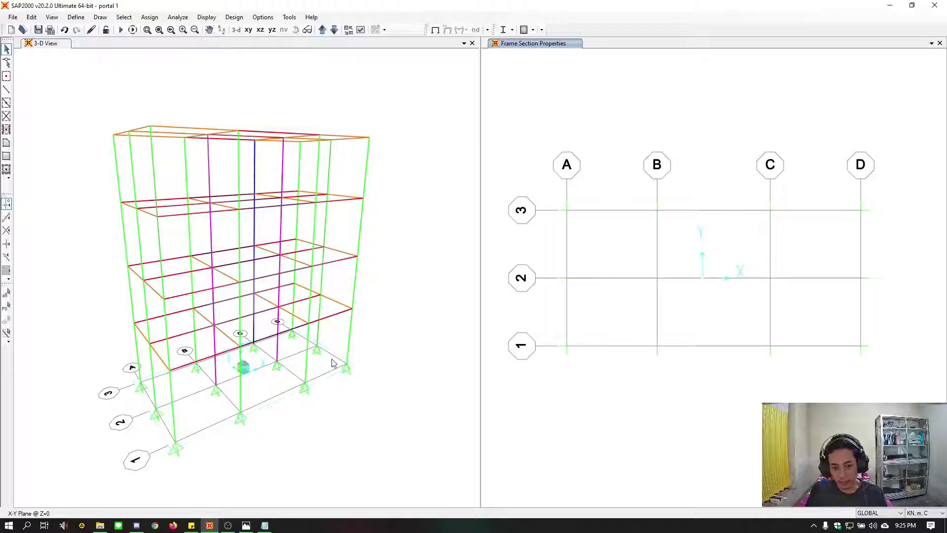
{"action": "left_click", "coordinate": [322, 30]}
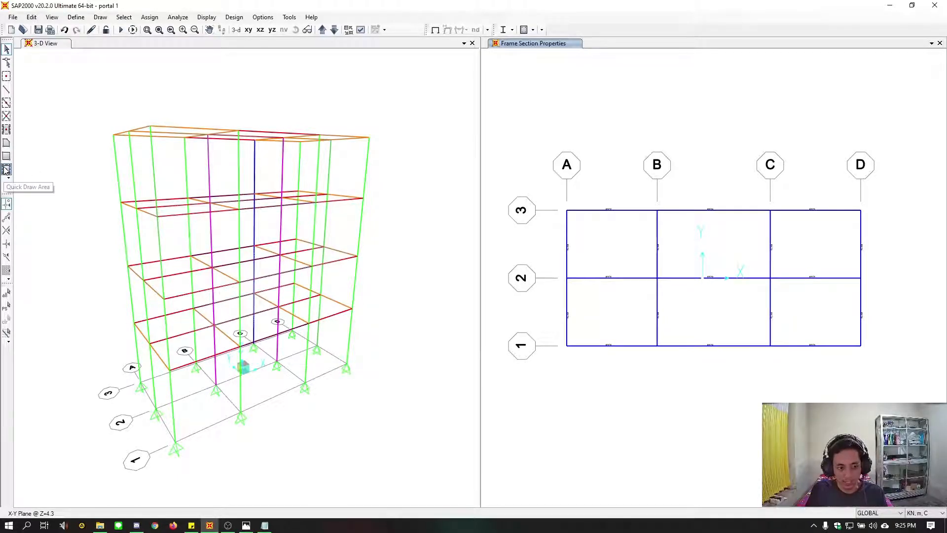
{"action": "left_click", "coordinate": [106, 18]}
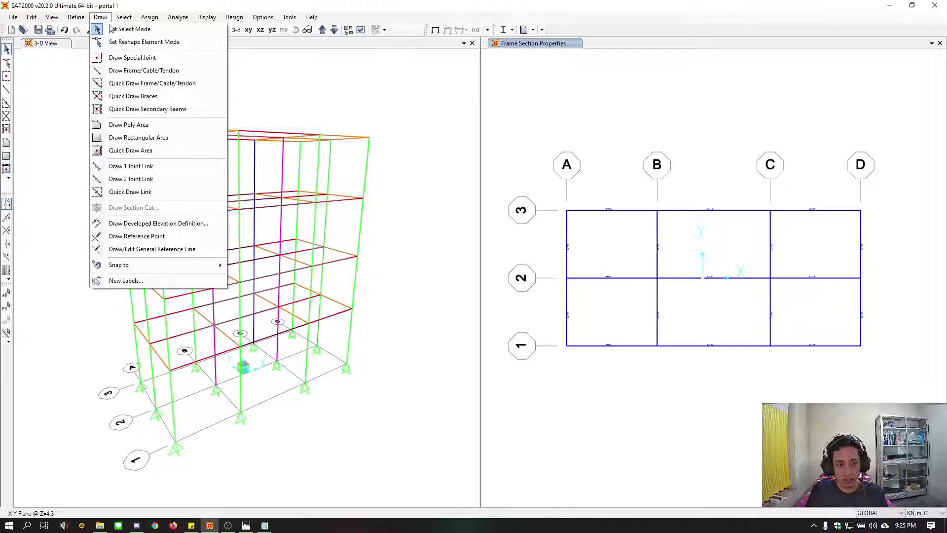
{"action": "left_click", "coordinate": [127, 151]}
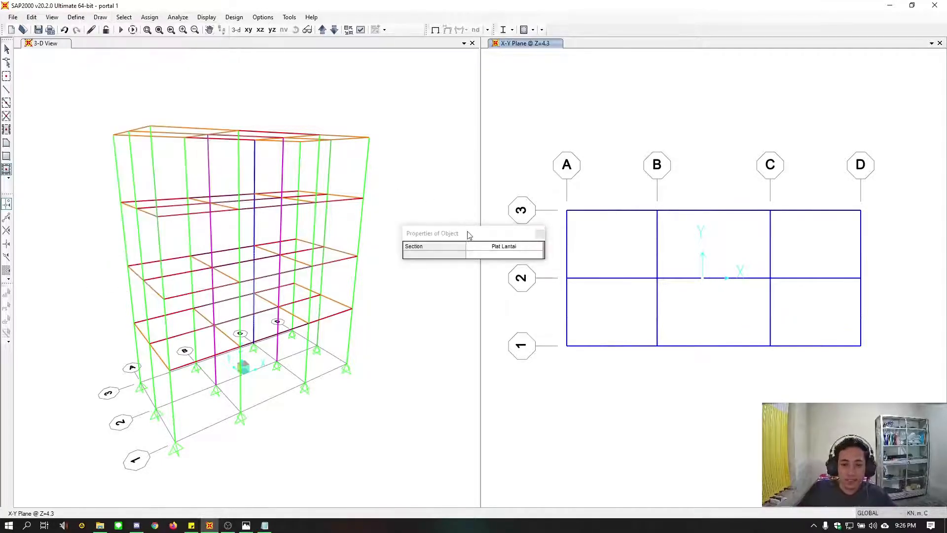
{"action": "left_click_drag", "start_coordinate": [456, 238], "coordinate": [451, 244]}
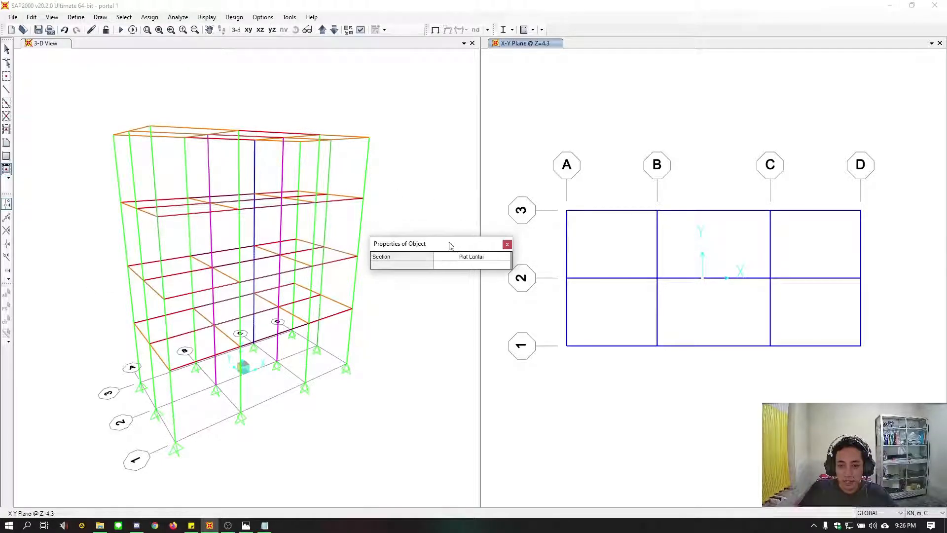
{"action": "left_click", "coordinate": [716, 317]}
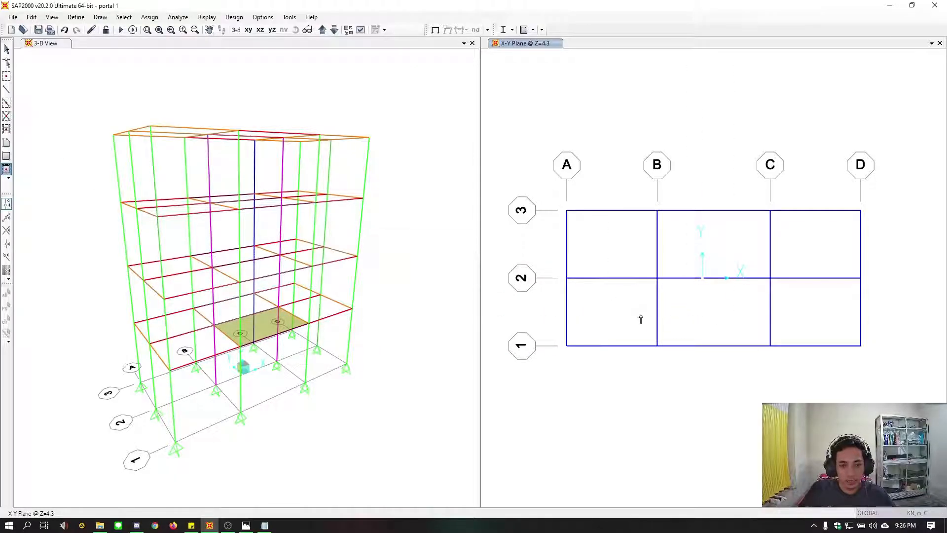
{"action": "left_click", "coordinate": [612, 313]}
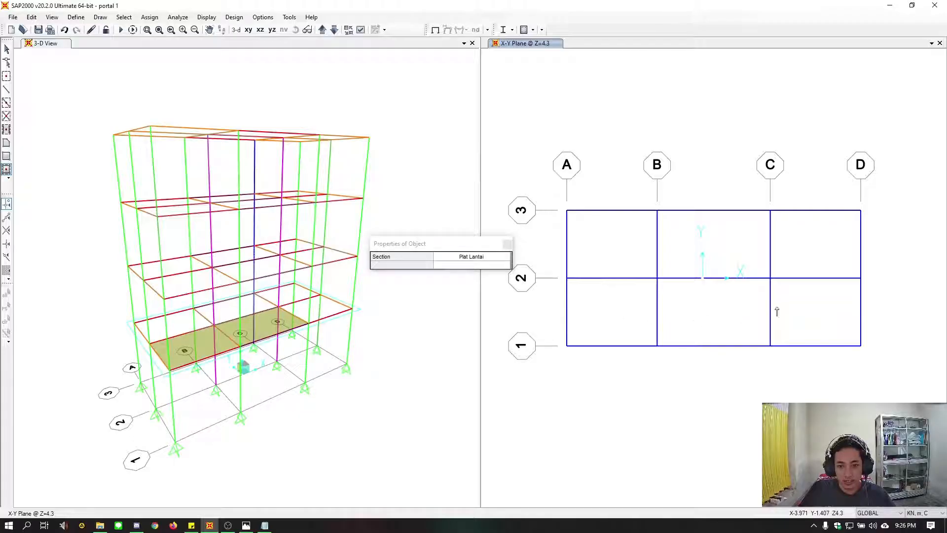
{"action": "left_click", "coordinate": [811, 260]}
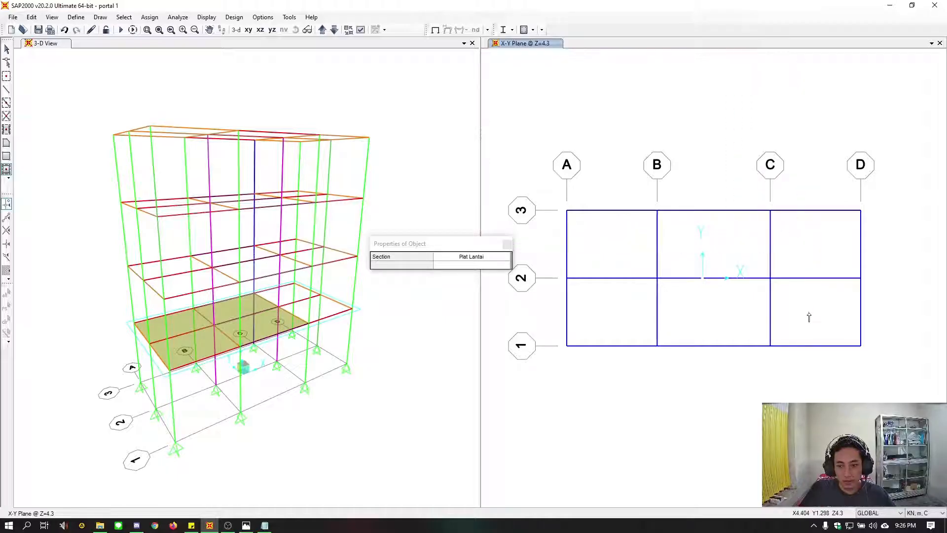
{"action": "left_click", "coordinate": [587, 286]}
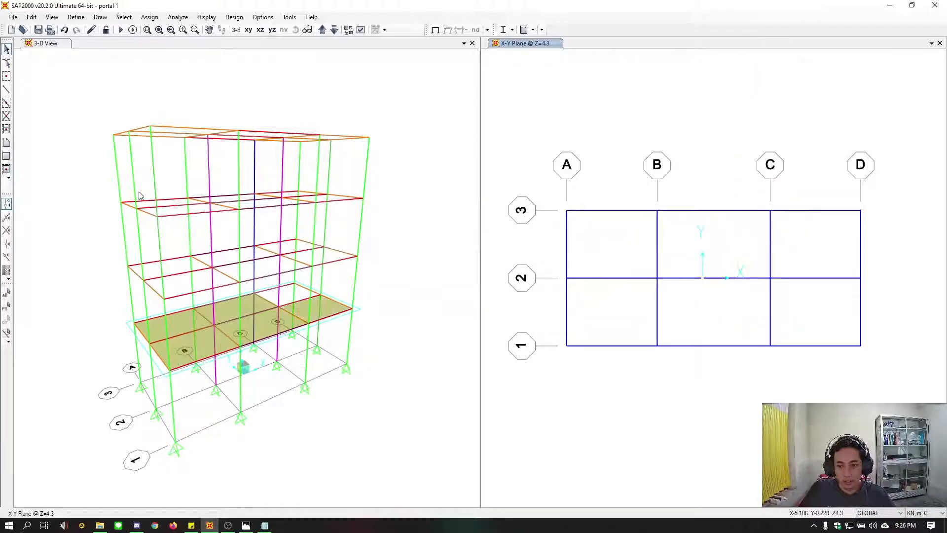
Fill all six grid bays of the floor at Z=8 with Plat Lantai slabs using Quick Draw Area
{"action": "left_click", "coordinate": [7, 170]}
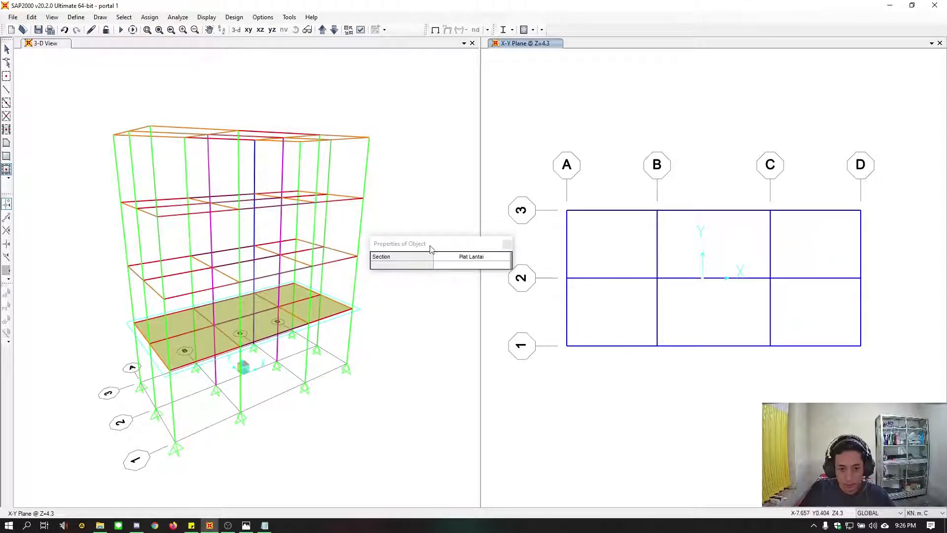
{"action": "left_click_drag", "start_coordinate": [430, 248], "coordinate": [446, 251]}
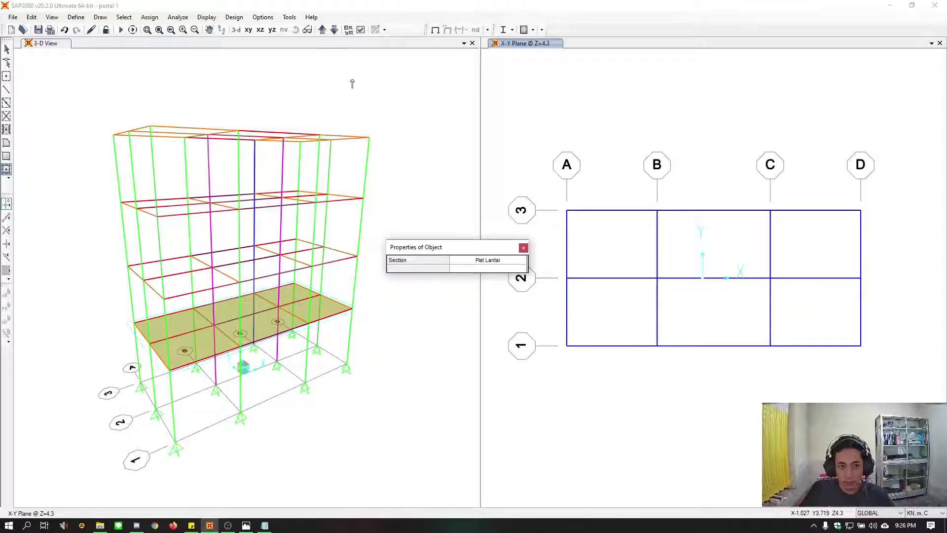
{"action": "left_click", "coordinate": [323, 30]}
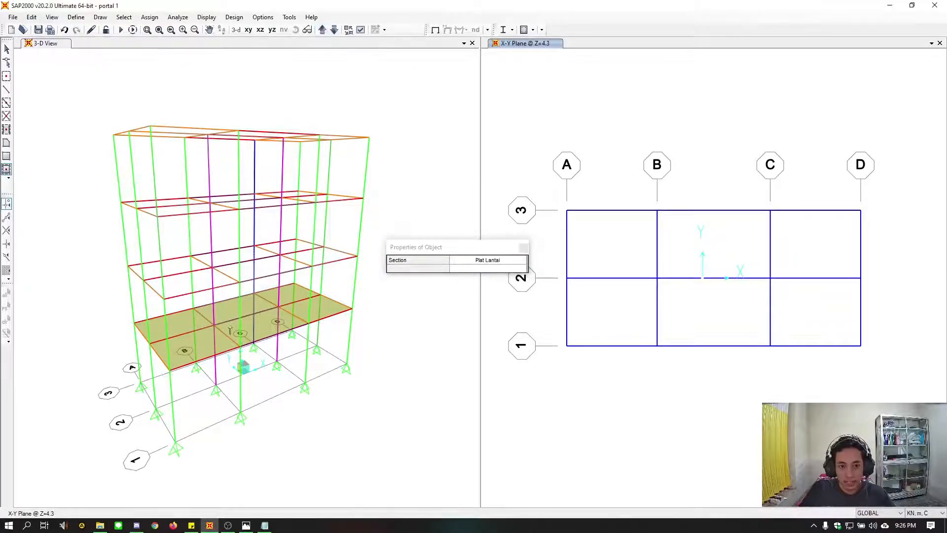
{"action": "left_click", "coordinate": [512, 392]}
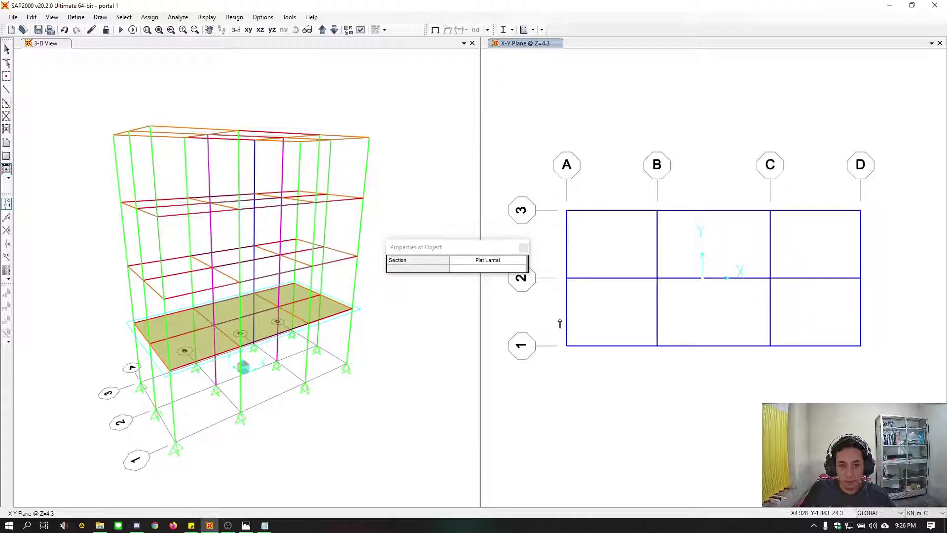
{"action": "left_click", "coordinate": [322, 29]}
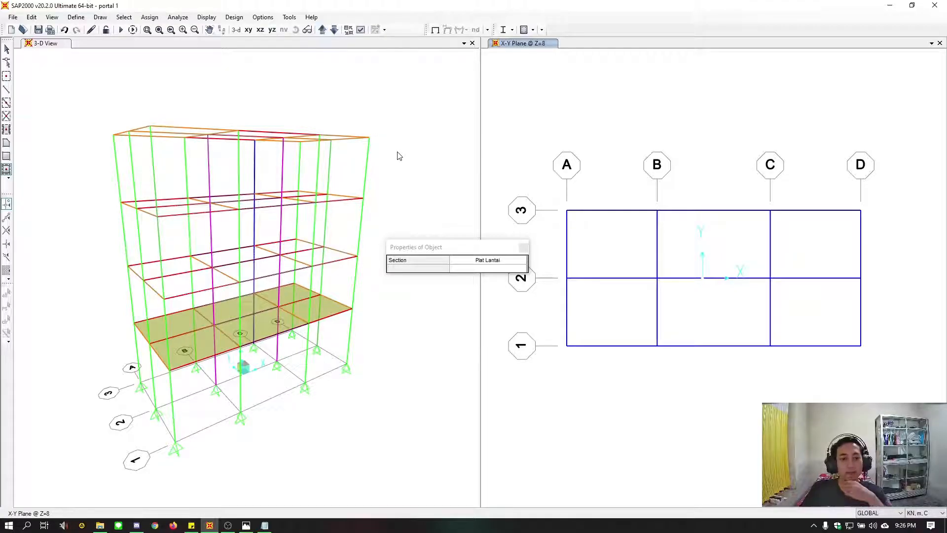
{"action": "left_click", "coordinate": [592, 235]}
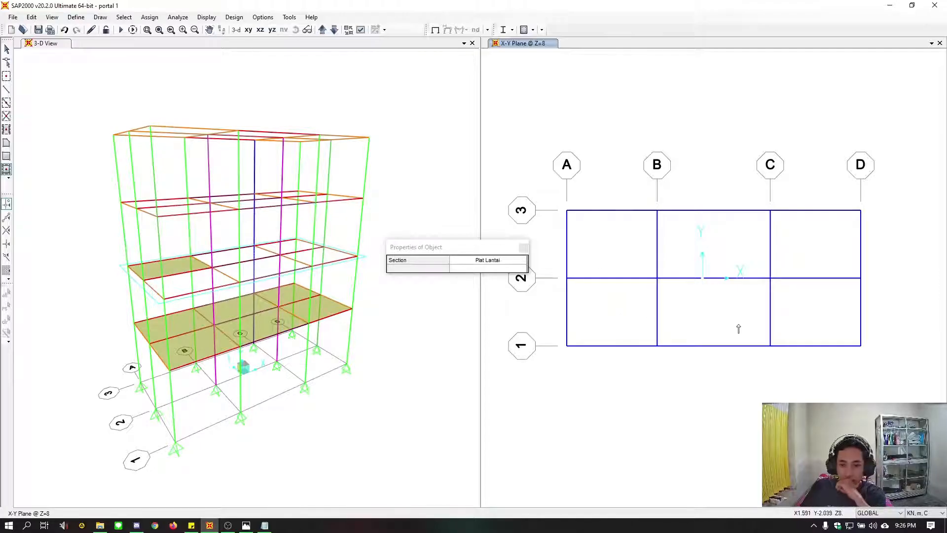
{"action": "left_click", "coordinate": [616, 321]}
{"action": "left_click", "coordinate": [712, 247]}
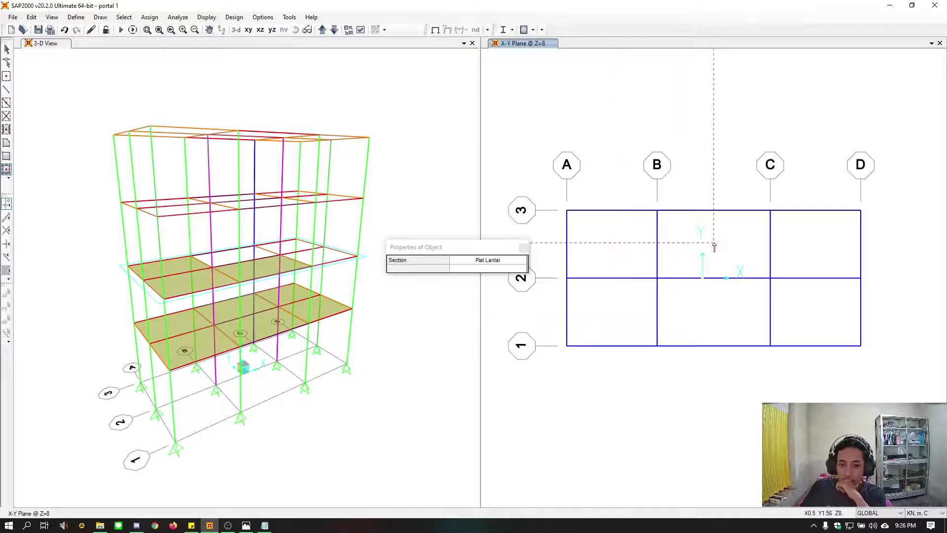
{"action": "left_click", "coordinate": [290, 251]}
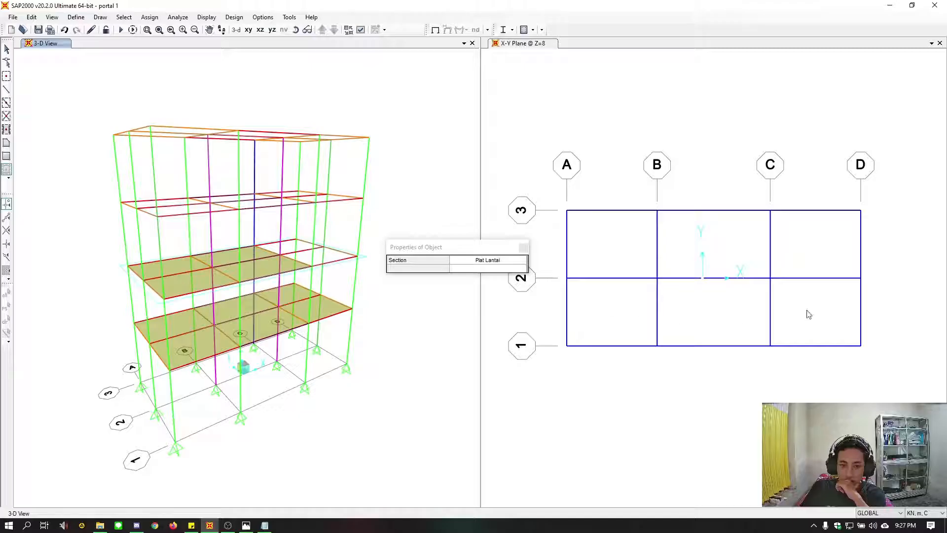
{"action": "left_click", "coordinate": [803, 262]}
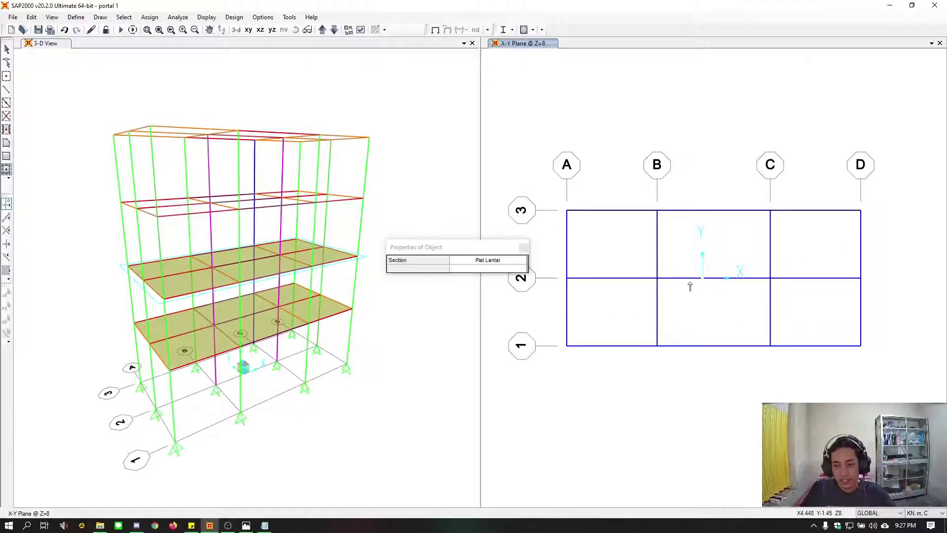
Add Plat Lantai slabs to all six grid bays at Z=11.7 and leave the area drawing mode
{"action": "left_click", "coordinate": [321, 30]}
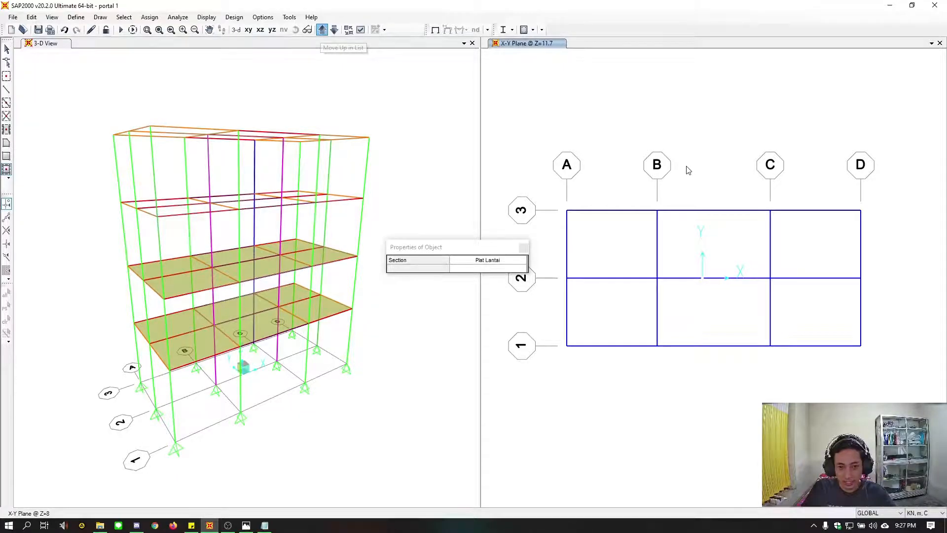
{"action": "left_click", "coordinate": [613, 245]}
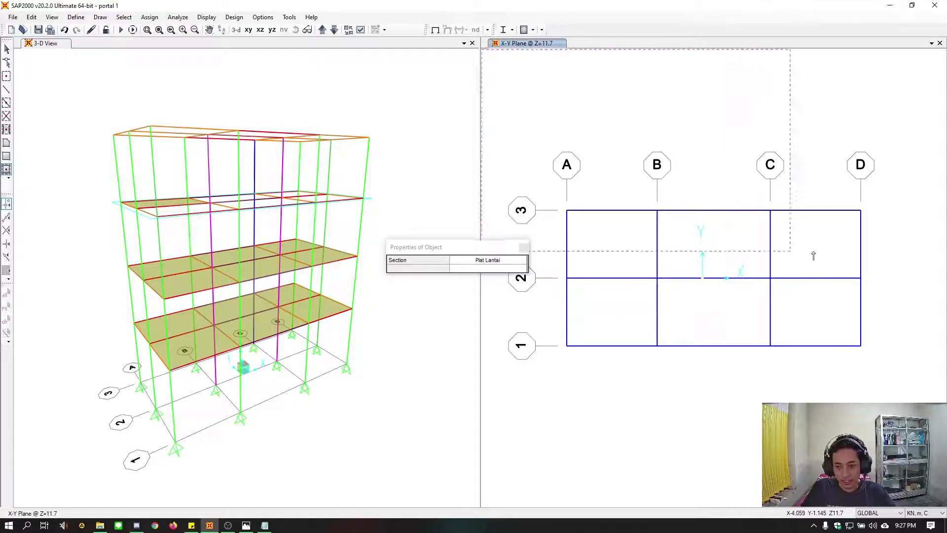
{"action": "left_click", "coordinate": [815, 318]}
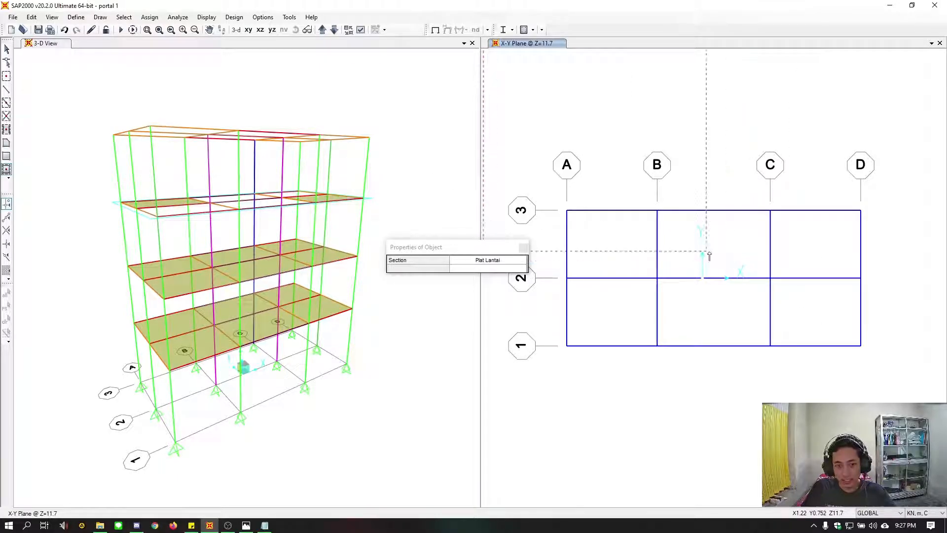
{"action": "left_click", "coordinate": [692, 319]}
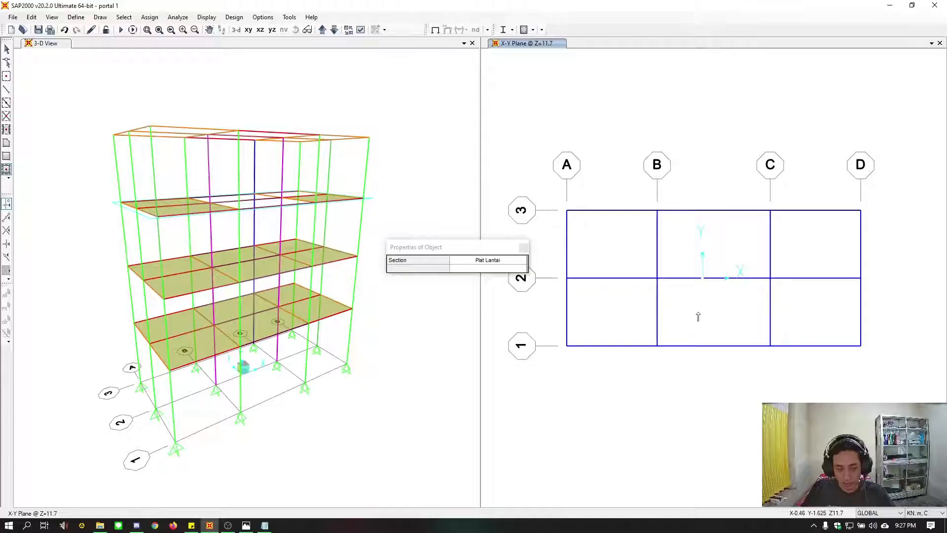
{"action": "left_click", "coordinate": [718, 246]}
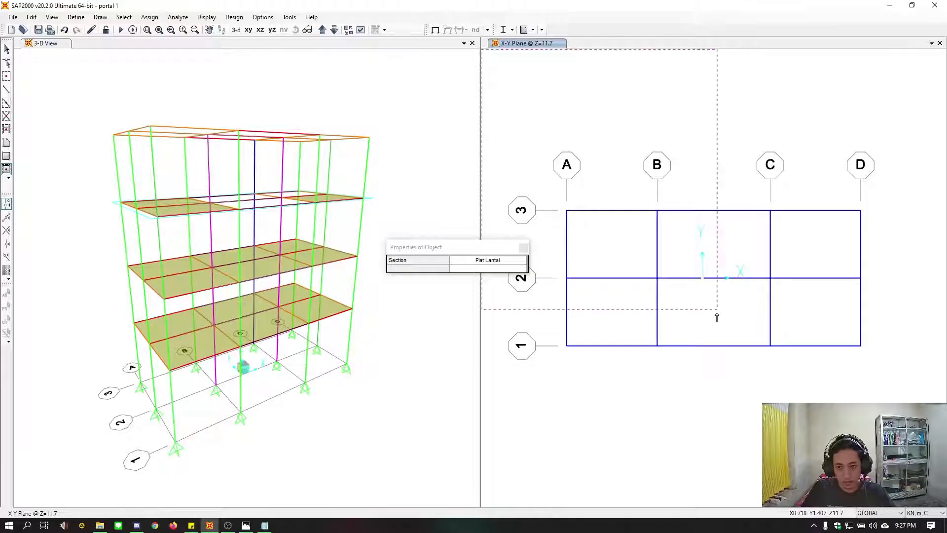
{"action": "left_click", "coordinate": [717, 313]}
{"action": "left_click", "coordinate": [805, 246]}
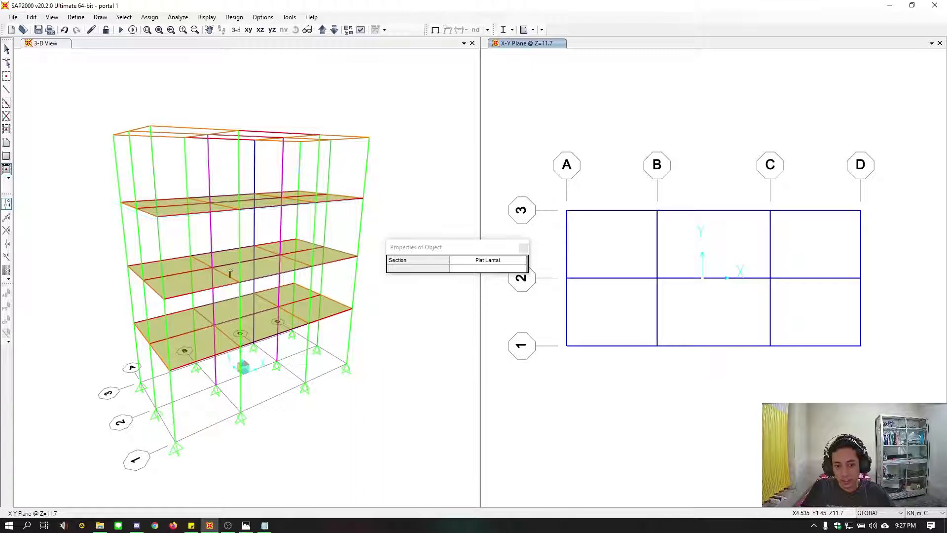
{"action": "left_click", "coordinate": [494, 251]}
{"action": "left_click", "coordinate": [569, 120]}
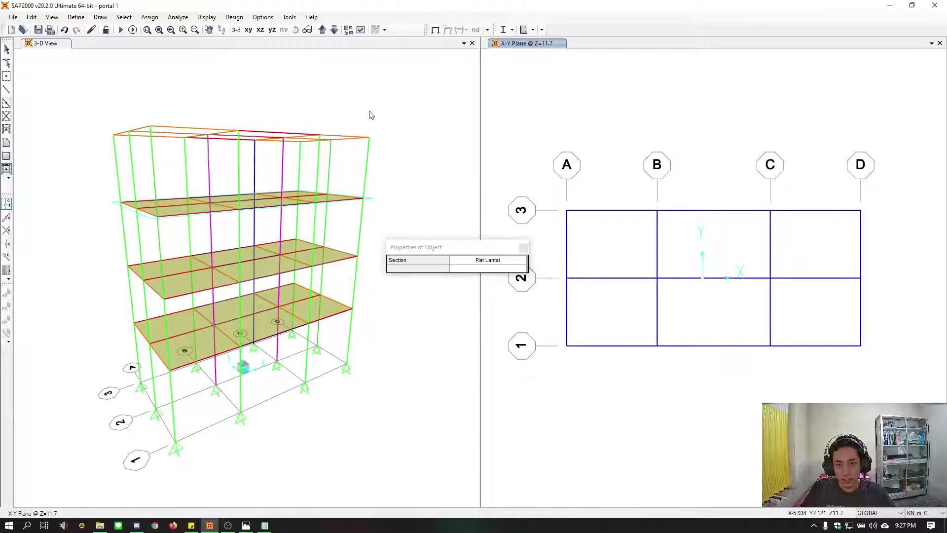
{"action": "key", "text": "Escape"}
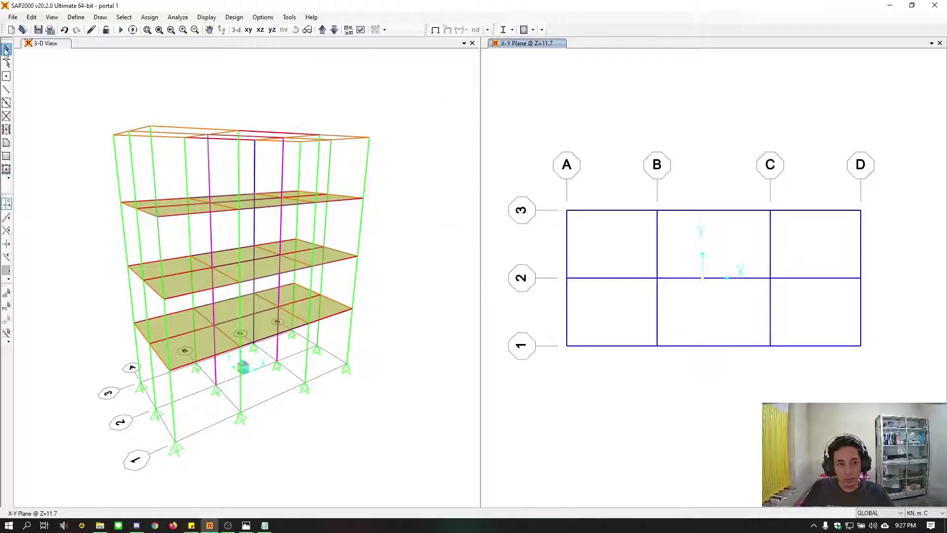
Turn on Fill Objects in the display options of the X-Y plan view at Z=11.7
{"action": "left_click", "coordinate": [360, 30]}
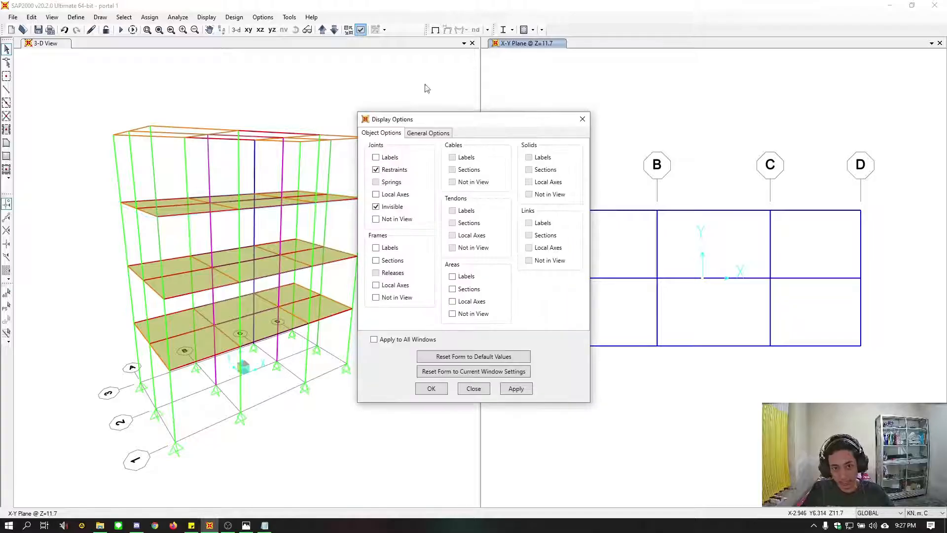
{"action": "left_click", "coordinate": [428, 134]}
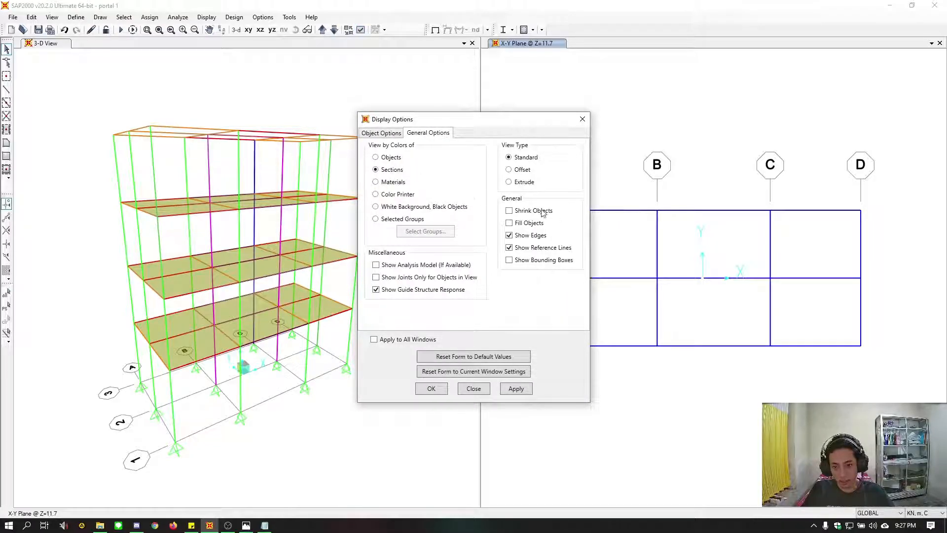
{"action": "left_click", "coordinate": [538, 225]}
{"action": "left_click", "coordinate": [525, 392]}
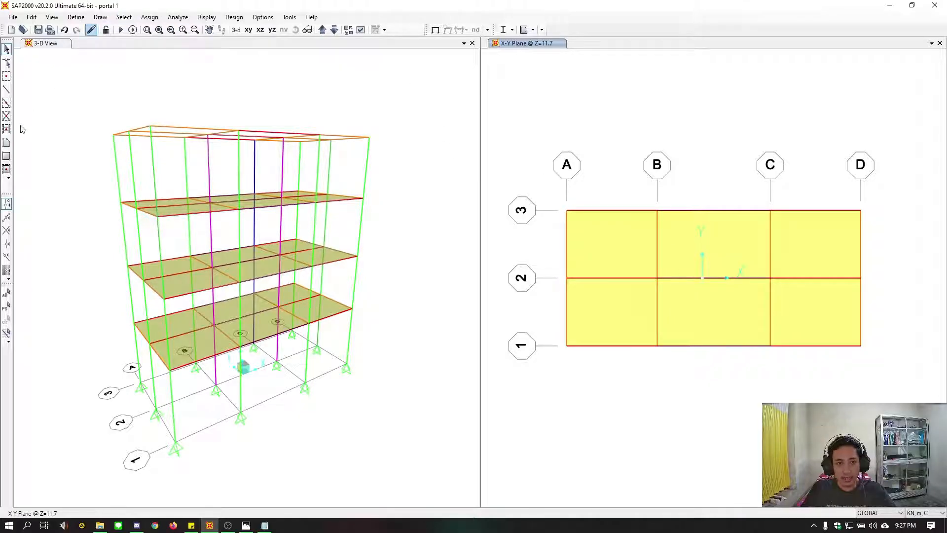
Fill all six grid bays of the floor at Z=15.2 with Plat Lantai slabs using Quick Draw Area and leave the drawing mode
{"action": "left_click", "coordinate": [5, 170]}
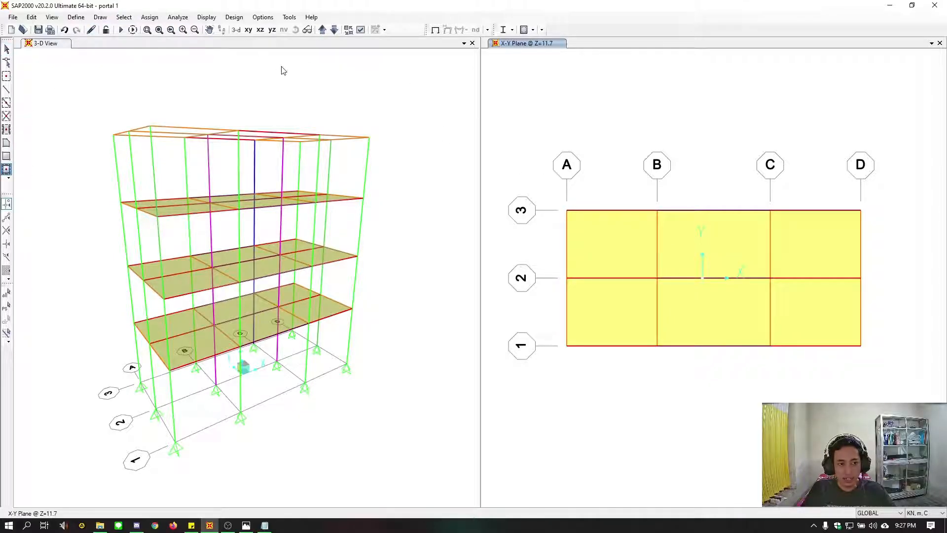
{"action": "left_click", "coordinate": [323, 31]}
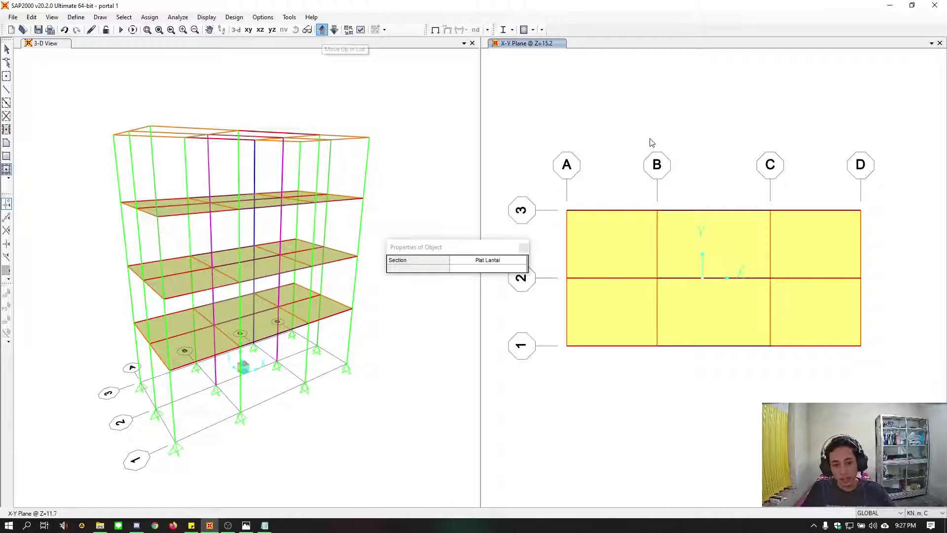
{"action": "left_click", "coordinate": [614, 252]}
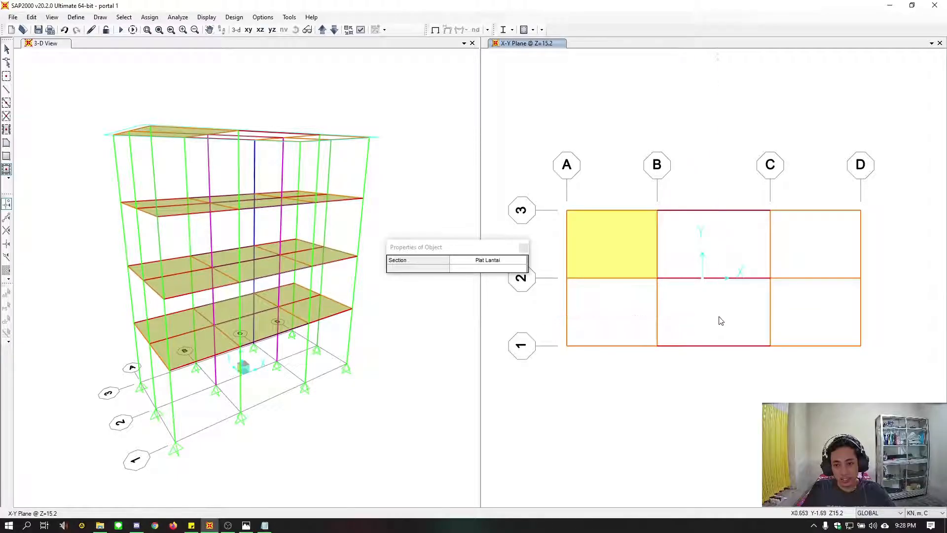
{"action": "left_click", "coordinate": [700, 265]}
{"action": "left_click", "coordinate": [614, 314]}
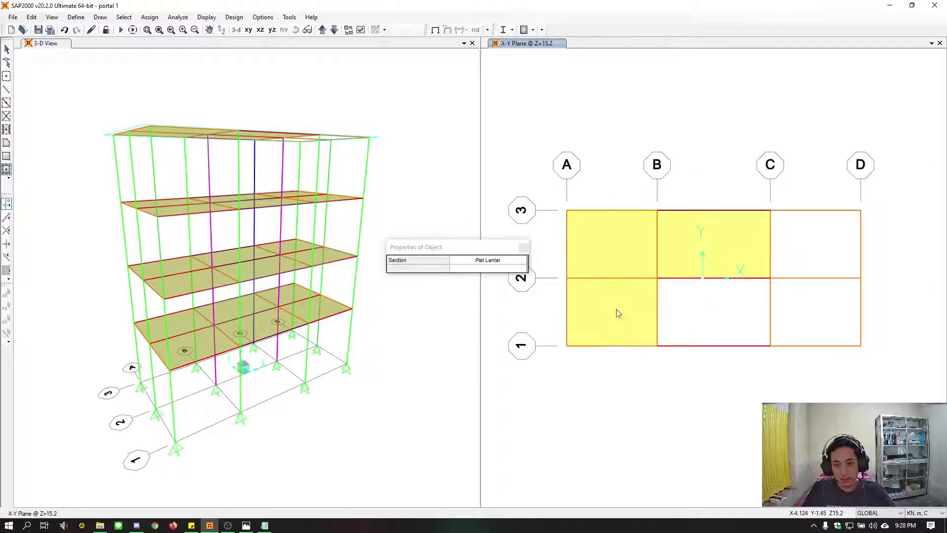
{"action": "left_click", "coordinate": [721, 315]}
{"action": "left_click", "coordinate": [803, 317]}
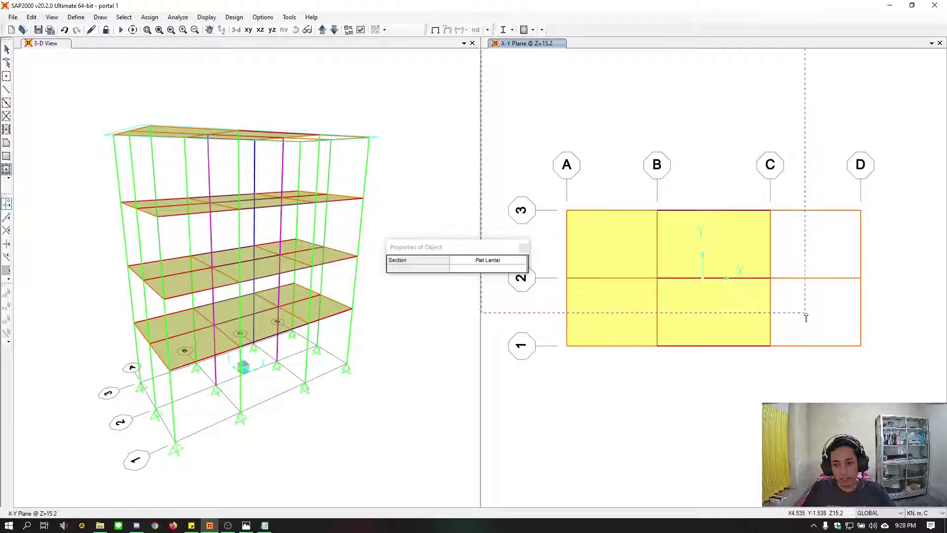
{"action": "left_click", "coordinate": [820, 247]}
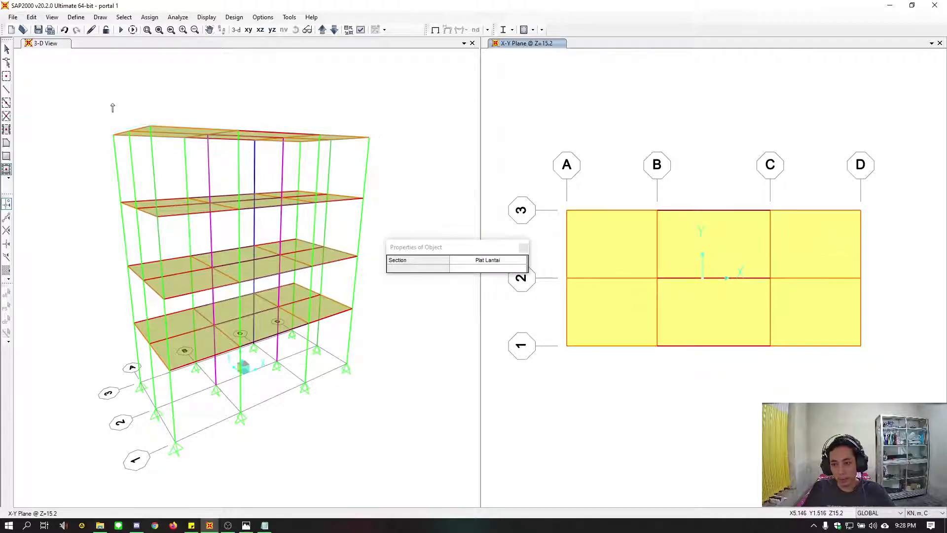
{"action": "left_click", "coordinate": [6, 48]}
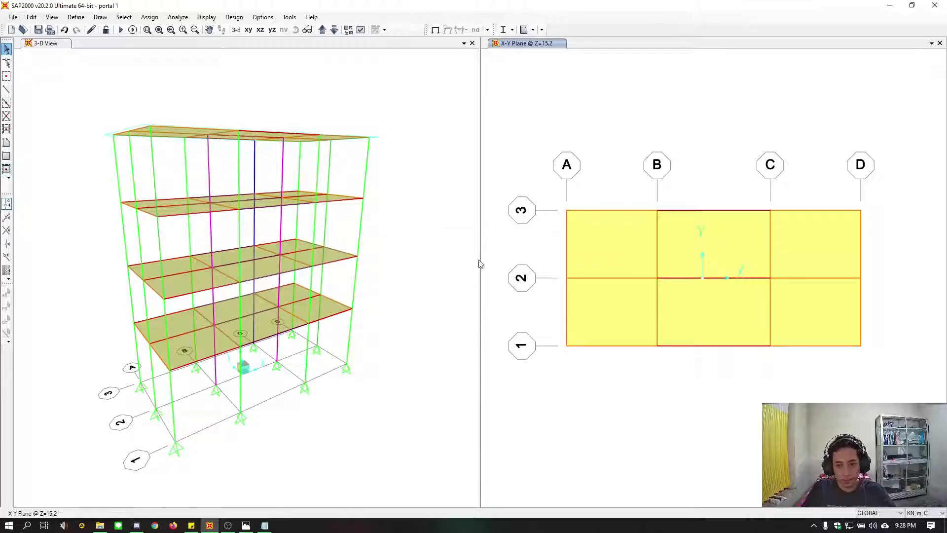
Compare the frame's X-Z elevation at Y=3 with the beam and column layout in the reference drawing soal.jpg
{"action": "middle_click_drag", "start_coordinate": [448, 262], "coordinate": [464, 280]}
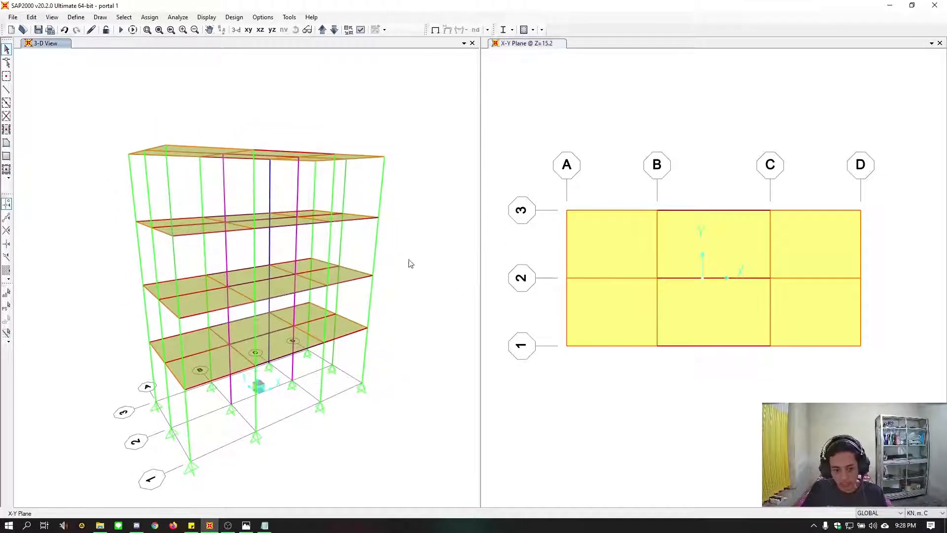
{"action": "middle_click_drag", "start_coordinate": [417, 314], "coordinate": [393, 287]}
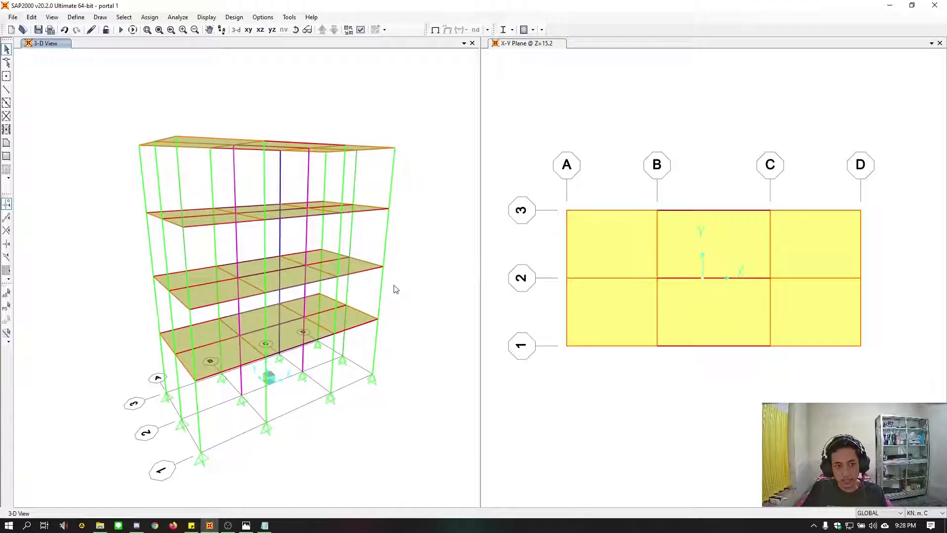
{"action": "left_click", "coordinate": [528, 154]}
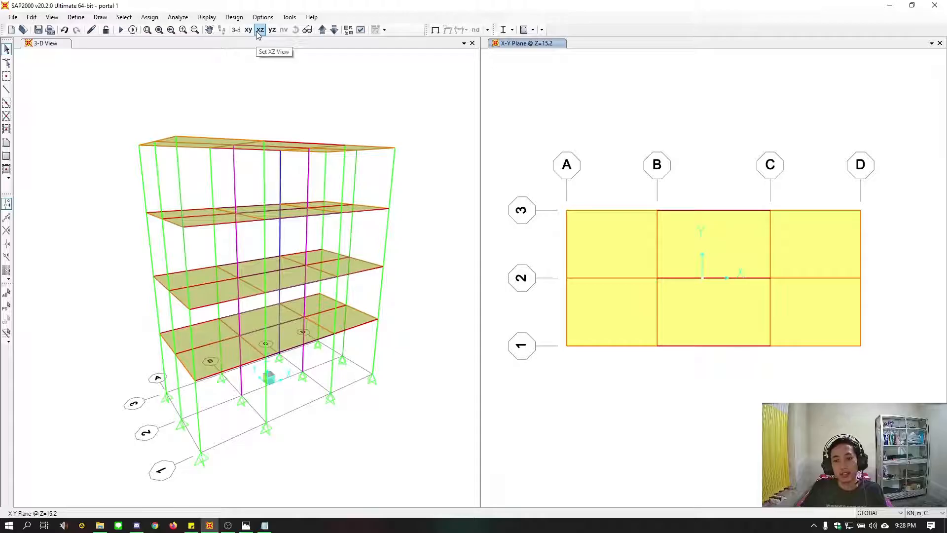
{"action": "left_click", "coordinate": [257, 33]}
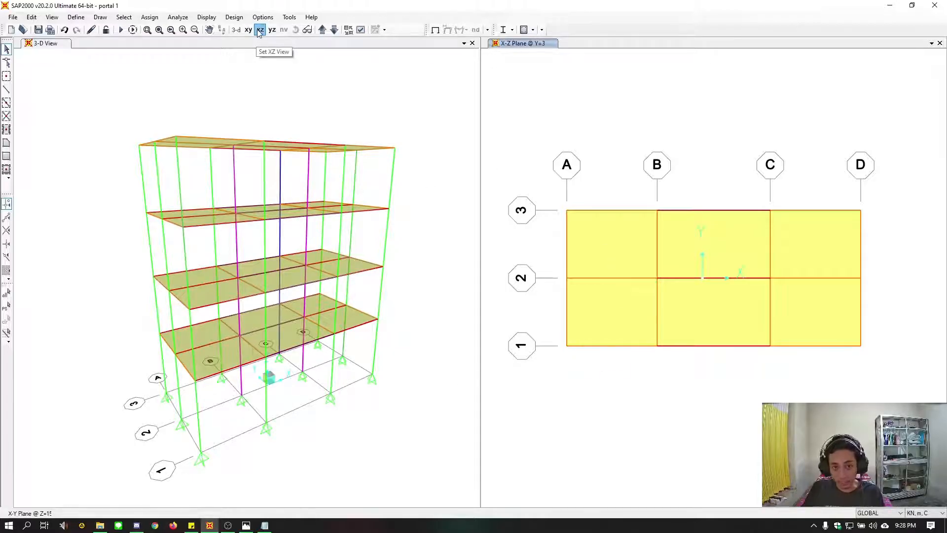
{"action": "left_click", "coordinate": [256, 523]}
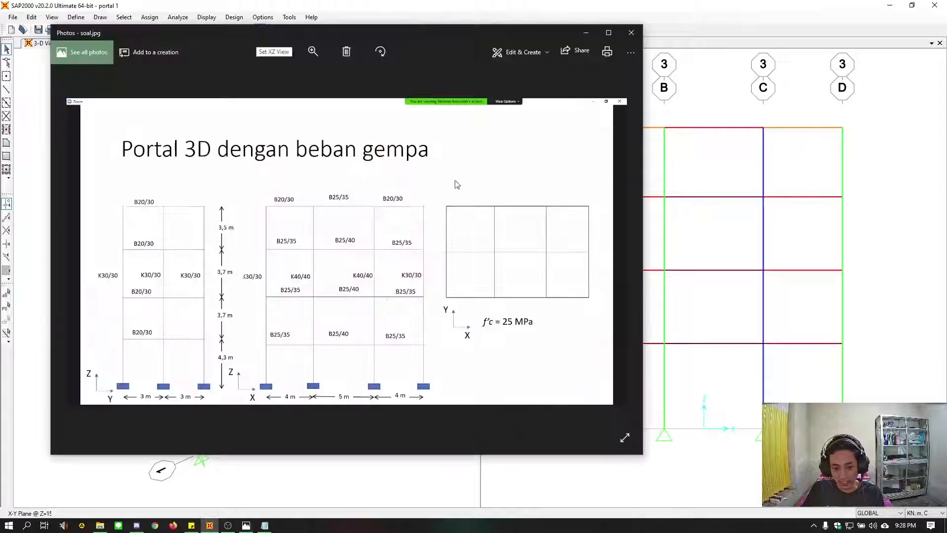
{"action": "mouse_move", "coordinate": [468, 34]}
{"action": "left_mouse_down"}
{"action": "mouse_move", "coordinate": [306, 31]}
{"action": "mouse_move", "coordinate": [365, 30]}
{"action": "left_mouse_up"}
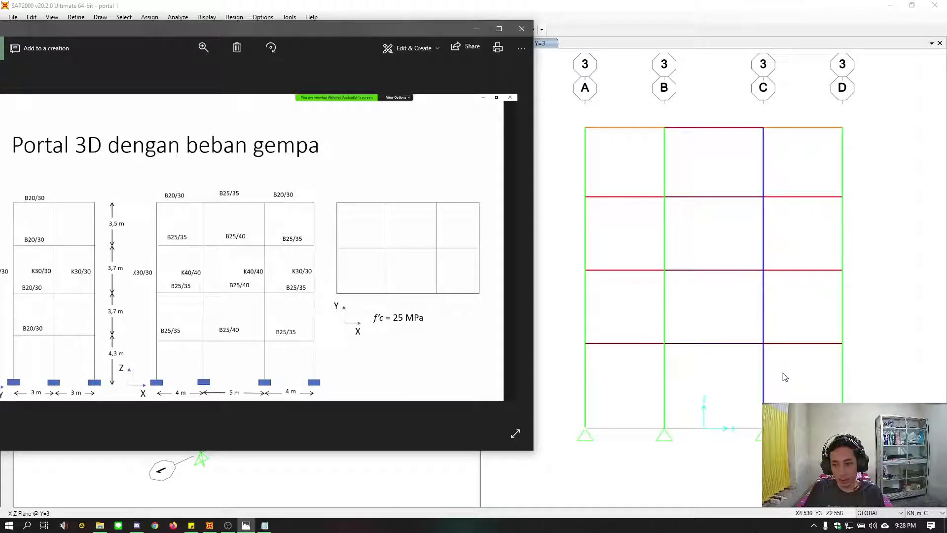
{"action": "left_click", "coordinate": [720, 4]}
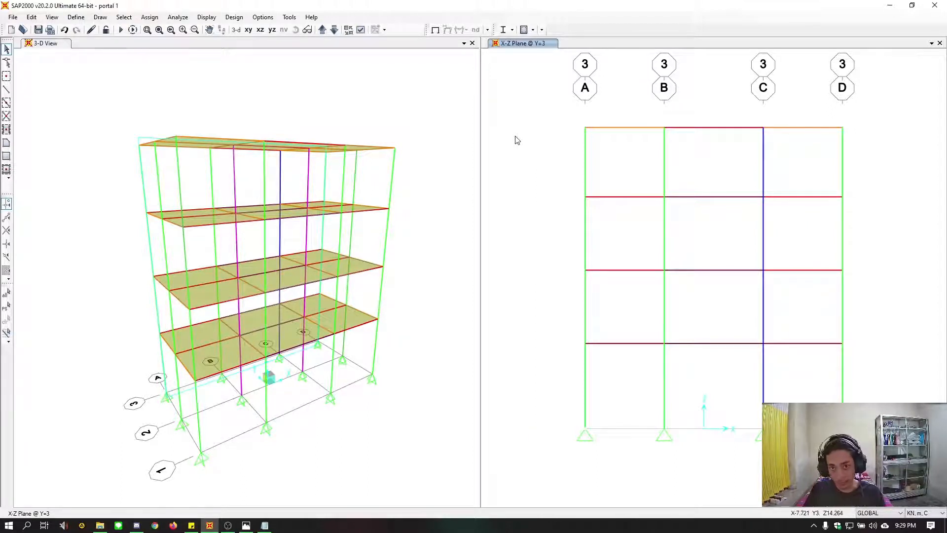
Change the X-Y plan view at Z=15.2 to a 3D view with plan 270, elevation 90 and aperture 0 degrees
{"action": "left_click", "coordinate": [248, 31]}
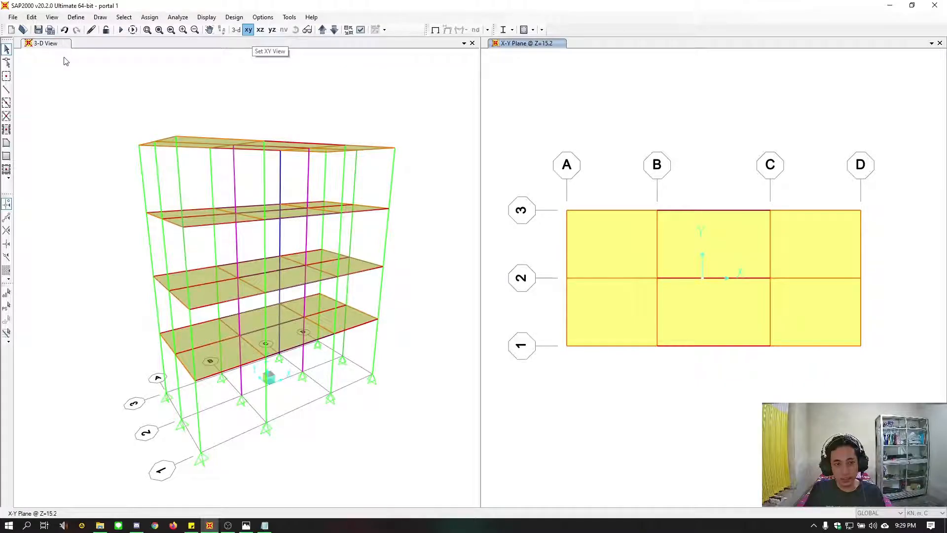
{"action": "left_click", "coordinate": [55, 17]}
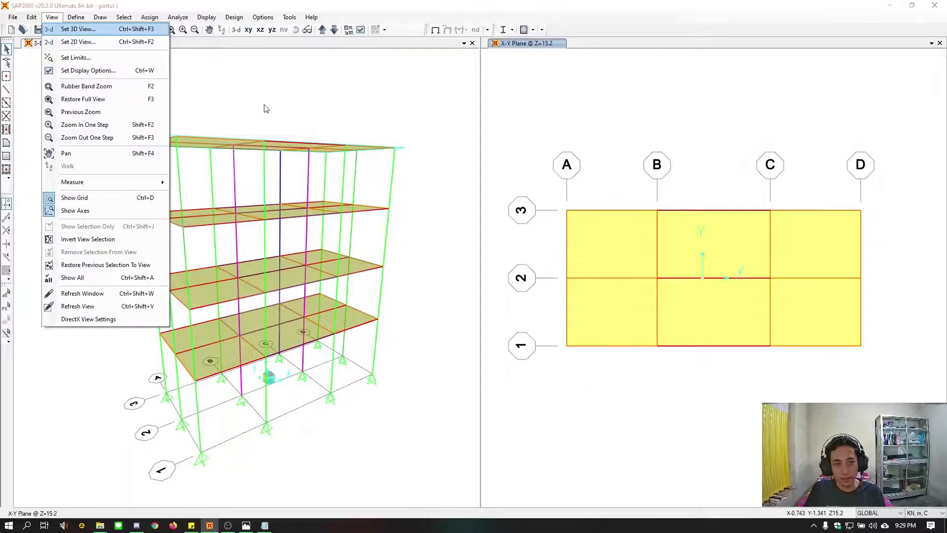
{"action": "key", "text": "Return"}
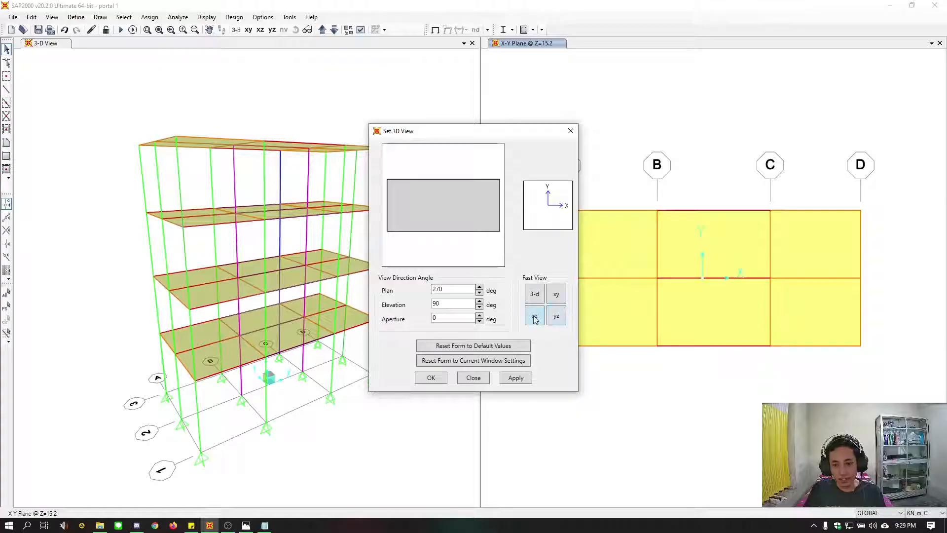
{"action": "left_click", "coordinate": [520, 378]}
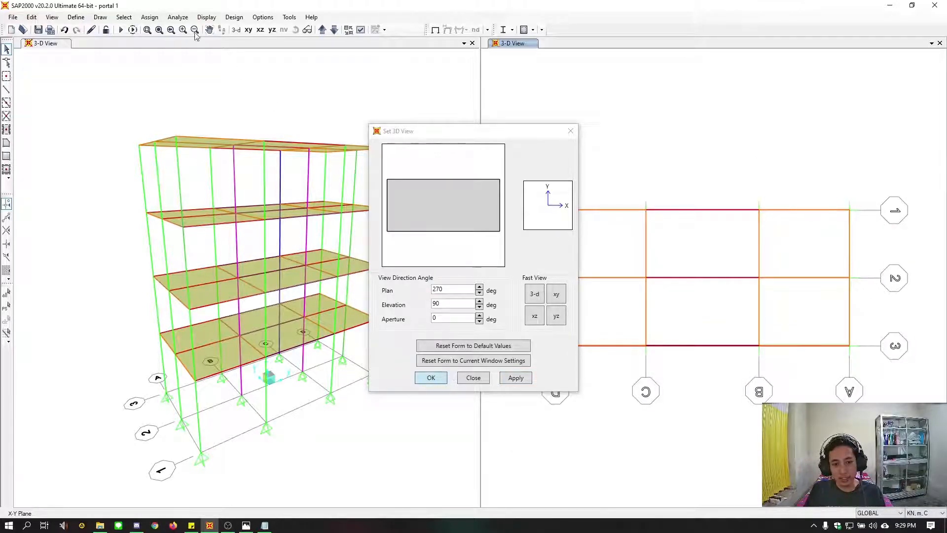
{"action": "left_click", "coordinate": [430, 378]}
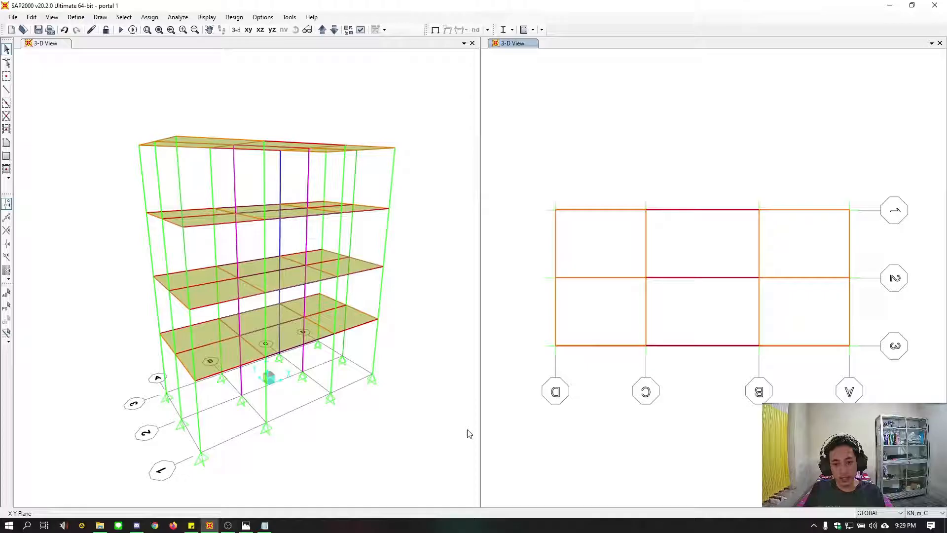
Assign the K30 frame section to the full-height columns at grid intersections B-1 and C-3
{"action": "left_click", "coordinate": [150, 17]}
{"action": "mouse_move", "coordinate": [165, 41]}
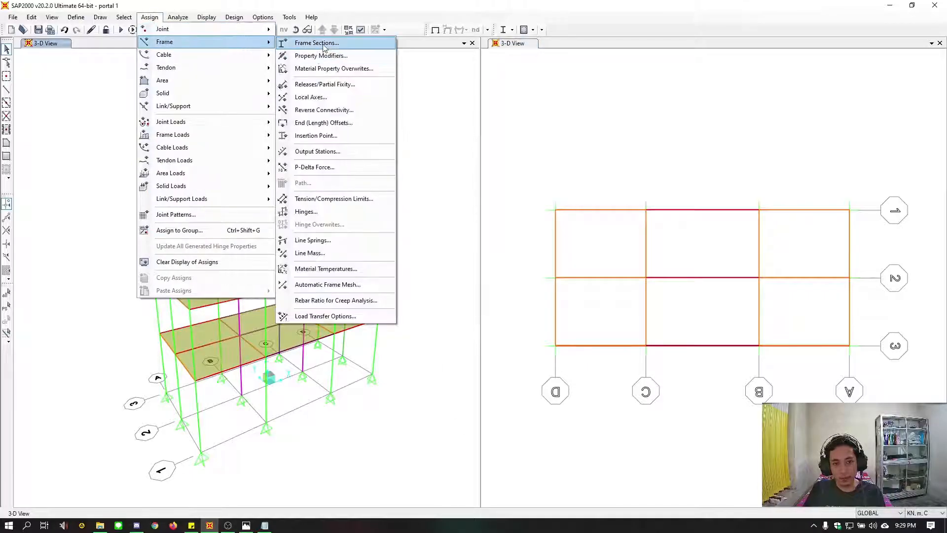
{"action": "left_click", "coordinate": [324, 45]}
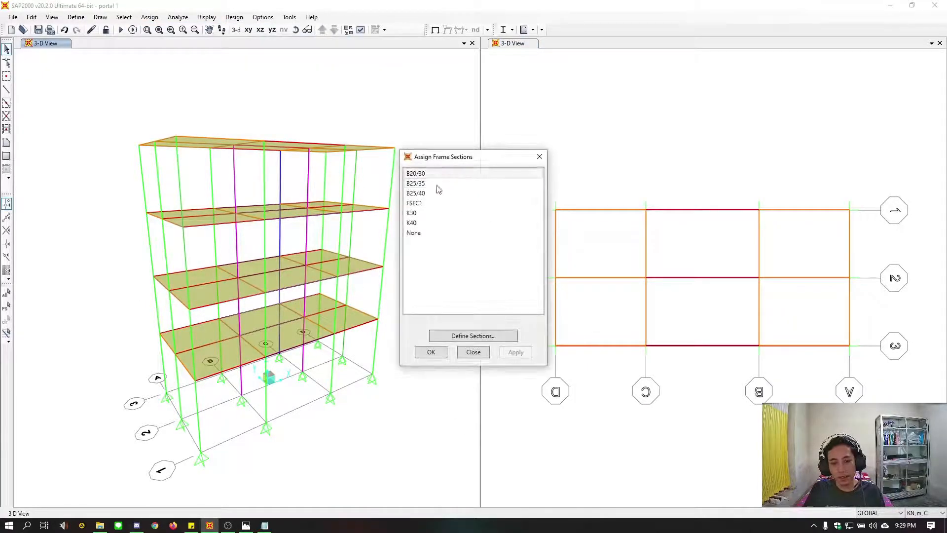
{"action": "left_click", "coordinate": [428, 214]}
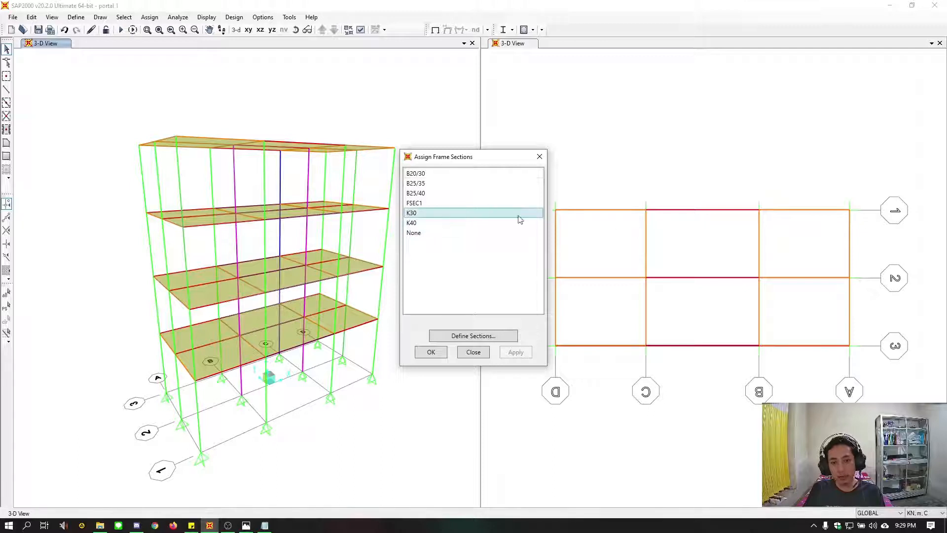
{"action": "left_click_drag", "start_coordinate": [730, 190], "coordinate": [799, 243]}
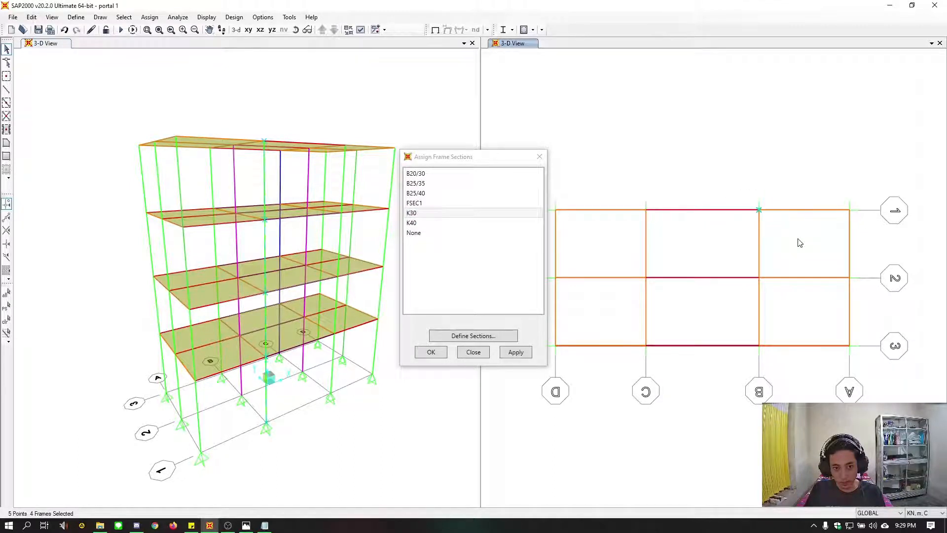
{"action": "left_click_drag", "start_coordinate": [612, 321], "coordinate": [680, 374]}
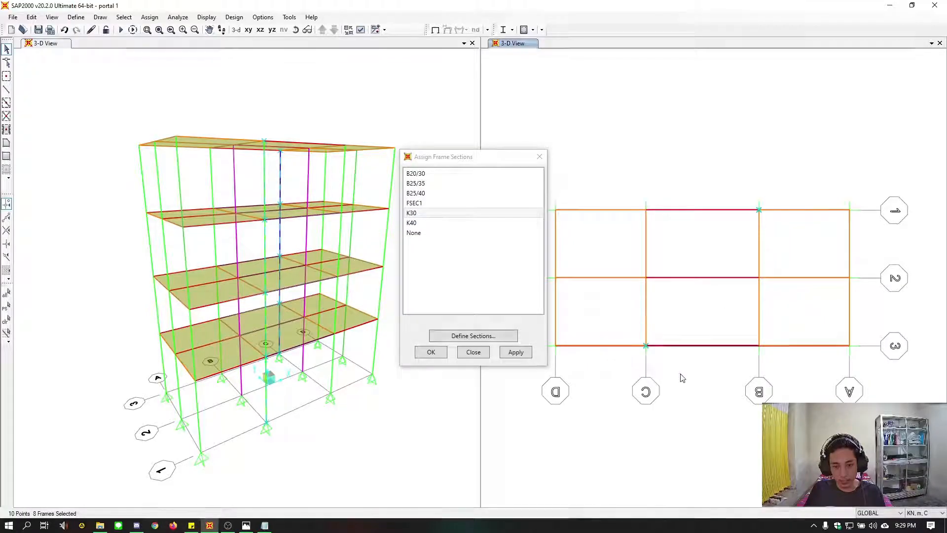
{"action": "left_click", "coordinate": [525, 352]}
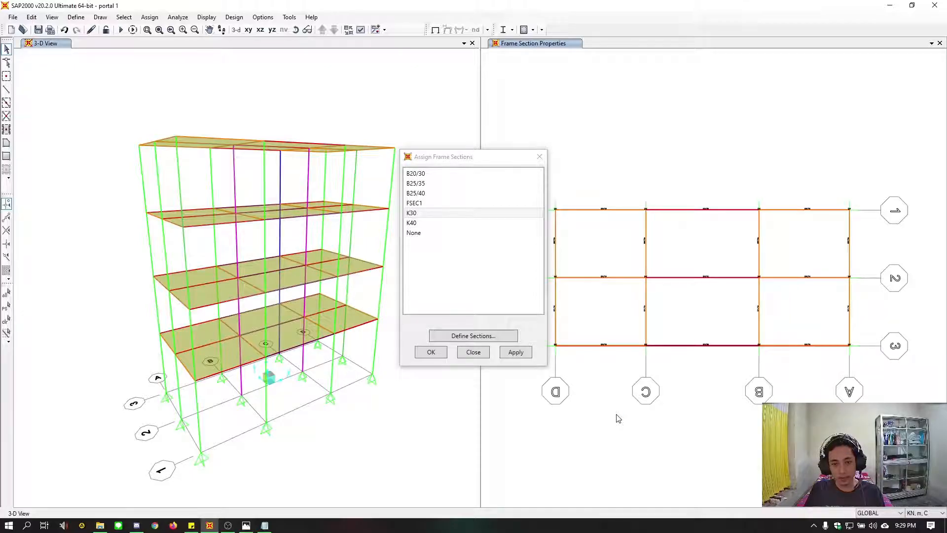
{"action": "left_click", "coordinate": [432, 356]}
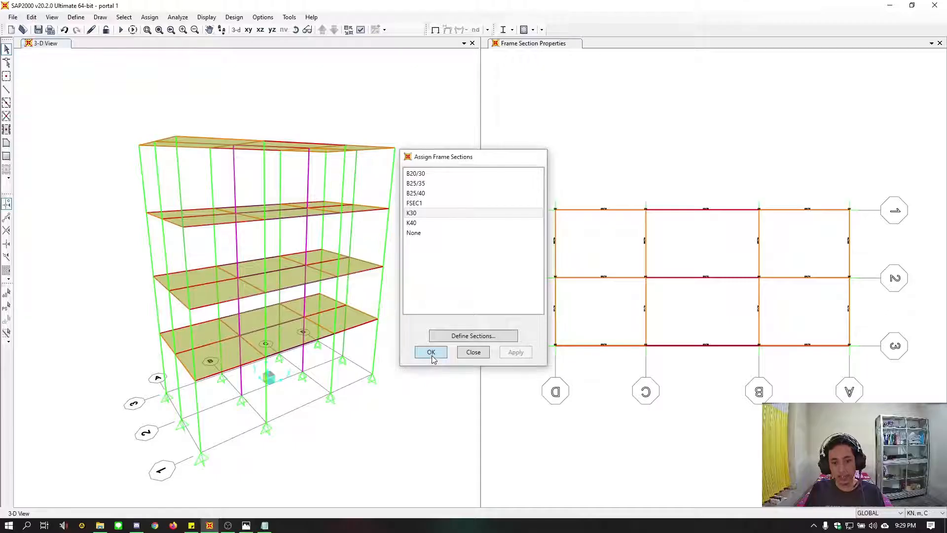
{"action": "left_click", "coordinate": [431, 354]}
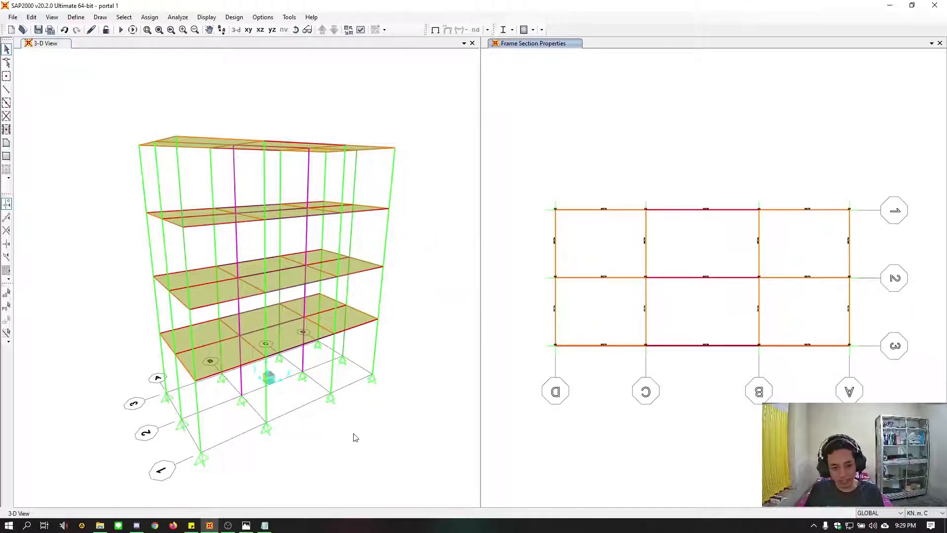
Check the column sections in the 3D view and in the X-Z elevation along grid line 3
{"action": "middle_click_drag", "start_coordinate": [355, 437], "coordinate": [563, 426], "text": "shift"}
{"action": "left_click", "coordinate": [629, 436]}
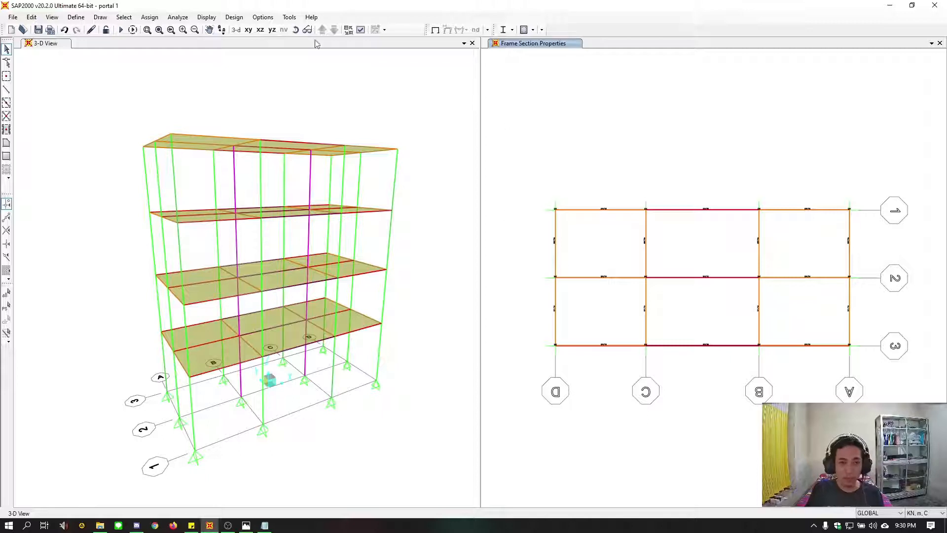
{"action": "left_click", "coordinate": [268, 35]}
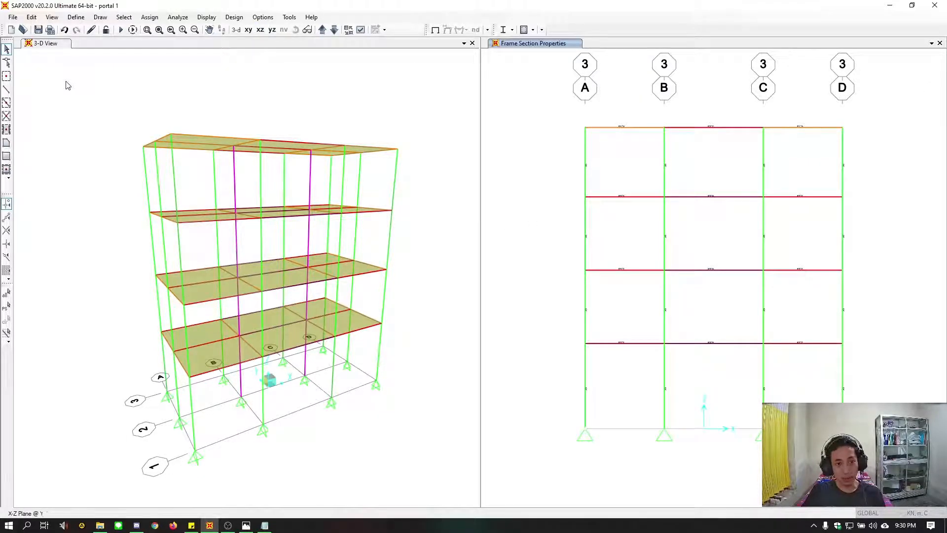
Save the current portal 1 model
{"action": "key", "text": "ctrl+s"}
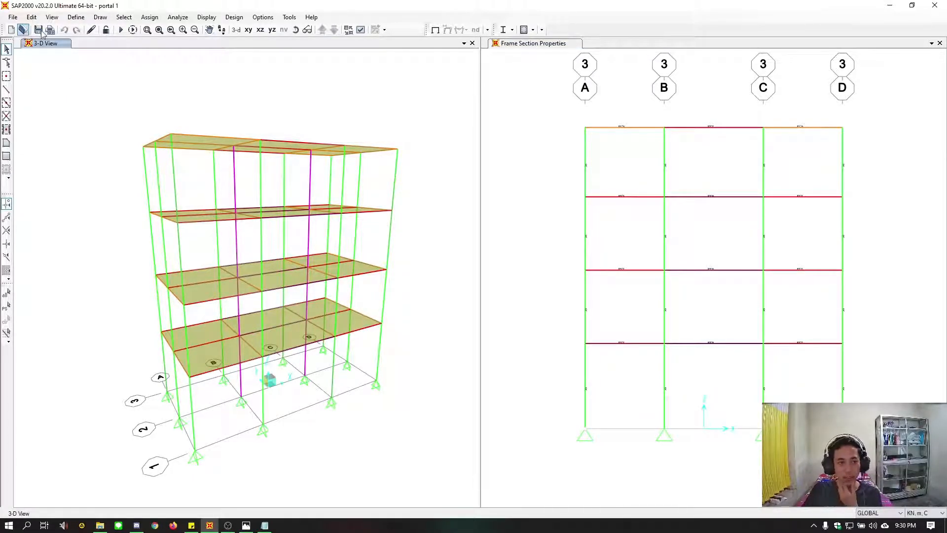
Examine the model's file name and save folder in the Save As dialog, and leave it without saving a copy
{"action": "left_click", "coordinate": [13, 17]}
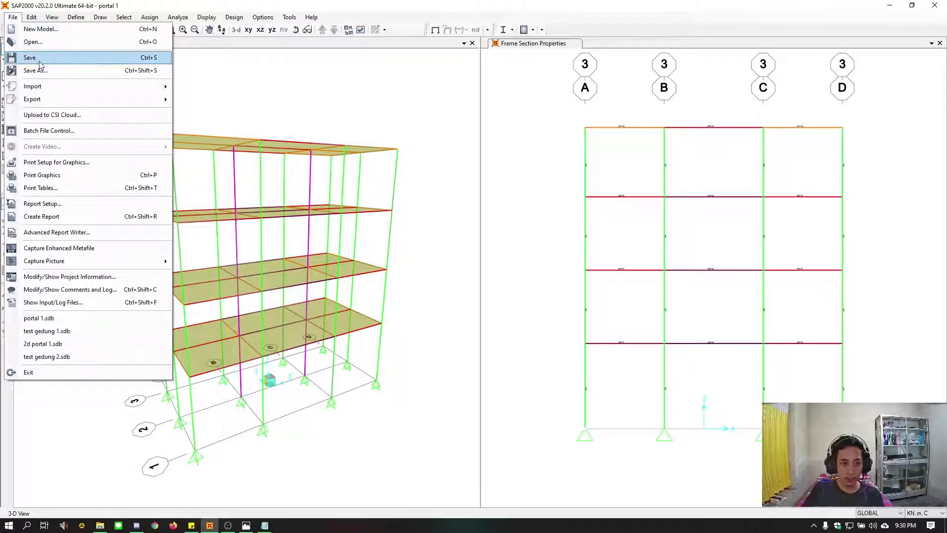
{"action": "left_click", "coordinate": [48, 72]}
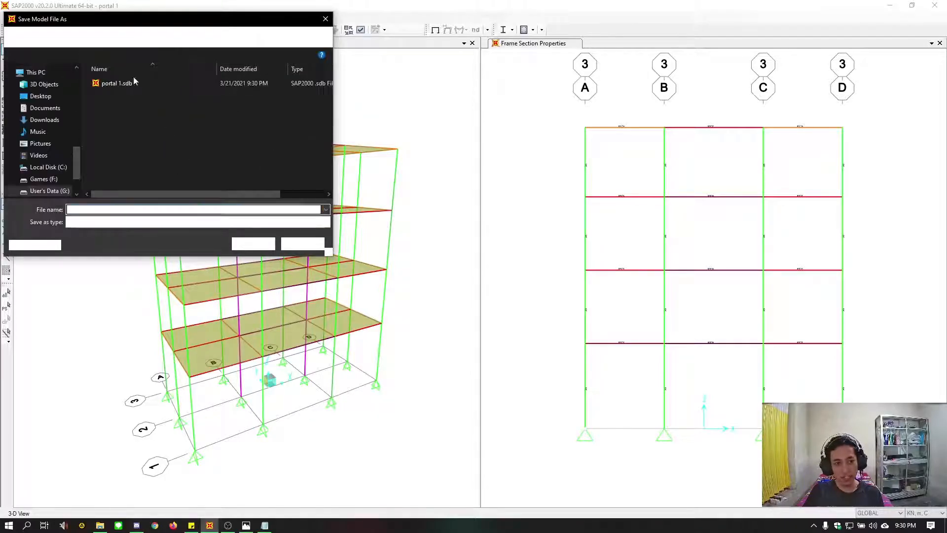
{"action": "left_click_drag", "start_coordinate": [129, 23], "coordinate": [204, 27]}
{"action": "left_click", "coordinate": [270, 147]}
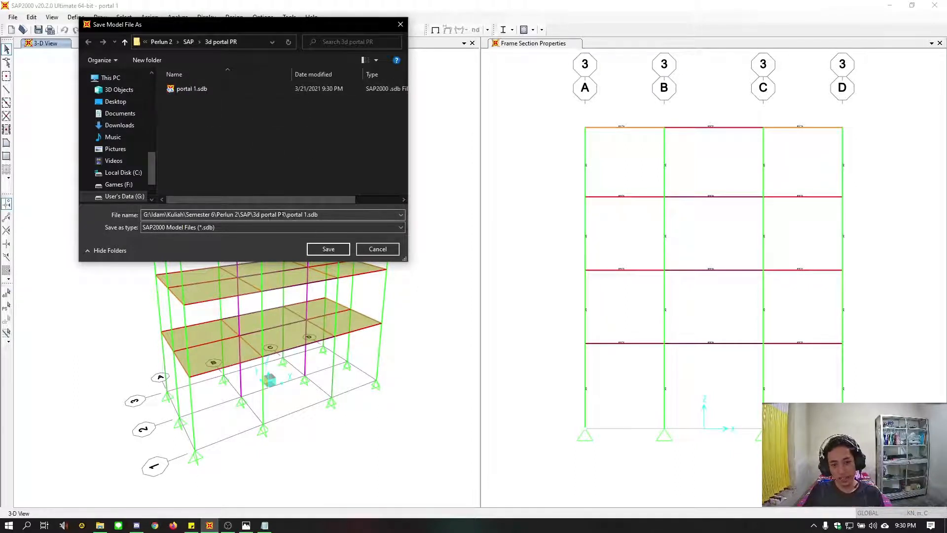
{"action": "left_click", "coordinate": [339, 216]}
{"action": "left_click", "coordinate": [325, 218]}
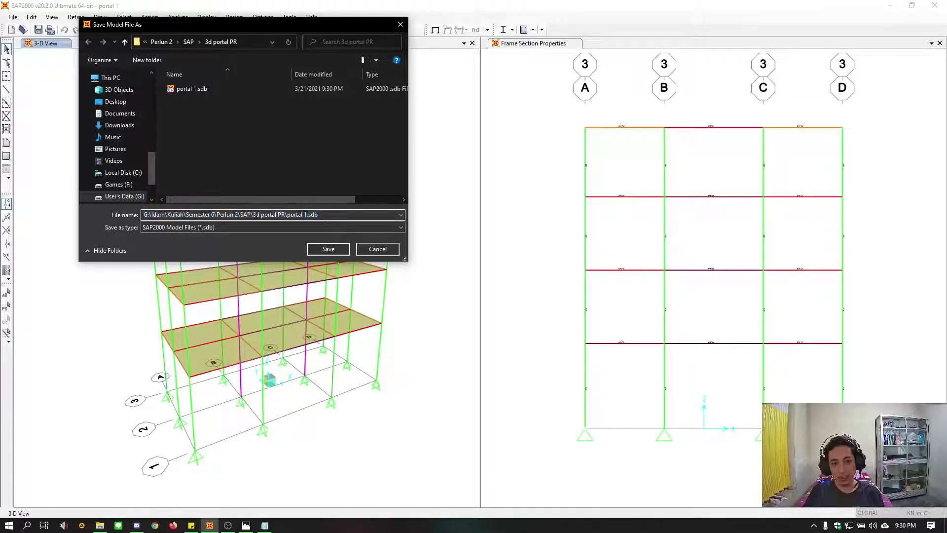
{"action": "left_click_drag", "start_coordinate": [253, 217], "coordinate": [323, 217]}
{"action": "left_click", "coordinate": [324, 218]}
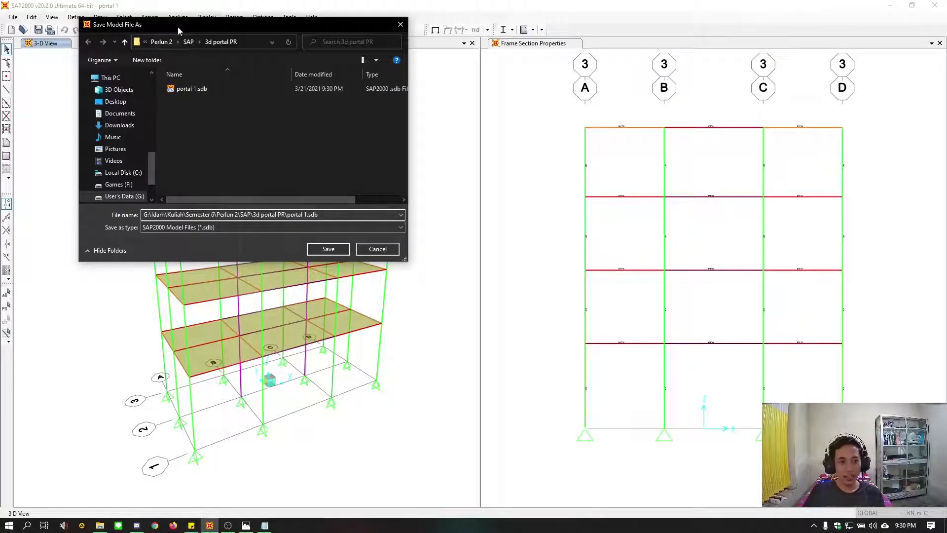
{"action": "left_click_drag", "start_coordinate": [178, 26], "coordinate": [178, 50]}
{"action": "left_click", "coordinate": [378, 273]}
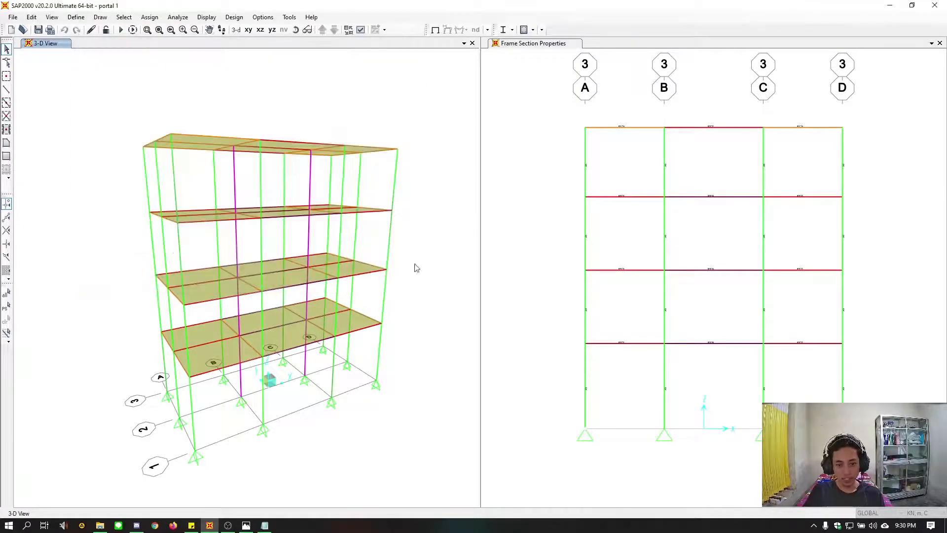
Open the uniform-to-frame load assignment for shell areas and keep the 3D model unobstructed
{"action": "left_click", "coordinate": [537, 254]}
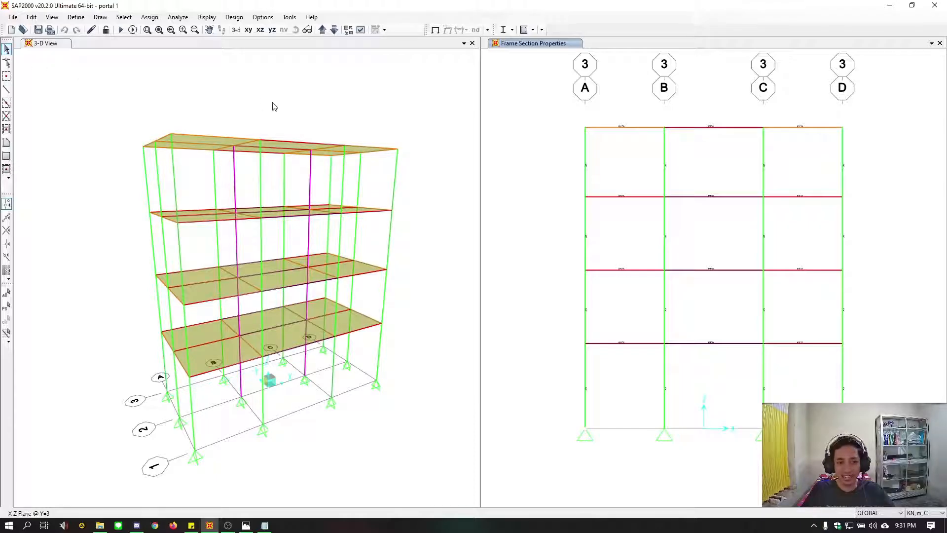
{"action": "left_click", "coordinate": [149, 17]}
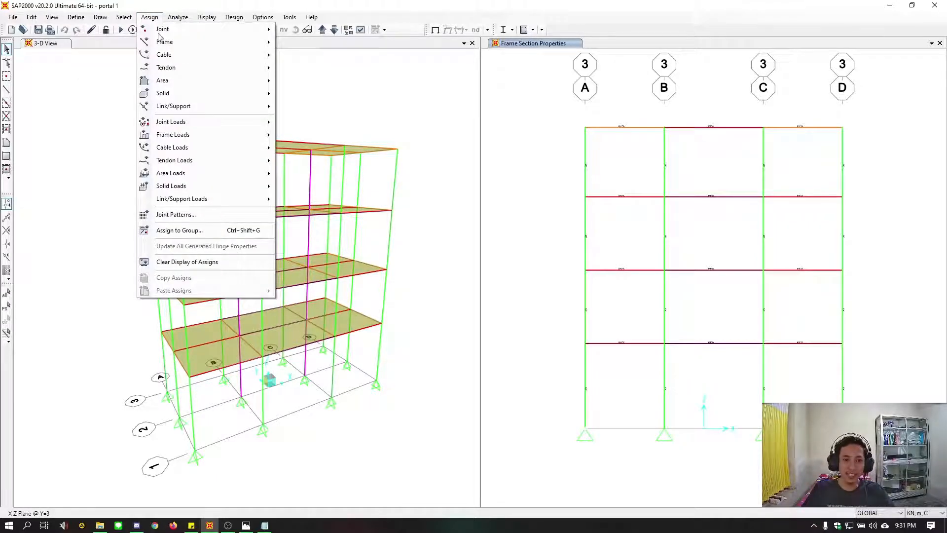
{"action": "mouse_move", "coordinate": [166, 69]}
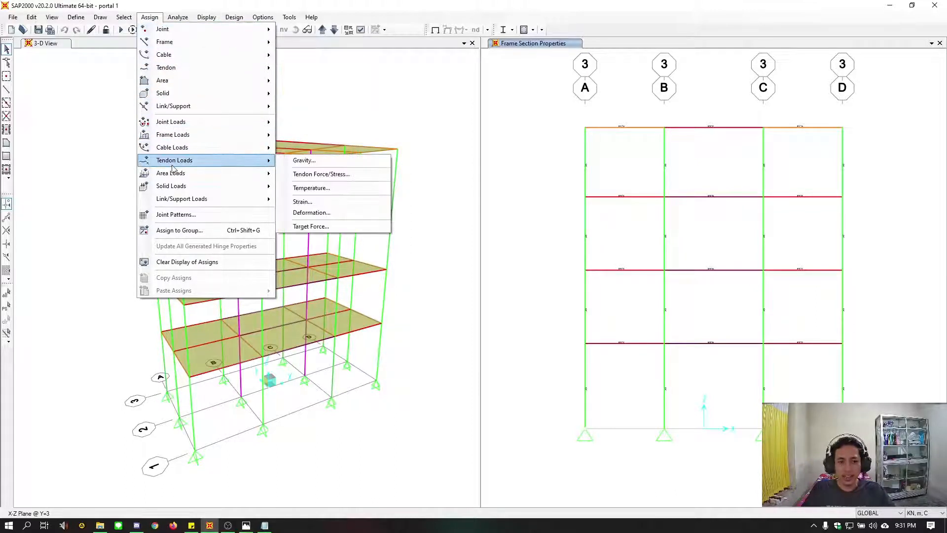
{"action": "mouse_move", "coordinate": [173, 185]}
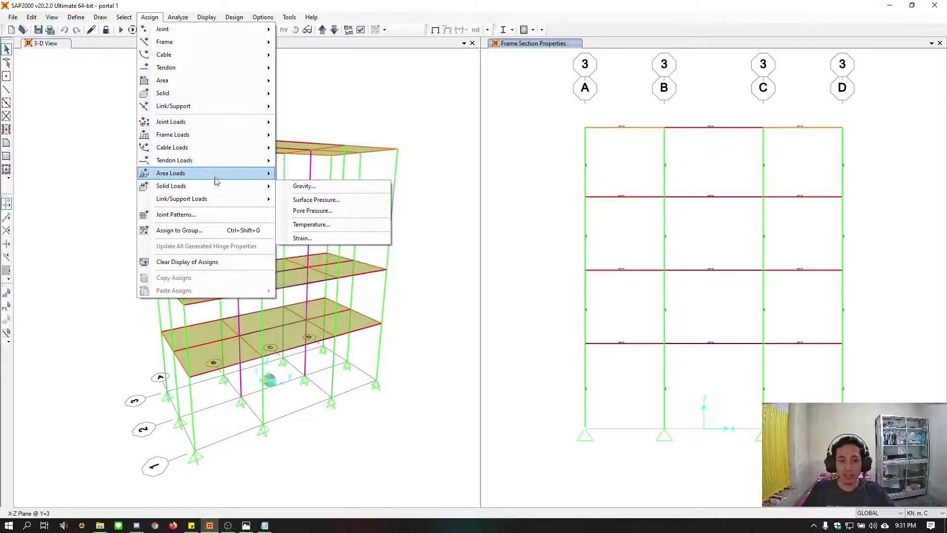
{"action": "mouse_move", "coordinate": [217, 173]}
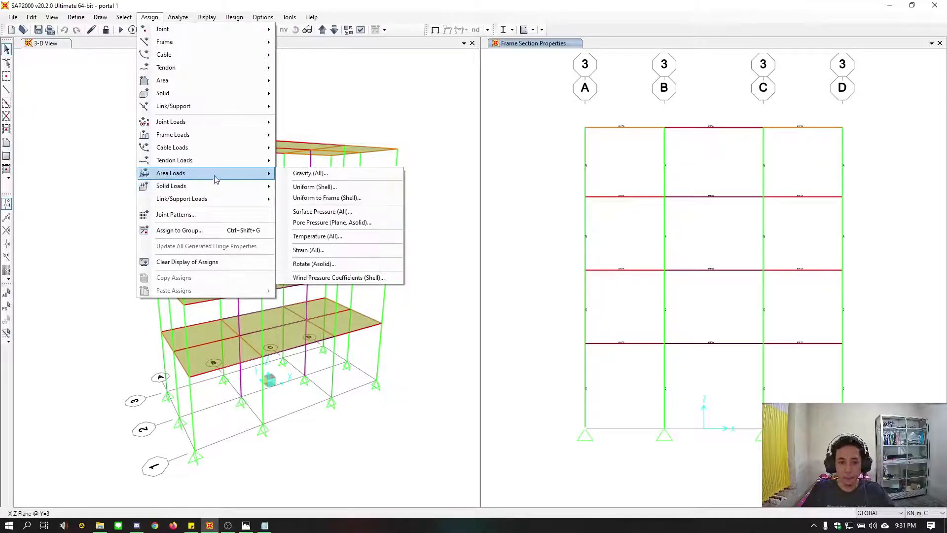
{"action": "left_click", "coordinate": [366, 198]}
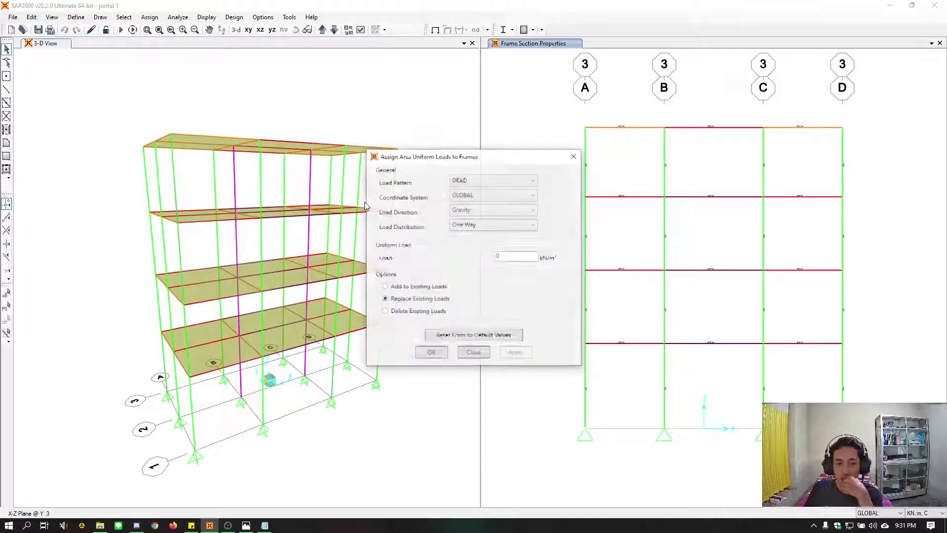
{"action": "left_click_drag", "start_coordinate": [434, 156], "coordinate": [555, 124]}
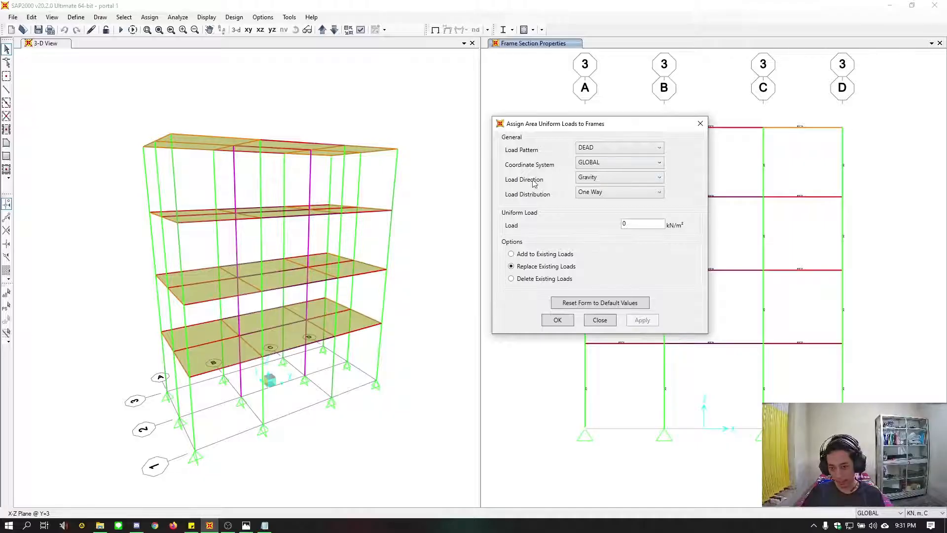
{"action": "left_click_drag", "start_coordinate": [562, 127], "coordinate": [517, 120]}
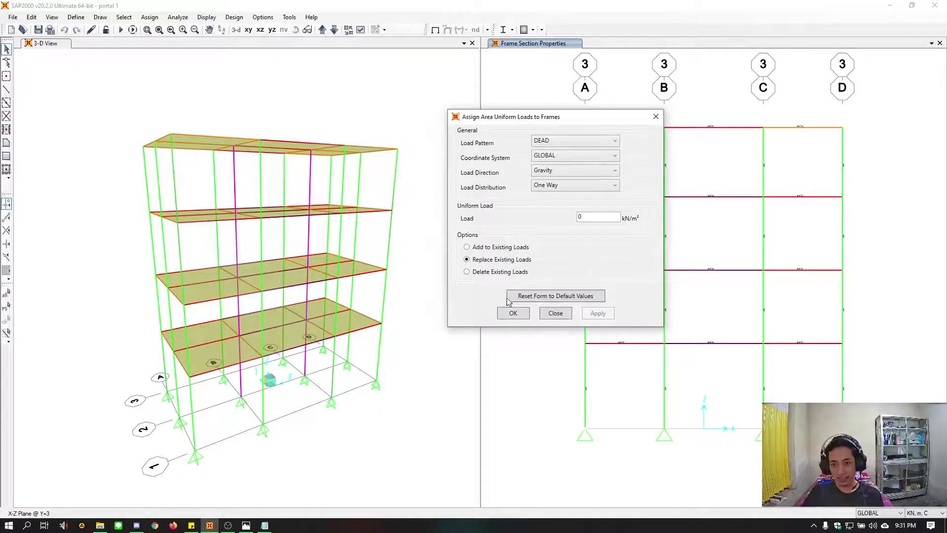
Select all six slab panels of the lowest elevated floor in the 3D view
{"action": "left_click", "coordinate": [222, 354]}
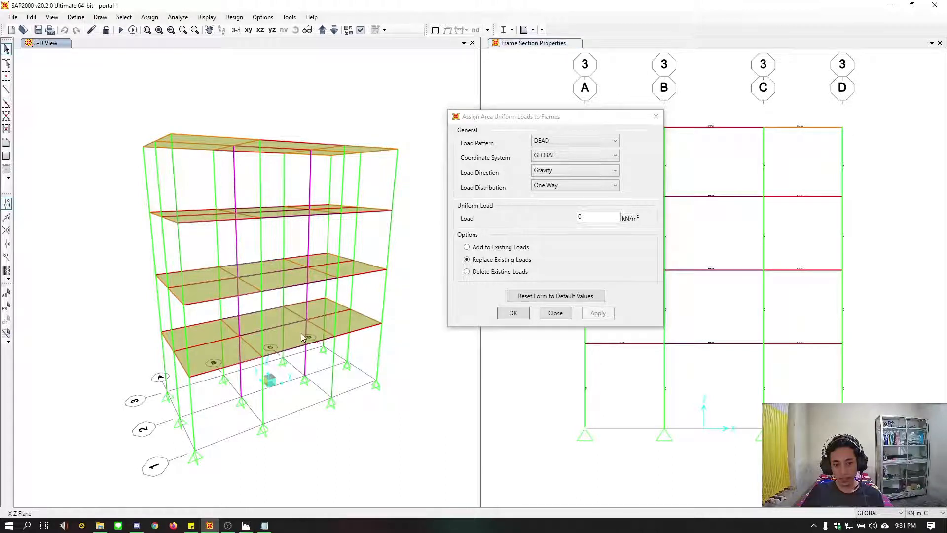
{"action": "left_click", "coordinate": [358, 324]}
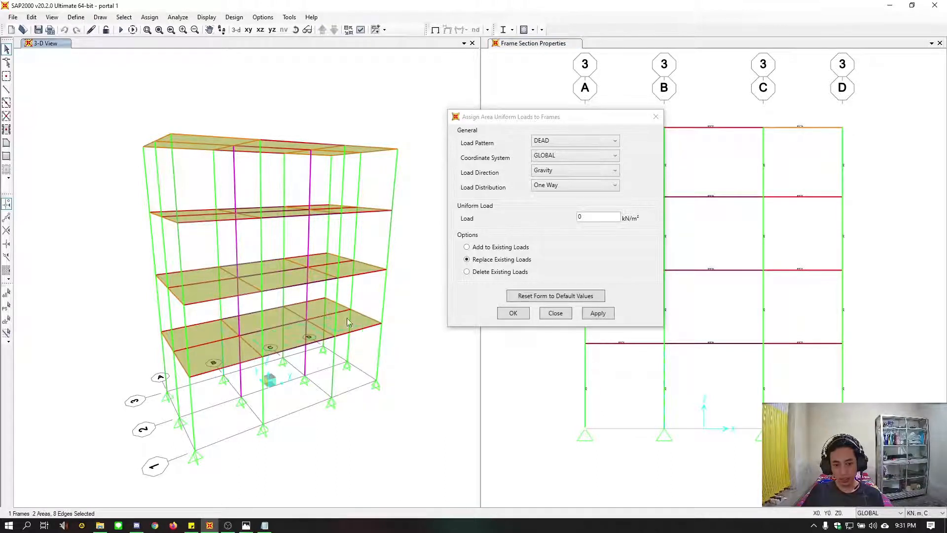
{"action": "left_click", "coordinate": [309, 317]}
{"action": "left_click", "coordinate": [245, 330]}
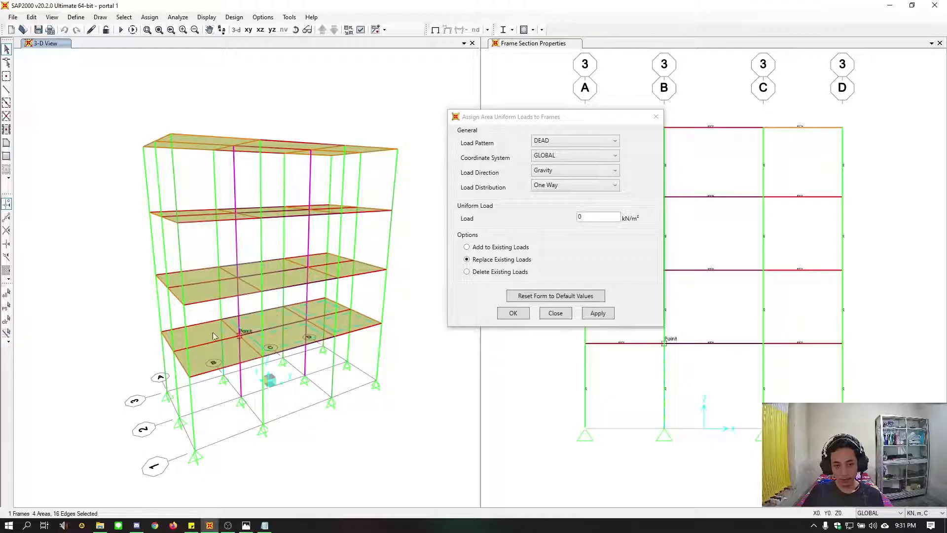
{"action": "left_click", "coordinate": [214, 343]}
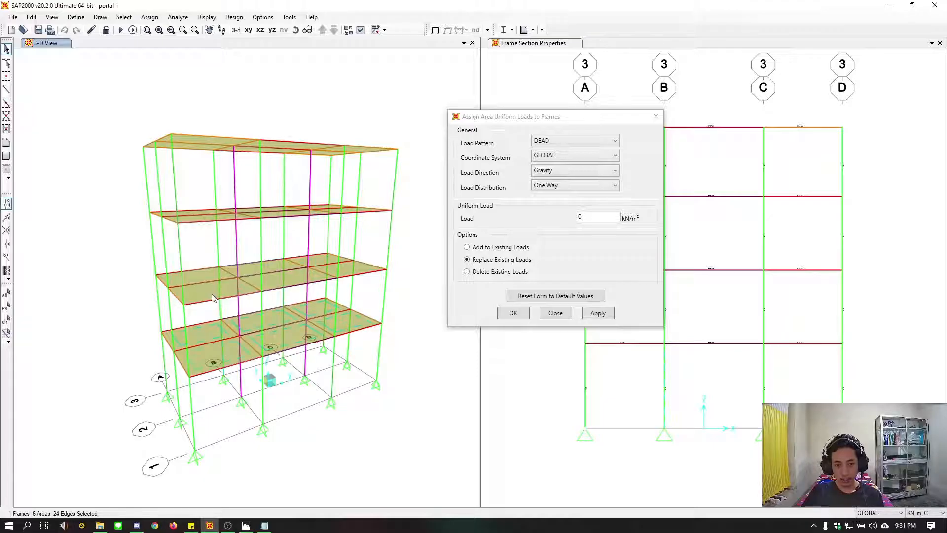
Add all six slab panels of the second elevated floor to the selection
{"action": "left_click", "coordinate": [199, 274]}
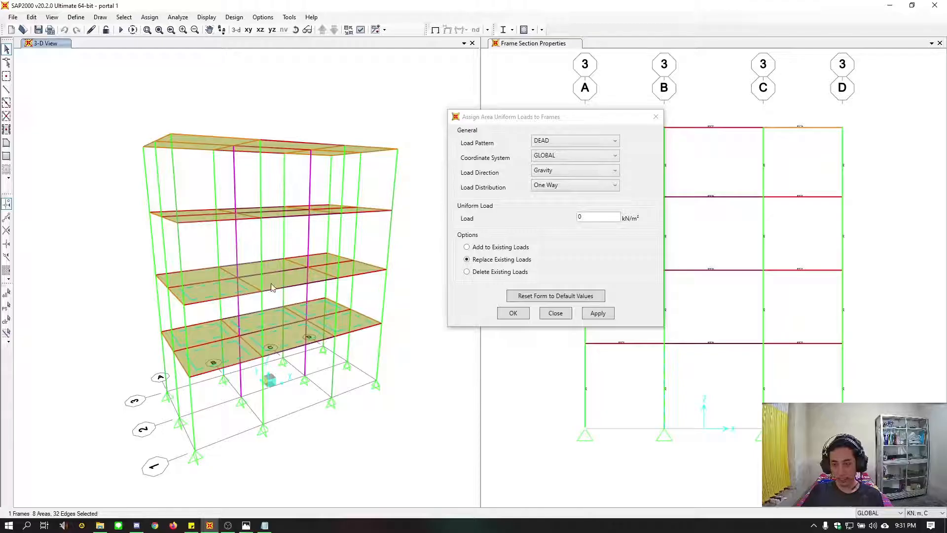
{"action": "left_click", "coordinate": [292, 275]}
{"action": "left_click", "coordinate": [270, 267]}
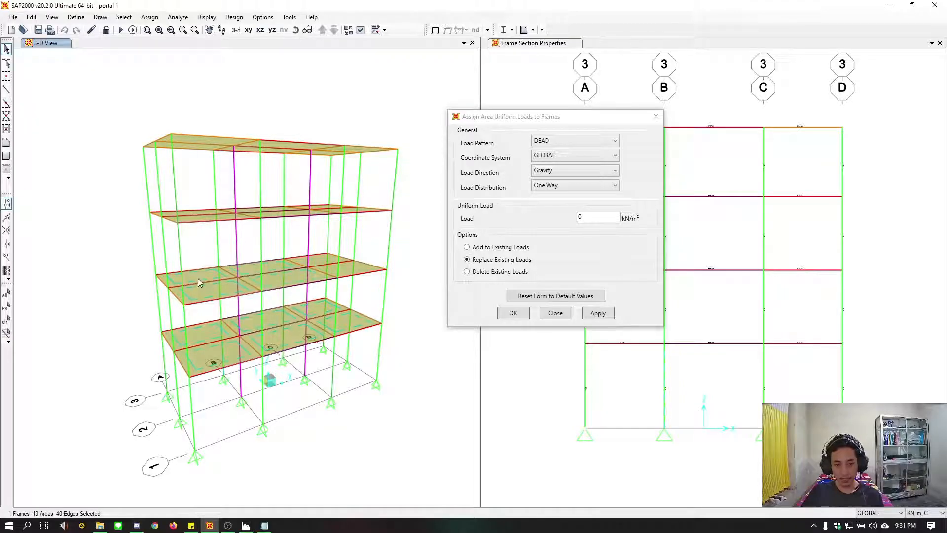
{"action": "left_click", "coordinate": [342, 278]}
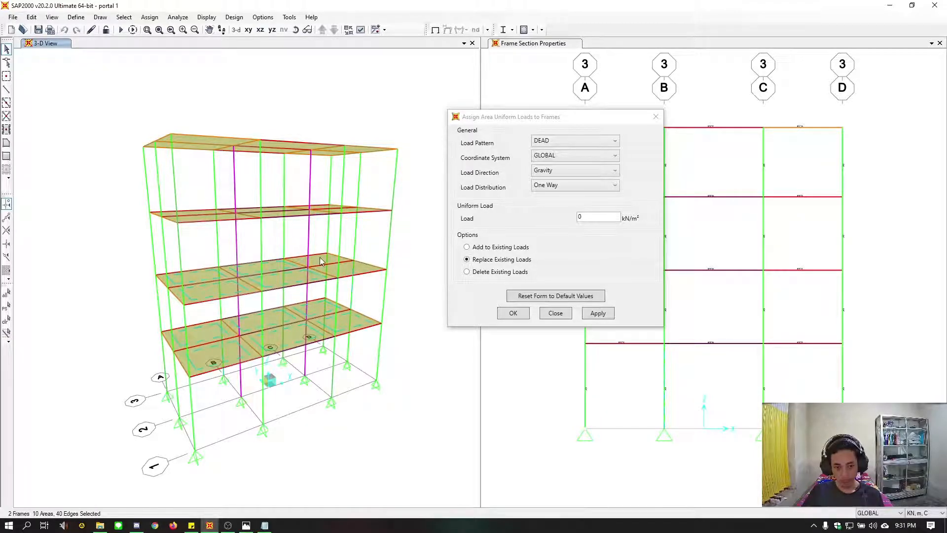
{"action": "left_click", "coordinate": [359, 272]}
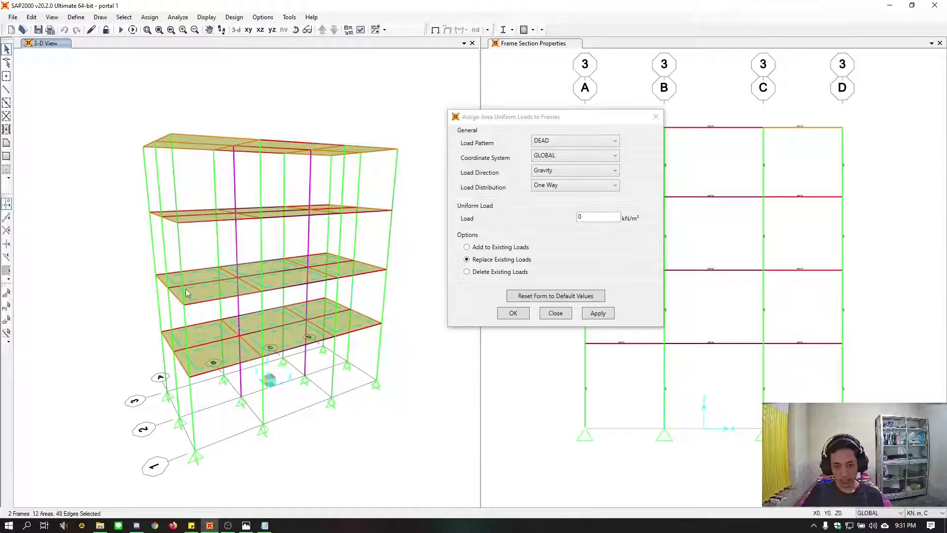
Add all six slab panels of the third elevated floor, just below the roof, to the selection
{"action": "middle_click_drag", "start_coordinate": [293, 264], "coordinate": [285, 323]}
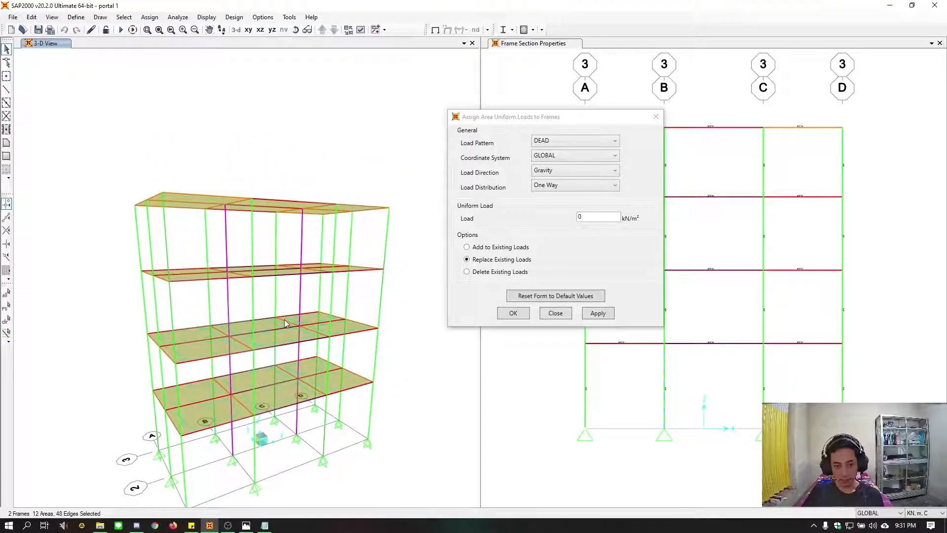
{"action": "middle_click_drag", "start_coordinate": [262, 279], "coordinate": [269, 318], "text": "shift"}
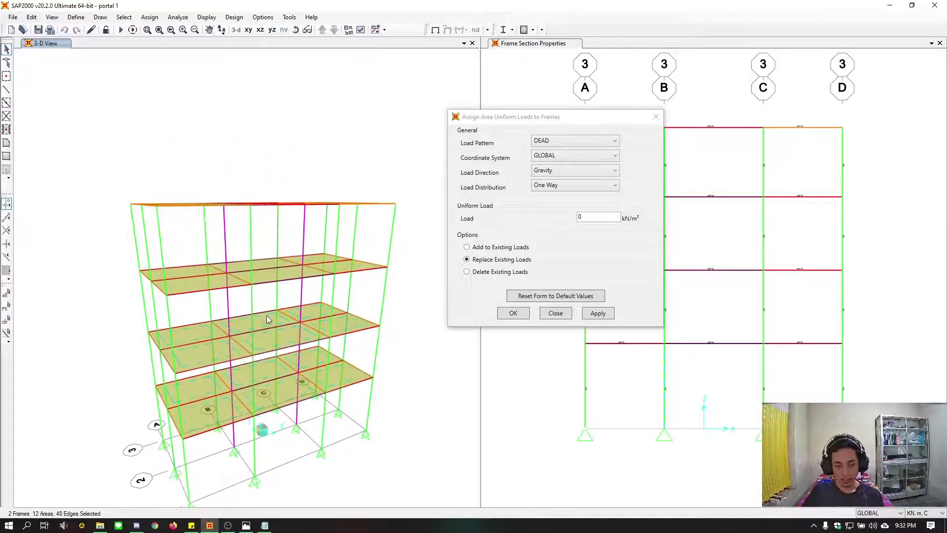
{"action": "left_click", "coordinate": [205, 284]}
{"action": "left_click", "coordinate": [251, 271]}
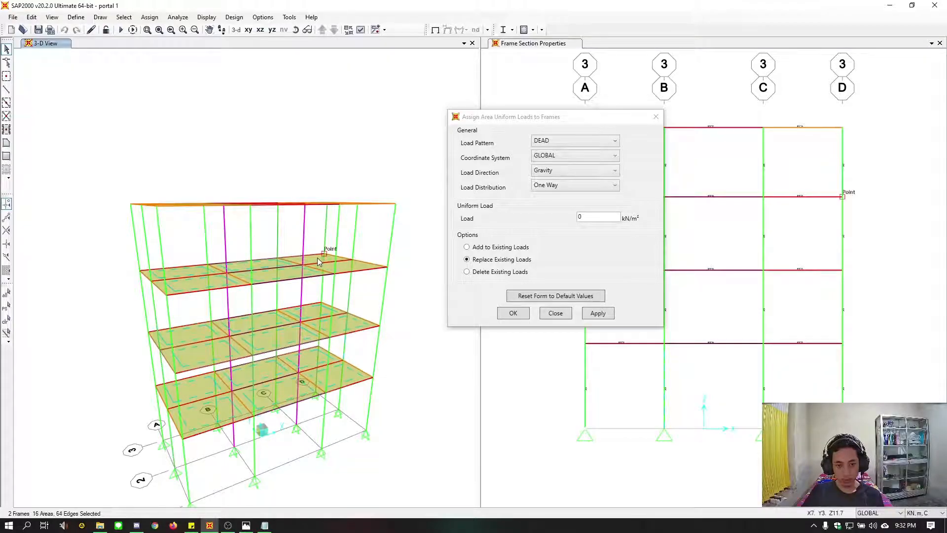
{"action": "left_click", "coordinate": [351, 264]}
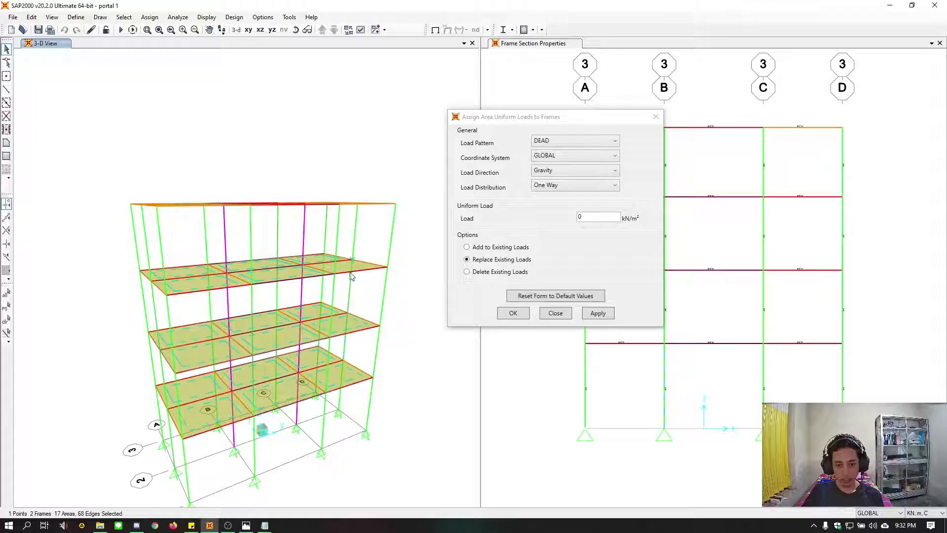
{"action": "left_click", "coordinate": [351, 259]}
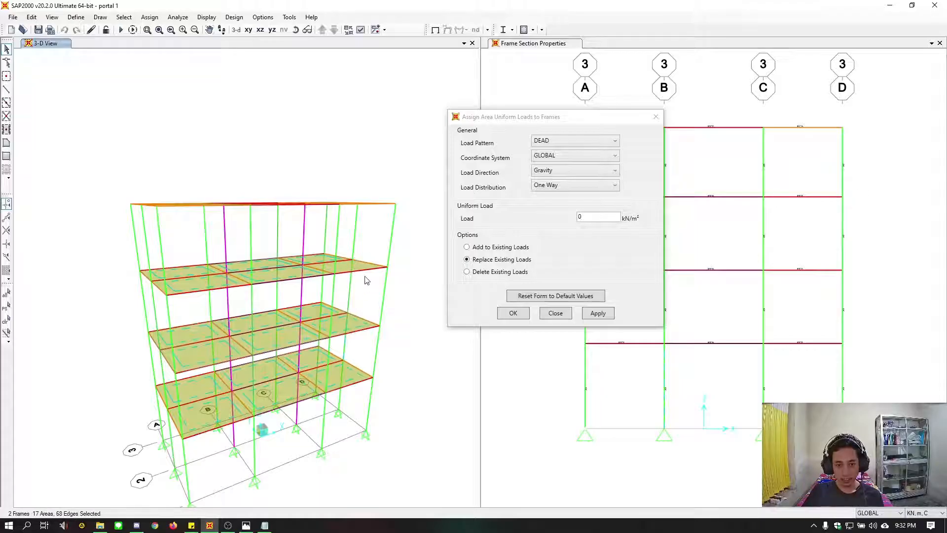
{"action": "left_click", "coordinate": [341, 267]}
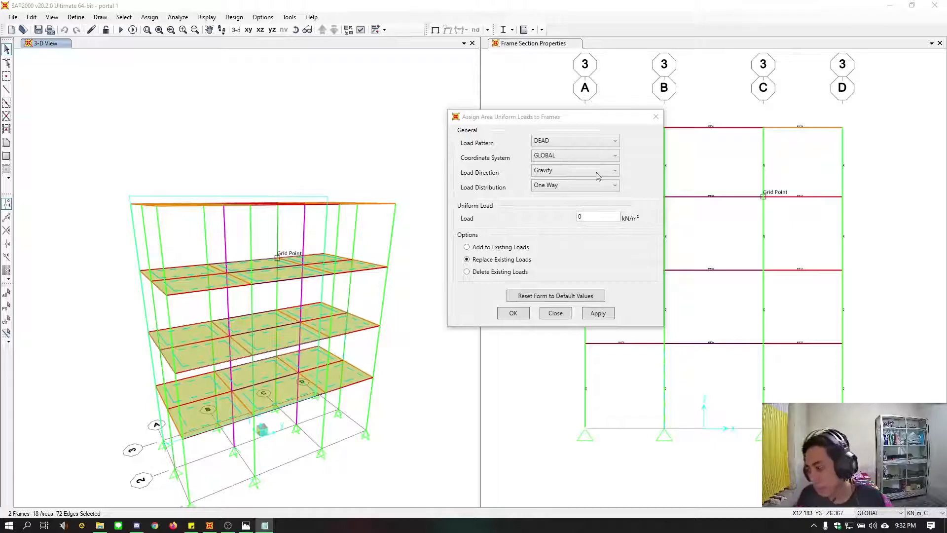
Check which load patterns are available for the area load, and leave the assignment without applying a load
{"action": "left_click", "coordinate": [559, 142]}
{"action": "left_click", "coordinate": [560, 142]}
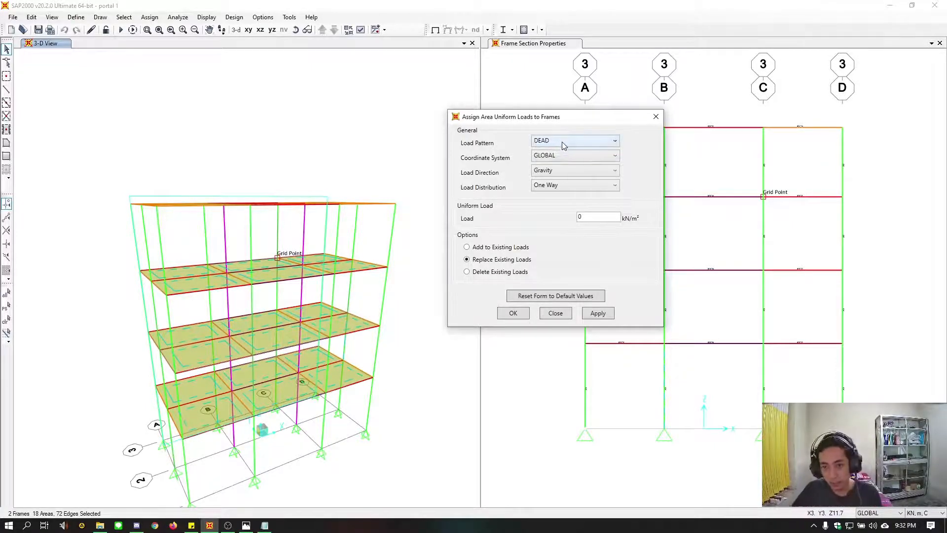
{"action": "left_click", "coordinate": [563, 142]}
{"action": "left_click", "coordinate": [566, 143]}
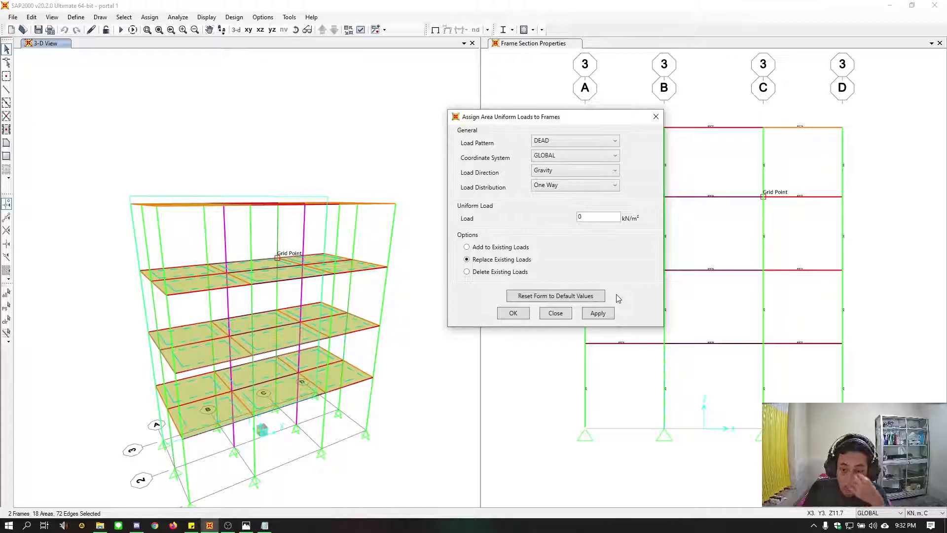
{"action": "left_click", "coordinate": [578, 141]}
{"action": "left_click", "coordinate": [578, 141]}
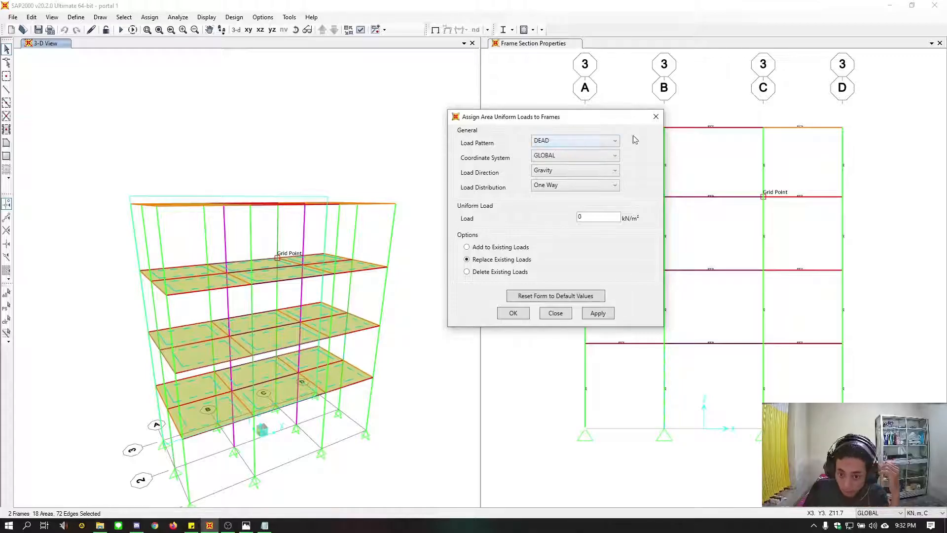
{"action": "left_click", "coordinate": [656, 117]}
Define a new load pattern named LIVE with type Live and a self-weight multiplier of 0
{"action": "left_click", "coordinate": [76, 17]}
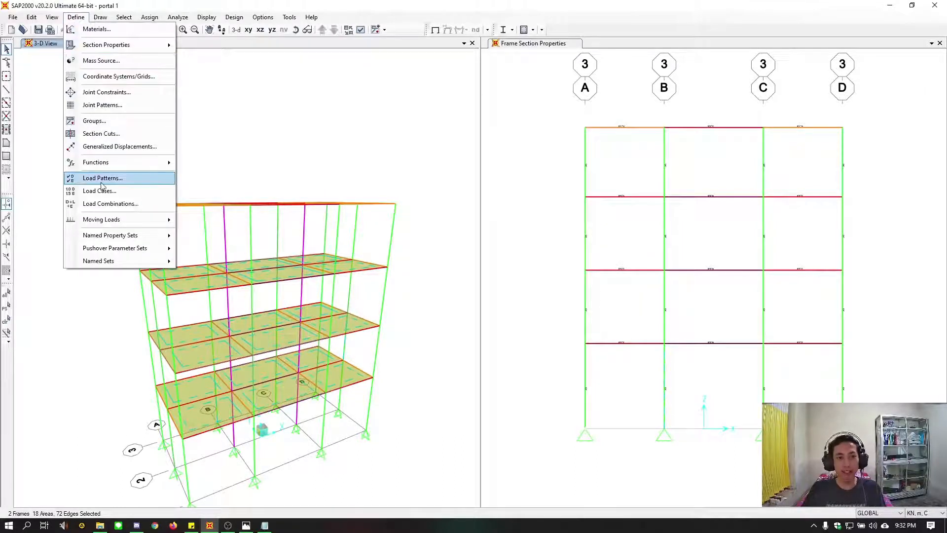
{"action": "left_click", "coordinate": [106, 178]}
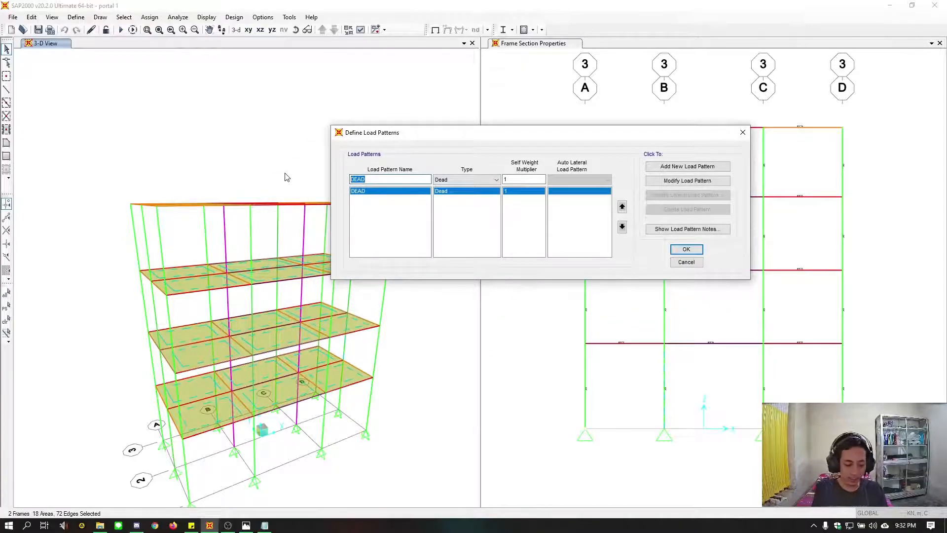
{"action": "type", "text": "LIVE"}
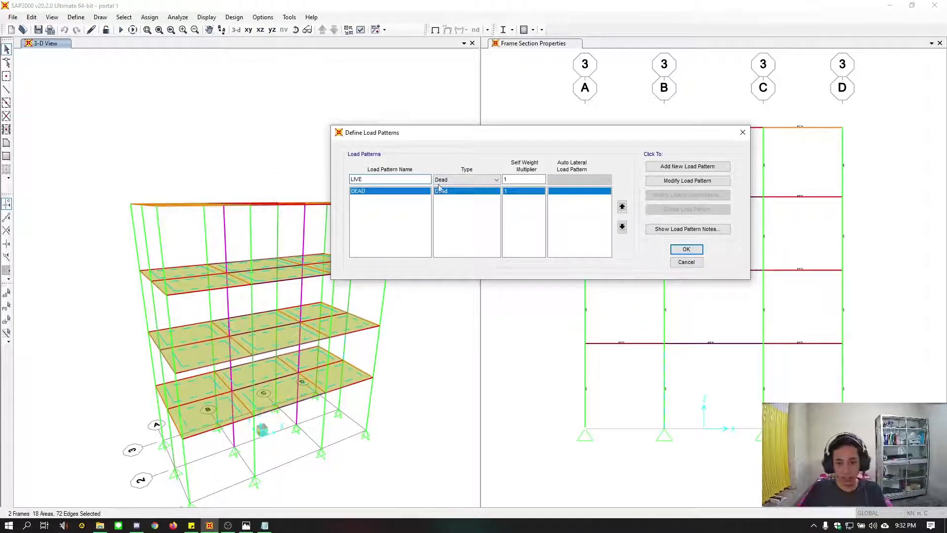
{"action": "left_click", "coordinate": [469, 180]}
{"action": "left_click", "coordinate": [446, 198]}
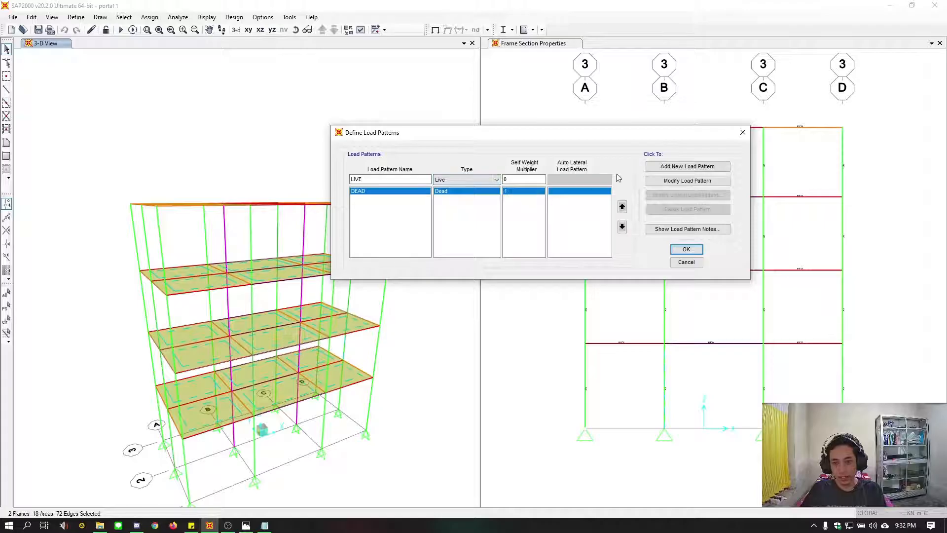
{"action": "left_click", "coordinate": [687, 166]}
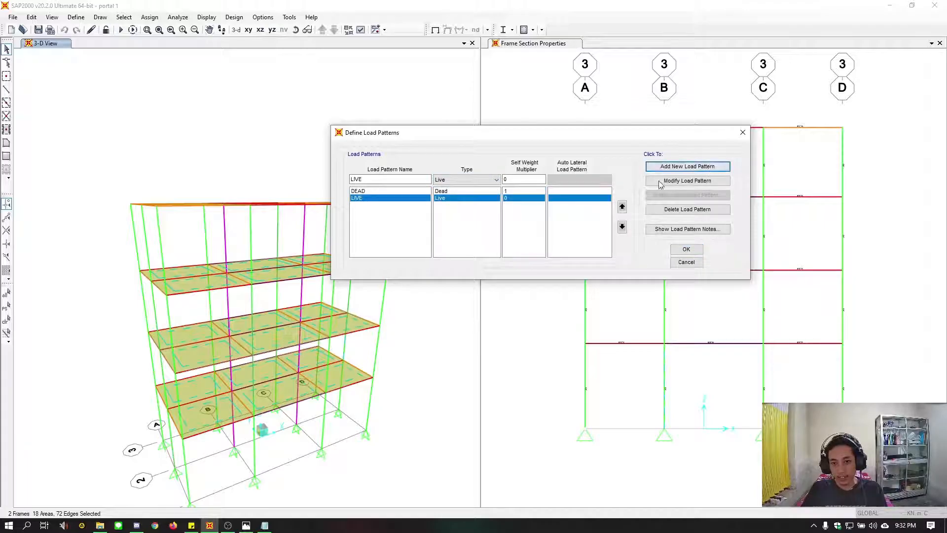
{"action": "left_click", "coordinate": [685, 249]}
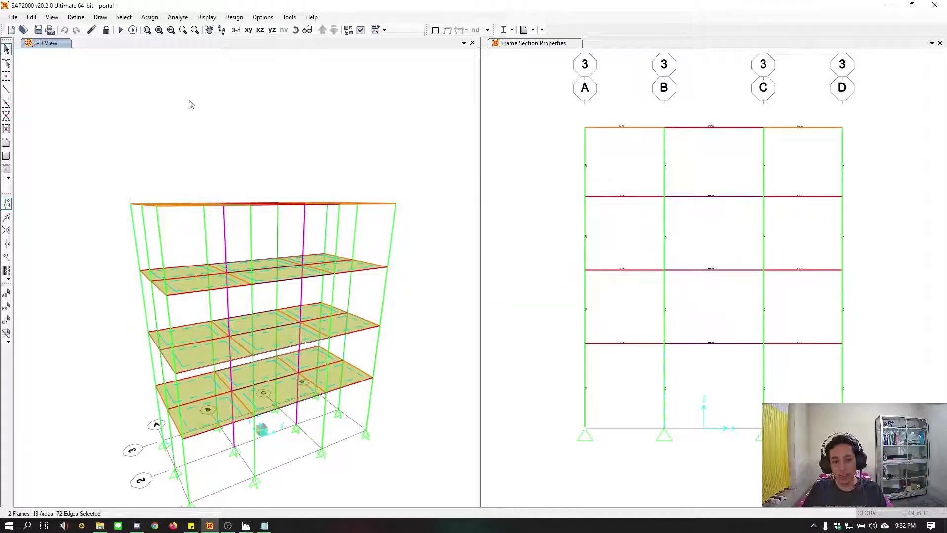
{"action": "left_click", "coordinate": [149, 16]}
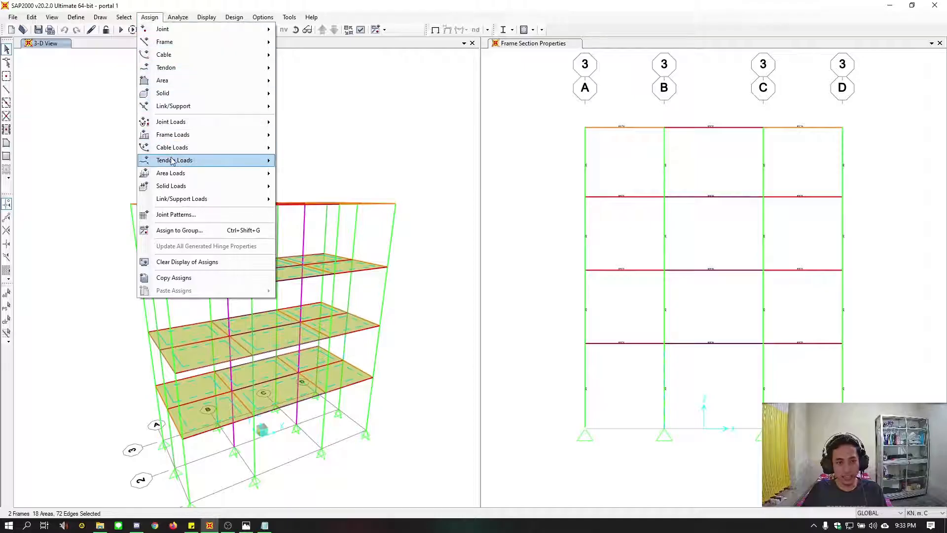
{"action": "mouse_move", "coordinate": [188, 173]}
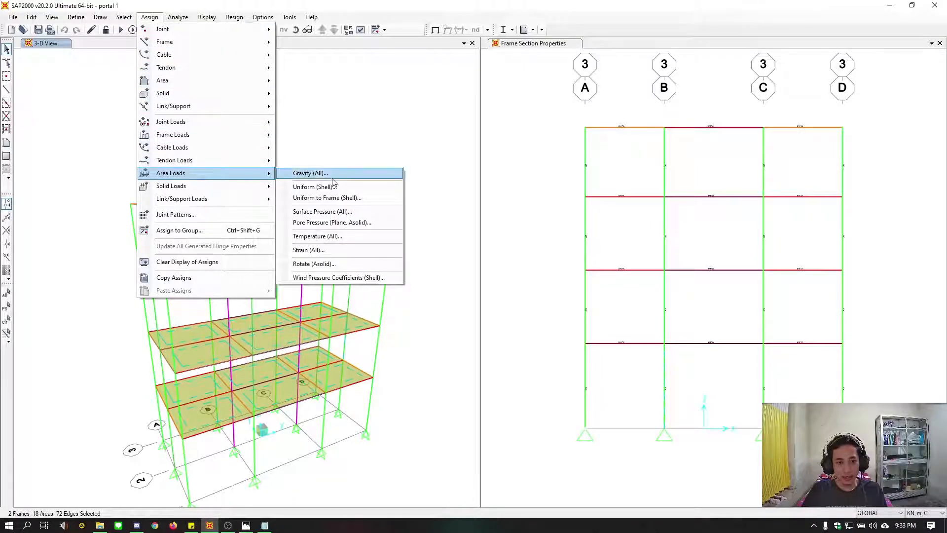
{"action": "left_click", "coordinate": [396, 201]}
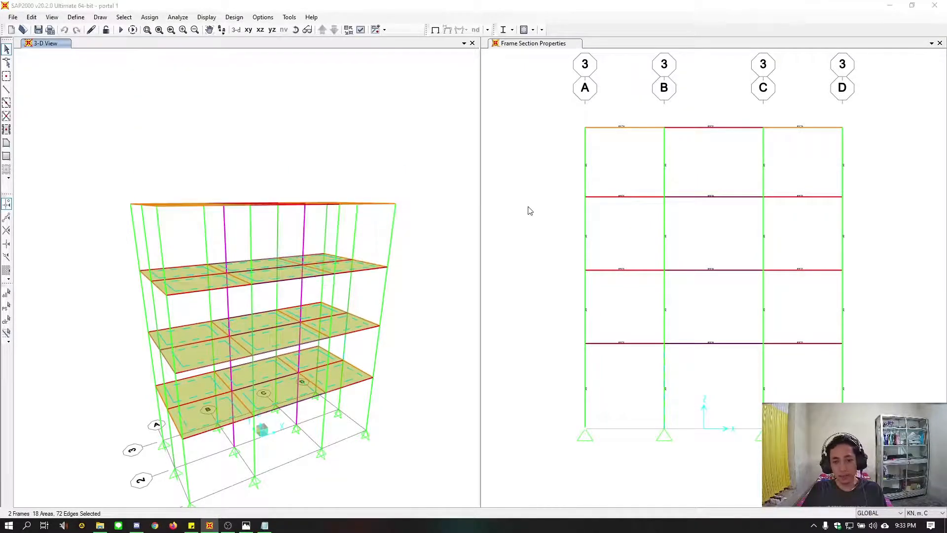
{"action": "double_click", "coordinate": [499, 256]}
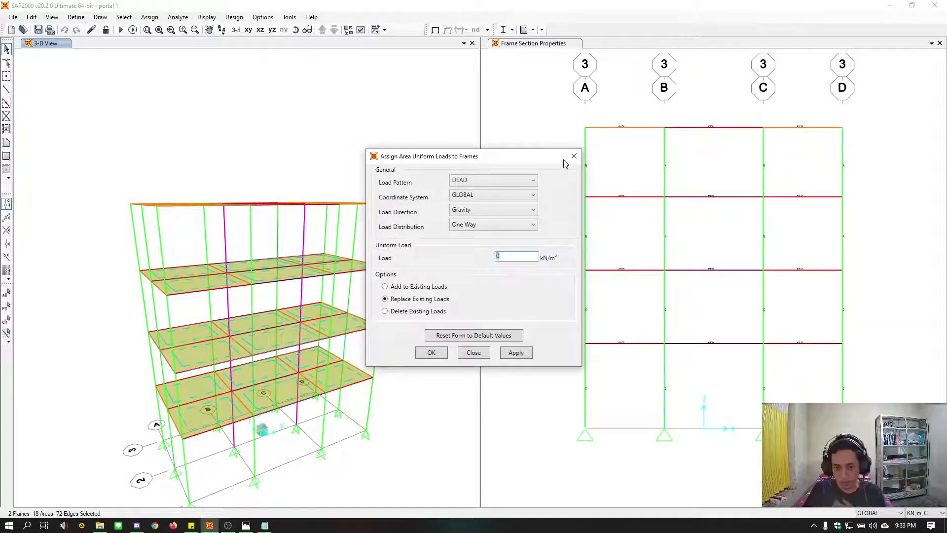
{"action": "left_click", "coordinate": [516, 255]}
{"action": "left_click_drag", "start_coordinate": [516, 256], "coordinate": [487, 257]}
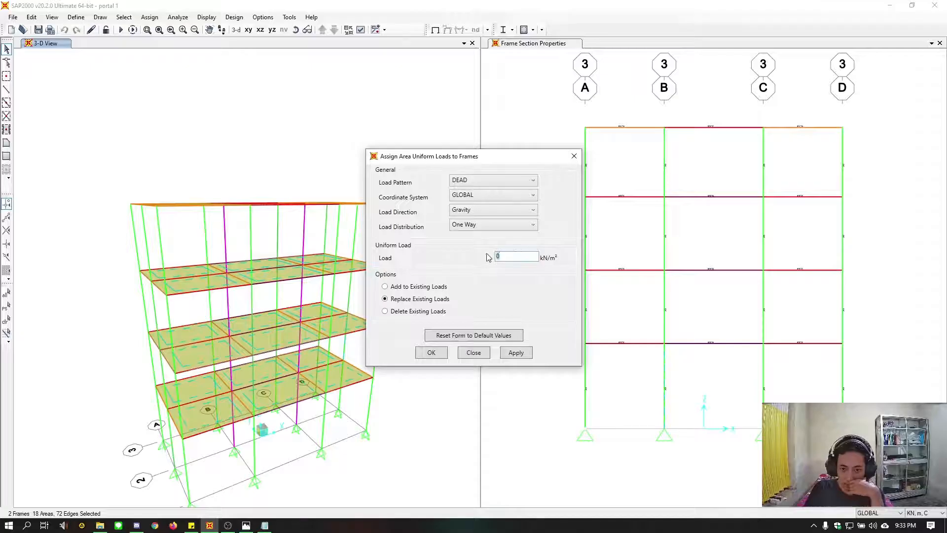
{"action": "left_click", "coordinate": [573, 156]}
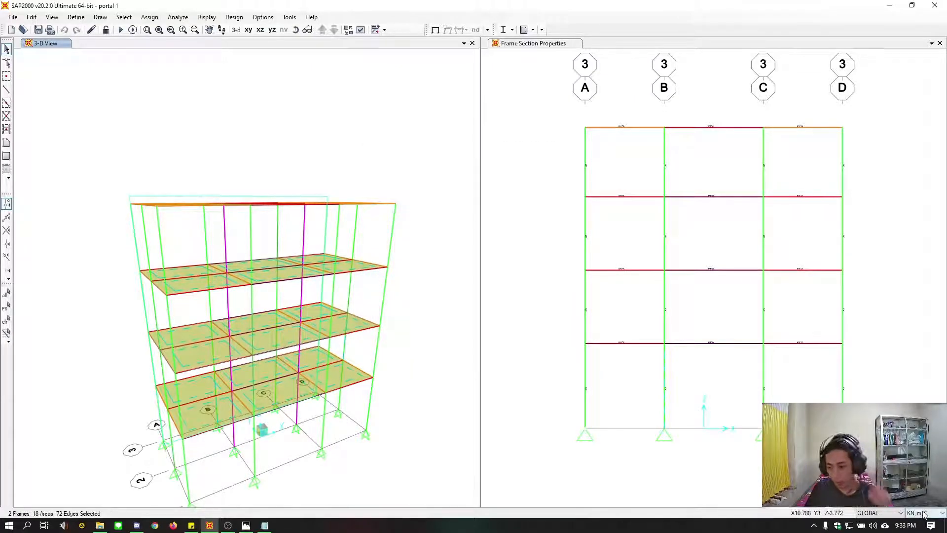
Consult the load notes in the text file and set the model units to Kgf, m, C
{"action": "left_click", "coordinate": [264, 524]}
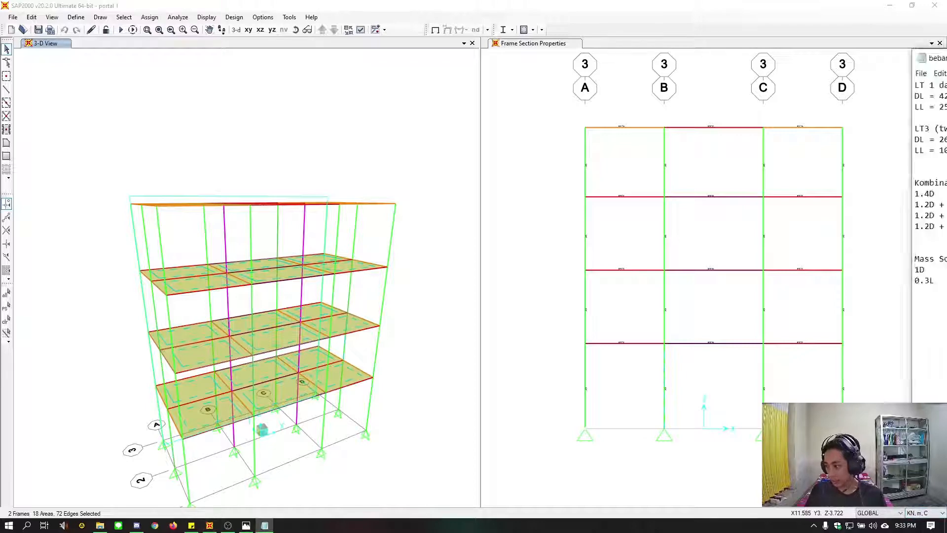
{"action": "left_click_drag", "start_coordinate": [833, 57], "coordinate": [946, 134]}
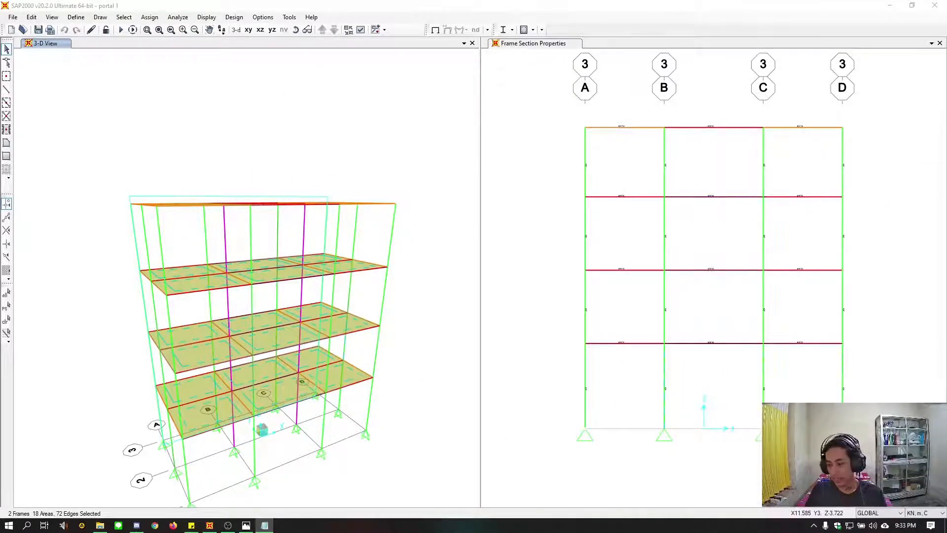
{"action": "left_click", "coordinate": [925, 513]}
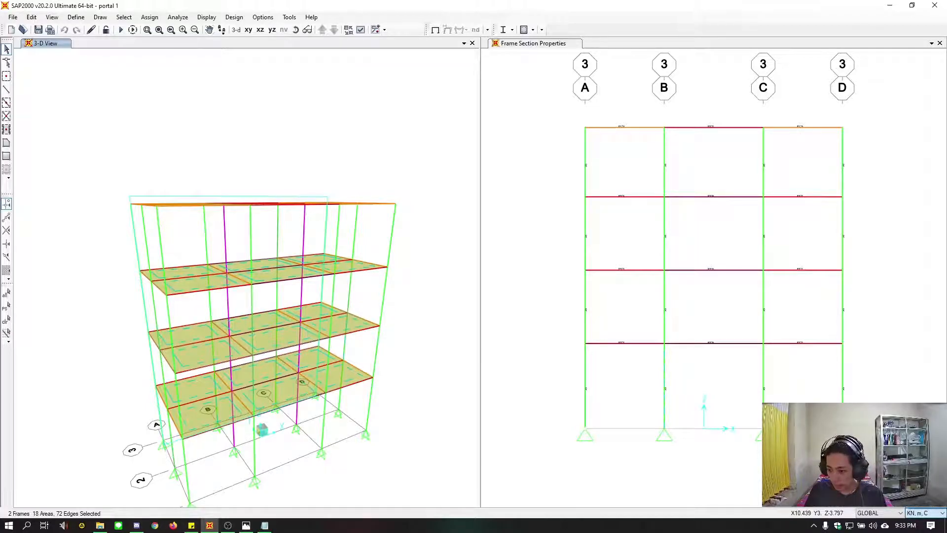
{"action": "left_click", "coordinate": [921, 454]}
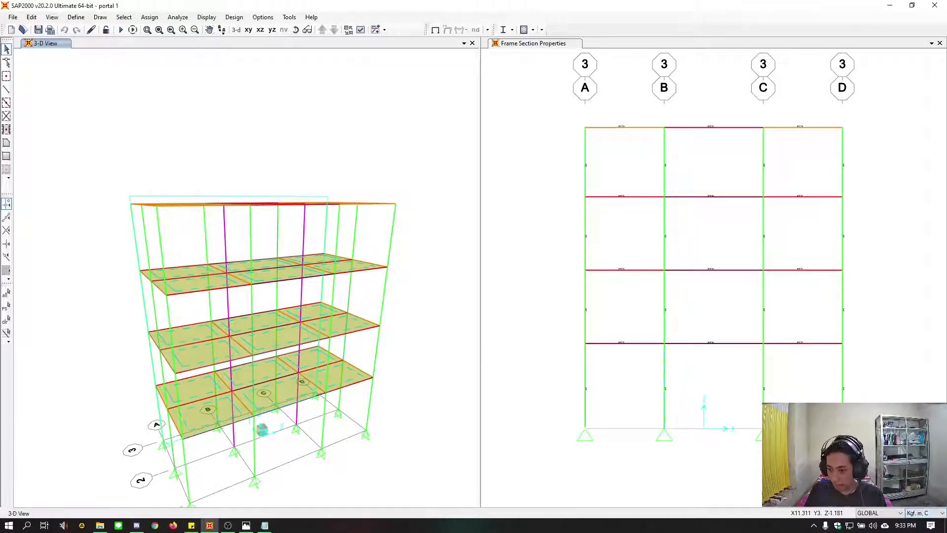
Assign a one-way uniform-to-frame gravity load of 422 kgf/m² in the DEAD pattern to the selected floor slabs
{"action": "left_click", "coordinate": [151, 19]}
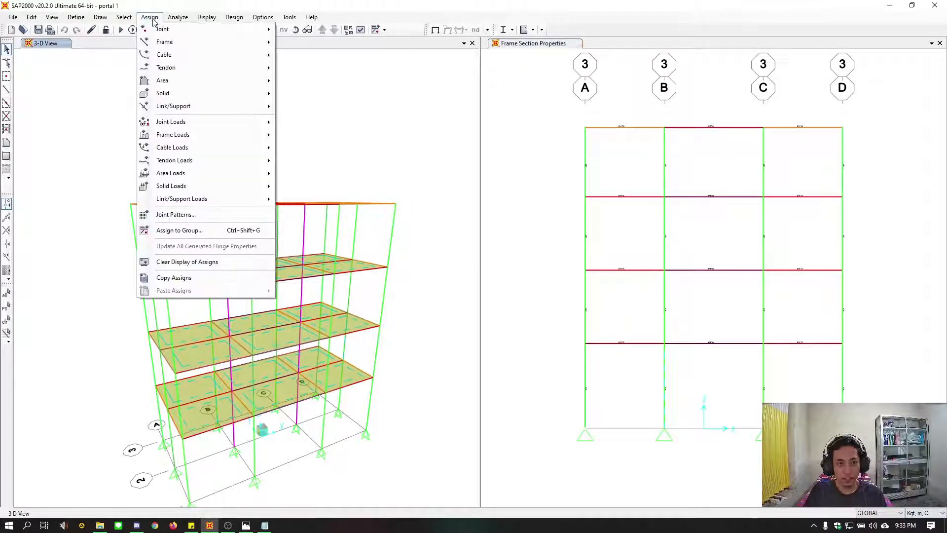
{"action": "mouse_move", "coordinate": [216, 175]}
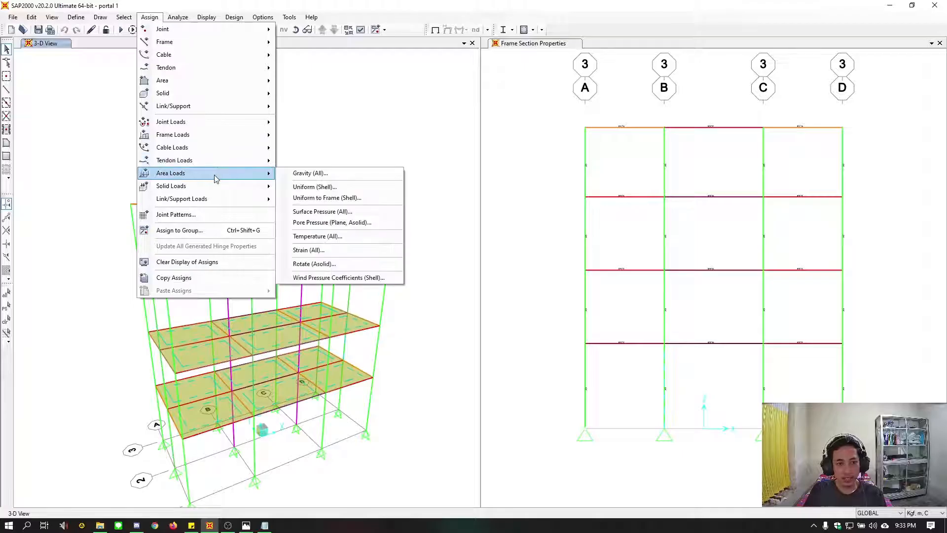
{"action": "left_click", "coordinate": [321, 198]}
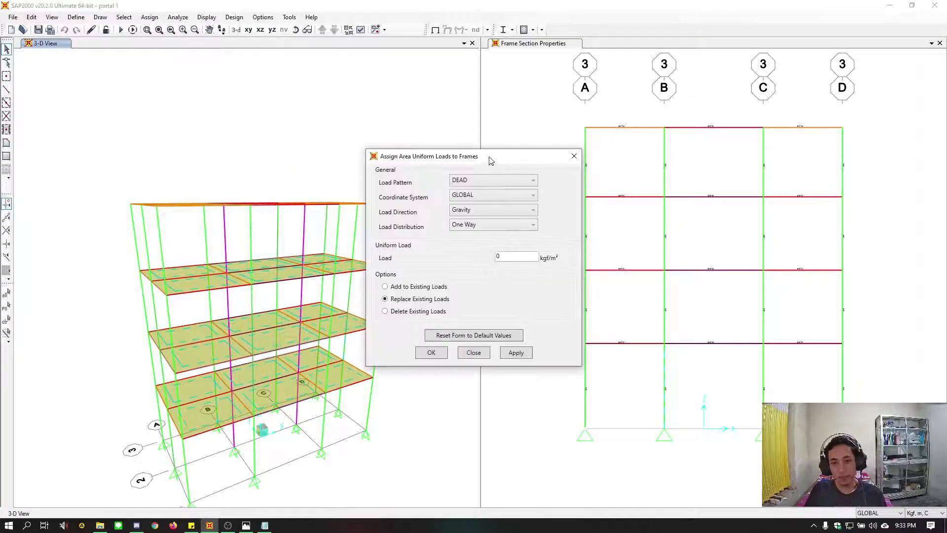
{"action": "left_click_drag", "start_coordinate": [488, 157], "coordinate": [610, 146]}
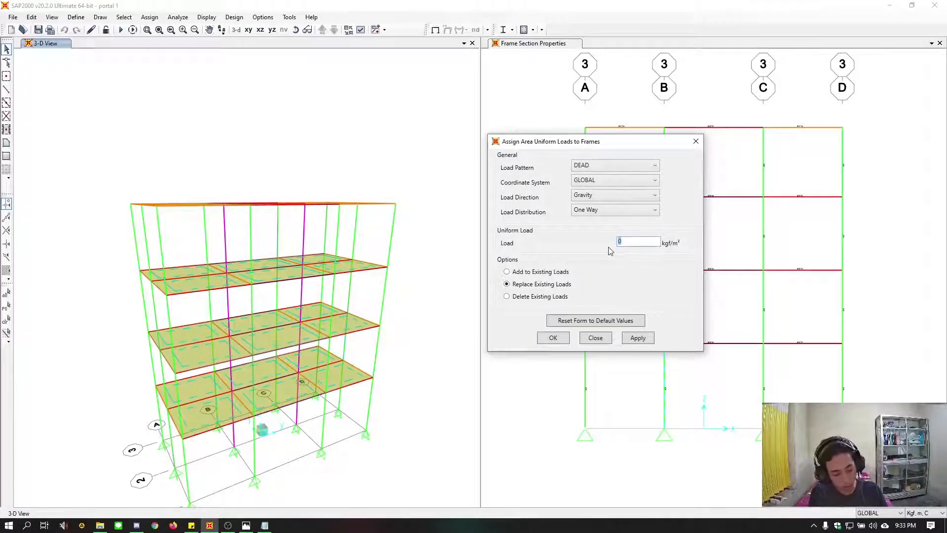
{"action": "type", "text": "422"}
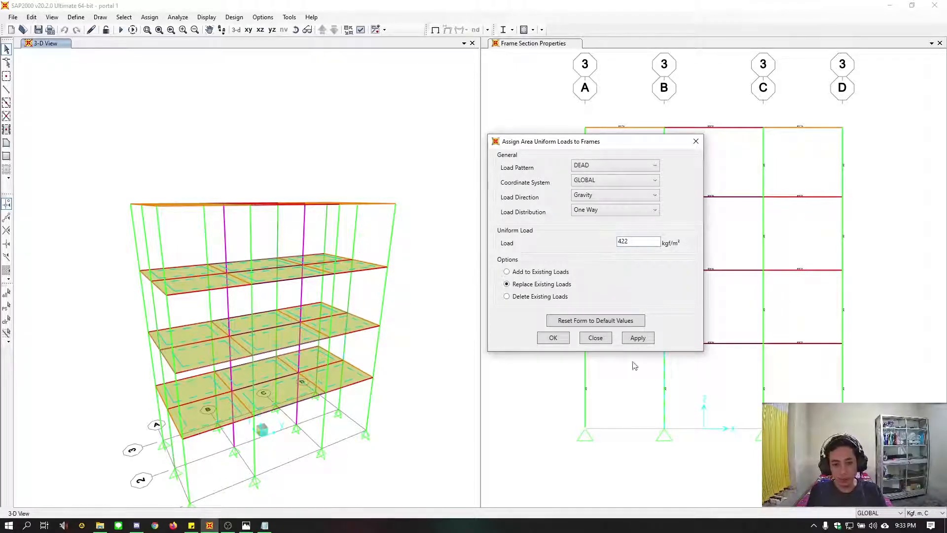
{"action": "left_click", "coordinate": [638, 338]}
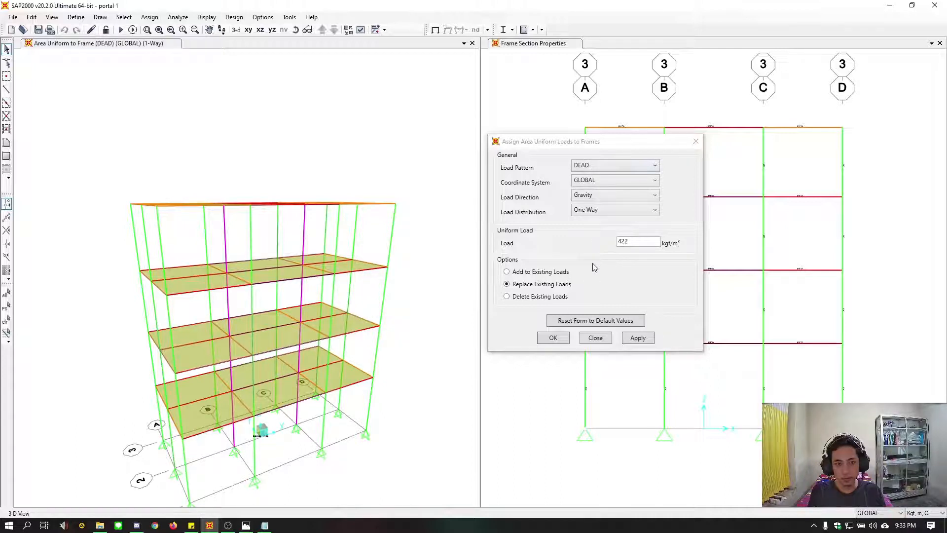
Set the DEAD load distribution to Two Way and select the slab panels of the two lowest elevated floors
{"action": "left_click", "coordinate": [637, 210]}
{"action": "left_click", "coordinate": [595, 227]}
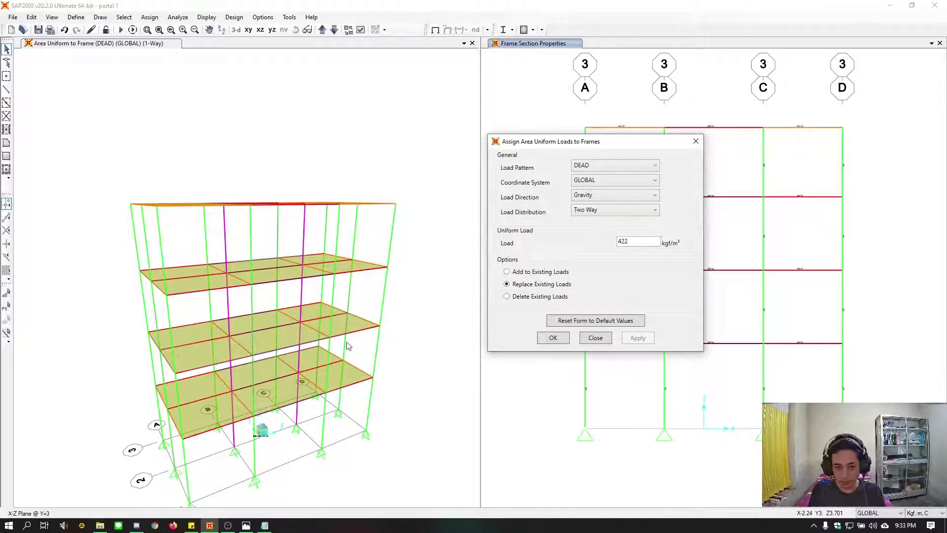
{"action": "left_click", "coordinate": [348, 380]}
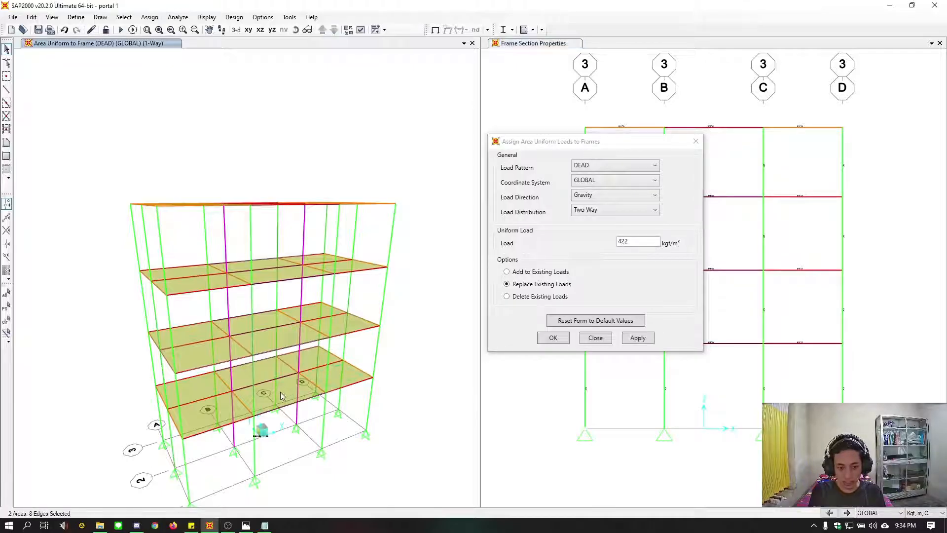
{"action": "left_click", "coordinate": [282, 392]}
{"action": "left_click", "coordinate": [271, 373]}
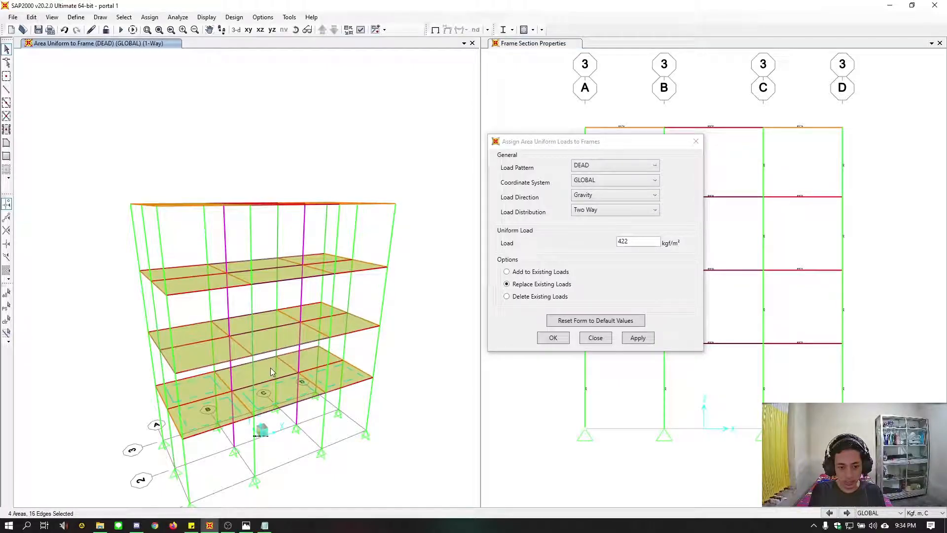
{"action": "left_click", "coordinate": [310, 362]}
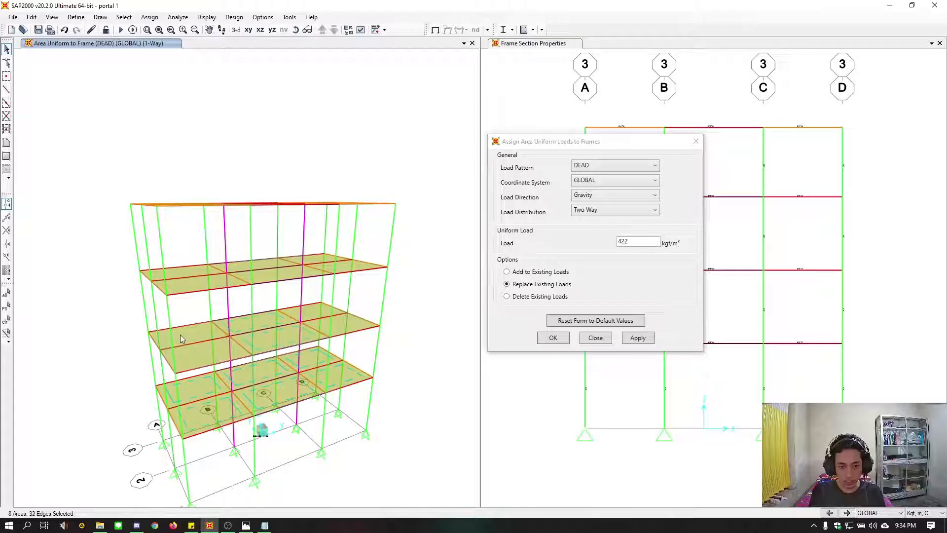
{"action": "left_click", "coordinate": [317, 313]}
{"action": "left_click", "coordinate": [345, 324]}
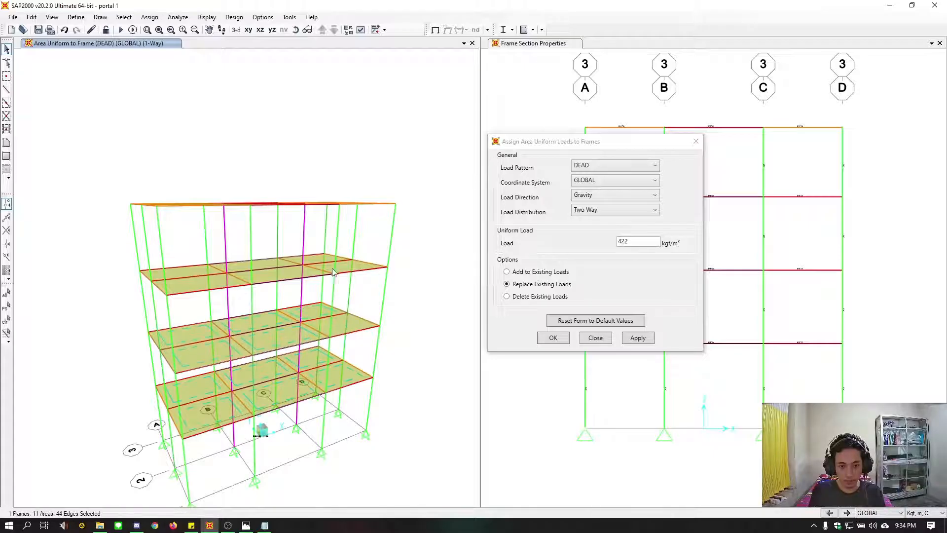
Add the third elevated floor's six slab panels to the selection and apply the 422 kgf/m² DEAD load as two-way
{"action": "left_click", "coordinate": [323, 253]}
{"action": "left_click", "coordinate": [312, 275]}
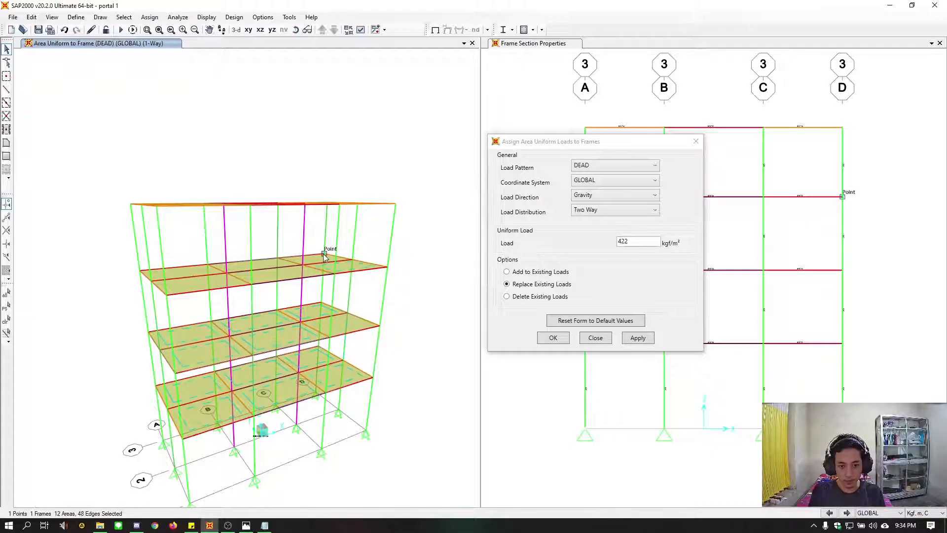
{"action": "left_click", "coordinate": [324, 254]}
{"action": "left_click", "coordinate": [317, 258]}
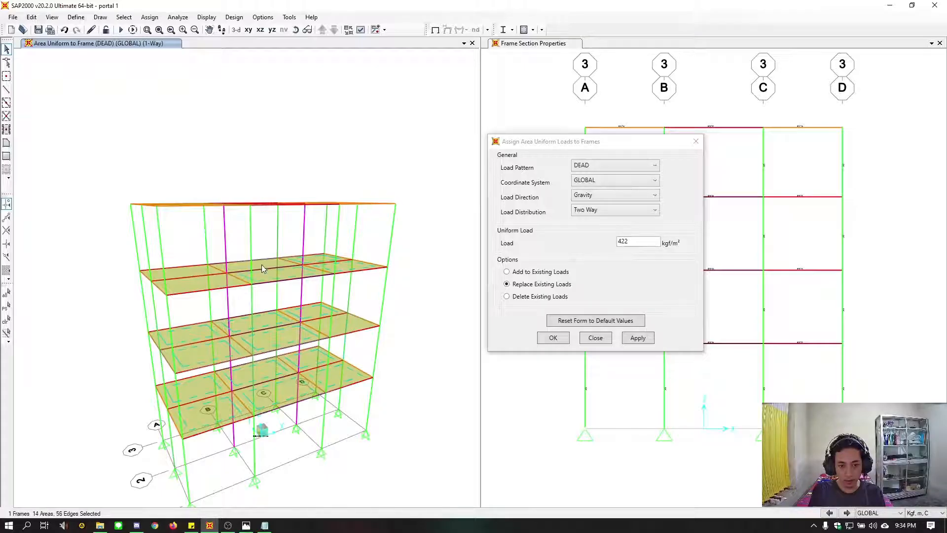
{"action": "left_click", "coordinate": [190, 287]}
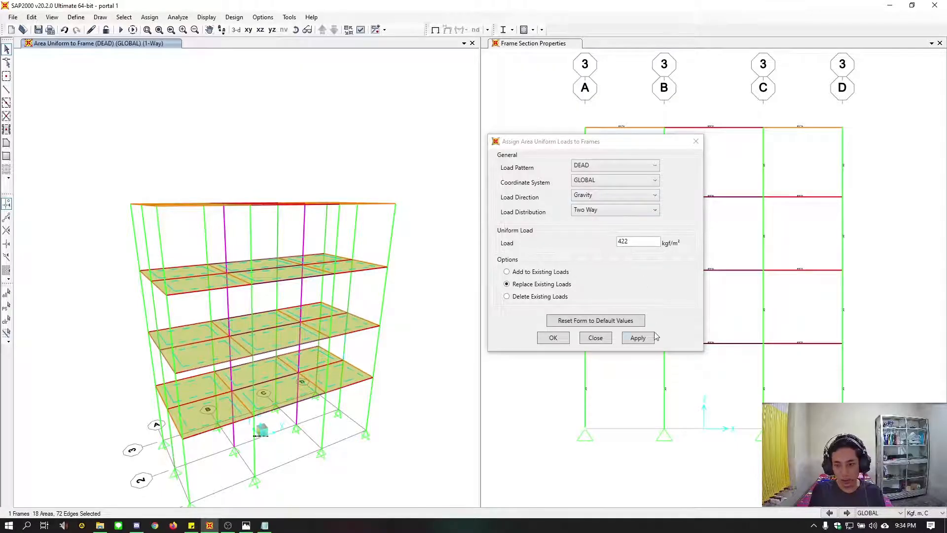
{"action": "left_click", "coordinate": [638, 337]}
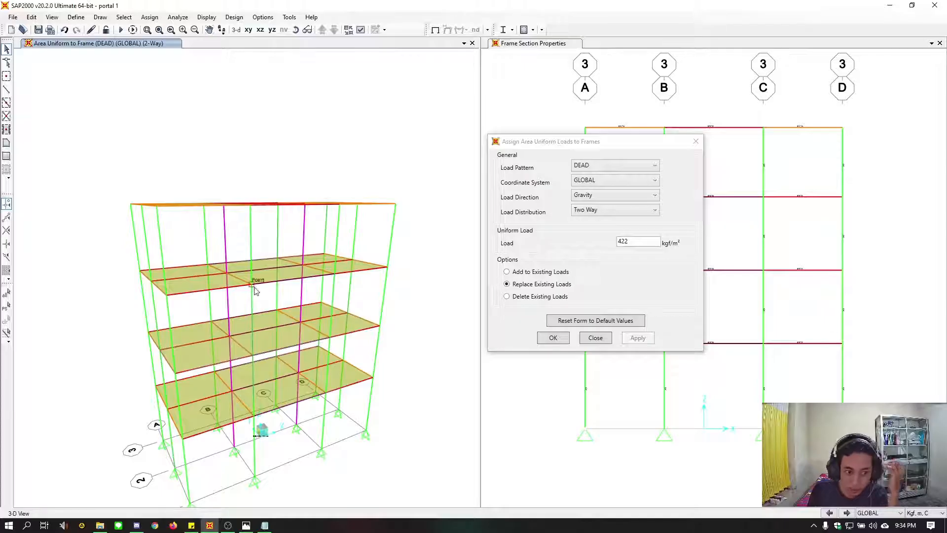
Restore the previous slab selection and apply a two-way uniform-to-frame gravity load of 250 kgf/m² in the LIVE pattern
{"action": "left_click", "coordinate": [7, 307]}
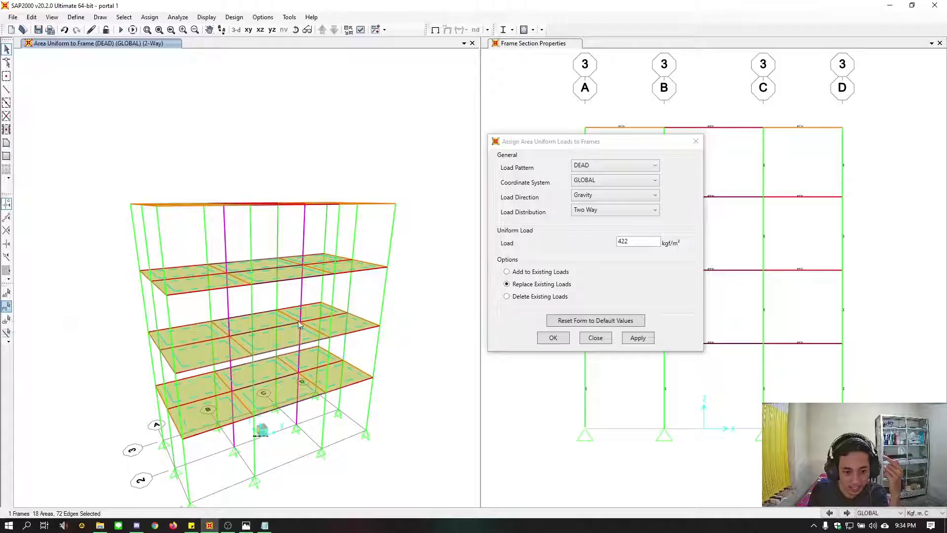
{"action": "left_click", "coordinate": [613, 168]}
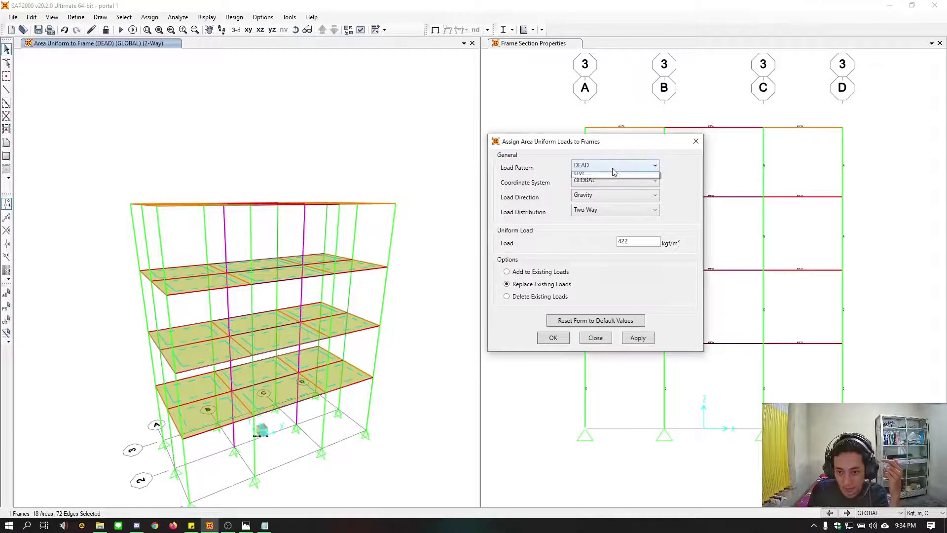
{"action": "left_click", "coordinate": [614, 173]}
{"action": "left_click_drag", "start_coordinate": [636, 242], "coordinate": [598, 247]}
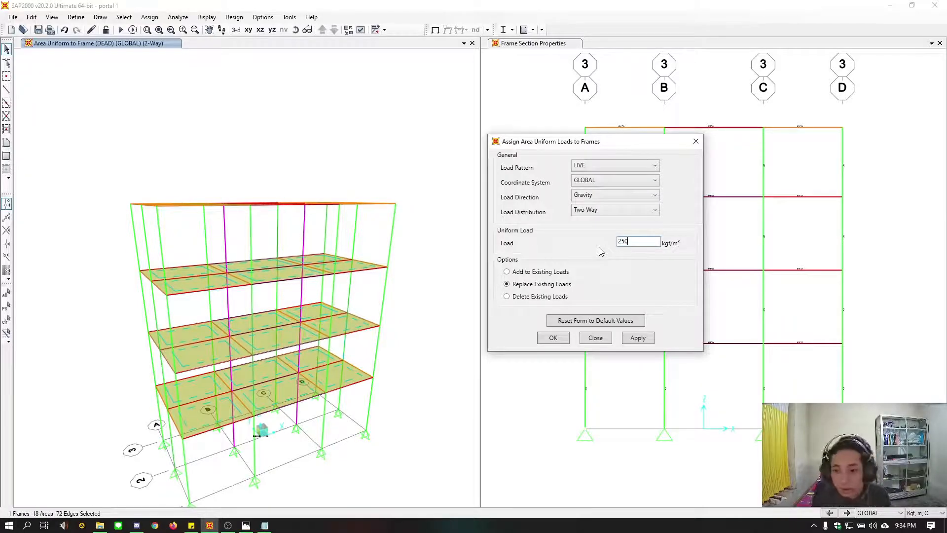
{"action": "left_click", "coordinate": [647, 341]}
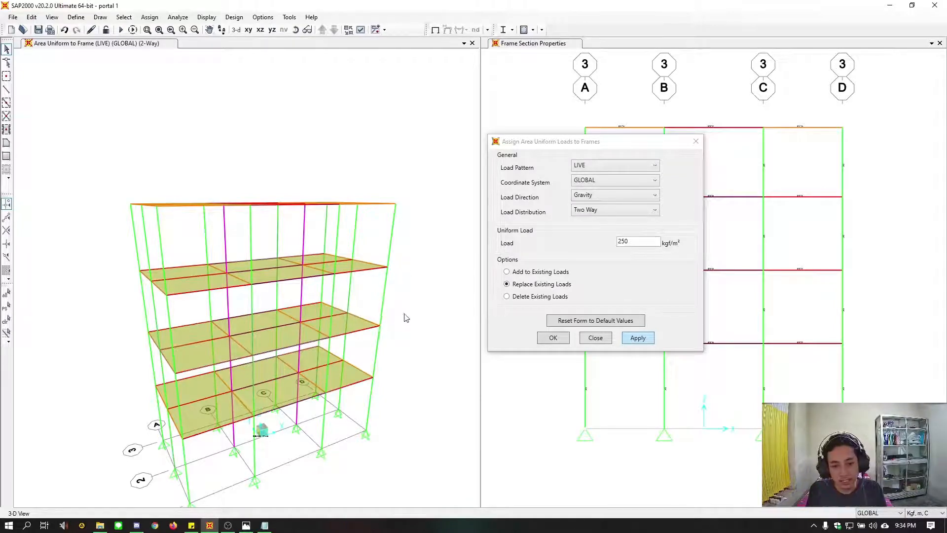
{"action": "key", "text": "Return"}
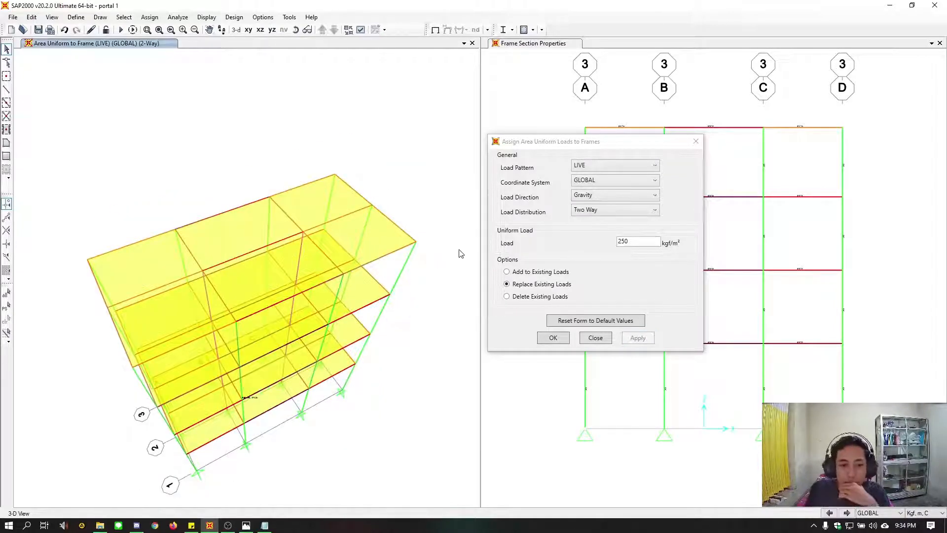
Select the six roof slab panels and apply a two-way uniform-to-frame gravity load of 262 kgf/m² in the DEAD pattern
{"action": "left_click", "coordinate": [355, 230]}
{"action": "left_click", "coordinate": [294, 261]}
{"action": "left_click", "coordinate": [222, 245]}
{"action": "left_click", "coordinate": [147, 266]}
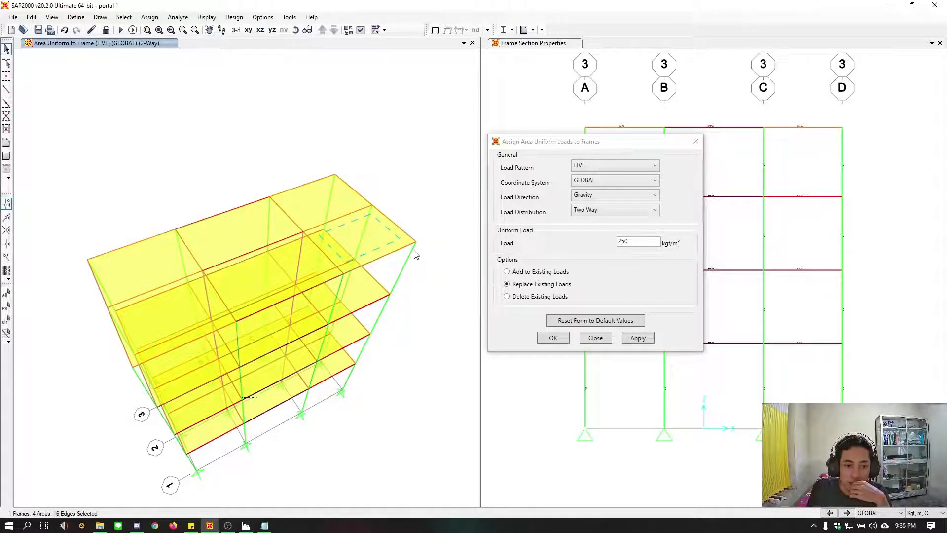
{"action": "left_click", "coordinate": [414, 253]}
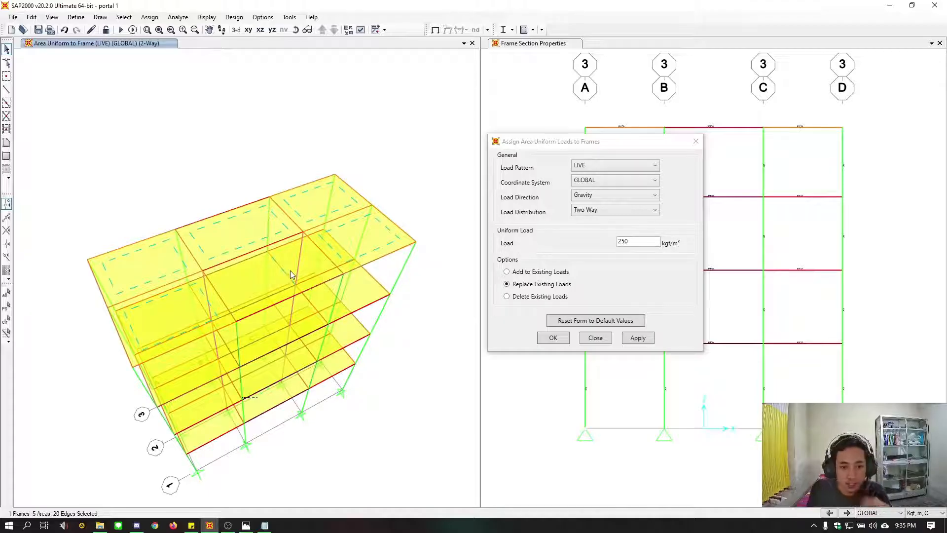
{"action": "middle_click_drag", "start_coordinate": [293, 281], "coordinate": [291, 302], "text": "shift"}
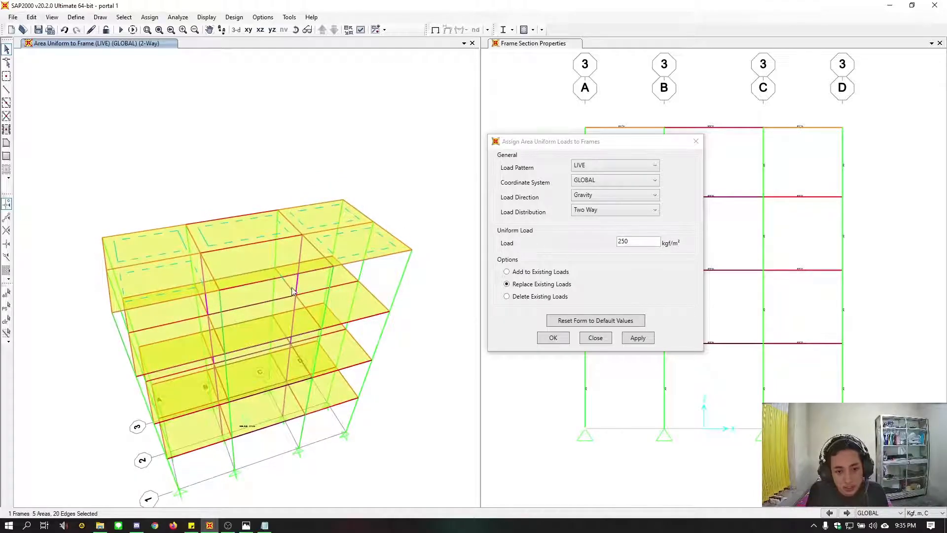
{"action": "left_click", "coordinate": [290, 289]}
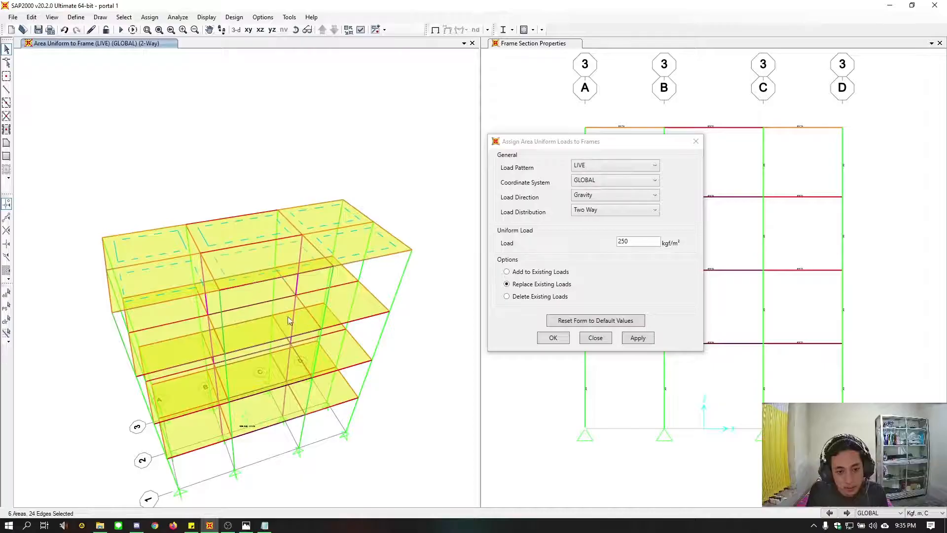
{"action": "middle_click_drag", "start_coordinate": [428, 288], "coordinate": [484, 291], "text": "shift"}
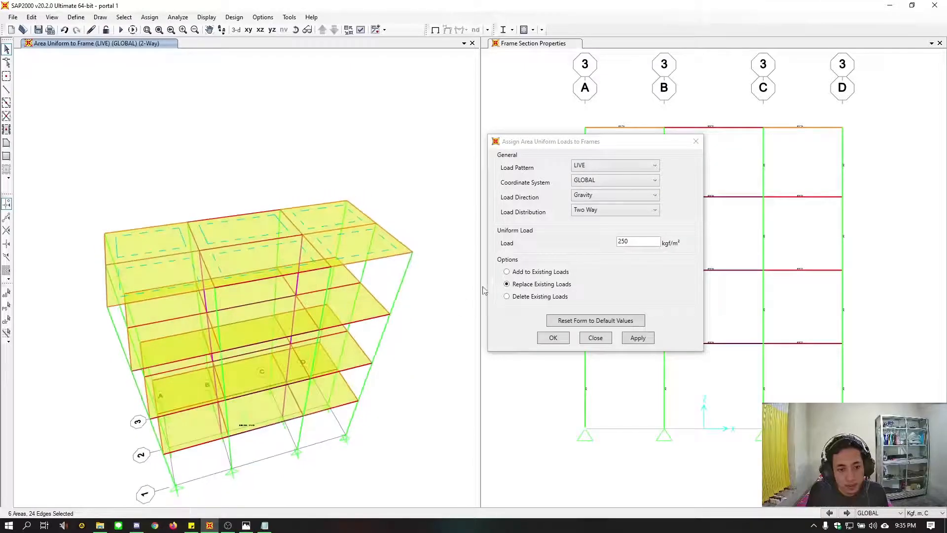
{"action": "left_click", "coordinate": [600, 166]}
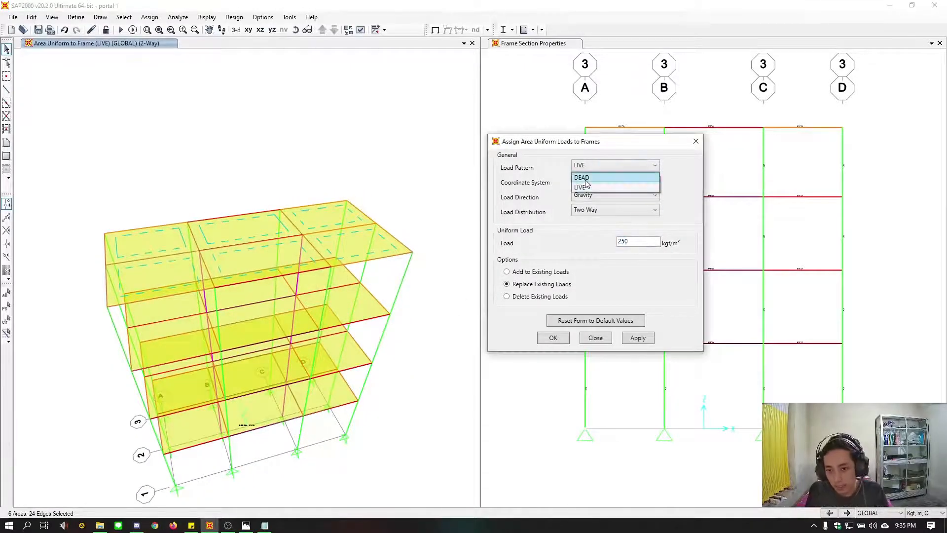
{"action": "left_click", "coordinate": [594, 183]}
{"action": "double_click", "coordinate": [643, 241]}
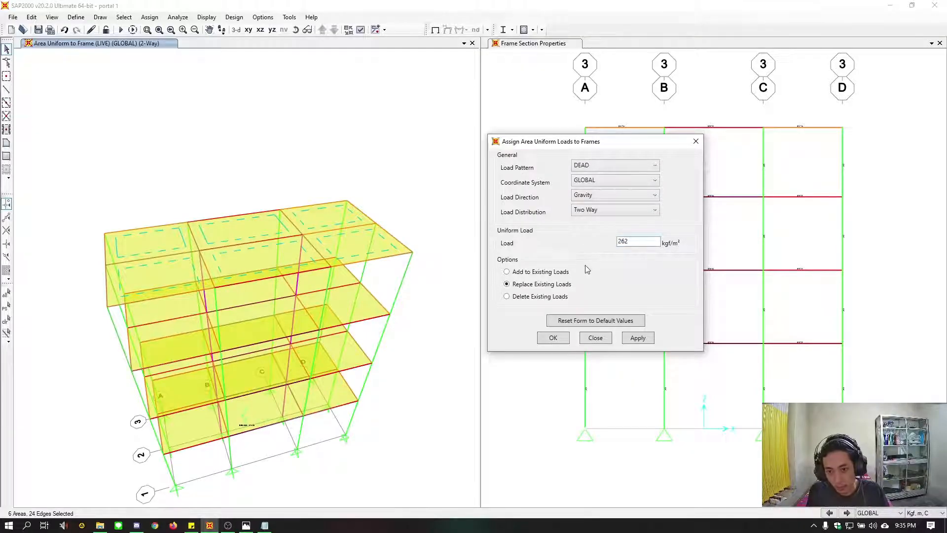
{"action": "left_click", "coordinate": [637, 338]}
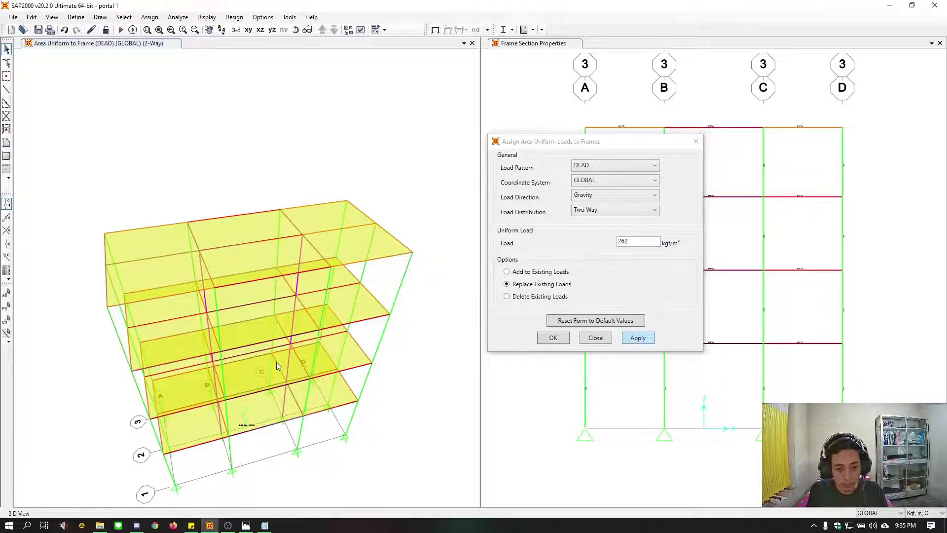
Restore the previous roof slab selection and assign a two-way uniform-to-frame gravity load of 100 kgf/m² in the LIVE pattern
{"action": "left_click", "coordinate": [237, 354]}
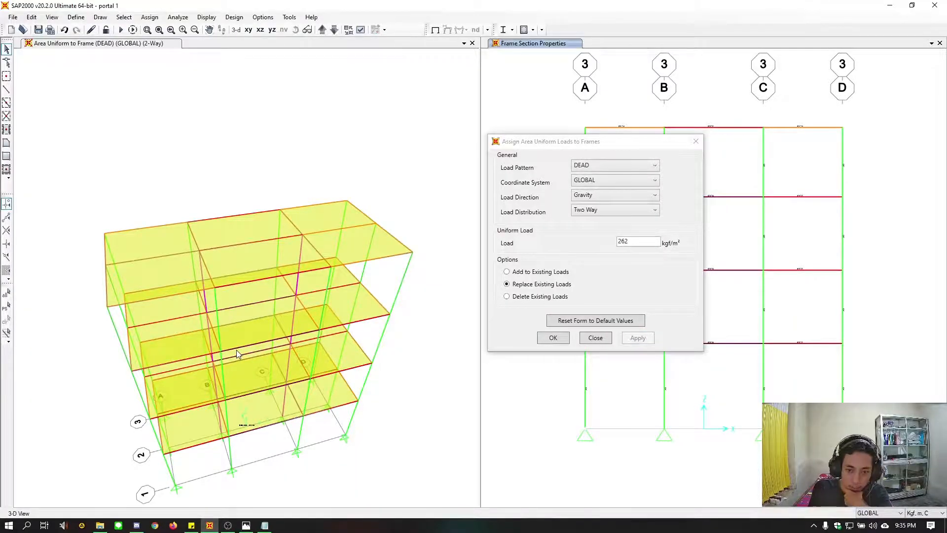
{"action": "left_click", "coordinate": [6, 306]}
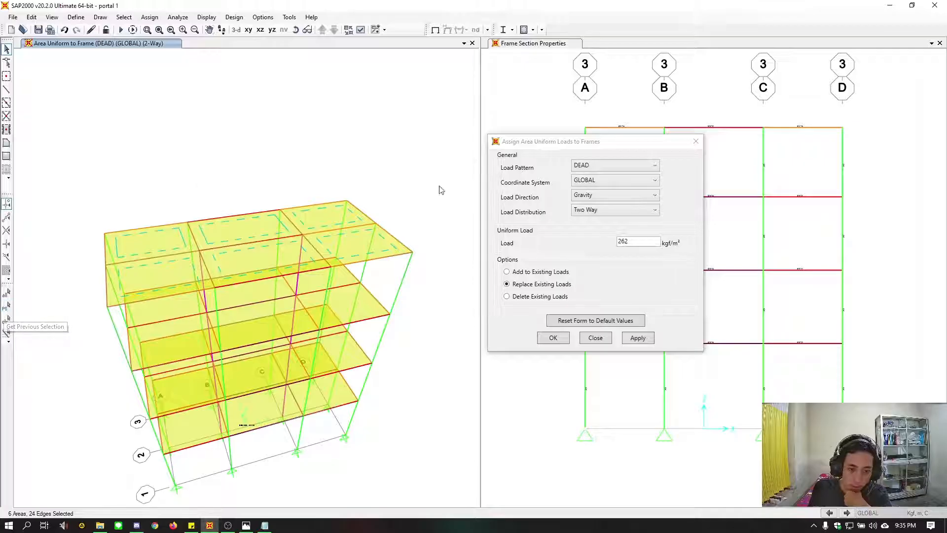
{"action": "left_click", "coordinate": [608, 167]}
{"action": "left_click", "coordinate": [609, 180]}
{"action": "left_click_drag", "start_coordinate": [630, 240], "coordinate": [595, 247]}
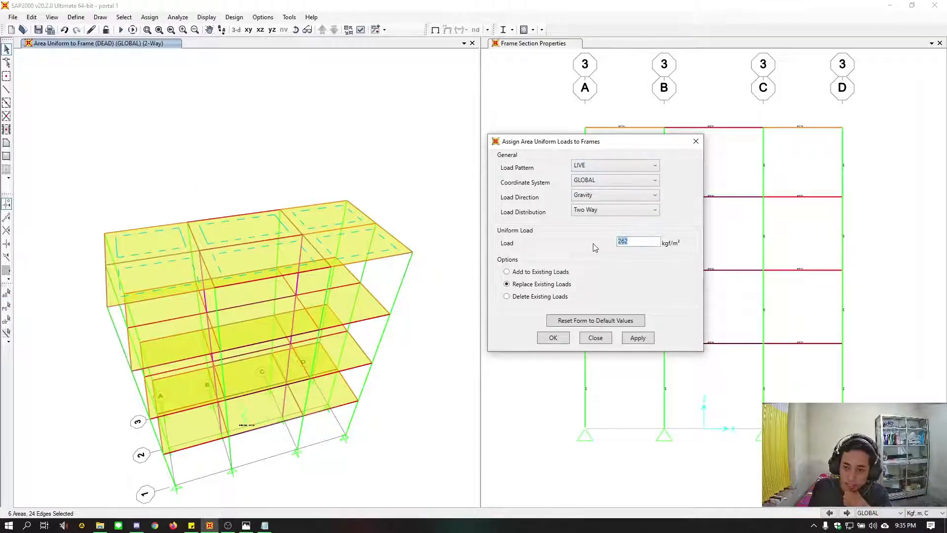
{"action": "type", "text": "100"}
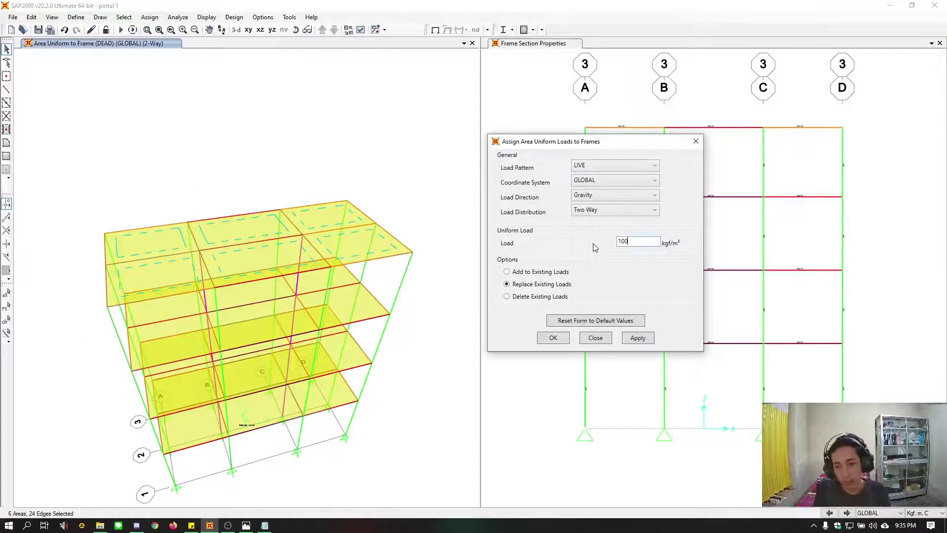
{"action": "left_click", "coordinate": [640, 340]}
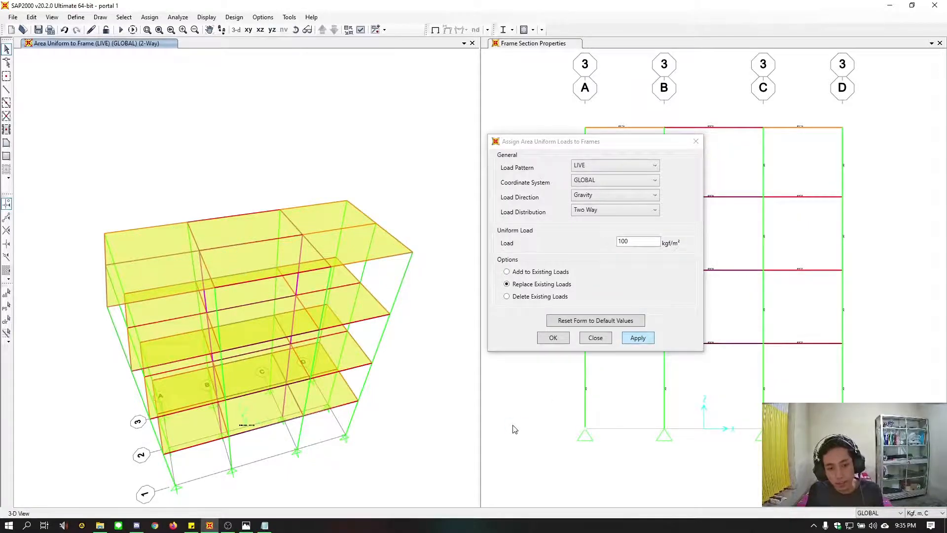
{"action": "left_click", "coordinate": [553, 340]}
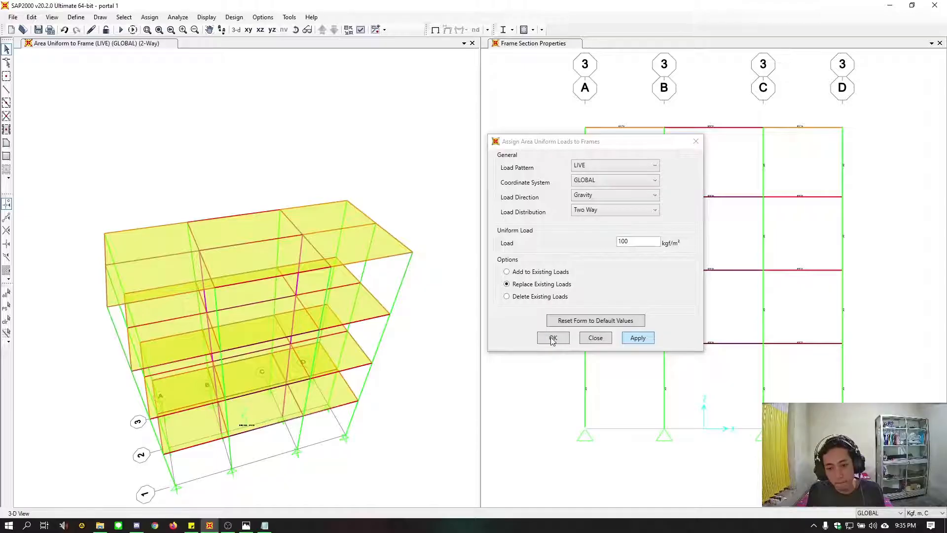
{"action": "left_click", "coordinate": [551, 339]}
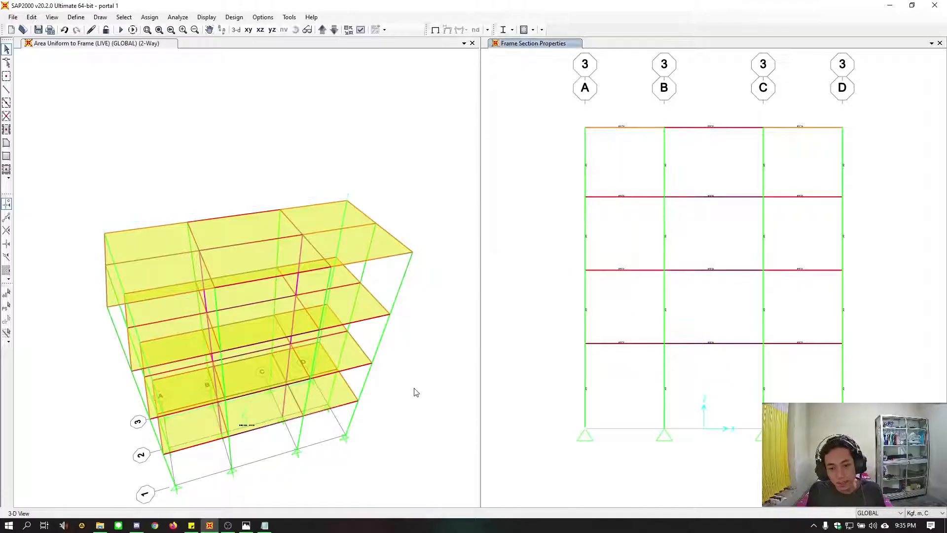
Display the DEAD pattern's area loads in the 3D view as uniform load to frame resultants for all distributions
{"action": "middle_click_drag", "start_coordinate": [411, 299], "coordinate": [411, 271], "text": "shift"}
{"action": "mouse_move", "coordinate": [433, 340]}
{"action": "middle_mouse_down"}
{"action": "mouse_move", "coordinate": [441, 319]}
{"action": "mouse_move", "coordinate": [435, 352]}
{"action": "middle_mouse_up"}
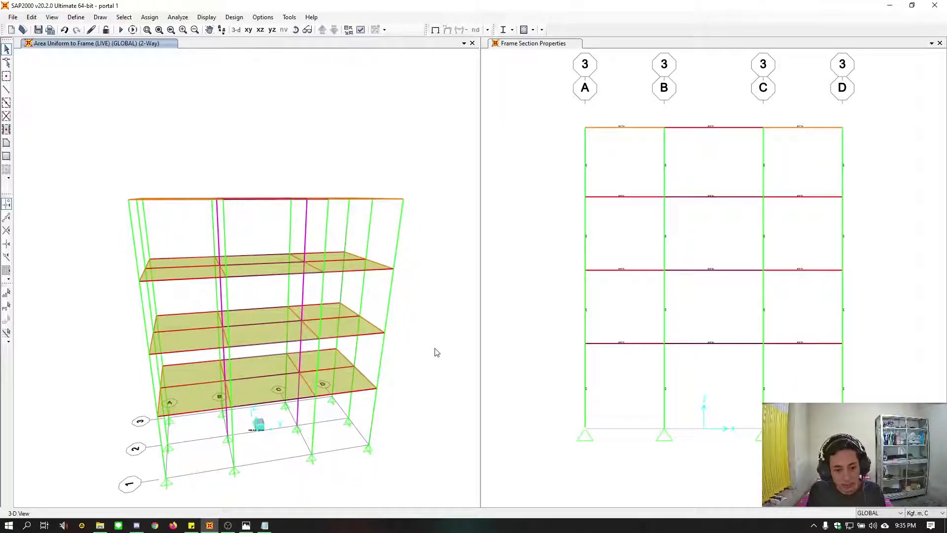
{"action": "left_click", "coordinate": [206, 17]}
{"action": "mouse_move", "coordinate": [237, 68]}
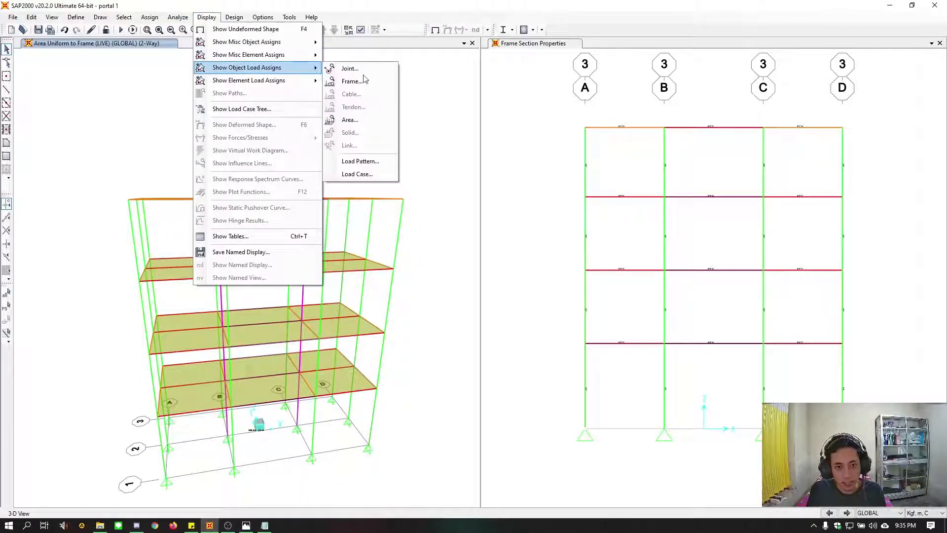
{"action": "left_click", "coordinate": [353, 122]}
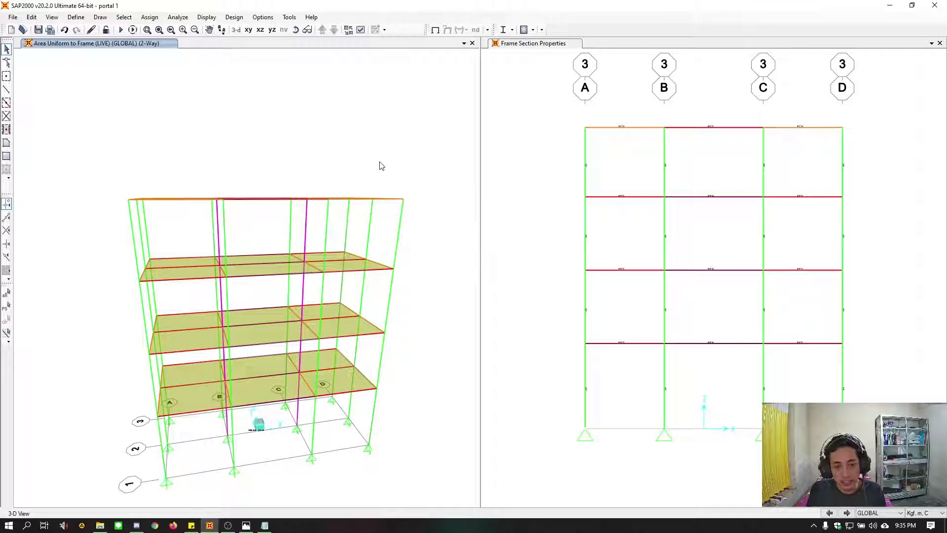
{"action": "left_click_drag", "start_coordinate": [414, 110], "coordinate": [604, 72]}
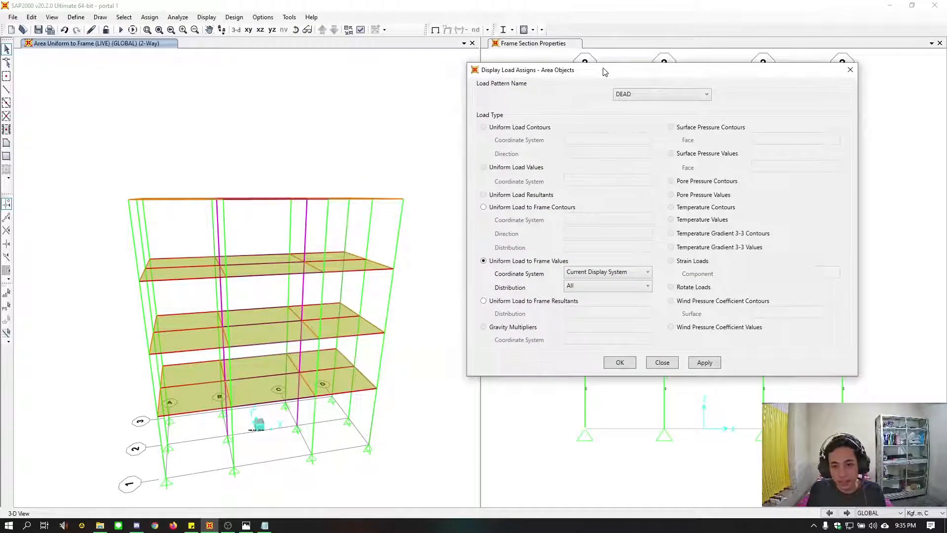
{"action": "left_click", "coordinate": [525, 301]}
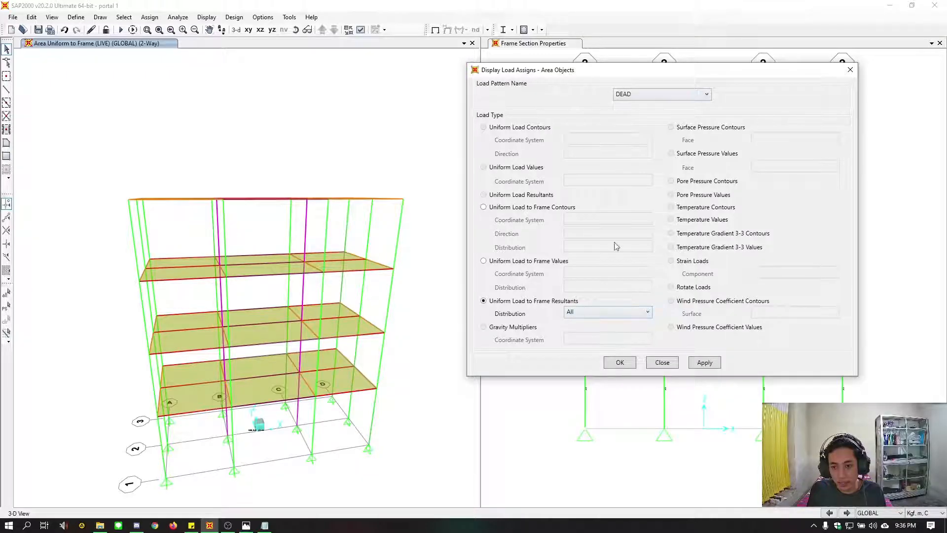
{"action": "left_click", "coordinate": [704, 362]}
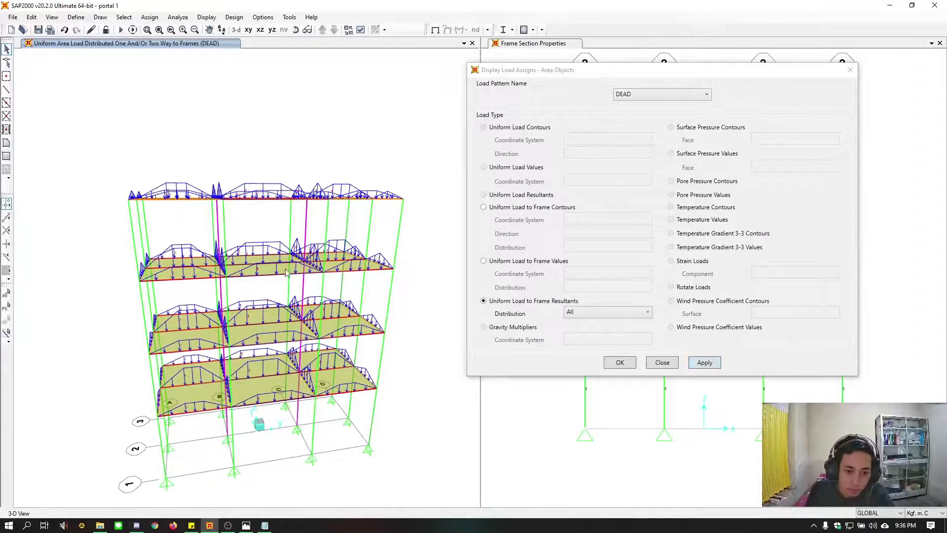
Switch the graphics mode to Classical Plus
{"action": "scroll", "coordinate": [243, 316], "scroll_direction": "up", "scroll_amount": 5}
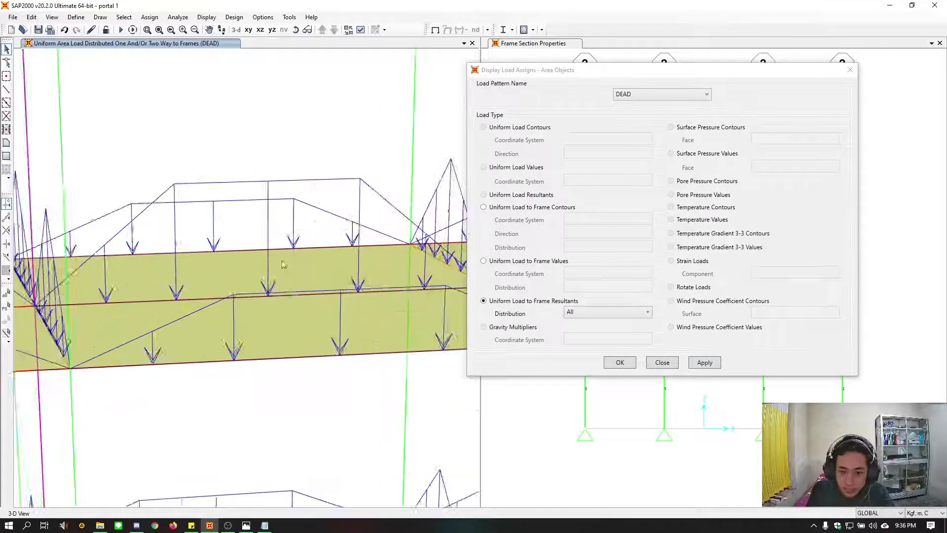
{"action": "scroll", "coordinate": [245, 353], "scroll_direction": "down", "scroll_amount": 6}
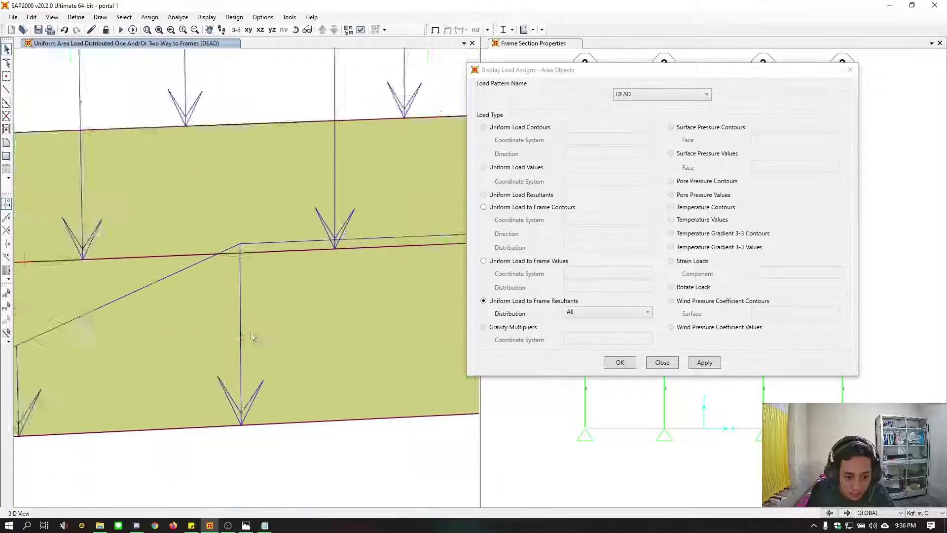
{"action": "scroll", "coordinate": [241, 310], "scroll_direction": "down", "scroll_amount": 2}
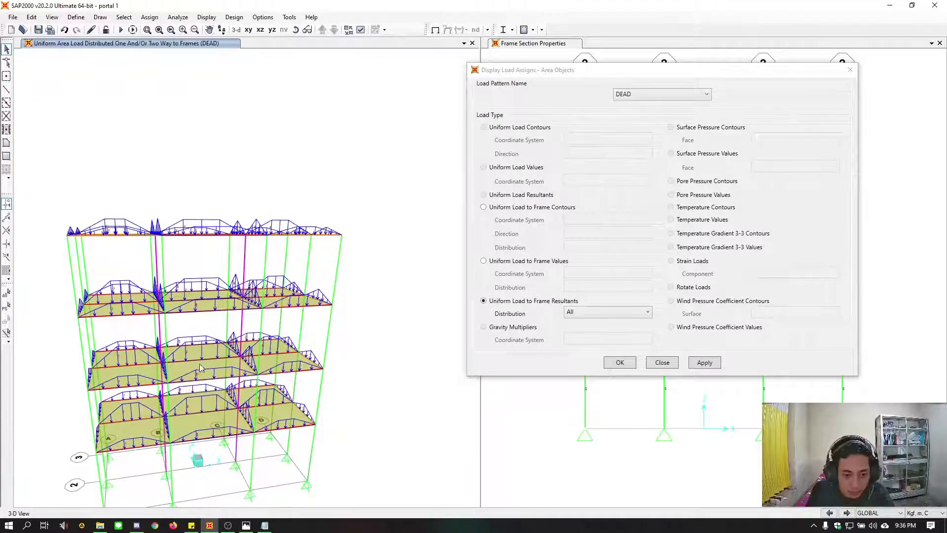
{"action": "left_click", "coordinate": [207, 16]}
{"action": "mouse_move", "coordinate": [263, 16]}
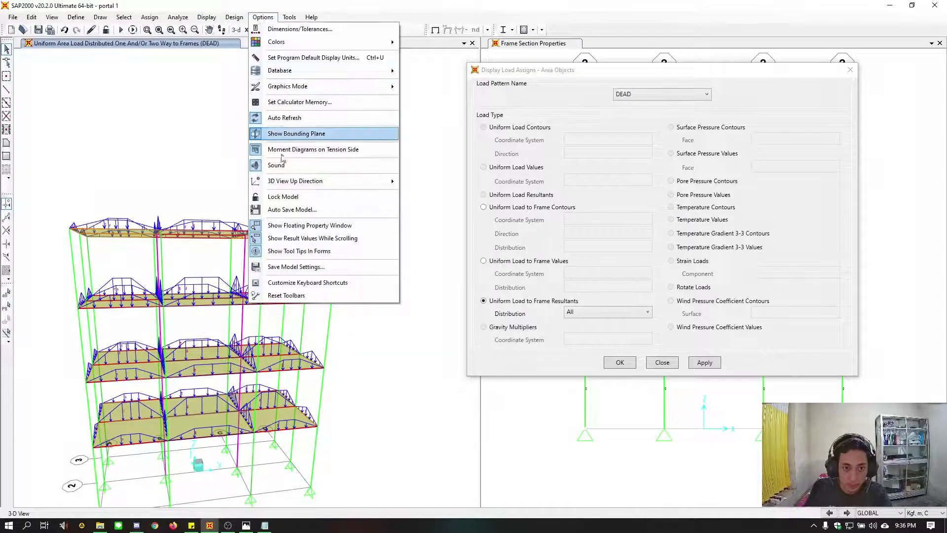
{"action": "mouse_move", "coordinate": [316, 87]}
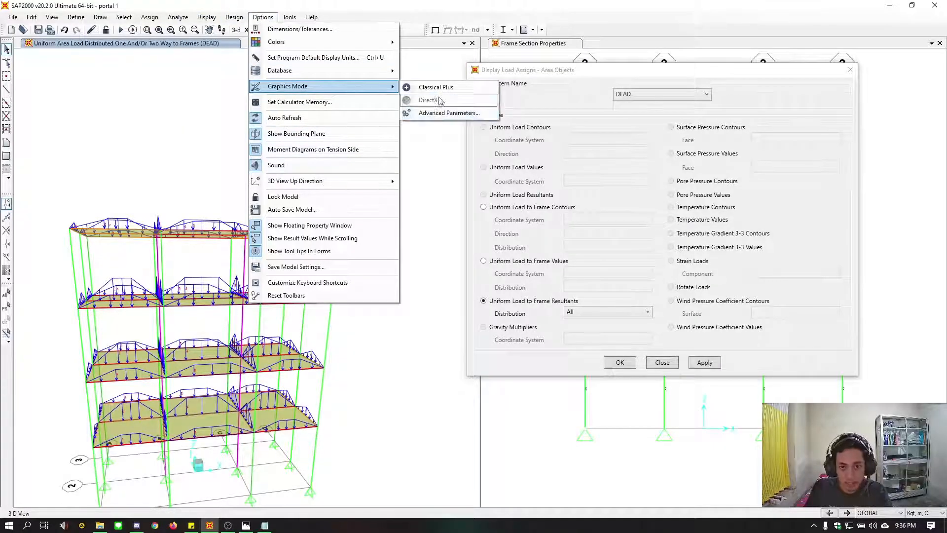
{"action": "left_click", "coordinate": [440, 100]}
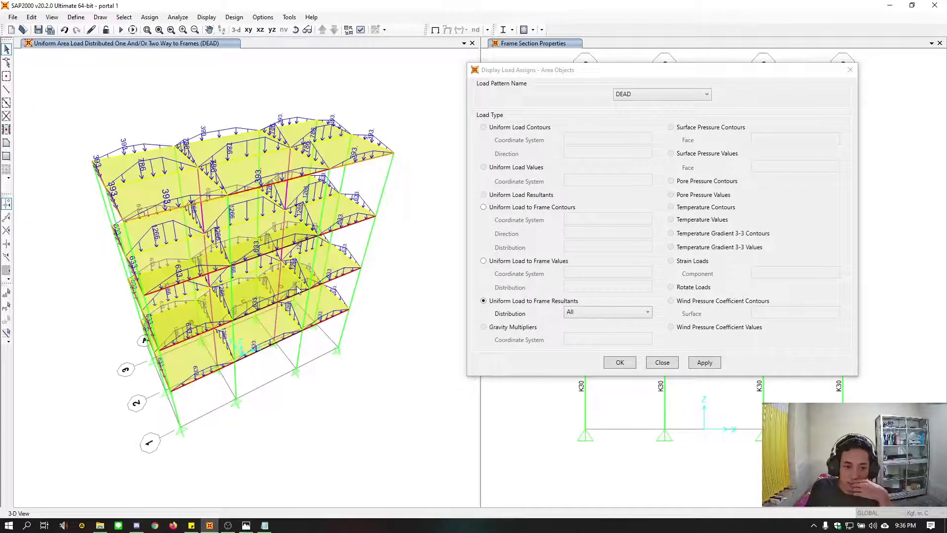
Examine the DEAD load resultants on the beams of each floor and the roof, and close the load display settings
{"action": "scroll", "coordinate": [239, 215], "scroll_direction": "up", "scroll_amount": 3}
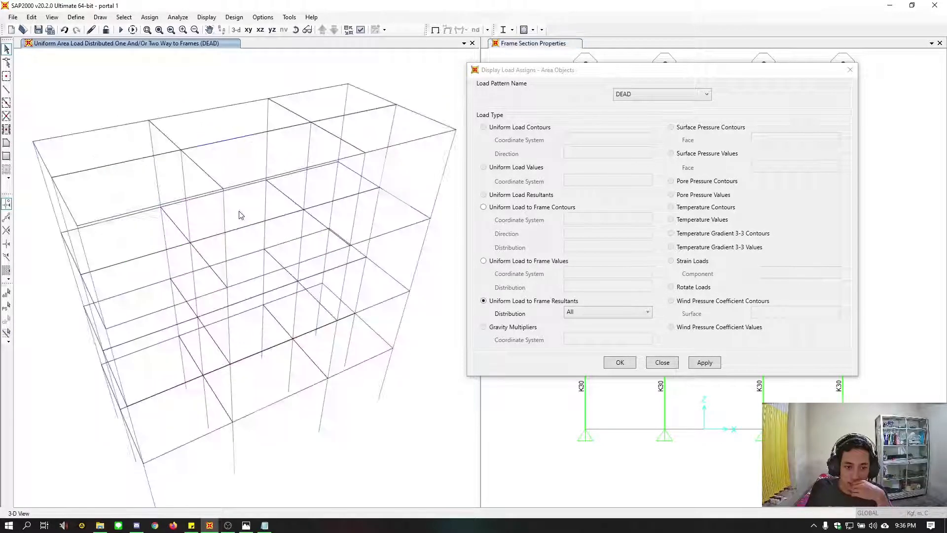
{"action": "scroll", "coordinate": [239, 215], "scroll_direction": "up", "scroll_amount": 2}
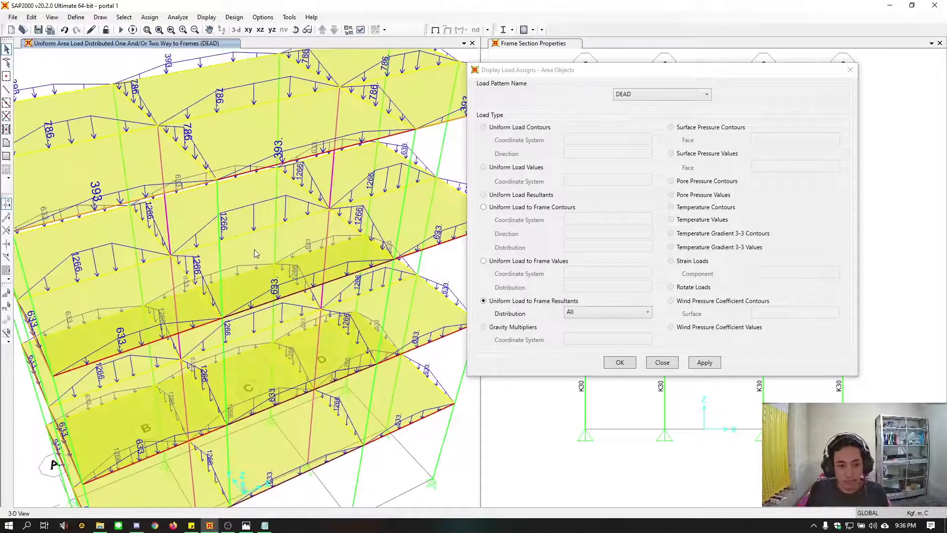
{"action": "scroll", "coordinate": [291, 238], "scroll_direction": "up", "scroll_amount": 2}
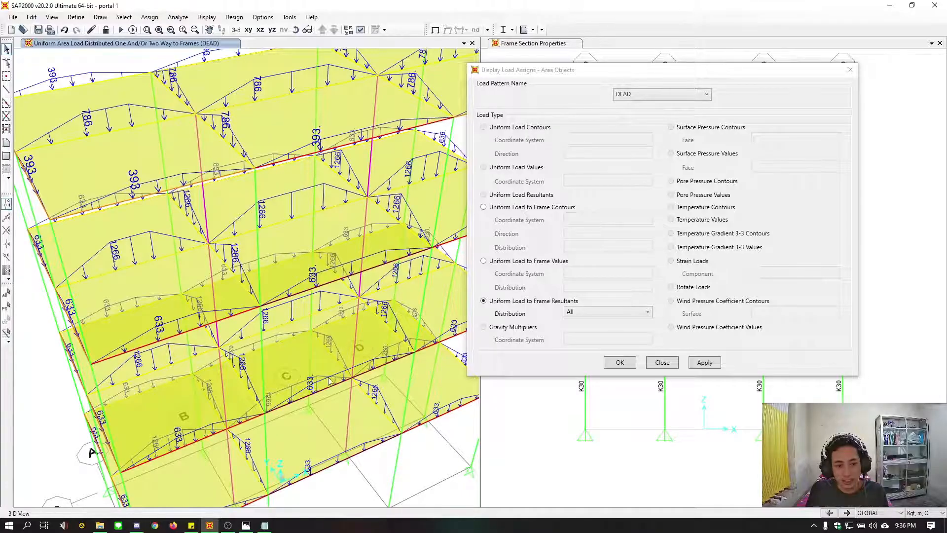
{"action": "middle_click_drag", "start_coordinate": [309, 336], "coordinate": [288, 319], "text": "shift"}
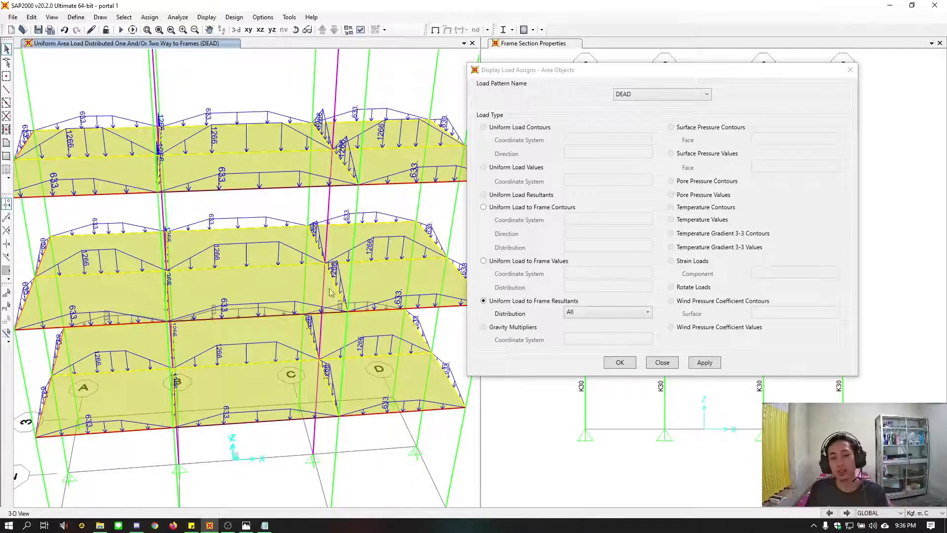
{"action": "middle_click_drag", "start_coordinate": [258, 272], "coordinate": [284, 278], "text": "shift"}
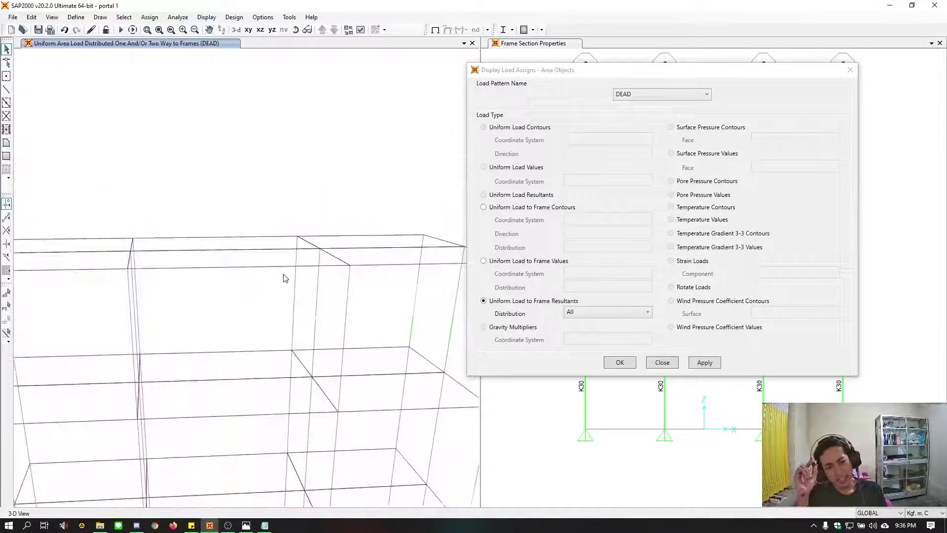
{"action": "middle_click_drag", "start_coordinate": [253, 343], "coordinate": [335, 279]}
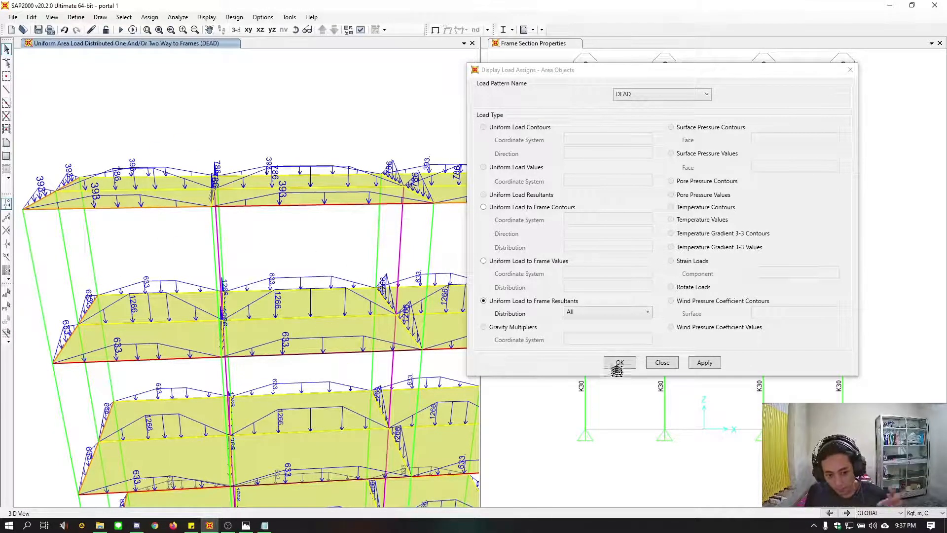
{"action": "left_click", "coordinate": [322, 394]}
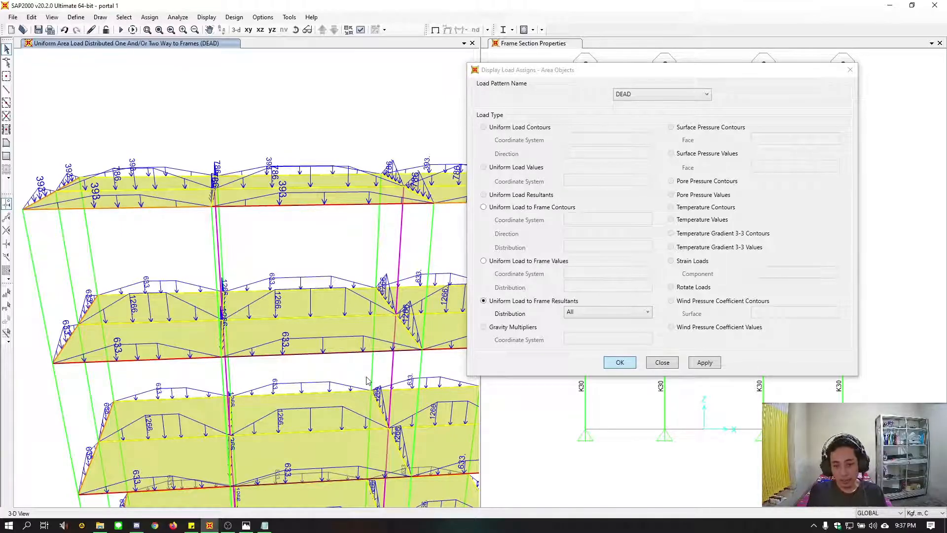
{"action": "middle_click_drag", "start_coordinate": [398, 373], "coordinate": [351, 291]}
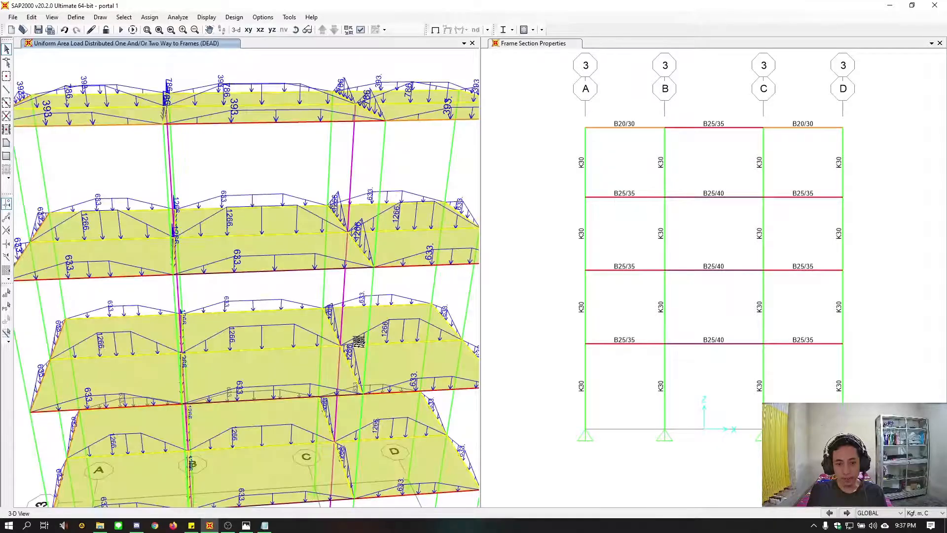
{"action": "scroll", "coordinate": [332, 424], "scroll_direction": "down", "scroll_amount": 3}
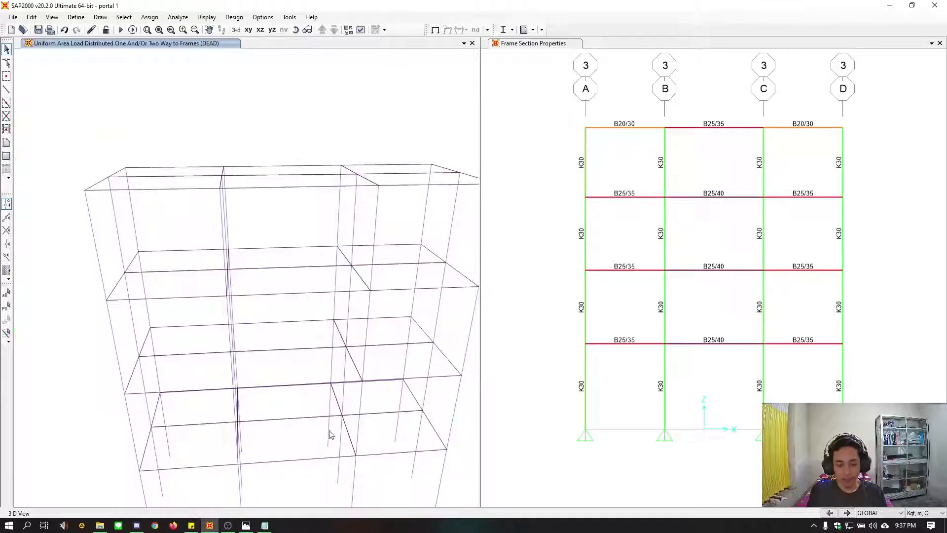
{"action": "middle_click_drag", "start_coordinate": [328, 430], "coordinate": [394, 406]}
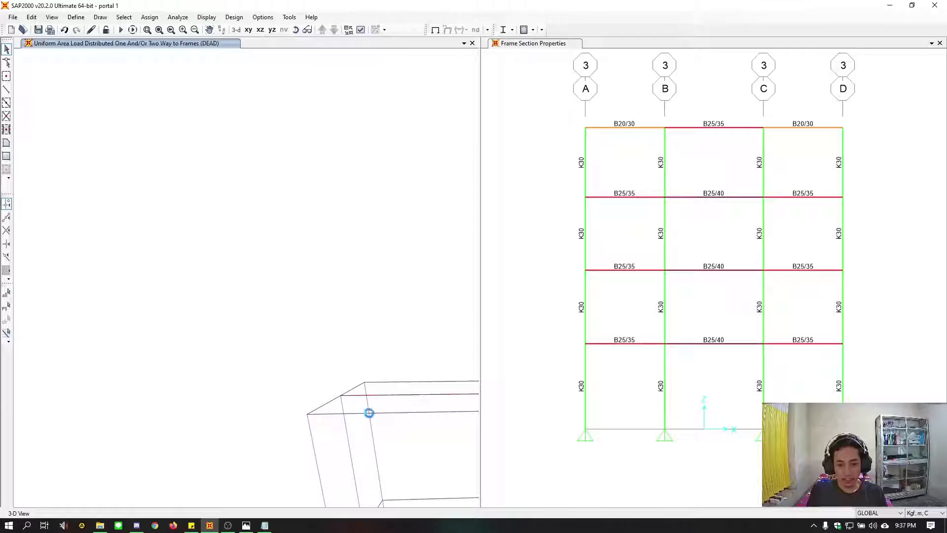
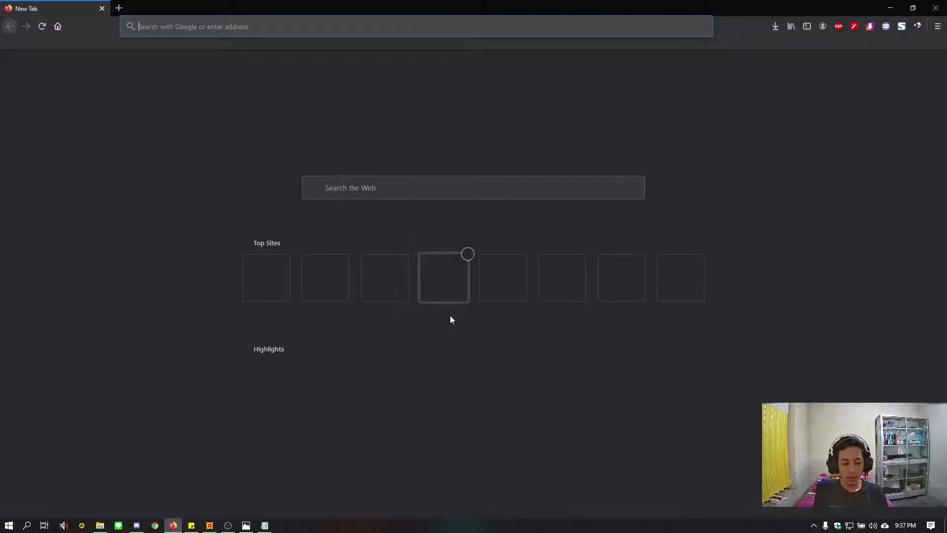
Open the Desain Spektra Indonesia site at rsa.ciptakarya.pu.go.id/2021/ in the web browser
{"action": "type", "text": "2021"}
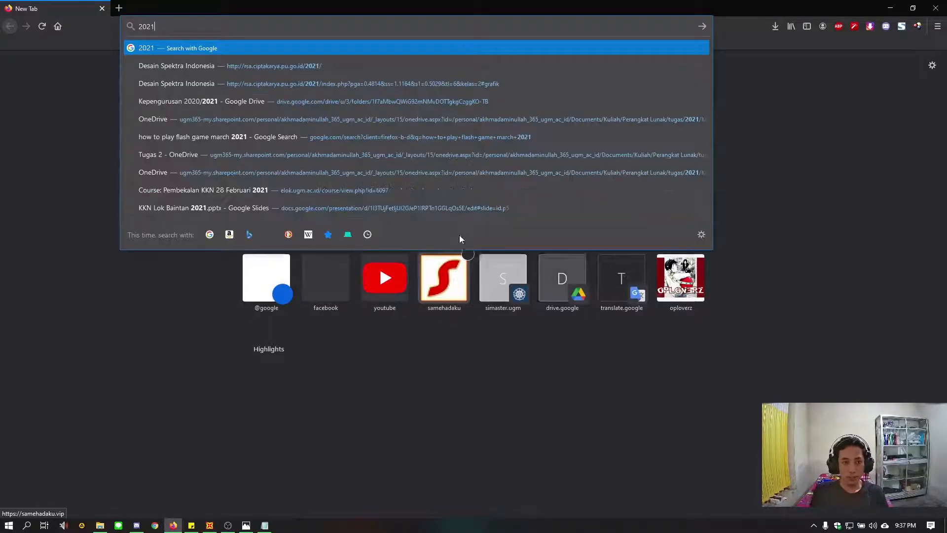
{"action": "left_click", "coordinate": [285, 66]}
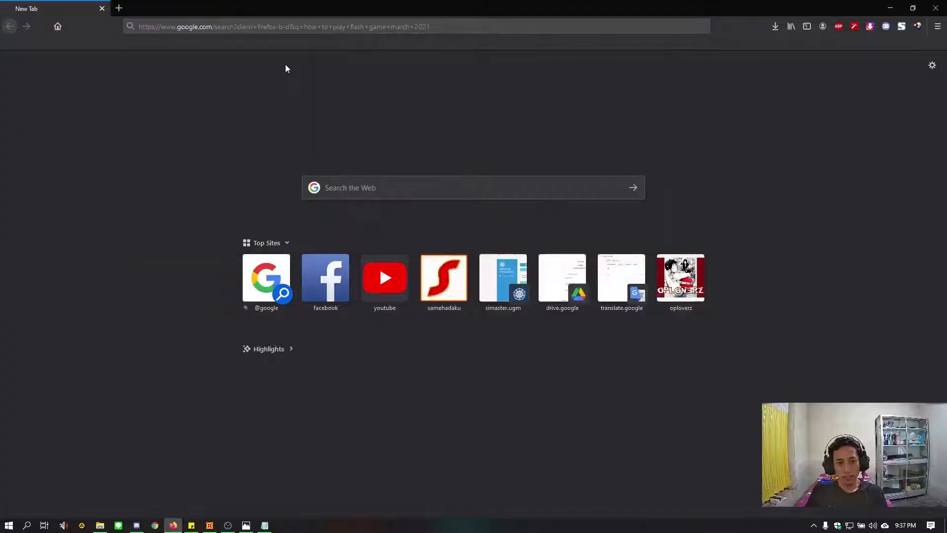
{"action": "left_click", "coordinate": [264, 27]}
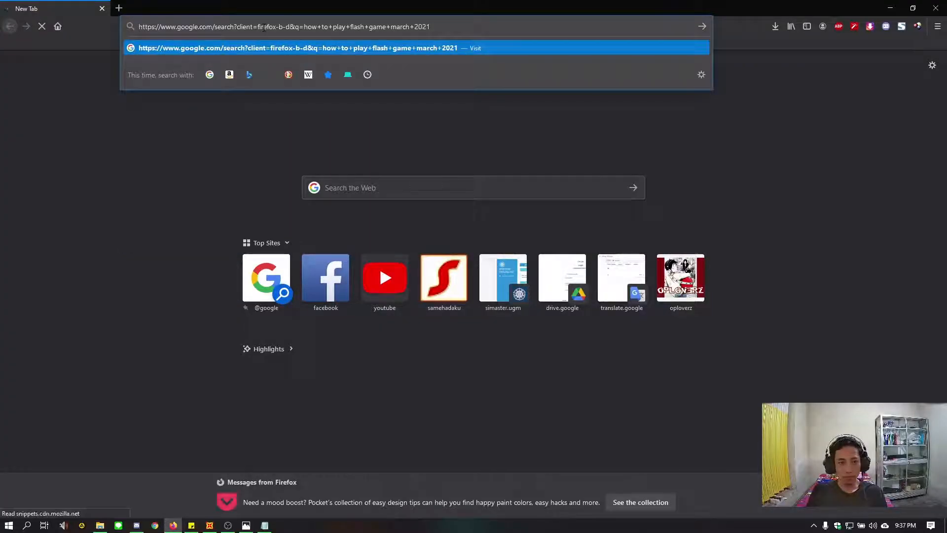
{"action": "type", "text": "2021"}
{"action": "key", "text": "ctrl+a"}
{"action": "type", "text": "2021"}
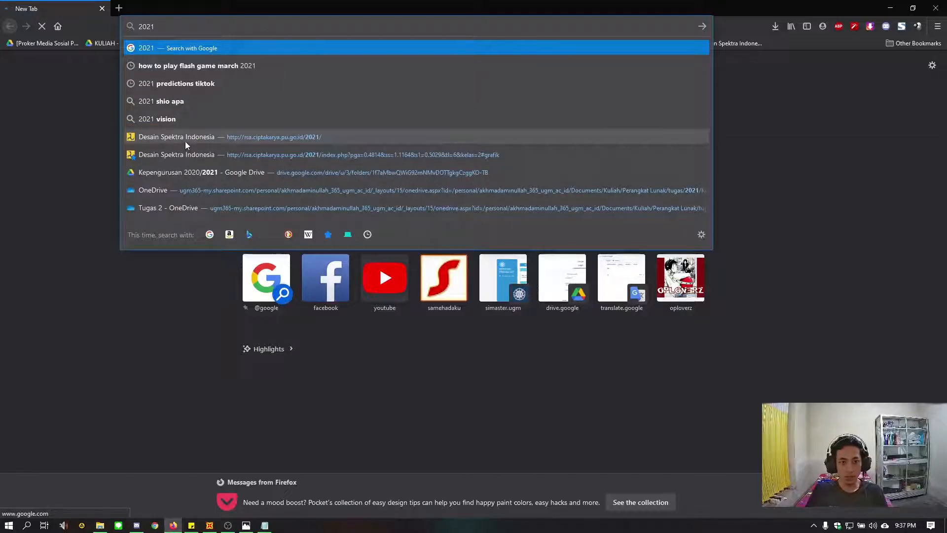
{"action": "left_click", "coordinate": [185, 141]}
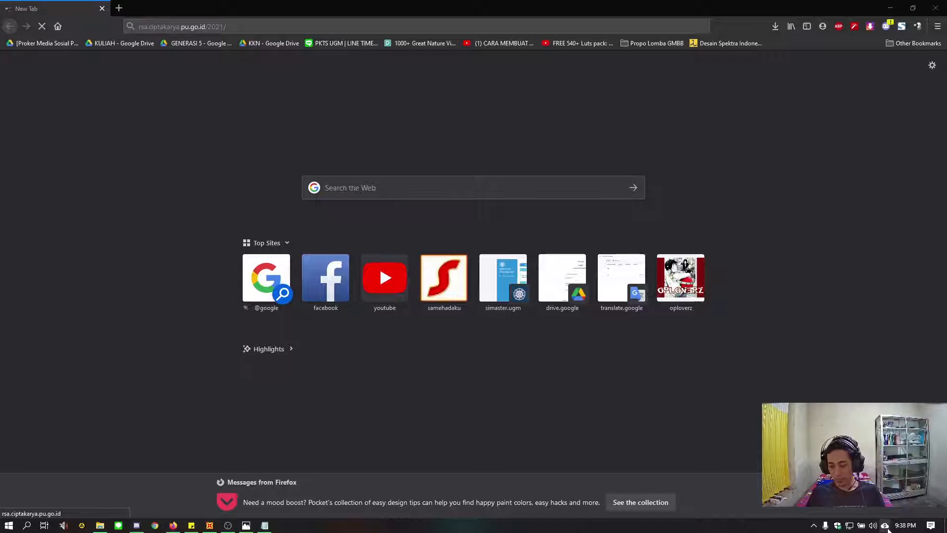
Check the Google Drive sync status and minimize the soal.jpg picture window
{"action": "left_click", "coordinate": [885, 525]}
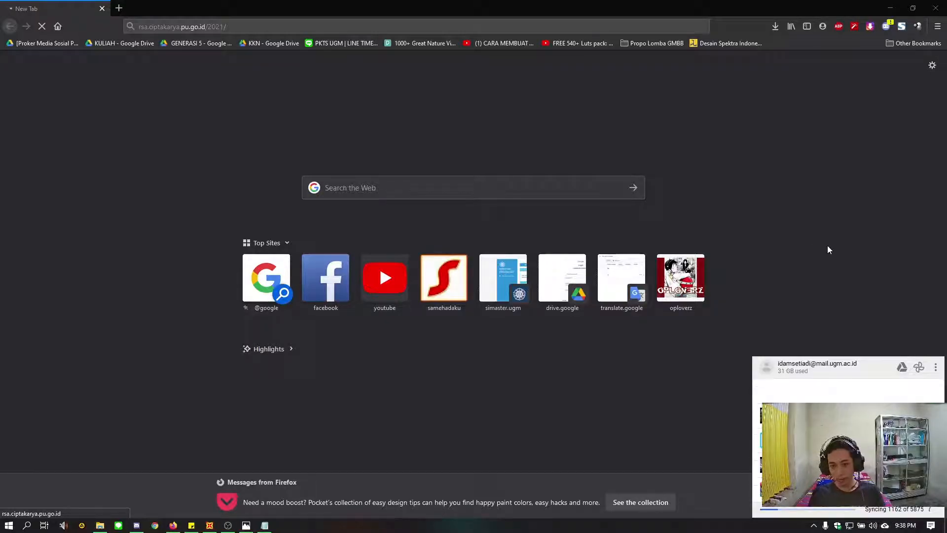
{"action": "left_click", "coordinate": [832, 203]}
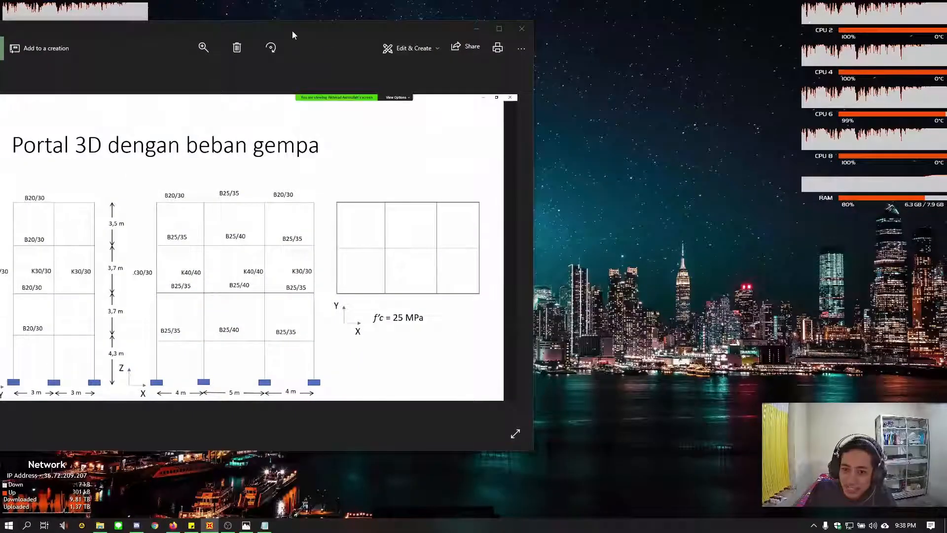
{"action": "left_click_drag", "start_coordinate": [360, 28], "coordinate": [541, 62]}
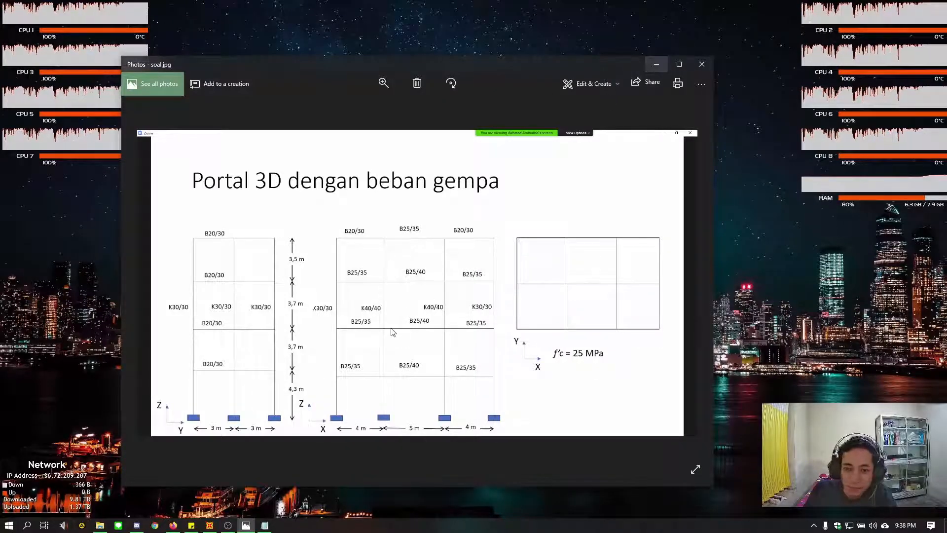
{"action": "left_click", "coordinate": [655, 65]}
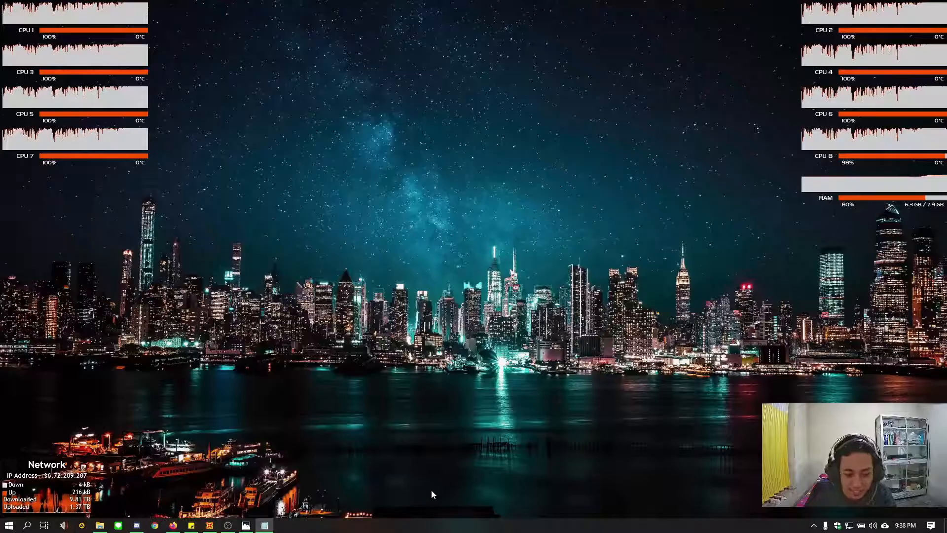
Open Task Manager, sort the processes by GPU usage, and end the Rainmeter desktop customization tool
{"action": "right_click", "coordinate": [424, 523]}
{"action": "left_click", "coordinate": [451, 483]}
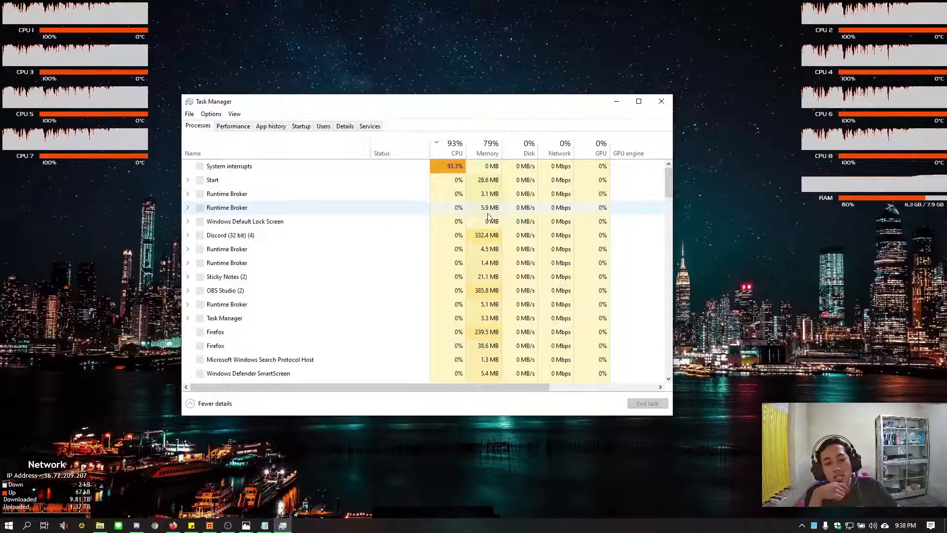
{"action": "left_click", "coordinate": [181, 526]}
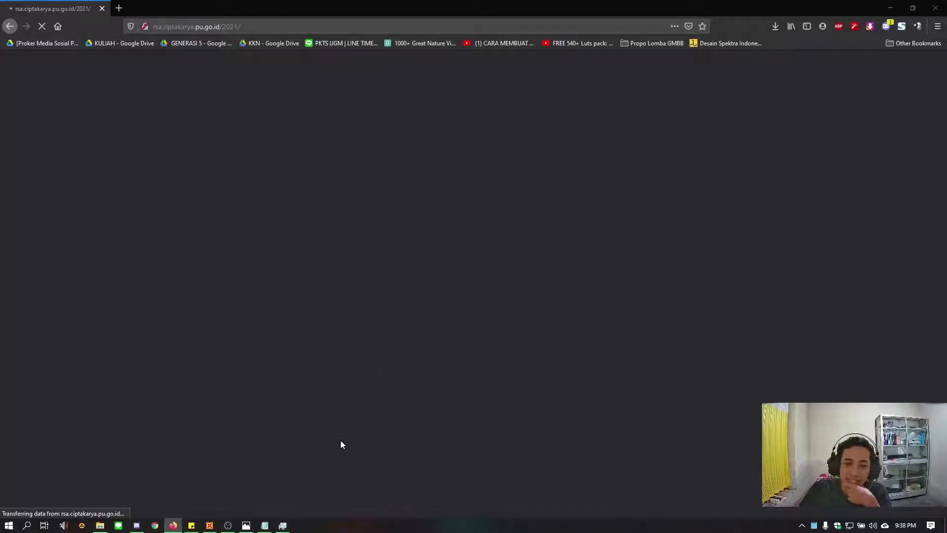
{"action": "left_click", "coordinate": [282, 525]}
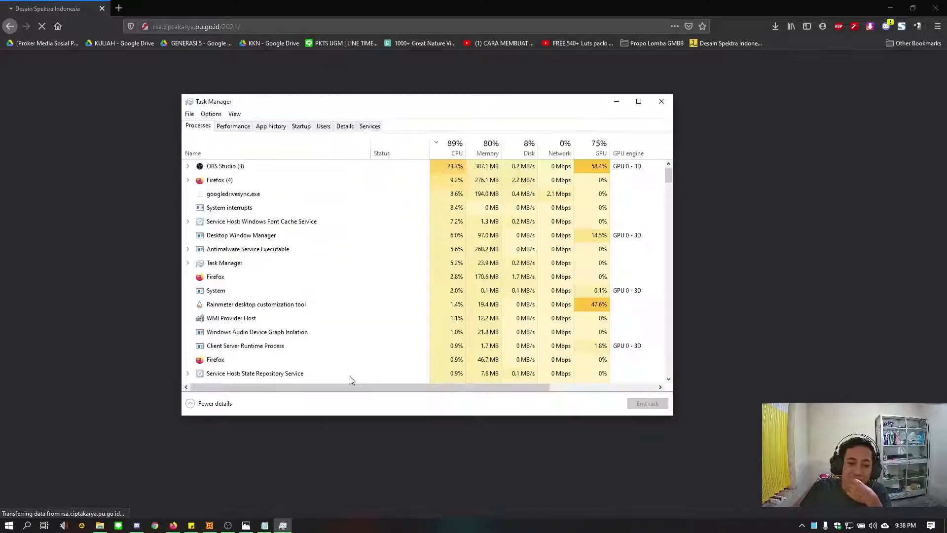
{"action": "left_click", "coordinate": [455, 146]}
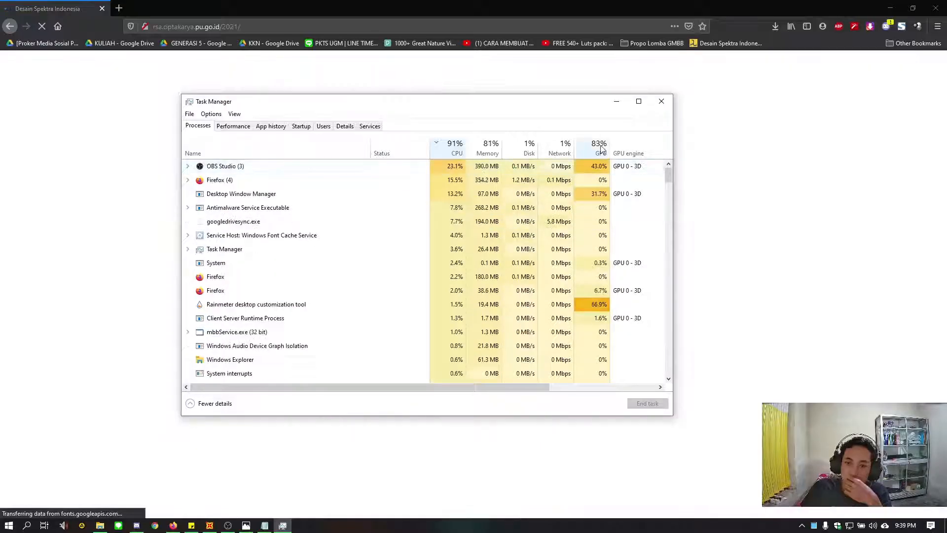
{"action": "left_click", "coordinate": [600, 148]}
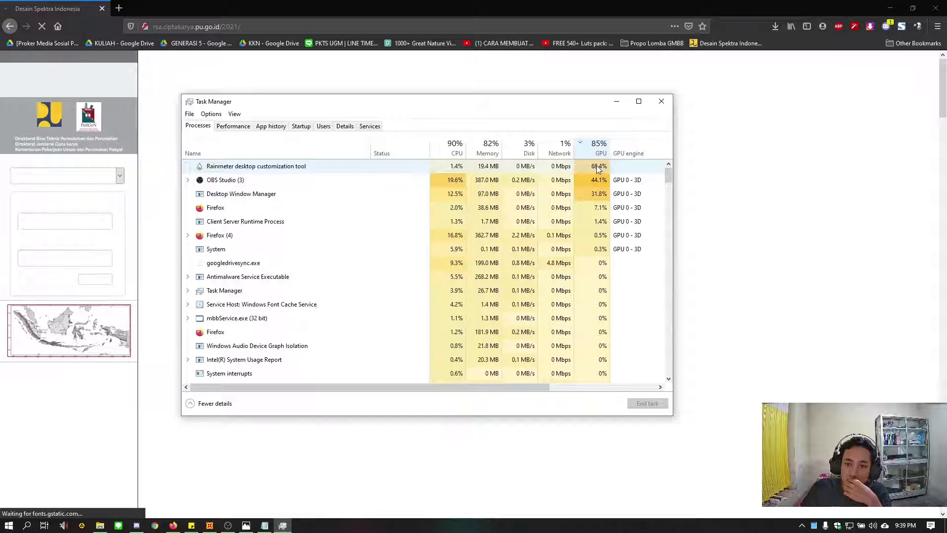
{"action": "left_click", "coordinate": [598, 168]}
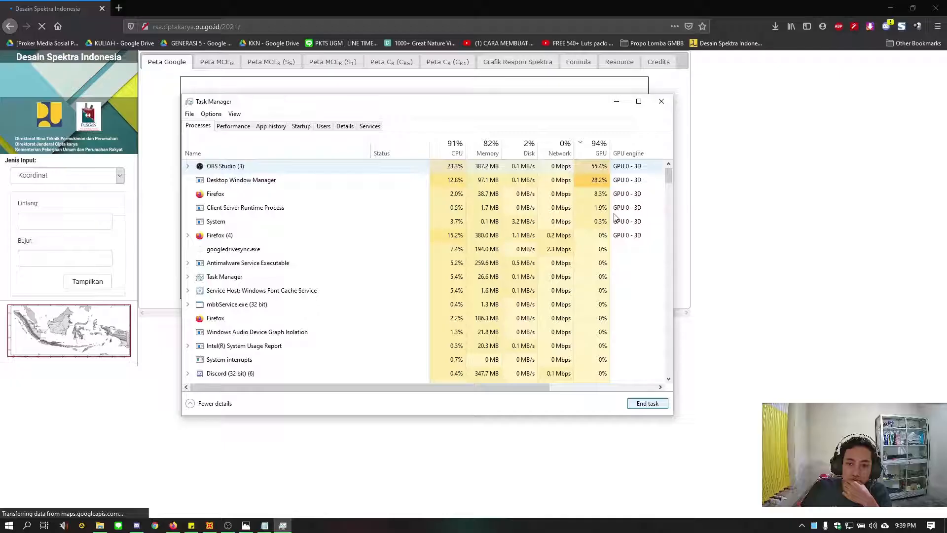
{"action": "left_click", "coordinate": [660, 104]}
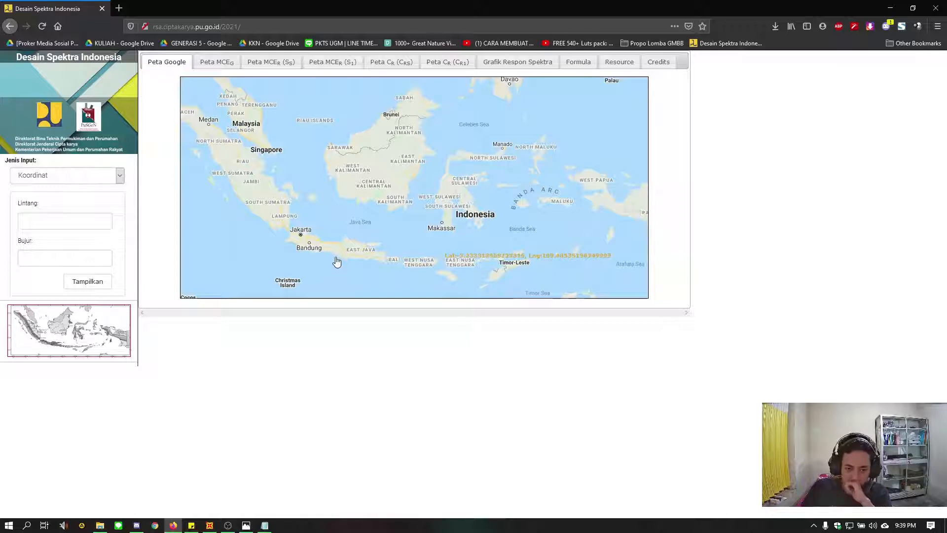
Pick a site beside Jl. Siliwangi northwest of Yogyakarta on the map, at latitude about -7.7498 and longitude about 110.3384
{"action": "scroll", "coordinate": [338, 267], "scroll_direction": "up", "scroll_amount": 3}
{"action": "scroll", "coordinate": [338, 270], "scroll_direction": "up", "scroll_amount": 2}
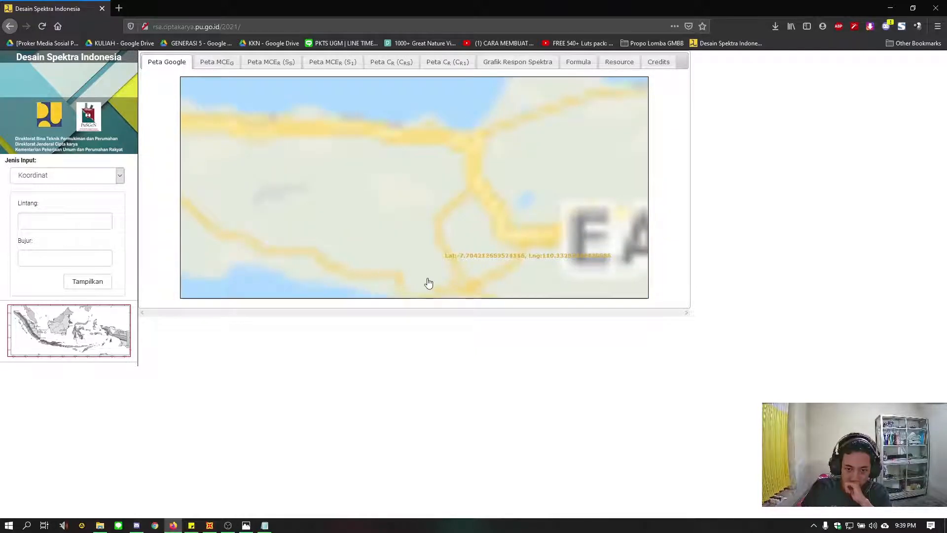
{"action": "left_click_drag", "start_coordinate": [352, 210], "coordinate": [336, 196]}
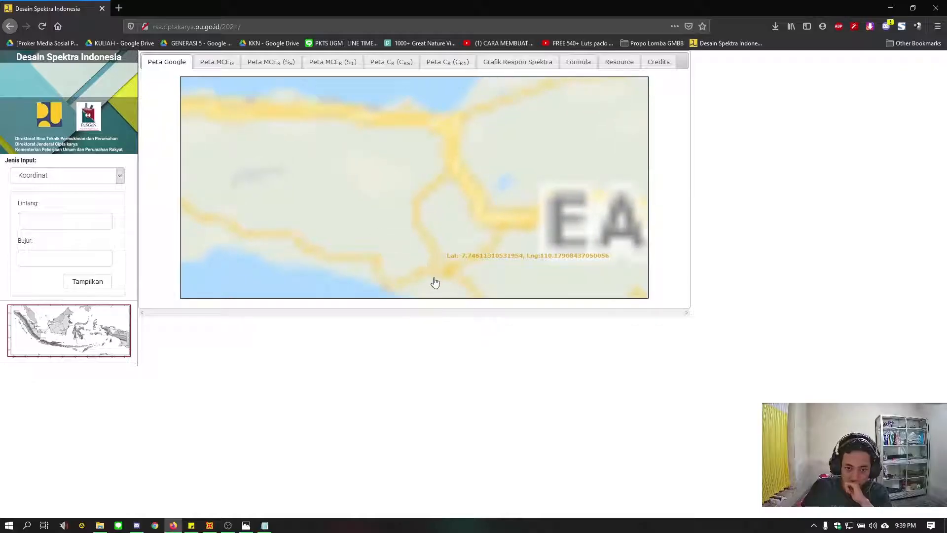
{"action": "scroll", "coordinate": [440, 277], "scroll_direction": "up", "scroll_amount": 1}
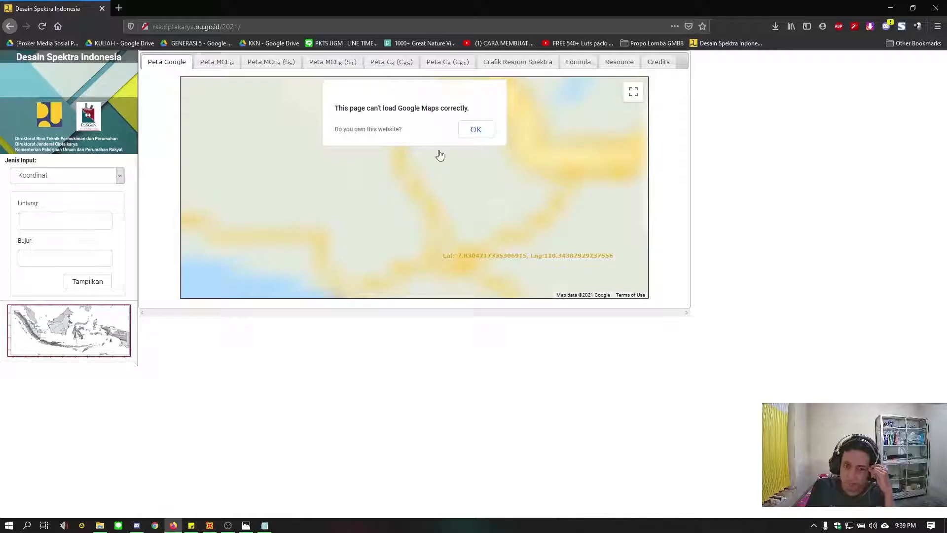
{"action": "left_click", "coordinate": [475, 129]}
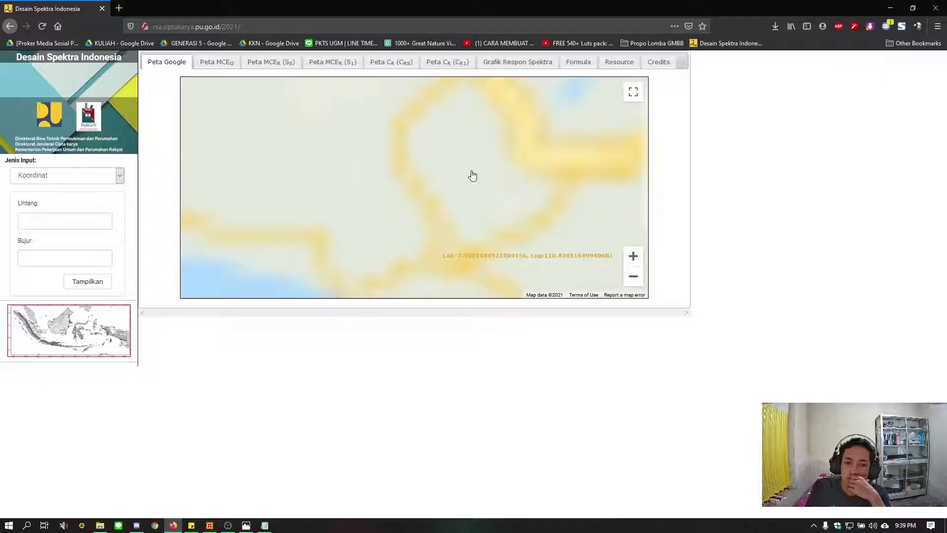
{"action": "left_click_drag", "start_coordinate": [443, 250], "coordinate": [405, 215]}
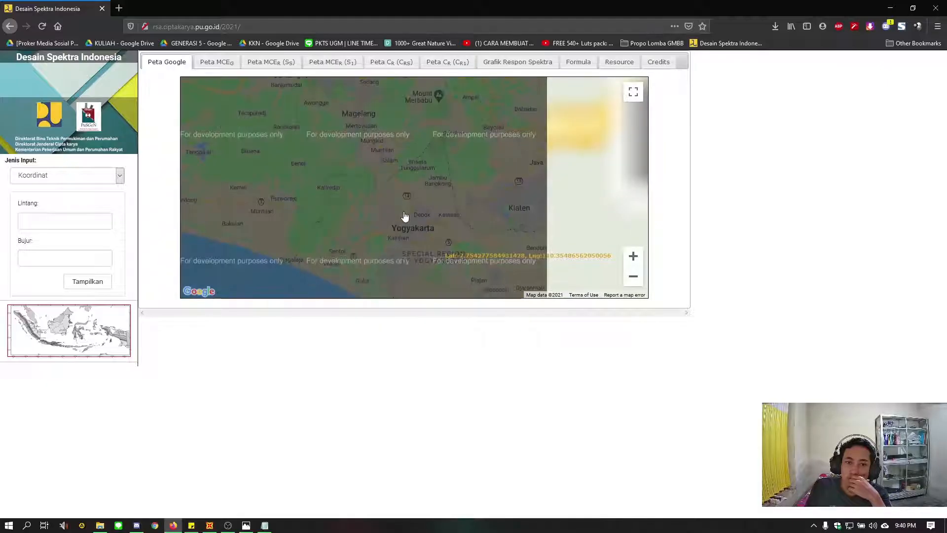
{"action": "scroll", "coordinate": [403, 217], "scroll_direction": "up", "scroll_amount": 1}
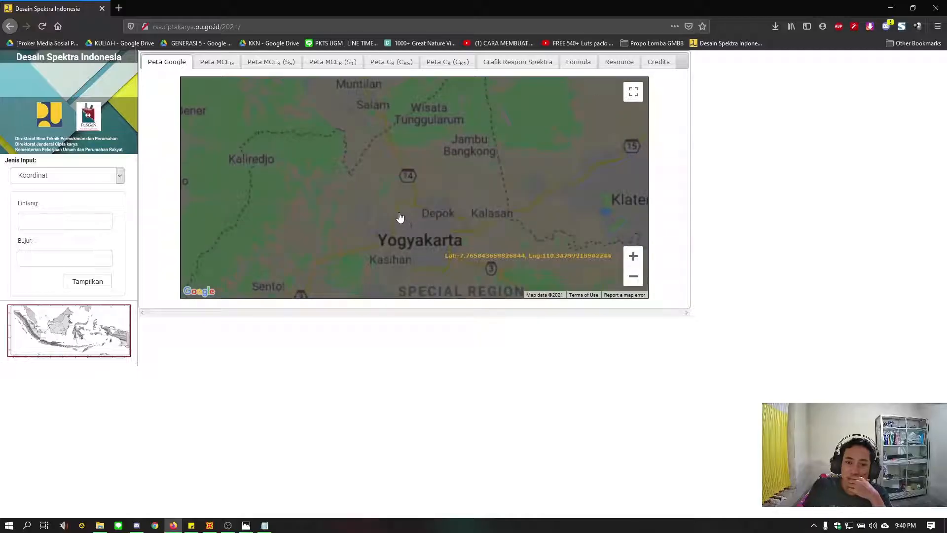
{"action": "scroll", "coordinate": [400, 217], "scroll_direction": "up", "scroll_amount": 1}
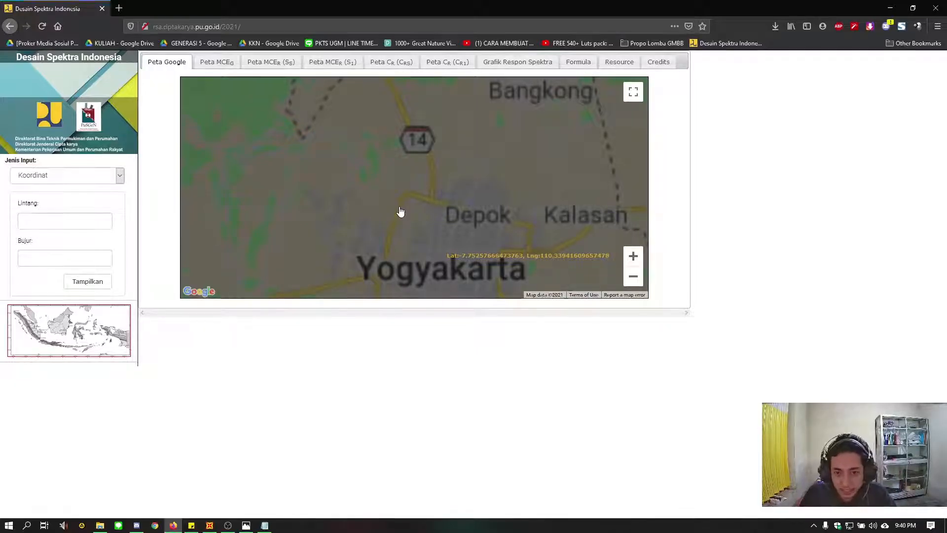
{"action": "scroll", "coordinate": [400, 211], "scroll_direction": "up", "scroll_amount": 1}
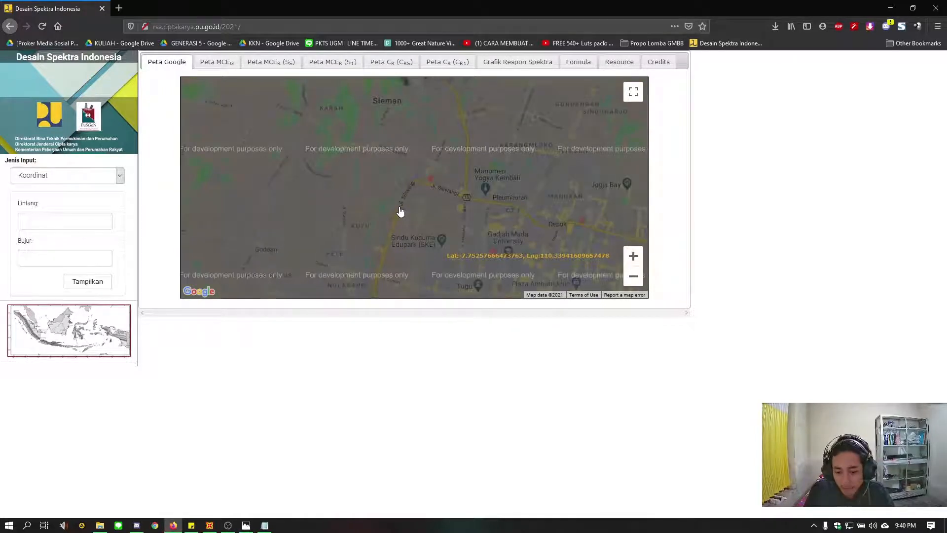
{"action": "scroll", "coordinate": [392, 209], "scroll_direction": "up", "scroll_amount": 1}
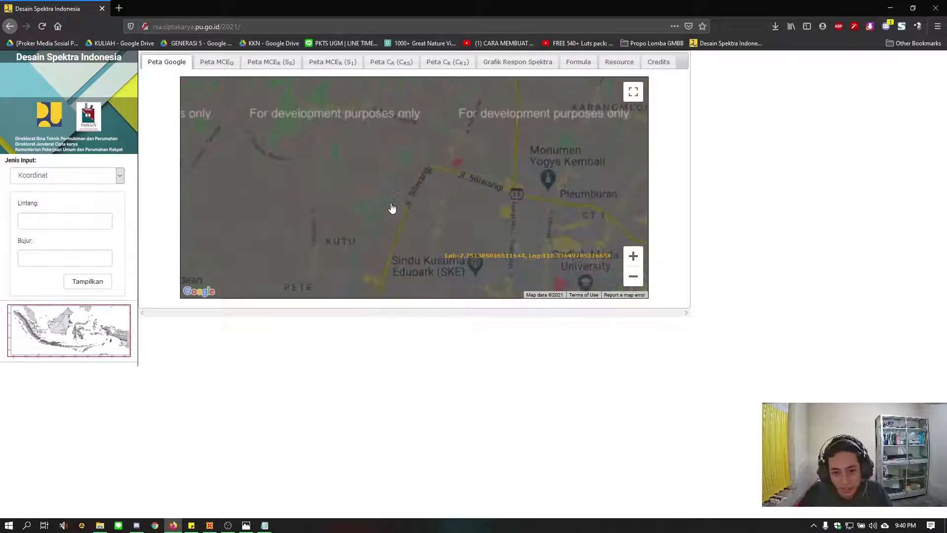
{"action": "scroll", "coordinate": [393, 208], "scroll_direction": "up", "scroll_amount": 1}
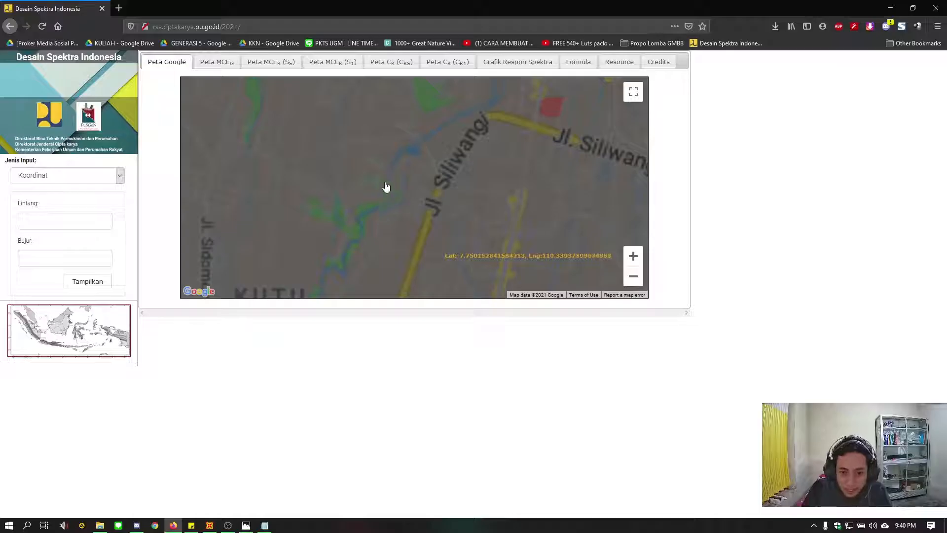
{"action": "left_click", "coordinate": [413, 193]}
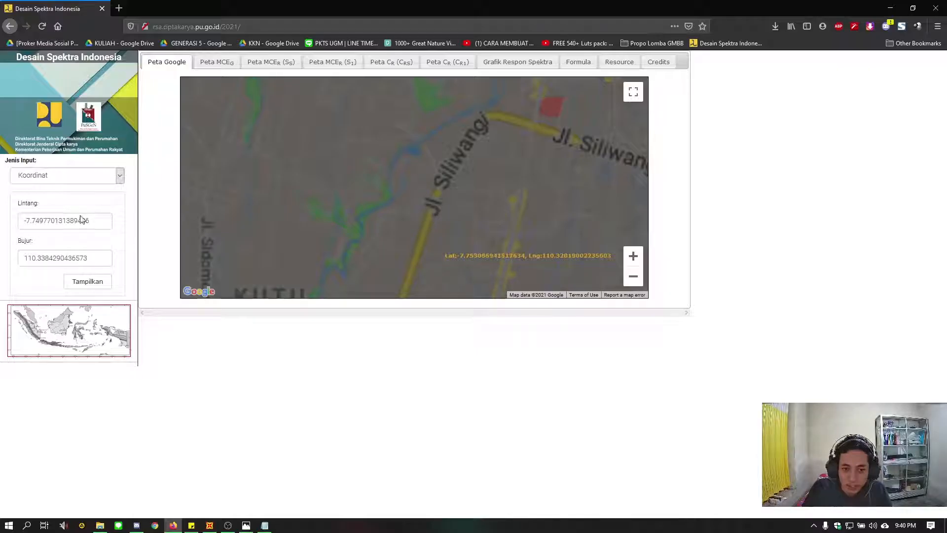
Generate the design response spectrum for the picked coordinates and set its soil class to SC - Tanah Keras, Batuan Lunak
{"action": "left_click", "coordinate": [88, 282]}
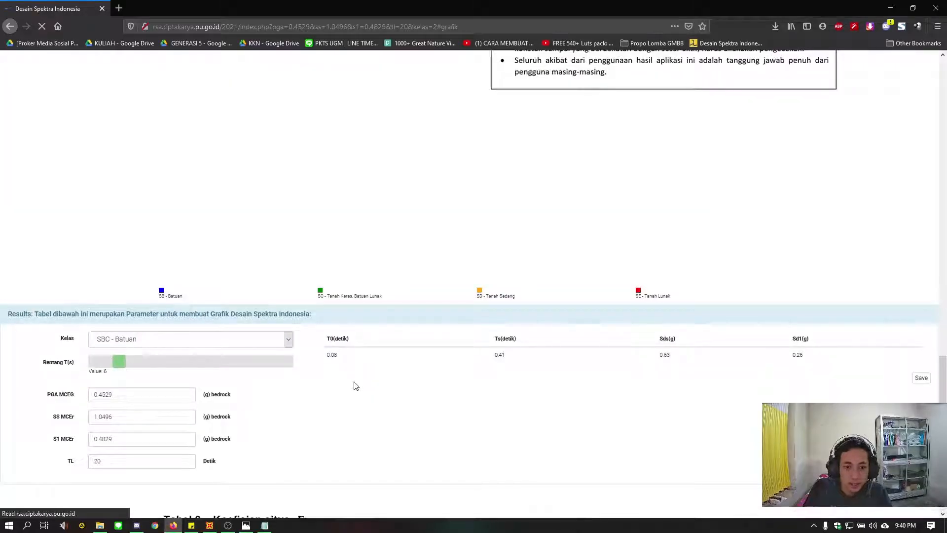
{"action": "scroll", "coordinate": [459, 192], "scroll_direction": "down", "scroll_amount": 1}
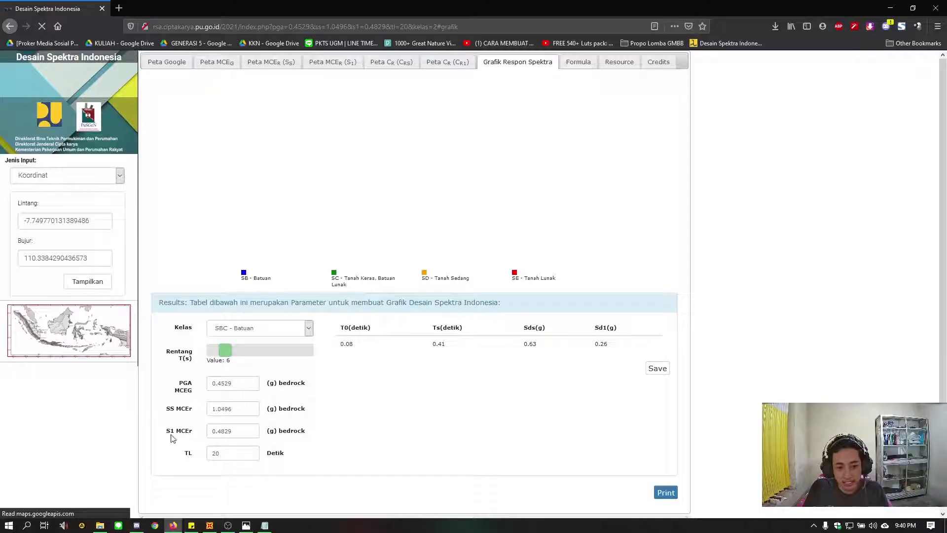
{"action": "left_click", "coordinate": [269, 332]}
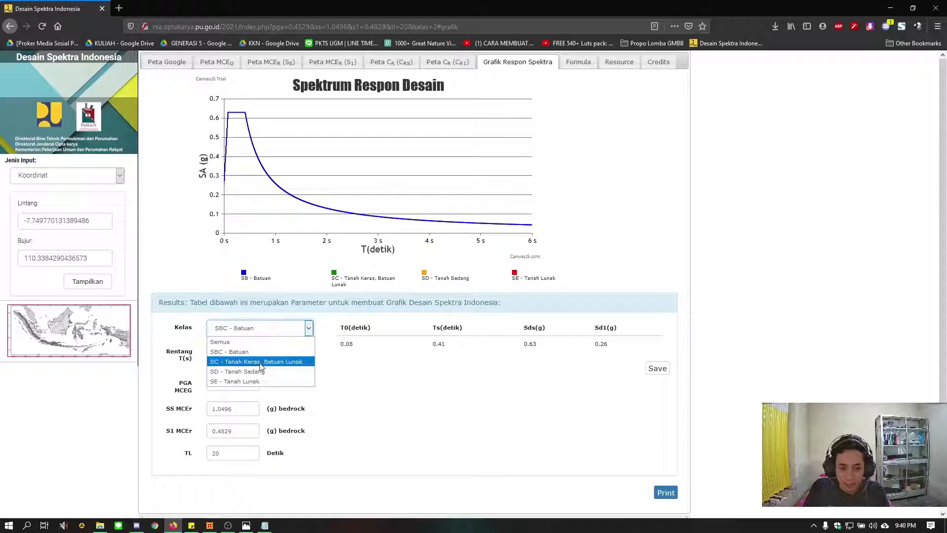
{"action": "left_click", "coordinate": [288, 365]}
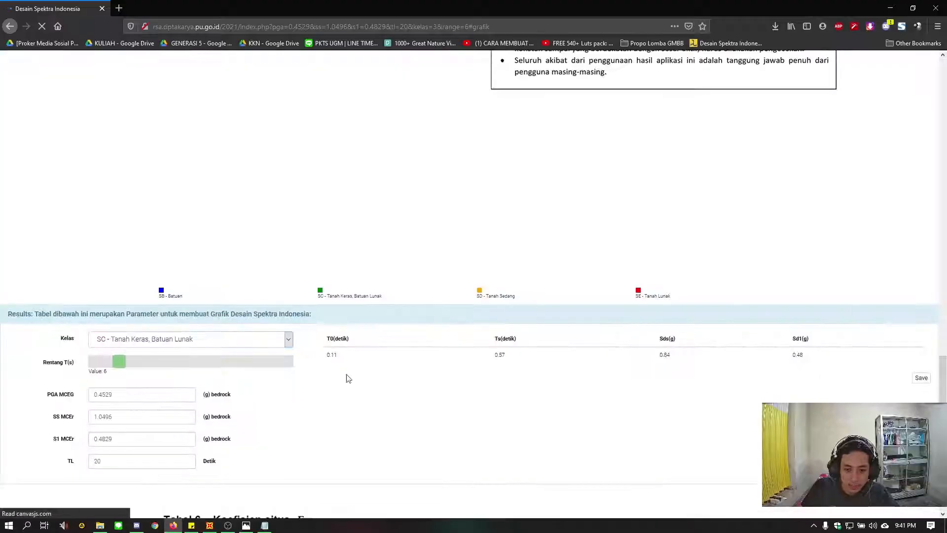
Save the spectrum data as an Excel file and open the downloaded Data(2).xls
{"action": "scroll", "coordinate": [270, 348], "scroll_direction": "down", "scroll_amount": 2}
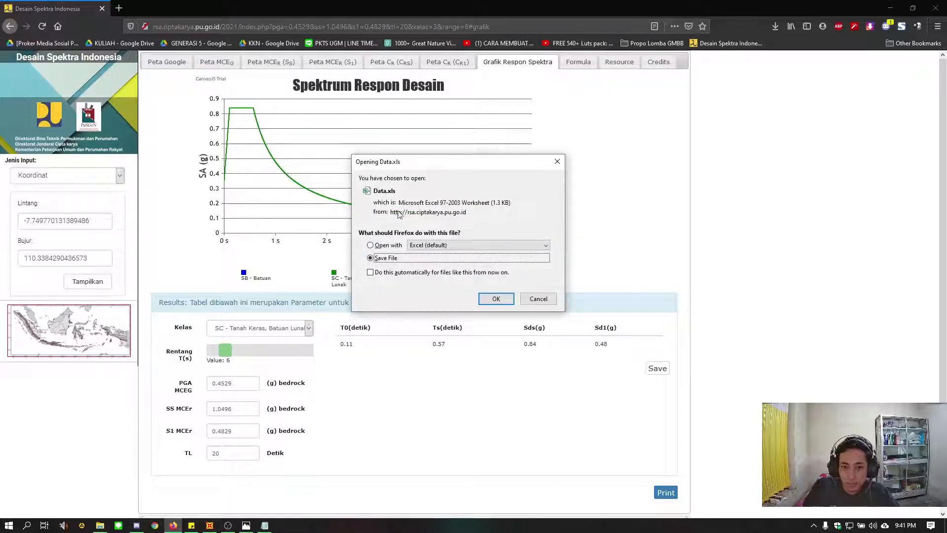
{"action": "left_click", "coordinate": [499, 299]}
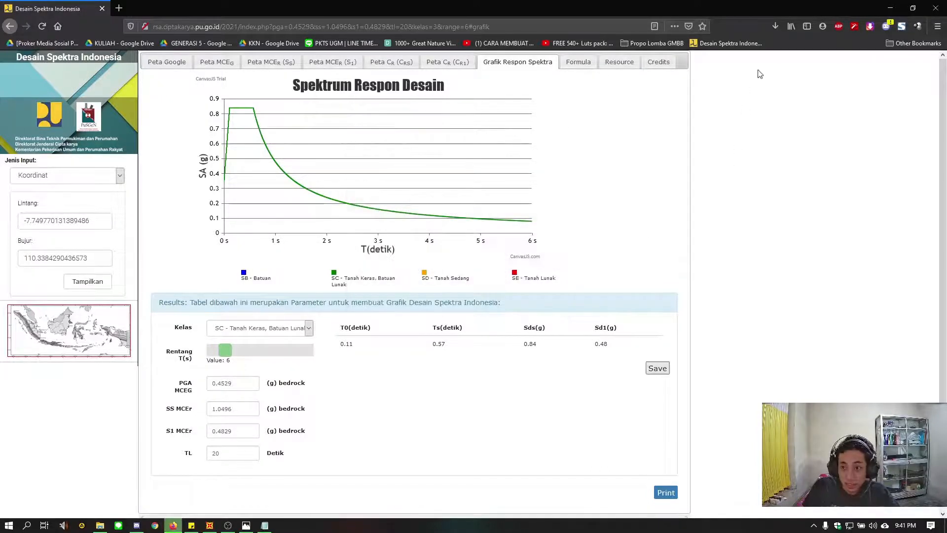
{"action": "left_click", "coordinate": [772, 27]}
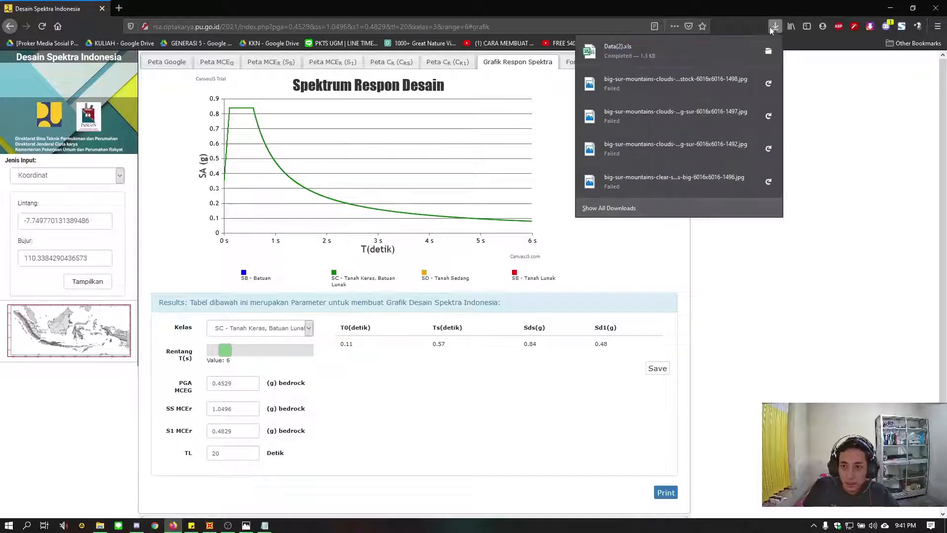
{"action": "left_click", "coordinate": [637, 51]}
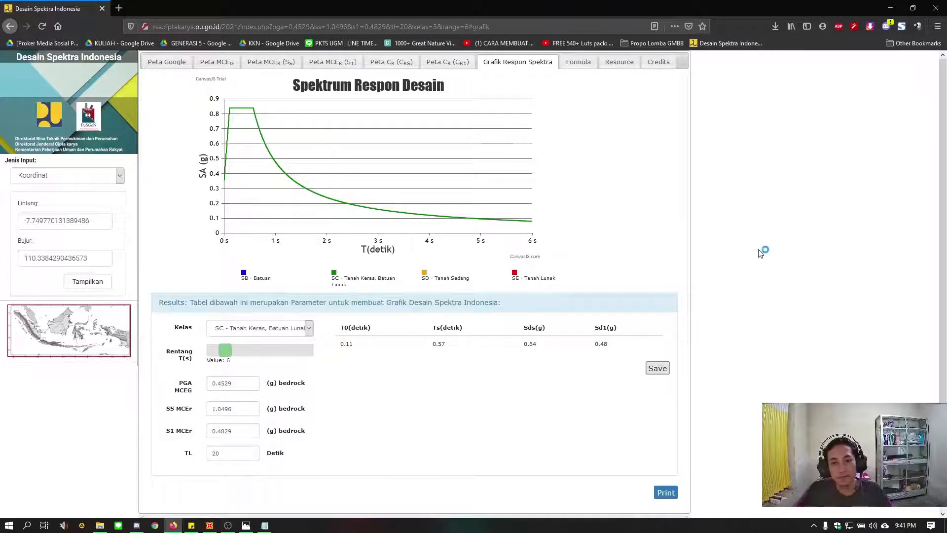
Accept opening Data(2).xls despite its mismatched file format and enable editing of the workbook
{"action": "left_click_drag", "start_coordinate": [488, 245], "coordinate": [510, 277]}
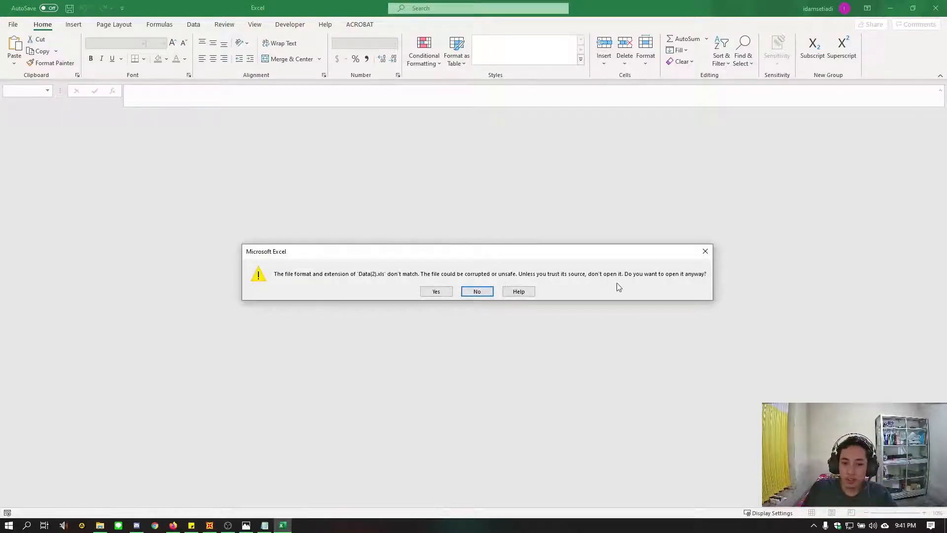
{"action": "left_click", "coordinate": [436, 291]}
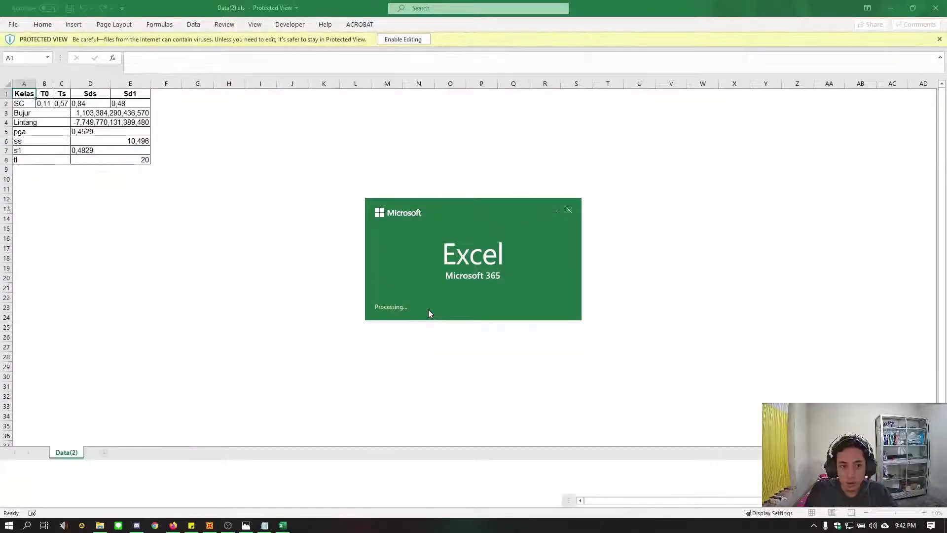
{"action": "left_click", "coordinate": [401, 39]}
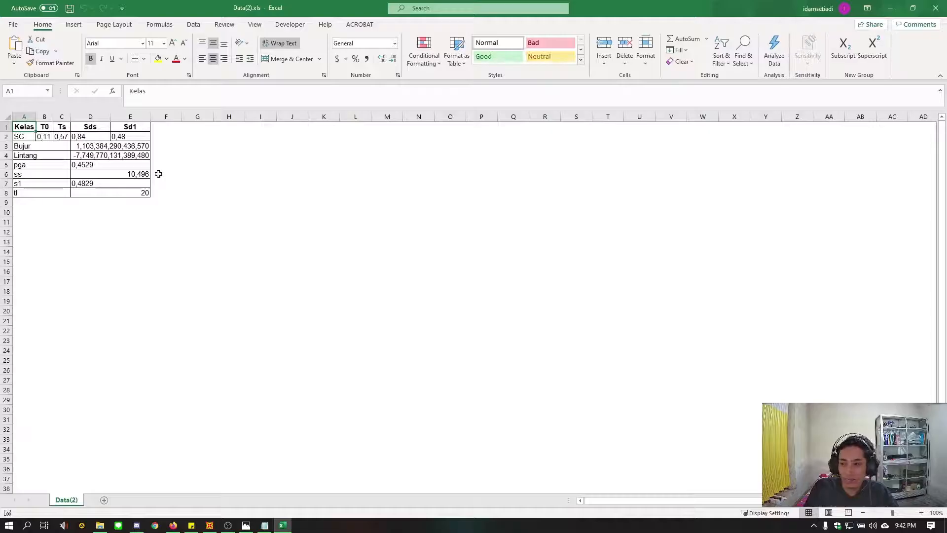
Examine the T0, Ts, Sds and Sd1 values, and view the design spectrum formulas on the Desain Spektra Indonesia site in the browser
{"action": "left_click", "coordinate": [58, 137]}
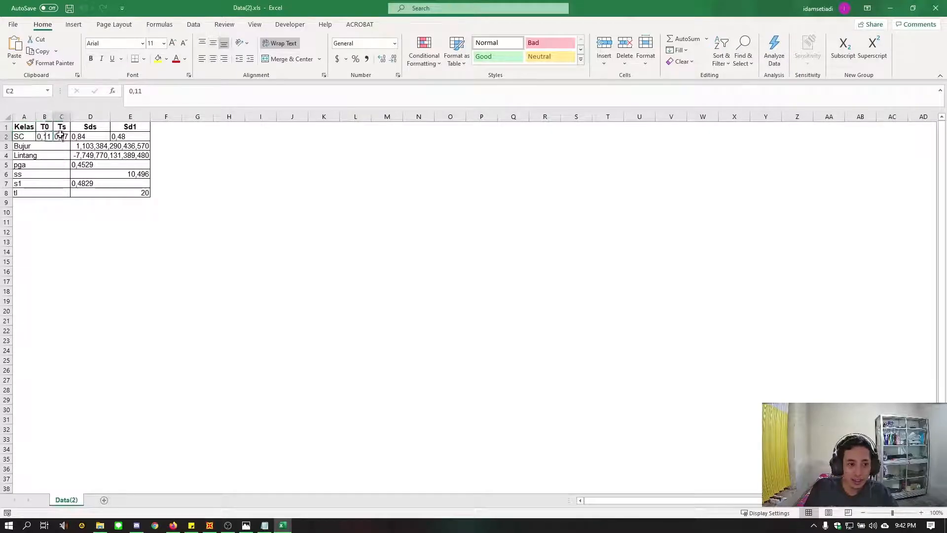
{"action": "left_click", "coordinate": [91, 136]}
{"action": "left_click", "coordinate": [133, 137]}
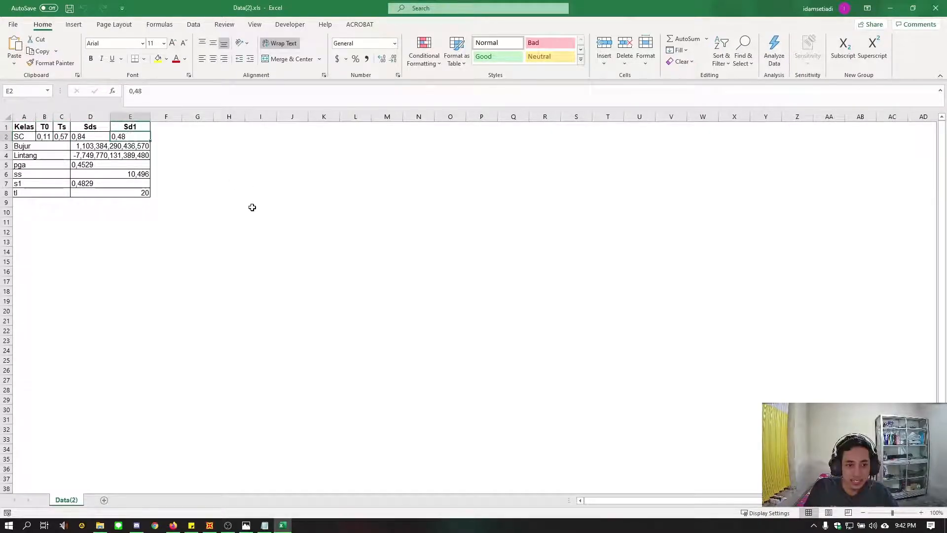
{"action": "left_click", "coordinate": [183, 291]}
{"action": "left_click", "coordinate": [142, 288]}
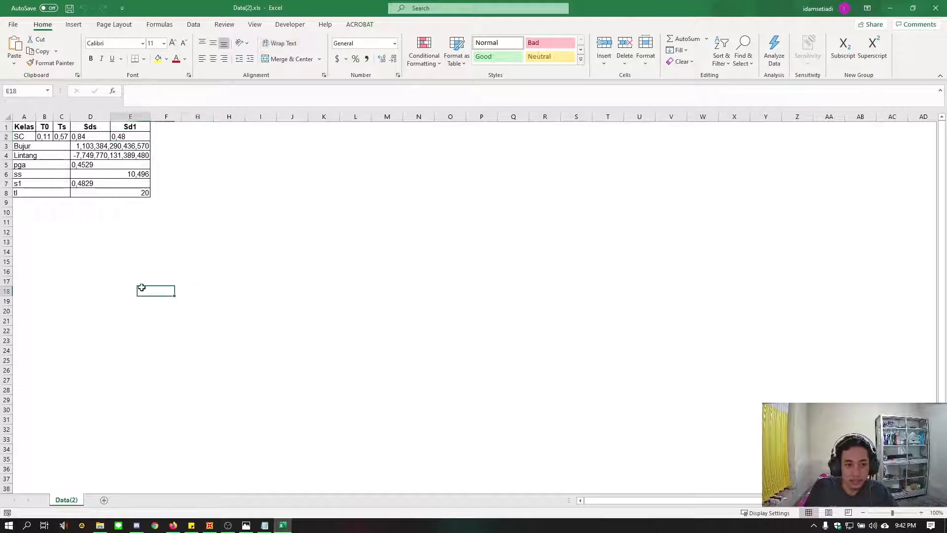
{"action": "left_click", "coordinate": [144, 253]}
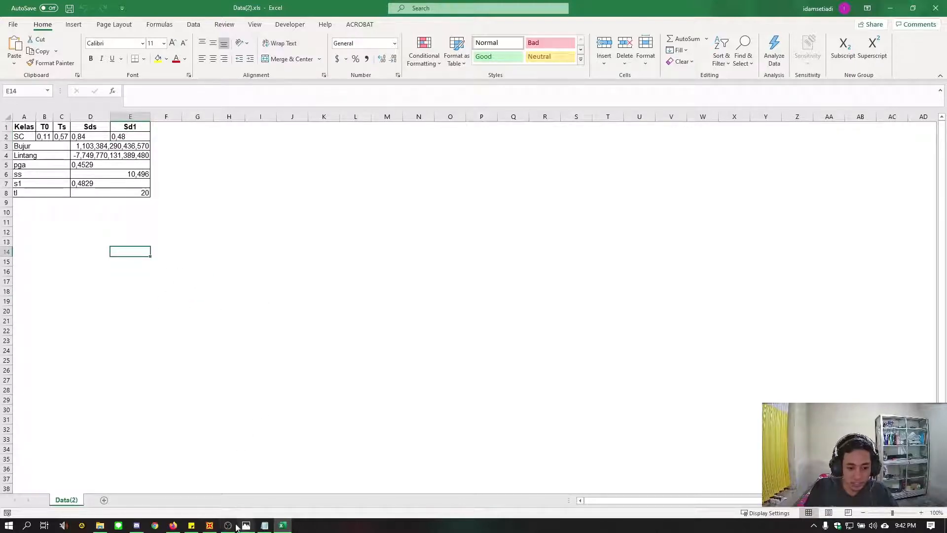
{"action": "left_click", "coordinate": [173, 525]}
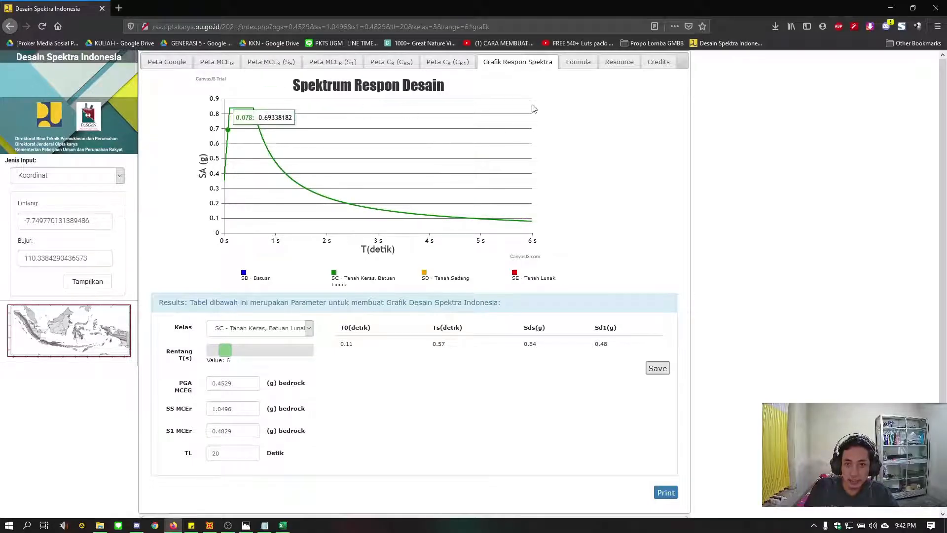
{"action": "left_click", "coordinate": [583, 66]}
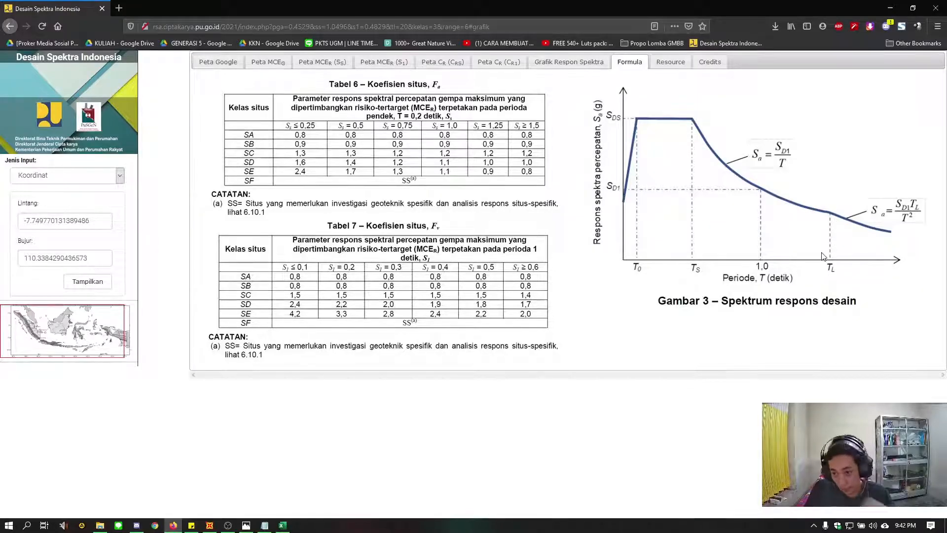
Return to the Data(2).xls workbook in Excel and enter the table headers t in E12 and S in F12
{"action": "left_click", "coordinate": [282, 525]}
{"action": "left_click", "coordinate": [147, 233]}
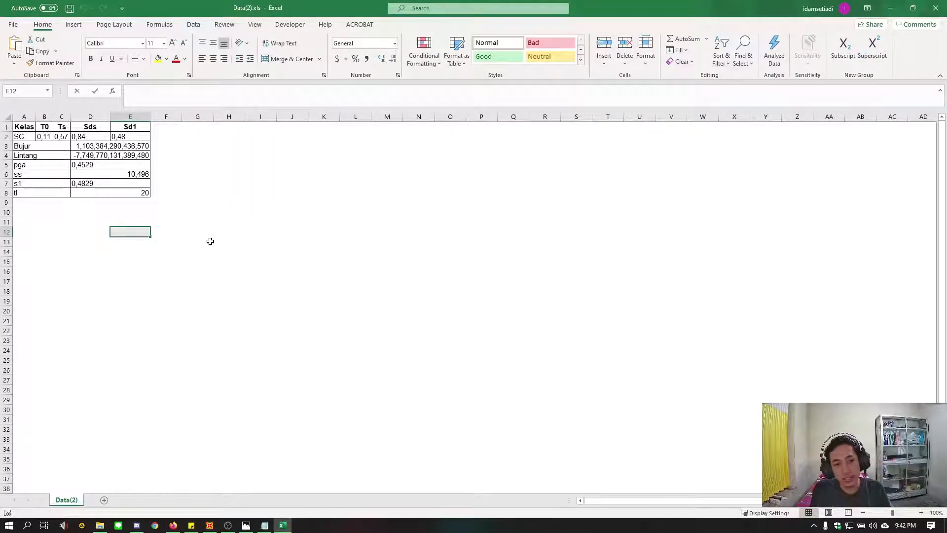
{"action": "type", "text": "t"}
{"action": "key", "text": "Tab"}
{"action": "type", "text": "s"}
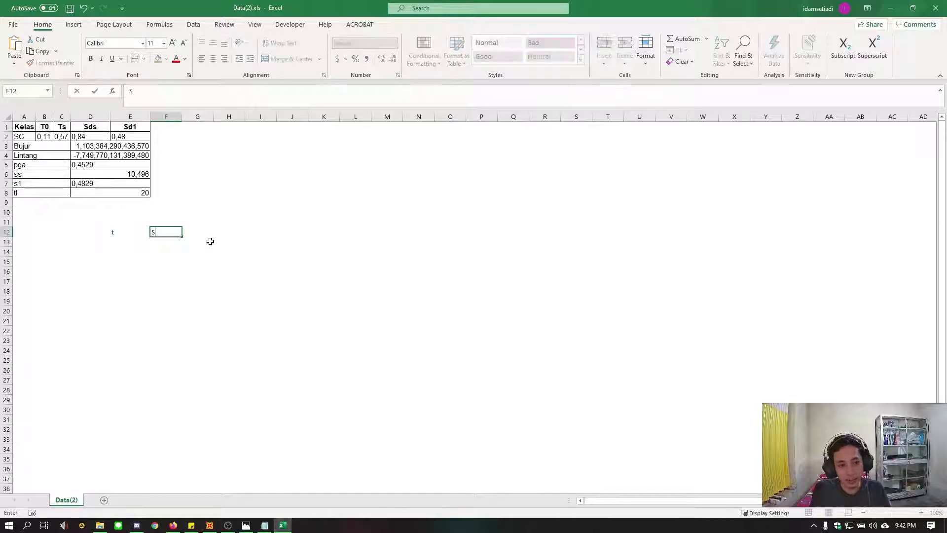
{"action": "key", "text": "Return"}
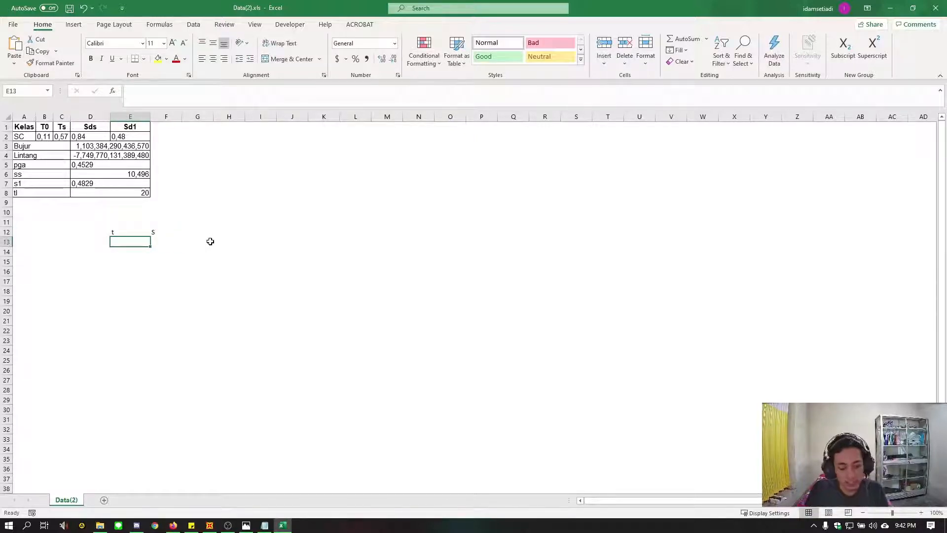
Fill the first spectrum point with 0 for t in E13 and the formula =E2 for S in F13
{"action": "type", "text": "0"}
{"action": "left_click", "coordinate": [175, 246]}
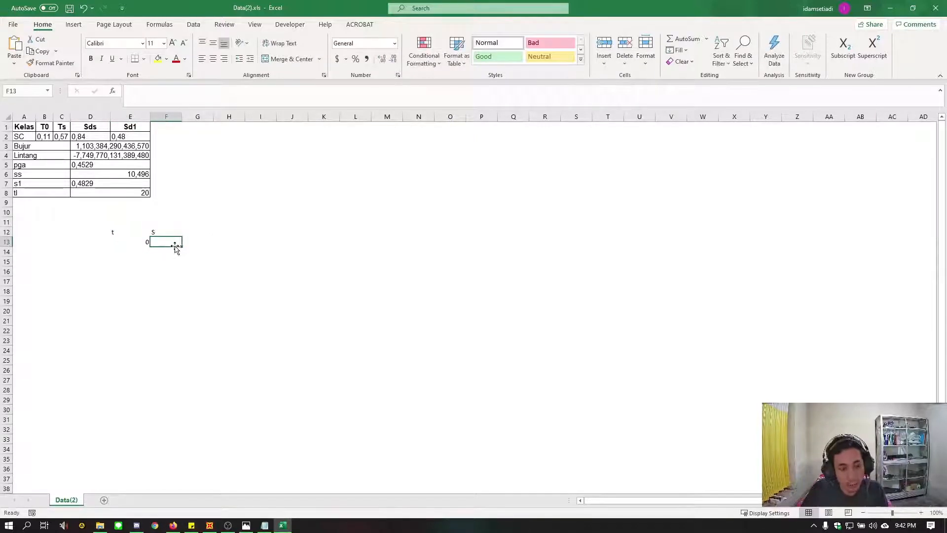
{"action": "type", "text": "="}
{"action": "left_click", "coordinate": [118, 140]}
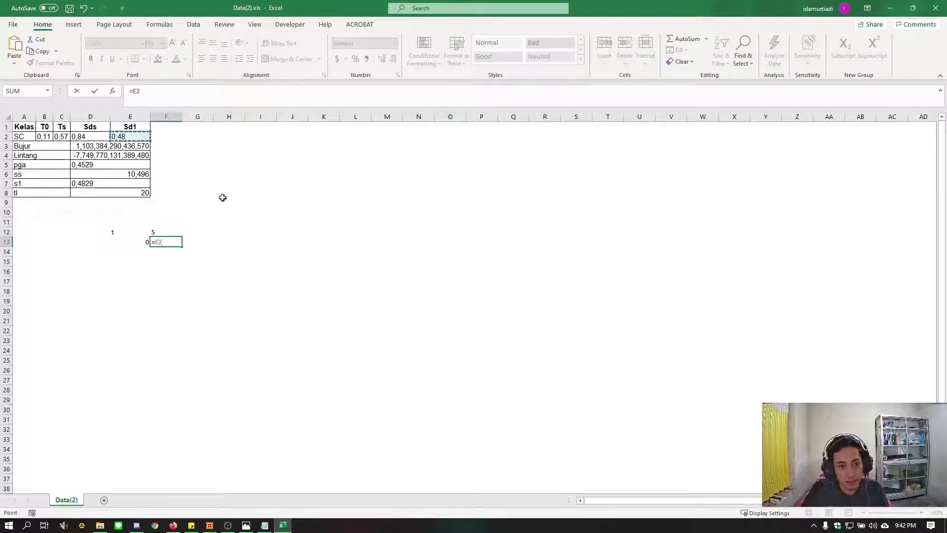
{"action": "key", "text": "Return"}
Fill the second spectrum point by linking E14 to T0 with =B2 and F14 to Sds with =D2
{"action": "left_click", "coordinate": [128, 253]}
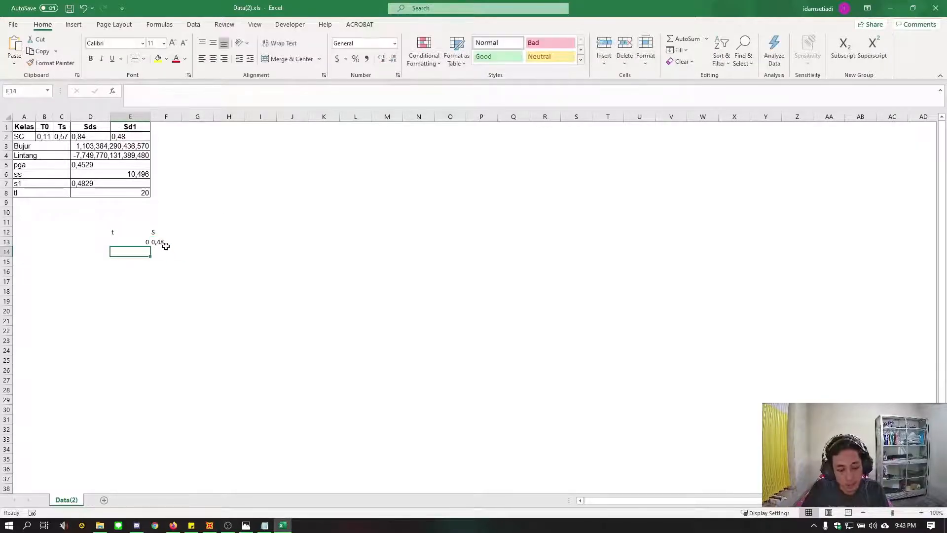
{"action": "type", "text": "="}
{"action": "left_click", "coordinate": [46, 134]}
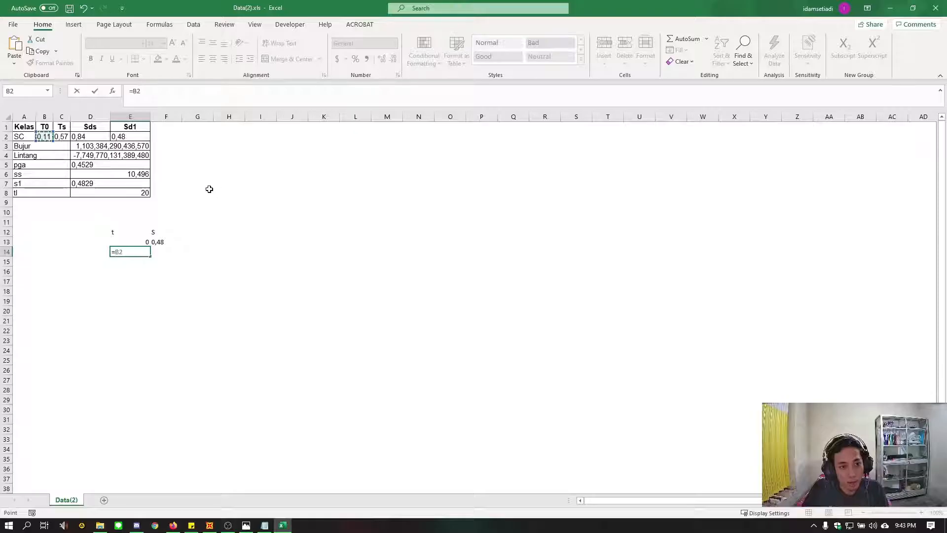
{"action": "key", "text": "Tab"}
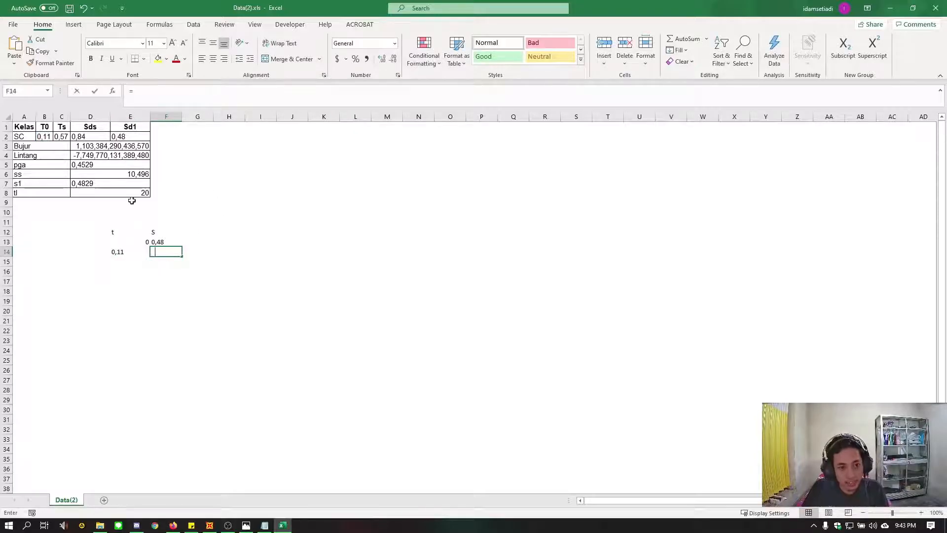
{"action": "left_click", "coordinate": [93, 136]}
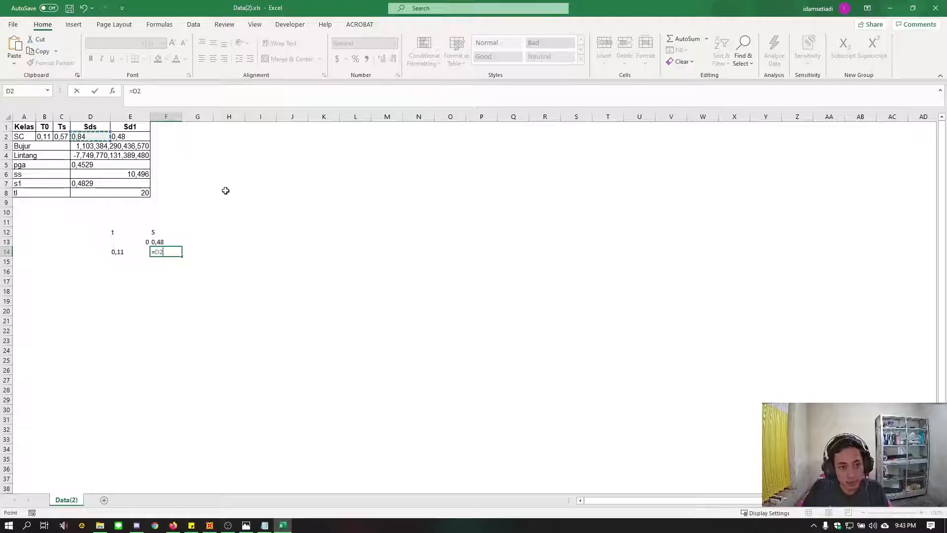
{"action": "key", "text": "Return"}
Fill the third spectrum point by linking E15 to Ts with =C2 and F15 to Sds with =D2
{"action": "left_click", "coordinate": [121, 259]}
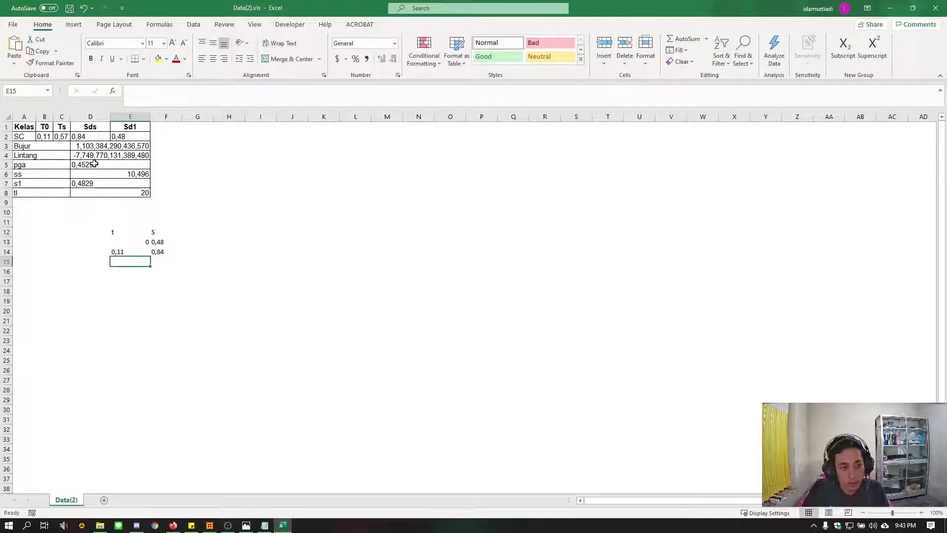
{"action": "type", "text": "="}
{"action": "left_click", "coordinate": [62, 137]}
{"action": "key", "text": "Tab"}
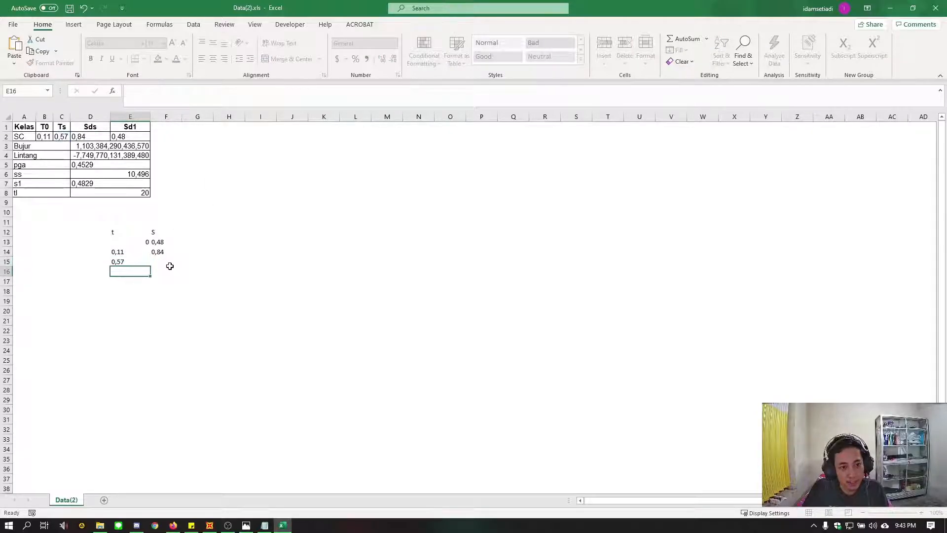
{"action": "type", "text": "="}
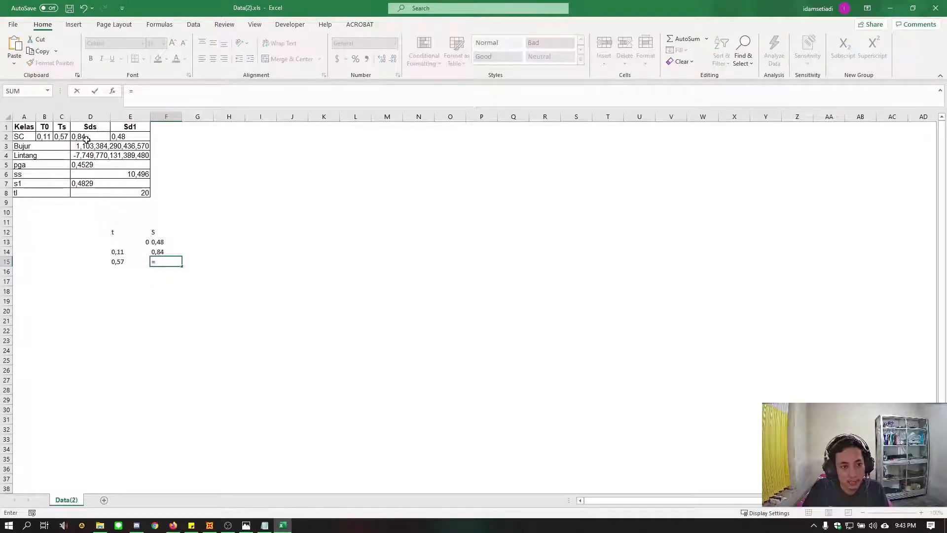
{"action": "left_click", "coordinate": [87, 137]}
{"action": "key", "text": "Return"}
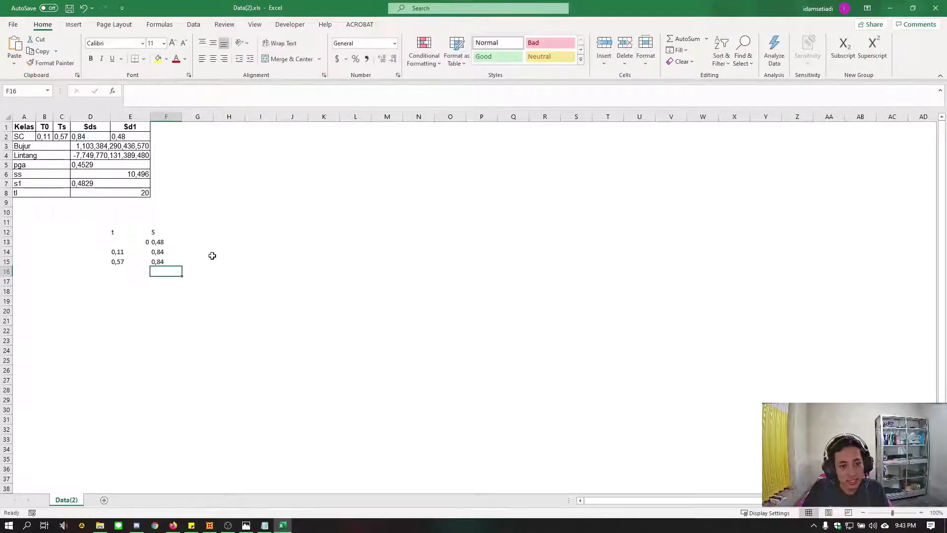
{"action": "left_click", "coordinate": [119, 271]}
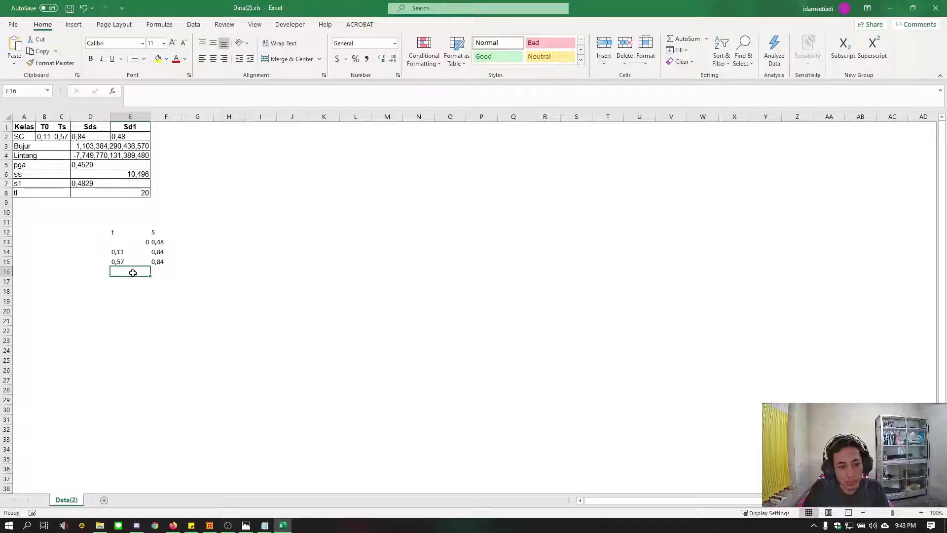
{"action": "left_click_drag", "start_coordinate": [132, 273], "coordinate": [135, 422]}
{"action": "left_click", "coordinate": [164, 274]}
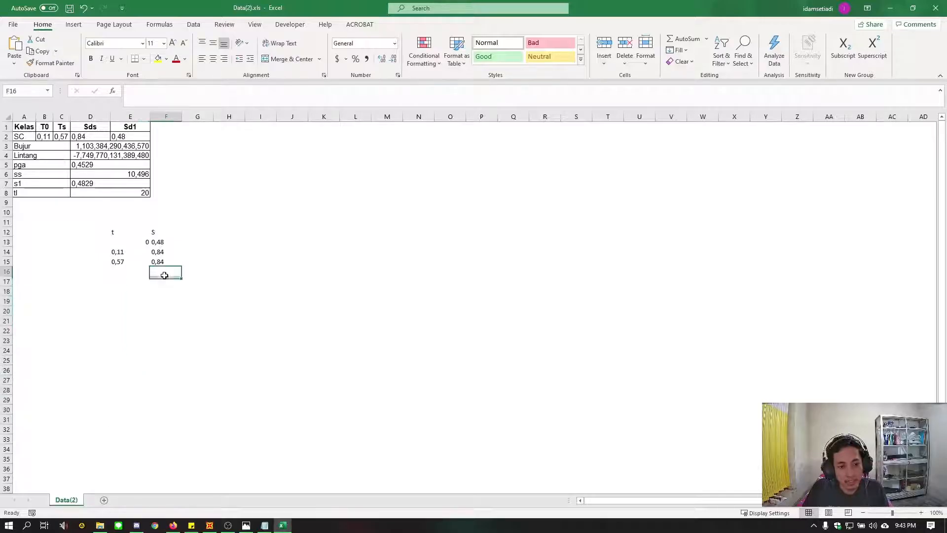
{"action": "left_click_drag", "start_coordinate": [164, 274], "coordinate": [172, 435]}
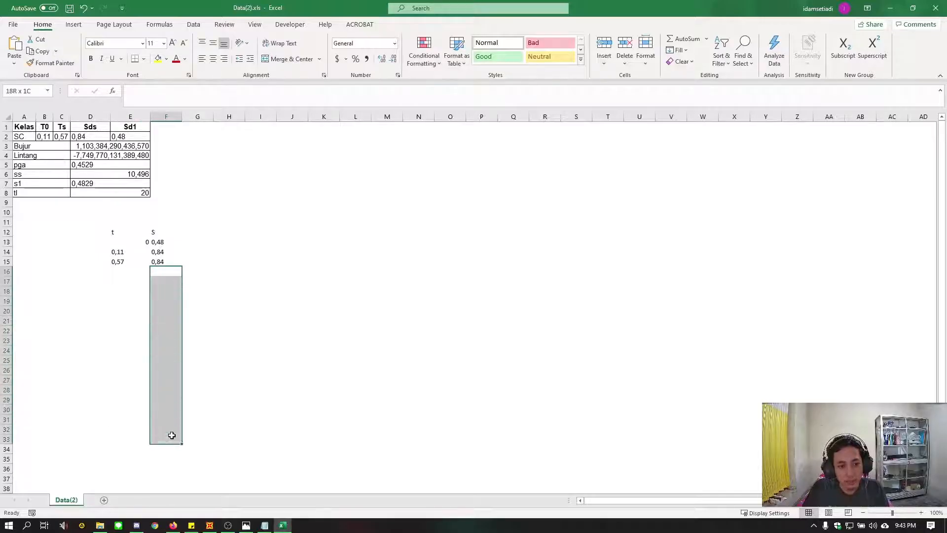
{"action": "left_click", "coordinate": [241, 175]}
Check how the decimal values are stored in the source table, from T0 in row 2 down to s1 in row 7
{"action": "left_click", "coordinate": [46, 136]}
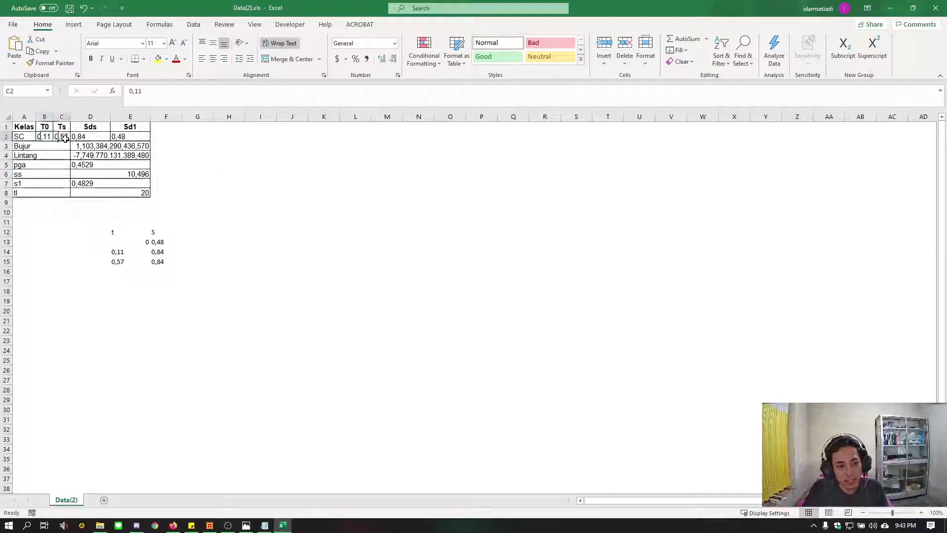
{"action": "left_click", "coordinate": [62, 136]}
{"action": "left_click", "coordinate": [92, 136]}
{"action": "left_click", "coordinate": [120, 136]}
{"action": "left_click", "coordinate": [101, 147]}
{"action": "left_click", "coordinate": [102, 158]}
{"action": "left_click", "coordinate": [103, 174]}
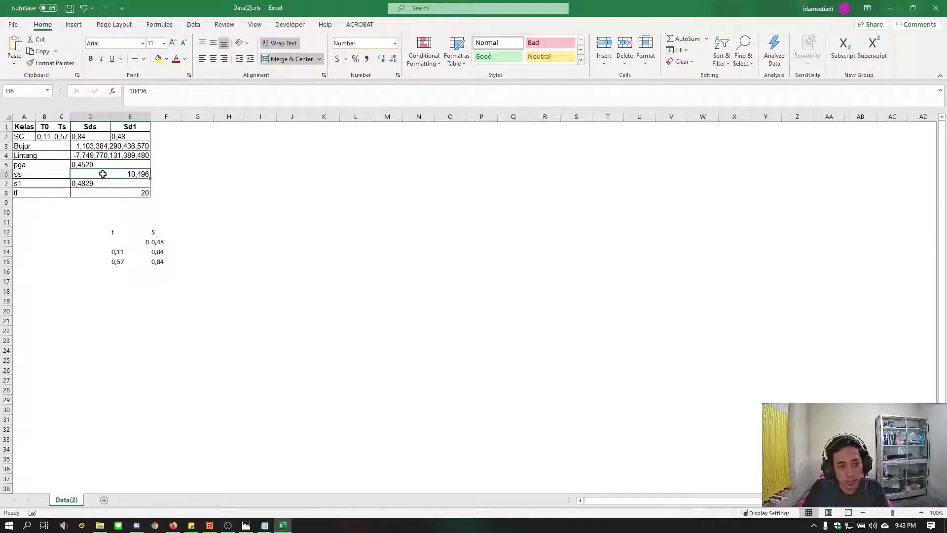
{"action": "left_click", "coordinate": [107, 186]}
{"action": "left_click", "coordinate": [240, 184]}
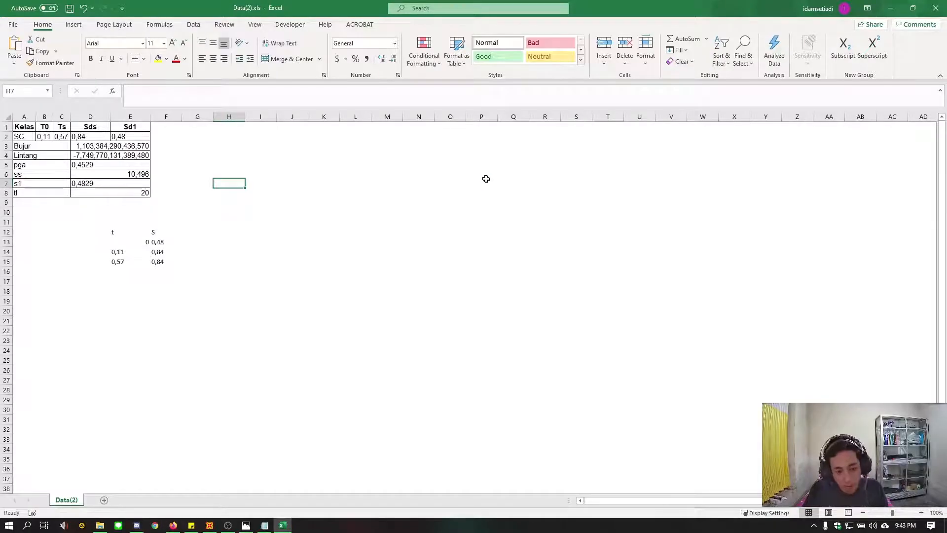
Replace every comma in the sheet with a period using Find and Replace, and close the dialog
{"action": "key", "text": "ctrl+f"}
{"action": "left_click_drag", "start_coordinate": [500, 98], "coordinate": [302, 160]}
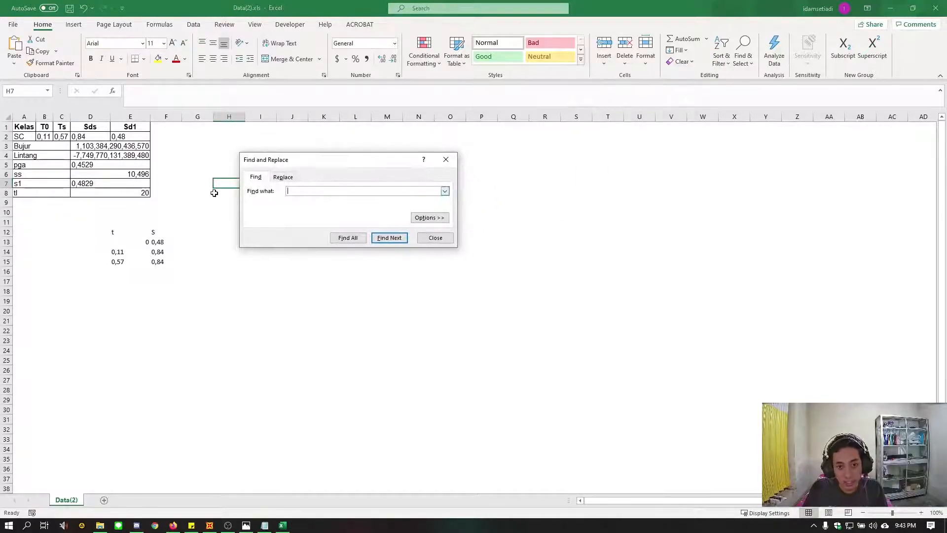
{"action": "left_click", "coordinate": [284, 177]}
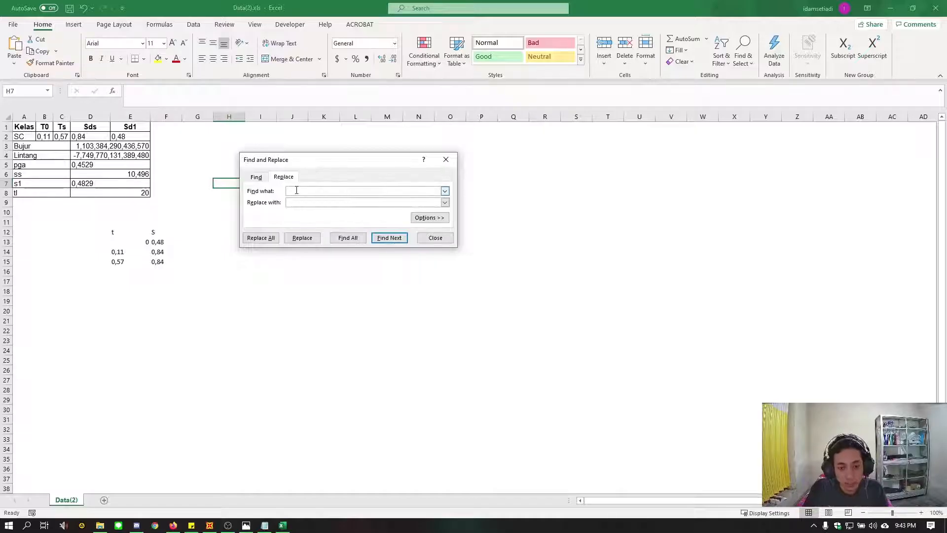
{"action": "type", "text": ","}
{"action": "left_click", "coordinate": [302, 202]}
{"action": "type", "text": "."}
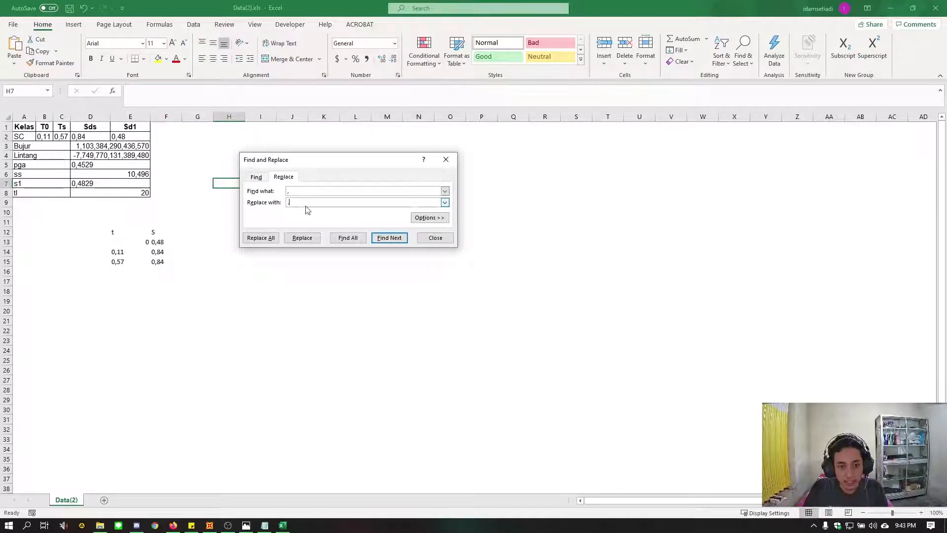
{"action": "left_click", "coordinate": [260, 238]}
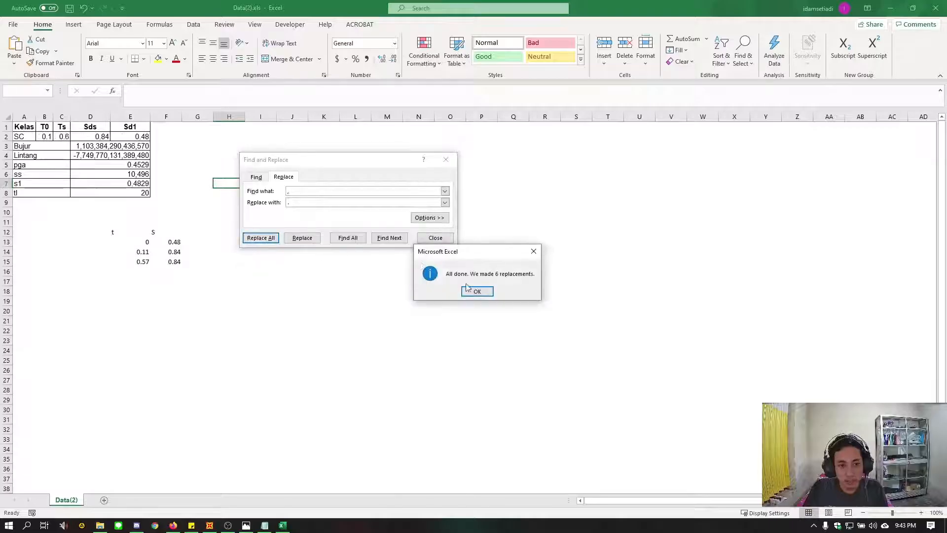
{"action": "left_click_drag", "start_coordinate": [479, 251], "coordinate": [423, 267]}
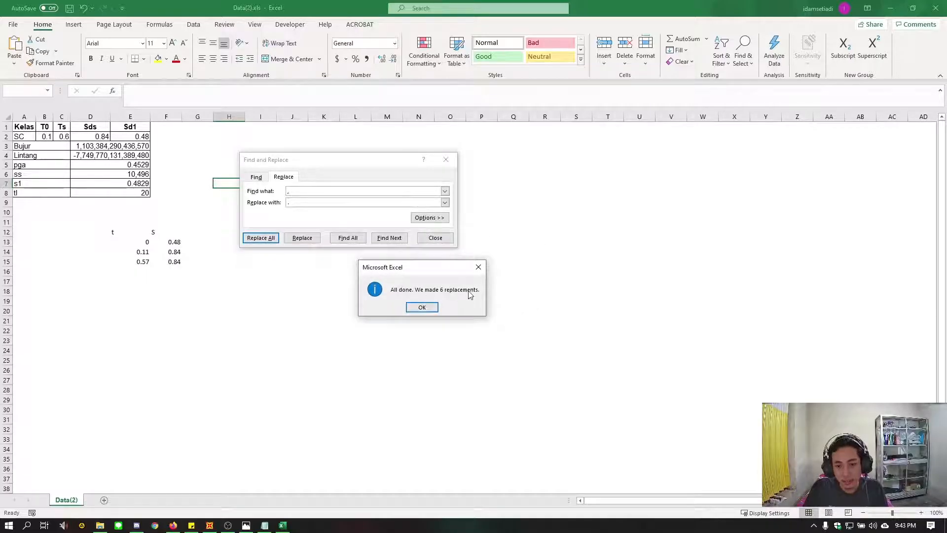
{"action": "left_click", "coordinate": [432, 307]}
{"action": "left_click", "coordinate": [435, 238]}
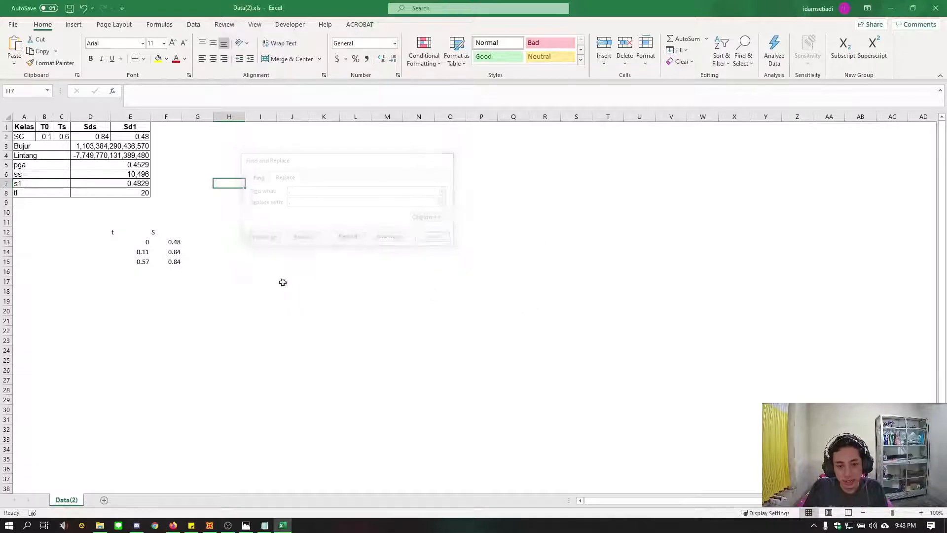
{"action": "left_click_drag", "start_coordinate": [138, 242], "coordinate": [179, 261]}
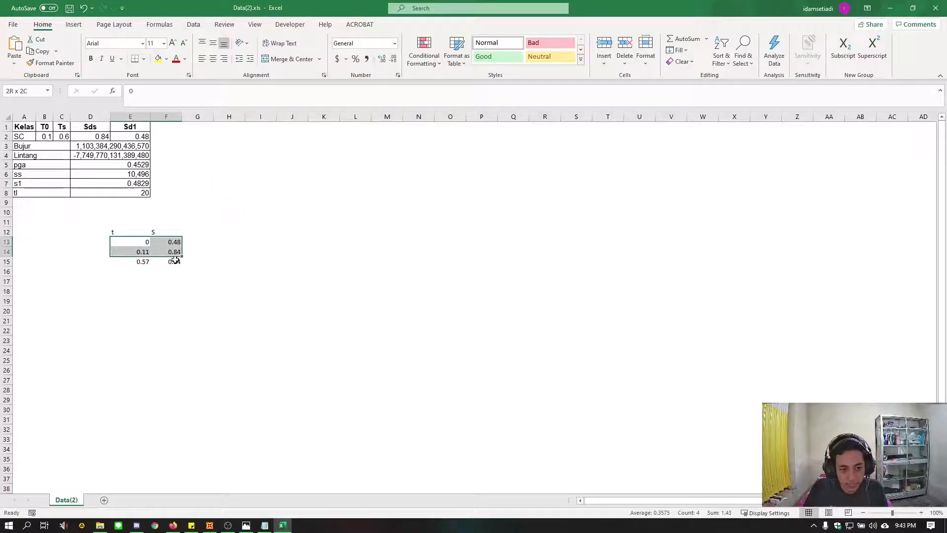
{"action": "left_click", "coordinate": [294, 245]}
{"action": "left_click", "coordinate": [174, 262]}
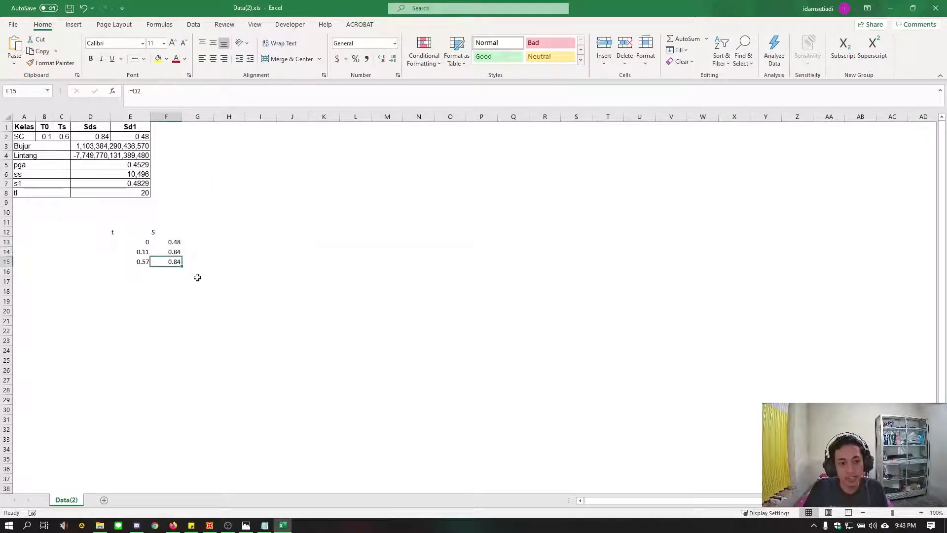
Reduce the number format of the periods in E15 and E14 to one decimal place
{"action": "left_click", "coordinate": [139, 272]}
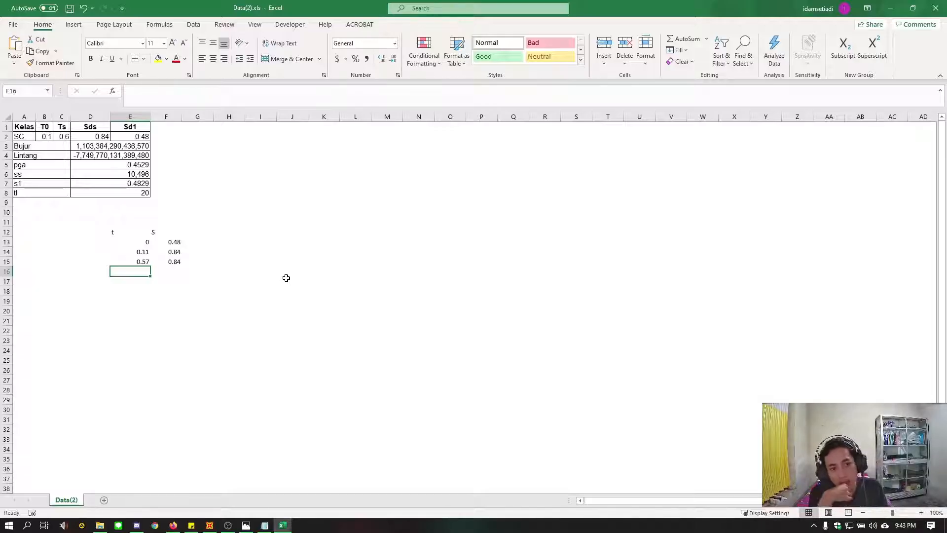
{"action": "key", "text": "Up"}
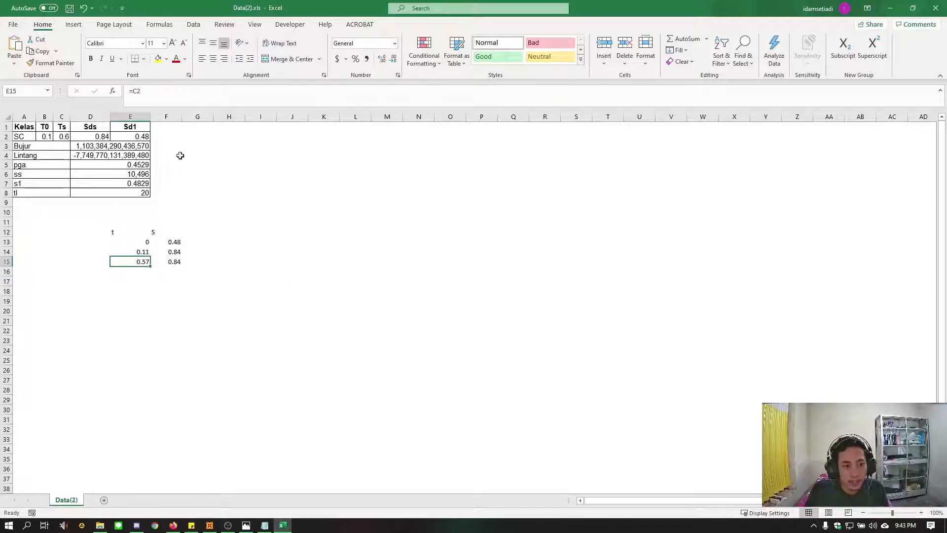
{"action": "left_click", "coordinate": [392, 59]}
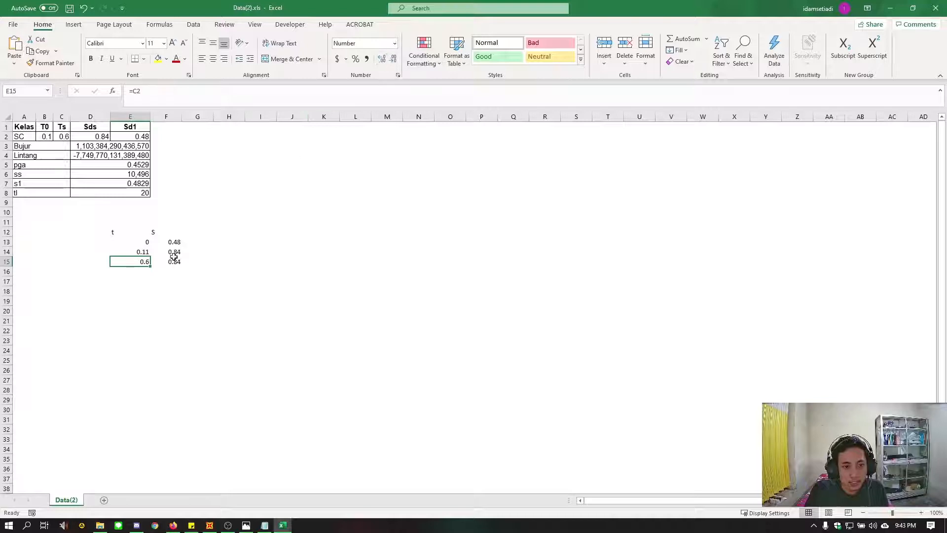
{"action": "key", "text": "Up"}
{"action": "left_click", "coordinate": [392, 59]}
Enter =E15+0.1 in E16 and fill the formula down column E to row 176
{"action": "key", "text": "Down"}
{"action": "key", "text": "Down"}
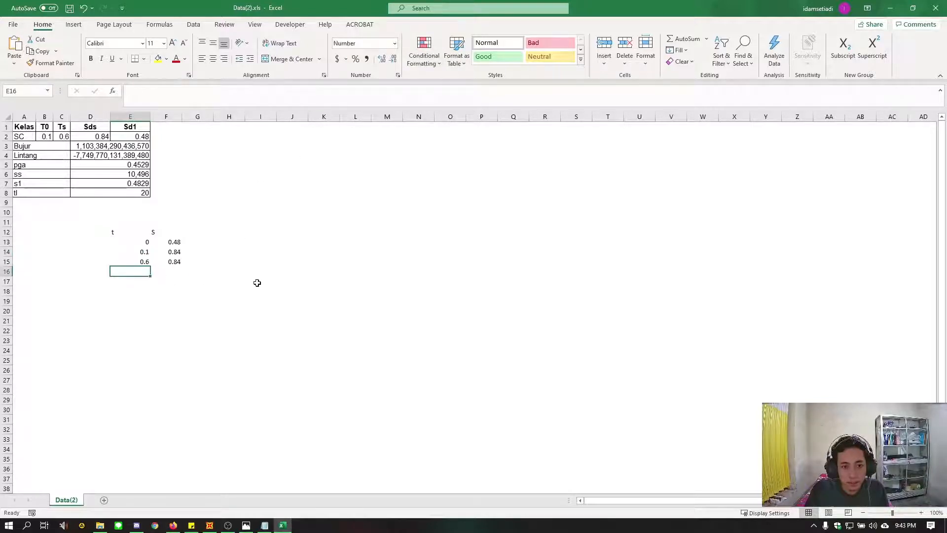
{"action": "type", "text": "="}
{"action": "key", "text": "Up"}
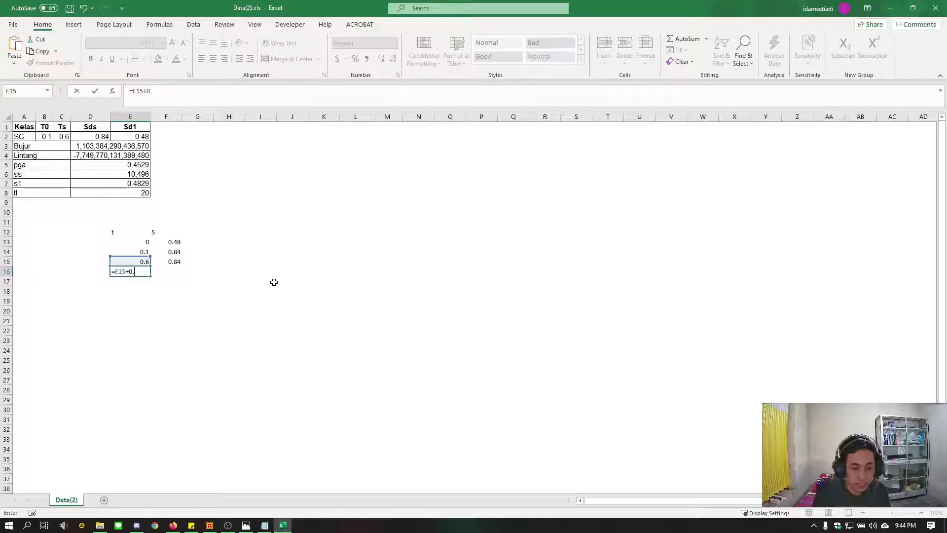
{"action": "type", "text": "+0.1"}
{"action": "key", "text": "Return"}
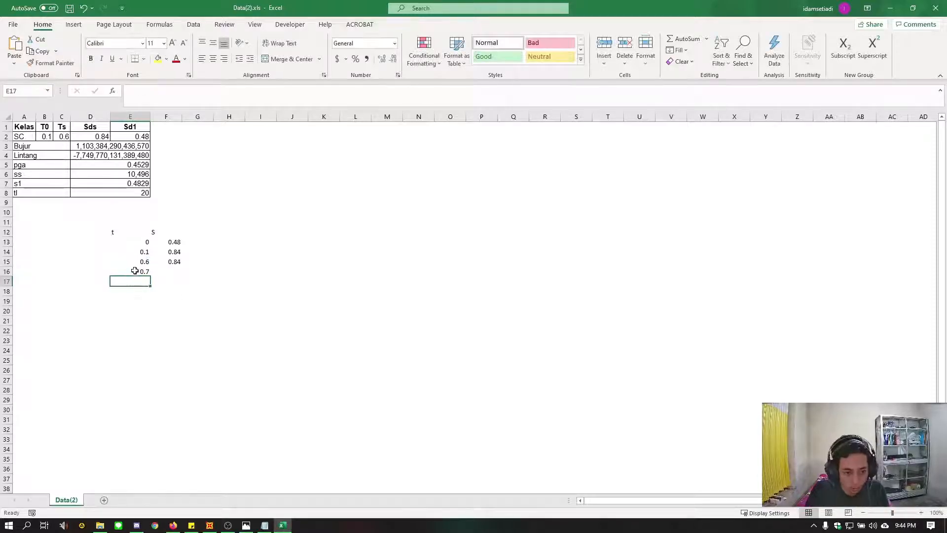
{"action": "left_click", "coordinate": [140, 271]}
{"action": "left_click_drag", "start_coordinate": [151, 278], "coordinate": [142, 144]}
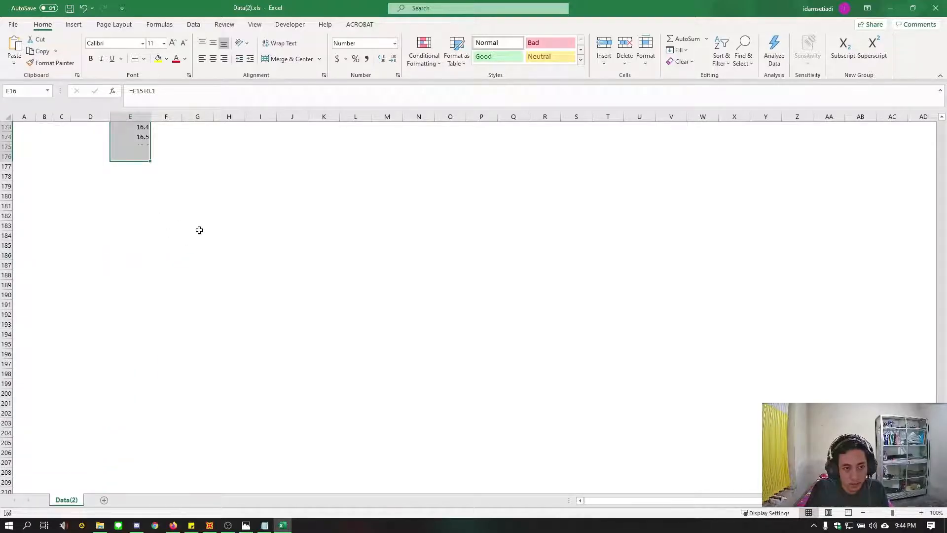
Clear the surplus period values at the end of column E, in E146:E176
{"action": "scroll", "coordinate": [216, 228], "scroll_direction": "up", "scroll_amount": 8}
{"action": "scroll", "coordinate": [218, 269], "scroll_direction": "up", "scroll_amount": 2}
{"action": "left_click", "coordinate": [219, 269]}
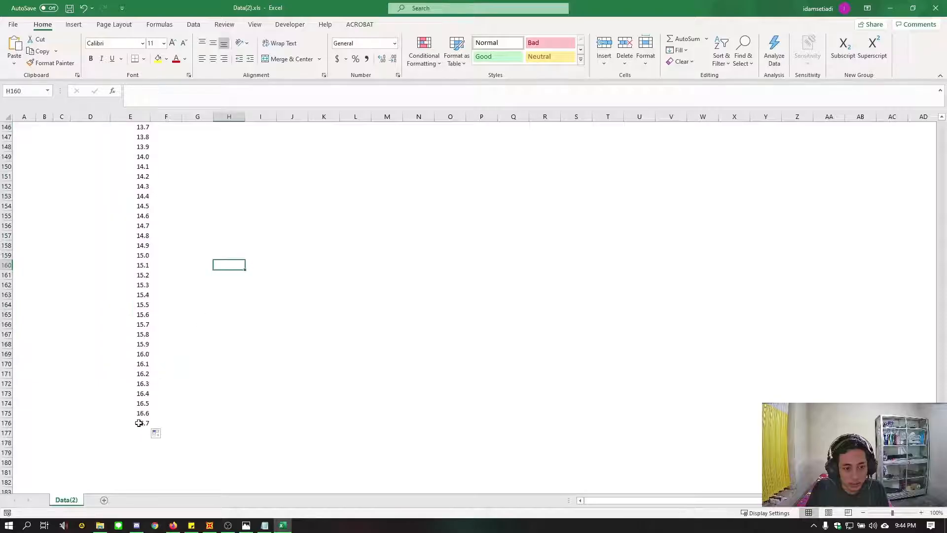
{"action": "left_click_drag", "start_coordinate": [140, 423], "coordinate": [128, 118]}
{"action": "scroll", "coordinate": [211, 280], "scroll_direction": "up", "scroll_amount": 12}
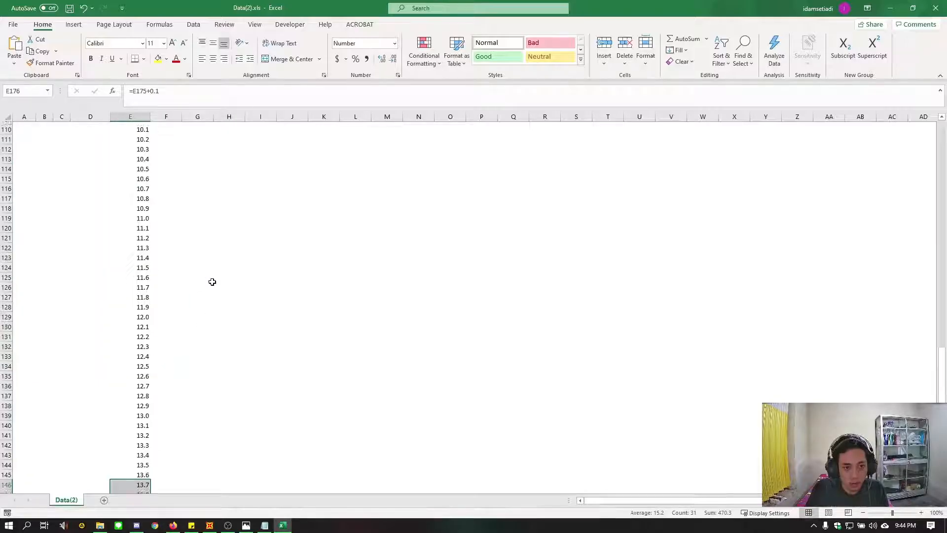
{"action": "key", "text": "Delete"}
{"action": "scroll", "coordinate": [163, 307], "scroll_direction": "up", "scroll_amount": 9}
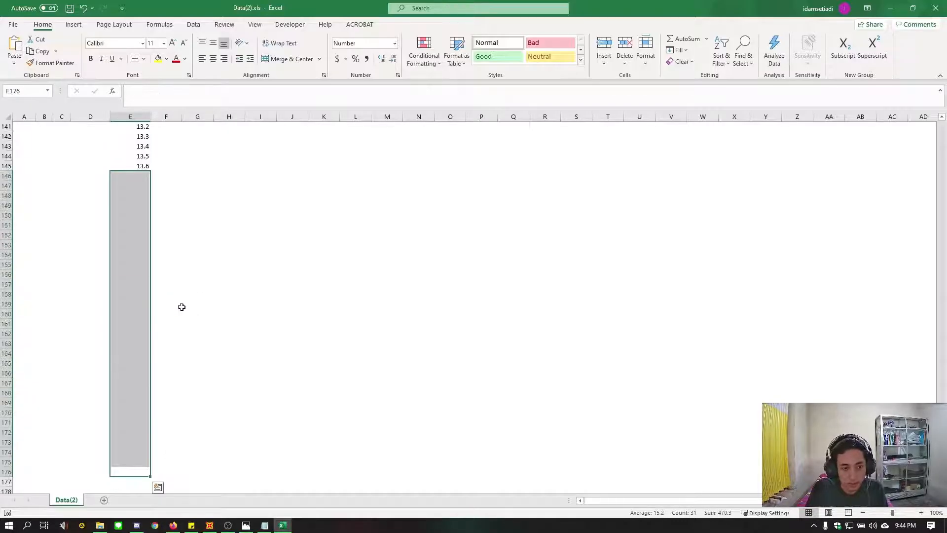
Clear the remaining period values above 6.0 in E70:E145
{"action": "left_click_drag", "start_coordinate": [139, 269], "coordinate": [139, 230]}
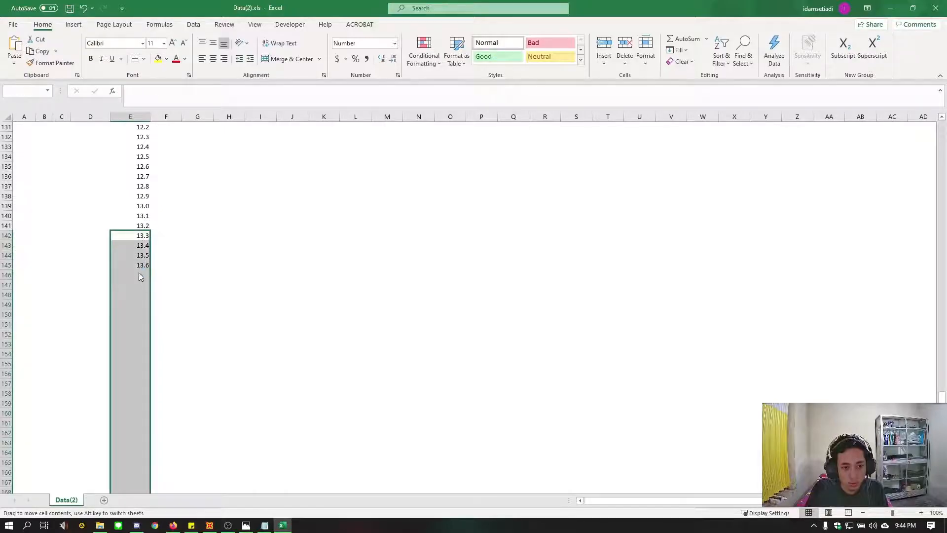
{"action": "left_click", "coordinate": [228, 275]}
{"action": "left_click_drag", "start_coordinate": [140, 265], "coordinate": [132, 288]}
{"action": "key", "text": "BackSpace"}
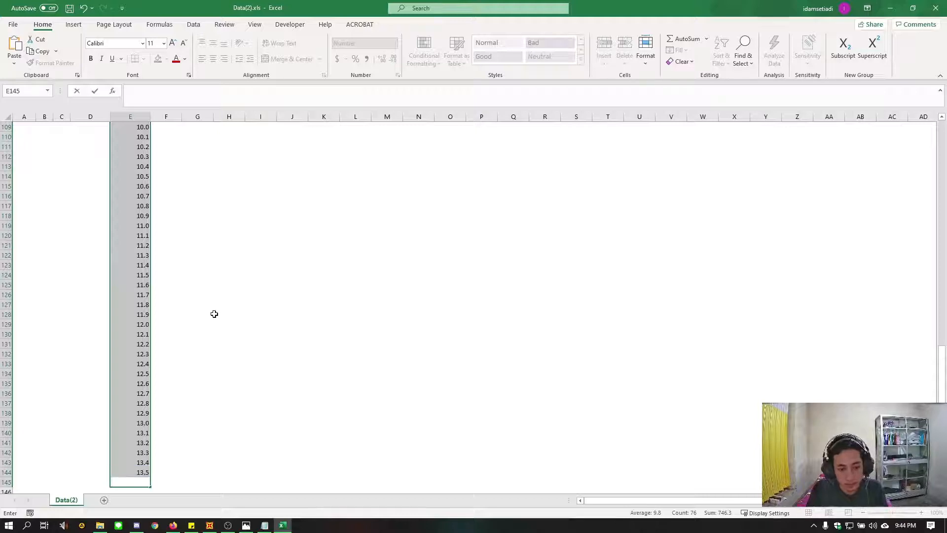
{"action": "left_click", "coordinate": [161, 417]}
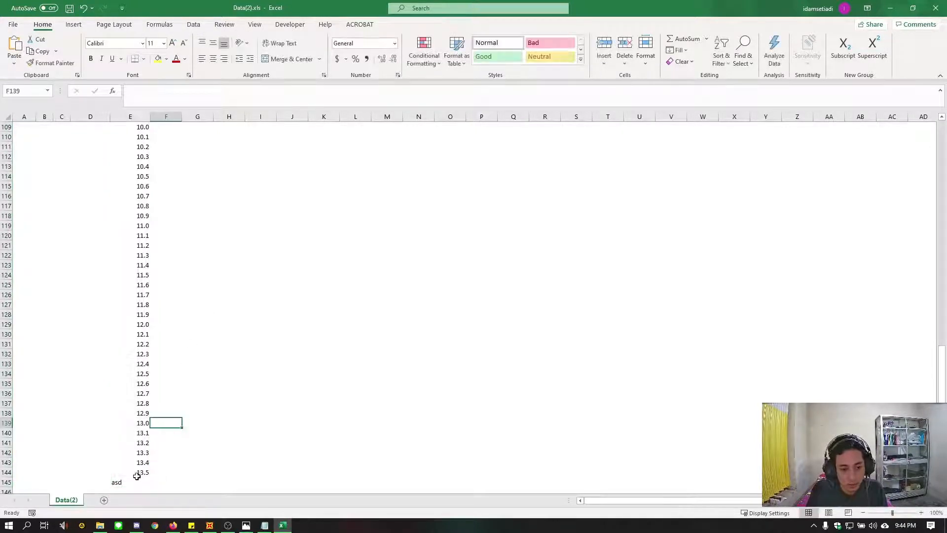
{"action": "left_click_drag", "start_coordinate": [137, 477], "coordinate": [120, 249]}
{"action": "key", "text": "Delete"}
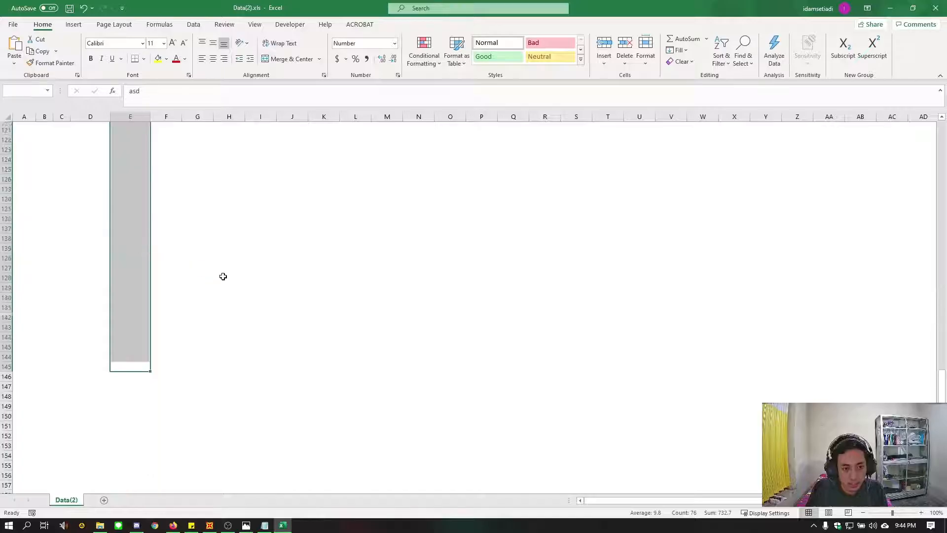
{"action": "scroll", "coordinate": [237, 290], "scroll_direction": "up", "scroll_amount": 8}
{"action": "scroll", "coordinate": [238, 292], "scroll_direction": "up", "scroll_amount": 18}
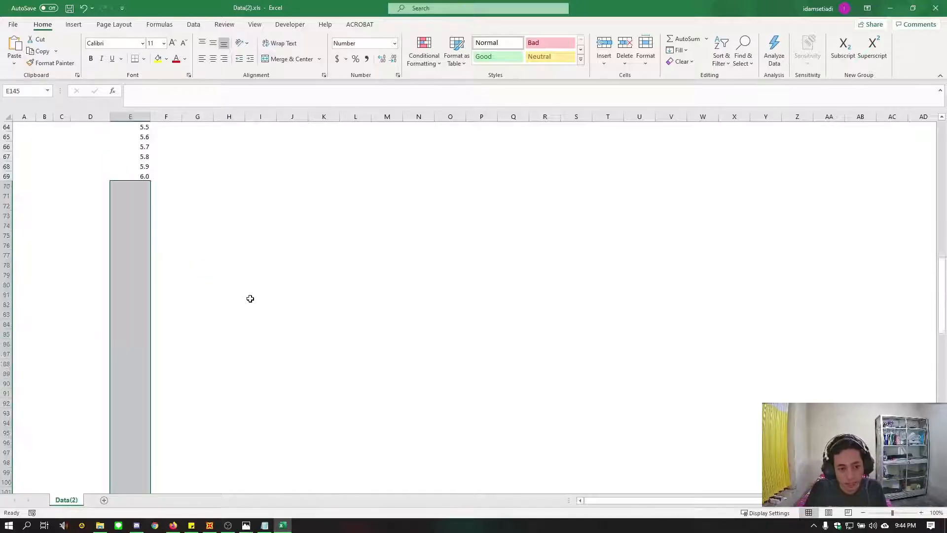
{"action": "left_click", "coordinate": [248, 306]}
{"action": "scroll", "coordinate": [248, 314], "scroll_direction": "up", "scroll_amount": 16}
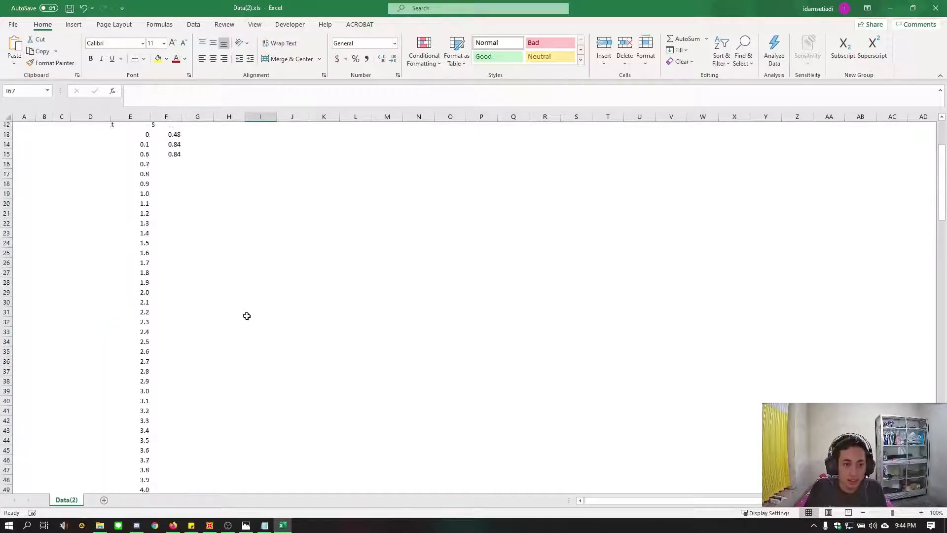
Check the Sa formula on the Desain Spektra Indonesia page in the browser, and enter =$D$2/E16 in F16 in Excel
{"action": "left_click", "coordinate": [165, 271]}
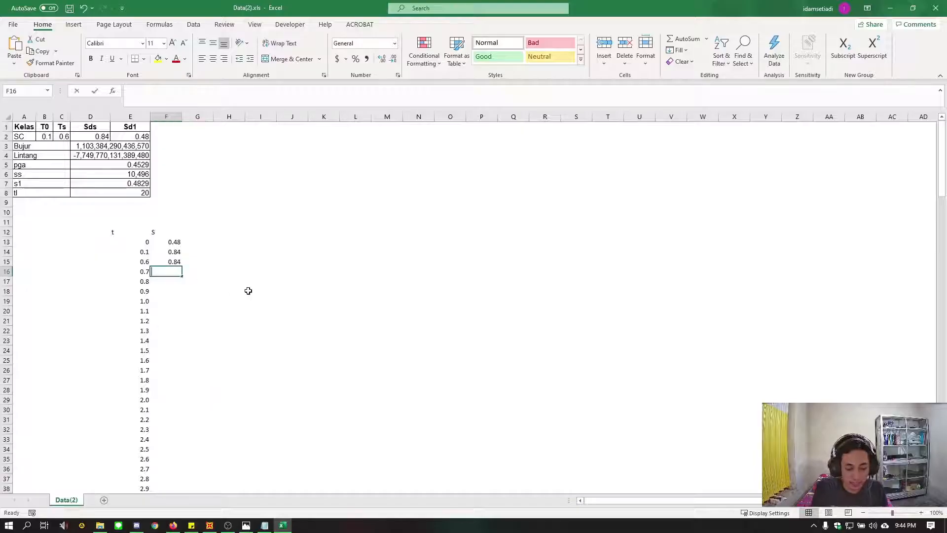
{"action": "type", "text": "="}
{"action": "left_click", "coordinate": [172, 525]}
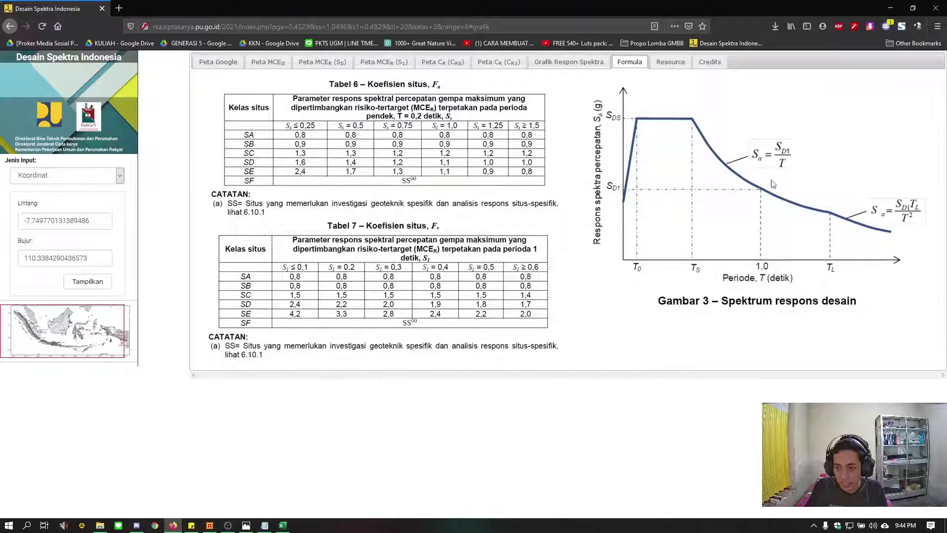
{"action": "left_click", "coordinate": [283, 525]}
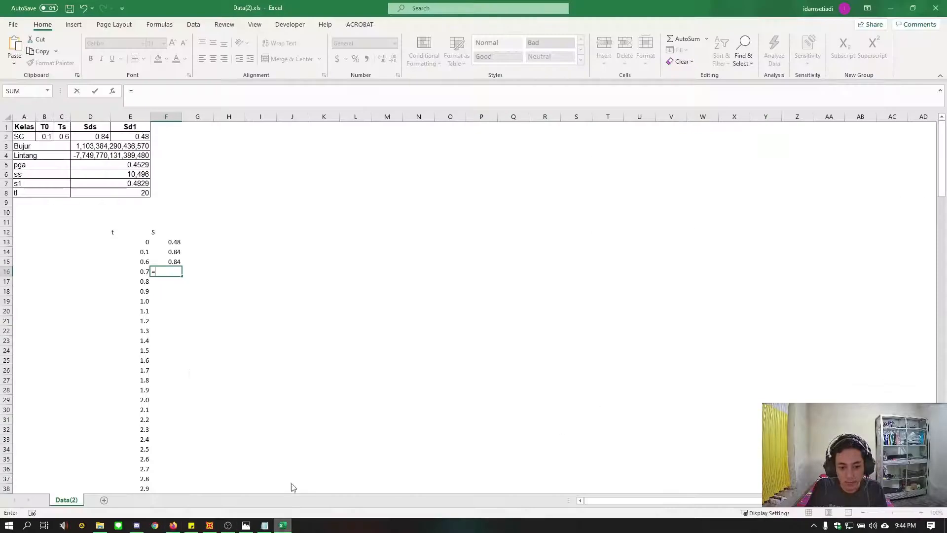
{"action": "left_click", "coordinate": [98, 137]}
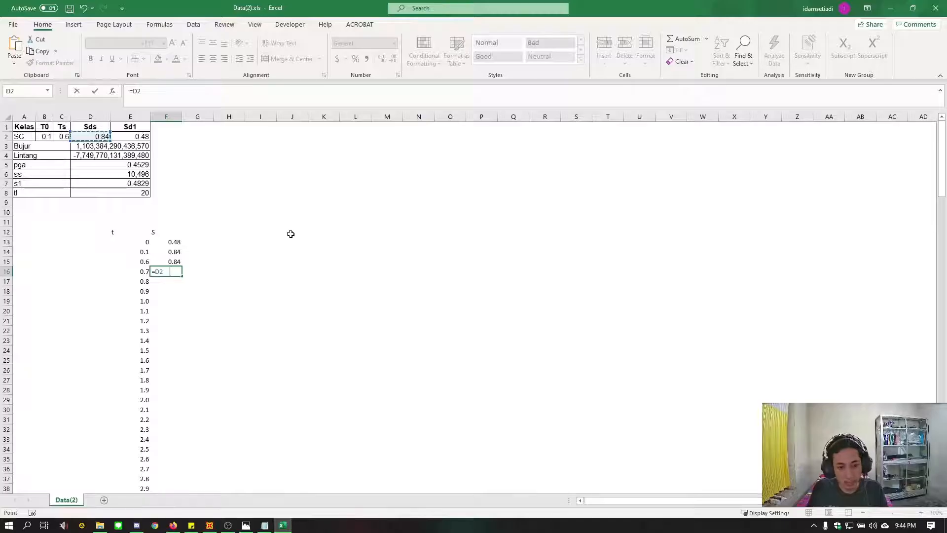
{"action": "key", "text": "F4"}
{"action": "type", "text": "/"}
{"action": "left_click", "coordinate": [148, 273]}
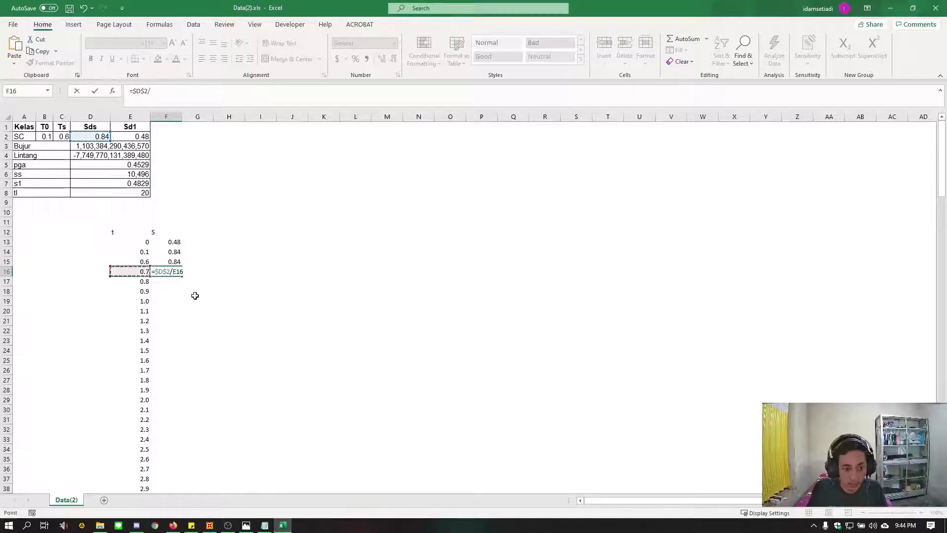
{"action": "key", "text": "Return"}
Fill the F16 spectrum formula down column F alongside the periods to row 69
{"action": "left_click", "coordinate": [174, 271]}
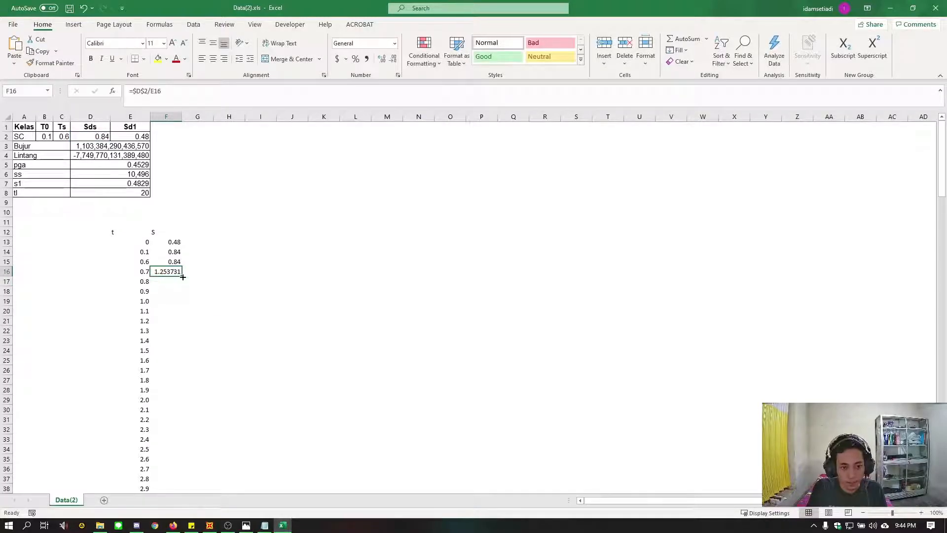
{"action": "double_click", "coordinate": [183, 277]}
{"action": "left_click", "coordinate": [323, 311]}
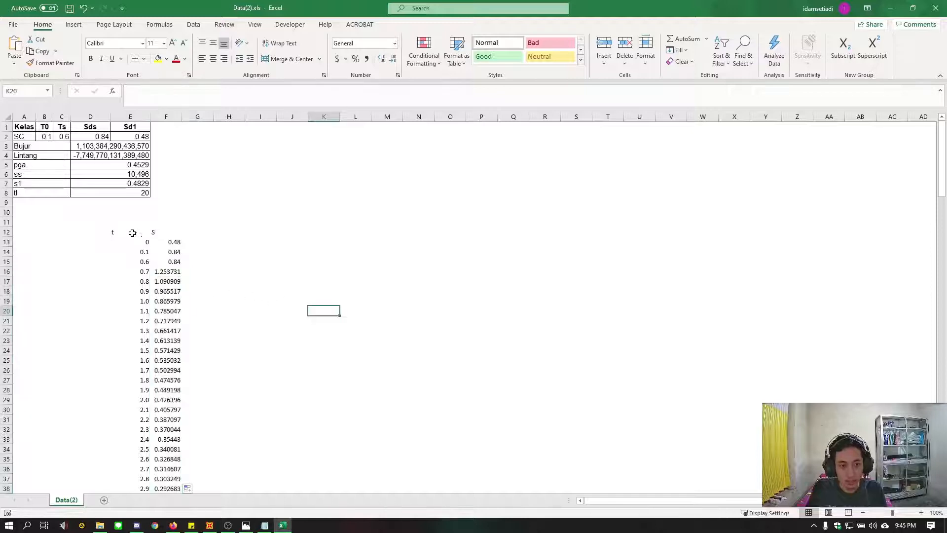
Insert a scatter chart with straight lines and markers from the t and S table in E12:F69
{"action": "left_click_drag", "start_coordinate": [117, 232], "coordinate": [168, 472]}
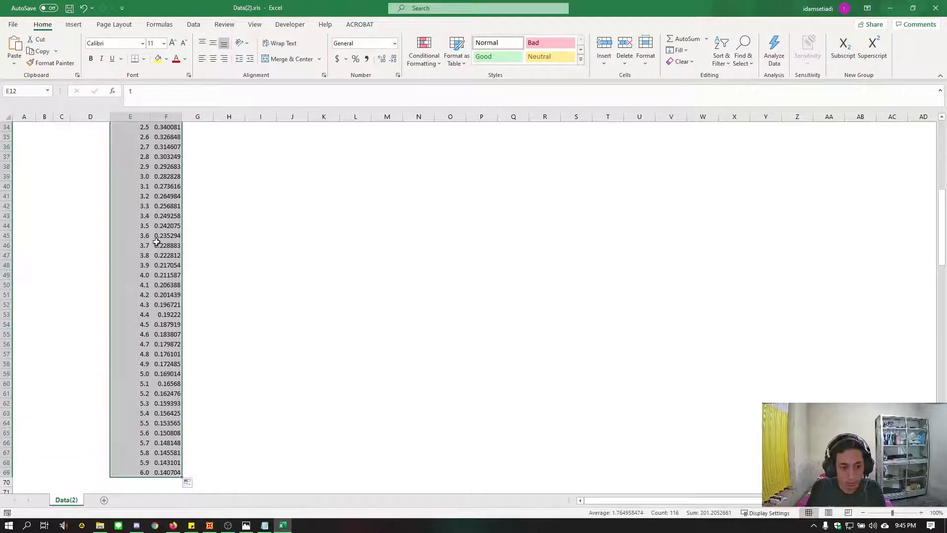
{"action": "left_click", "coordinate": [73, 25]}
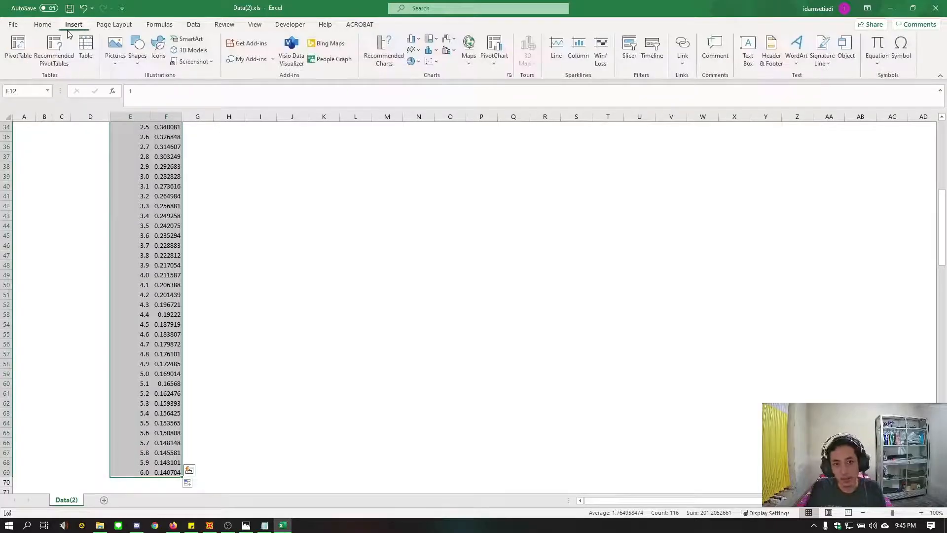
{"action": "left_click", "coordinate": [430, 62]}
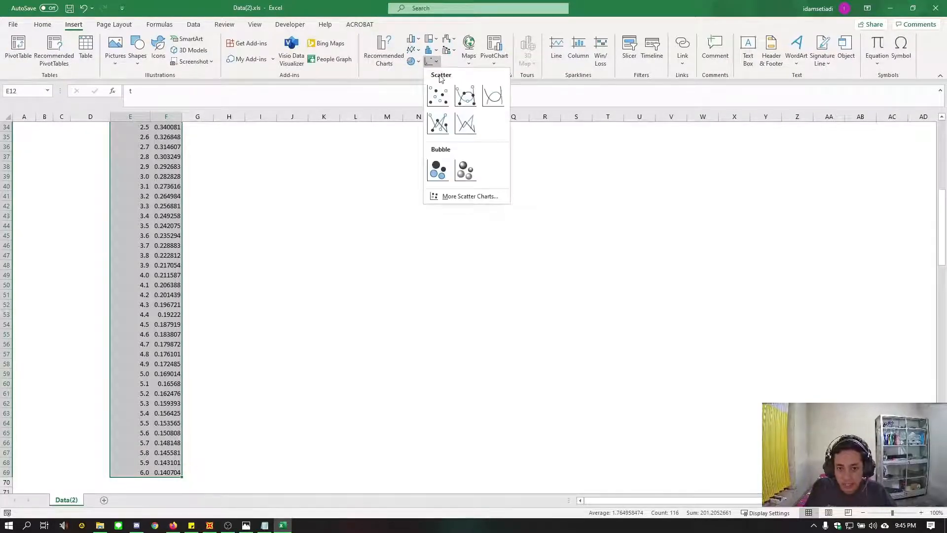
{"action": "left_click", "coordinate": [439, 123]}
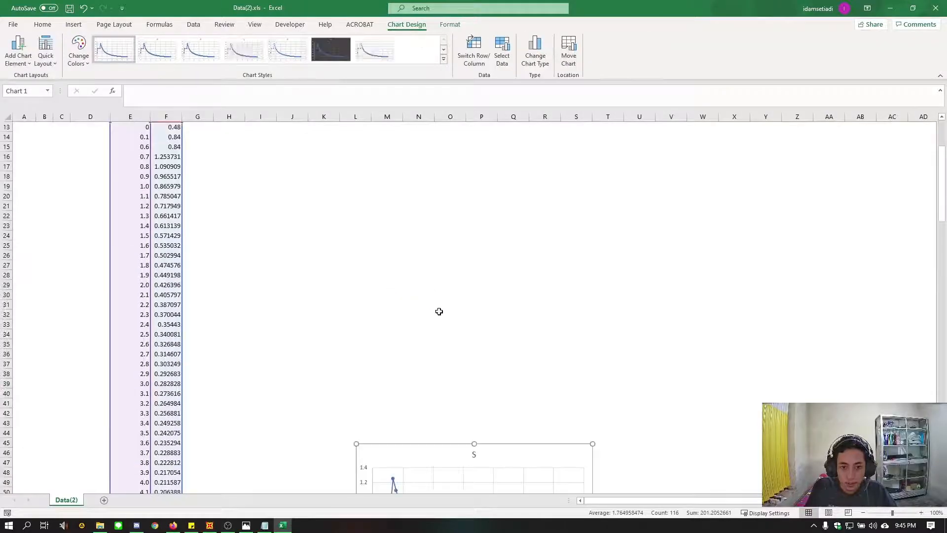
Move the spectrum chart up beside the start of the t and S table, and deselect it
{"action": "left_click_drag", "start_coordinate": [423, 454], "coordinate": [378, 195]}
{"action": "scroll", "coordinate": [415, 323], "scroll_direction": "up", "scroll_amount": 4}
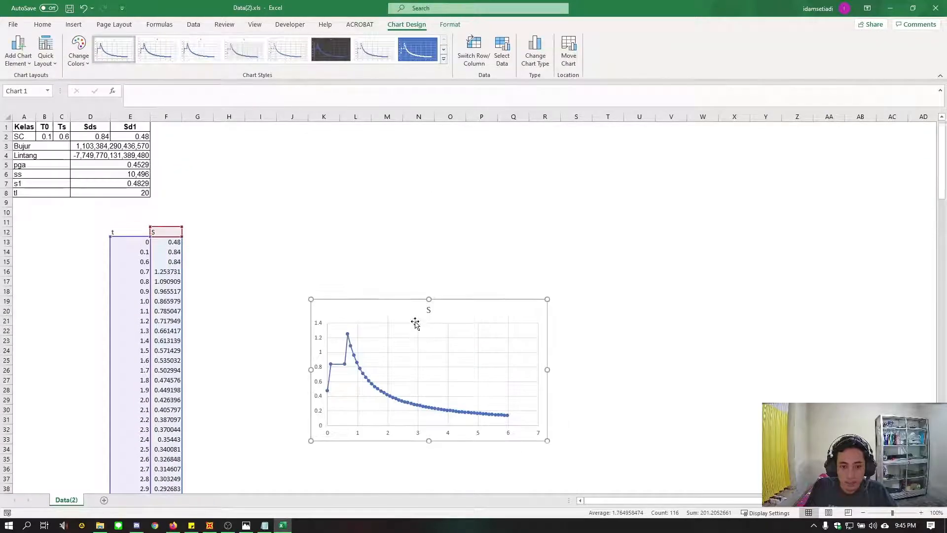
{"action": "left_click_drag", "start_coordinate": [372, 281], "coordinate": [357, 207]}
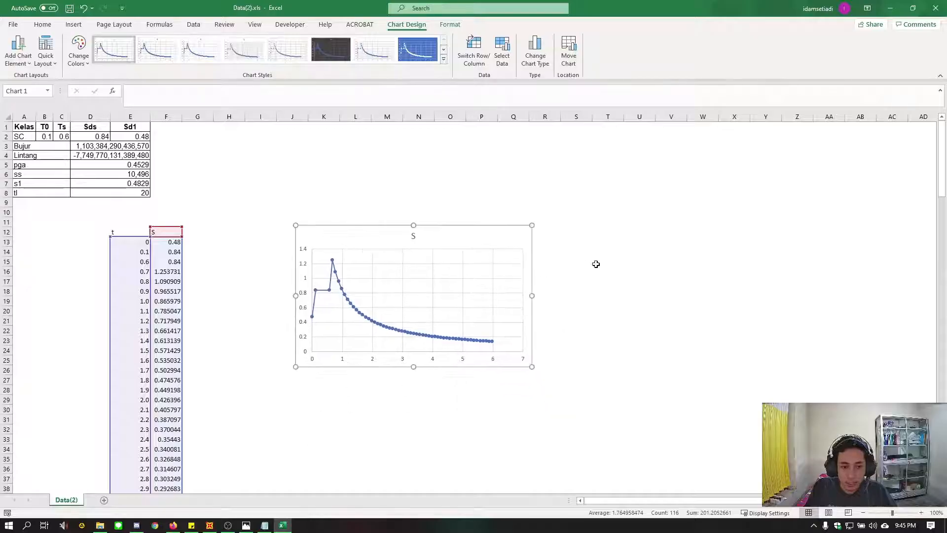
{"action": "left_click", "coordinate": [637, 211]}
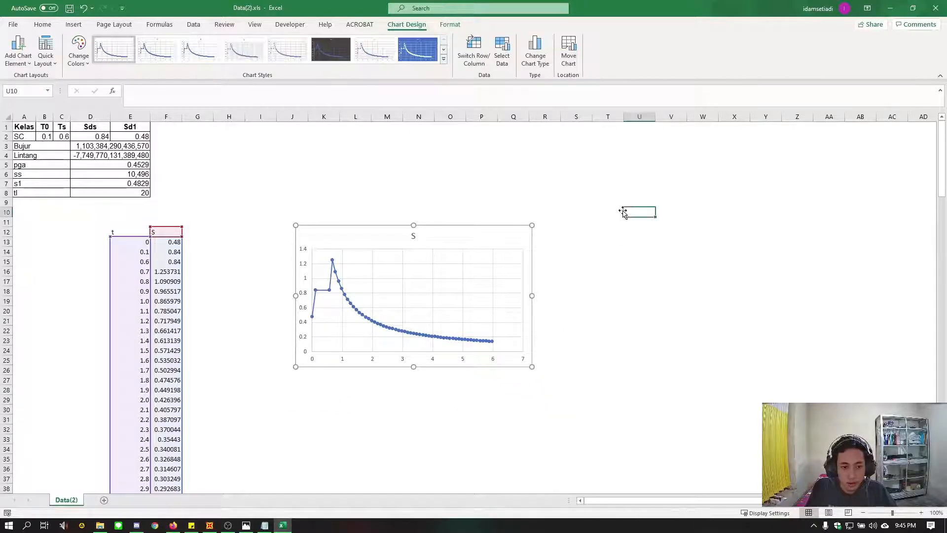
{"action": "key", "text": "Escape"}
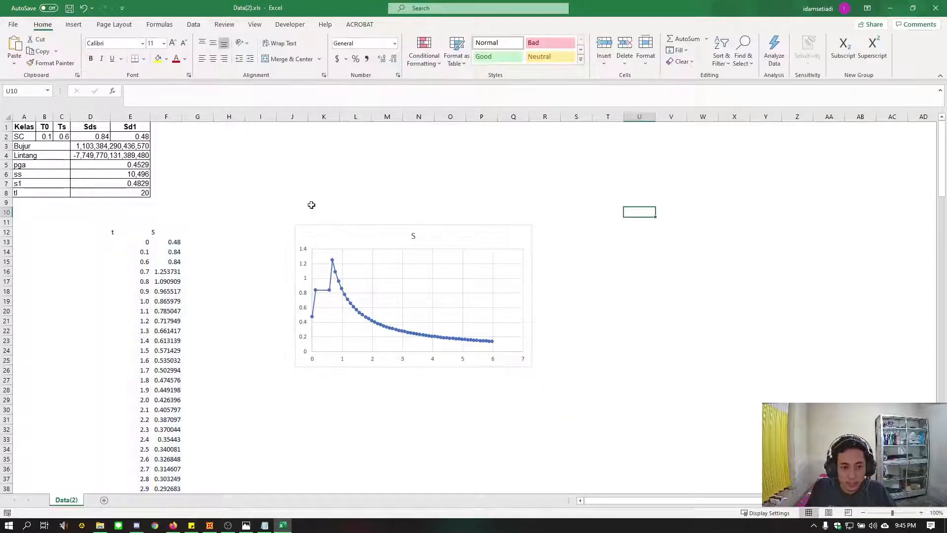
Correct the spectrum formula in F16 to =$E$2/E16 so it divides Sd1 by the period
{"action": "left_click", "coordinate": [250, 185]}
{"action": "left_click", "coordinate": [173, 272]}
{"action": "double_click", "coordinate": [173, 272]}
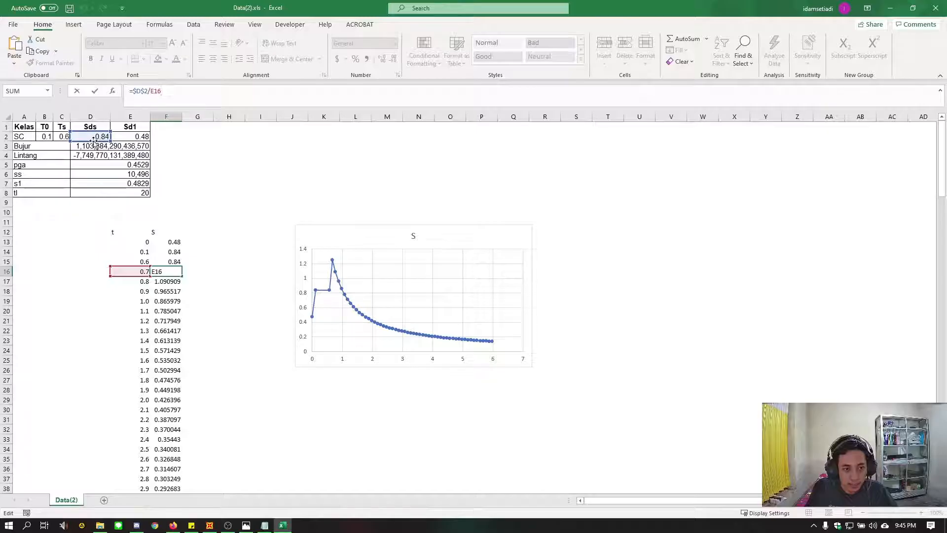
{"action": "left_click_drag", "start_coordinate": [117, 142], "coordinate": [157, 141]}
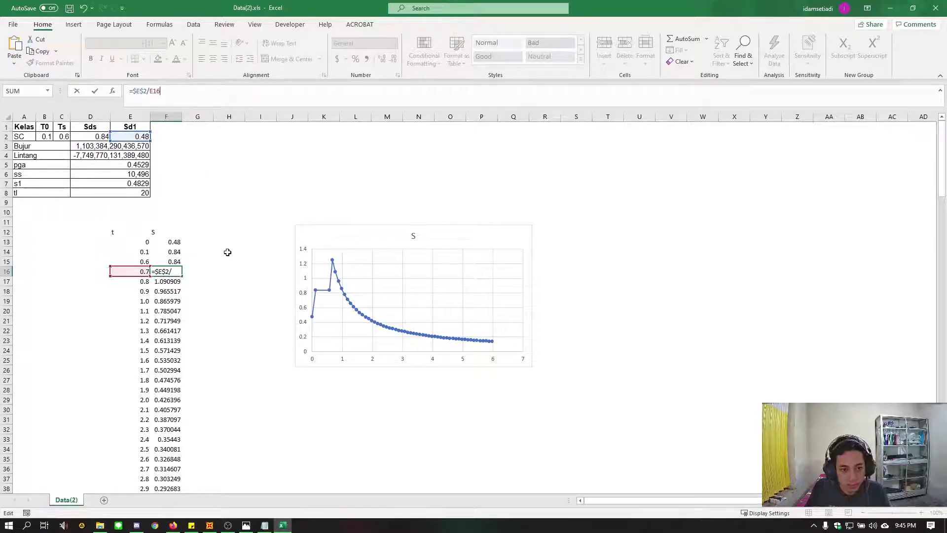
{"action": "key", "text": "Return"}
{"action": "left_click", "coordinate": [227, 270]}
Fill the corrected F16 formula down column F alongside the periods, and deselect the range
{"action": "left_click", "coordinate": [167, 272]}
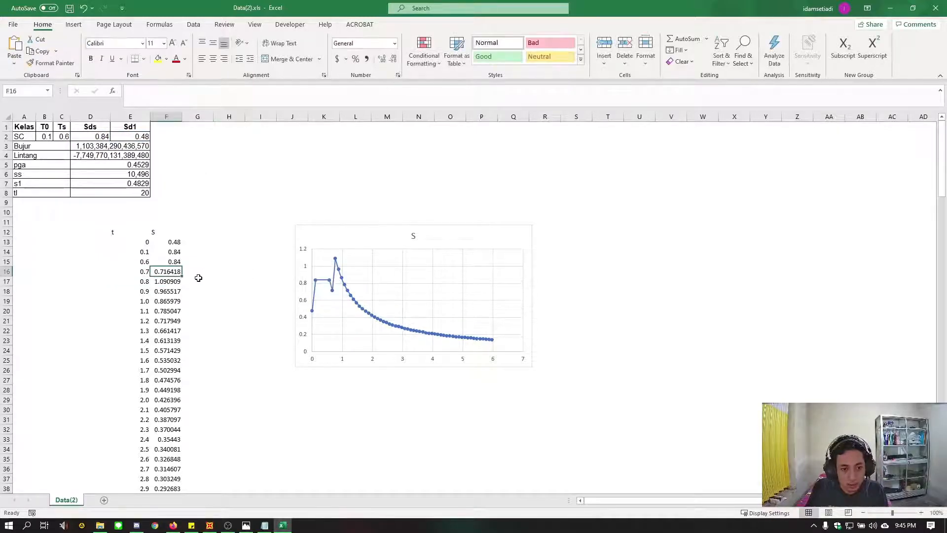
{"action": "double_click", "coordinate": [183, 275]}
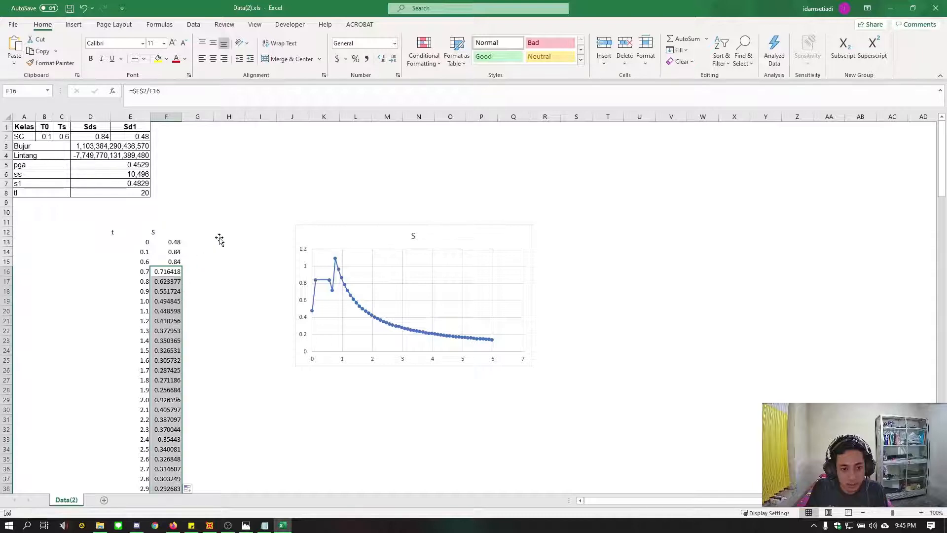
{"action": "left_click", "coordinate": [234, 213]}
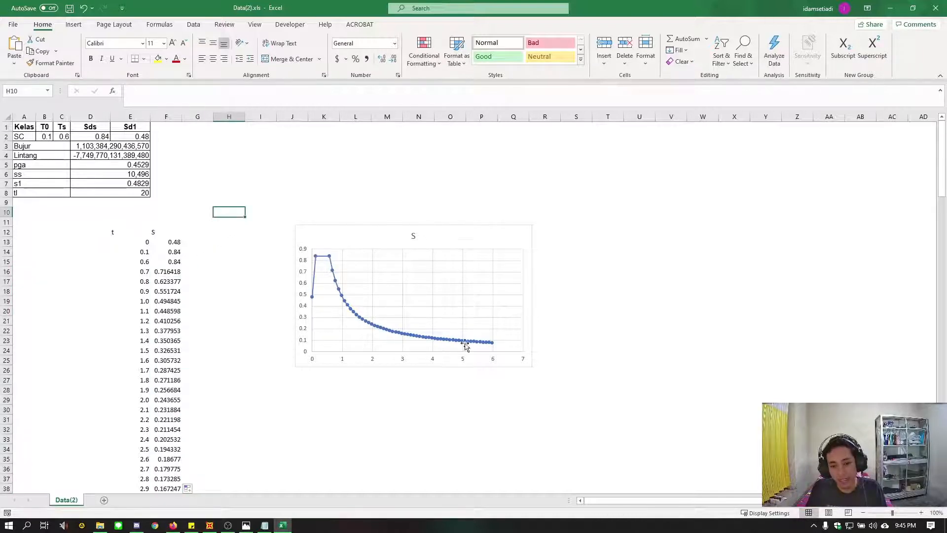
{"action": "left_click", "coordinate": [277, 186]}
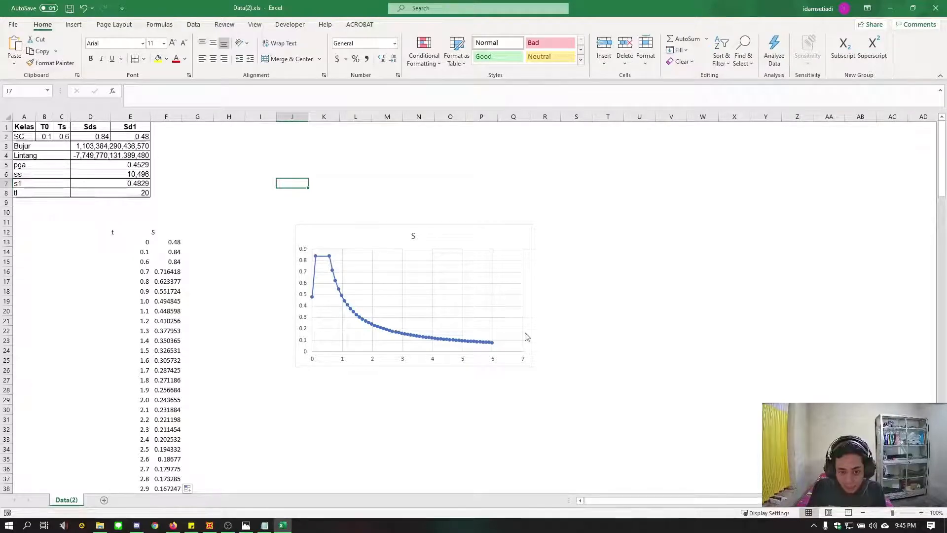
{"action": "left_click", "coordinate": [235, 231]}
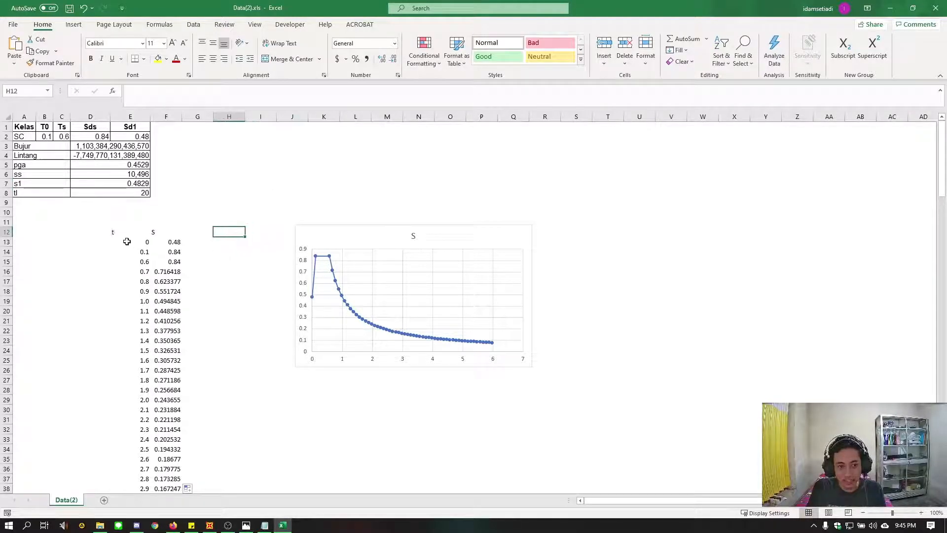
Copy the period and spectrum values in E13:F69 without the t and S headers
{"action": "left_click_drag", "start_coordinate": [127, 241], "coordinate": [179, 530]}
{"action": "left_click_drag", "start_coordinate": [178, 530], "coordinate": [177, 469]}
{"action": "scroll", "coordinate": [205, 423], "scroll_direction": "up", "scroll_amount": 11}
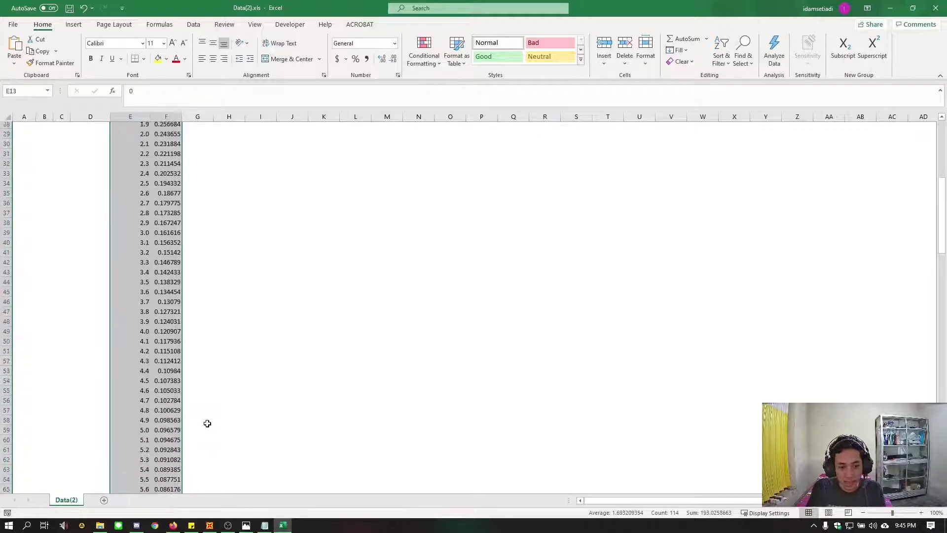
{"action": "key", "text": "ctrl+c"}
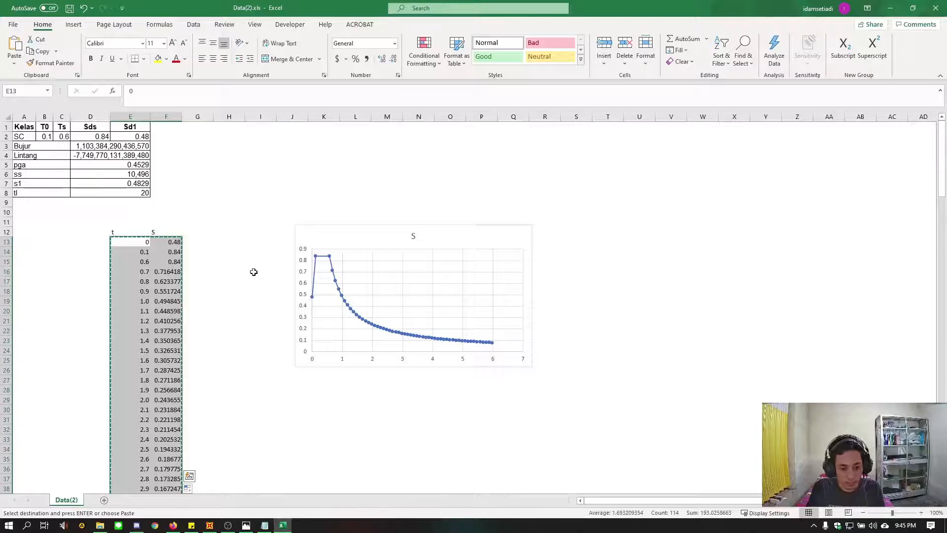
Open a blank Notepad document and paste the copied period and spectrum values into it
{"action": "key", "text": "super"}
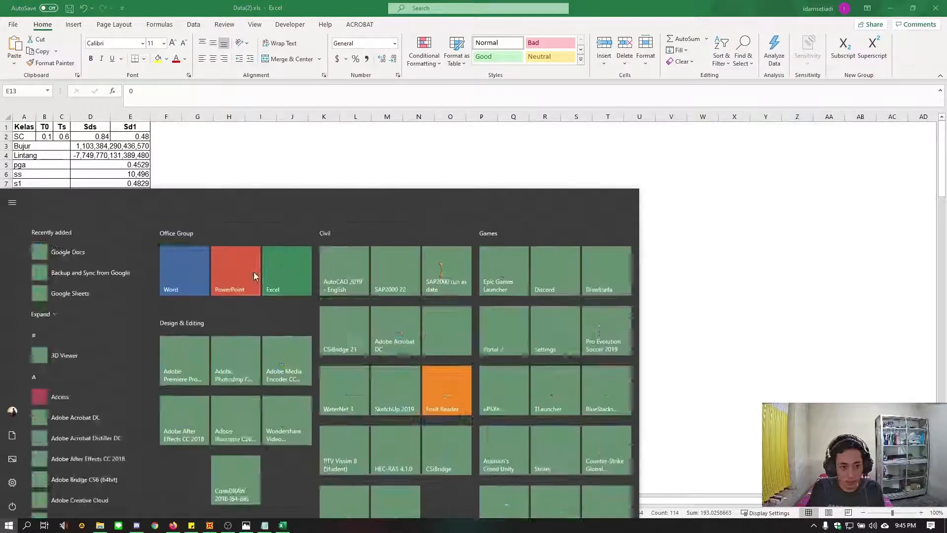
{"action": "type", "text": "note"}
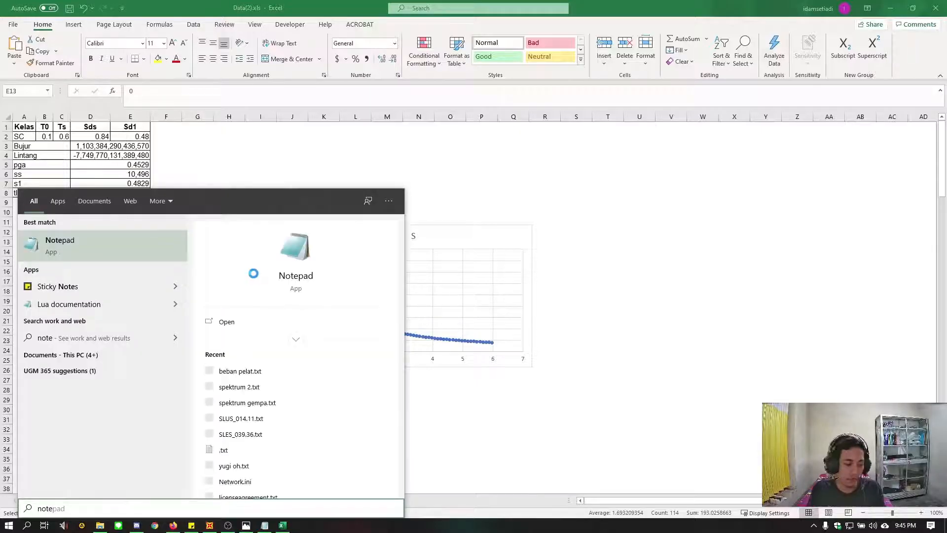
{"action": "key", "text": "Return"}
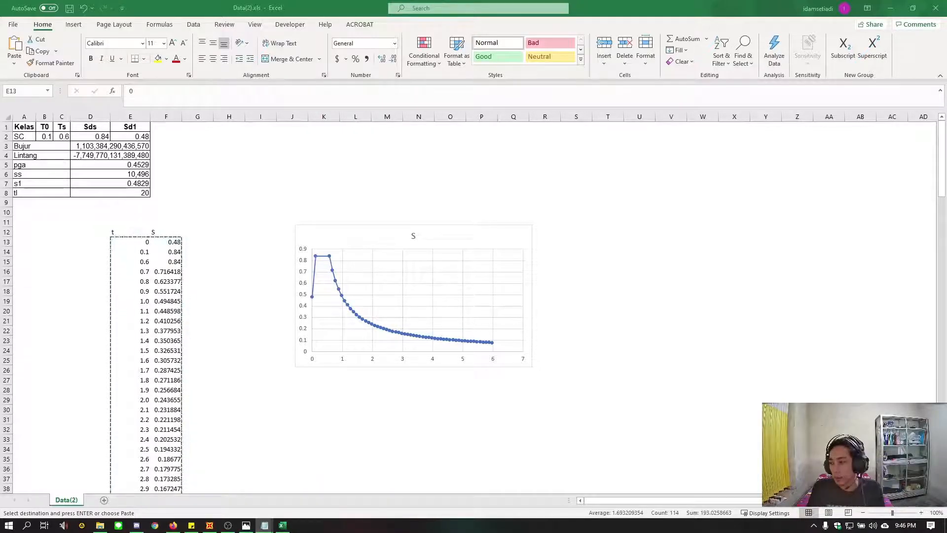
{"action": "left_click_drag", "start_coordinate": [695, 60], "coordinate": [362, 85]}
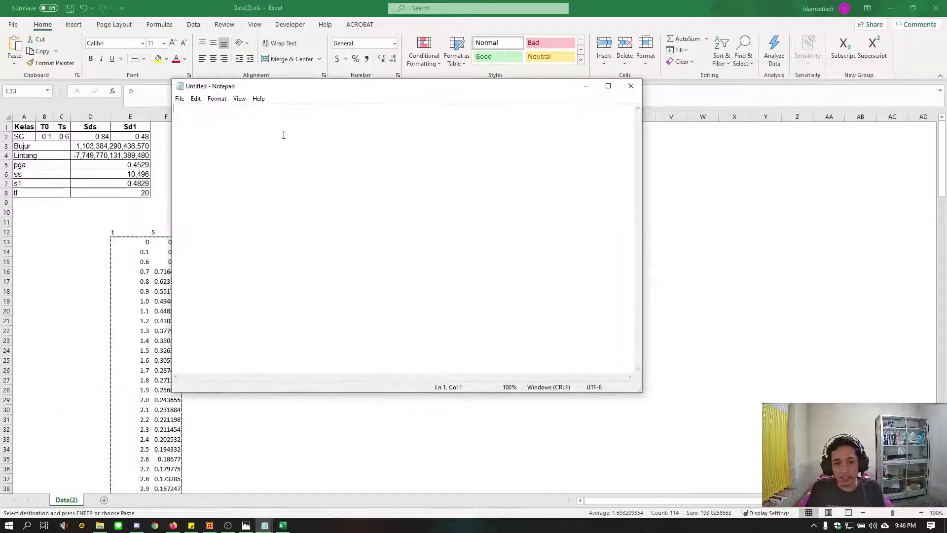
{"action": "key", "text": "ctrl+v"}
{"action": "scroll", "coordinate": [375, 222], "scroll_direction": "up", "scroll_amount": 15}
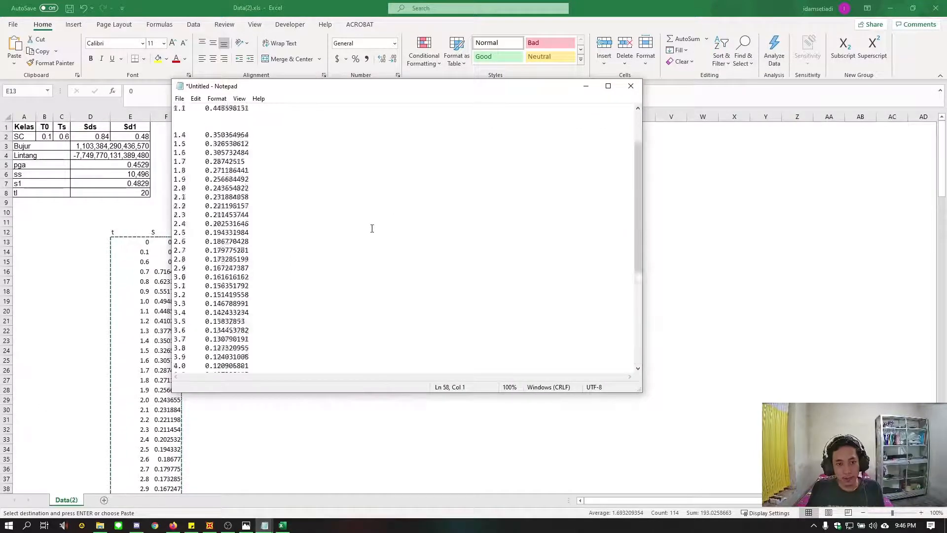
Start saving the Notepad text as a new file, with Semester 6 > Perlun 2 > SAP > 3d portal PR as its folder
{"action": "left_click", "coordinate": [180, 99]}
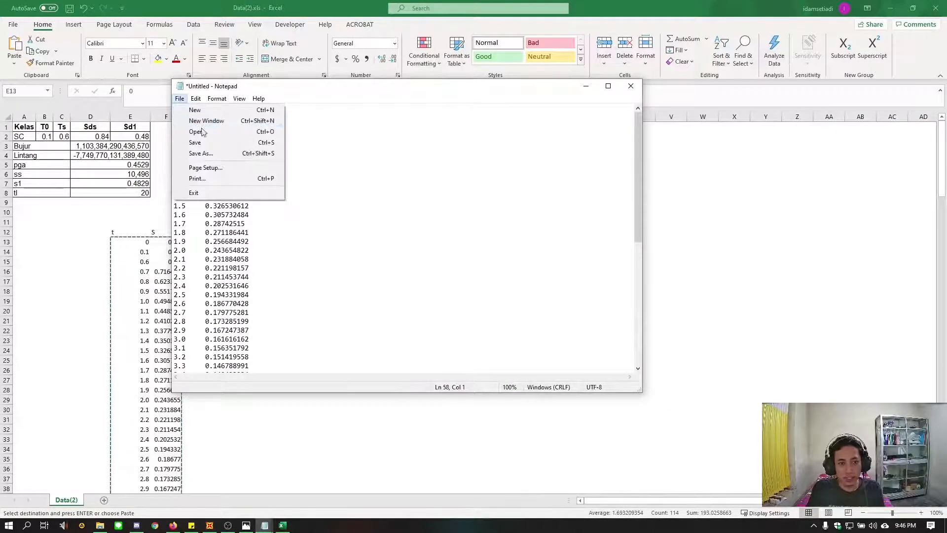
{"action": "left_click", "coordinate": [208, 153]}
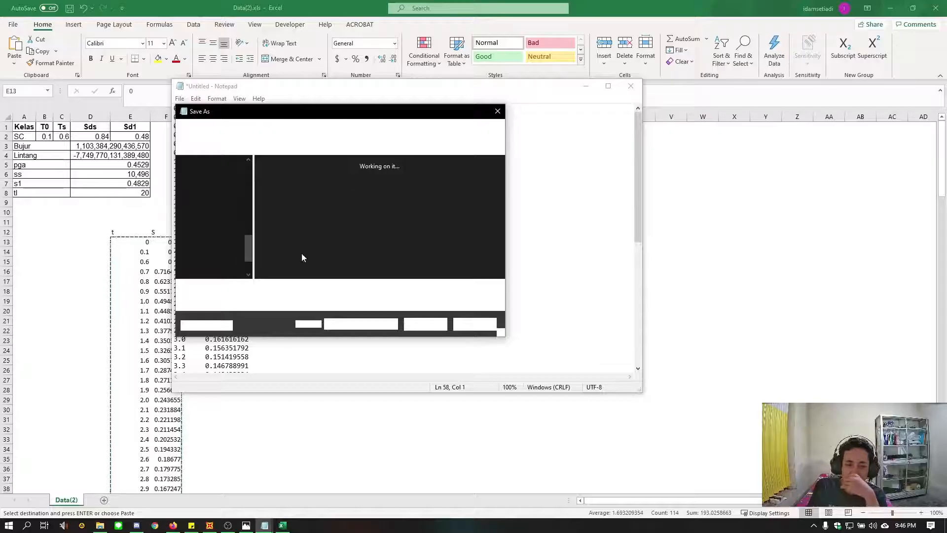
{"action": "scroll", "coordinate": [211, 236], "scroll_direction": "up", "scroll_amount": 10}
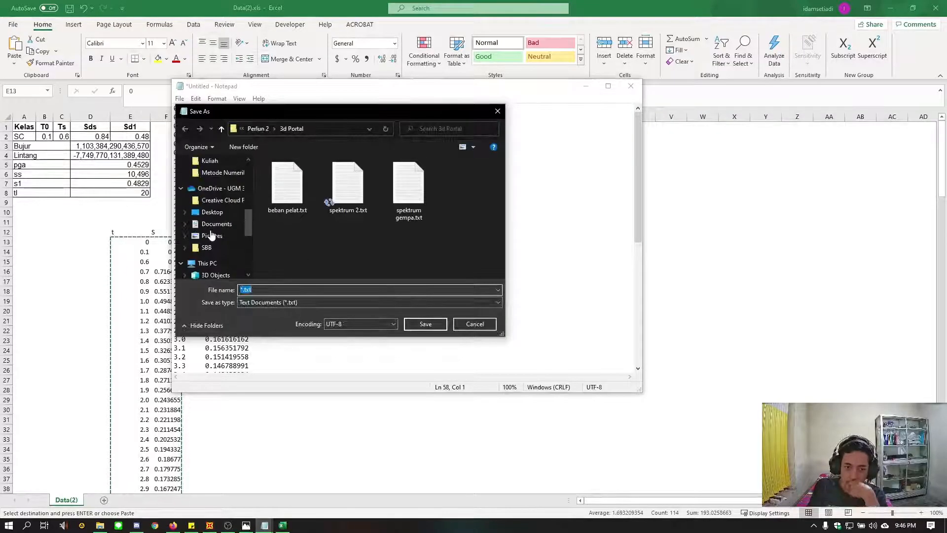
{"action": "scroll", "coordinate": [212, 232], "scroll_direction": "up", "scroll_amount": 2}
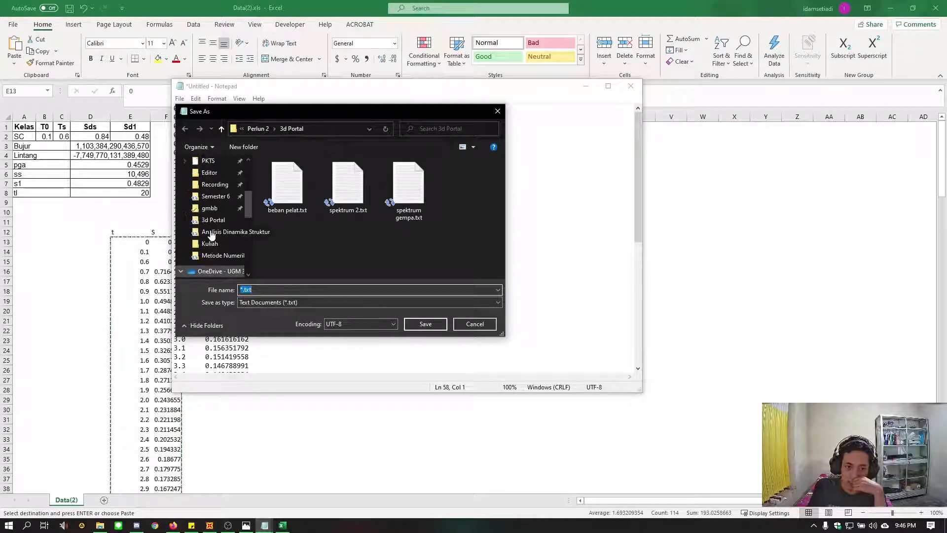
{"action": "left_click", "coordinate": [215, 196]}
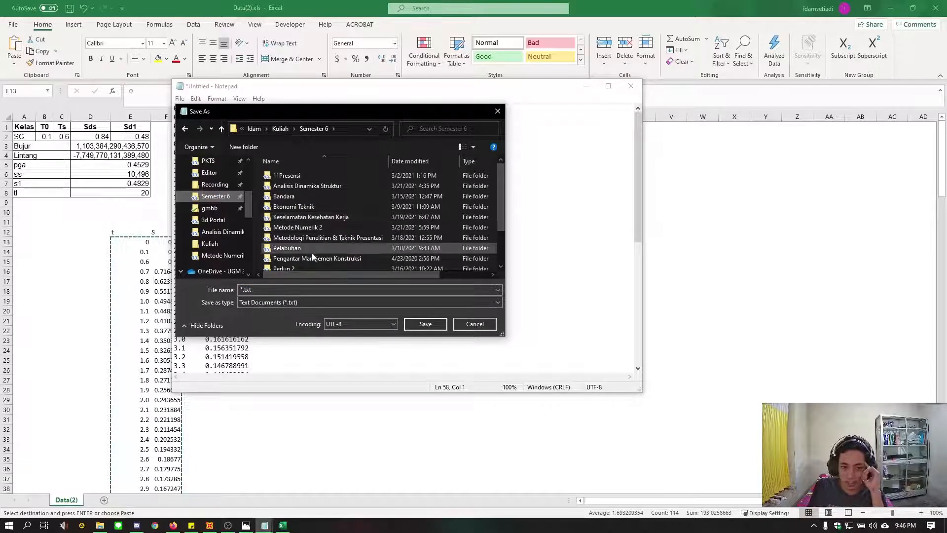
{"action": "scroll", "coordinate": [308, 255], "scroll_direction": "down", "scroll_amount": 1}
{"action": "double_click", "coordinate": [298, 244]}
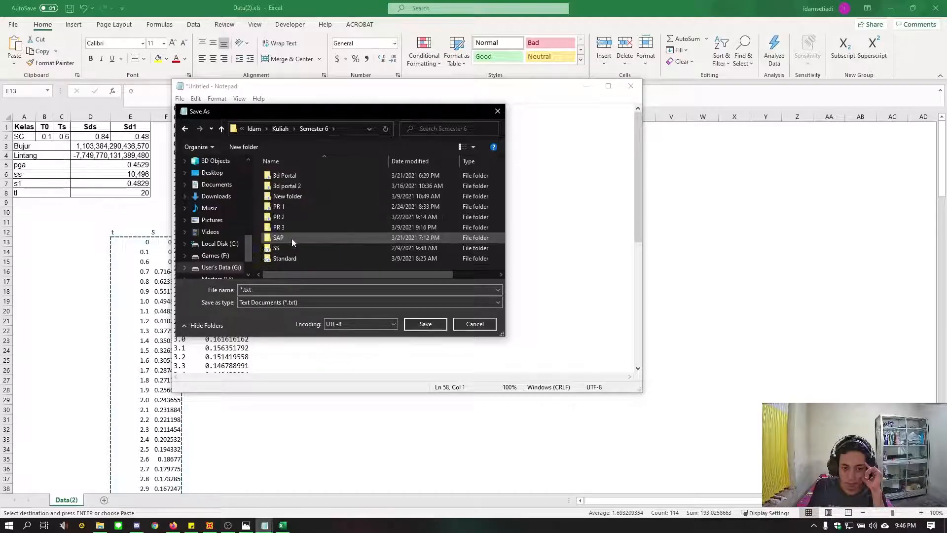
{"action": "left_click", "coordinate": [295, 237]}
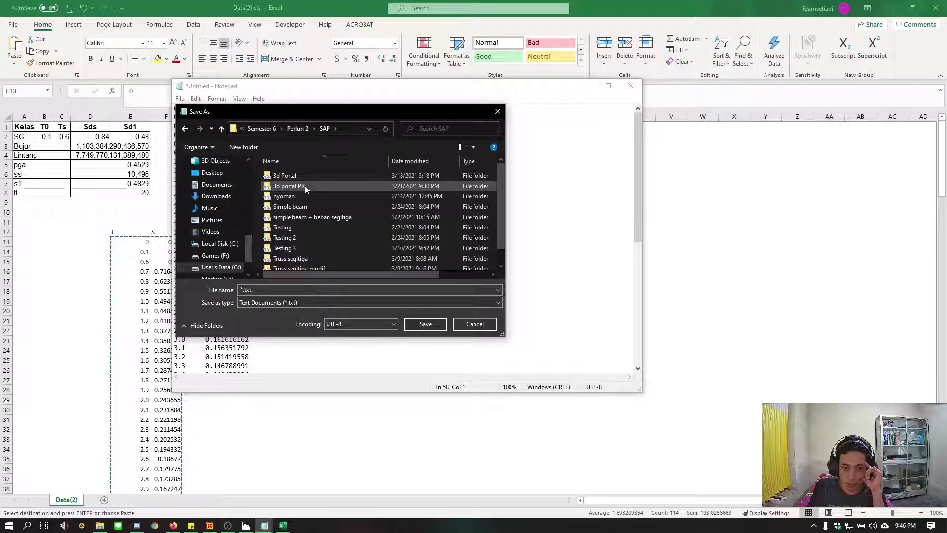
{"action": "double_click", "coordinate": [305, 186]}
Save the text file under the name spektrum gempa and close Notepad
{"action": "left_click", "coordinate": [303, 290]}
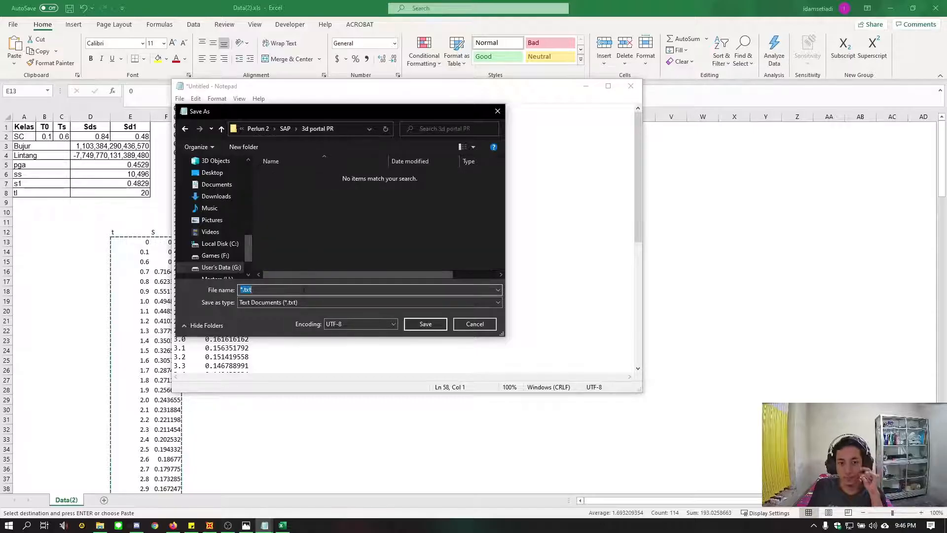
{"action": "type", "text": "spektrum gempa"}
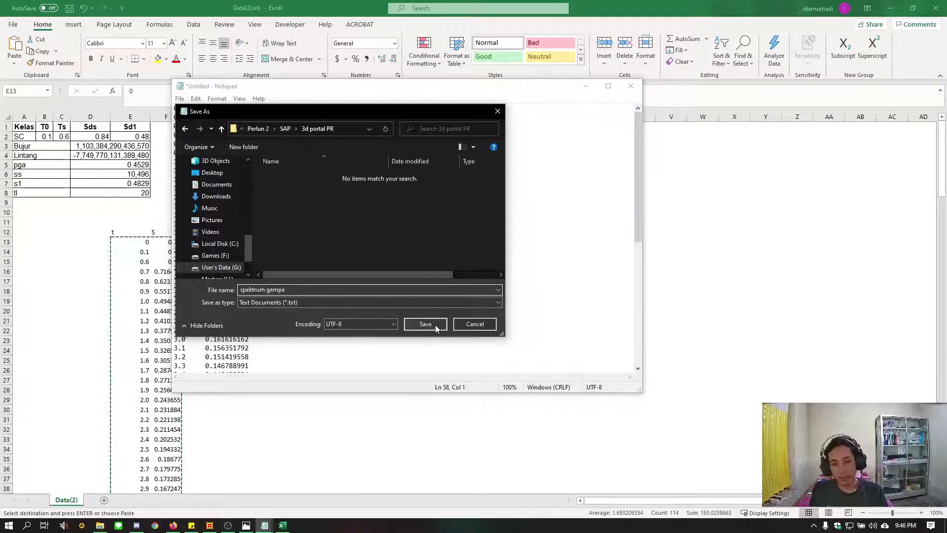
{"action": "left_click", "coordinate": [435, 325]}
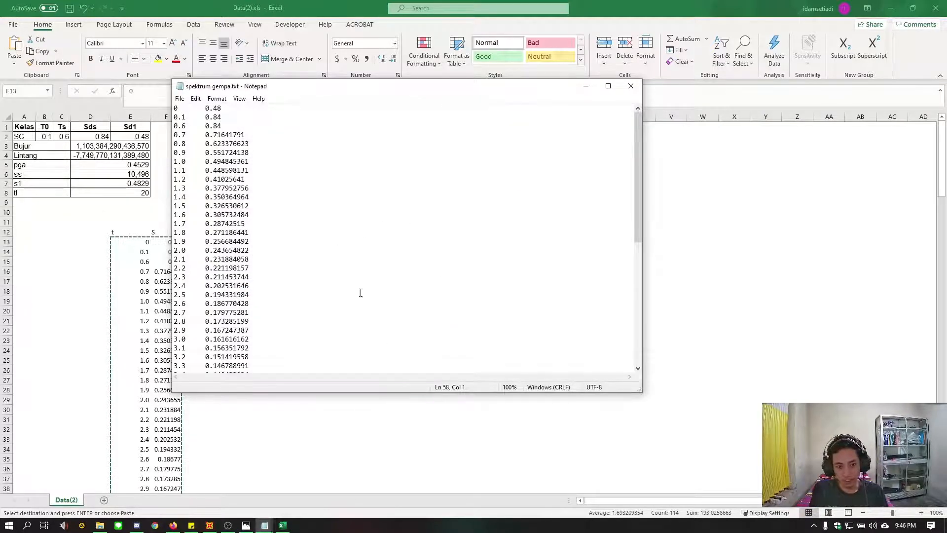
{"action": "left_click", "coordinate": [631, 85]}
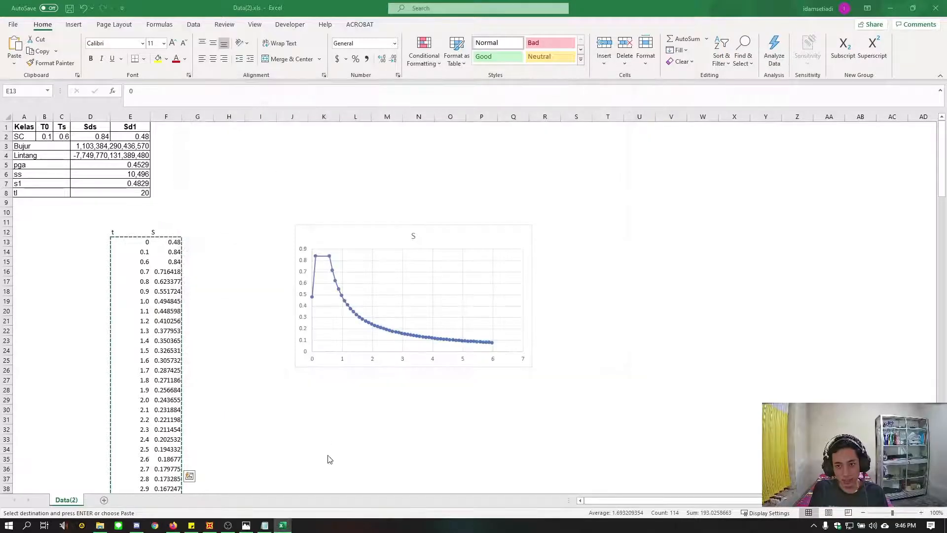
Switch to SAP2000 and add a new response spectrum function of type From File
{"action": "left_click", "coordinate": [173, 525]}
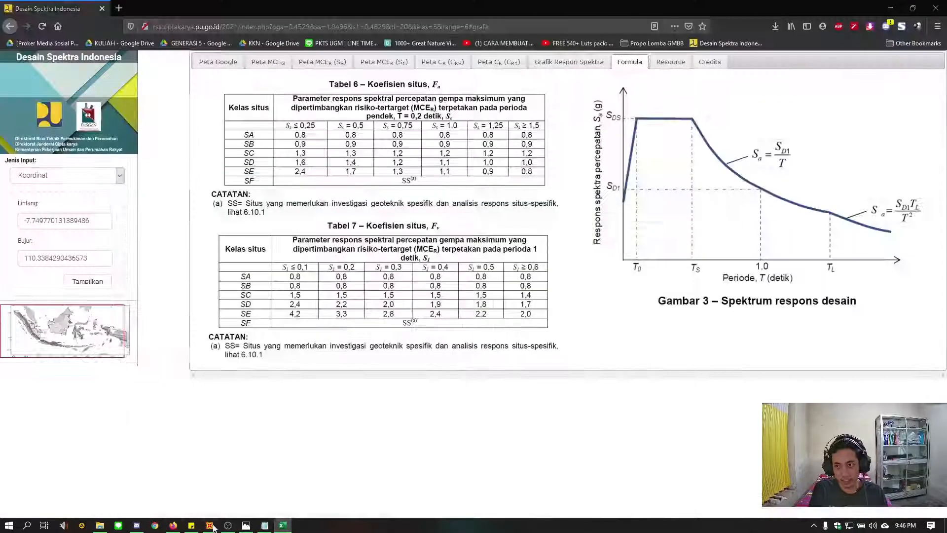
{"action": "left_click", "coordinate": [210, 525]}
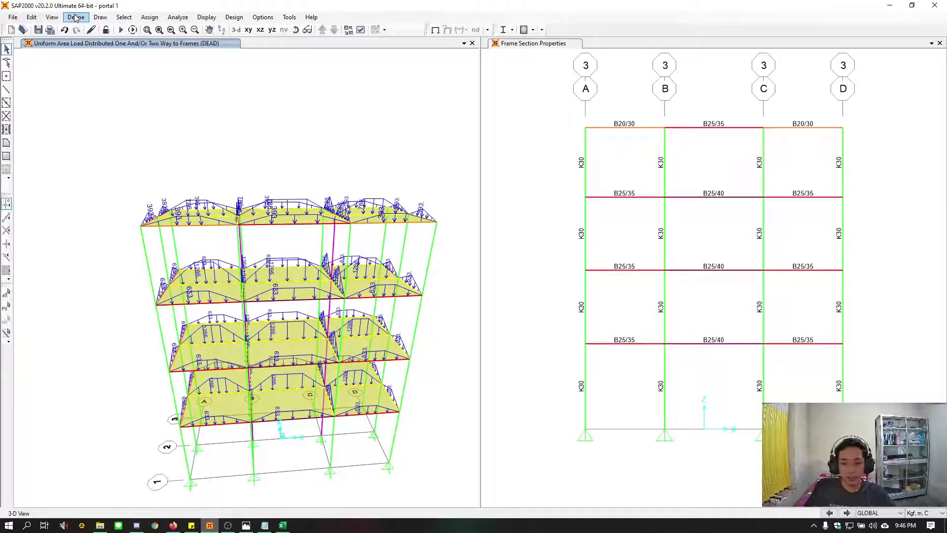
{"action": "left_click", "coordinate": [75, 18]}
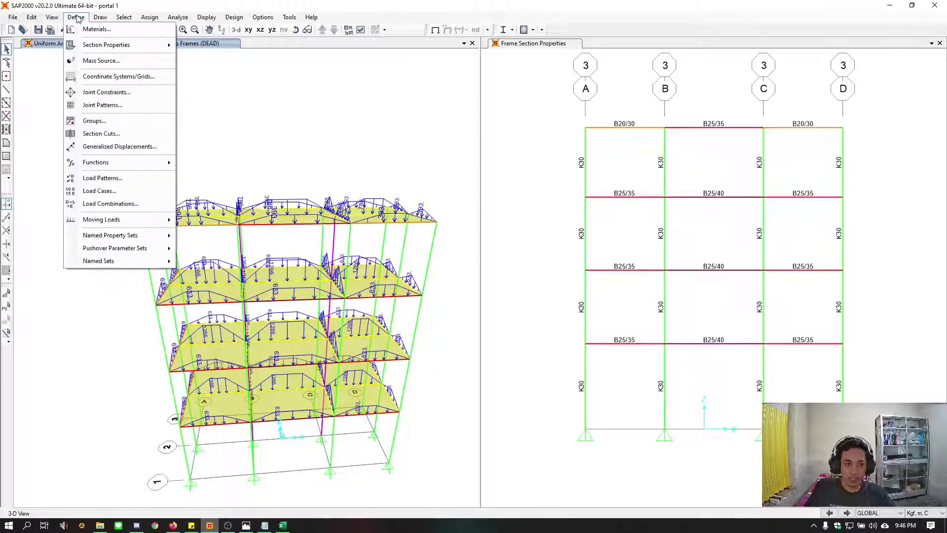
{"action": "mouse_move", "coordinate": [99, 166]}
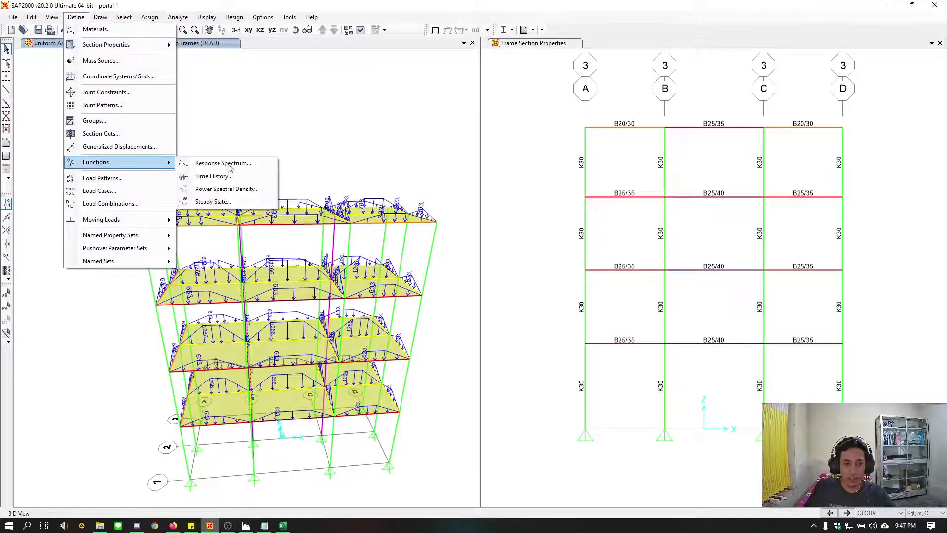
{"action": "left_click", "coordinate": [232, 168]}
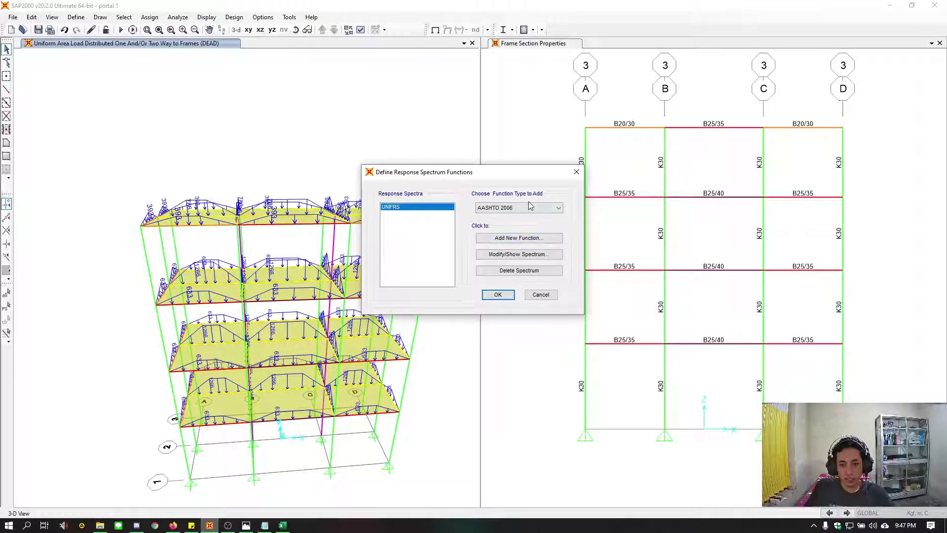
{"action": "left_click", "coordinate": [531, 208]}
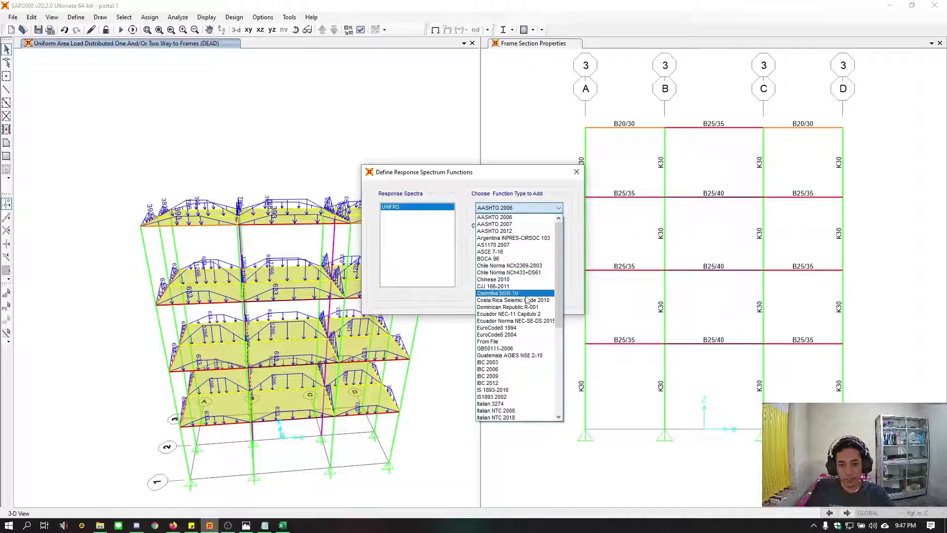
{"action": "left_click", "coordinate": [517, 341]}
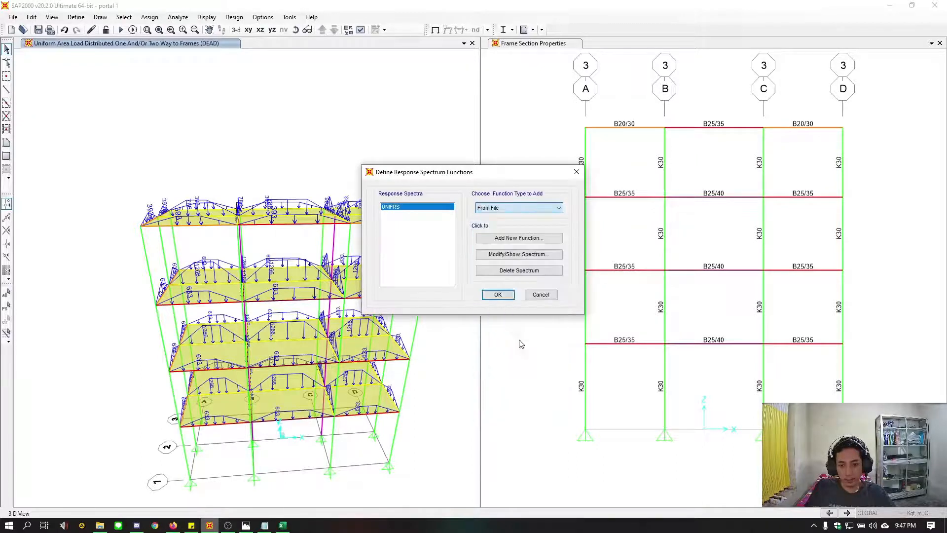
{"action": "left_click", "coordinate": [513, 239]}
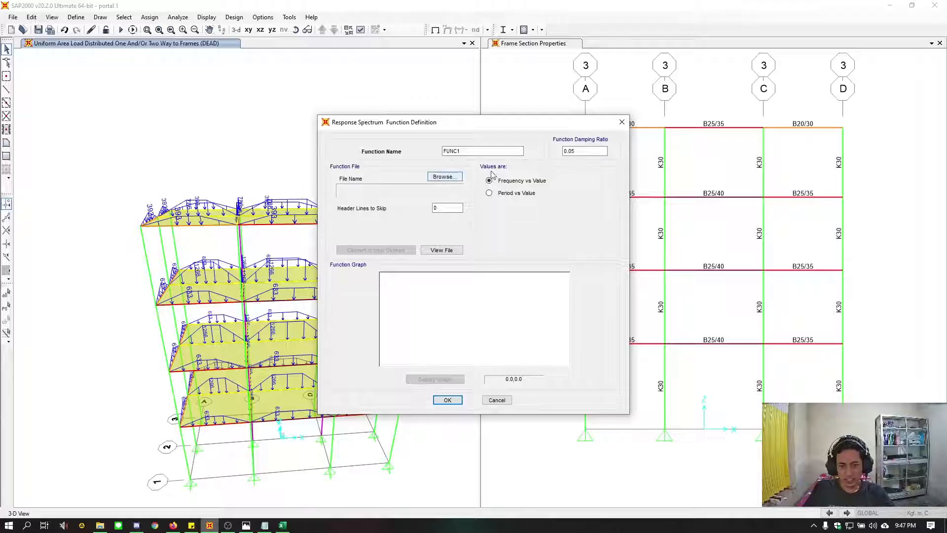
Name the function Spektra and load spektrum gempa.txt from the 3d portal PR folder as its data file
{"action": "left_click_drag", "start_coordinate": [501, 151], "coordinate": [421, 151]}
{"action": "type", "text": "Spektra"}
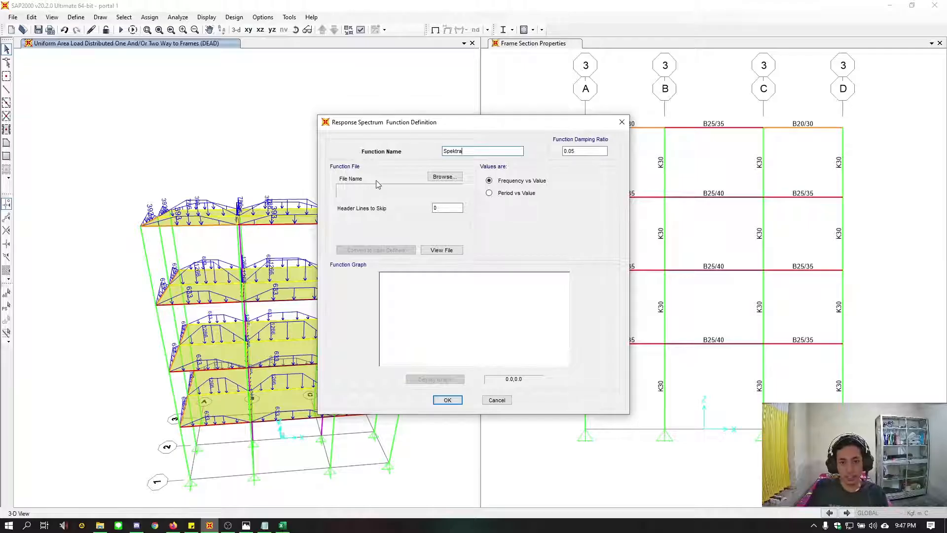
{"action": "left_click", "coordinate": [440, 177]}
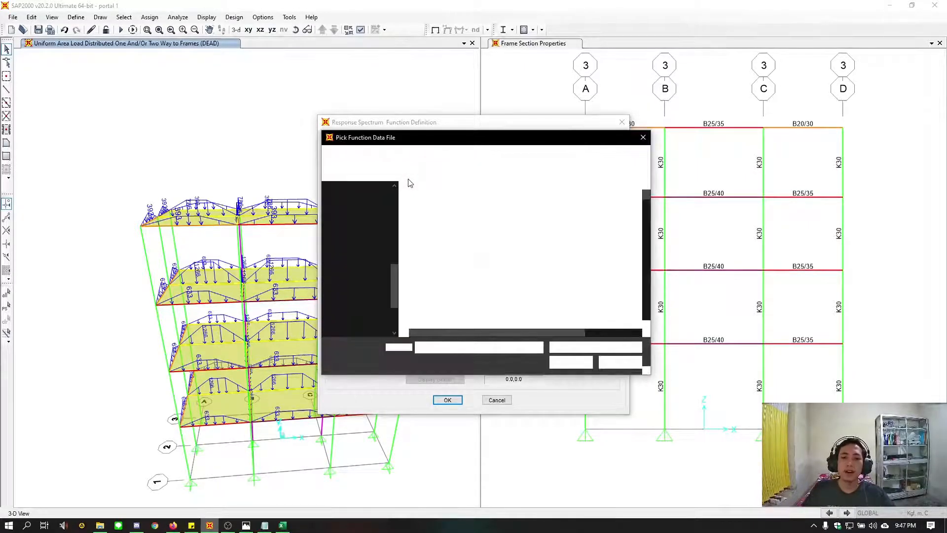
{"action": "scroll", "coordinate": [369, 266], "scroll_direction": "up", "scroll_amount": 3}
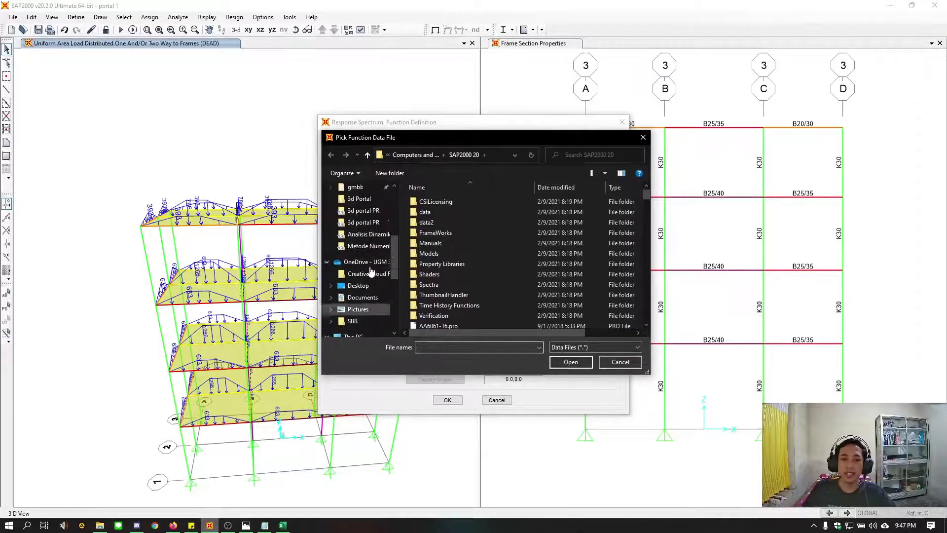
{"action": "scroll", "coordinate": [370, 271], "scroll_direction": "up", "scroll_amount": 1}
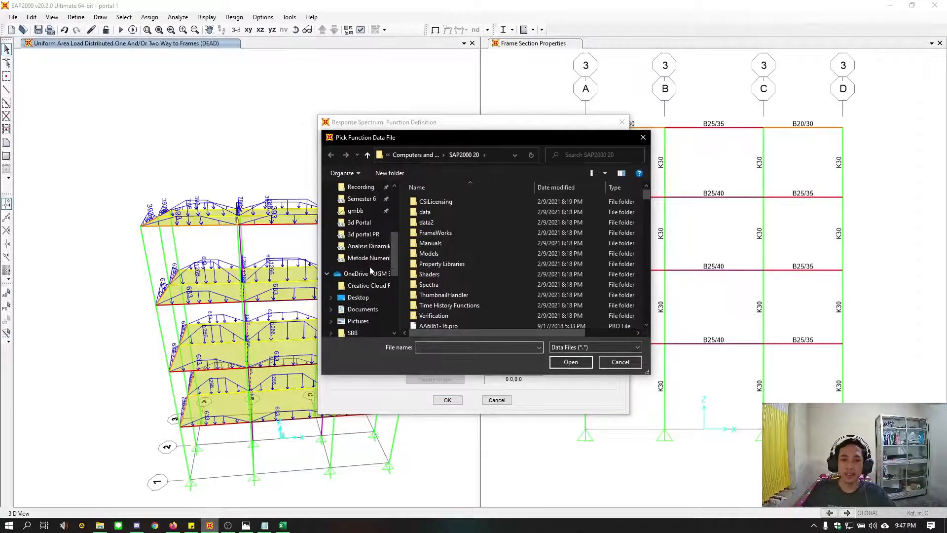
{"action": "left_click", "coordinate": [369, 235]}
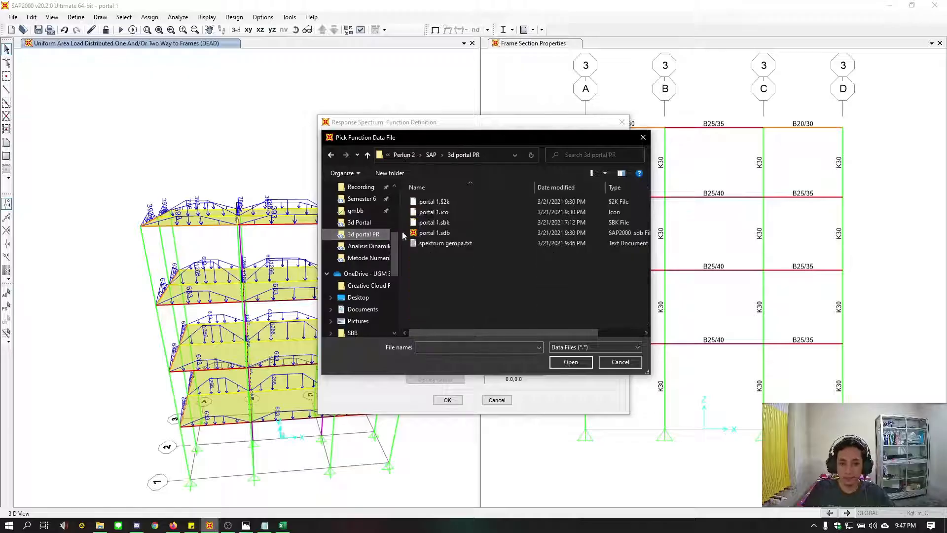
{"action": "left_click", "coordinate": [446, 244]}
{"action": "left_click", "coordinate": [562, 360]}
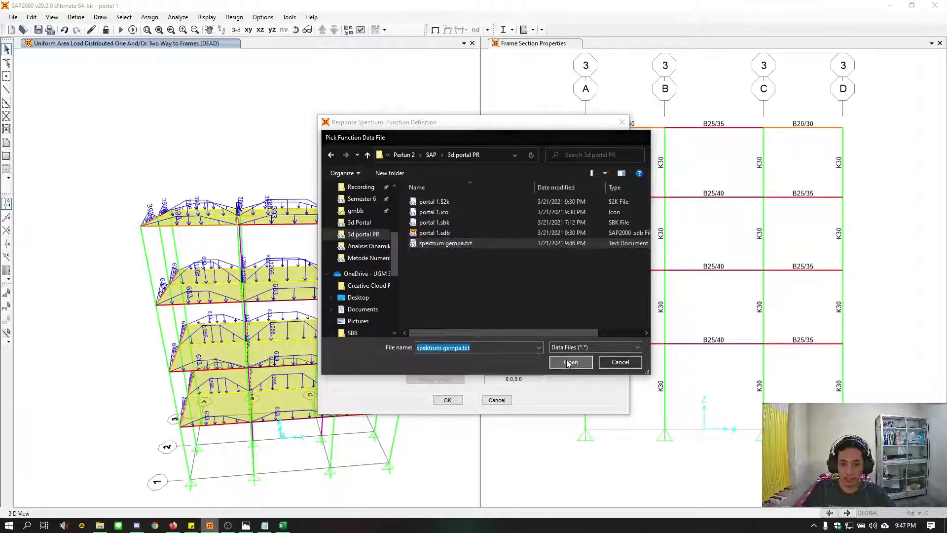
Set the Spektra file values to Period vs Value, refresh the graph, and convert the function to user defined
{"action": "left_click", "coordinate": [533, 302]}
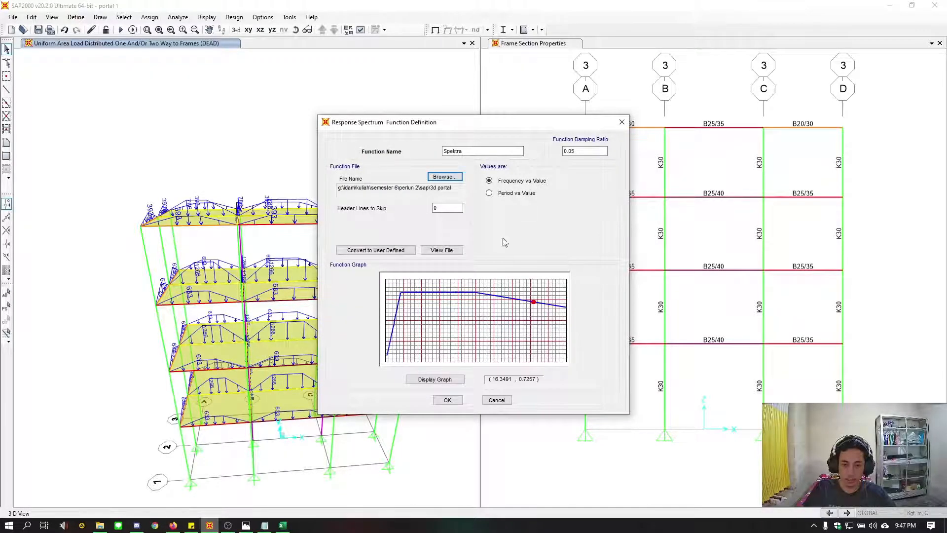
{"action": "left_click", "coordinate": [505, 194]}
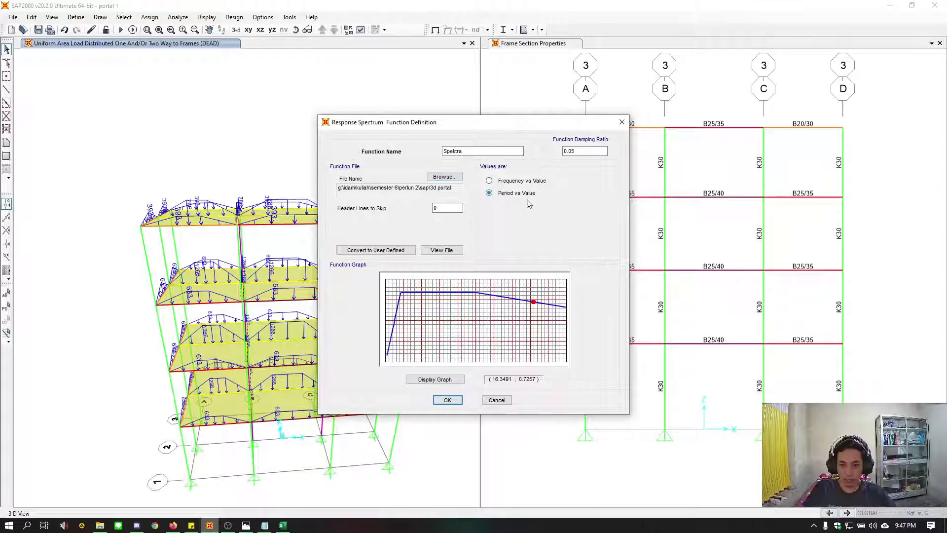
{"action": "left_click", "coordinate": [436, 379]}
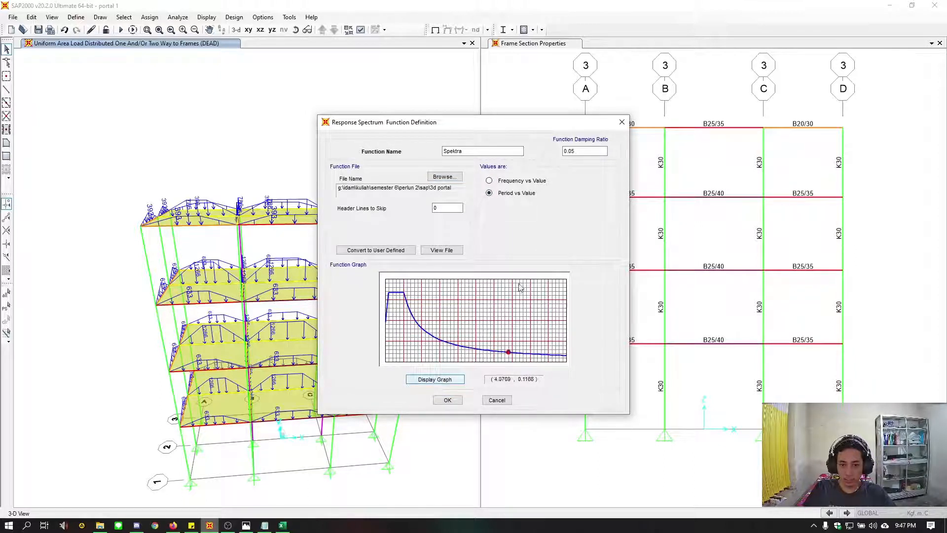
{"action": "left_click", "coordinate": [381, 251]}
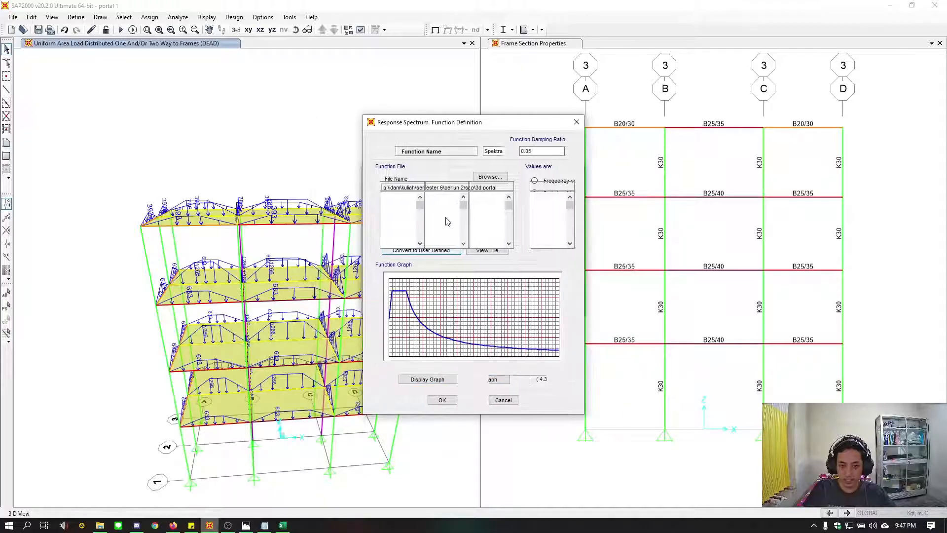
Examine the converted period and acceleration pairs of the Spektra function
{"action": "left_click", "coordinate": [442, 217]}
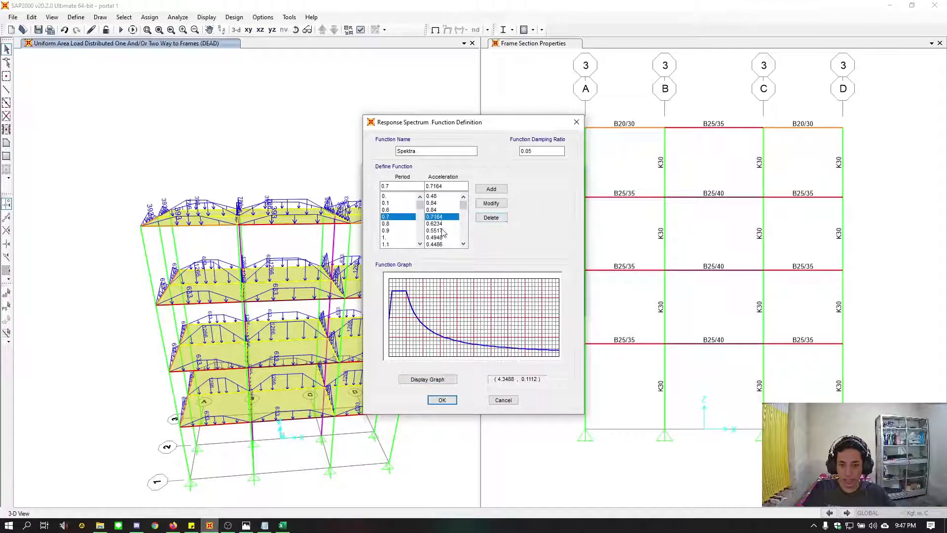
{"action": "left_click", "coordinate": [437, 230]}
{"action": "left_click", "coordinate": [444, 224]}
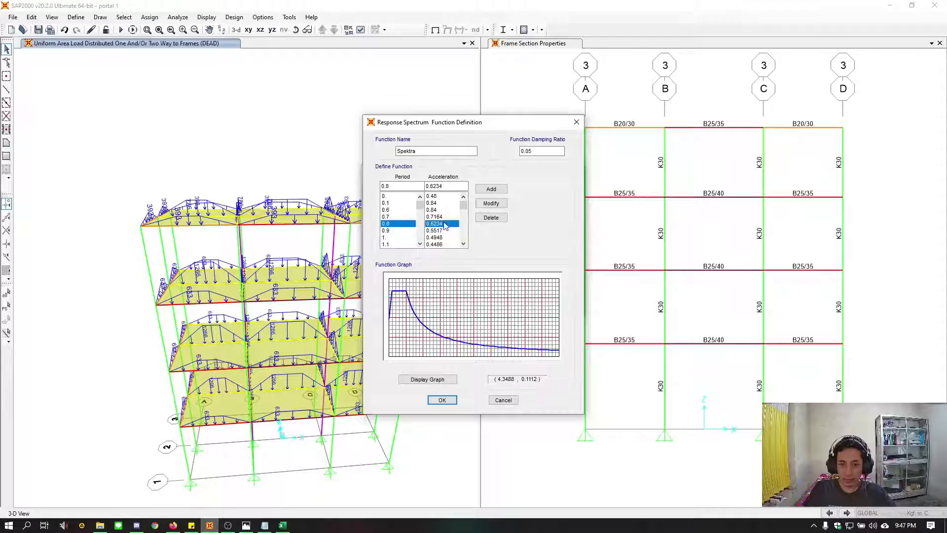
{"action": "left_click", "coordinate": [389, 211]}
{"action": "left_click", "coordinate": [436, 216]}
{"action": "left_click", "coordinate": [397, 231]}
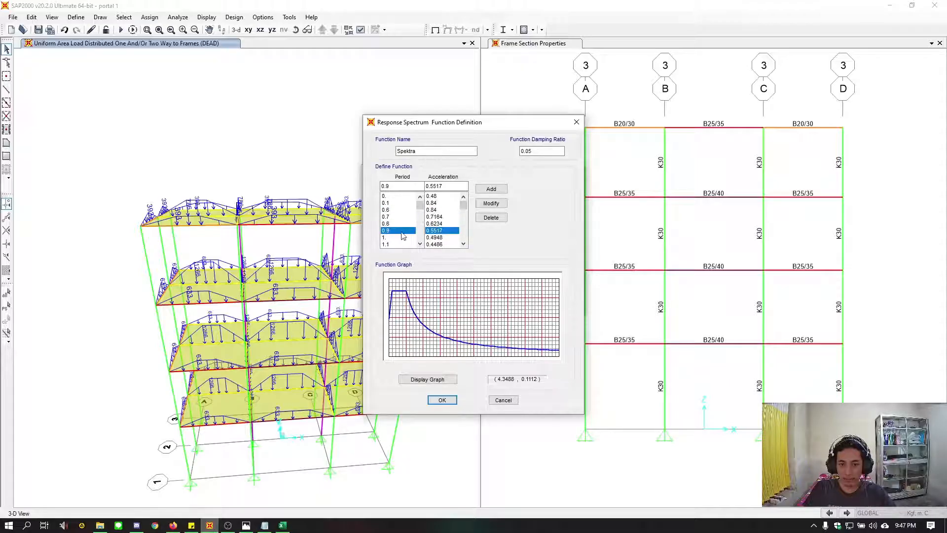
{"action": "left_click", "coordinate": [444, 239]}
{"action": "scroll", "coordinate": [388, 236], "scroll_direction": "down", "scroll_amount": 3}
{"action": "scroll", "coordinate": [393, 233], "scroll_direction": "up", "scroll_amount": 3}
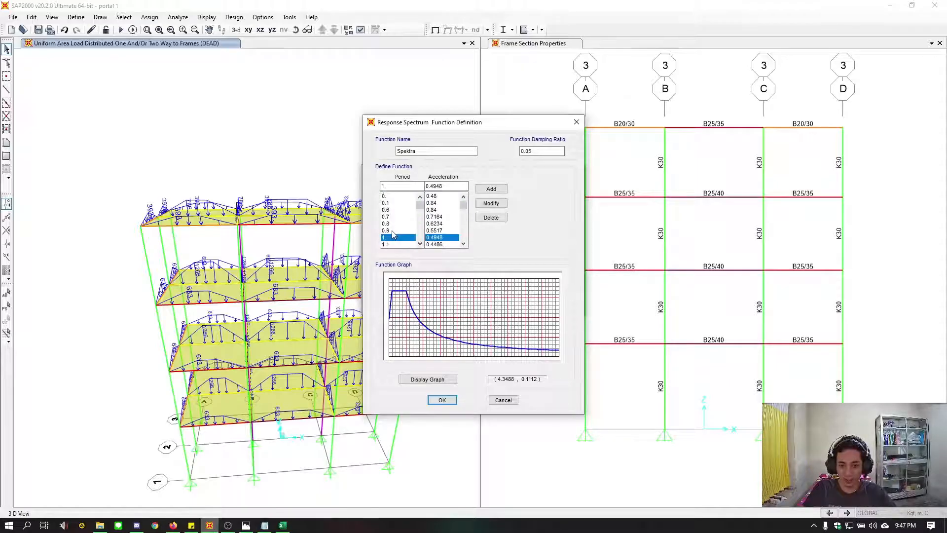
{"action": "scroll", "coordinate": [392, 234], "scroll_direction": "down", "scroll_amount": 3}
{"action": "scroll", "coordinate": [392, 235], "scroll_direction": "up", "scroll_amount": 3}
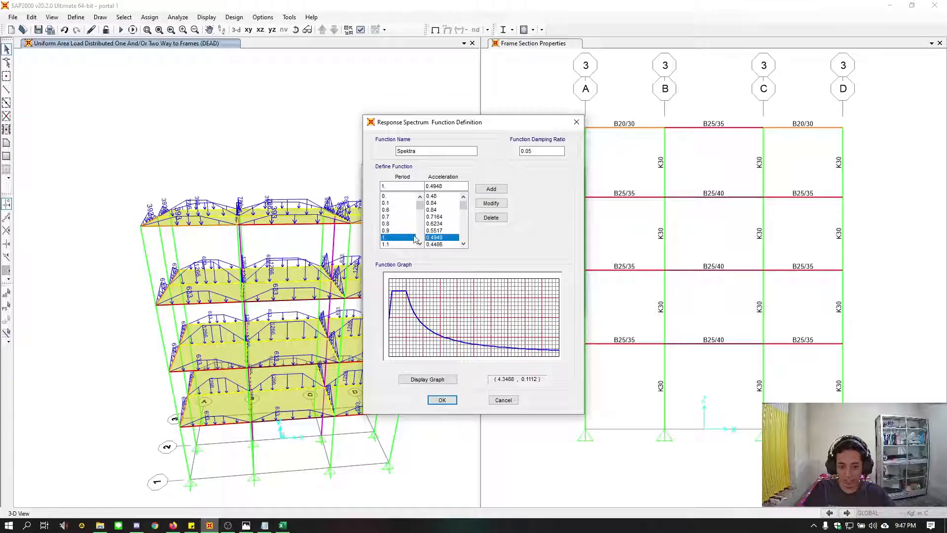
{"action": "left_click", "coordinate": [438, 231]}
{"action": "left_click", "coordinate": [441, 216]}
{"action": "left_click", "coordinate": [398, 209]}
{"action": "left_click", "coordinate": [397, 231]}
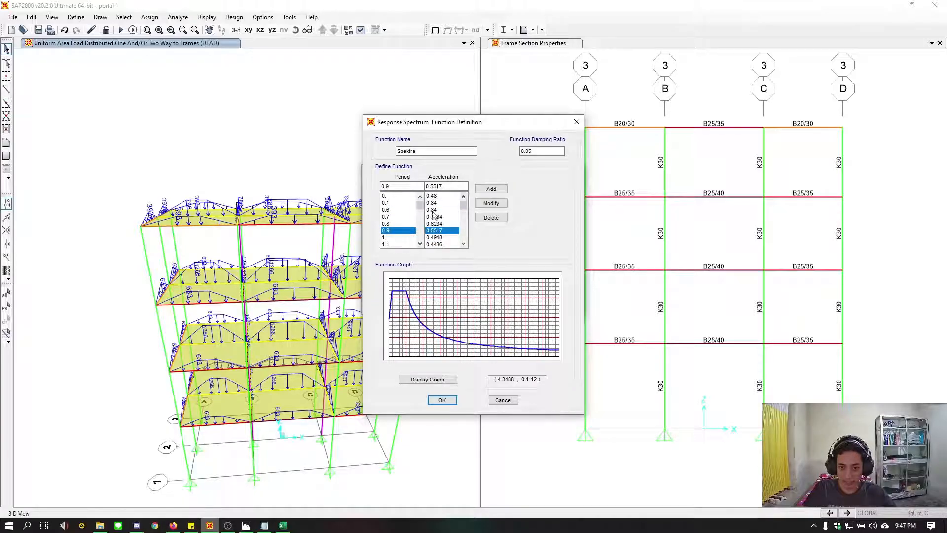
Accept the Spektra function and close the response spectrum function definitions
{"action": "left_click", "coordinate": [442, 400]}
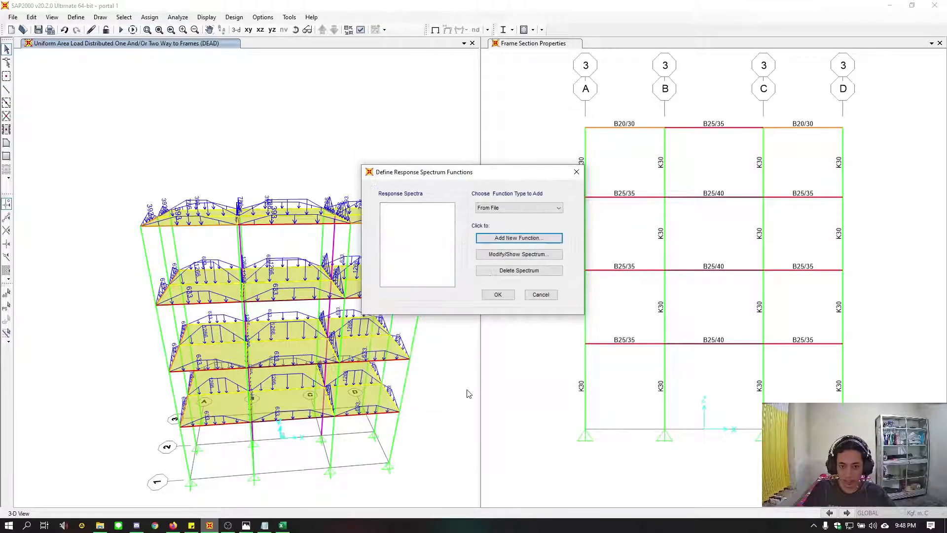
{"action": "left_click", "coordinate": [496, 295]}
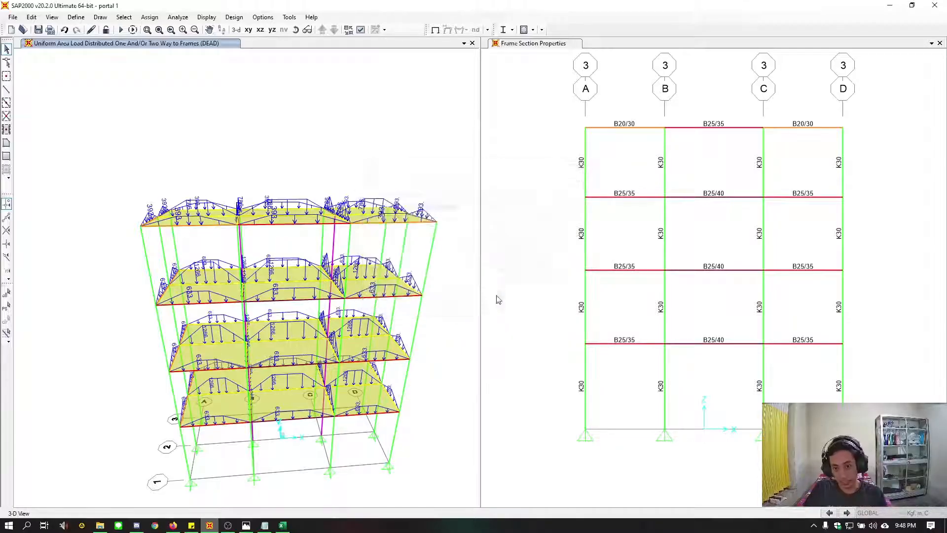
Add a new load case of type Response Spectrum and name it RS-X
{"action": "left_click", "coordinate": [76, 18]}
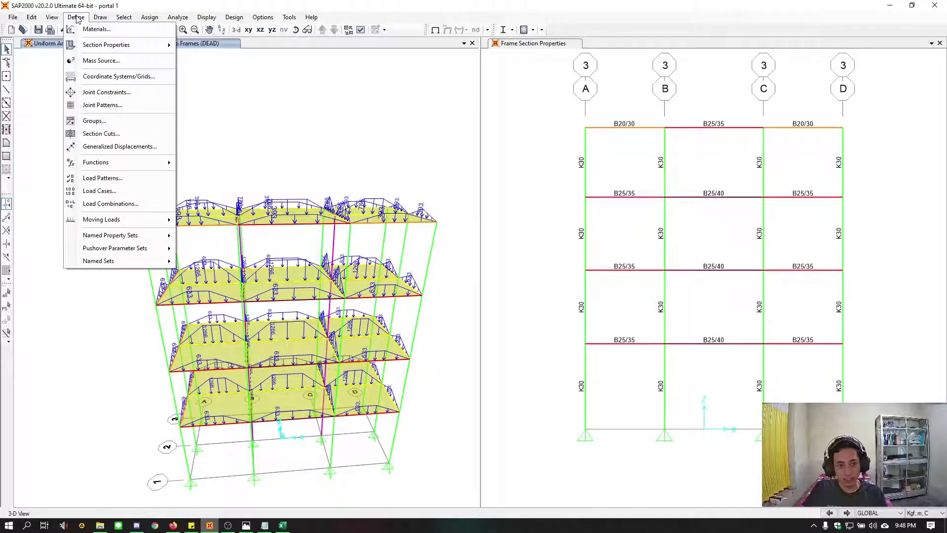
{"action": "left_click", "coordinate": [146, 198]}
{"action": "left_click_drag", "start_coordinate": [503, 196], "coordinate": [505, 177]}
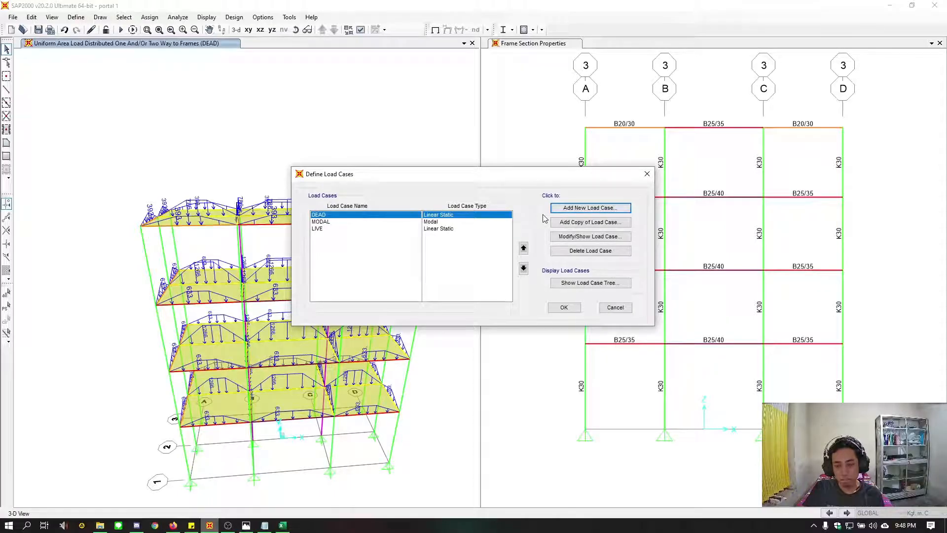
{"action": "left_click", "coordinate": [580, 208]}
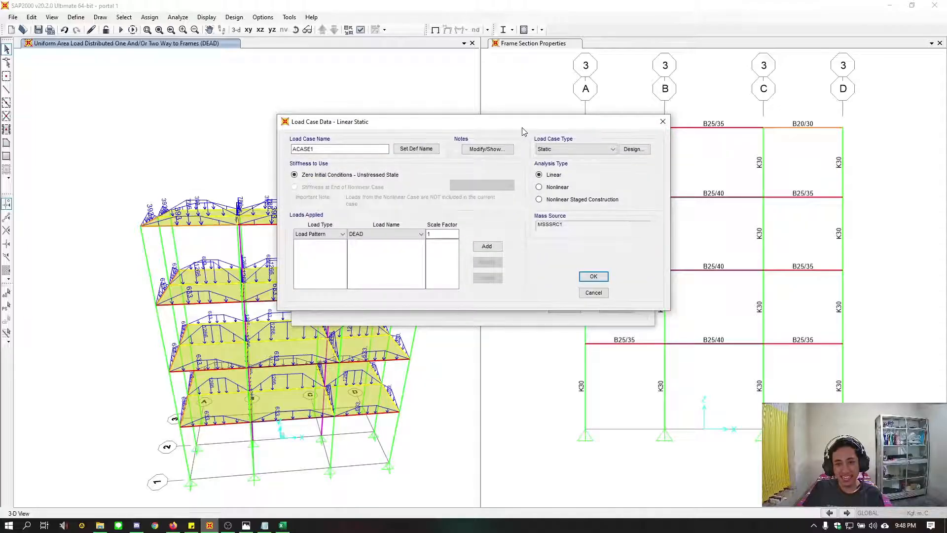
{"action": "left_click", "coordinate": [567, 158]}
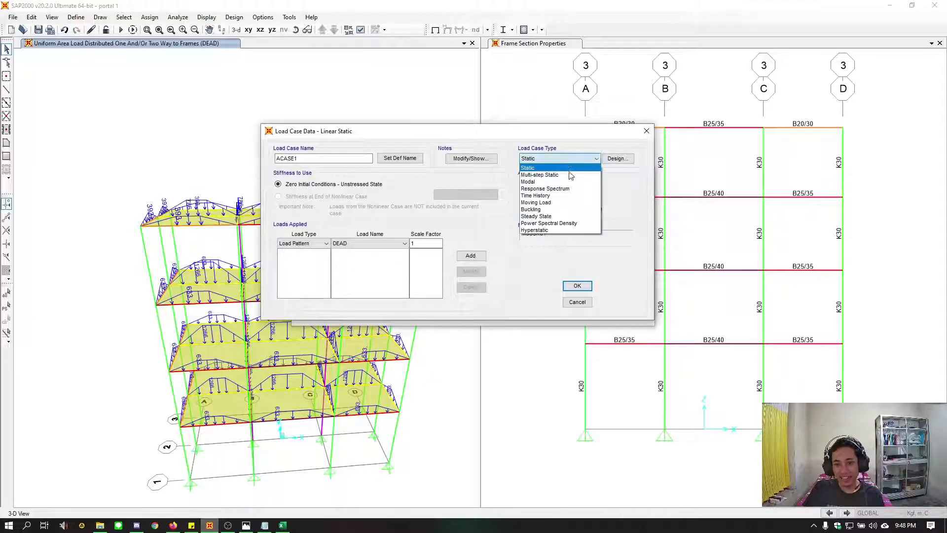
{"action": "left_click", "coordinate": [566, 189]}
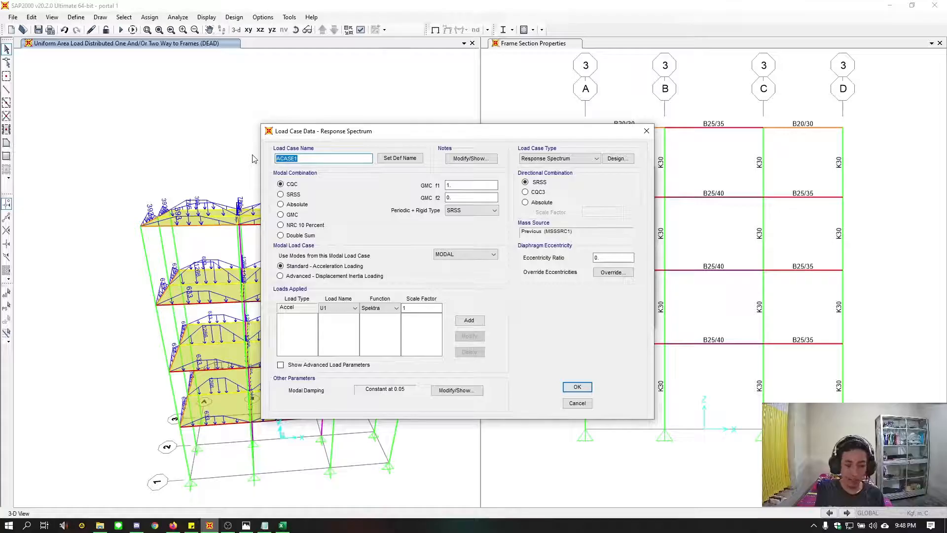
{"action": "type", "text": "RS-x"}
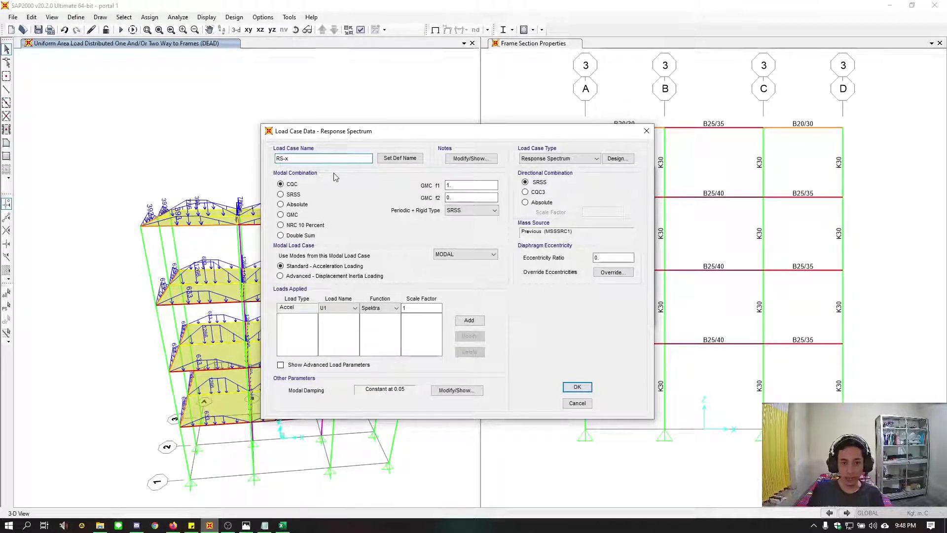
{"action": "key", "text": "BackSpace"}
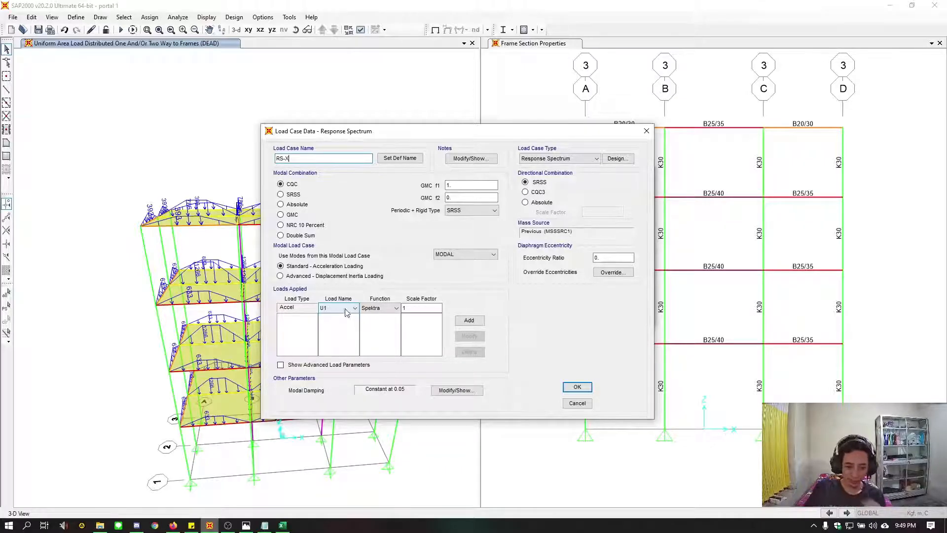
Choose acceleration direction U1 and function Spektra for the load applied in RS-X
{"action": "left_click", "coordinate": [347, 310]}
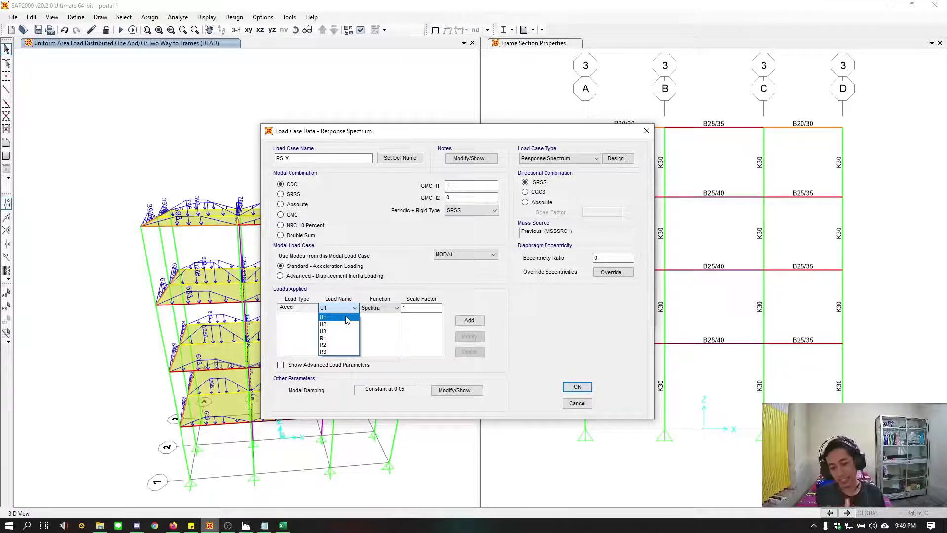
{"action": "left_click", "coordinate": [345, 318]}
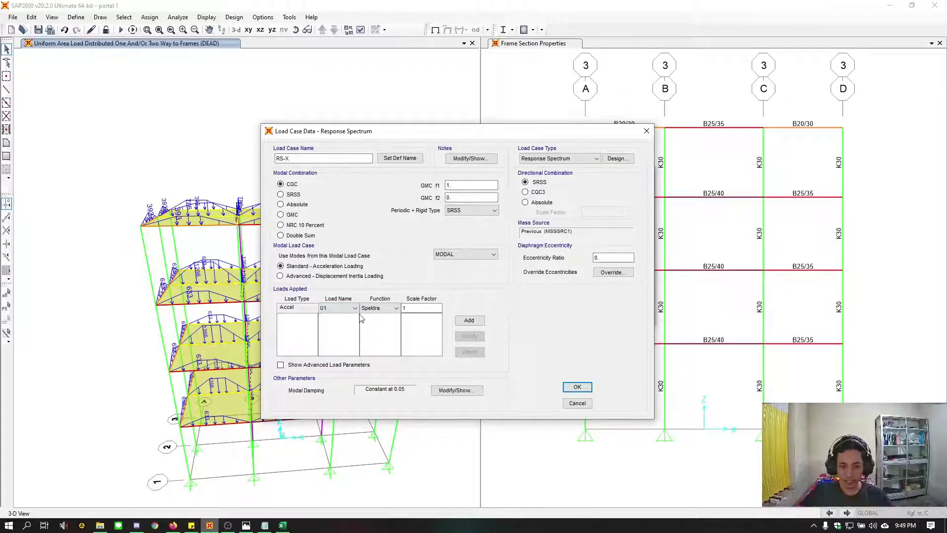
{"action": "left_click", "coordinate": [437, 308]}
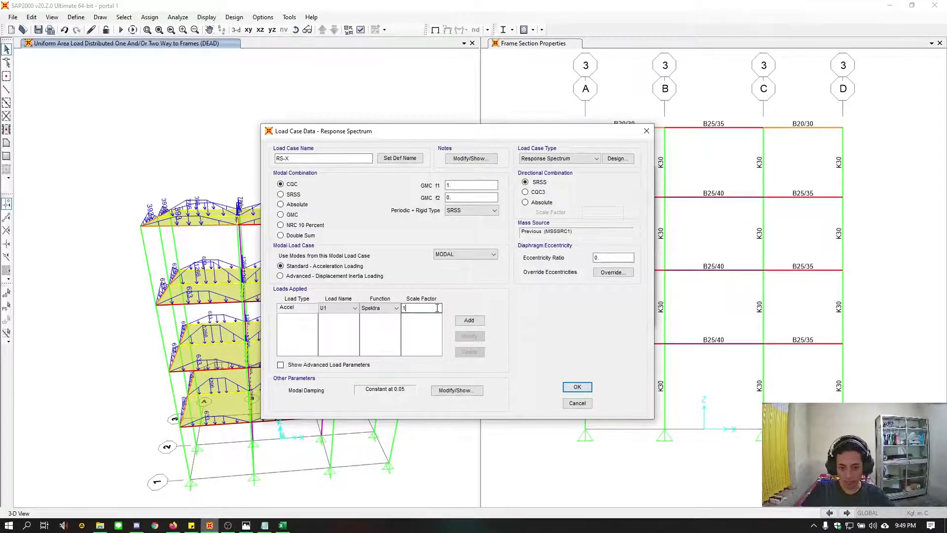
{"action": "double_click", "coordinate": [437, 308]}
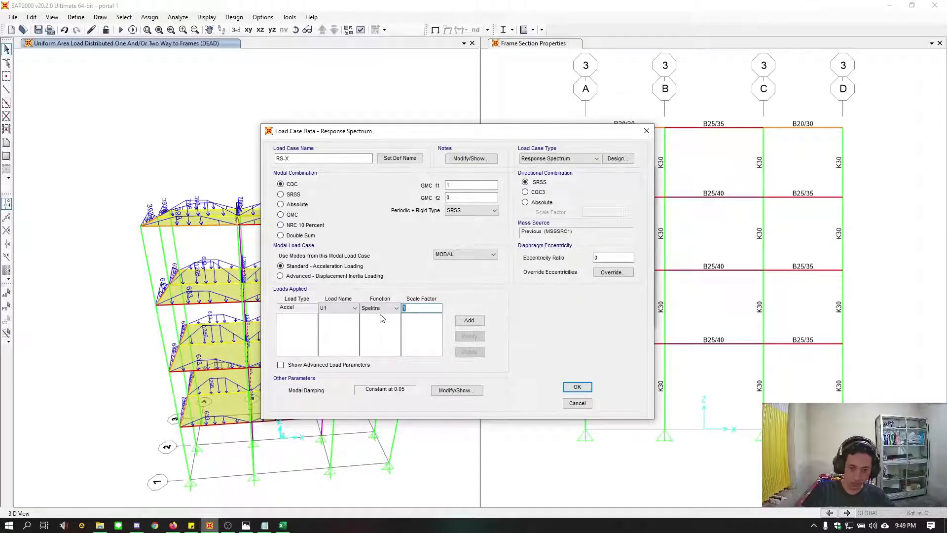
{"action": "left_click", "coordinate": [382, 309]}
{"action": "left_click", "coordinate": [399, 316]}
Set the scale factor of the U1 Spektra load to 1/4*9.81
{"action": "left_click", "coordinate": [424, 308]}
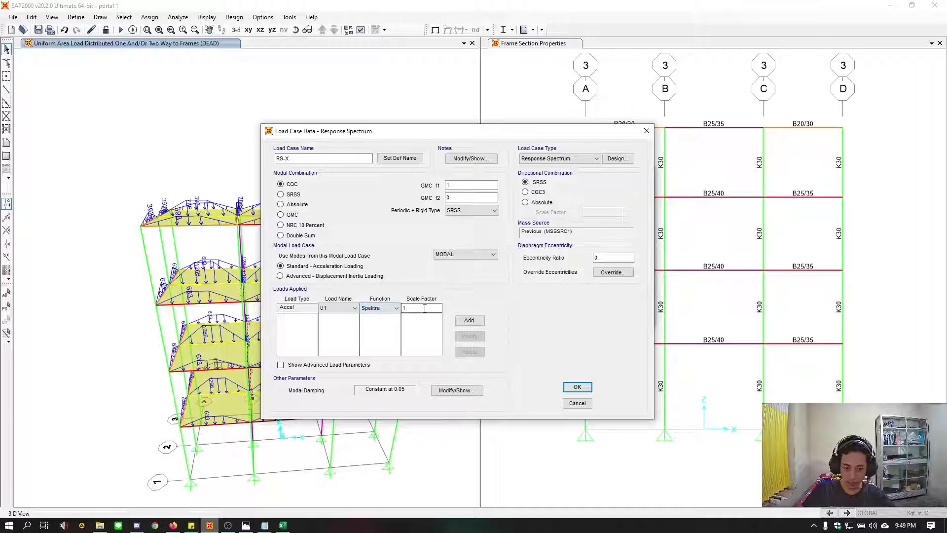
{"action": "double_click", "coordinate": [405, 308]}
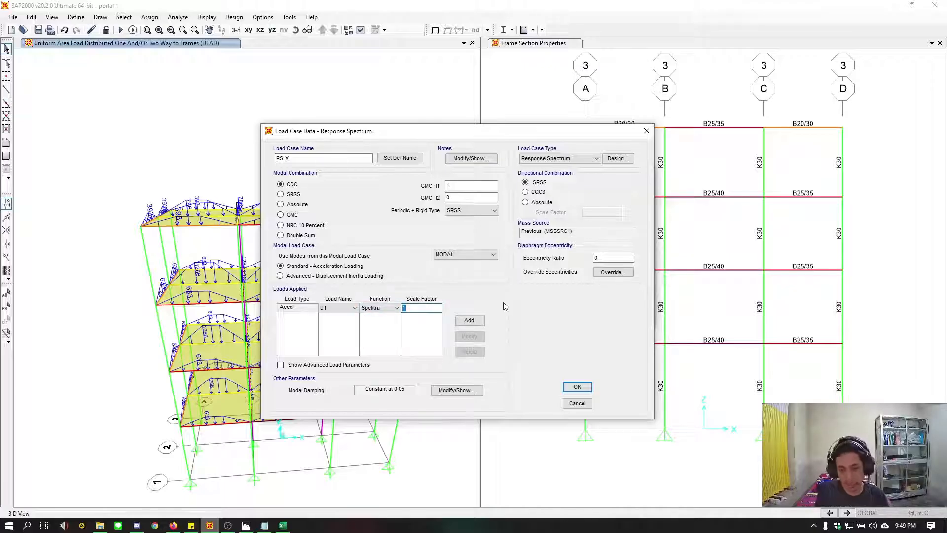
{"action": "type", "text": "1/4"}
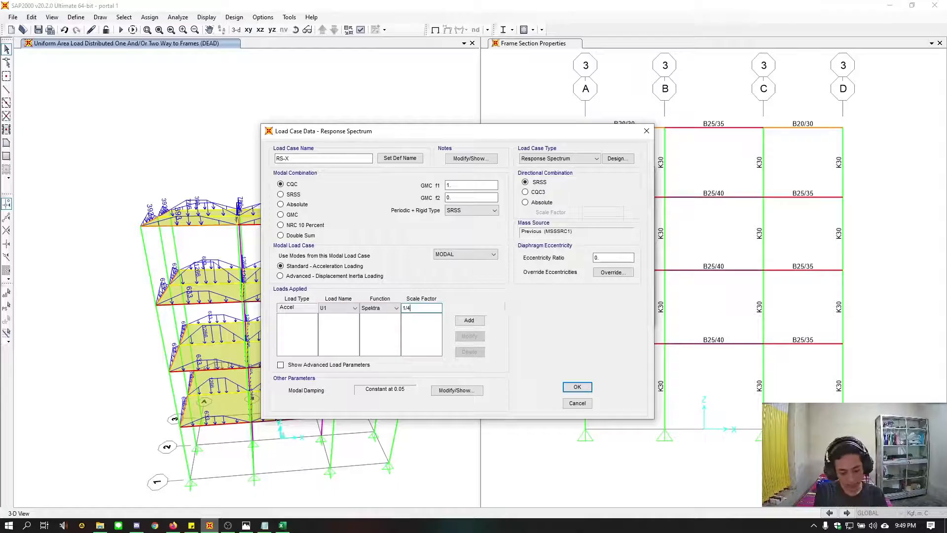
{"action": "type", "text": "*"}
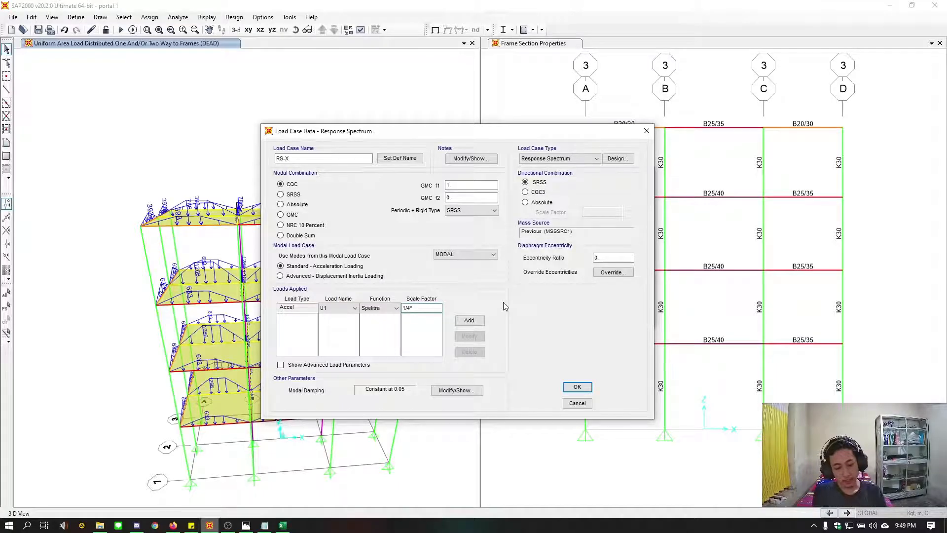
{"action": "type", "text": "9."}
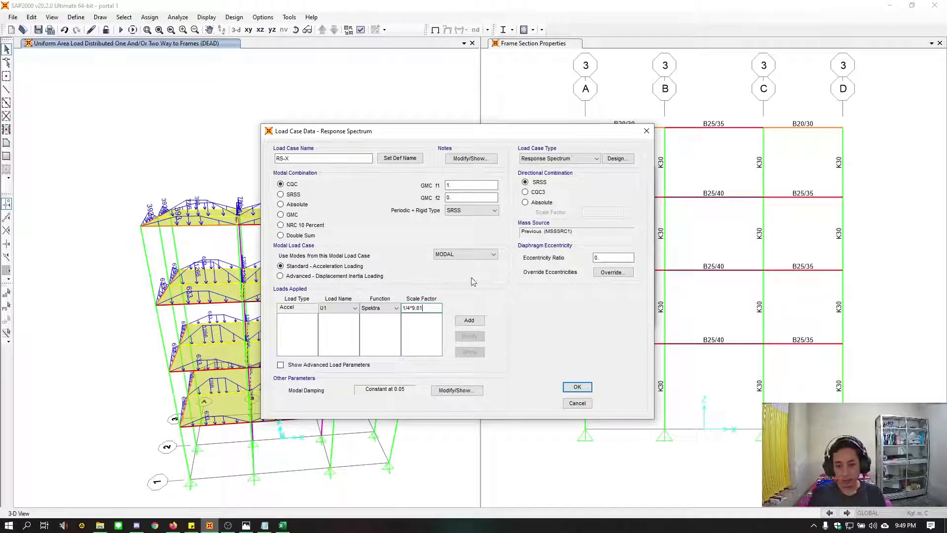
{"action": "type", "text": "81"}
{"action": "left_click", "coordinate": [461, 197]}
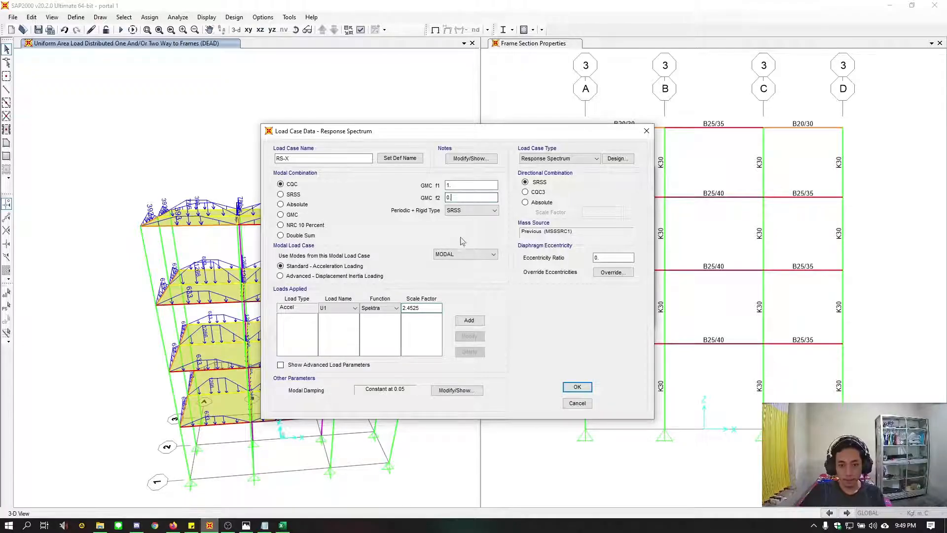
Add the U1 Spektra acceleration load to the RS-X load case and accept the case
{"action": "left_click", "coordinate": [466, 321]}
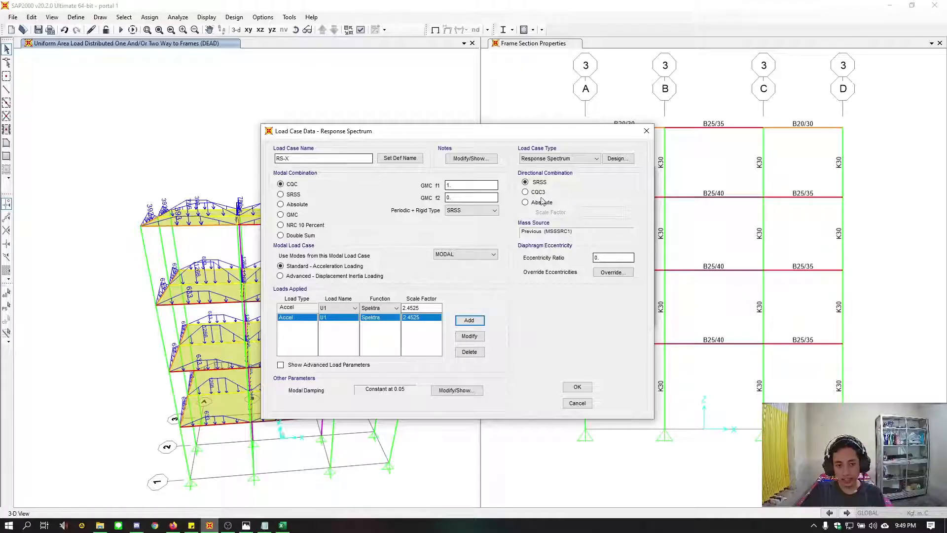
{"action": "left_click", "coordinate": [578, 388]}
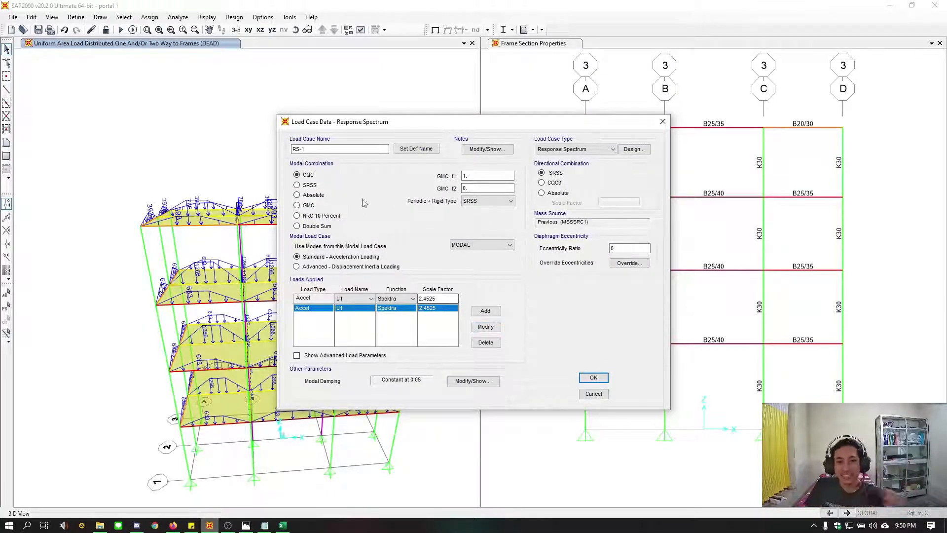
Name the copy of RS-X as RS-Y, change its acceleration direction to U2, and accept the load case definitions
{"action": "left_click", "coordinate": [352, 149]}
{"action": "key", "text": "BackSpace"}
{"action": "type", "text": "Y"}
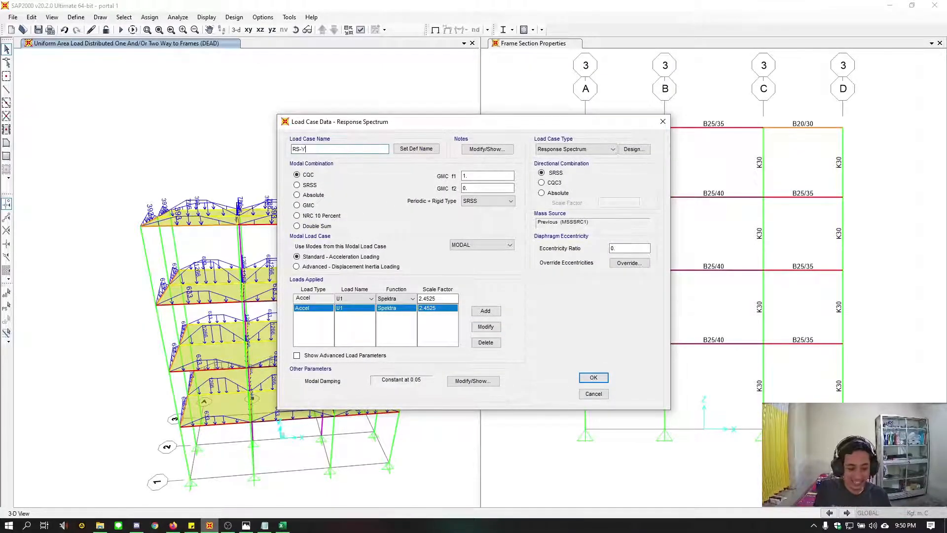
{"action": "left_click", "coordinate": [355, 298]}
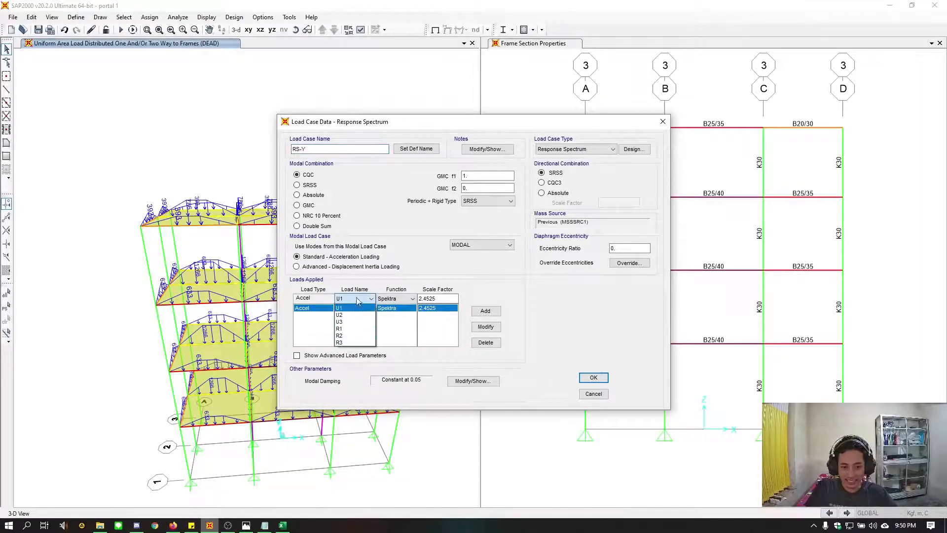
{"action": "left_click", "coordinate": [352, 316]}
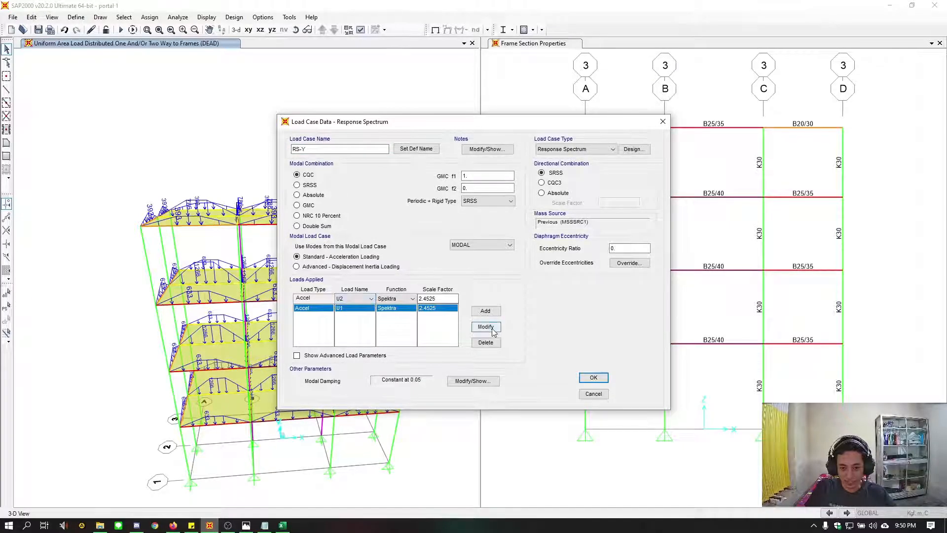
{"action": "left_click", "coordinate": [481, 328]}
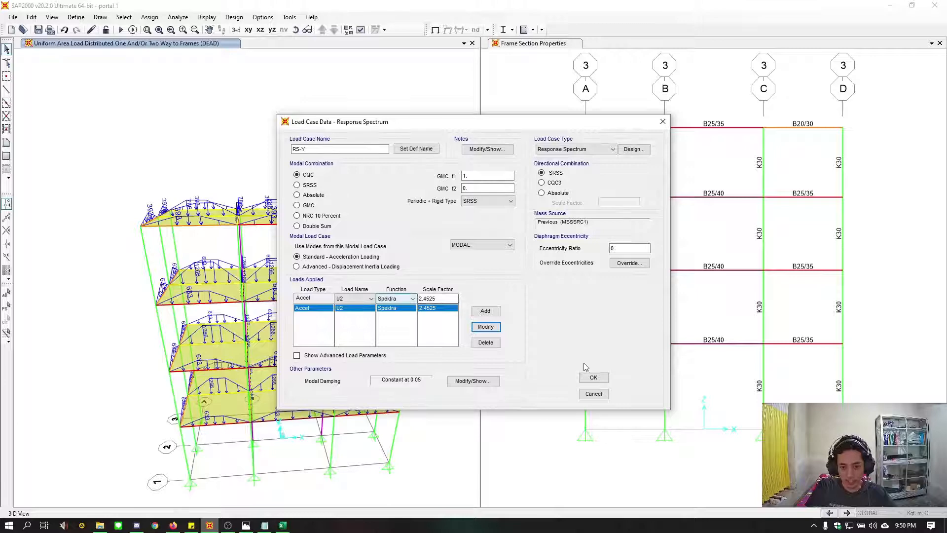
{"action": "left_click", "coordinate": [602, 377]}
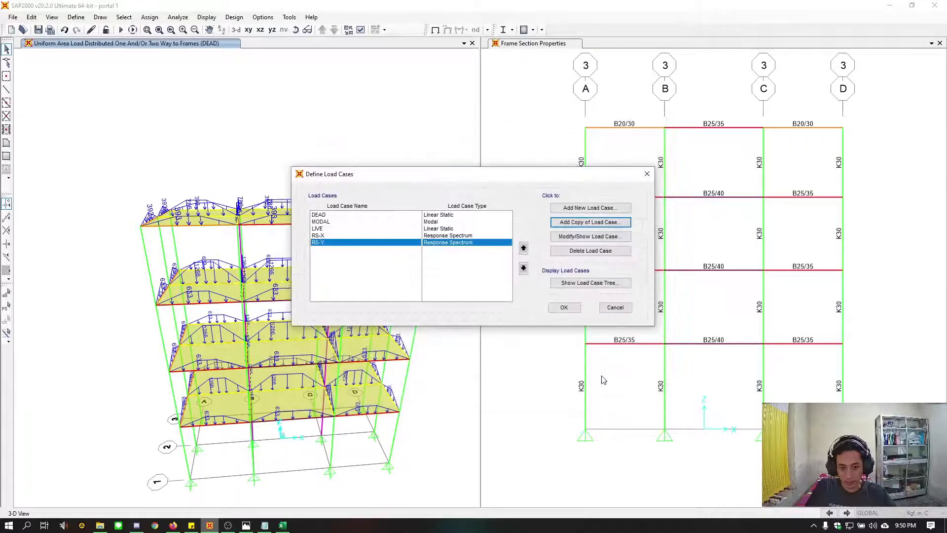
{"action": "left_click", "coordinate": [564, 307]}
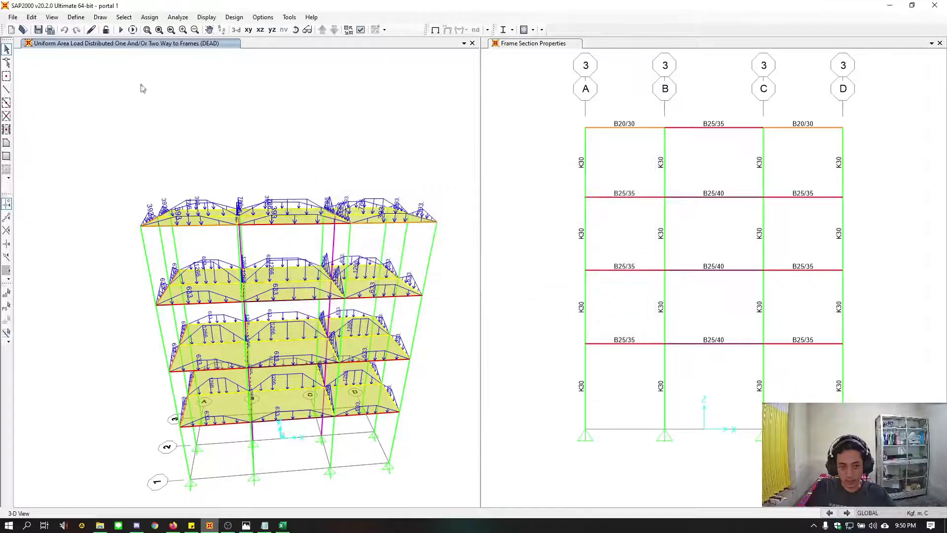
Generate the default design load combinations for Concrete Frame Design, after checking which load cases are used for them
{"action": "left_click", "coordinate": [76, 17]}
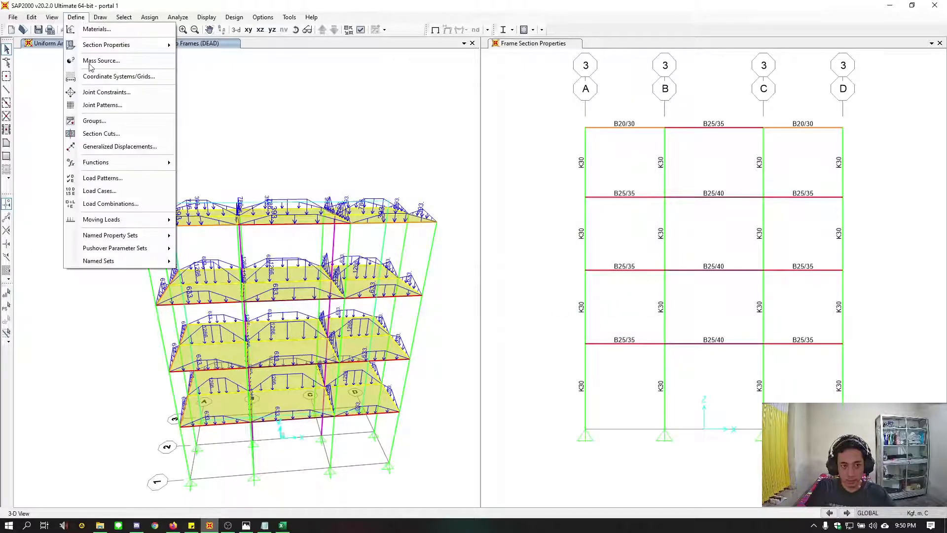
{"action": "left_click", "coordinate": [112, 205]}
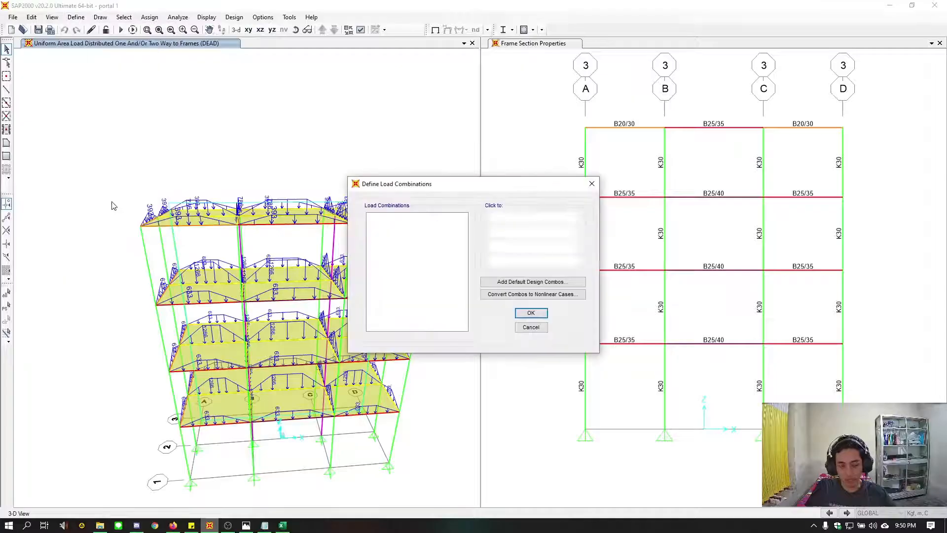
{"action": "left_click_drag", "start_coordinate": [470, 186], "coordinate": [365, 176]}
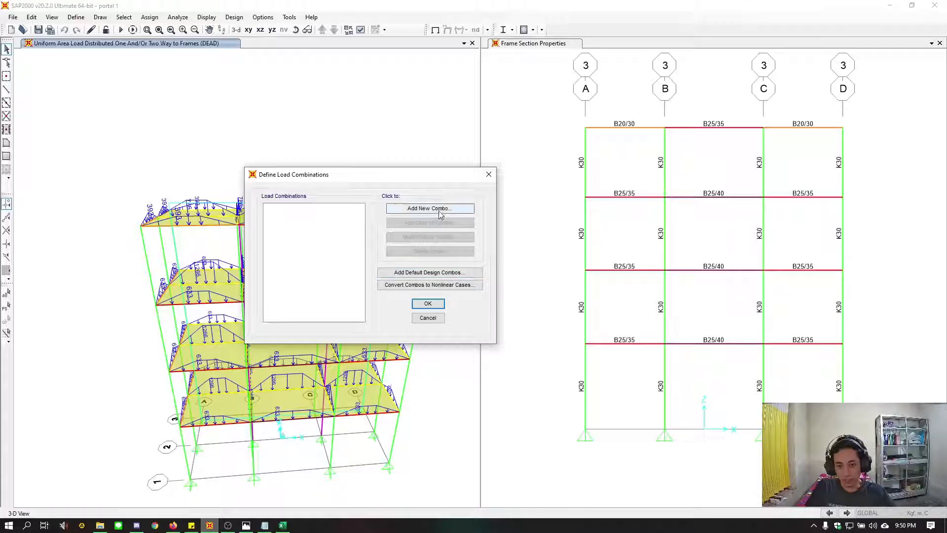
{"action": "left_click", "coordinate": [458, 273]}
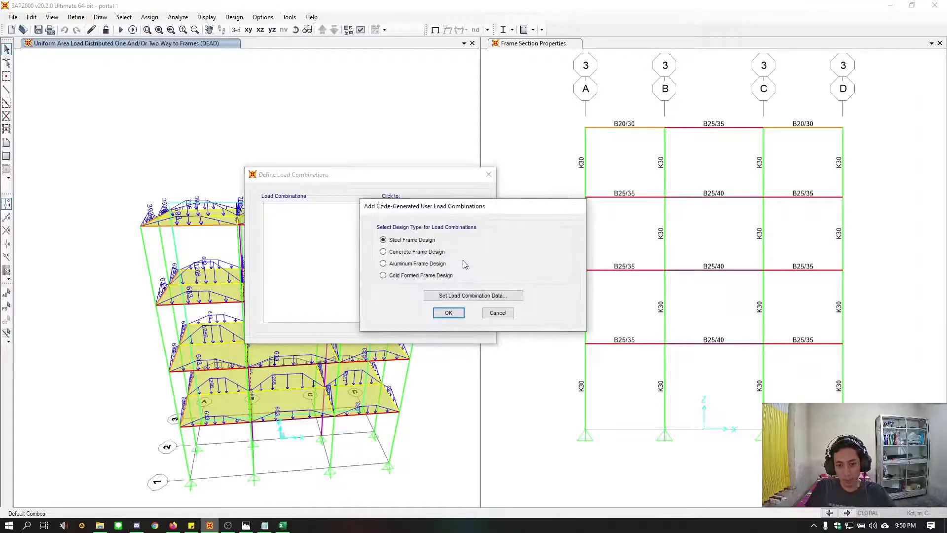
{"action": "left_click", "coordinate": [408, 252]}
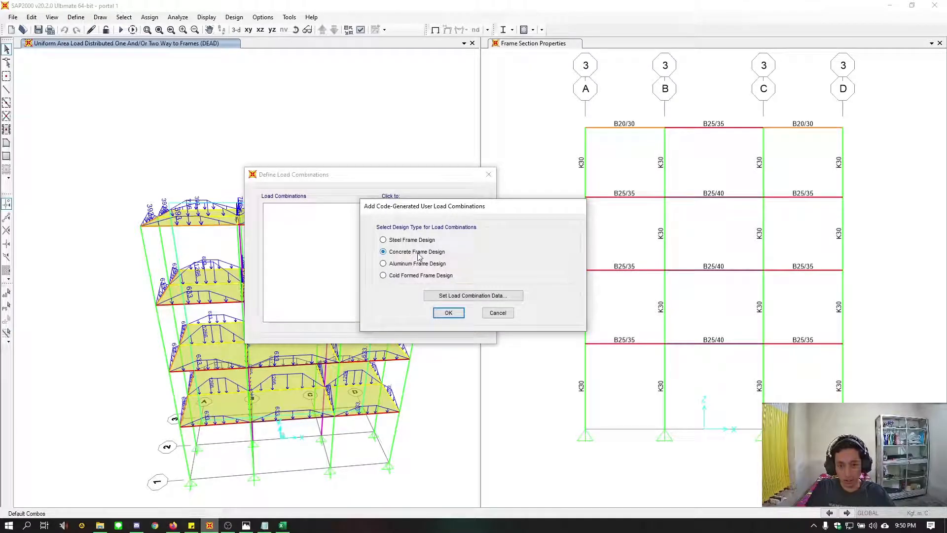
{"action": "left_click", "coordinate": [473, 295]}
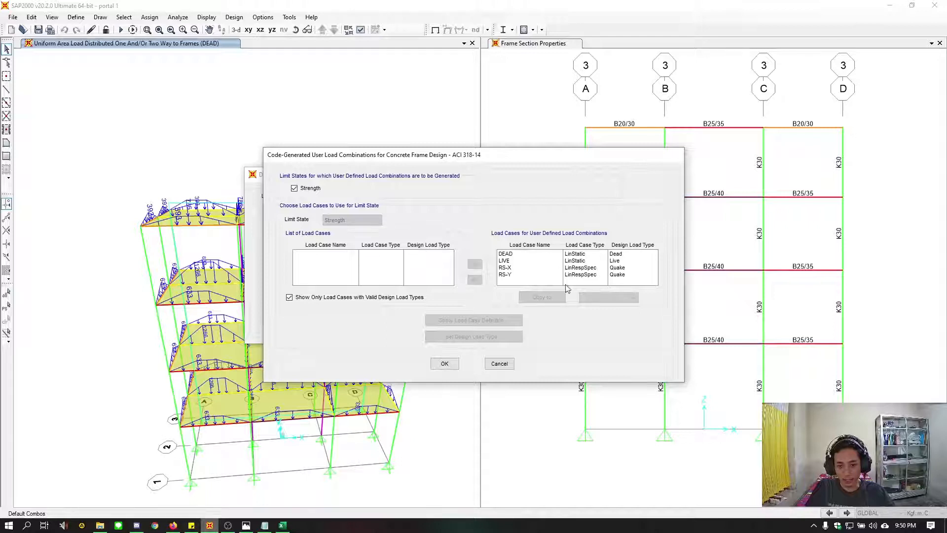
{"action": "left_click", "coordinate": [499, 364]}
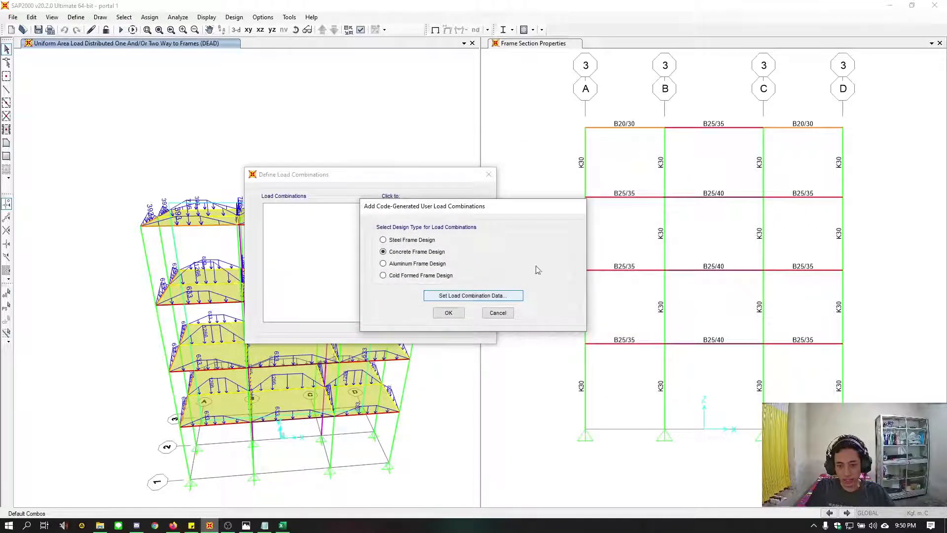
{"action": "left_click", "coordinate": [449, 312]}
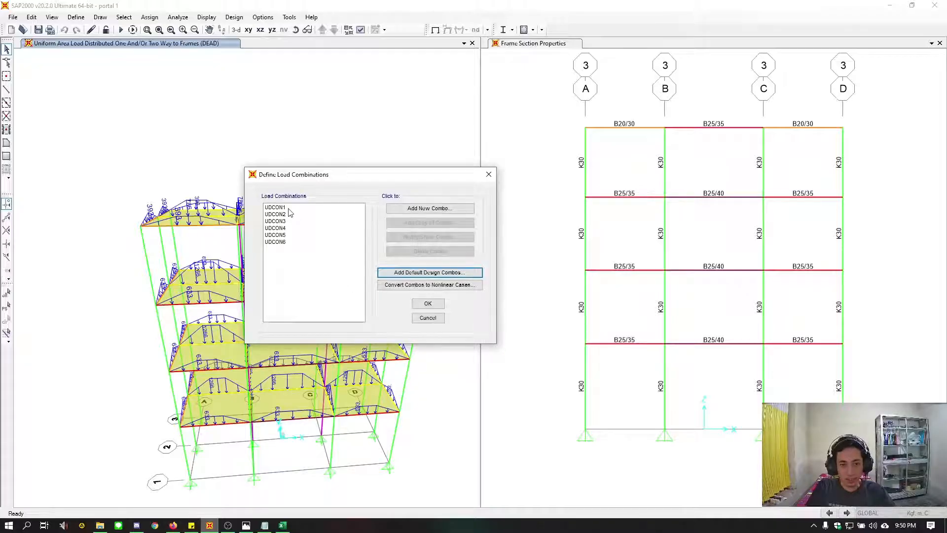
Examine the load cases and scale factors of load combinations UDCON1 and UDCON2
{"action": "left_click_drag", "start_coordinate": [283, 207], "coordinate": [281, 227]}
{"action": "left_click", "coordinate": [288, 208]}
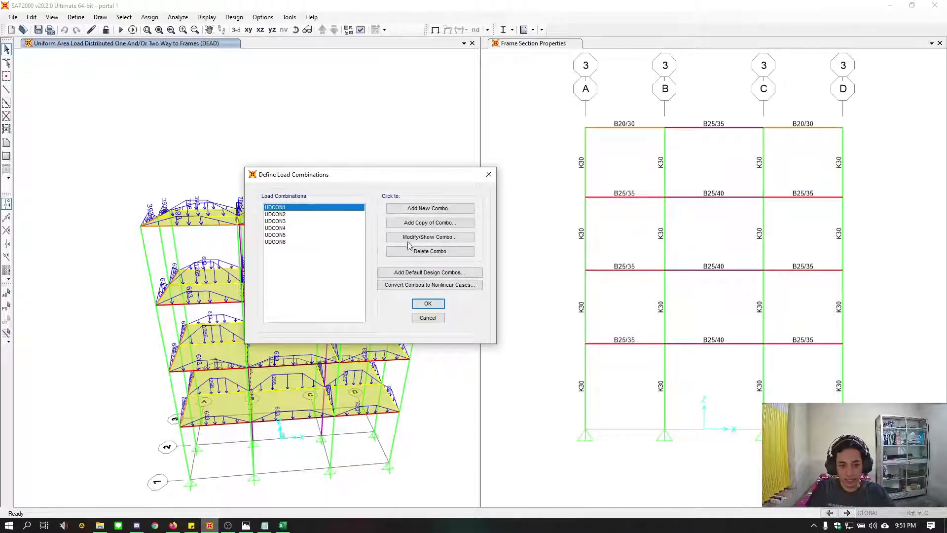
{"action": "left_click", "coordinate": [409, 238]}
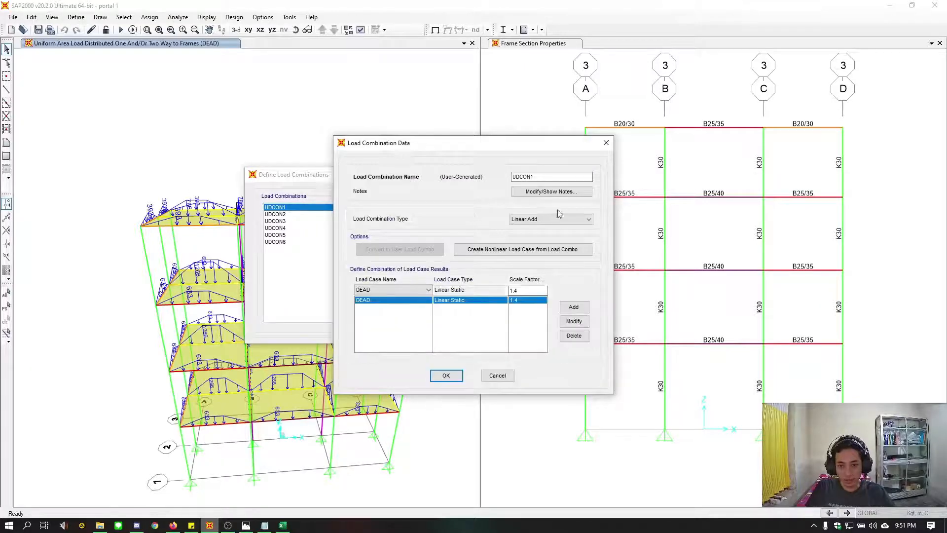
{"action": "left_click", "coordinate": [606, 143]}
{"action": "left_click", "coordinate": [289, 214]}
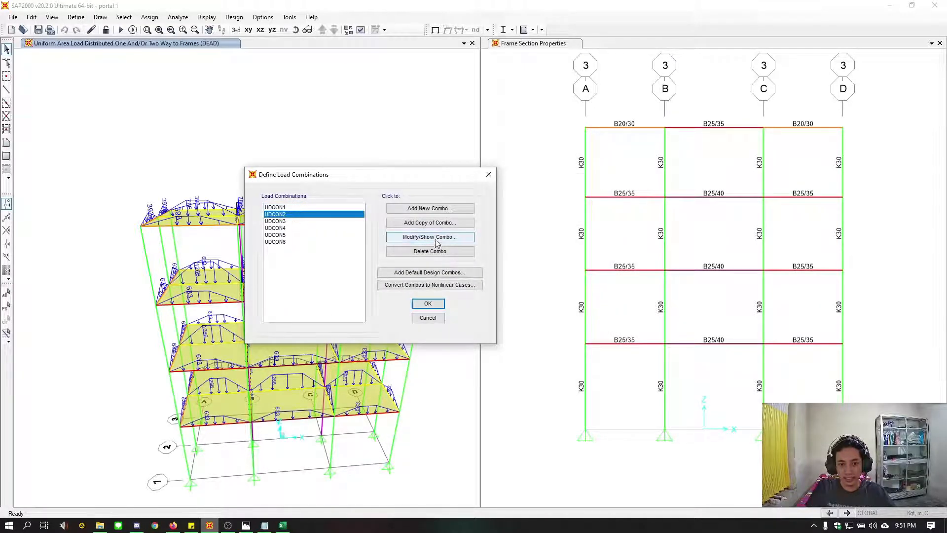
{"action": "left_click", "coordinate": [429, 237]}
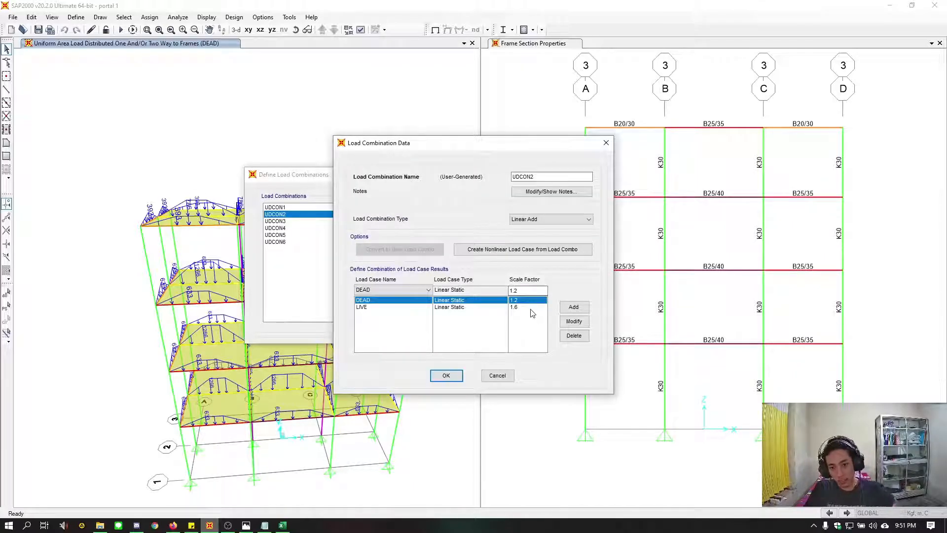
{"action": "left_click", "coordinate": [606, 143]}
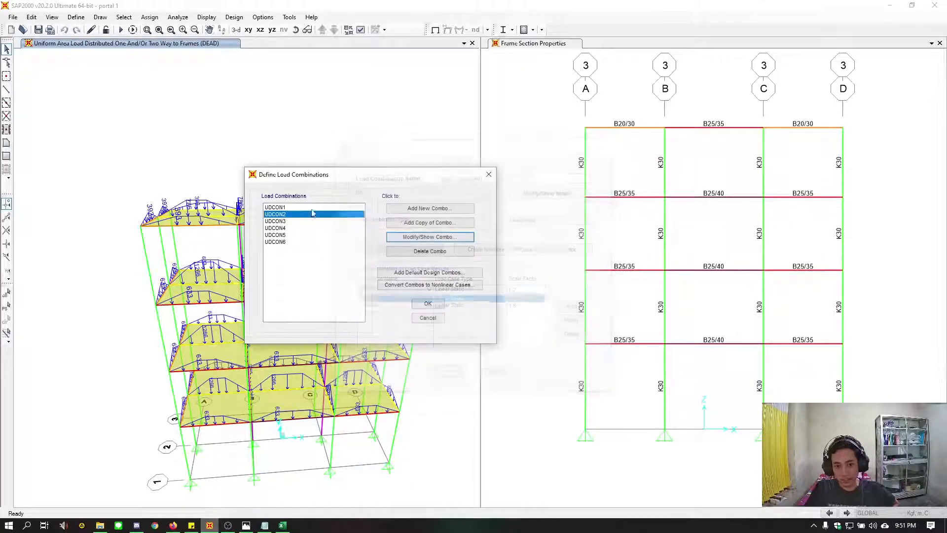
Examine the load cases and scale factors of load combinations UDCON3 and UDCON4
{"action": "left_click", "coordinate": [281, 221]}
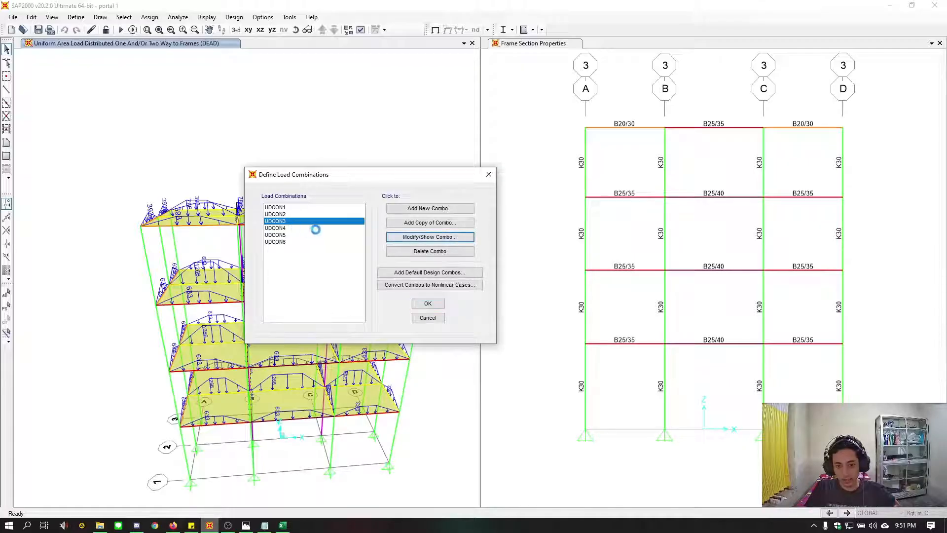
{"action": "left_click", "coordinate": [430, 238]}
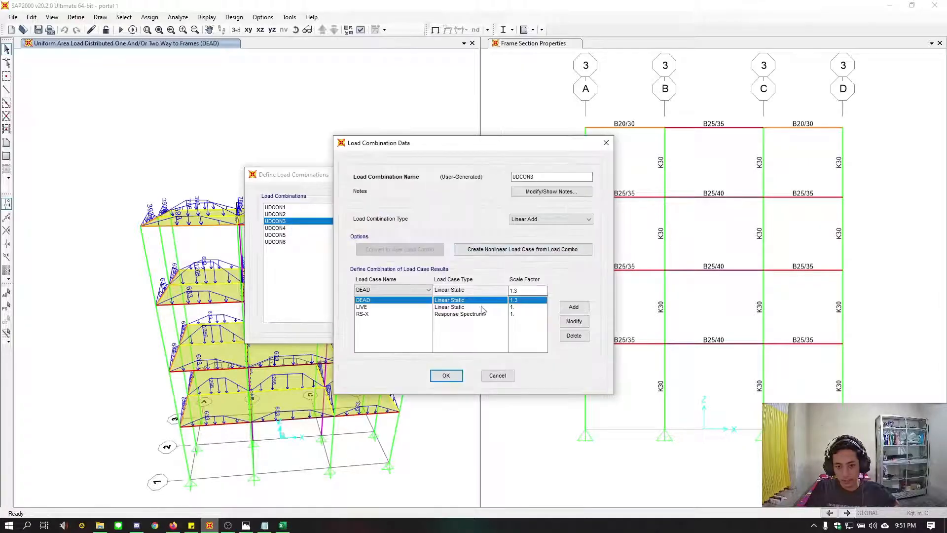
{"action": "left_click", "coordinate": [365, 310]}
{"action": "left_click", "coordinate": [383, 316]}
{"action": "left_click", "coordinate": [606, 142]}
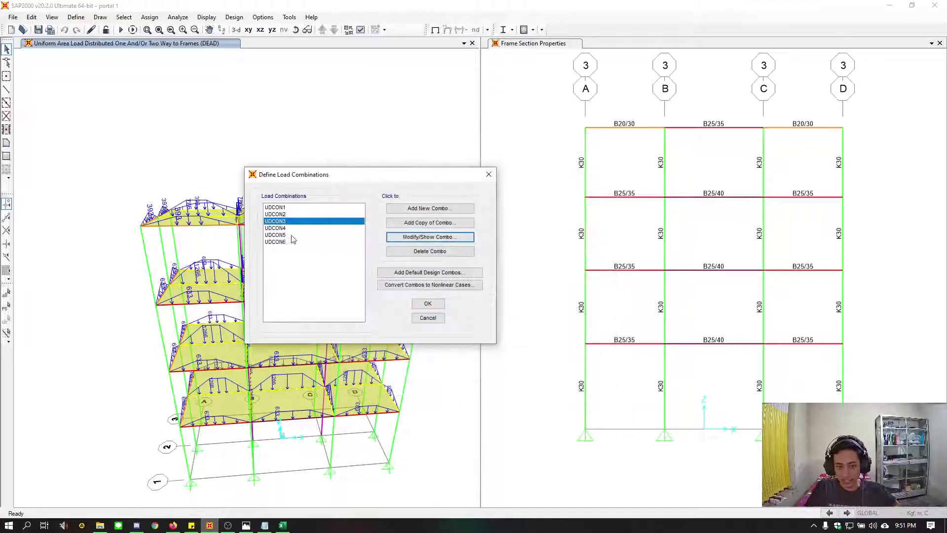
{"action": "left_click", "coordinate": [283, 227]}
{"action": "left_click", "coordinate": [449, 238]}
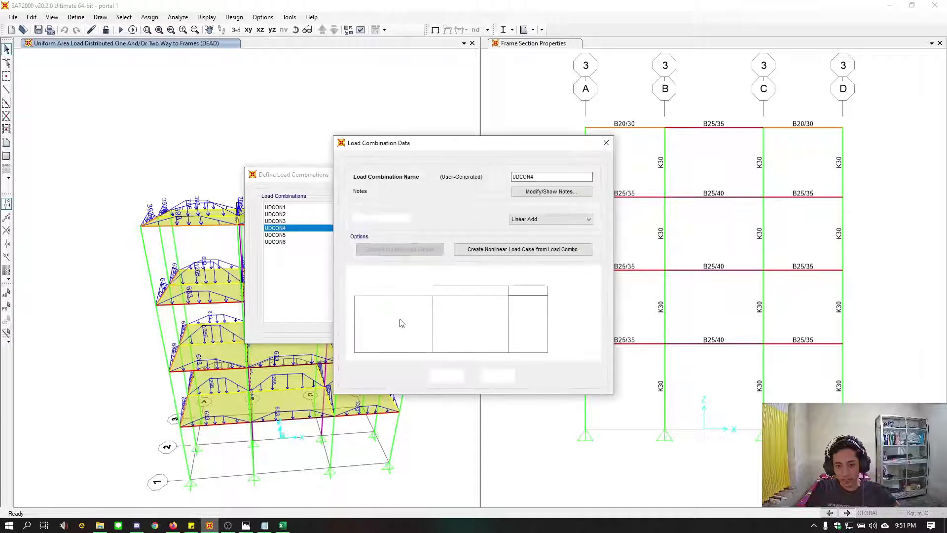
{"action": "left_click", "coordinate": [605, 143]}
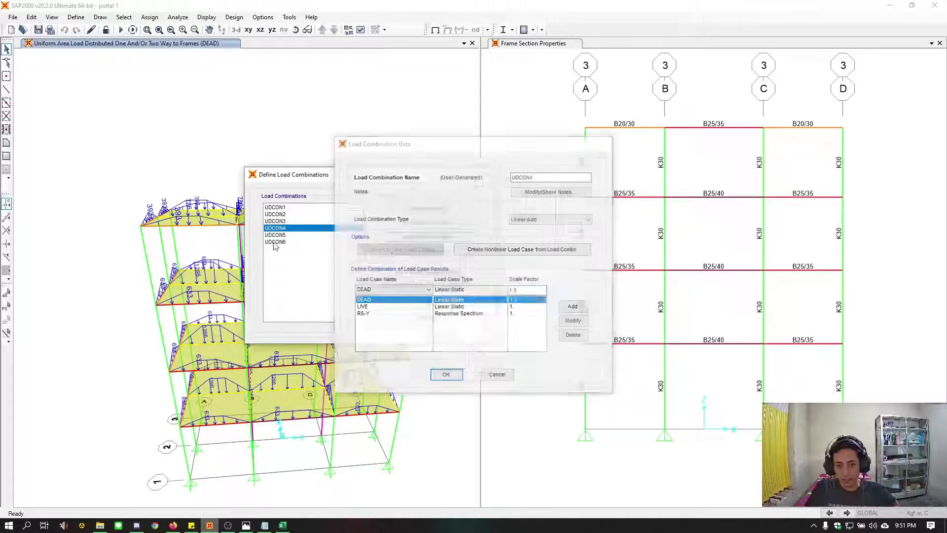
Review the load cases and scale factors of UDCON5 and UDCON6, and accept the load combination definitions
{"action": "left_click", "coordinate": [283, 235]}
{"action": "left_click", "coordinate": [427, 237]}
{"action": "left_click", "coordinate": [427, 237]}
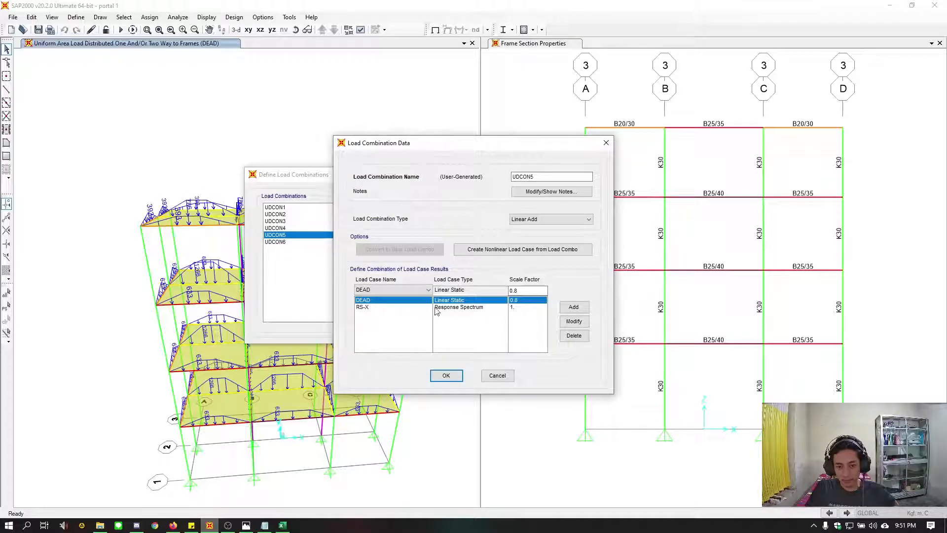
{"action": "left_click", "coordinate": [606, 143]}
{"action": "left_click", "coordinate": [279, 242]}
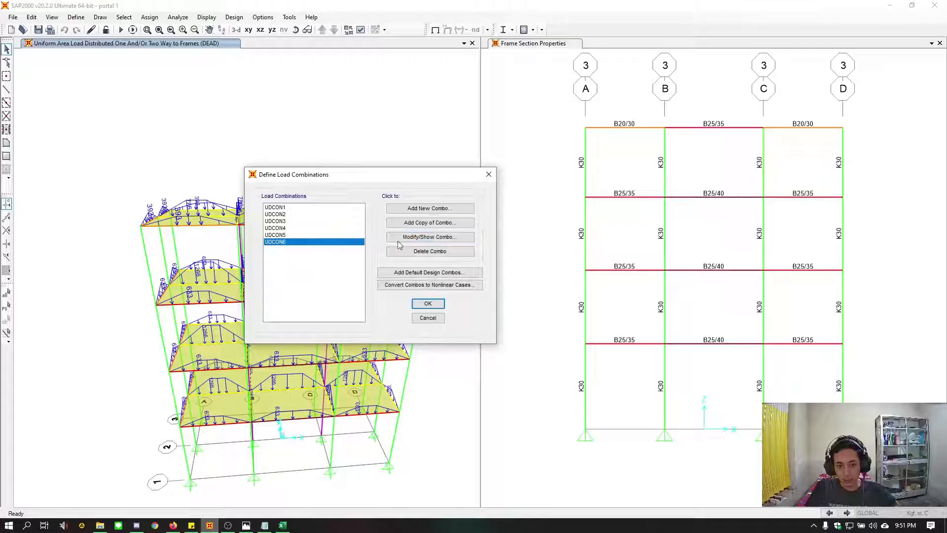
{"action": "left_click", "coordinate": [400, 240]}
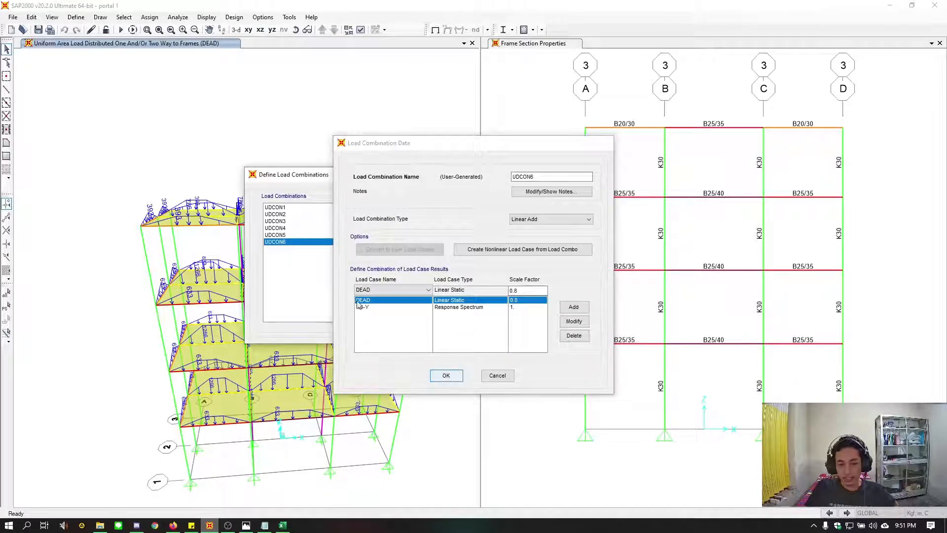
{"action": "key", "text": "Return"}
{"action": "left_click", "coordinate": [427, 306]}
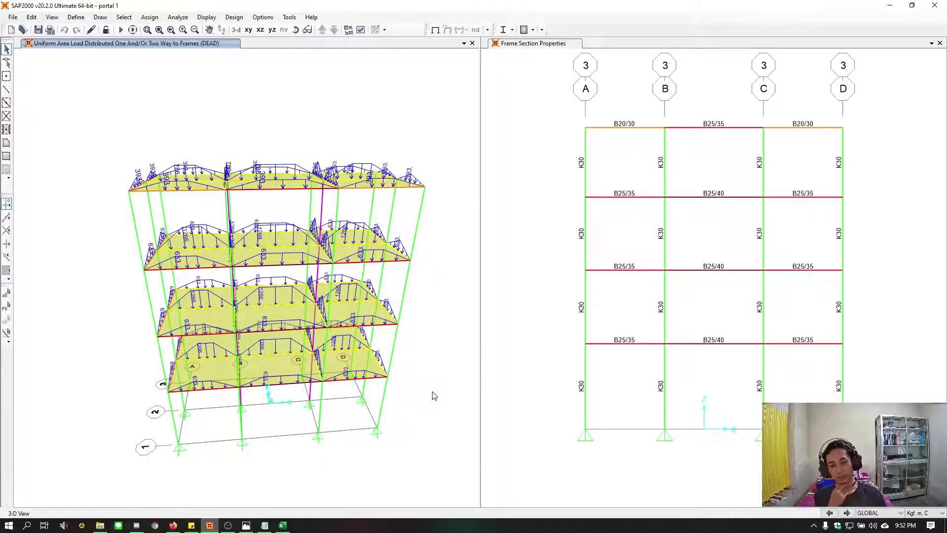
Base mass source MSSSRC1 on specified load patterns only, excluding element self mass, and add the DEAD pattern with multiplier 1
{"action": "left_click", "coordinate": [77, 17]}
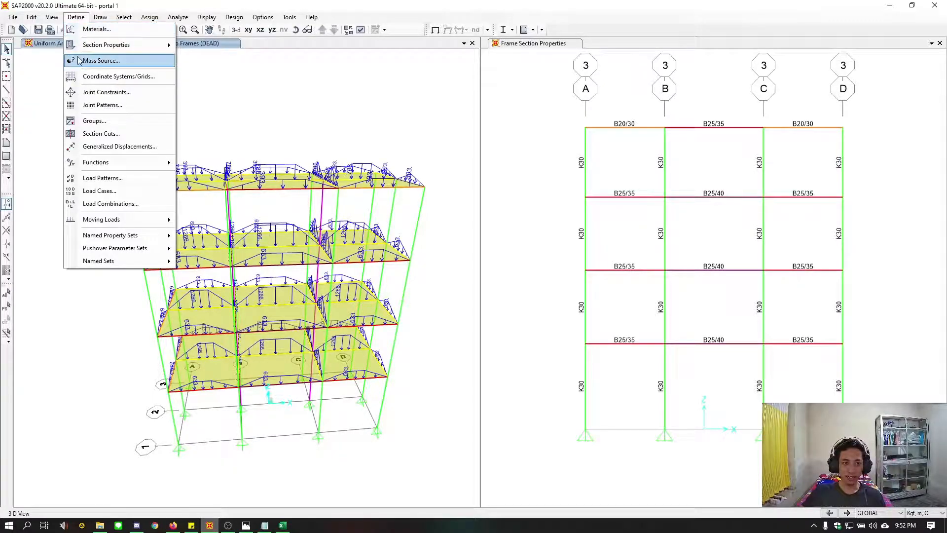
{"action": "left_click", "coordinate": [141, 61]}
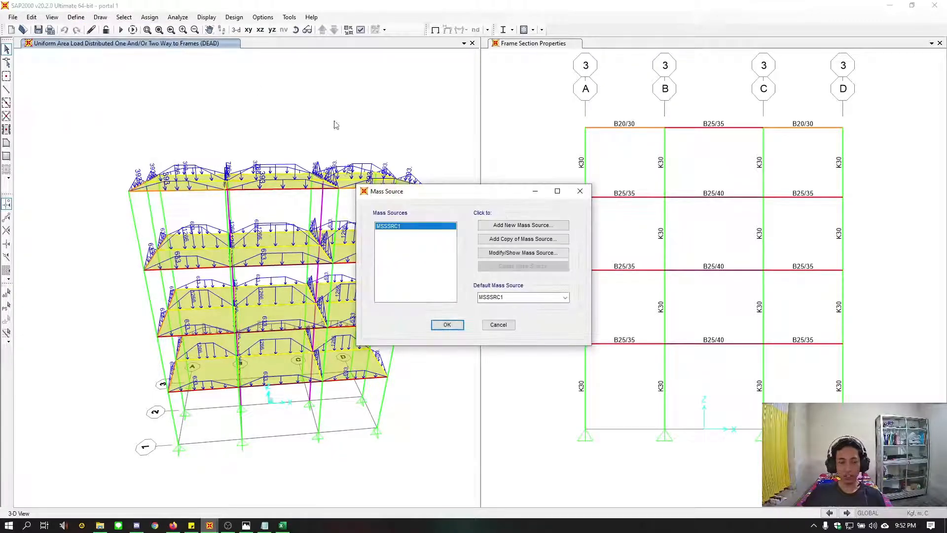
{"action": "left_click_drag", "start_coordinate": [421, 193], "coordinate": [474, 171]}
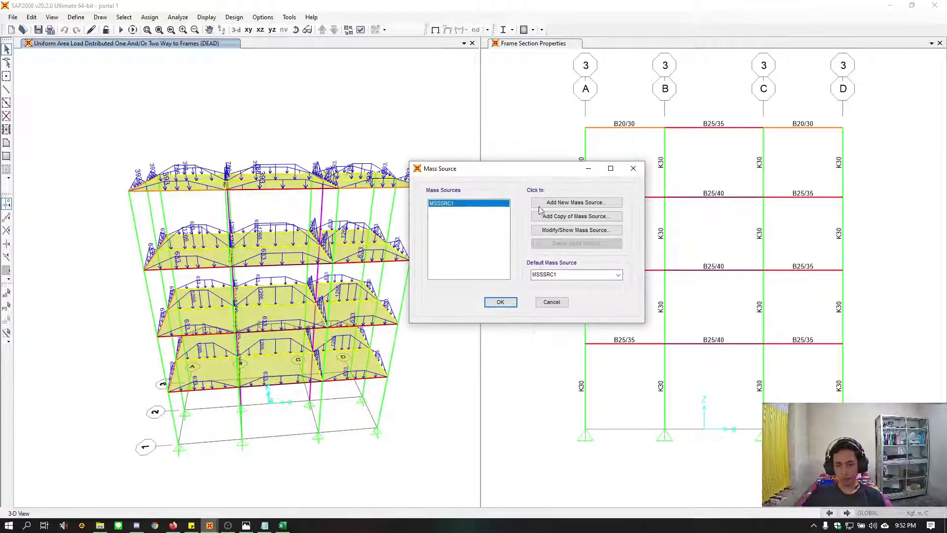
{"action": "left_click", "coordinate": [555, 233]}
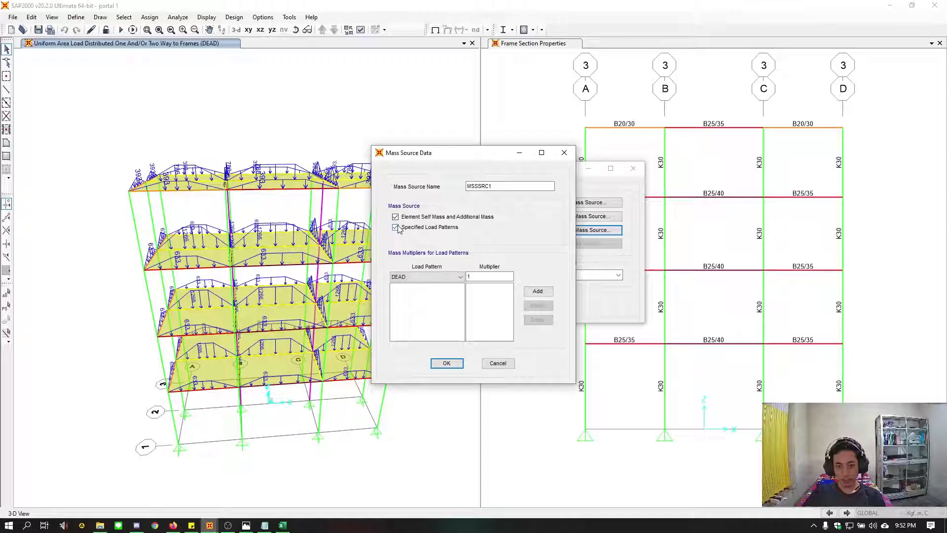
{"action": "left_click", "coordinate": [396, 217]}
{"action": "left_click", "coordinate": [476, 278]}
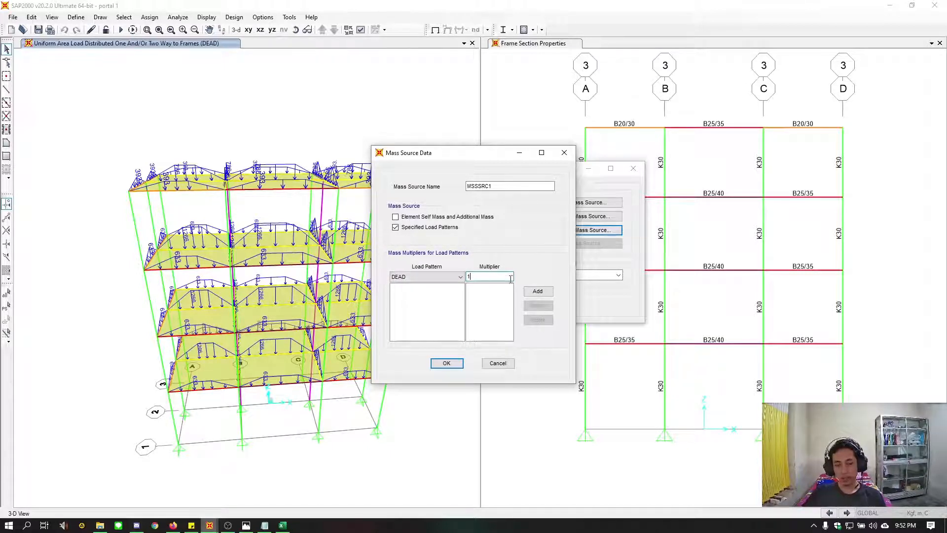
{"action": "left_click", "coordinate": [537, 291]}
Add the LIVE load pattern to the mass source with multiplier 0.3, and accept the mass source definition
{"action": "left_click", "coordinate": [437, 276]}
{"action": "left_click", "coordinate": [427, 293]}
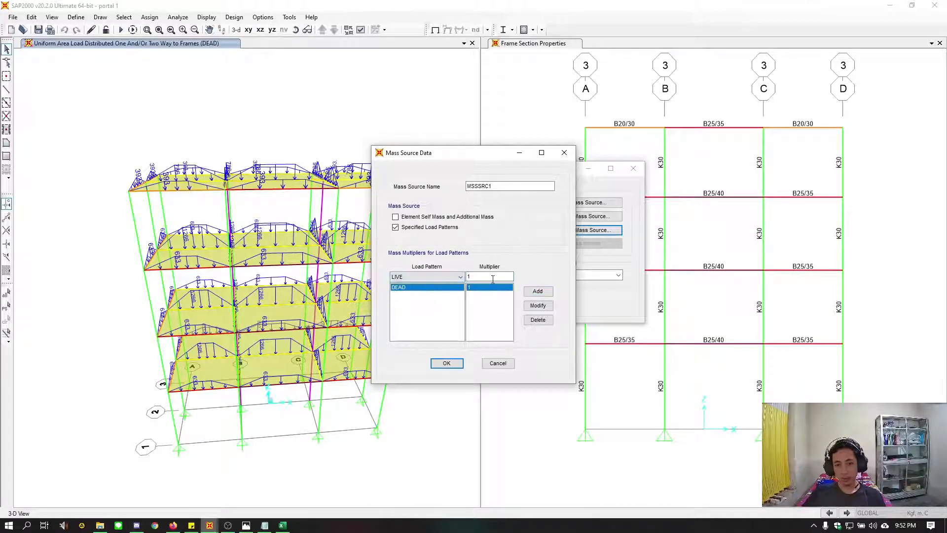
{"action": "left_click", "coordinate": [493, 279]}
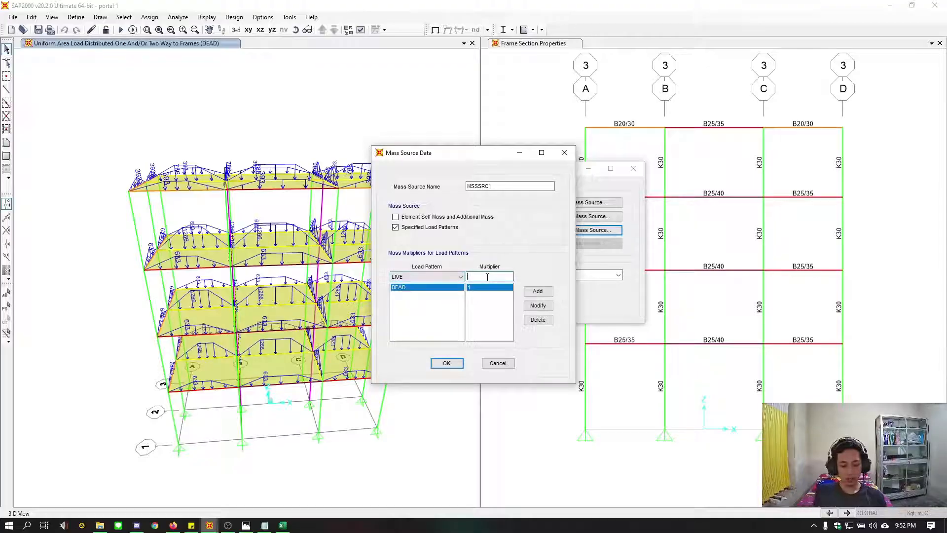
{"action": "type", "text": "0.3"}
{"action": "left_click", "coordinate": [536, 291]}
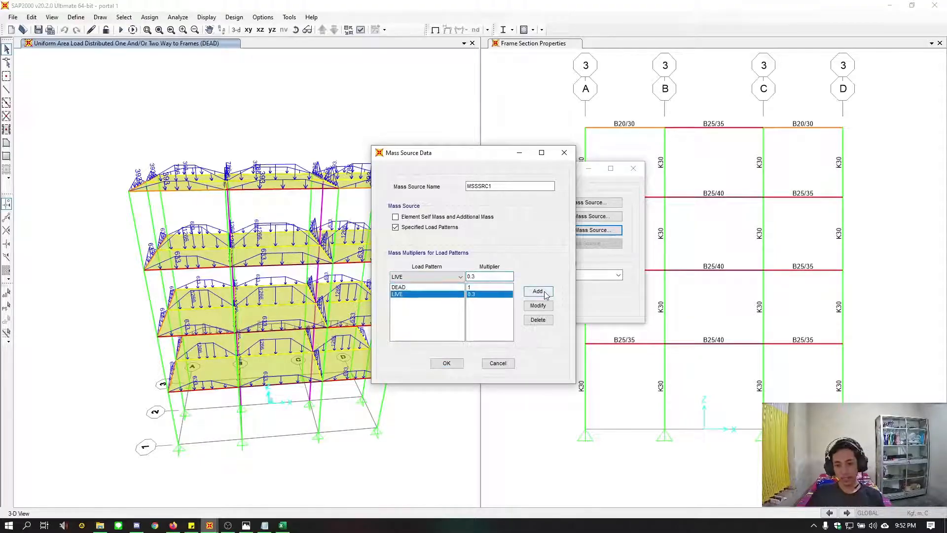
{"action": "left_click", "coordinate": [481, 287]}
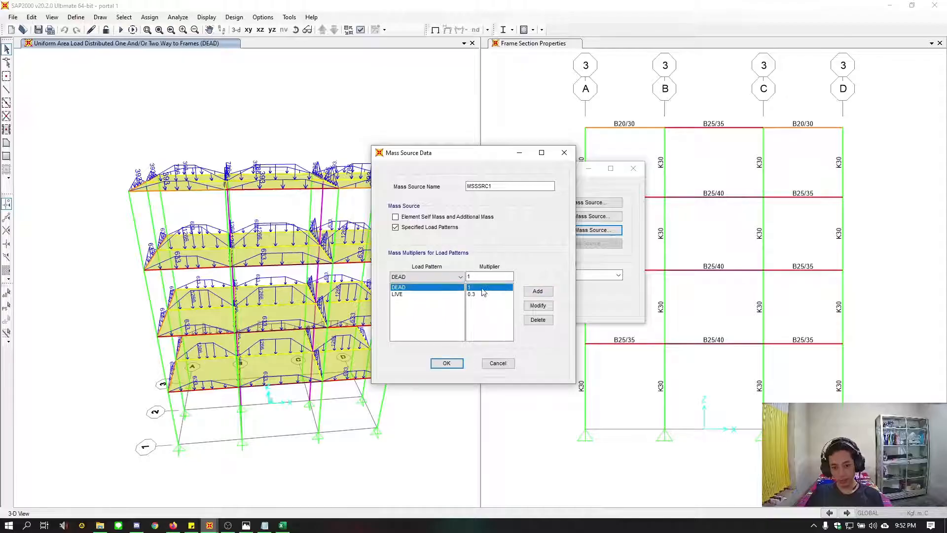
{"action": "left_click", "coordinate": [444, 294]}
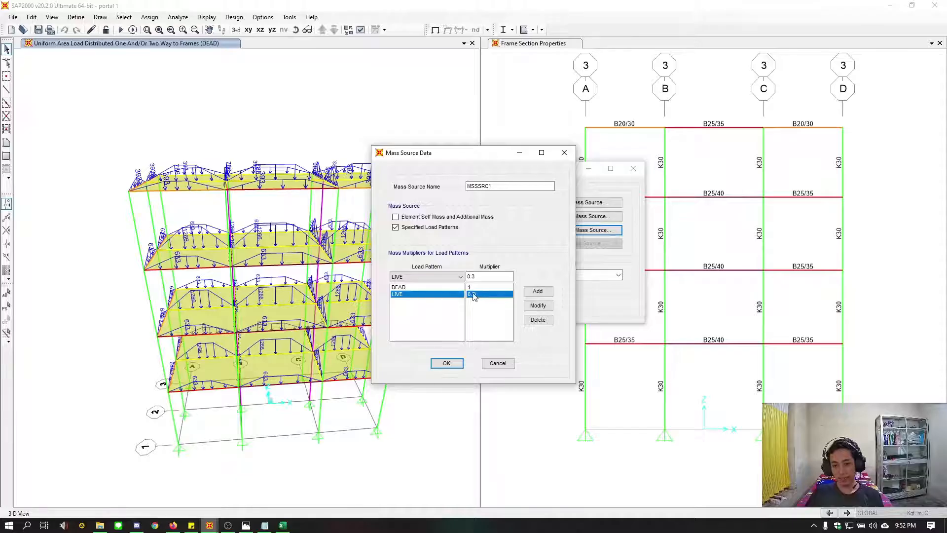
{"action": "left_click", "coordinate": [475, 276]}
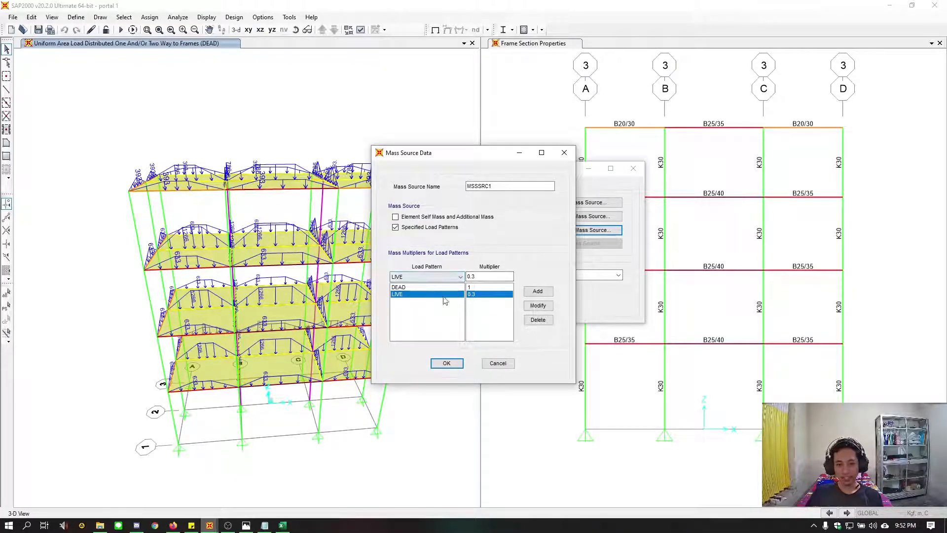
{"action": "left_click", "coordinate": [450, 366]}
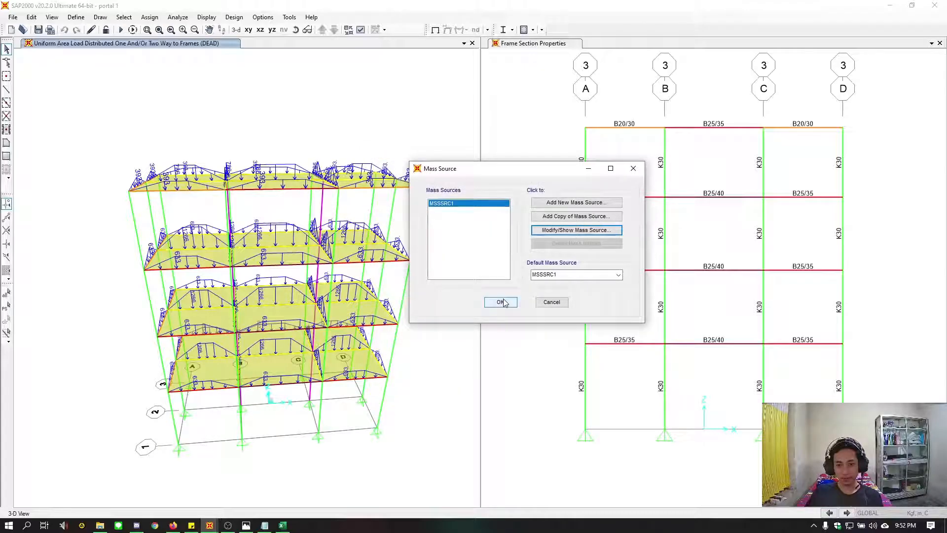
{"action": "left_click", "coordinate": [501, 302]}
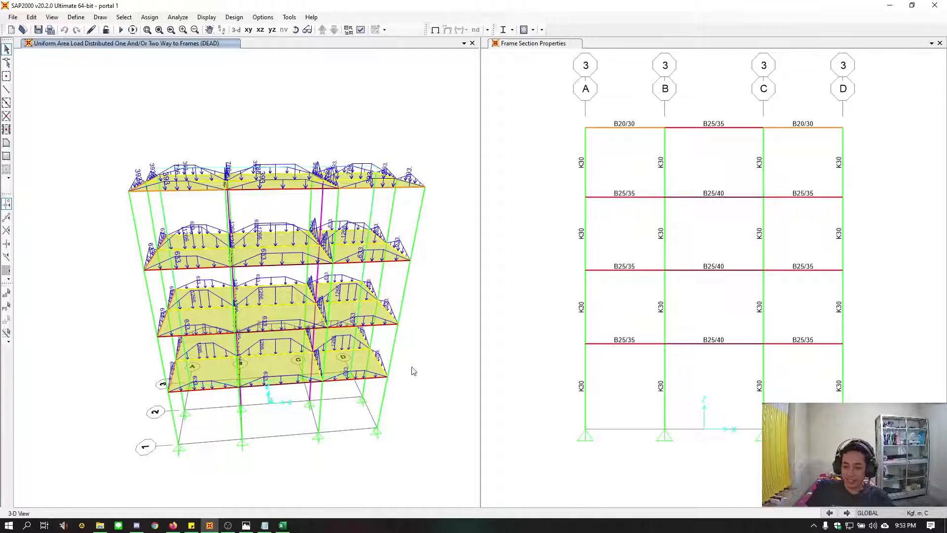
{"action": "key", "text": "F4"}
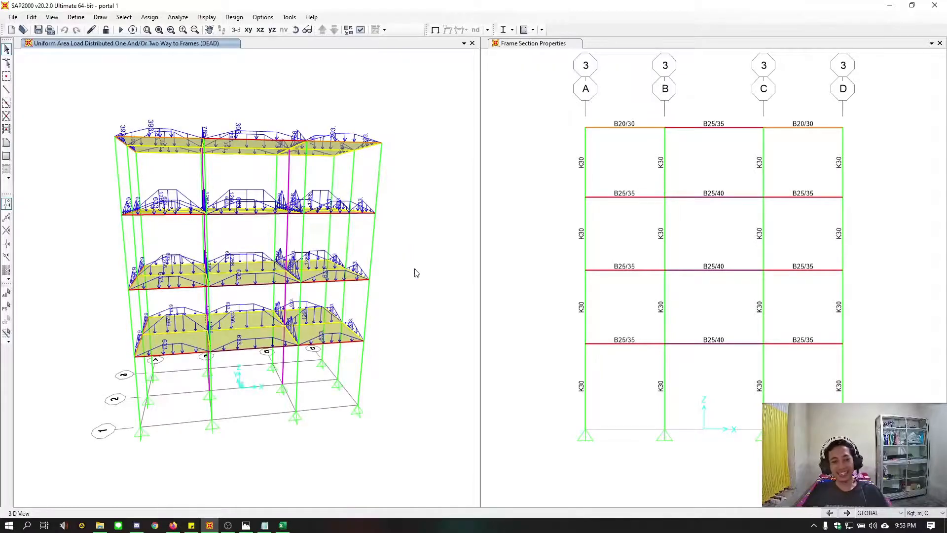
{"action": "middle_click_drag", "start_coordinate": [338, 464], "coordinate": [348, 480]}
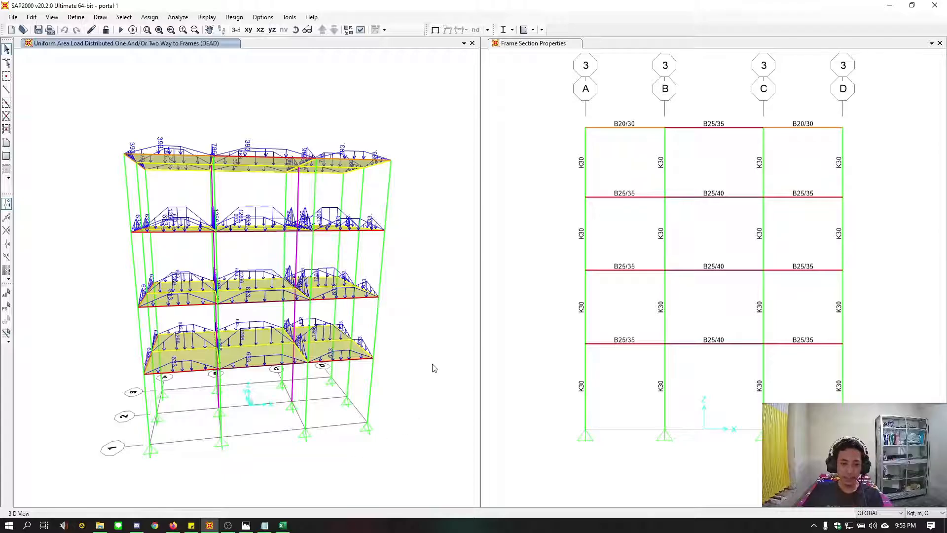
{"action": "middle_click_drag", "start_coordinate": [423, 391], "coordinate": [416, 405]}
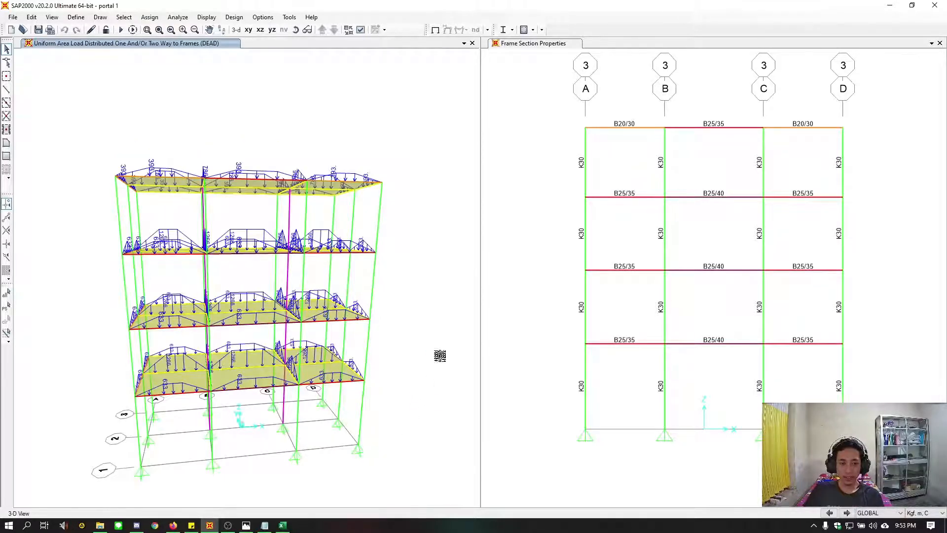
{"action": "middle_click_drag", "start_coordinate": [425, 376], "coordinate": [434, 351]}
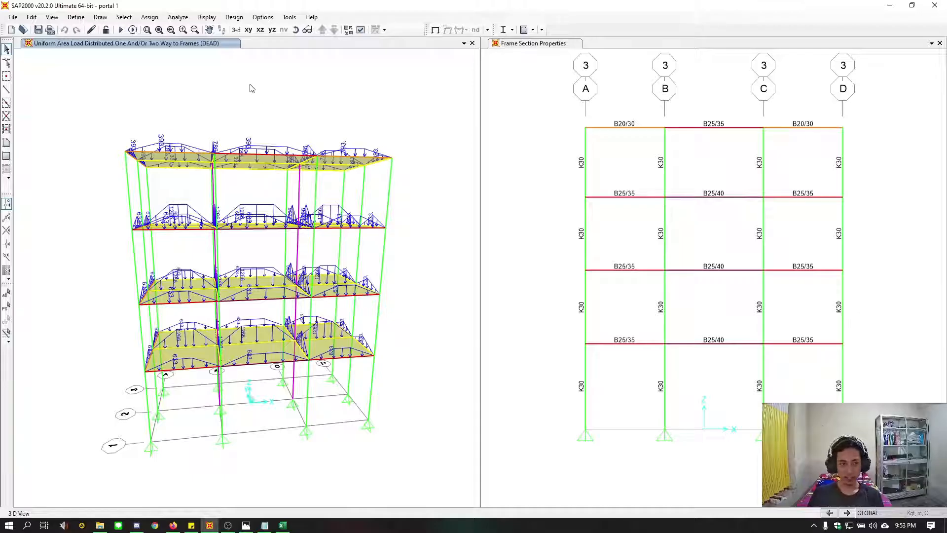
Set the analysis degrees of freedom to Space Frame, and check which load cases are set to run
{"action": "left_click", "coordinate": [178, 17]}
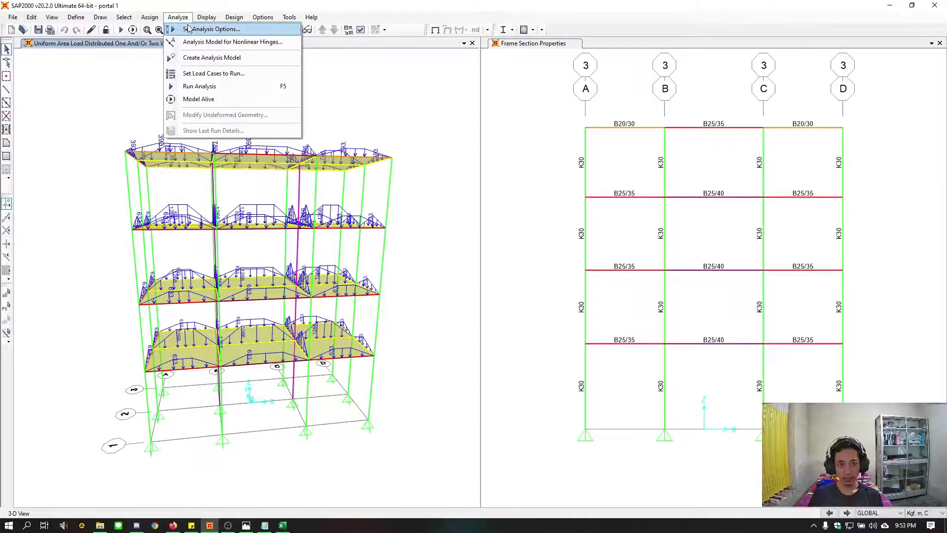
{"action": "left_click", "coordinate": [197, 30]}
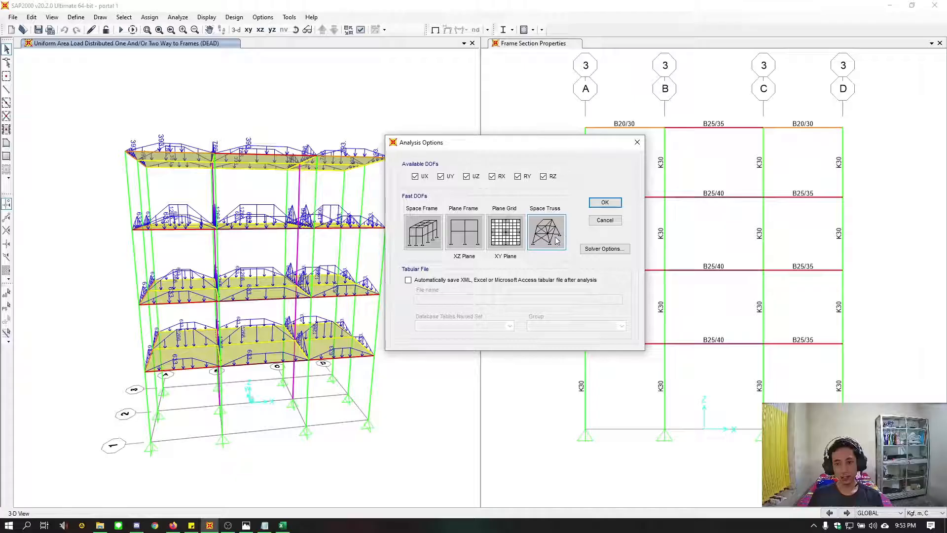
{"action": "left_click", "coordinate": [412, 227]}
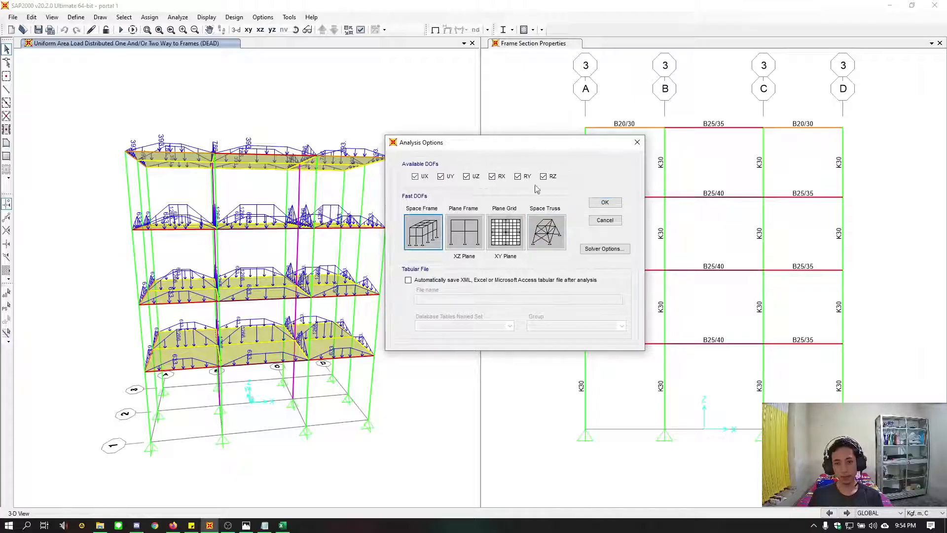
{"action": "left_click", "coordinate": [606, 203]}
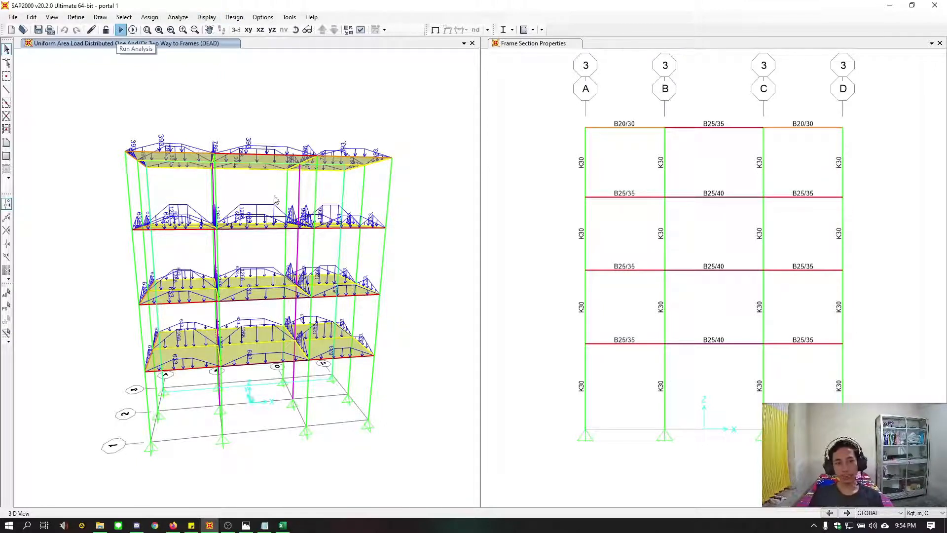
{"action": "left_click", "coordinate": [121, 30]}
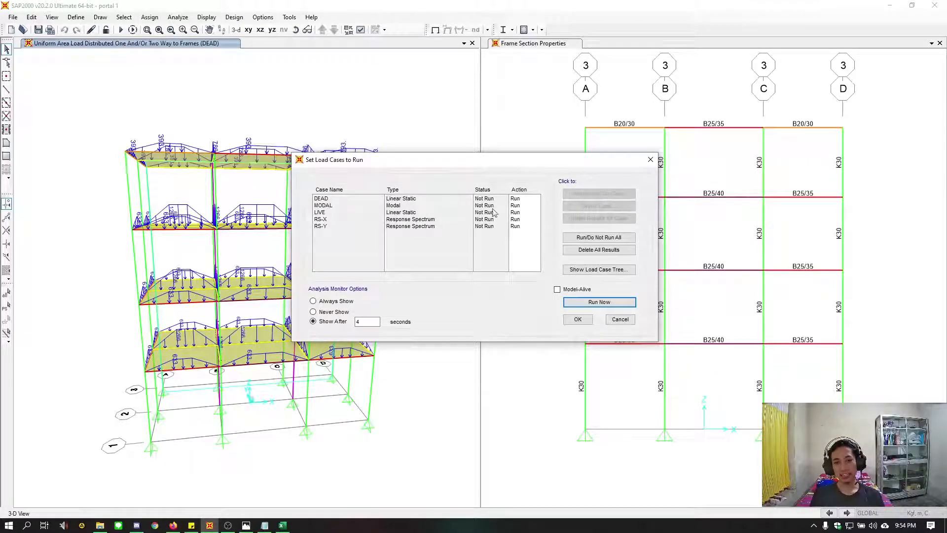
{"action": "left_click", "coordinate": [651, 159]}
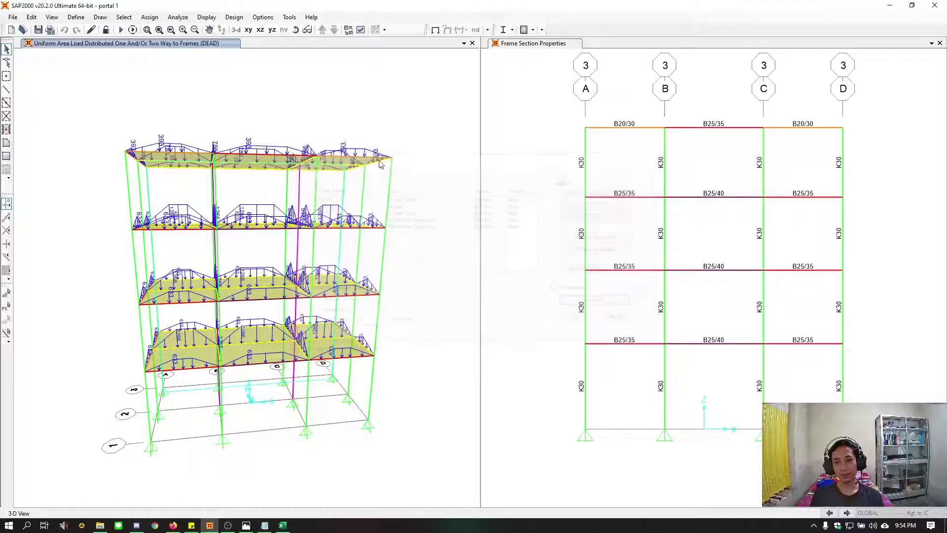
Set the maximum number of modes of the MODAL load case to 9 and accept the load case definitions
{"action": "left_click", "coordinate": [76, 17]}
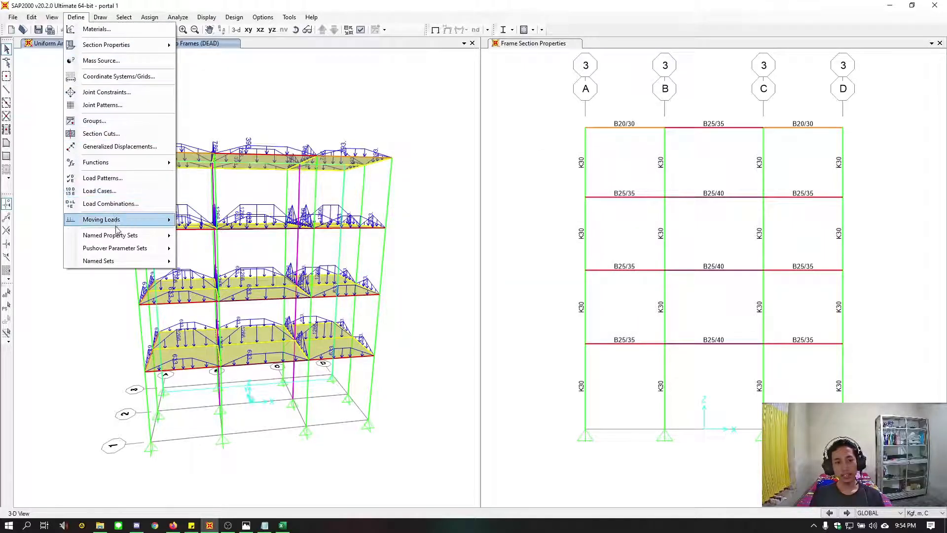
{"action": "left_click", "coordinate": [120, 191]}
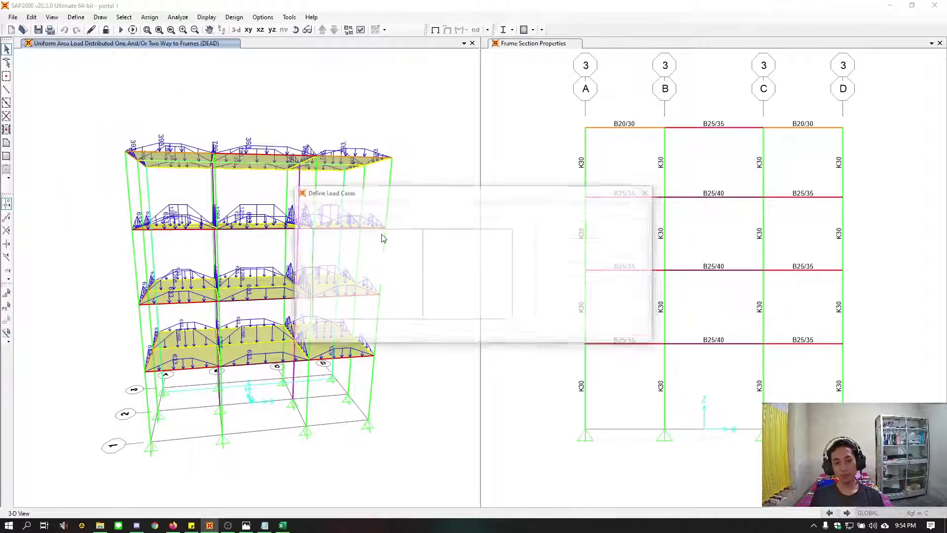
{"action": "left_click", "coordinate": [363, 240]}
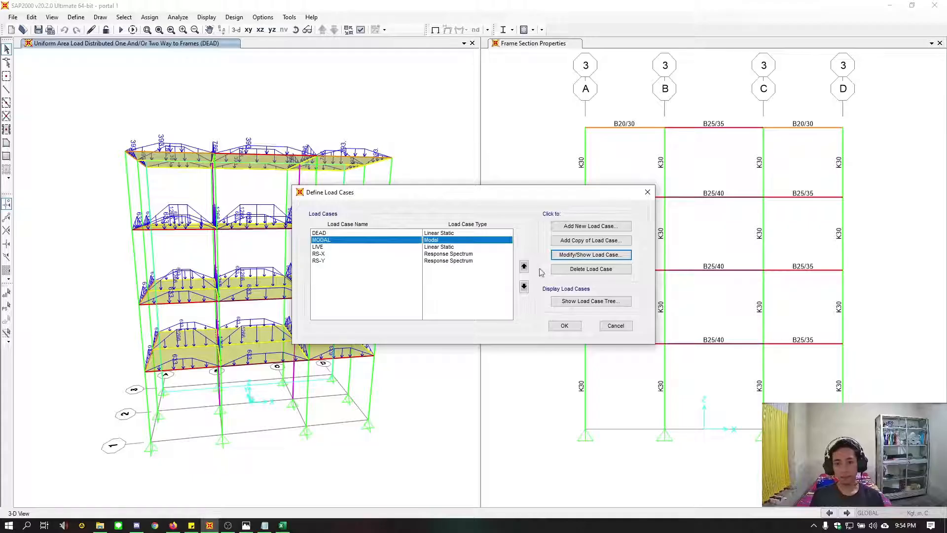
{"action": "left_click", "coordinate": [579, 256]}
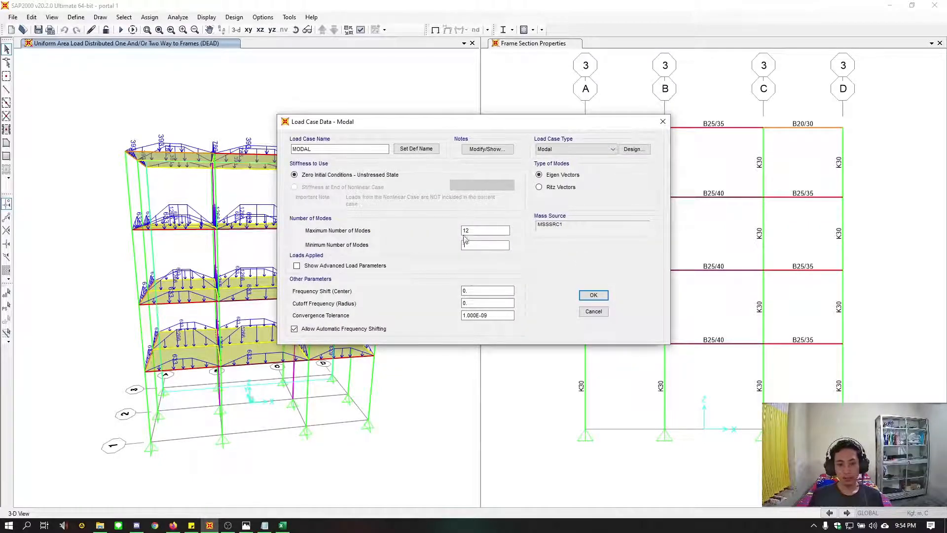
{"action": "left_click", "coordinate": [478, 229]}
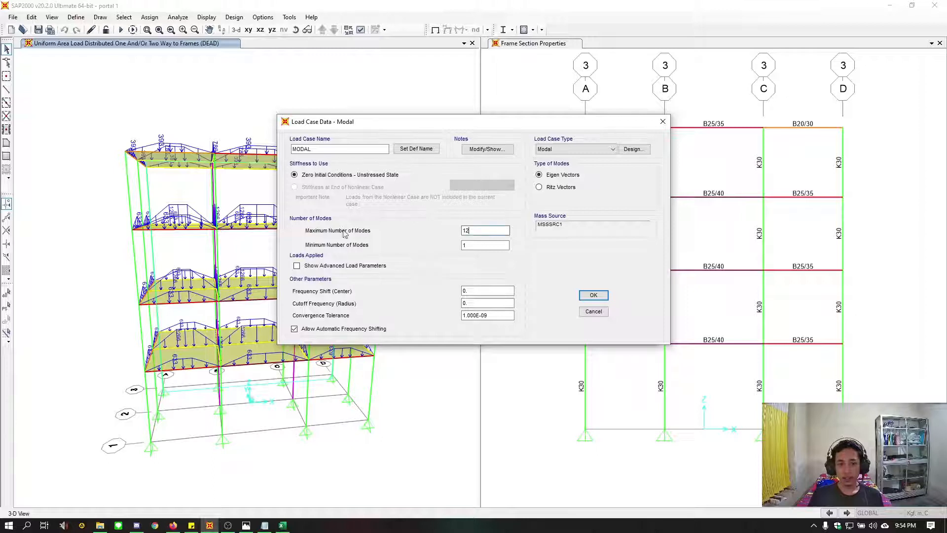
{"action": "left_click_drag", "start_coordinate": [474, 232], "coordinate": [453, 232]}
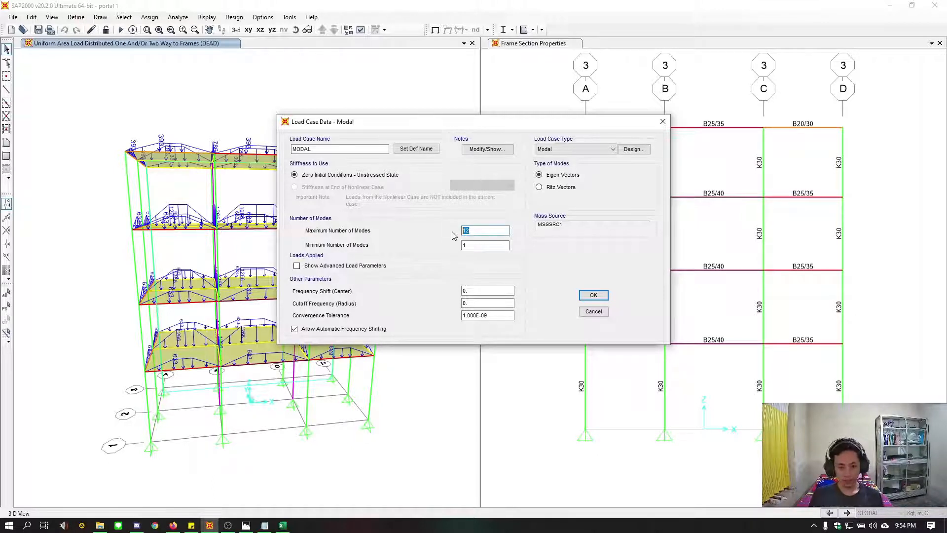
{"action": "type", "text": "9"}
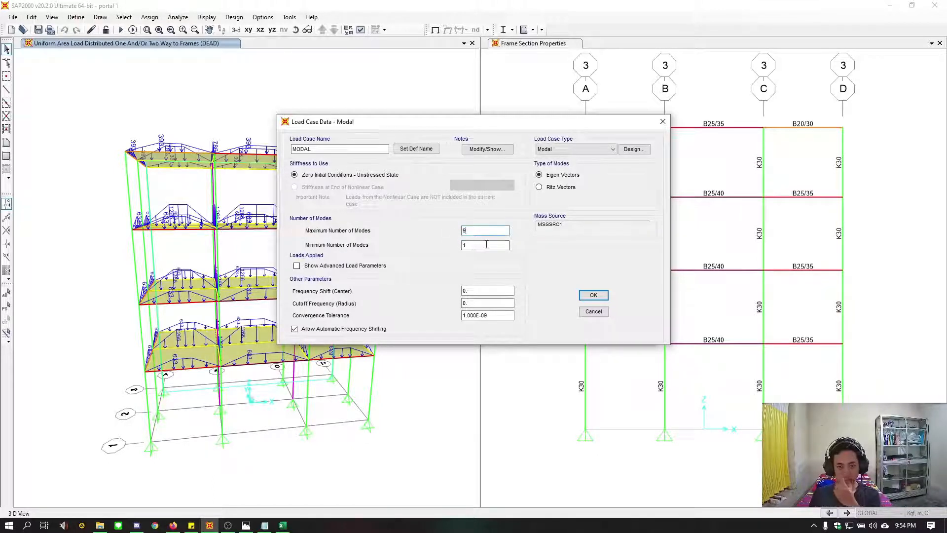
{"action": "left_click", "coordinate": [593, 295]}
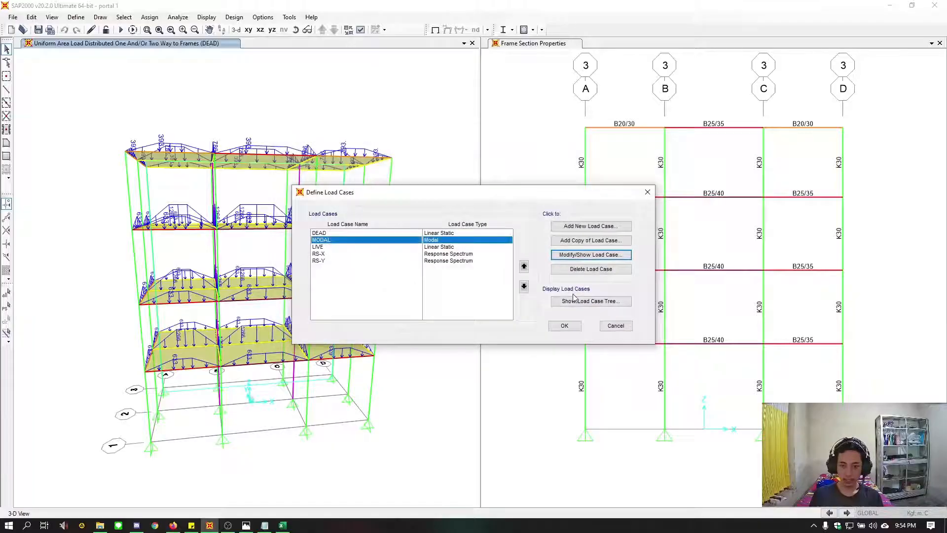
{"action": "left_click", "coordinate": [573, 328]}
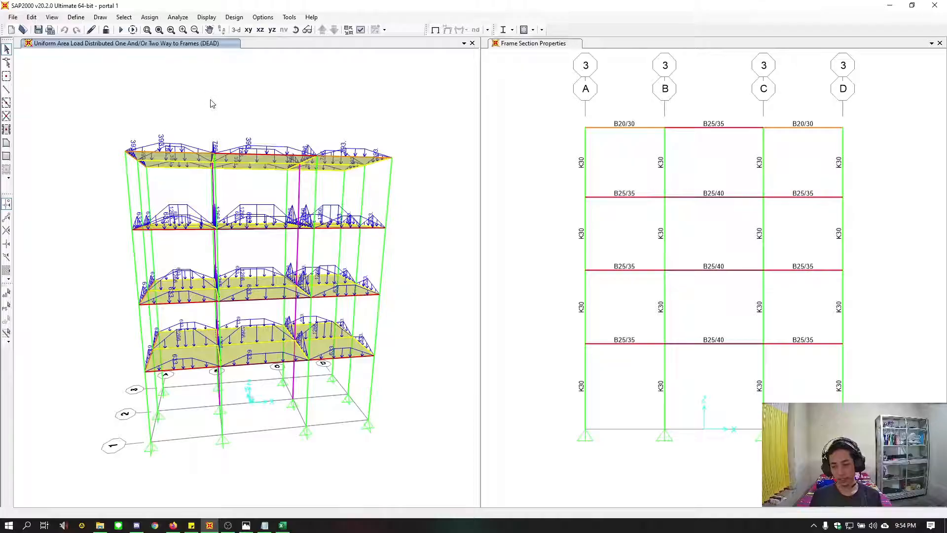
Run the analysis for the DEAD, MODAL, LIVE, RS-X and RS-Y load cases
{"action": "left_click", "coordinate": [121, 30]}
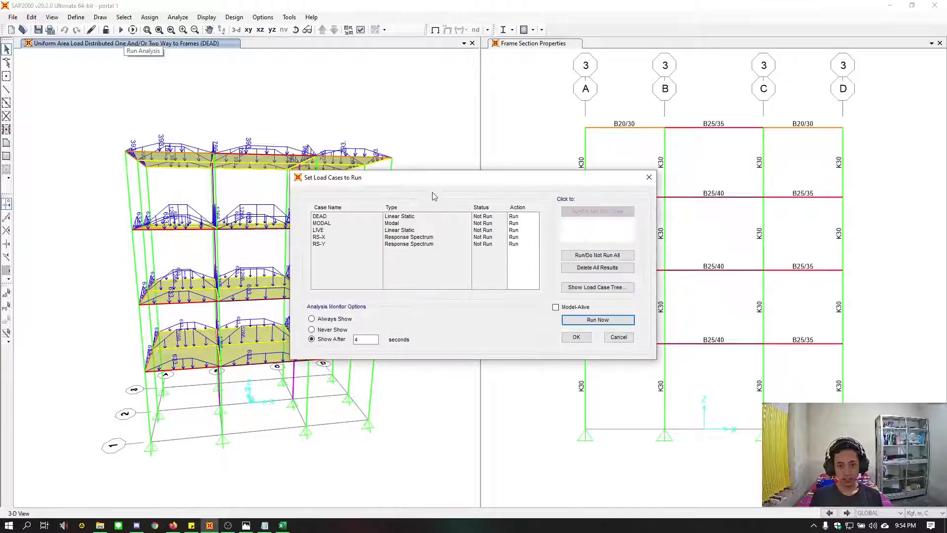
{"action": "left_click", "coordinate": [597, 320]}
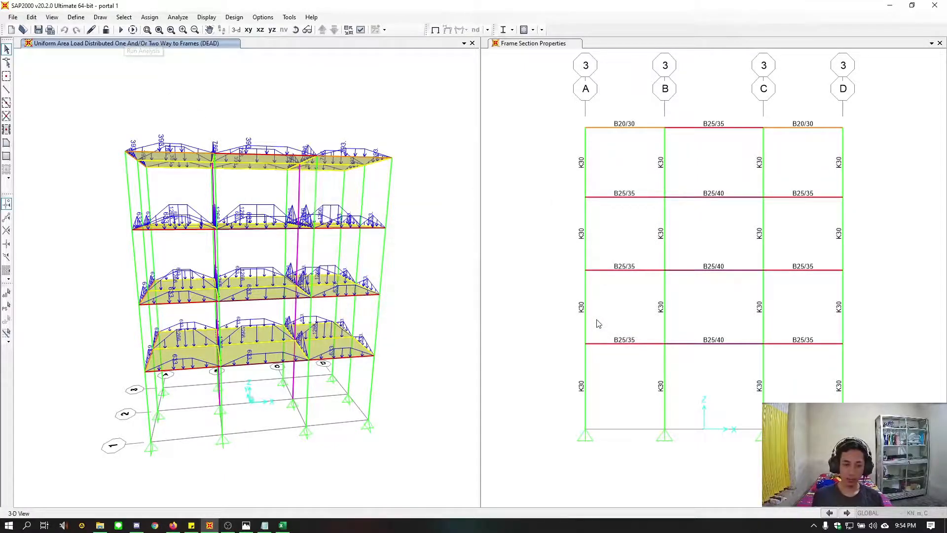
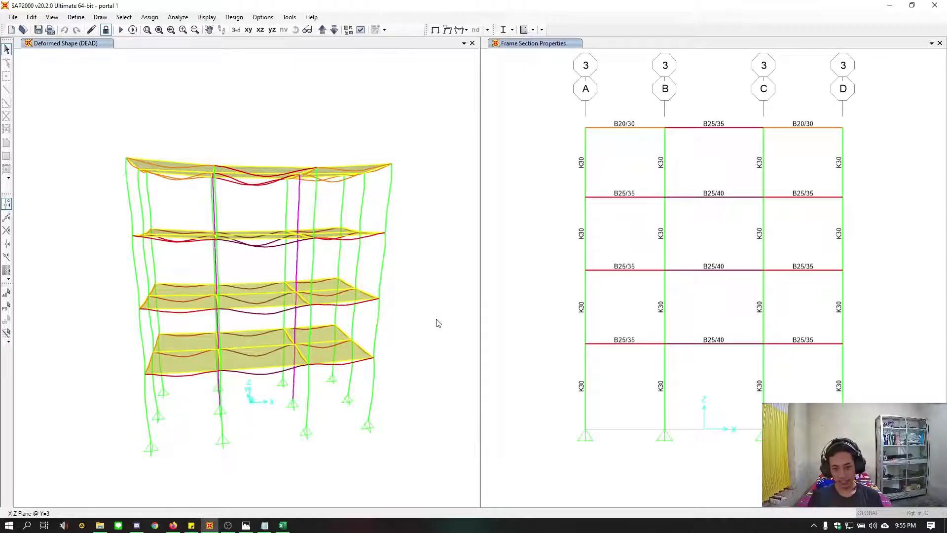
Display the deformed shape of the 3D frame for mode 1 of the MODAL case
{"action": "left_click", "coordinate": [69, 41]}
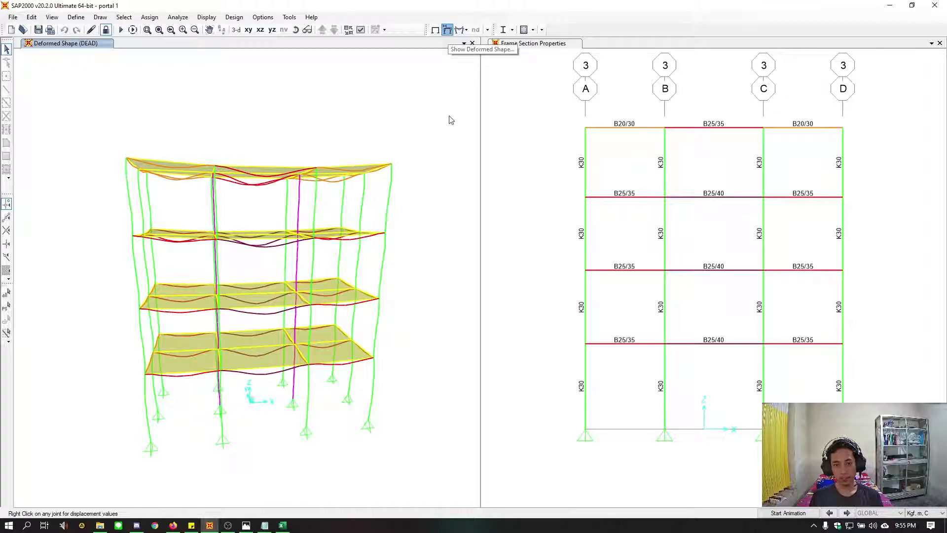
{"action": "left_click_drag", "start_coordinate": [441, 89], "coordinate": [530, 71]}
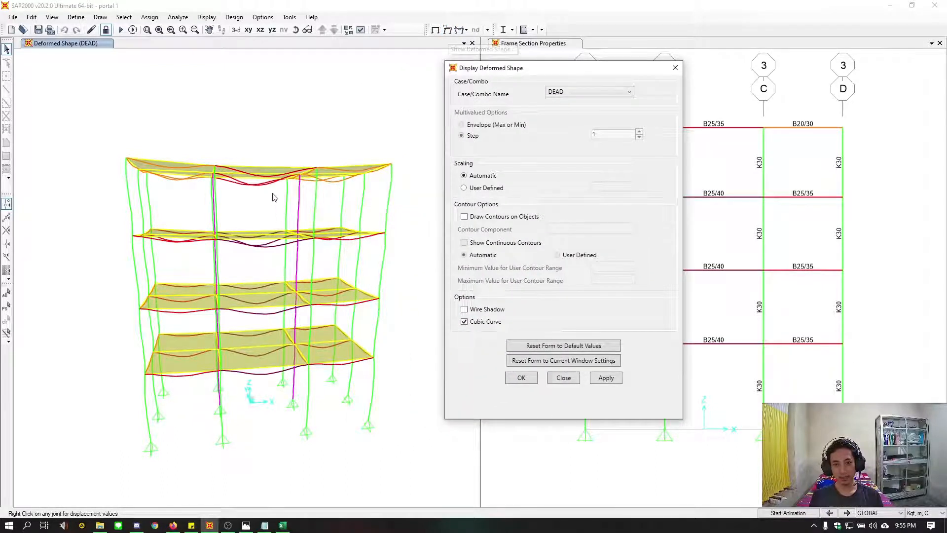
{"action": "left_click", "coordinate": [596, 94]}
{"action": "left_click", "coordinate": [583, 114]}
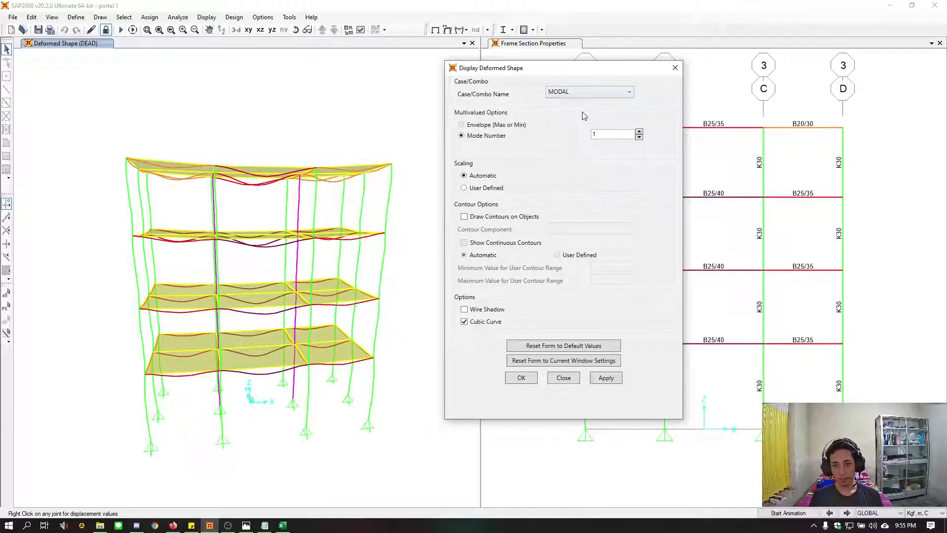
{"action": "left_click", "coordinate": [606, 378]}
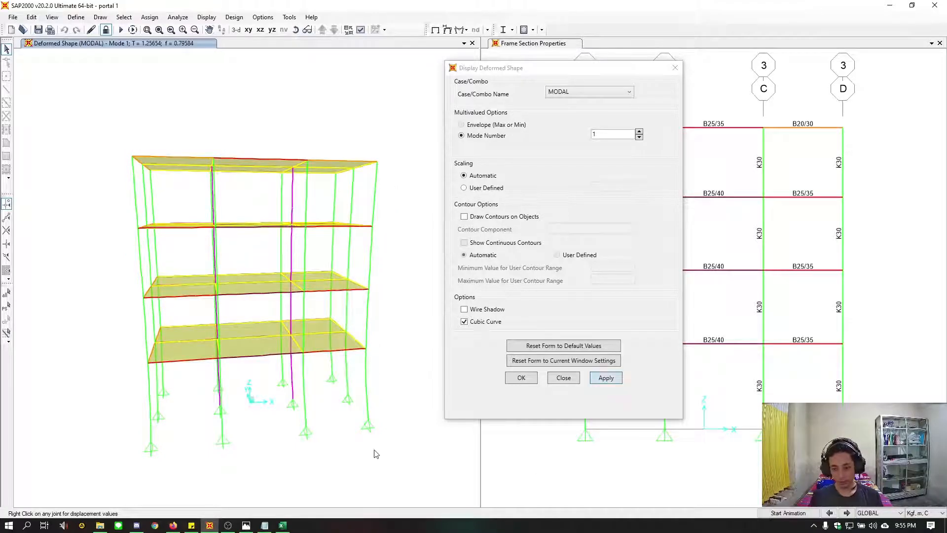
Animate the MODAL deformed shape through modes 1 to 3, and return the 3D view to mode 1
{"action": "middle_click_drag", "start_coordinate": [365, 452], "coordinate": [393, 453], "text": "shift"}
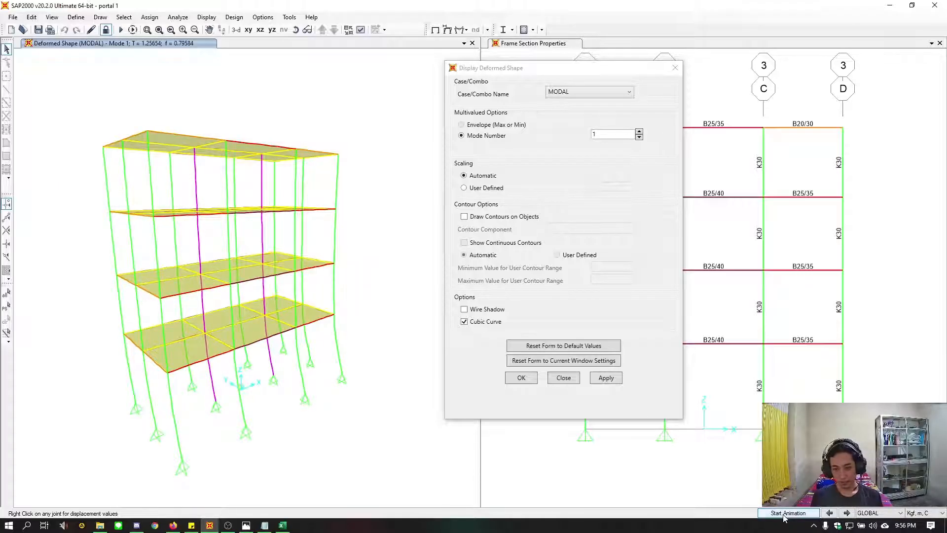
{"action": "left_click", "coordinate": [788, 512]}
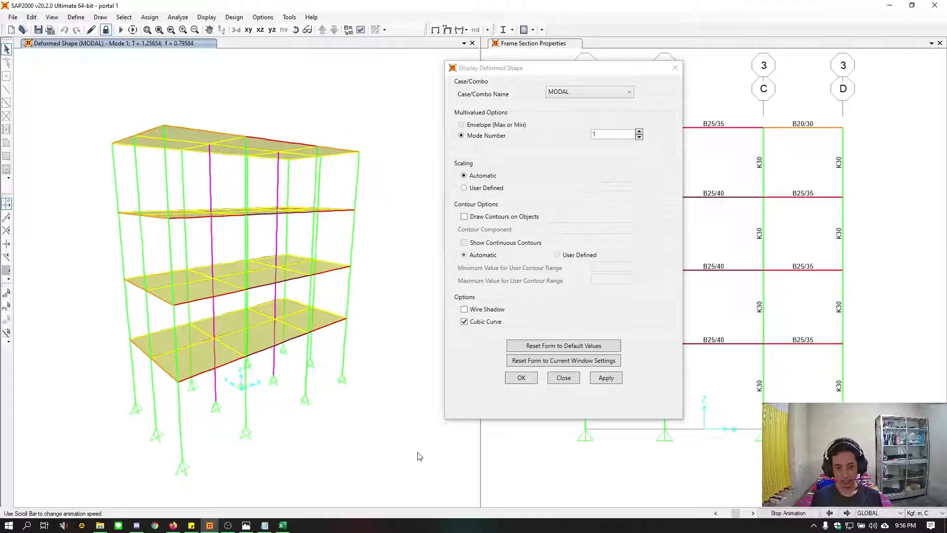
{"action": "left_click", "coordinate": [789, 513]}
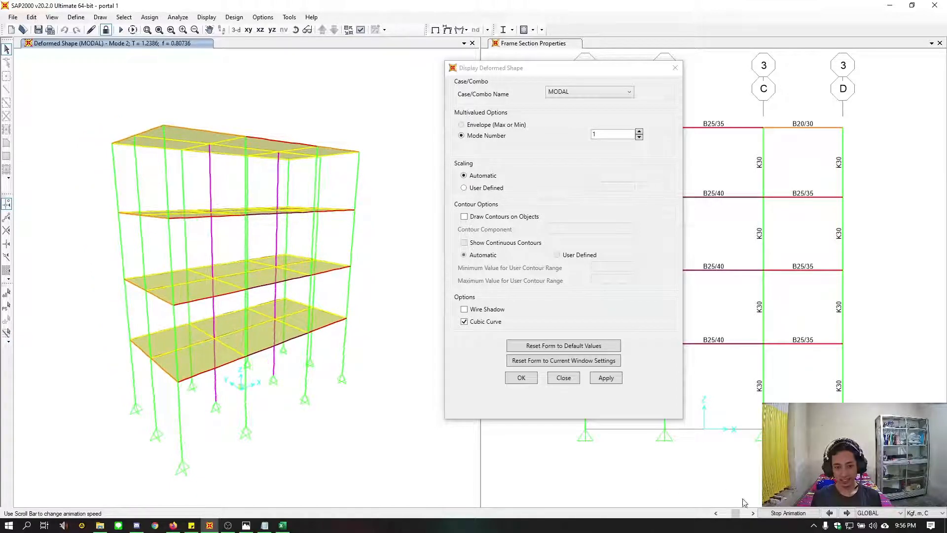
{"action": "left_click", "coordinate": [787, 513]}
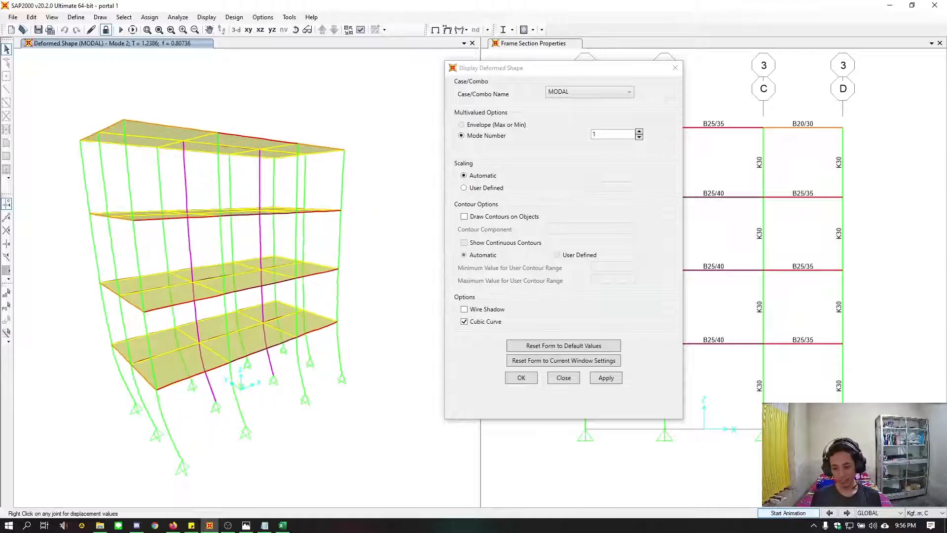
{"action": "left_click", "coordinate": [848, 513]}
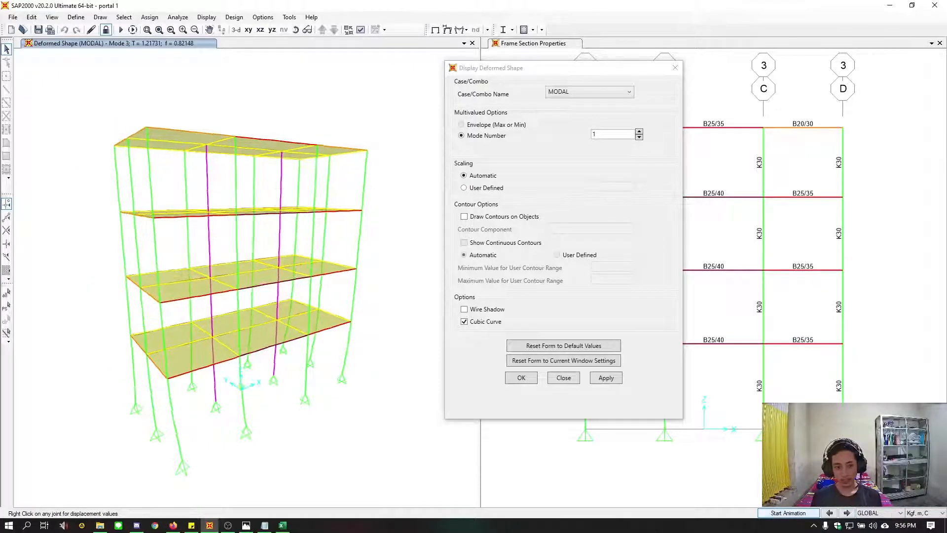
{"action": "left_click", "coordinate": [788, 513]}
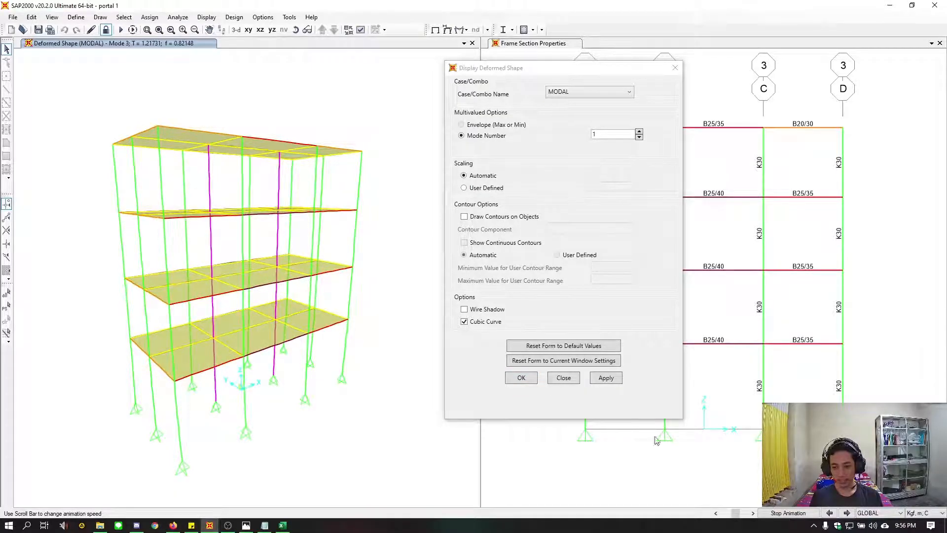
{"action": "left_click", "coordinate": [523, 379]}
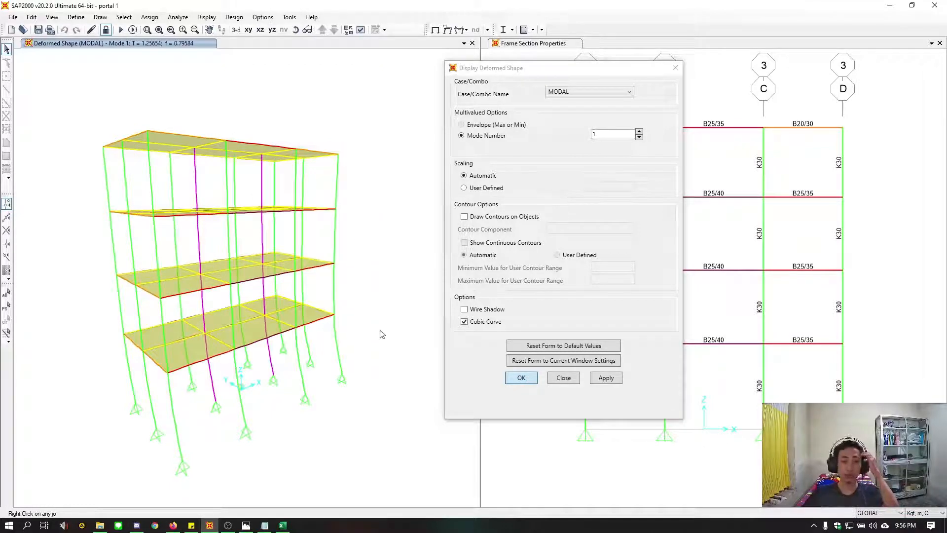
Change the graphics mode used to render the model views
{"action": "left_click", "coordinate": [241, 18]}
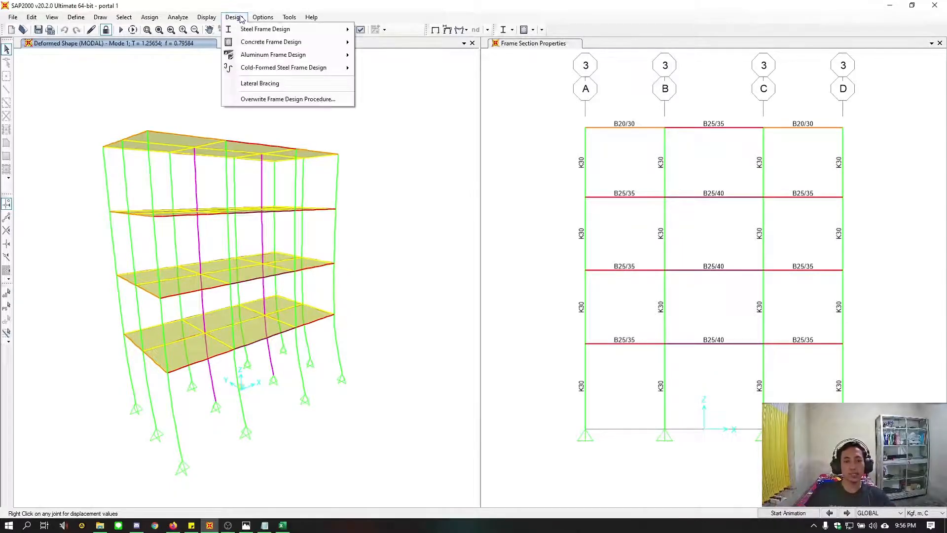
{"action": "mouse_move", "coordinate": [206, 18]}
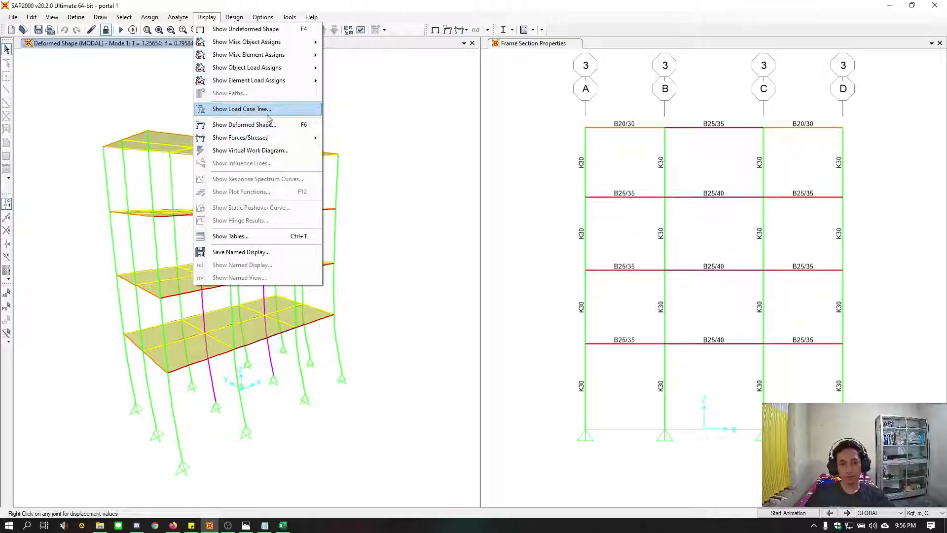
{"action": "mouse_move", "coordinate": [263, 15]}
{"action": "mouse_move", "coordinate": [345, 87]}
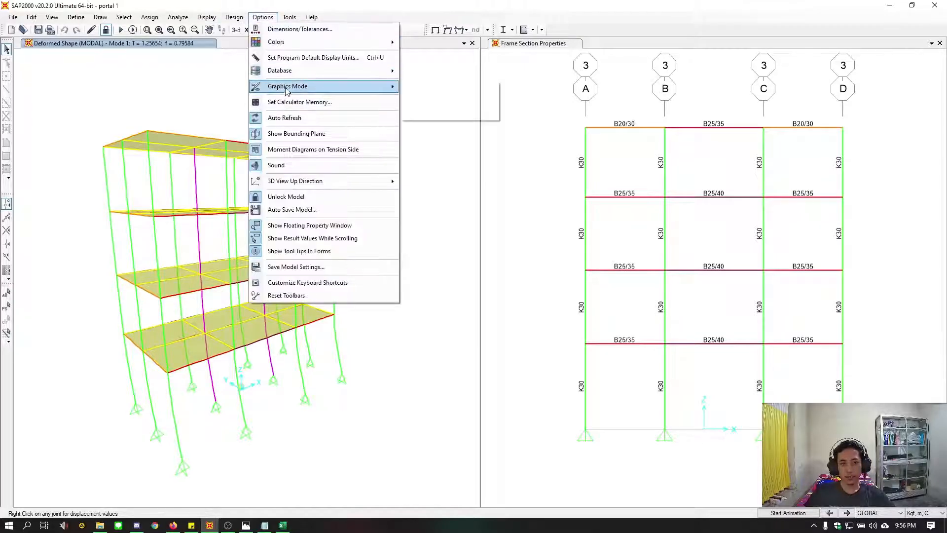
{"action": "left_click", "coordinate": [427, 103]}
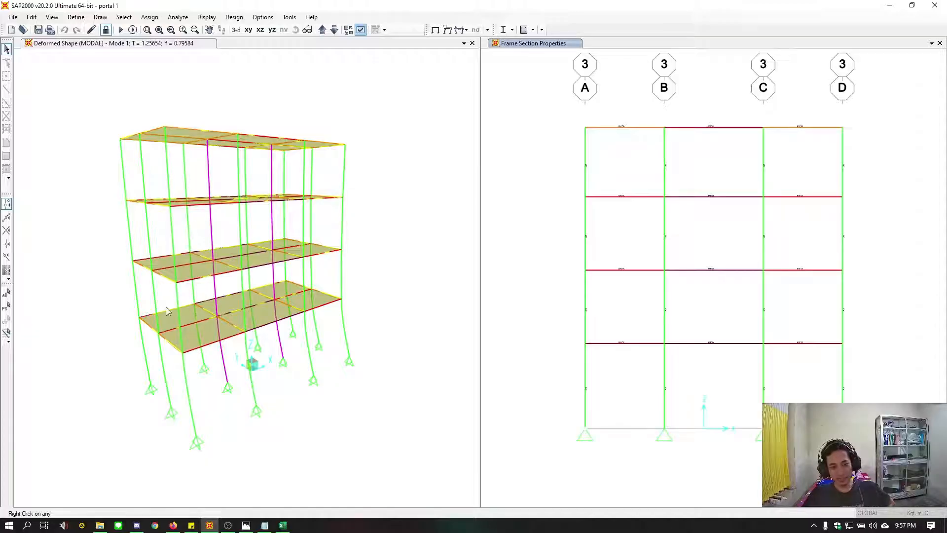
Set the view type of the 3D deformed shape view to Extrude
{"action": "left_click", "coordinate": [348, 258]}
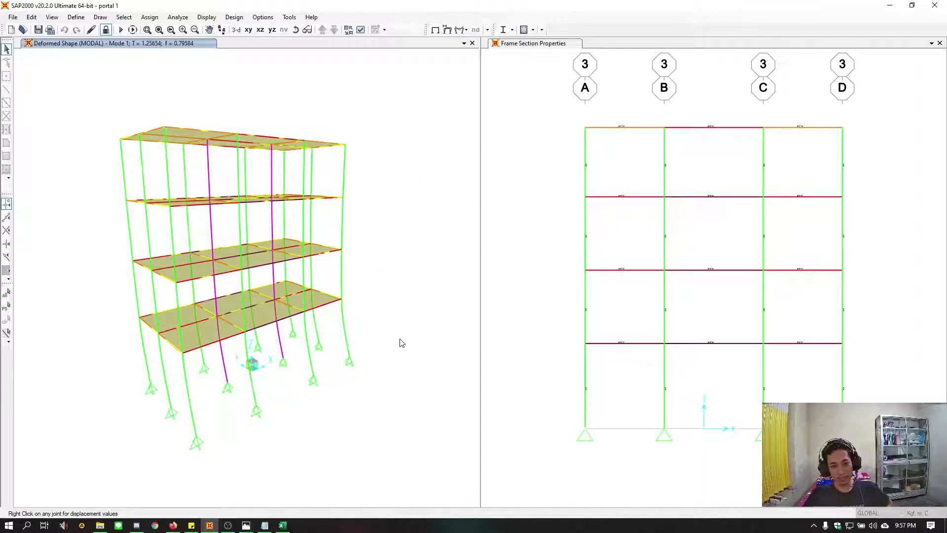
{"action": "left_click", "coordinate": [362, 30]}
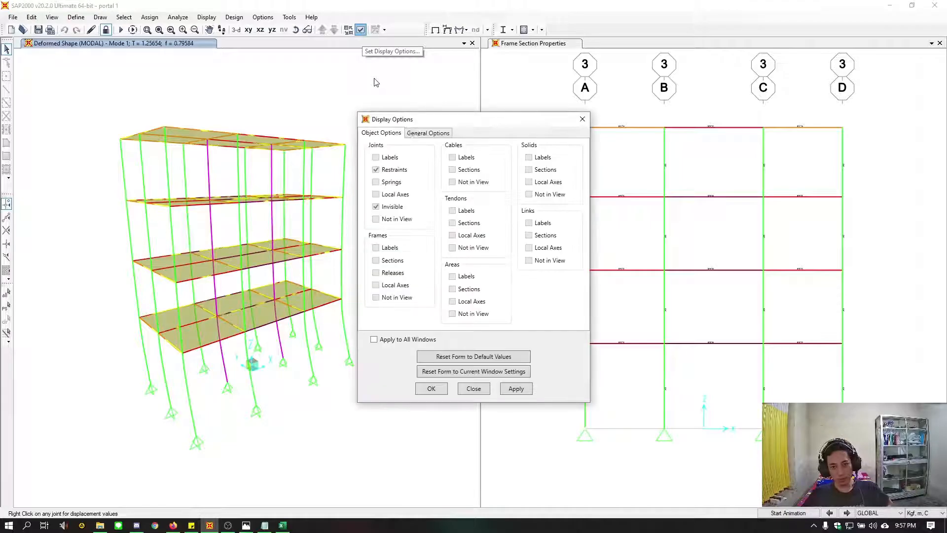
{"action": "left_click", "coordinate": [429, 132]}
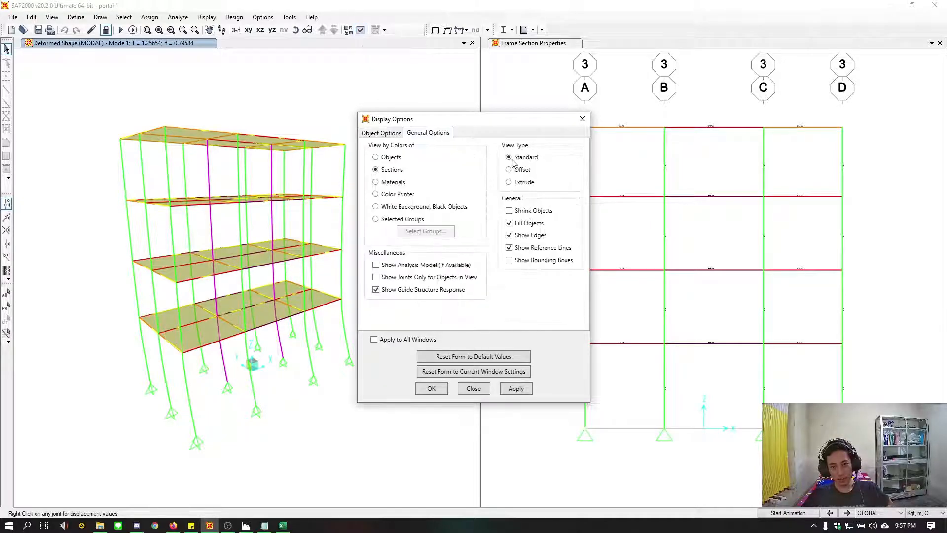
{"action": "left_click", "coordinate": [516, 388]}
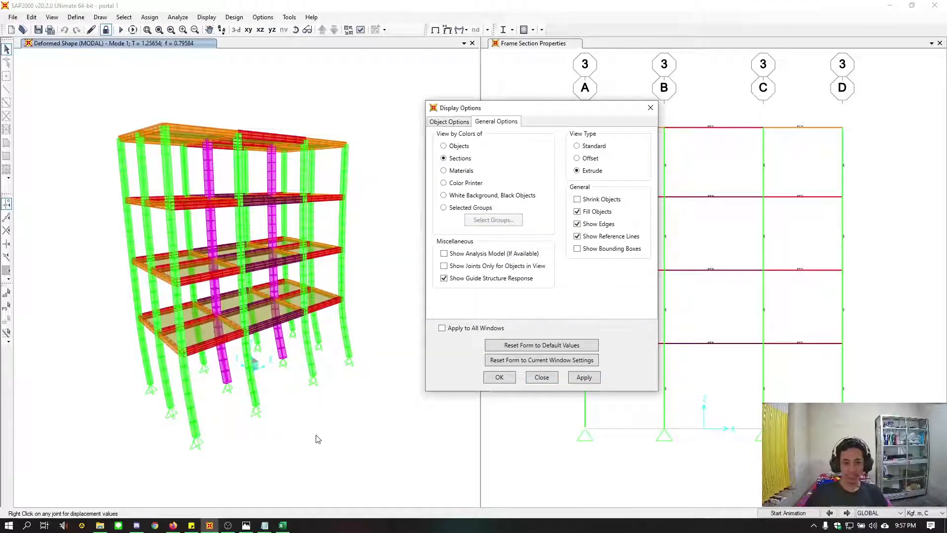
{"action": "left_click", "coordinate": [499, 376]}
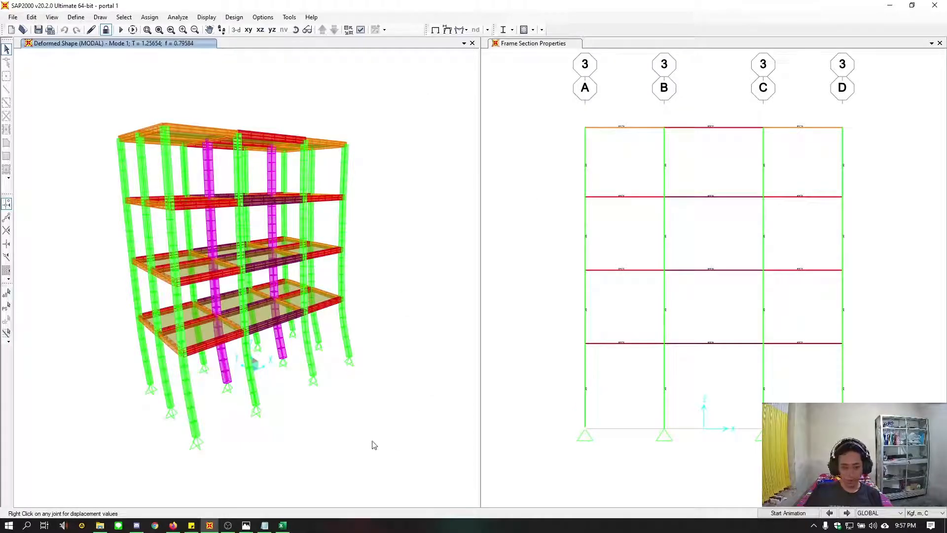
Animate the extruded deformed shape for MODAL mode 1, and step on to mode 3
{"action": "middle_click_drag", "start_coordinate": [373, 441], "coordinate": [325, 446], "text": "shift"}
{"action": "left_click", "coordinate": [779, 514]}
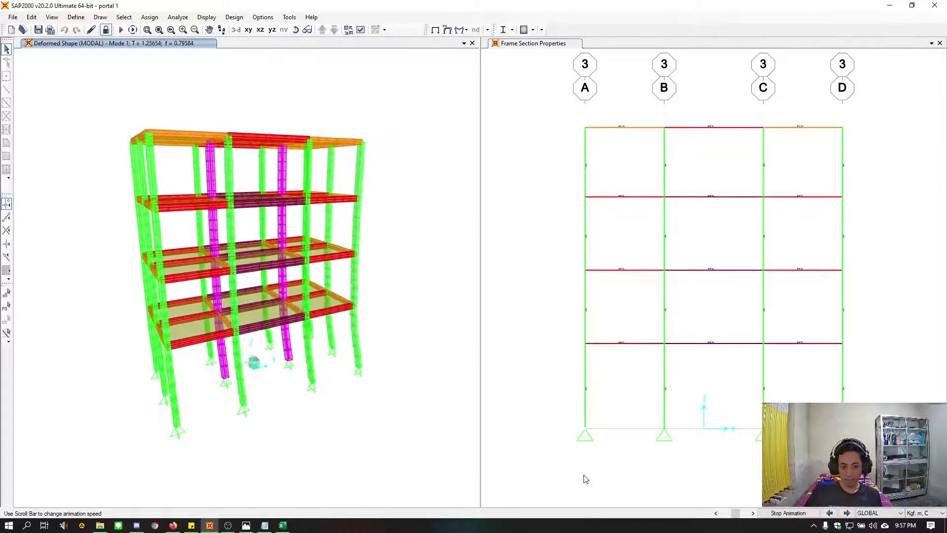
{"action": "left_click", "coordinate": [812, 511]}
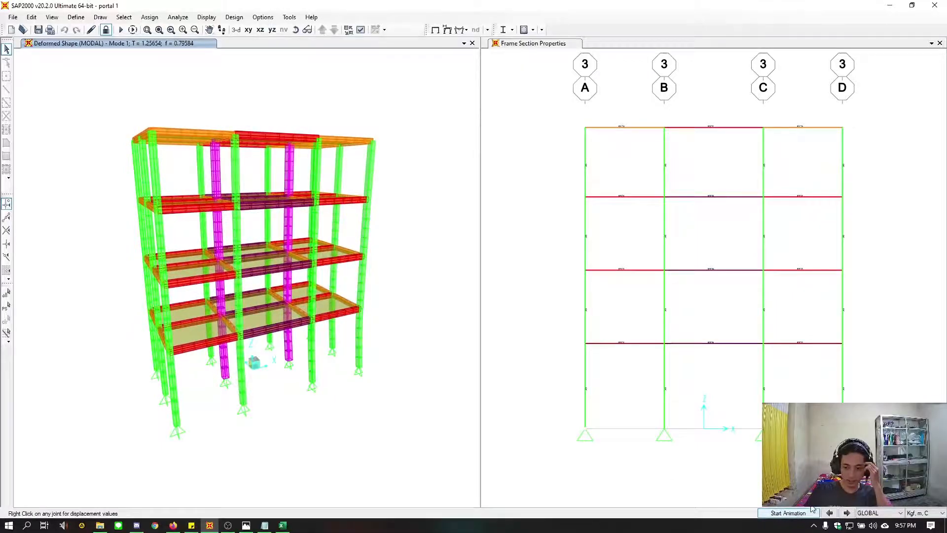
{"action": "left_click", "coordinate": [847, 513]}
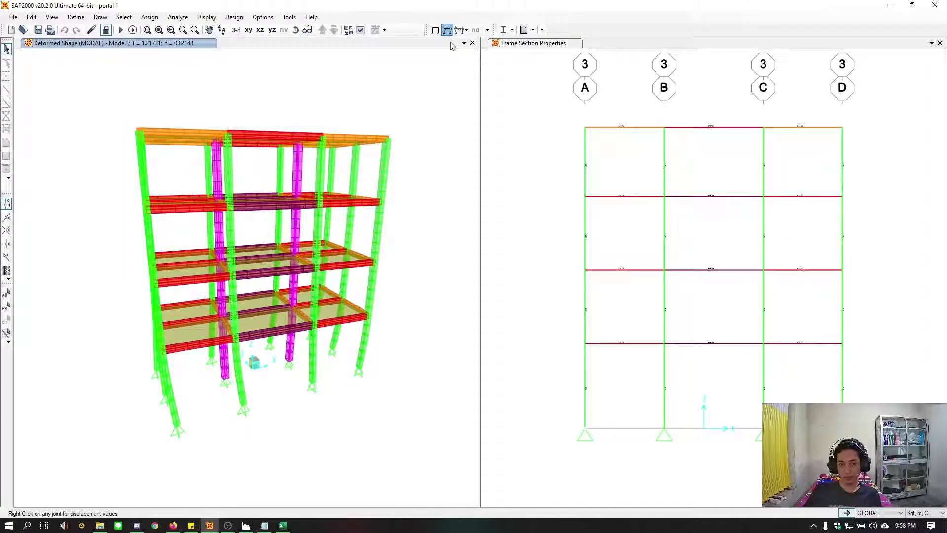
Display the deformed shapes of the 3D frame for load combinations UDCON1 and UDCON2
{"action": "left_click", "coordinate": [447, 31]}
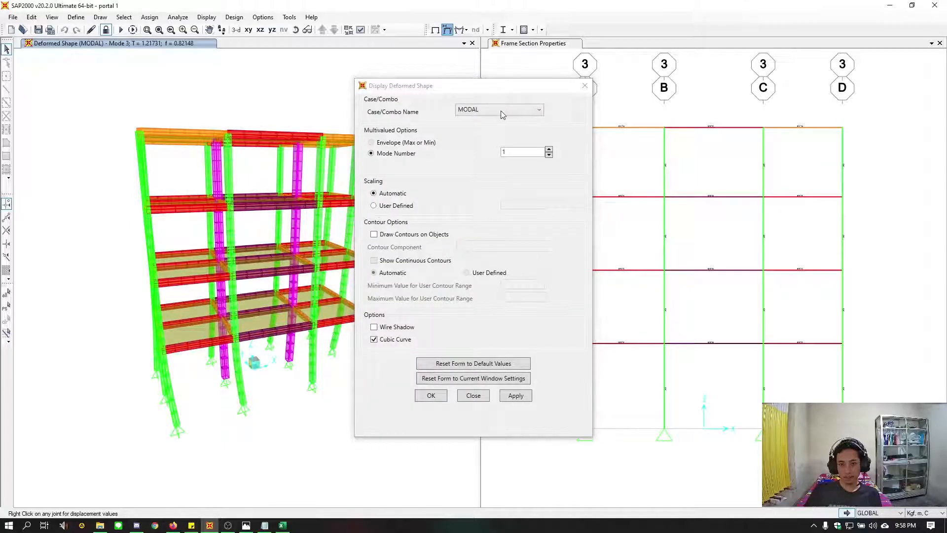
{"action": "left_click", "coordinate": [501, 113]}
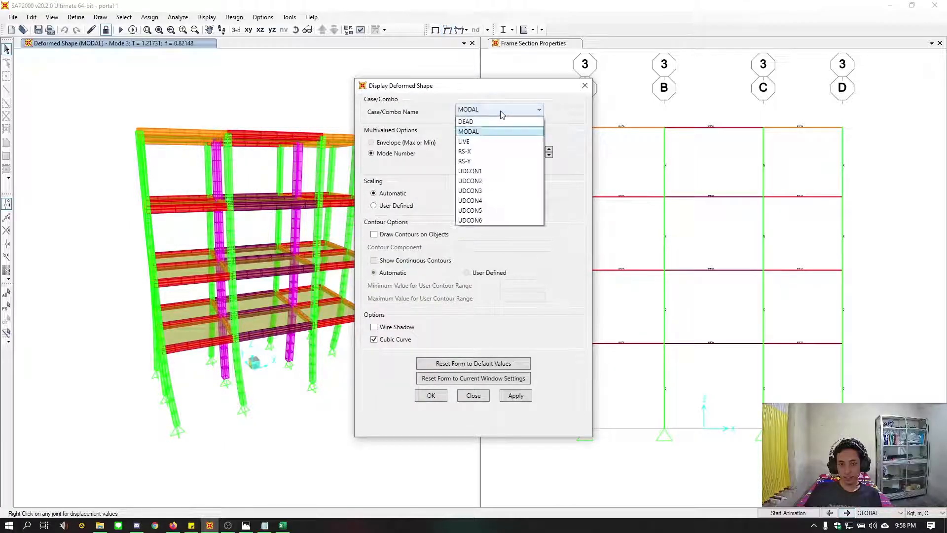
{"action": "left_click", "coordinate": [477, 174]}
{"action": "left_click_drag", "start_coordinate": [482, 84], "coordinate": [565, 58]}
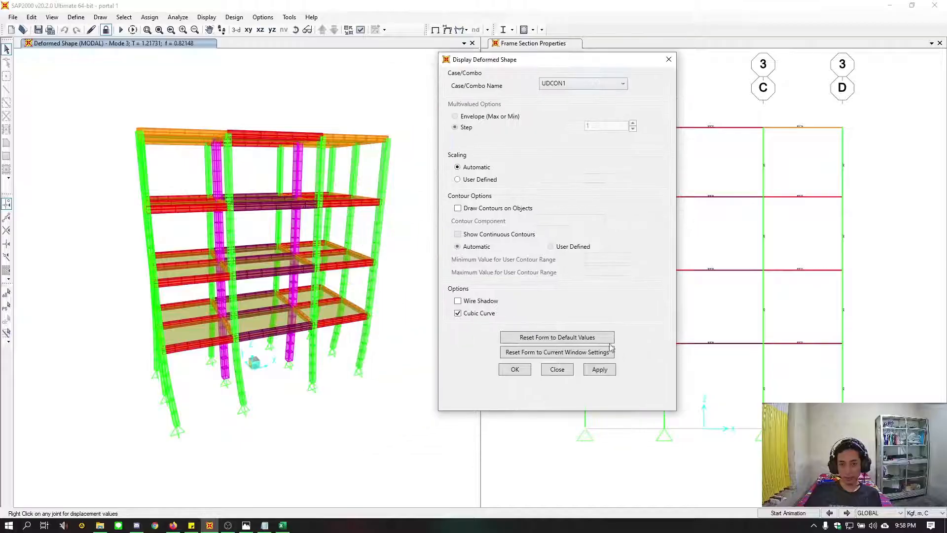
{"action": "left_click", "coordinate": [609, 370]}
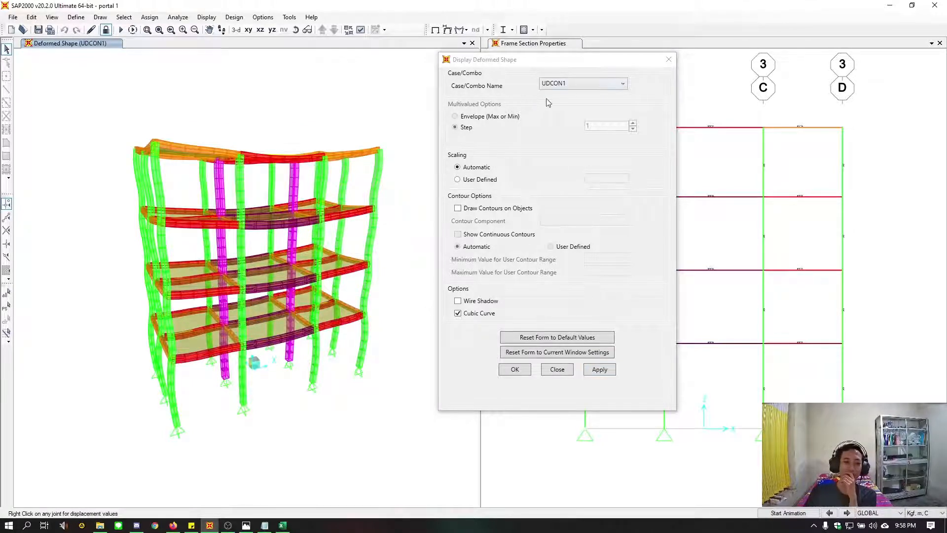
{"action": "left_click", "coordinate": [570, 84]}
{"action": "left_click", "coordinate": [554, 154]}
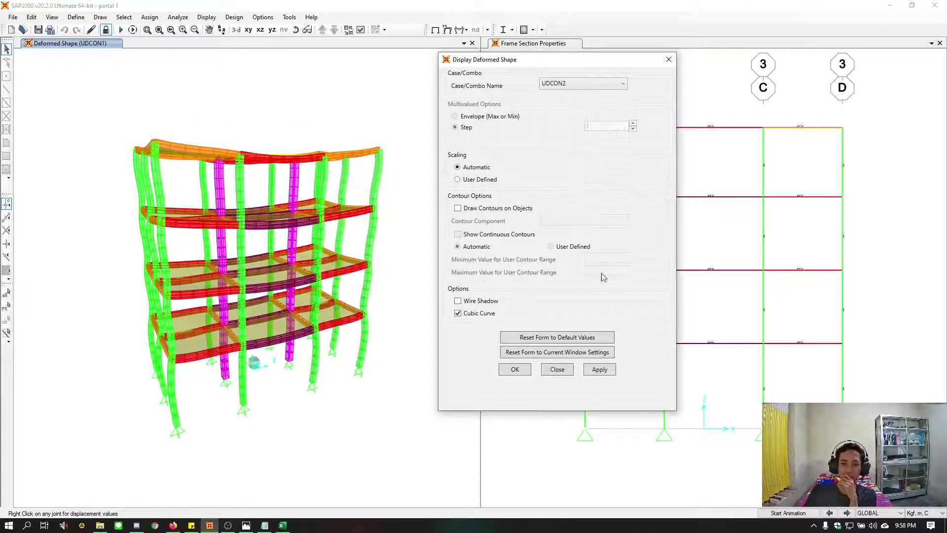
{"action": "left_click", "coordinate": [603, 371]}
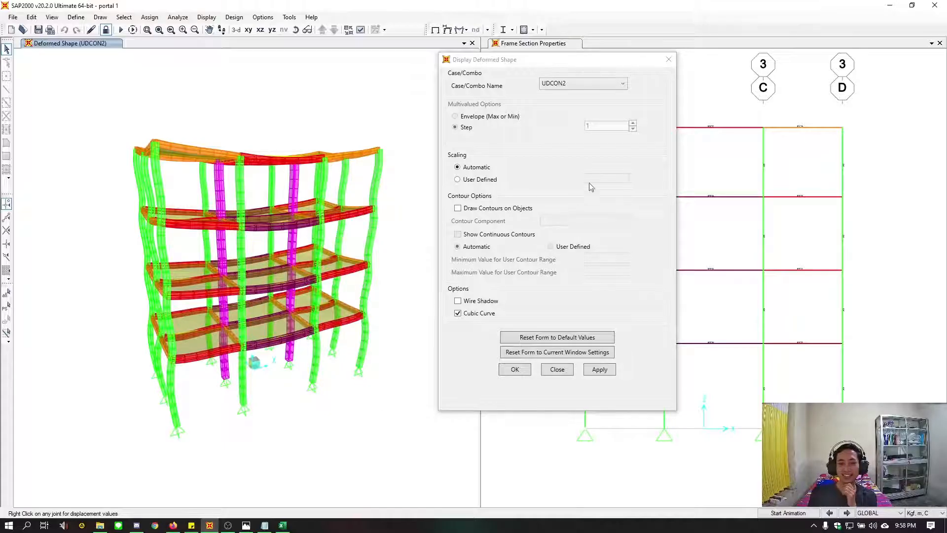
Display the deformed shape for load combination UDCON3, animate it, and finish with the deformed shape settings
{"action": "left_click", "coordinate": [584, 80]}
{"action": "left_click", "coordinate": [582, 83]}
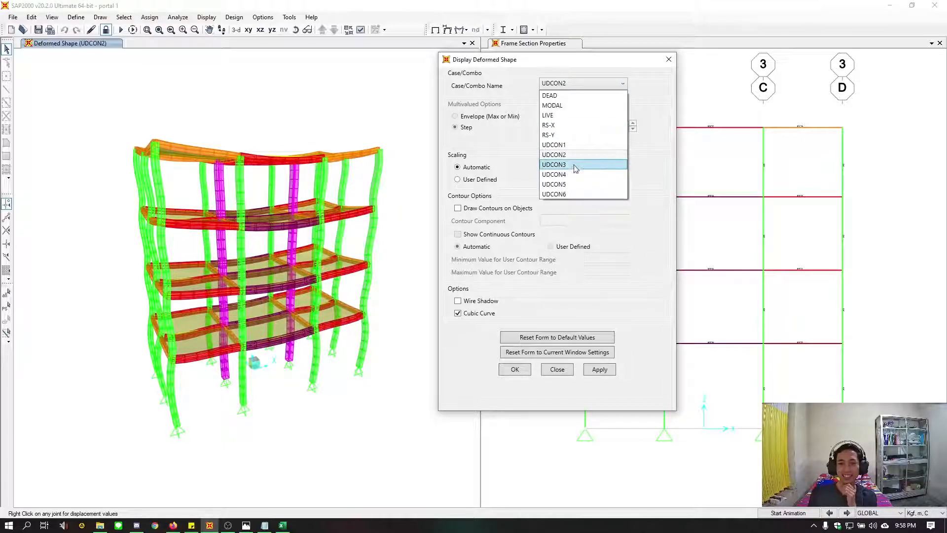
{"action": "left_click", "coordinate": [575, 168]}
{"action": "left_click", "coordinate": [599, 371]}
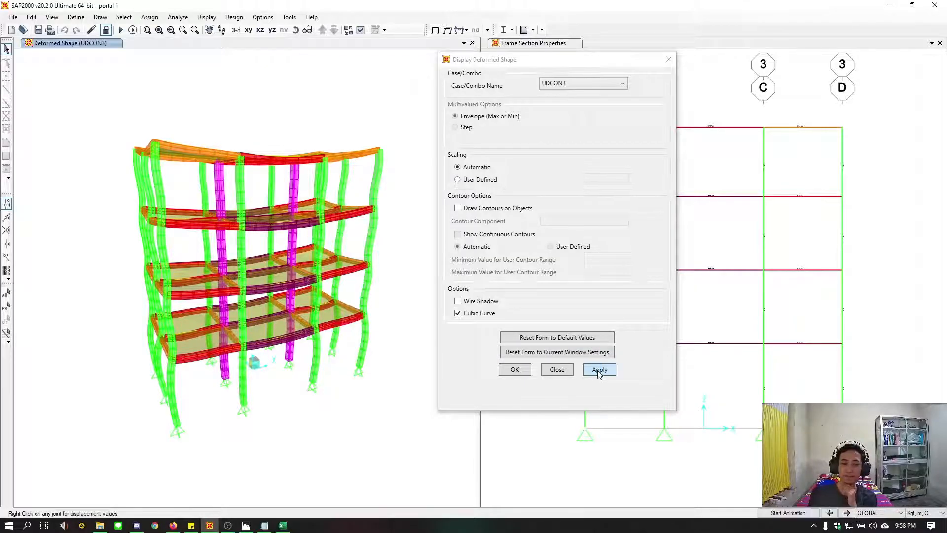
{"action": "left_click", "coordinate": [788, 514]}
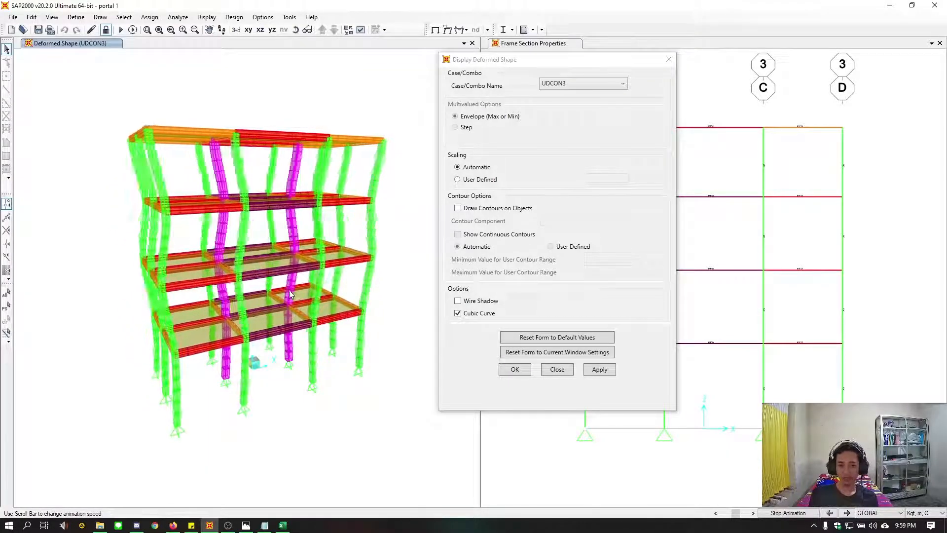
{"action": "left_click", "coordinate": [515, 369]}
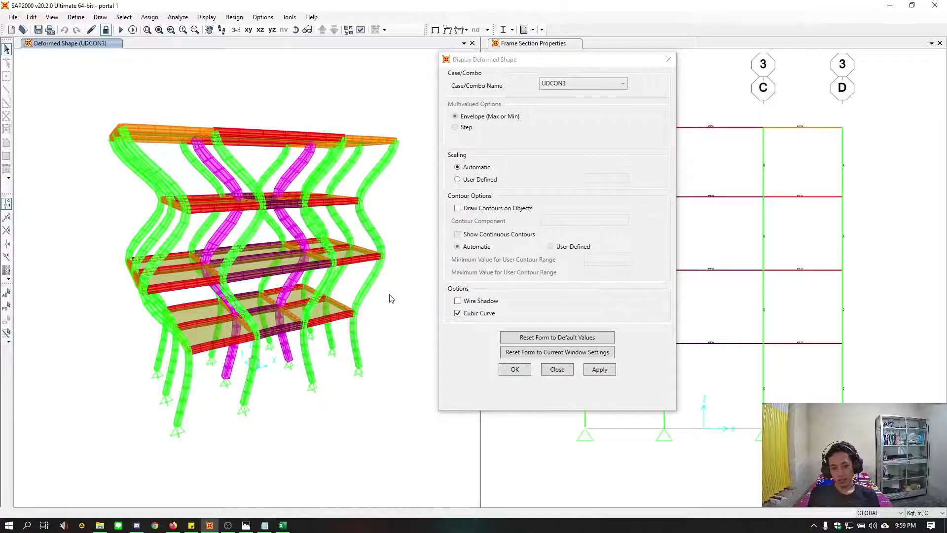
Display the frame's axial force diagram for load combination UDCON1 and inspect the forces in the columns
{"action": "left_click", "coordinate": [461, 29]}
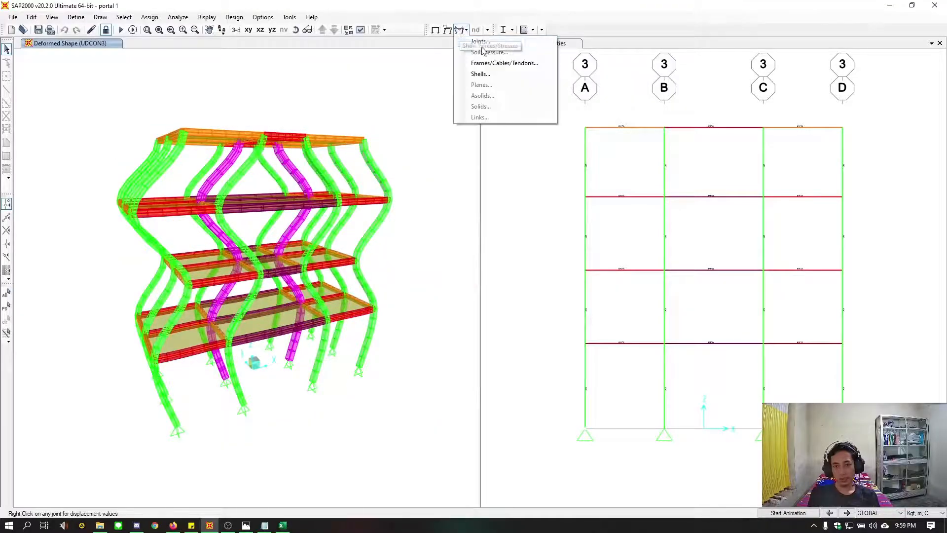
{"action": "left_click", "coordinate": [490, 64]}
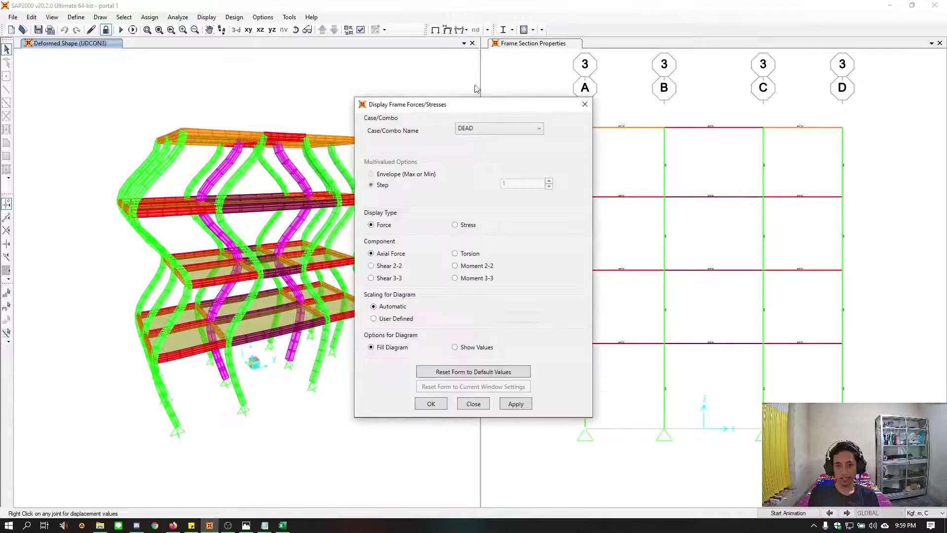
{"action": "left_click_drag", "start_coordinate": [417, 106], "coordinate": [489, 80]}
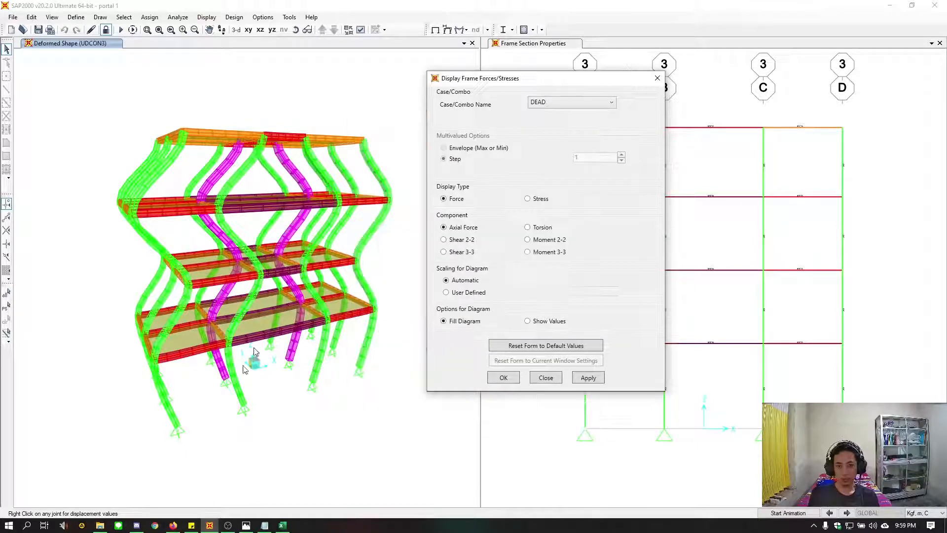
{"action": "left_click", "coordinate": [550, 103]}
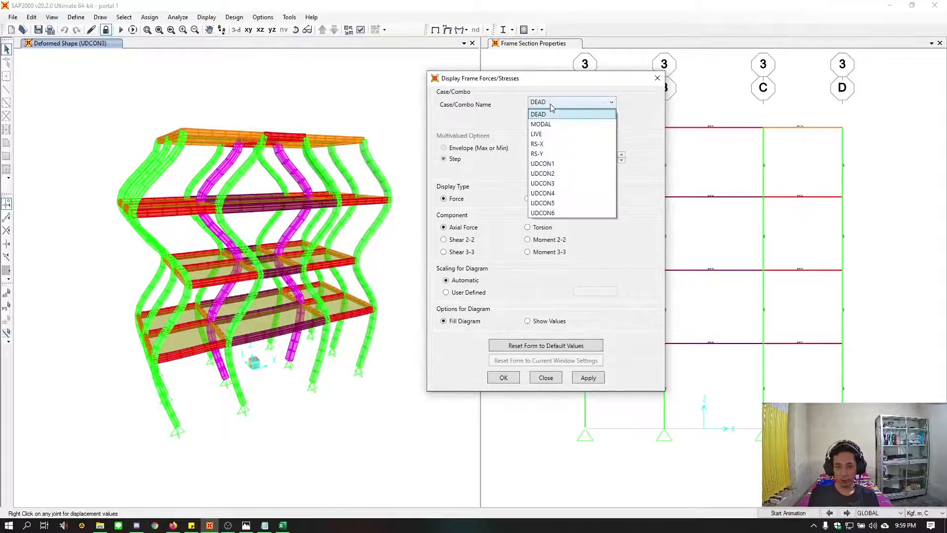
{"action": "left_click", "coordinate": [553, 164]}
{"action": "left_click", "coordinate": [588, 379]}
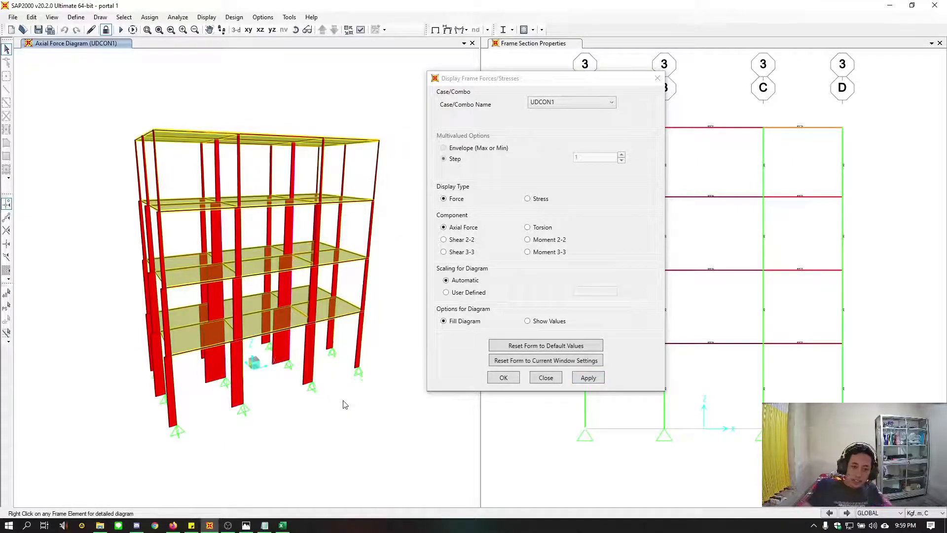
{"action": "middle_click_drag", "start_coordinate": [353, 407], "coordinate": [318, 412], "text": "shift"}
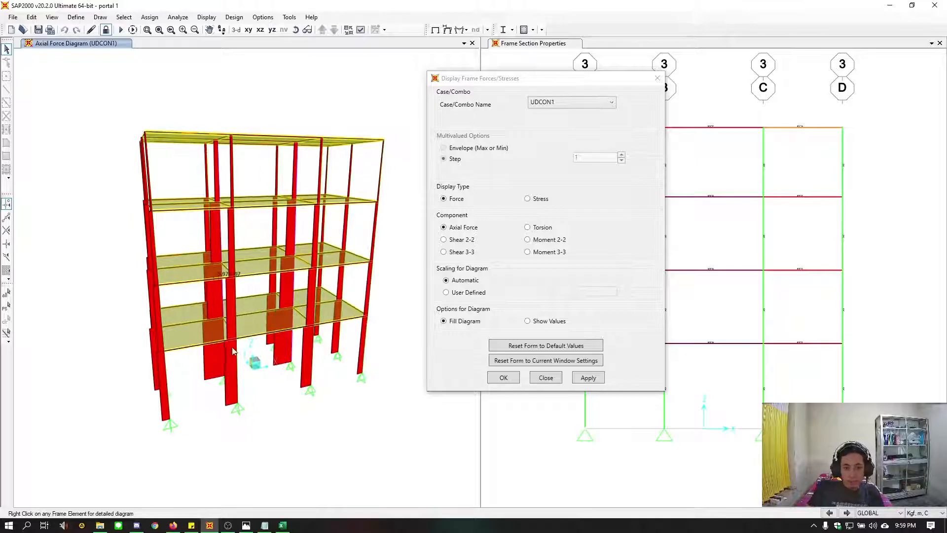
{"action": "mouse_move", "coordinate": [237, 402]}
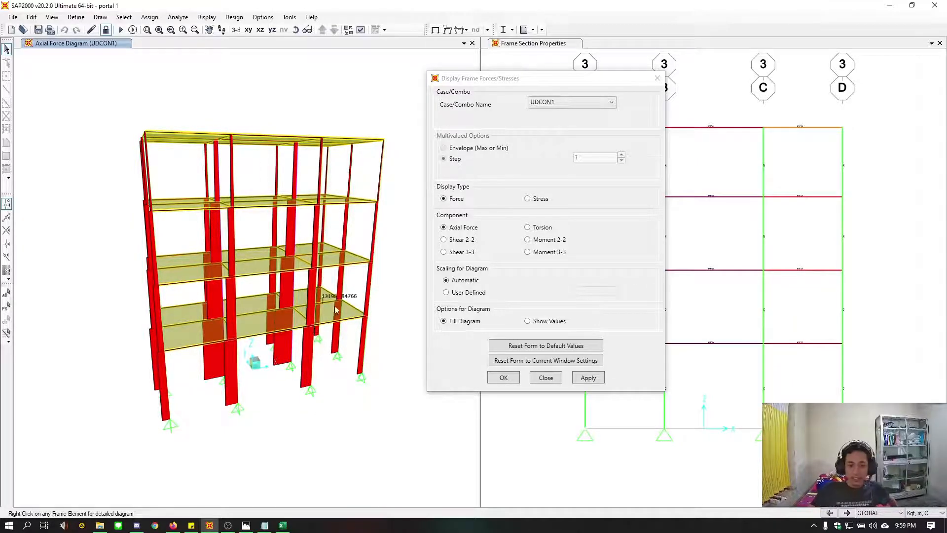
Display the axial force diagrams of the 3D frame for load combinations UDCON2 and UDCON3
{"action": "left_click", "coordinate": [561, 101]}
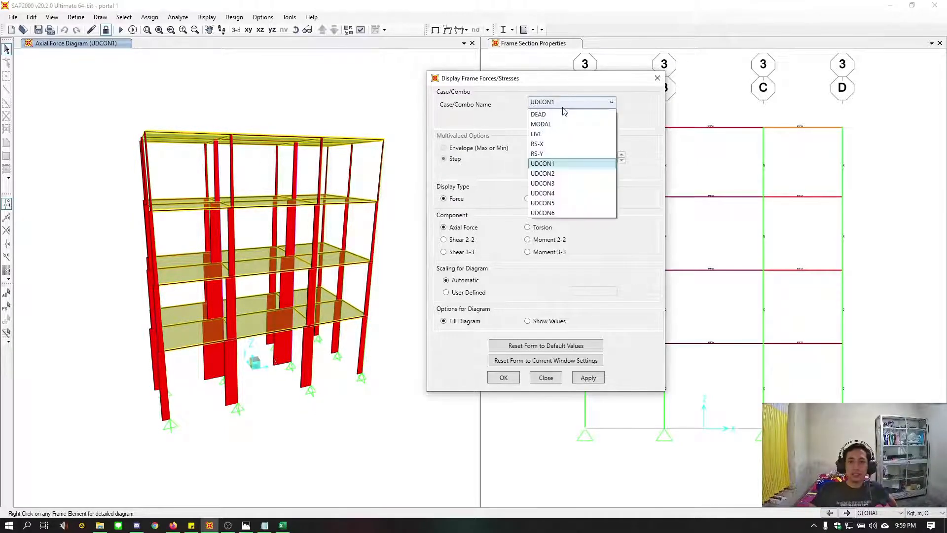
{"action": "left_click", "coordinate": [556, 173]}
{"action": "left_click", "coordinate": [588, 377]}
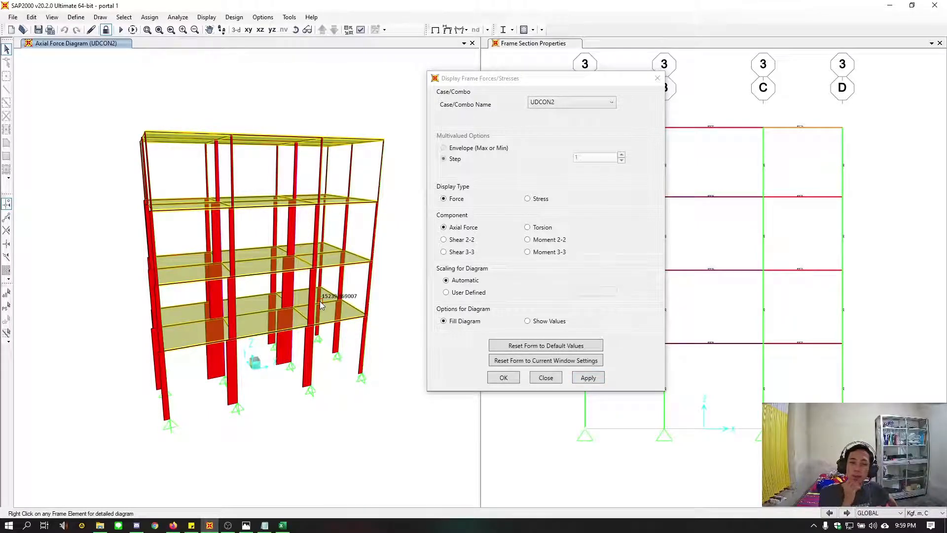
{"action": "left_click", "coordinate": [564, 104]}
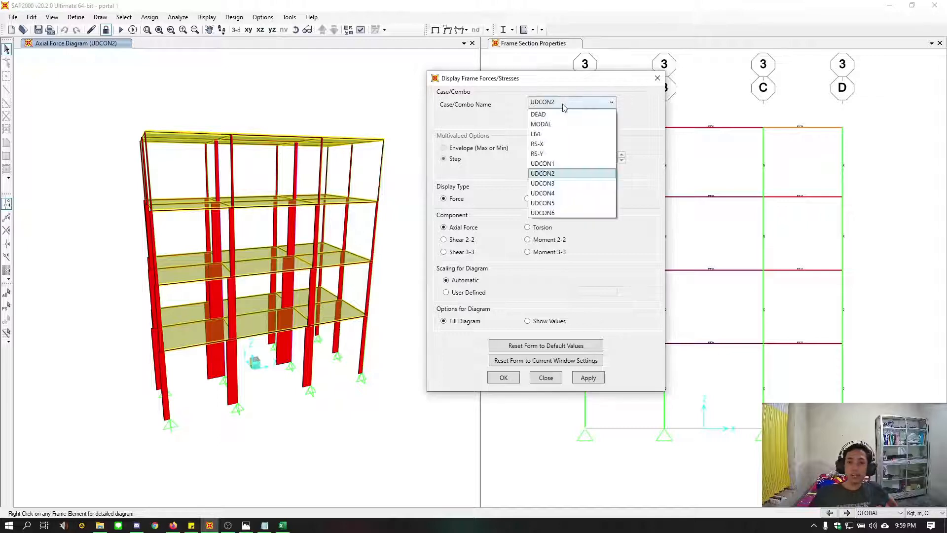
{"action": "left_click", "coordinate": [547, 183]}
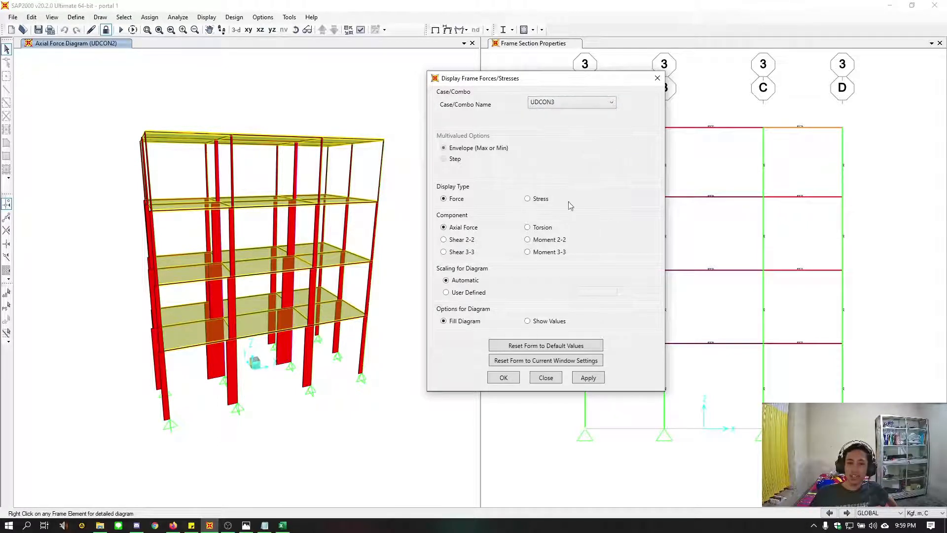
{"action": "left_click", "coordinate": [588, 377]}
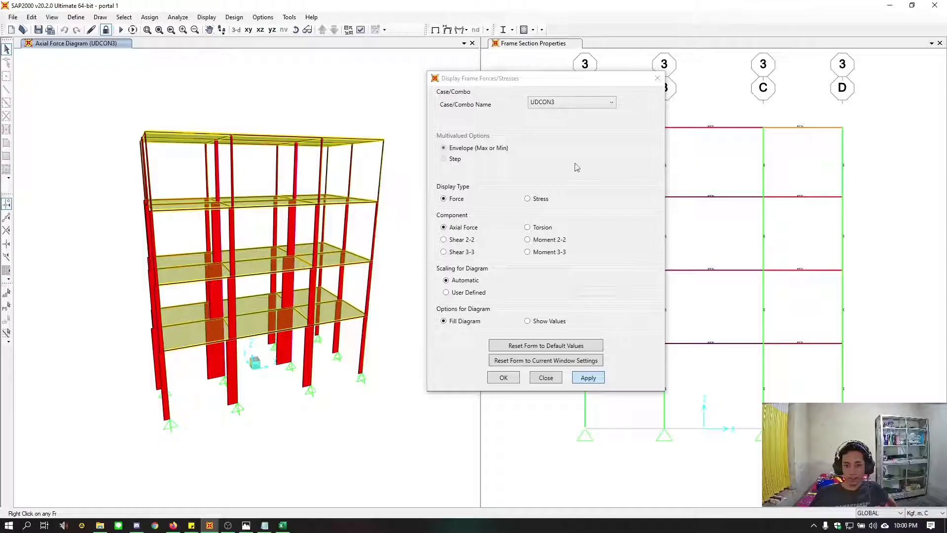
{"action": "left_click", "coordinate": [503, 377]}
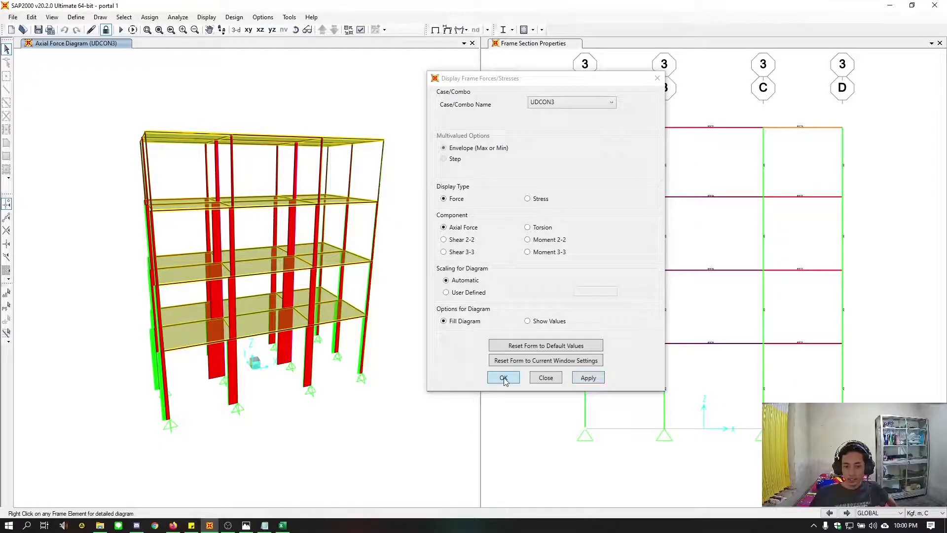
{"action": "left_click", "coordinate": [503, 378]}
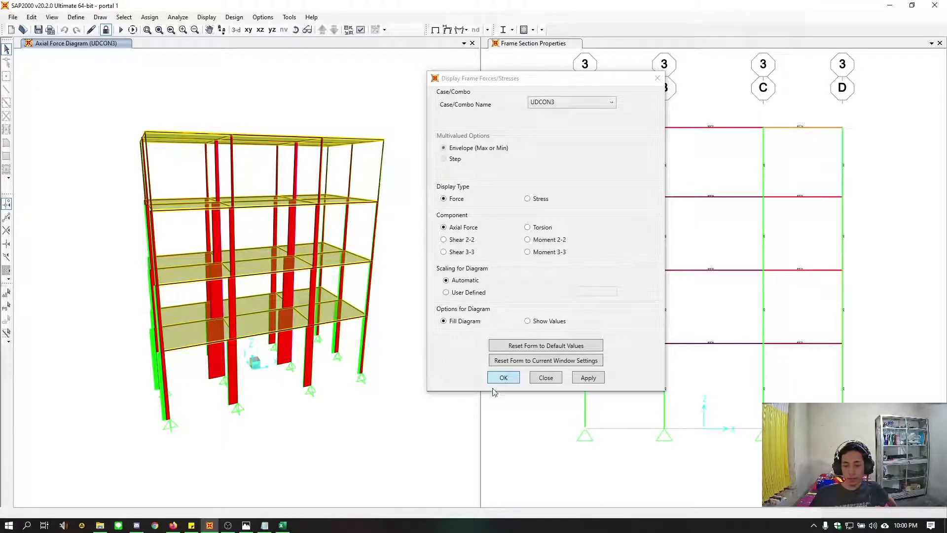
{"action": "left_click", "coordinate": [503, 377]}
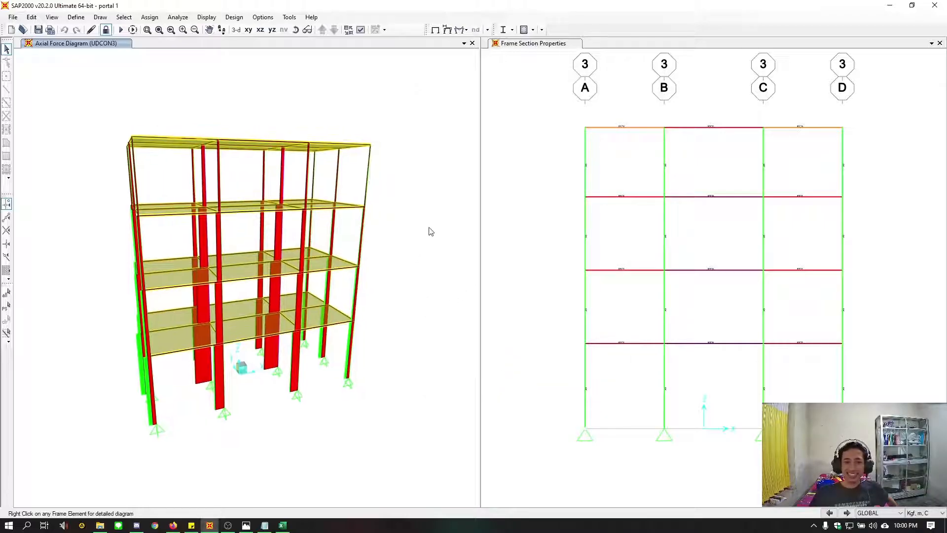
Display the joint reactions of the 3D frame for load combination UDCON1 as arrows
{"action": "left_click", "coordinate": [476, 31]}
{"action": "left_click", "coordinate": [479, 44]}
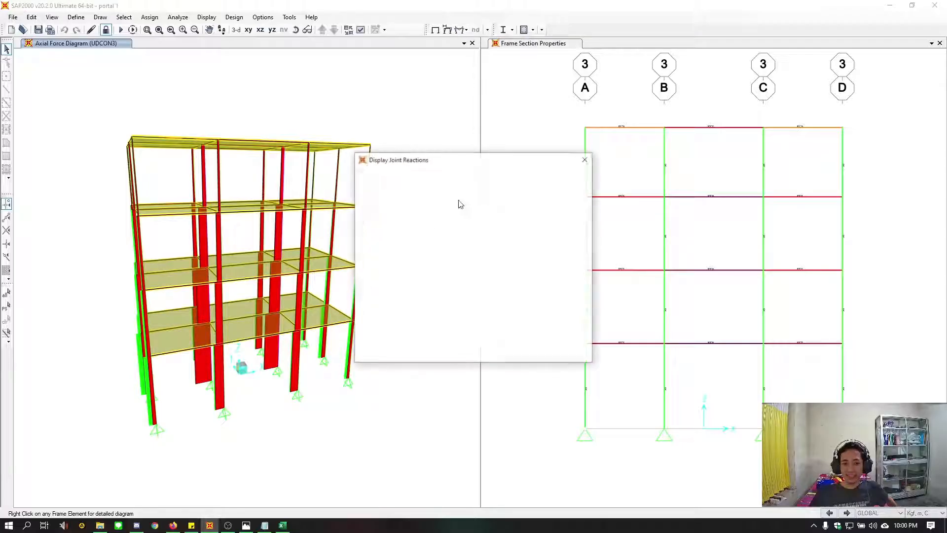
{"action": "left_click", "coordinate": [543, 144]}
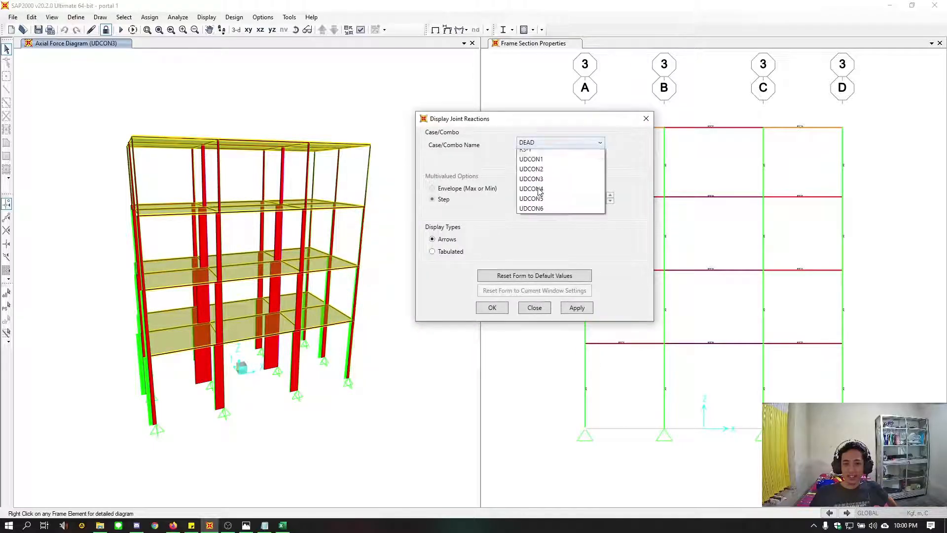
{"action": "left_click", "coordinate": [541, 208]}
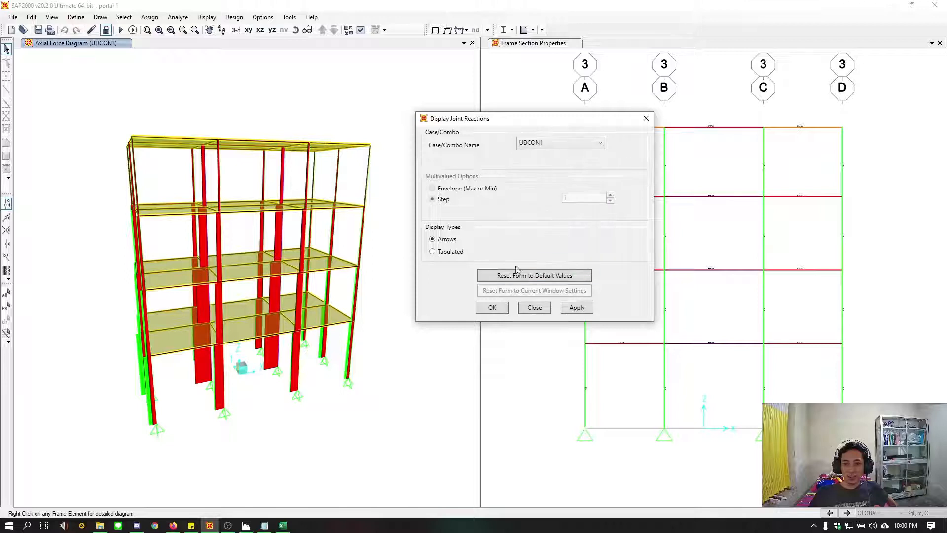
{"action": "left_click", "coordinate": [451, 252]}
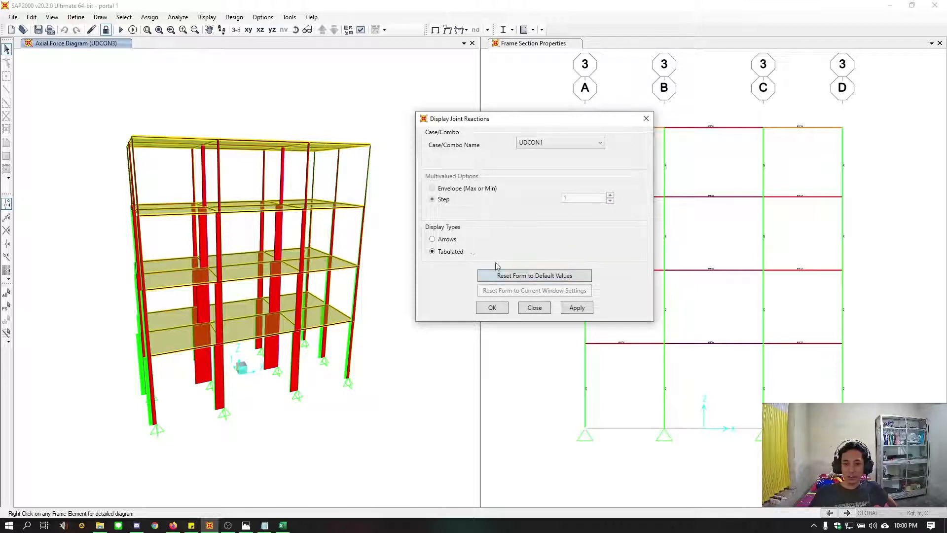
{"action": "left_click", "coordinate": [577, 308]}
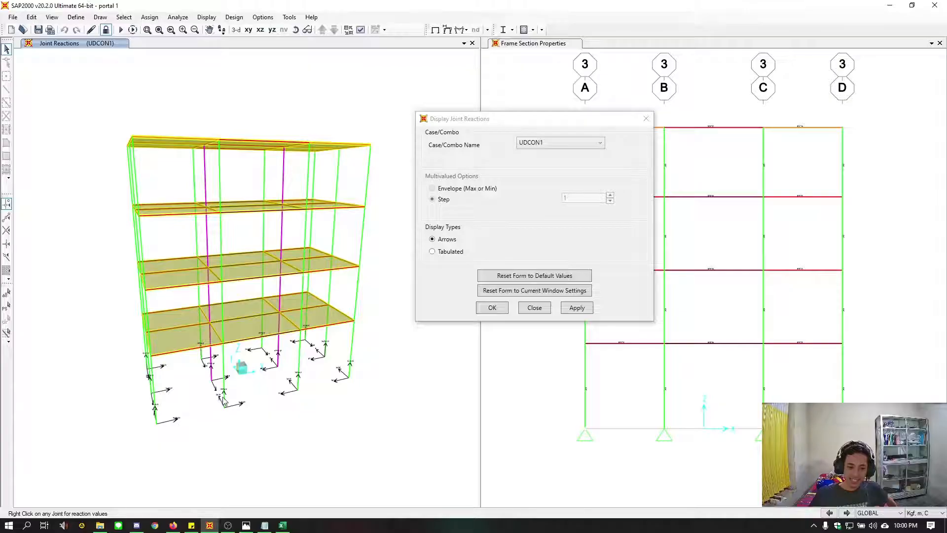
Examine the UDCON1 reaction arrows at the column bases up close, and close the joint reaction settings
{"action": "scroll", "coordinate": [224, 400], "scroll_direction": "up", "scroll_amount": 8}
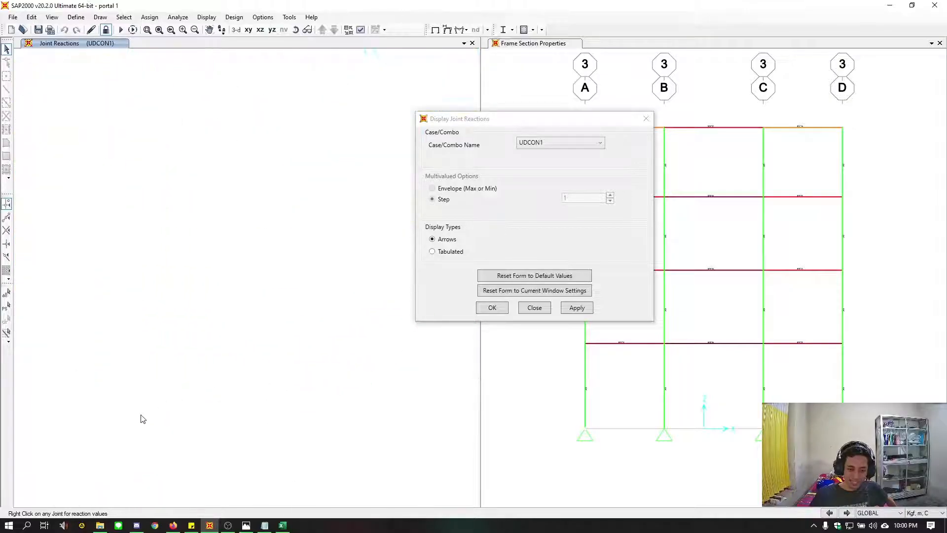
{"action": "scroll", "coordinate": [166, 413], "scroll_direction": "down", "scroll_amount": 1}
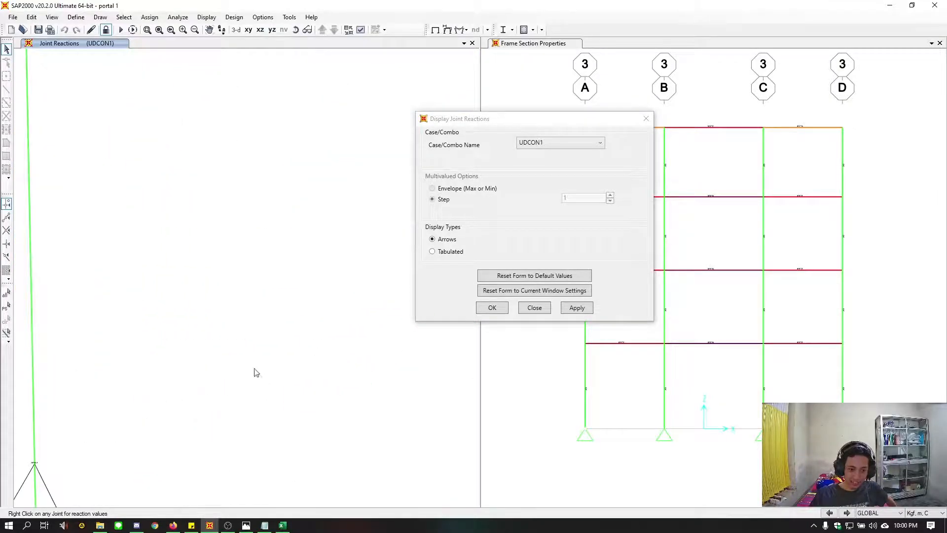
{"action": "scroll", "coordinate": [247, 395], "scroll_direction": "down", "scroll_amount": 1}
{"action": "scroll", "coordinate": [228, 416], "scroll_direction": "down", "scroll_amount": 5}
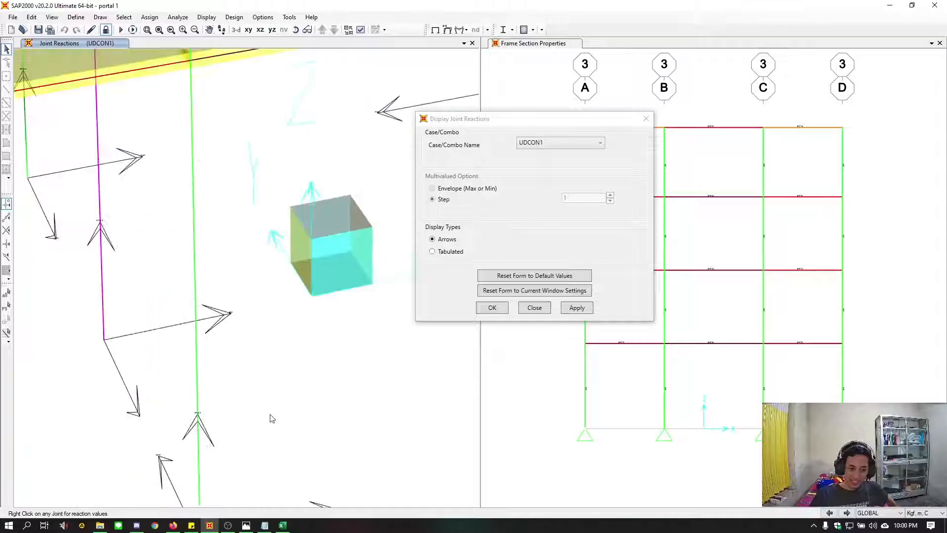
{"action": "scroll", "coordinate": [296, 411], "scroll_direction": "up", "scroll_amount": 2}
{"action": "scroll", "coordinate": [281, 412], "scroll_direction": "down", "scroll_amount": 3}
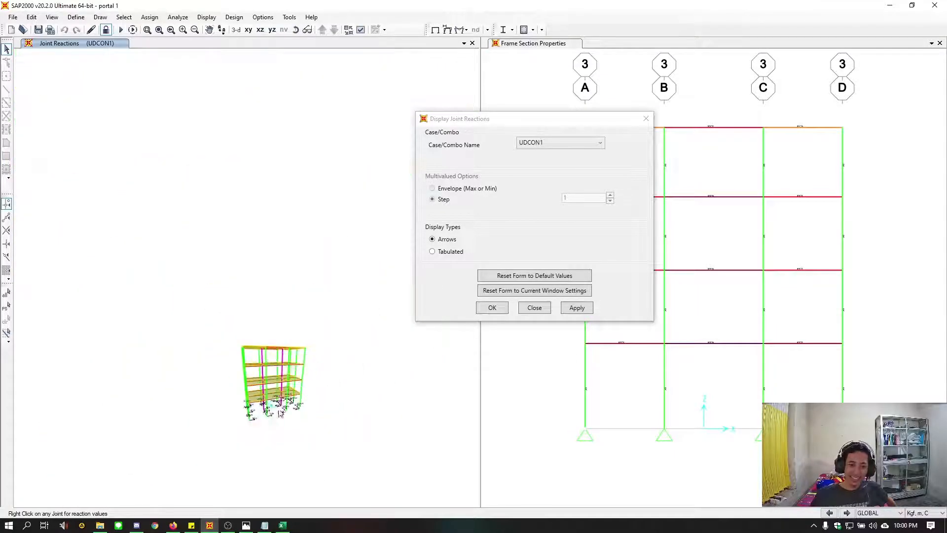
{"action": "scroll", "coordinate": [276, 413], "scroll_direction": "up", "scroll_amount": 3}
{"action": "scroll", "coordinate": [271, 413], "scroll_direction": "down", "scroll_amount": 2}
{"action": "scroll", "coordinate": [266, 412], "scroll_direction": "up", "scroll_amount": 5}
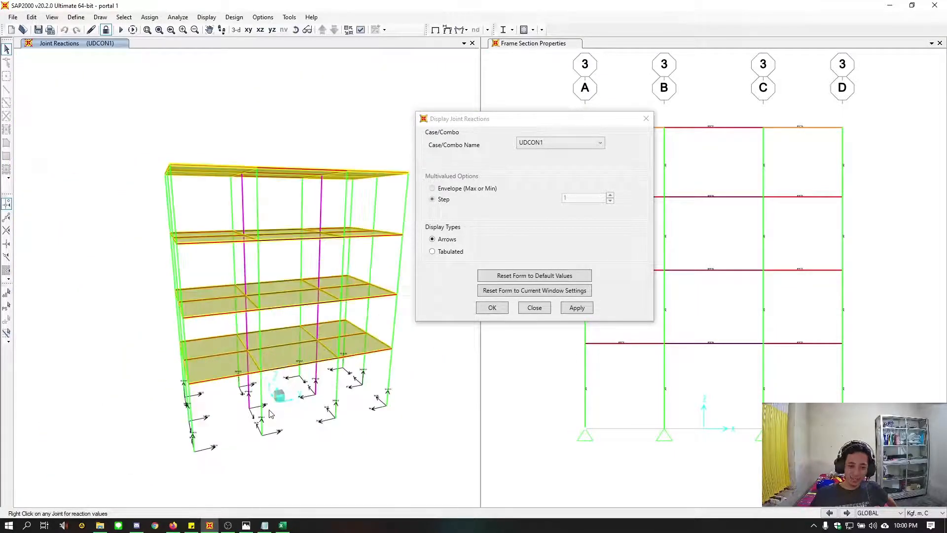
{"action": "scroll", "coordinate": [241, 411], "scroll_direction": "down", "scroll_amount": 2}
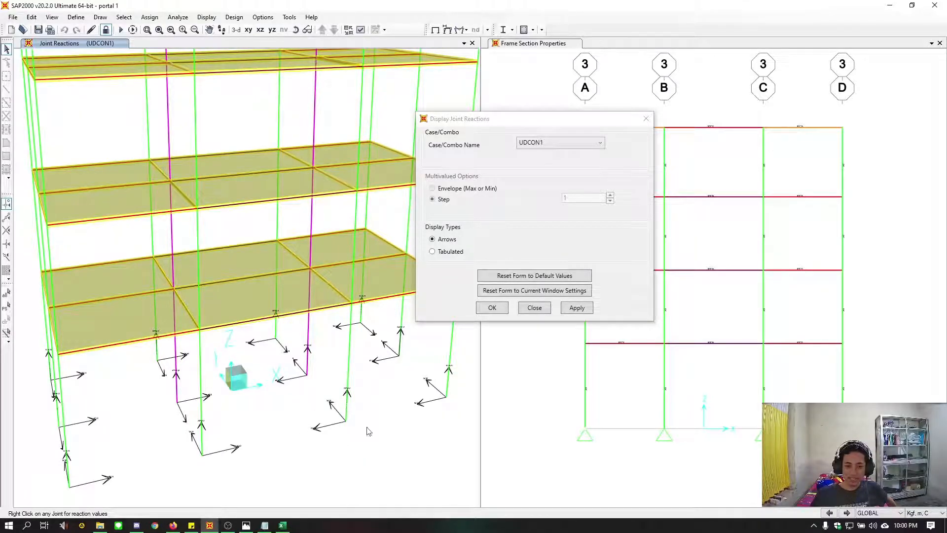
{"action": "left_click", "coordinate": [646, 119]}
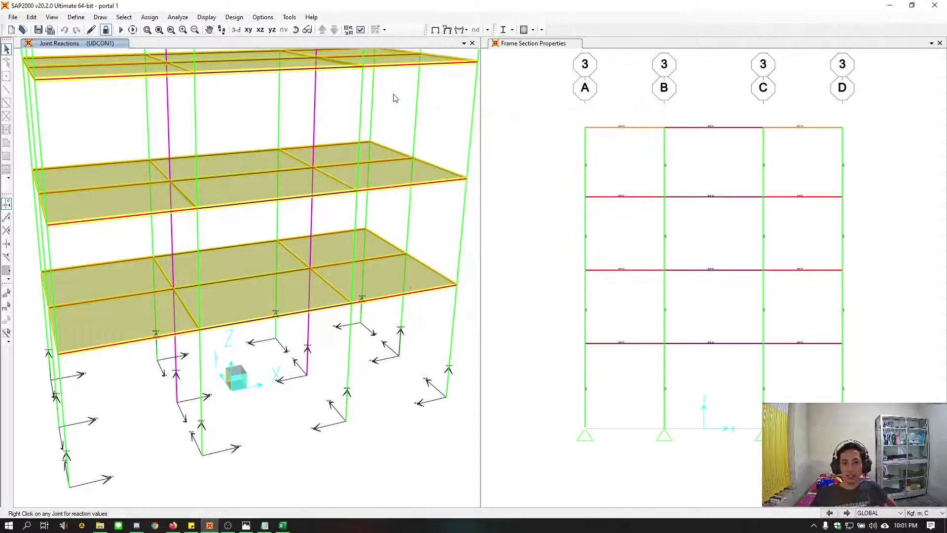
Open the concrete frame design preferences and select ACI 318-14 as the design code
{"action": "left_click", "coordinate": [234, 17]}
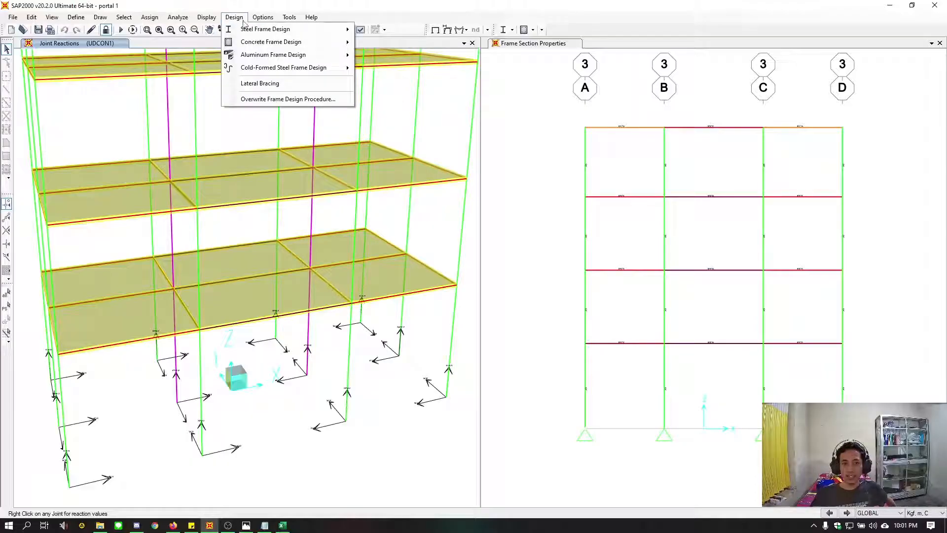
{"action": "mouse_move", "coordinate": [271, 46]}
{"action": "left_click", "coordinate": [417, 47]}
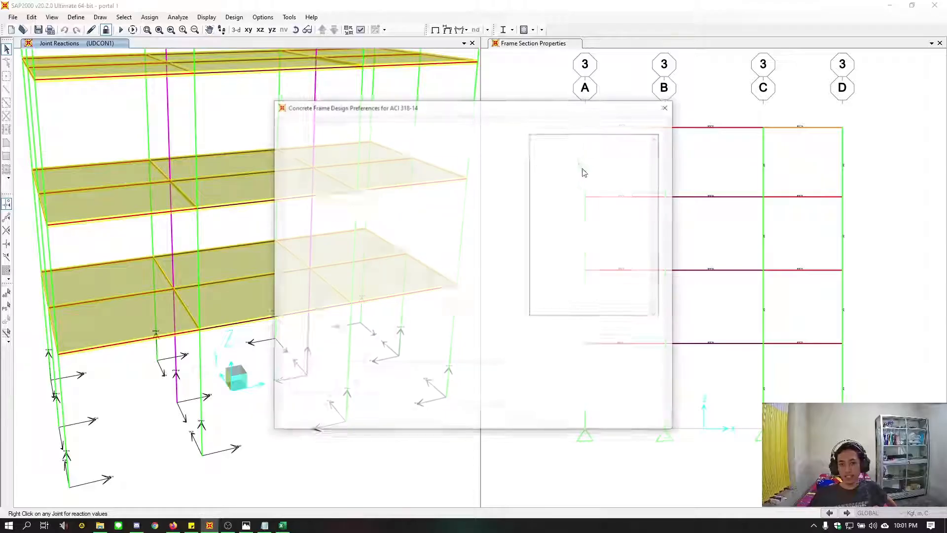
{"action": "left_click_drag", "start_coordinate": [302, 106], "coordinate": [281, 94]}
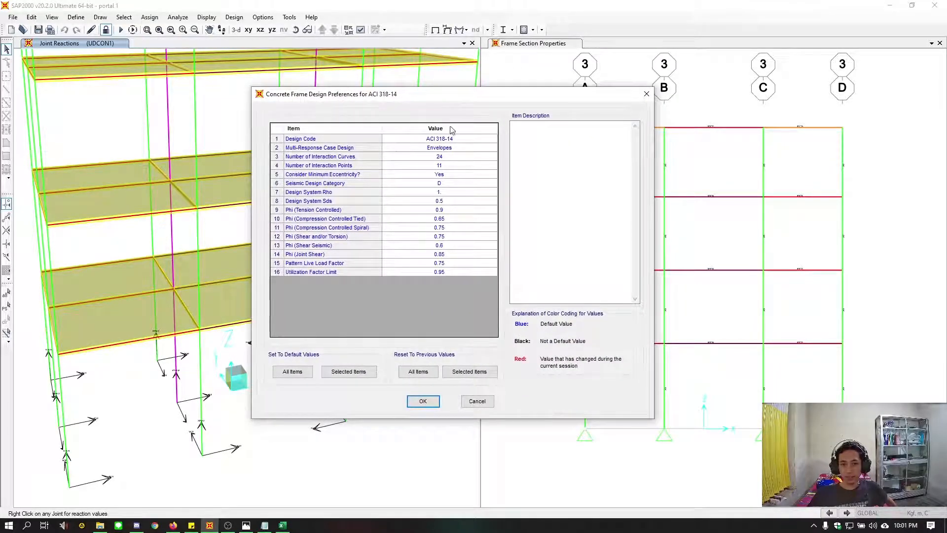
{"action": "left_click", "coordinate": [434, 140]}
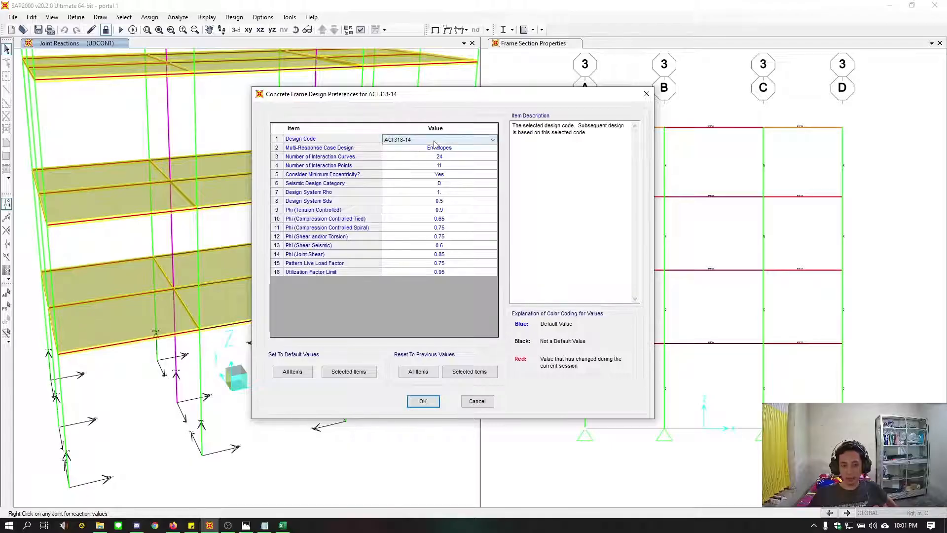
{"action": "left_click", "coordinate": [434, 141]}
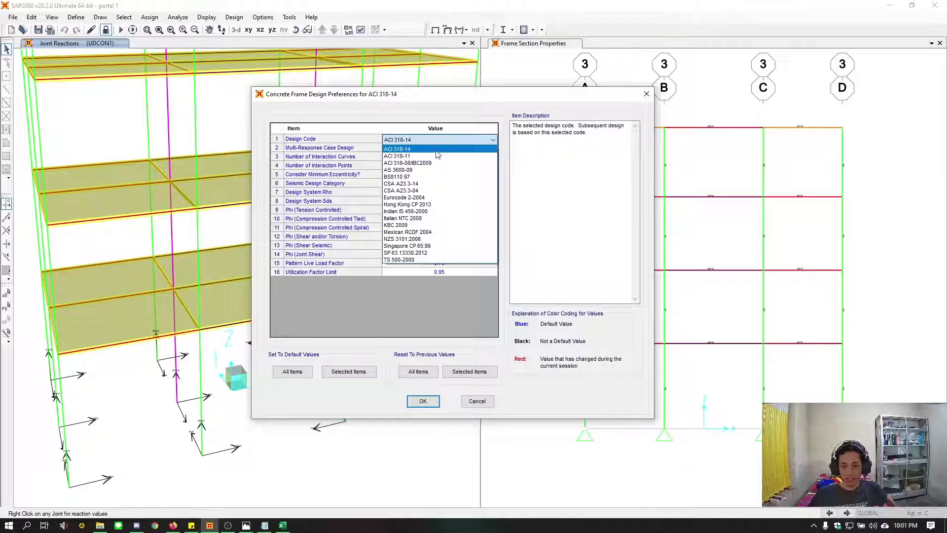
{"action": "left_click", "coordinate": [436, 149]}
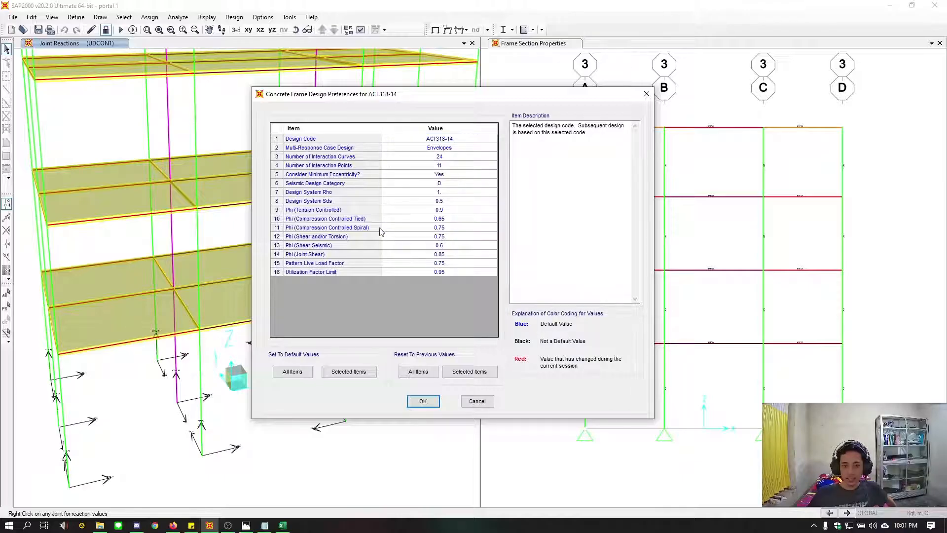
Review the strength reduction factors for tension, tied and spiral compression, and shear, and accept the ACI 318-14 design preferences
{"action": "left_click", "coordinate": [428, 220]}
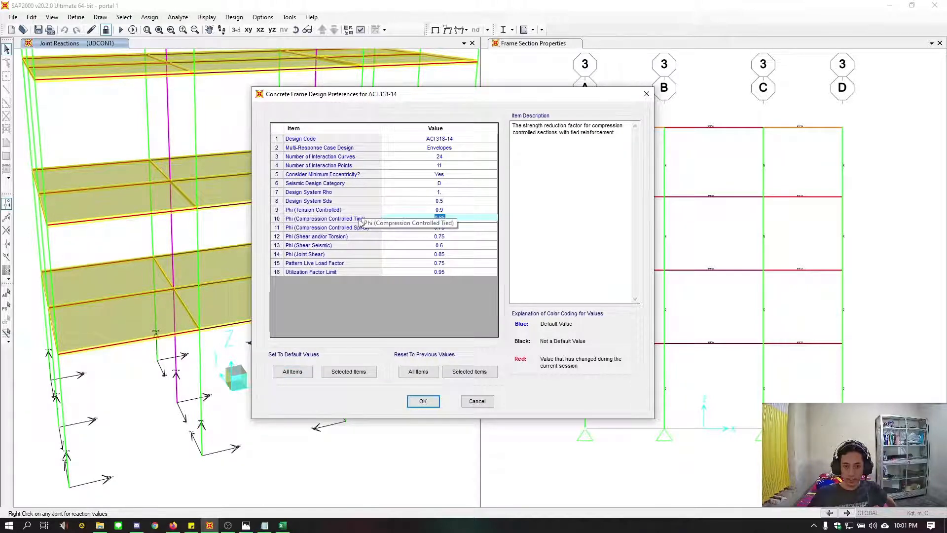
{"action": "left_click", "coordinate": [432, 228]}
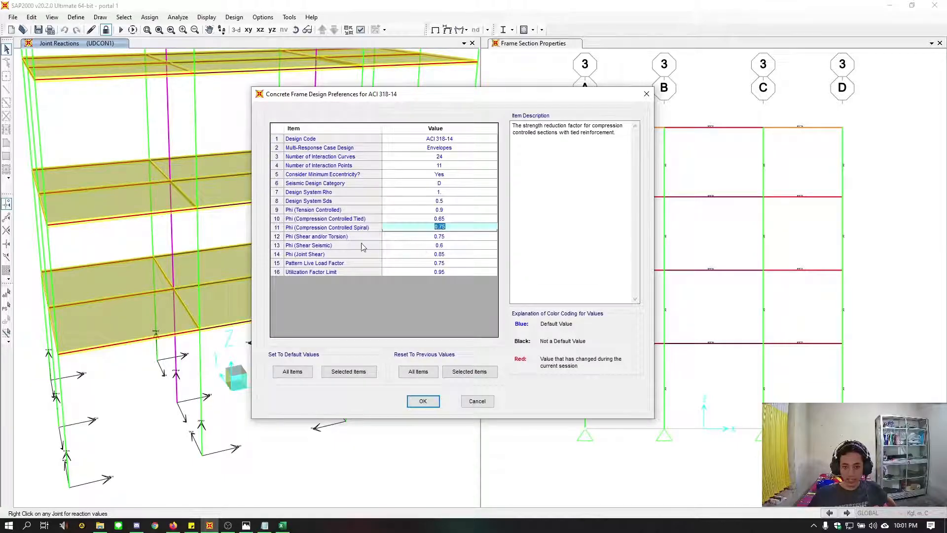
{"action": "left_click", "coordinate": [431, 237]}
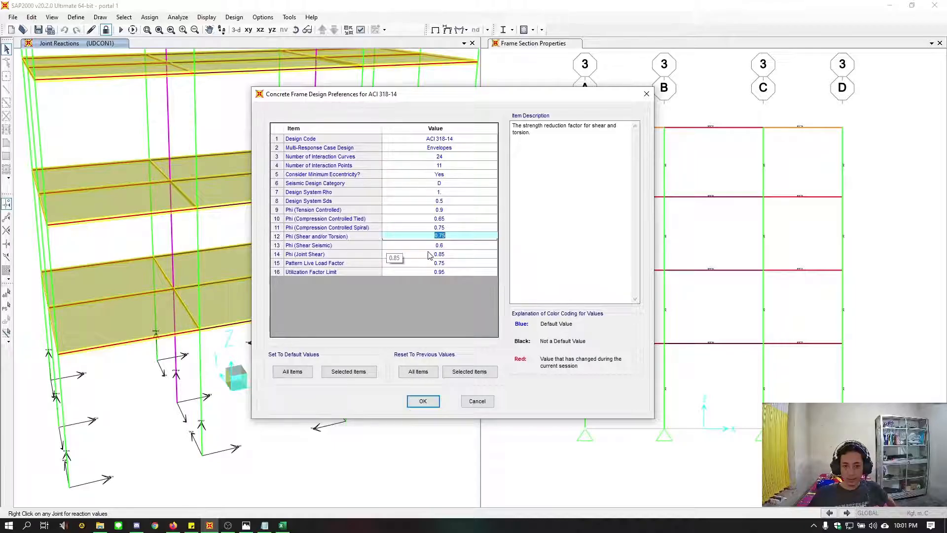
{"action": "left_click", "coordinate": [439, 212]}
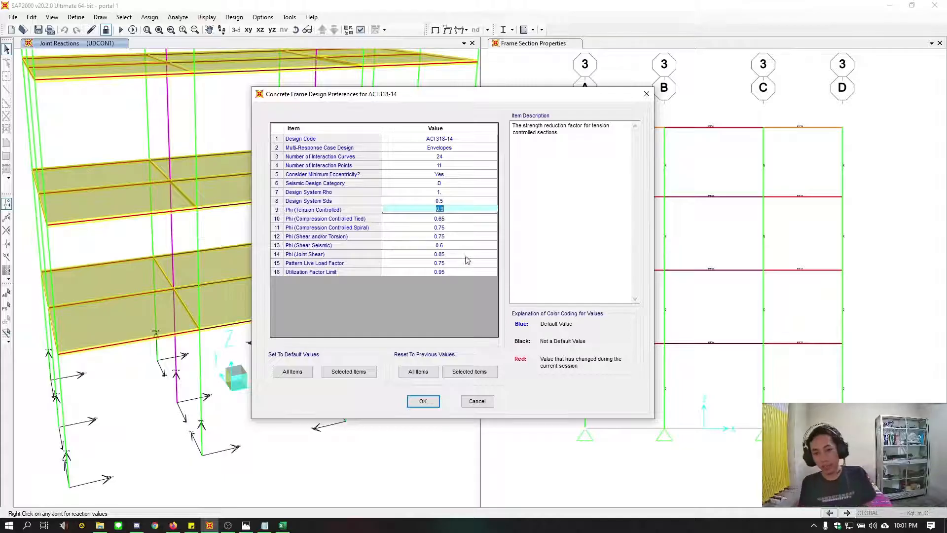
{"action": "left_click", "coordinate": [409, 404]}
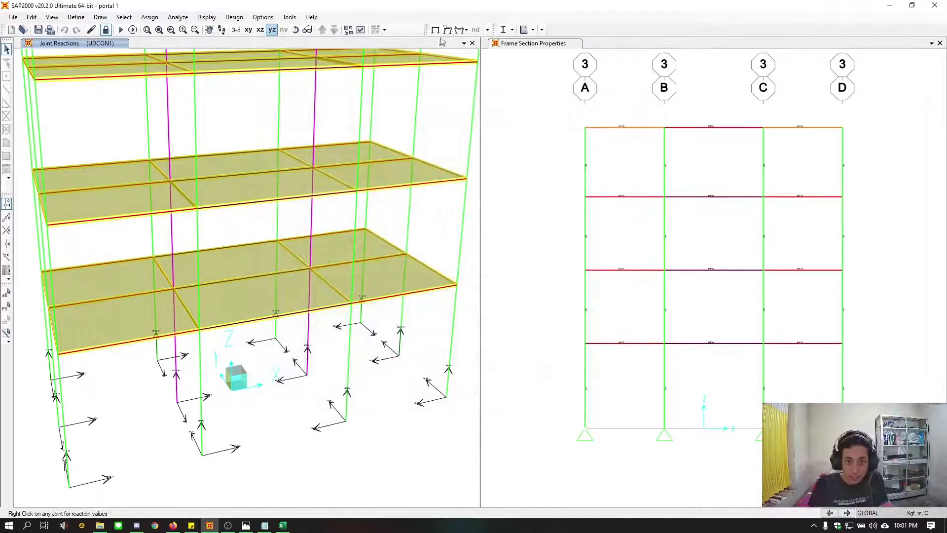
Run the concrete frame design check of the whole structure
{"action": "left_click", "coordinate": [234, 17]}
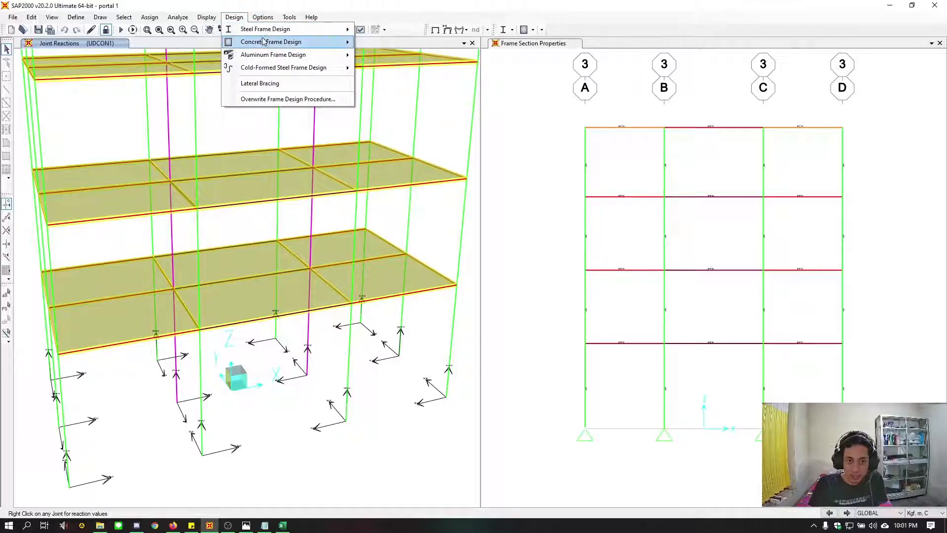
{"action": "mouse_move", "coordinate": [264, 42]}
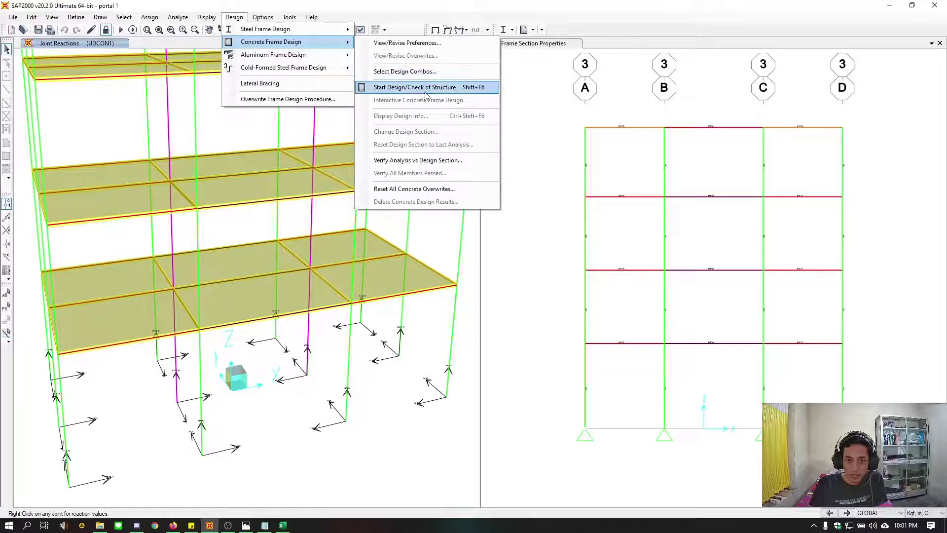
{"action": "left_click", "coordinate": [458, 93]}
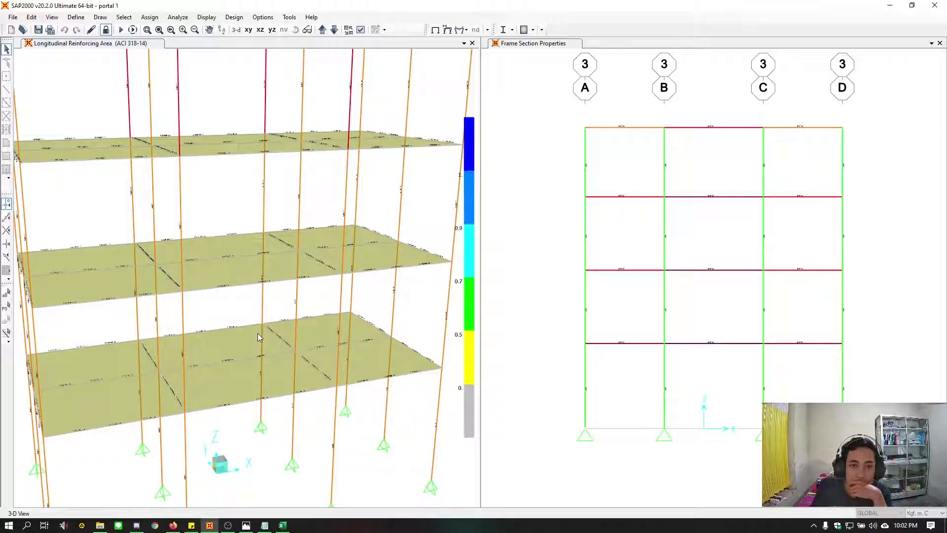
Examine the longitudinal reinforcing area results of the 3D frame from several angles against the color scale
{"action": "left_click", "coordinate": [494, 236]}
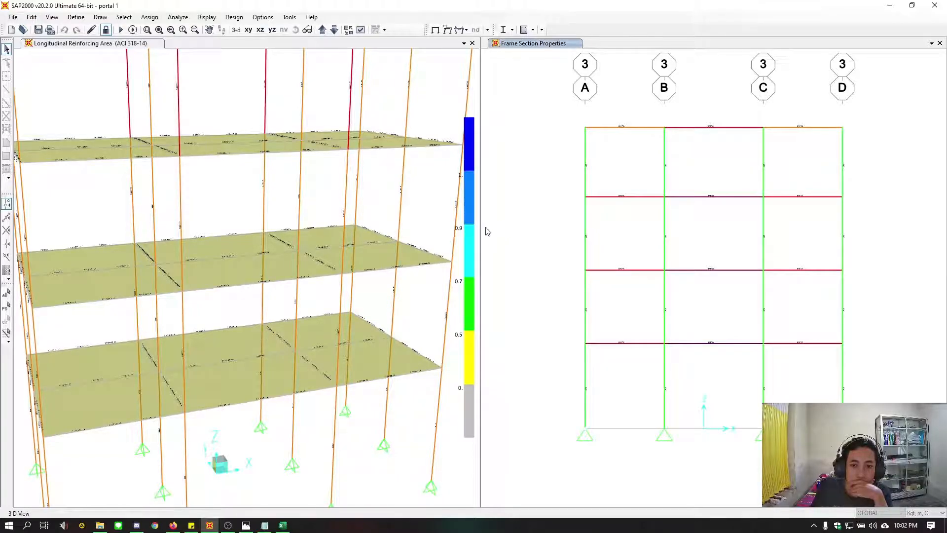
{"action": "scroll", "coordinate": [217, 335], "scroll_direction": "down", "scroll_amount": 4}
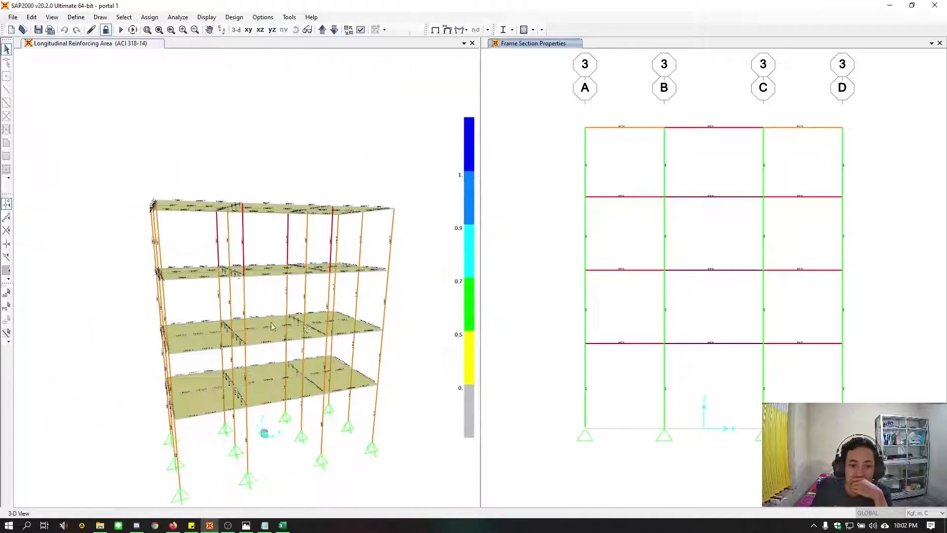
{"action": "left_click", "coordinate": [272, 326]}
{"action": "scroll", "coordinate": [276, 364], "scroll_direction": "up", "scroll_amount": 2}
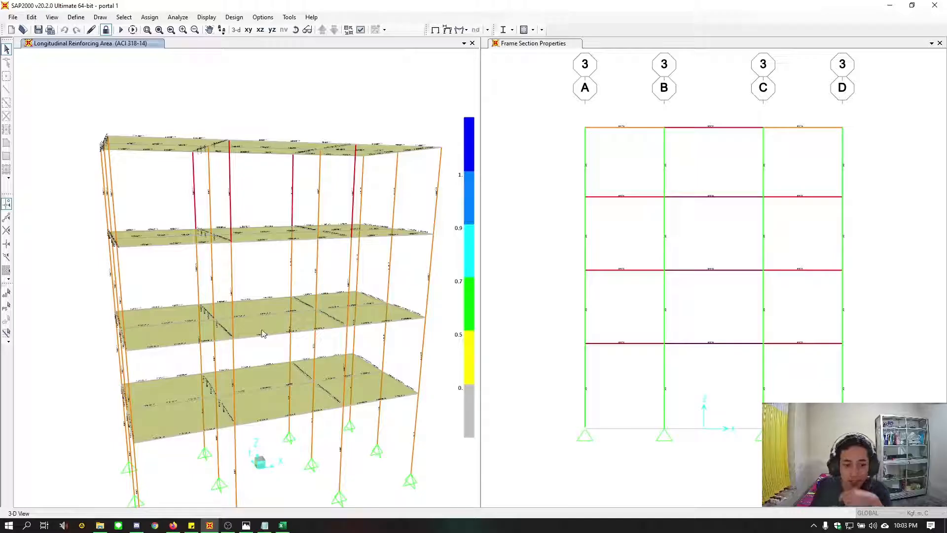
{"action": "middle_click_drag", "start_coordinate": [256, 347], "coordinate": [285, 359], "text": "shift"}
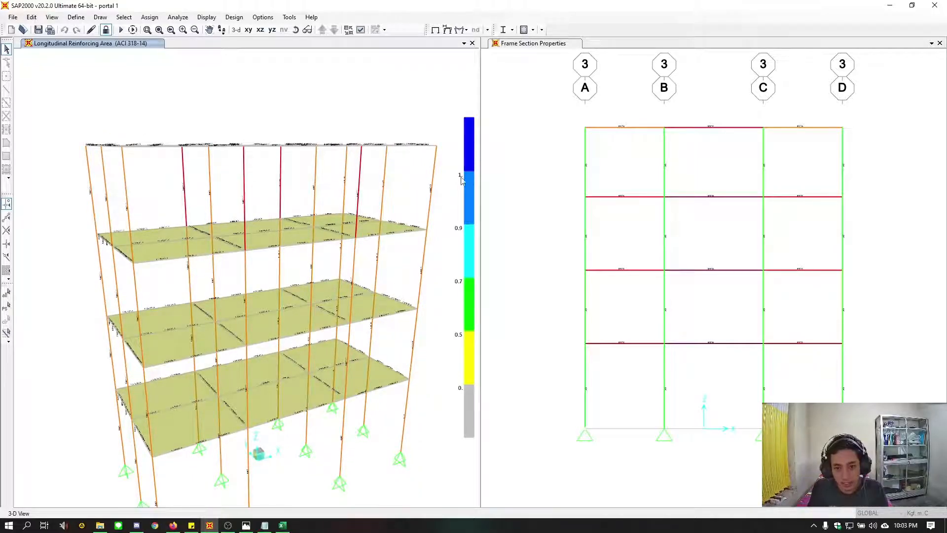
{"action": "middle_click_drag", "start_coordinate": [289, 247], "coordinate": [318, 271], "text": "shift"}
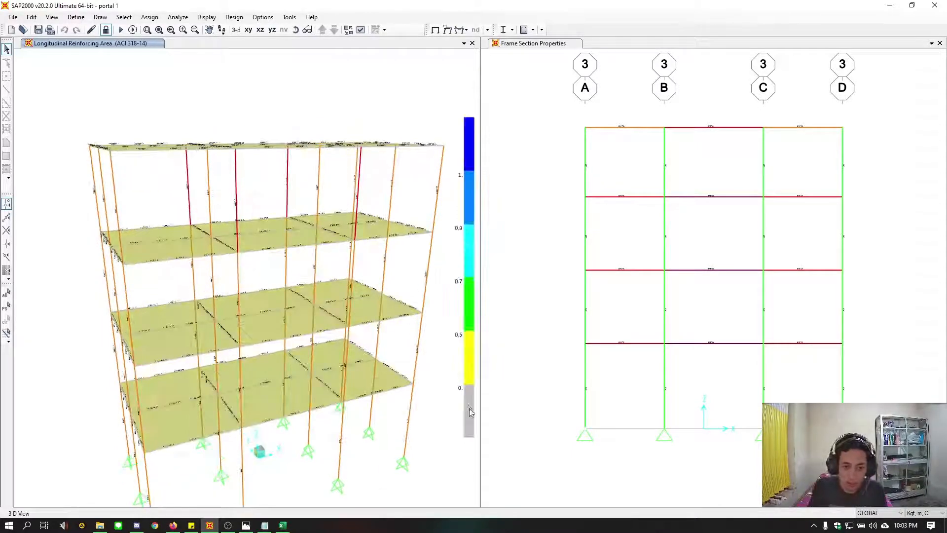
{"action": "middle_click_drag", "start_coordinate": [284, 434], "coordinate": [17, 424], "text": "shift"}
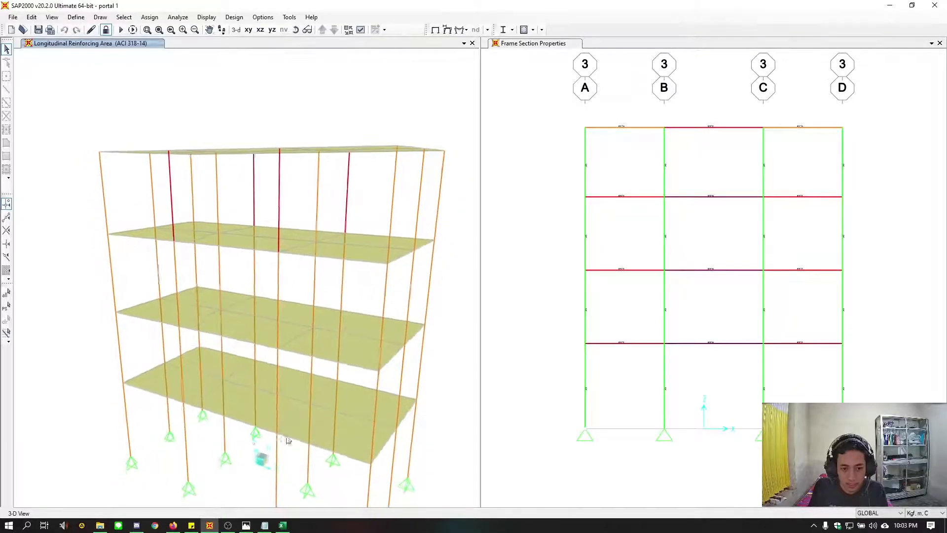
{"action": "middle_click_drag", "start_coordinate": [420, 440], "coordinate": [277, 452], "text": "shift"}
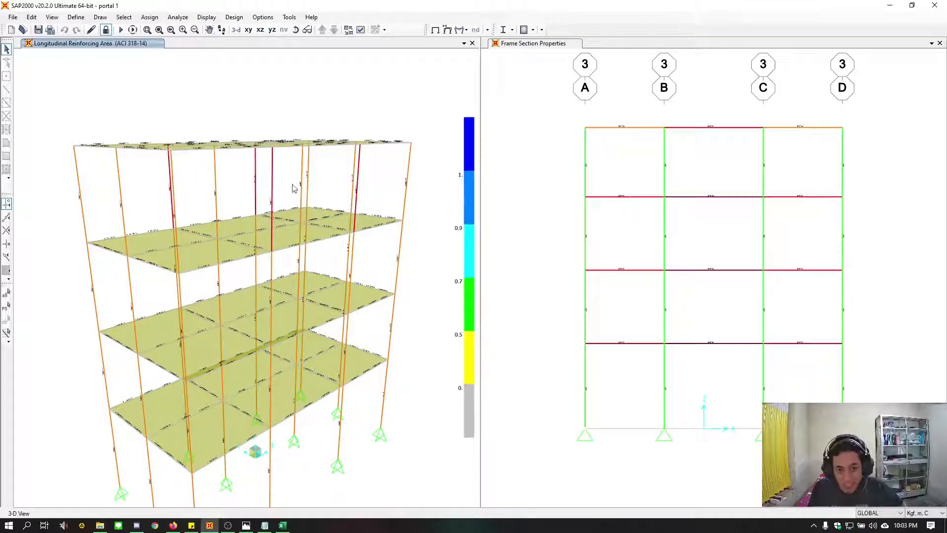
{"action": "middle_click_drag", "start_coordinate": [367, 274], "coordinate": [355, 253]}
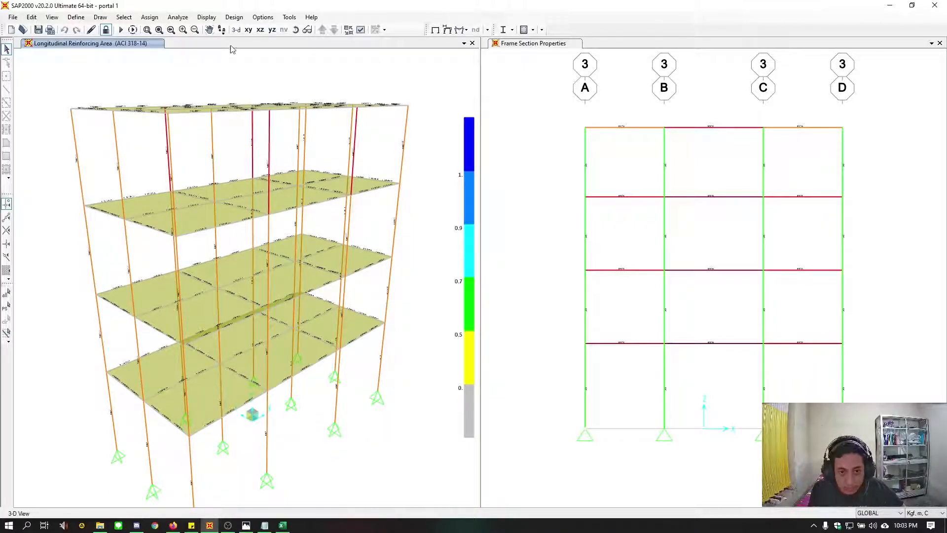
Switch the program's graphics mode so the reinforcement and section labels are drawn as larger, readable text
{"action": "left_click", "coordinate": [207, 17]}
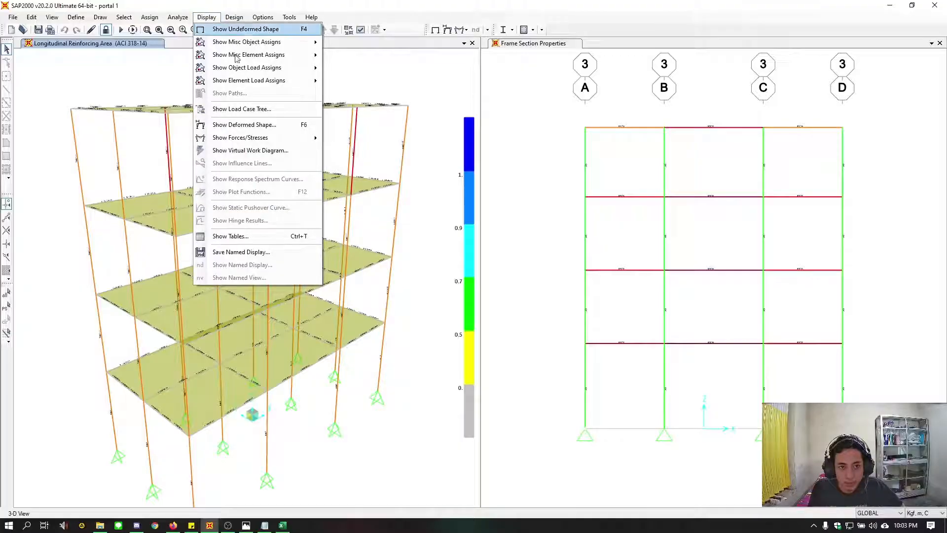
{"action": "mouse_move", "coordinate": [259, 18]}
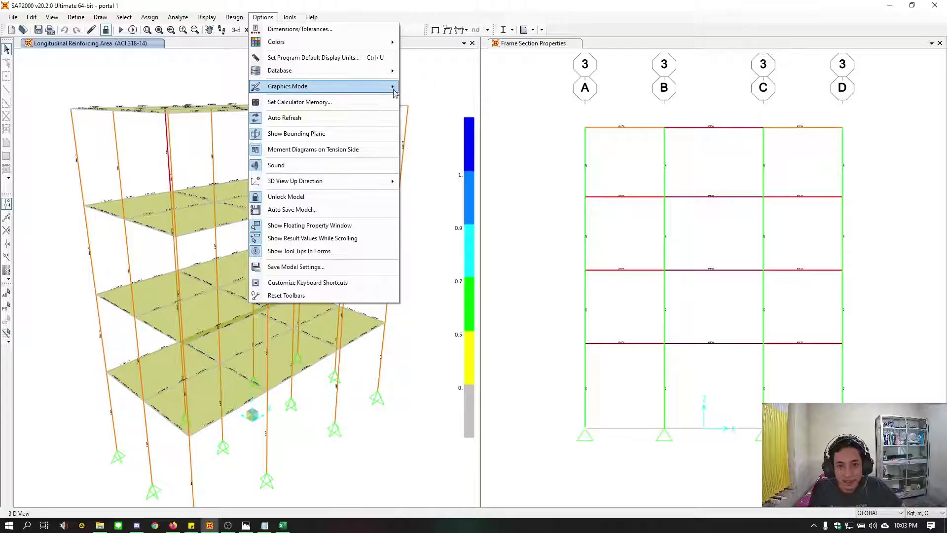
{"action": "mouse_move", "coordinate": [389, 86]}
{"action": "left_click", "coordinate": [434, 89]}
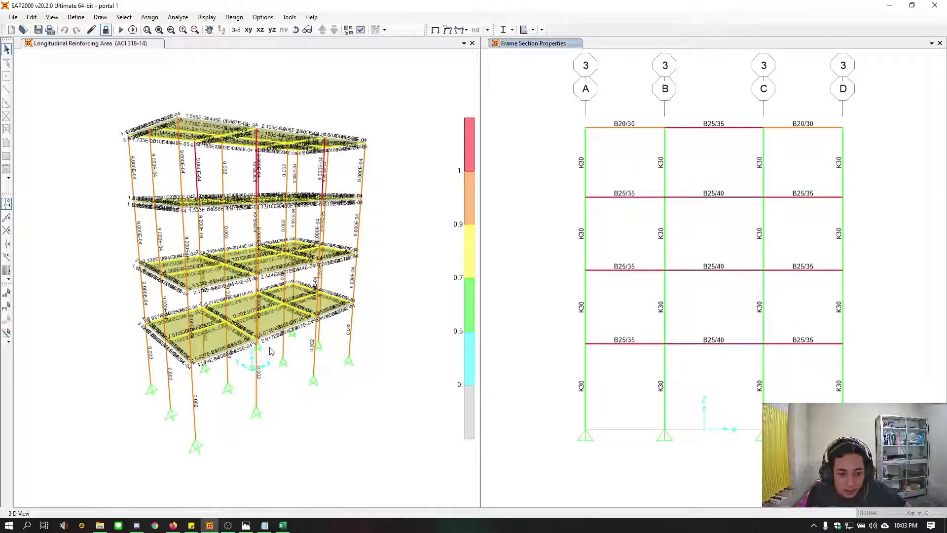
Examine the longitudinal reinforcing area labels on the beams and columns of the 3D frame up close, floor by floor
{"action": "scroll", "coordinate": [274, 350], "scroll_direction": "up", "scroll_amount": 5}
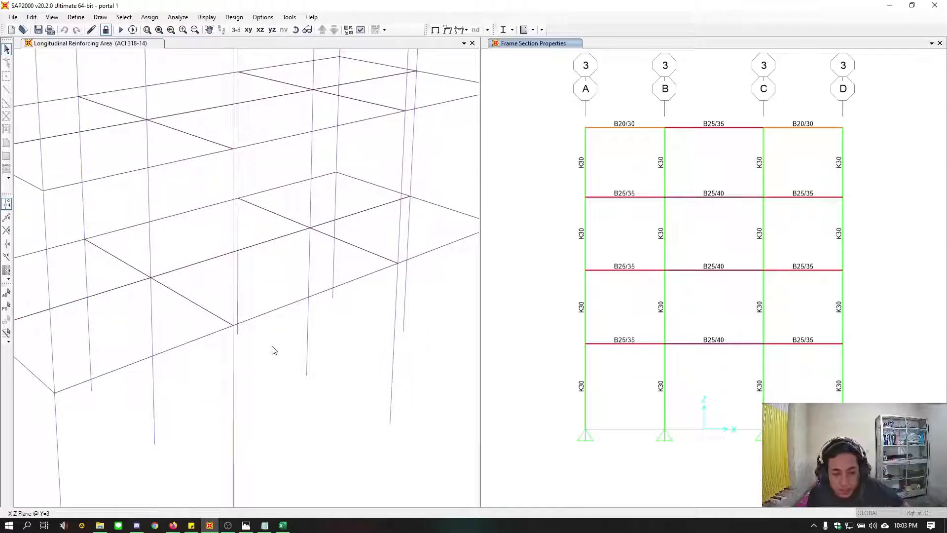
{"action": "scroll", "coordinate": [274, 350], "scroll_direction": "up", "scroll_amount": 6}
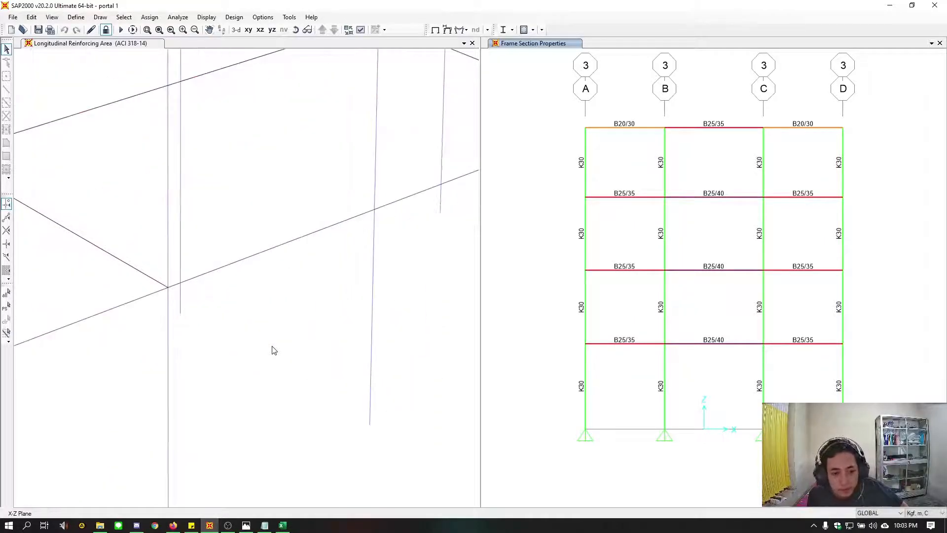
{"action": "left_click", "coordinate": [272, 349]}
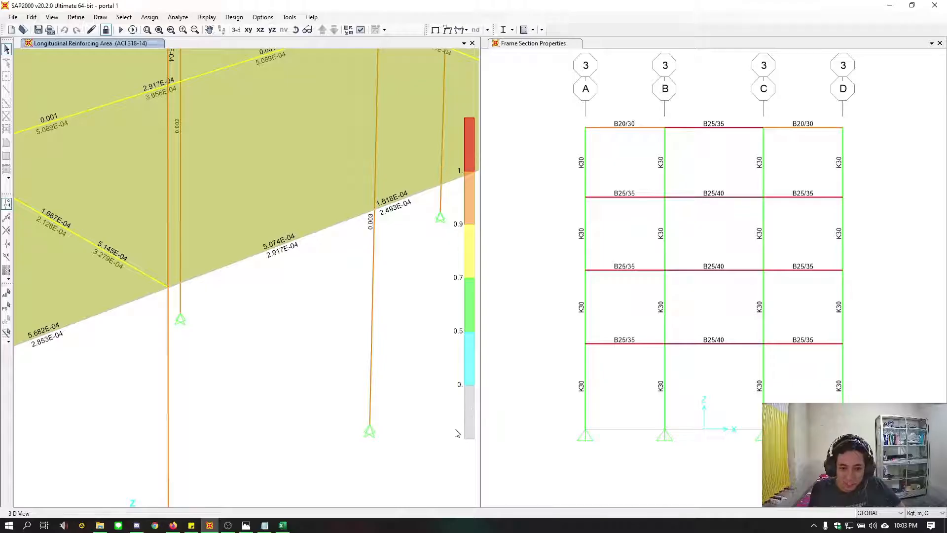
{"action": "middle_click_drag", "start_coordinate": [261, 345], "coordinate": [280, 377]}
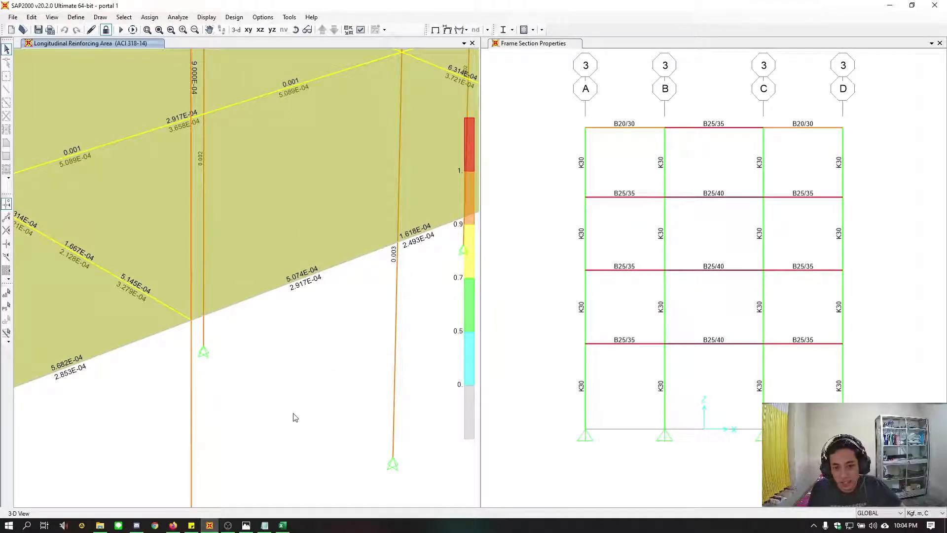
{"action": "scroll", "coordinate": [296, 412], "scroll_direction": "down", "scroll_amount": 2}
{"action": "scroll", "coordinate": [302, 402], "scroll_direction": "down", "scroll_amount": 2}
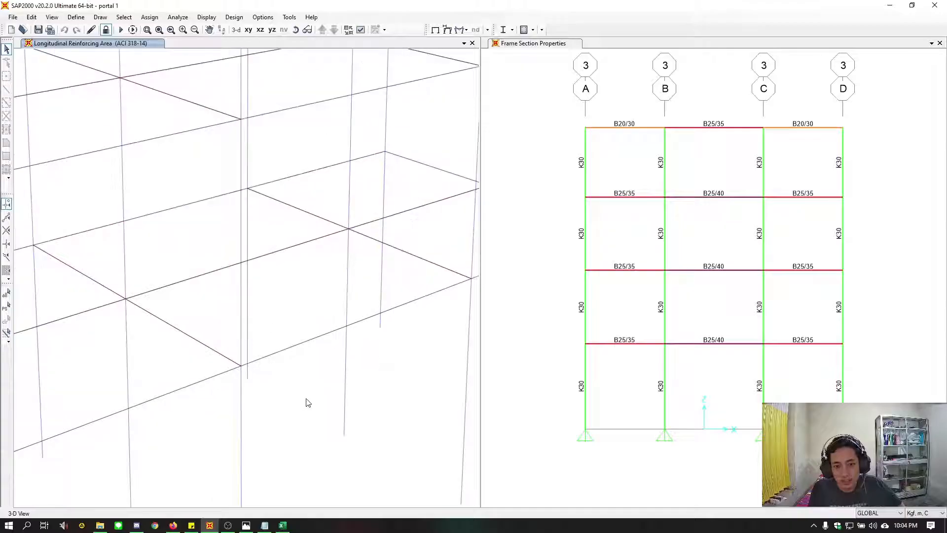
{"action": "scroll", "coordinate": [333, 386], "scroll_direction": "down", "scroll_amount": 2}
{"action": "scroll", "coordinate": [333, 342], "scroll_direction": "down", "scroll_amount": 2}
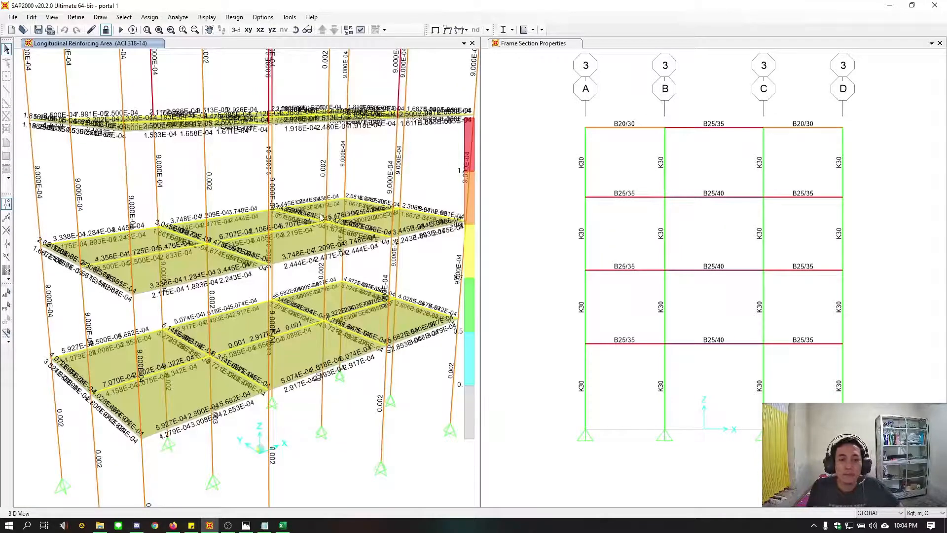
{"action": "scroll", "coordinate": [242, 323], "scroll_direction": "up", "scroll_amount": 3}
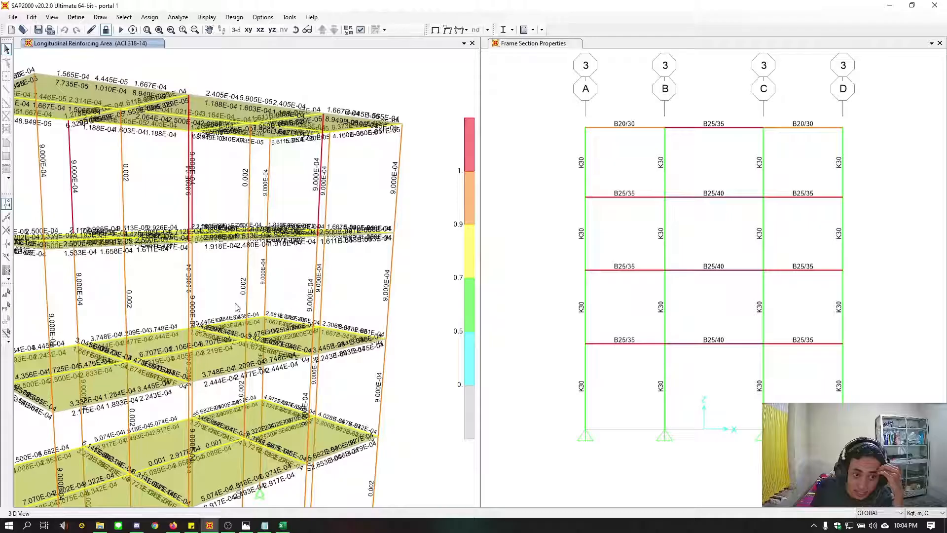
{"action": "middle_click_drag", "start_coordinate": [235, 303], "coordinate": [249, 327], "text": "shift"}
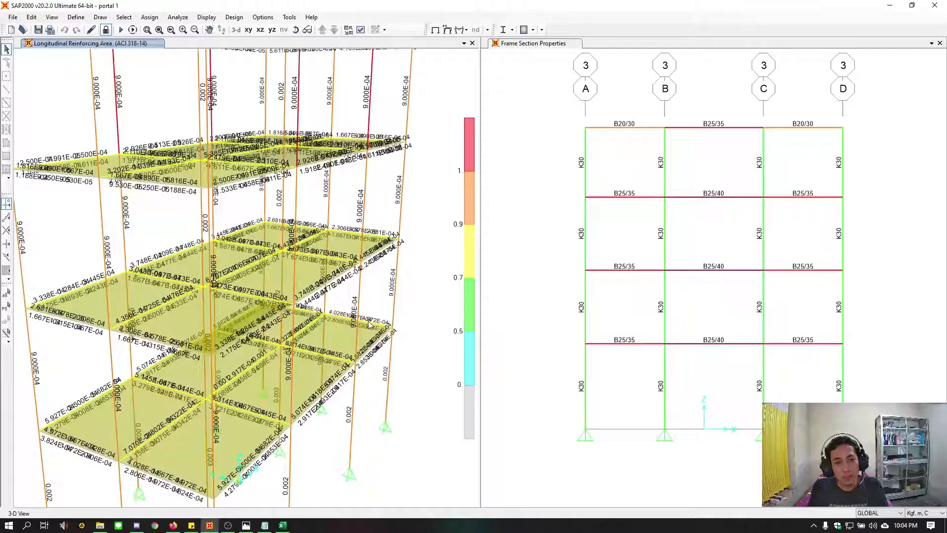
{"action": "middle_click_drag", "start_coordinate": [244, 401], "coordinate": [315, 365], "text": "shift"}
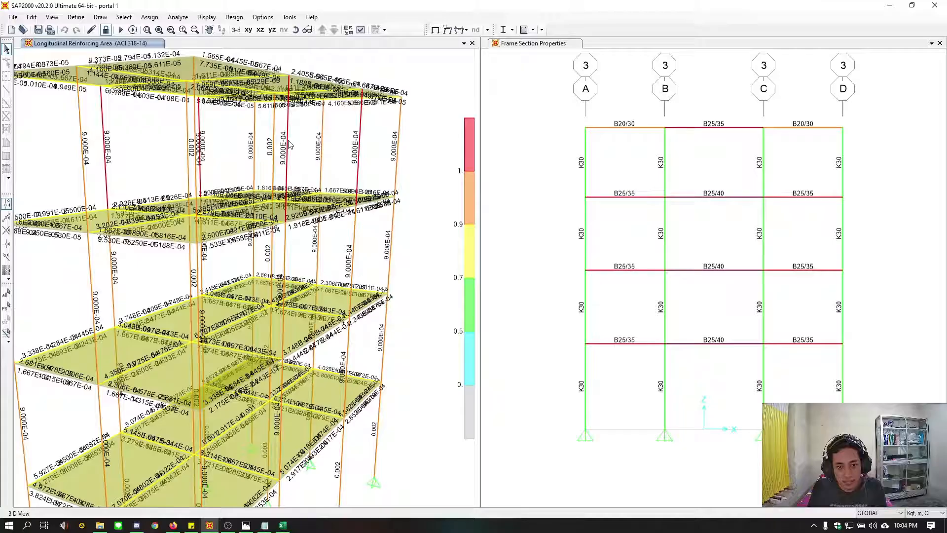
Open the ACI 318-14 design information of top-story K30 column 16 and display its complete tabular data
{"action": "right_click", "coordinate": [317, 159]}
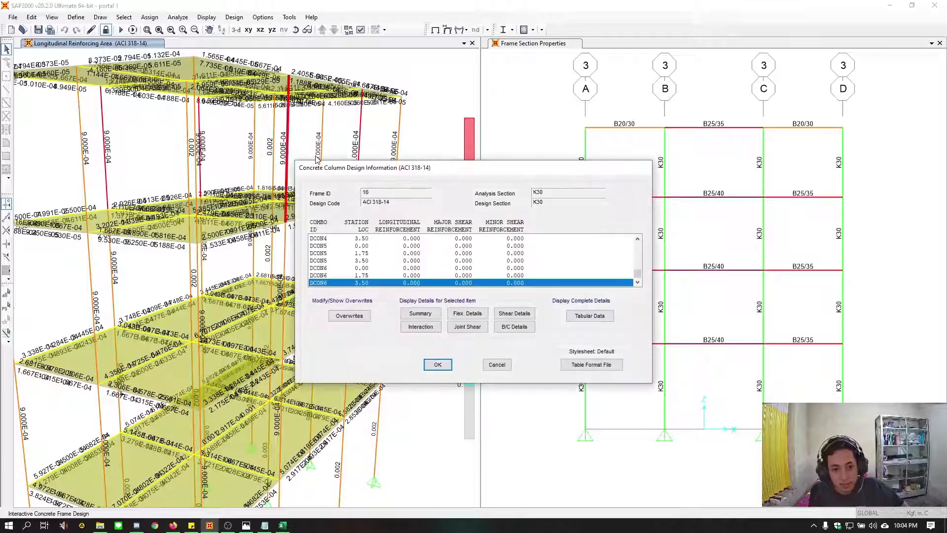
{"action": "left_click_drag", "start_coordinate": [347, 163], "coordinate": [190, 191]}
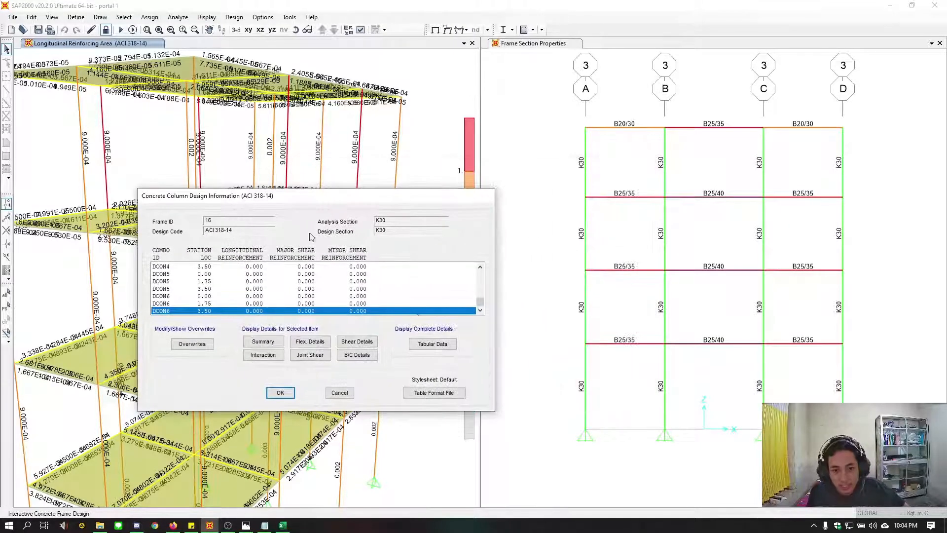
{"action": "left_click", "coordinate": [432, 343]}
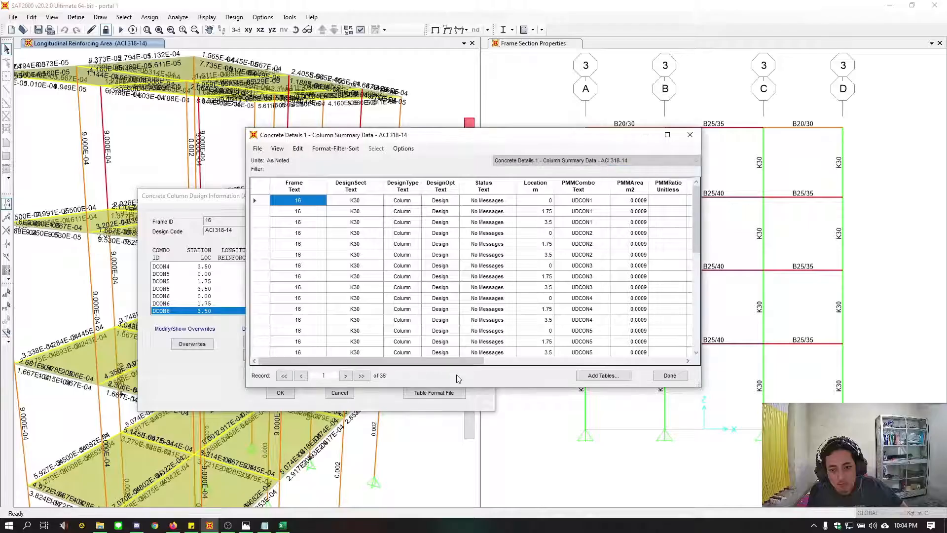
Review the column summary table's reinforcement, shear, error and warning fields for all combinations, and close the column design results
{"action": "left_click_drag", "start_coordinate": [459, 365], "coordinate": [552, 362]}
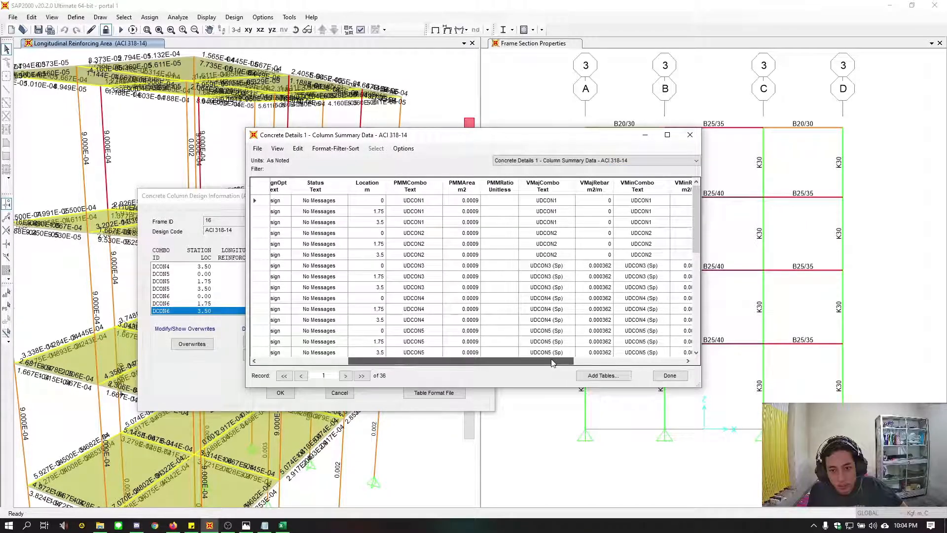
{"action": "left_click", "coordinate": [498, 200]}
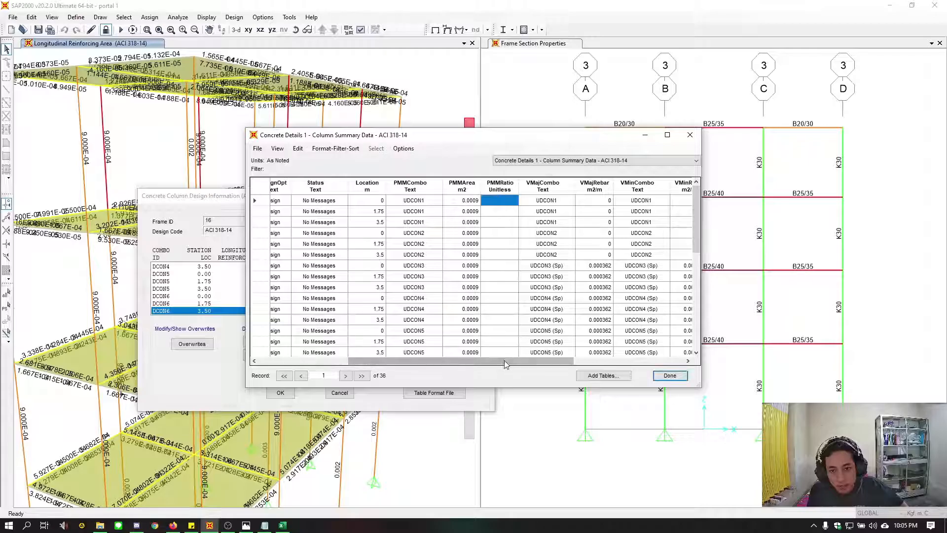
{"action": "left_click_drag", "start_coordinate": [501, 360], "coordinate": [622, 364]}
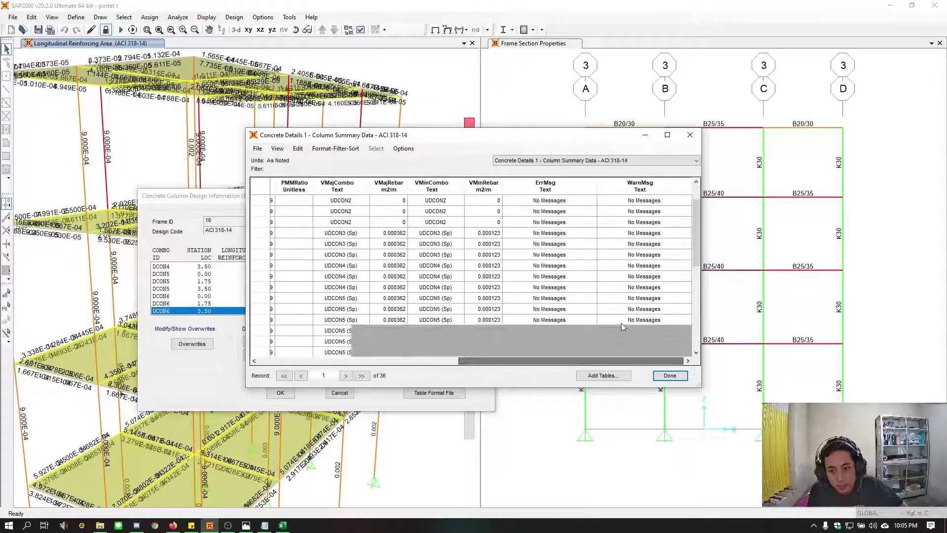
{"action": "scroll", "coordinate": [620, 322], "scroll_direction": "down", "scroll_amount": 5}
{"action": "scroll", "coordinate": [613, 327], "scroll_direction": "down", "scroll_amount": 3}
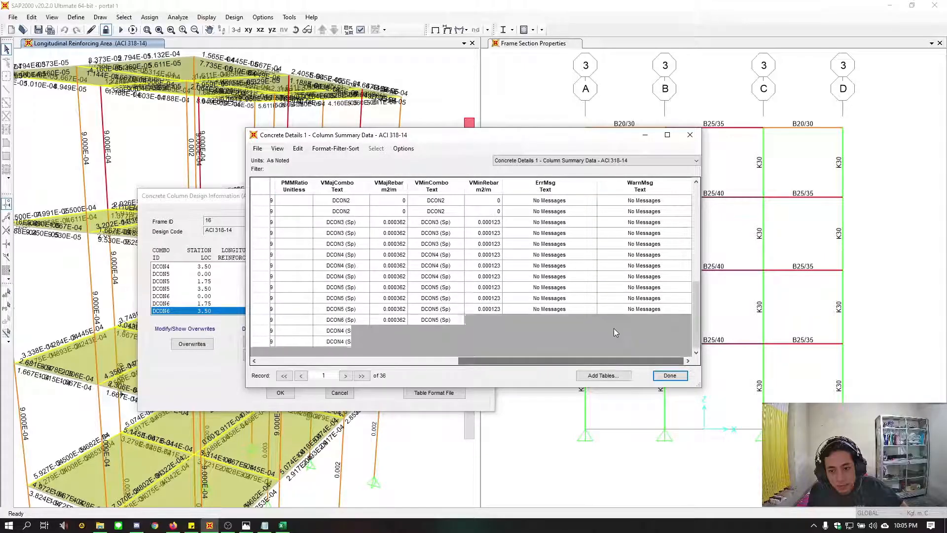
{"action": "left_click", "coordinate": [670, 375]}
{"action": "left_click", "coordinate": [280, 393]}
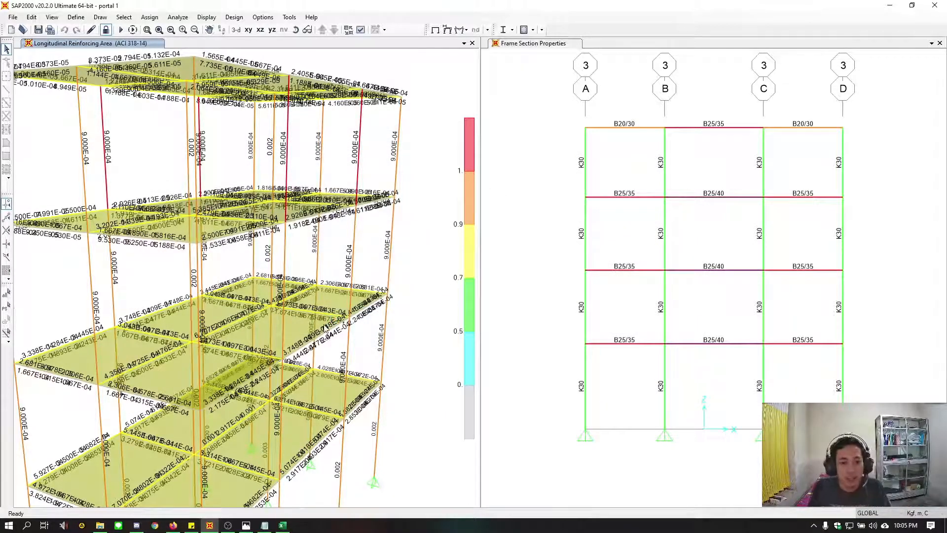
{"action": "middle_click_drag", "start_coordinate": [373, 329], "coordinate": [385, 335]}
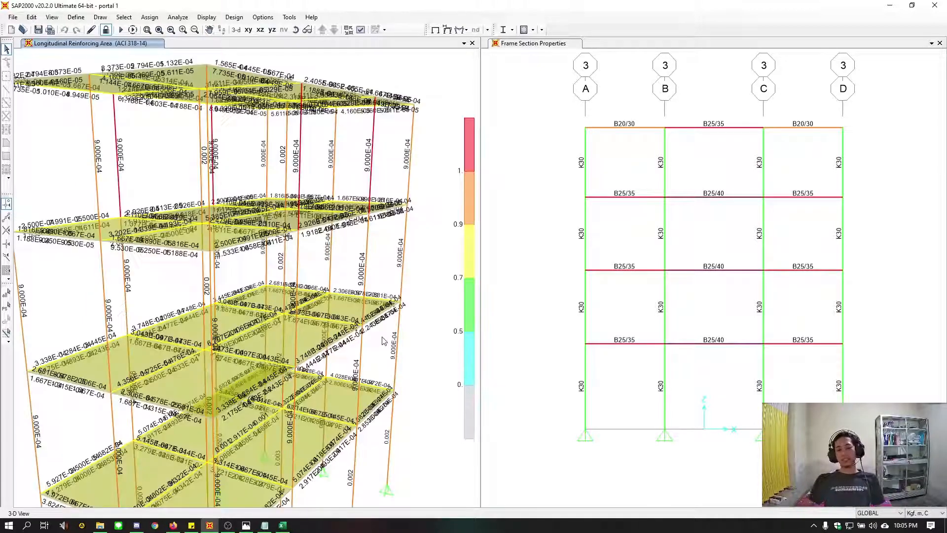
{"action": "scroll", "coordinate": [382, 340], "scroll_direction": "up", "scroll_amount": 3}
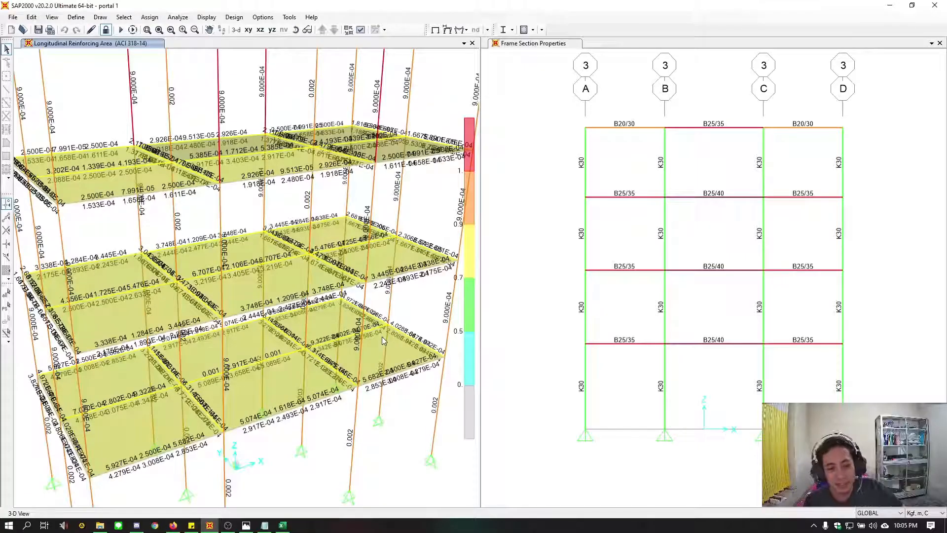
{"action": "middle_click_drag", "start_coordinate": [382, 337], "coordinate": [396, 361]}
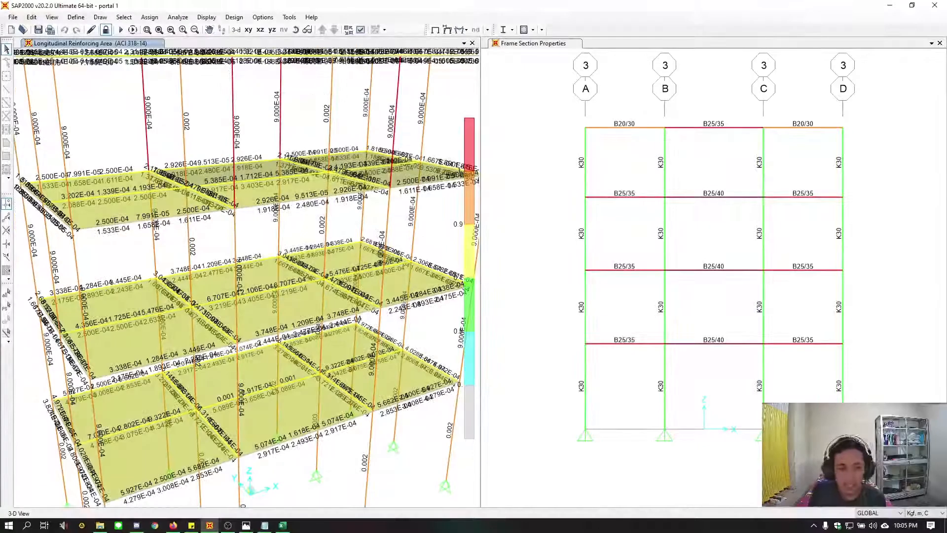